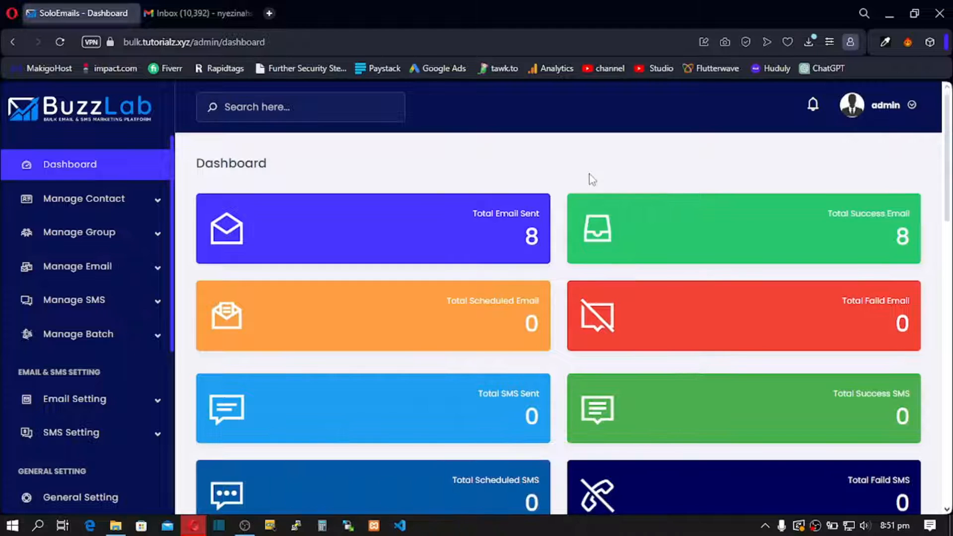
# Open BuzzLab's Send Email page from the Manage Email sidebar menu
pyautogui.click(159, 207)
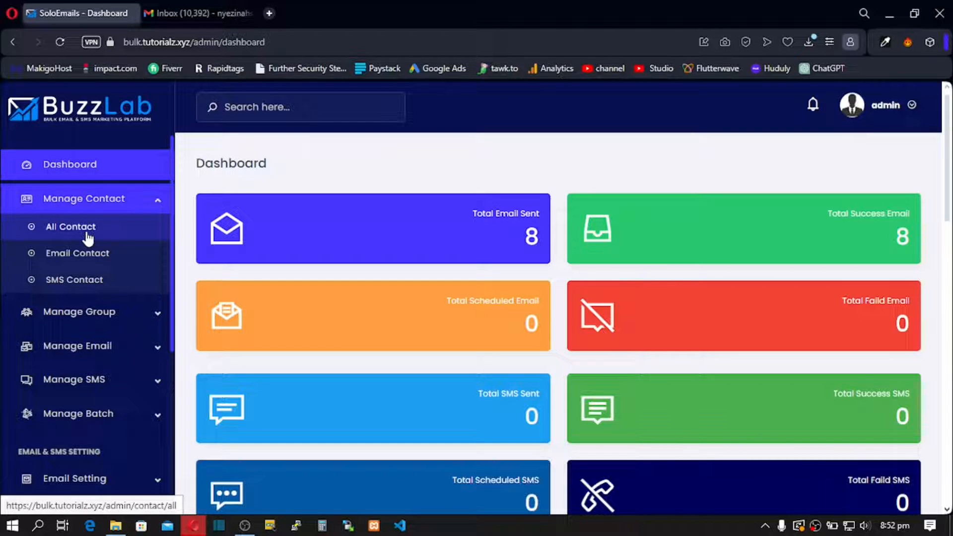
pyautogui.click(156, 354)
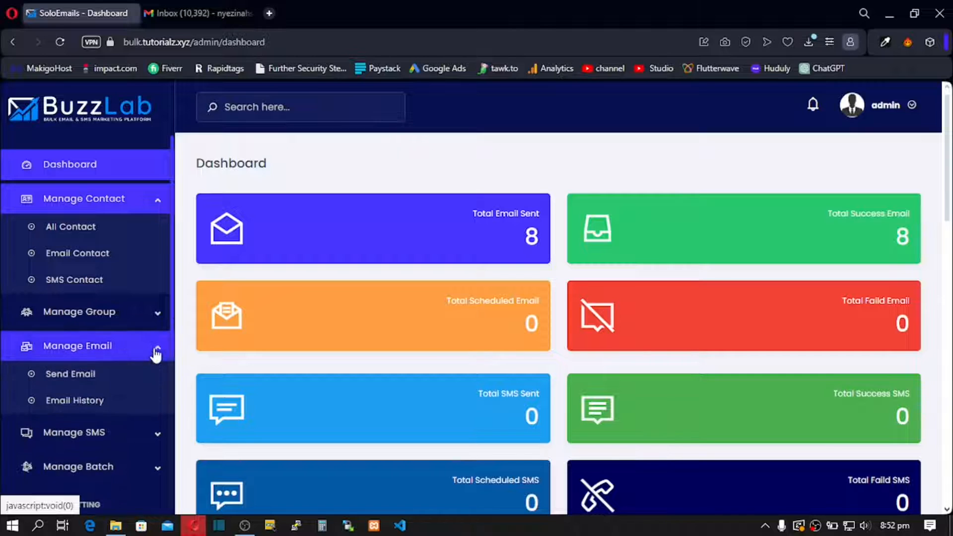
pyautogui.click(92, 376)
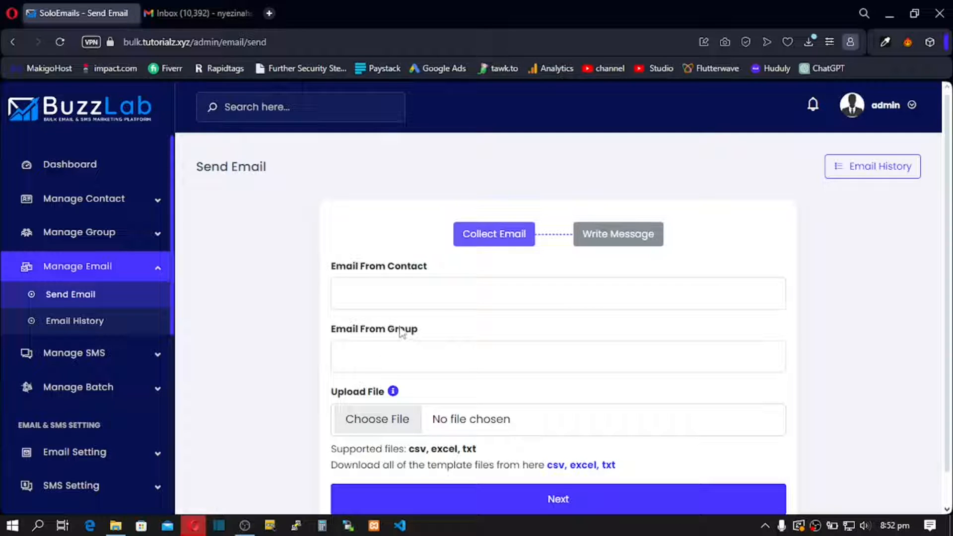
# Select the Customers group in the Email From Group field
pyautogui.click(374, 359)
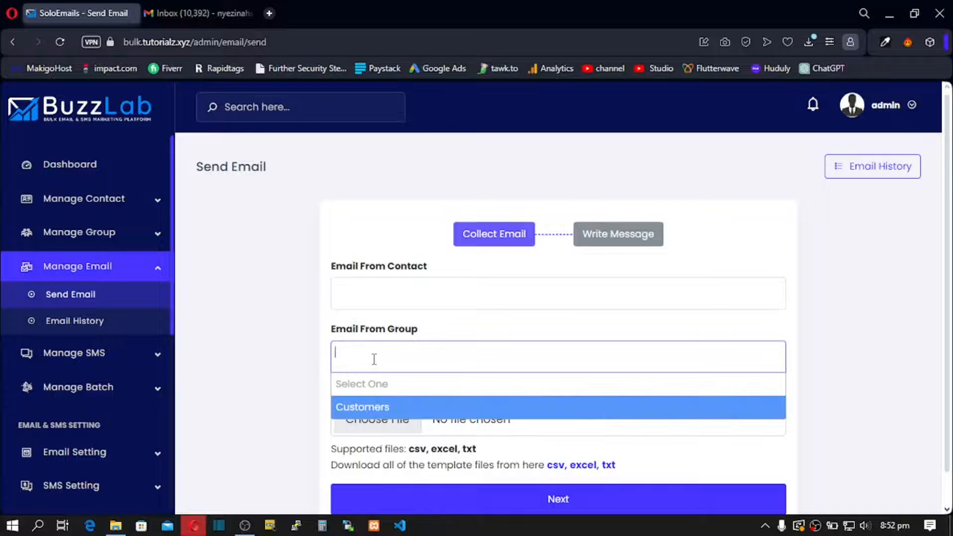
pyautogui.click(369, 414)
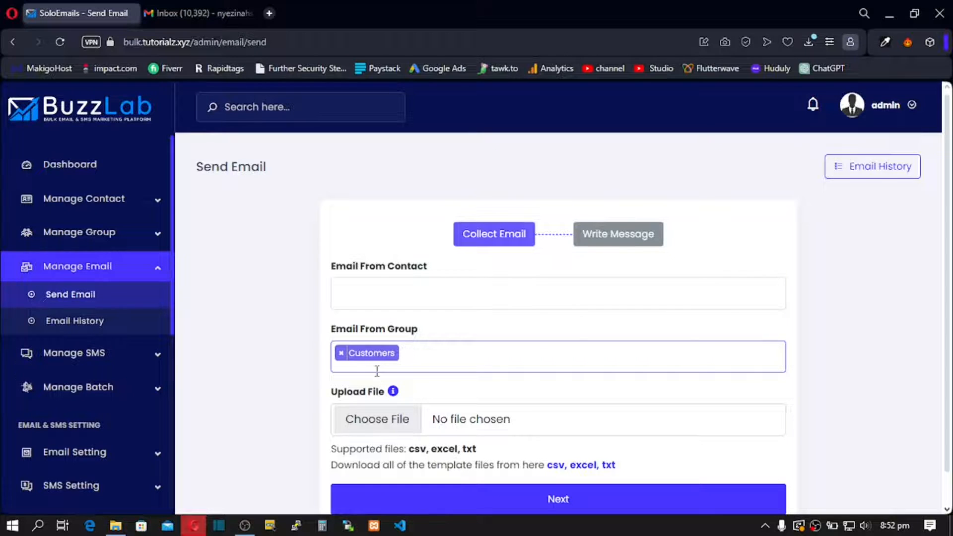
pyautogui.scroll(-1, 380, 377)
# Move to the Write Message step and enter the subject 'Test Email 1'
pyautogui.click(437, 475)
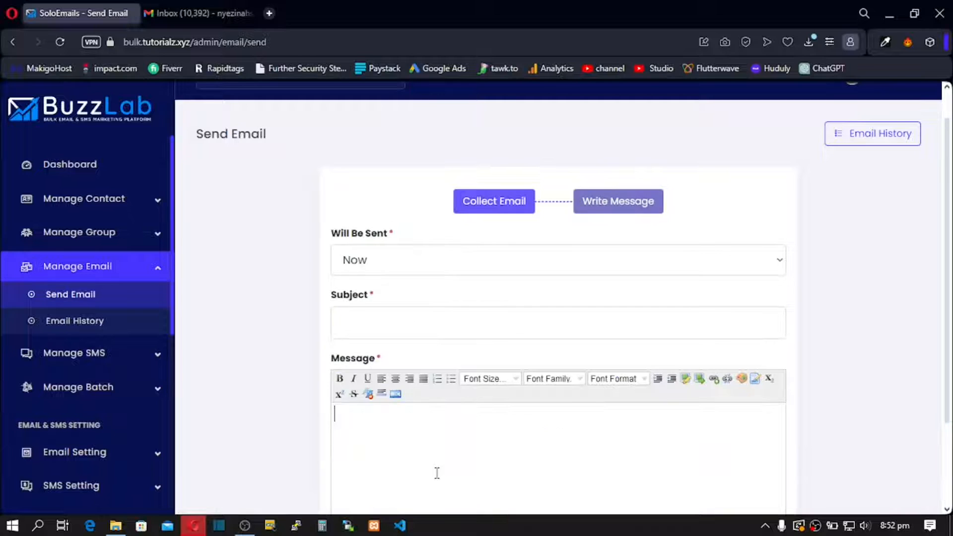
pyautogui.click(368, 321)
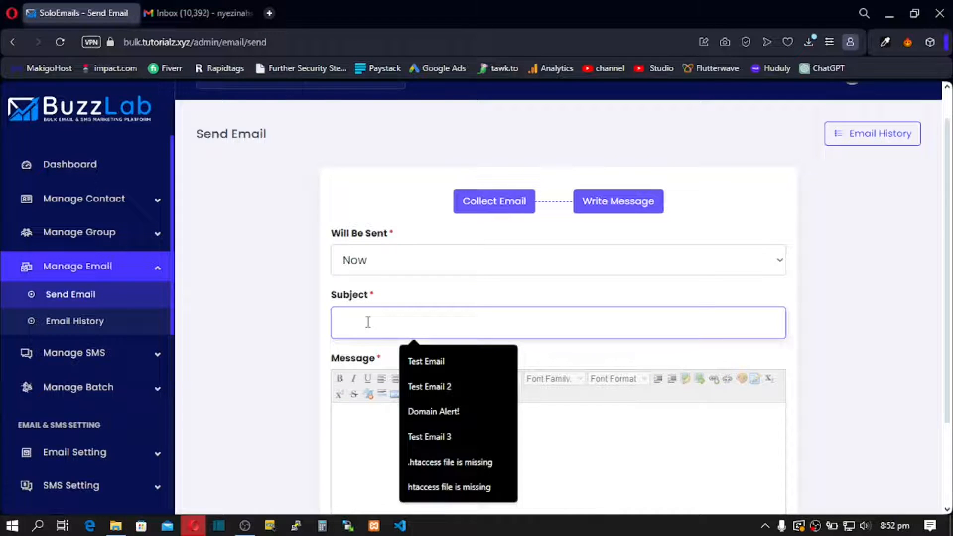
pyautogui.write('Test')
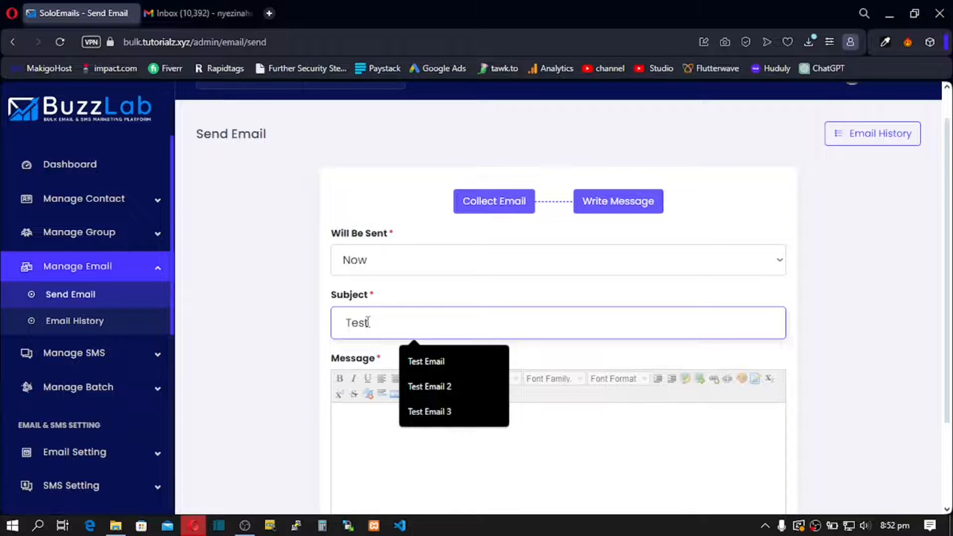
pyautogui.write(' Email 1')
pyautogui.scroll(-2, 375, 323)
# Write a 'Hello, This is just another test email' message signed with the sender's name, and send it
pyautogui.click(393, 324)
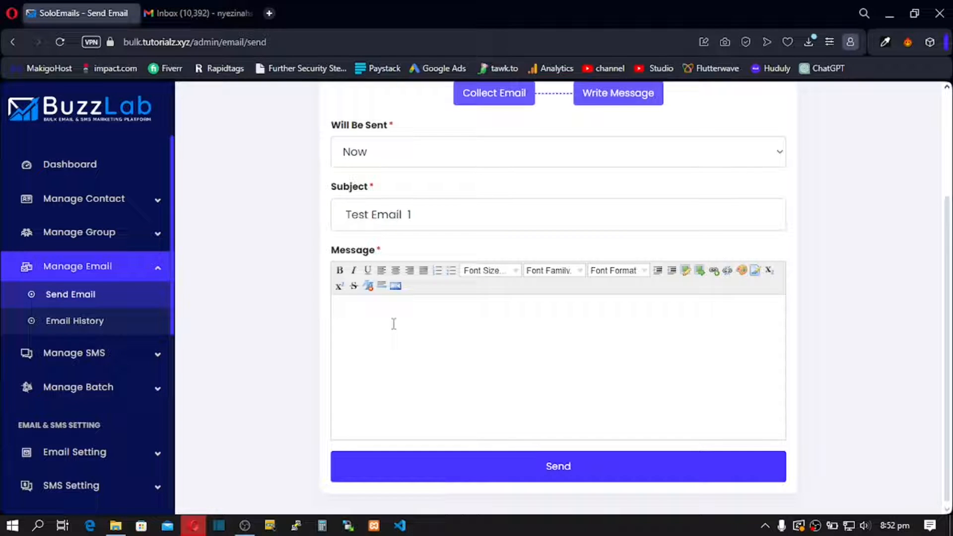
pyautogui.write('Hello, This is')
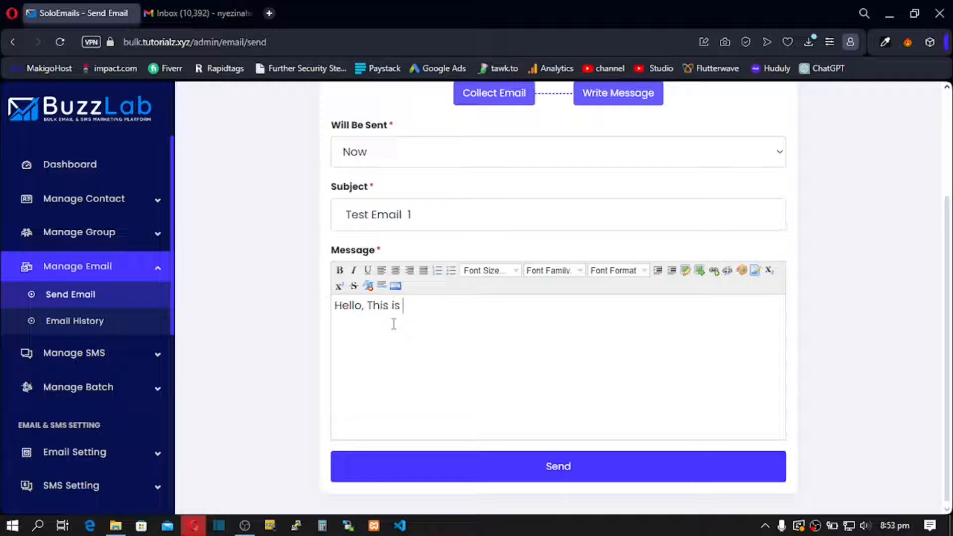
pyautogui.write(' just a')
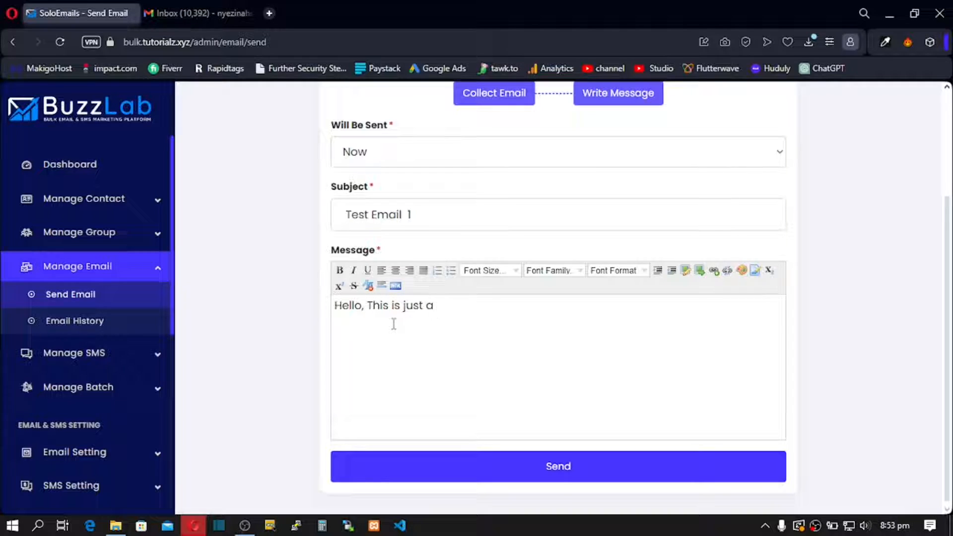
pyautogui.write('nother test email fromm')
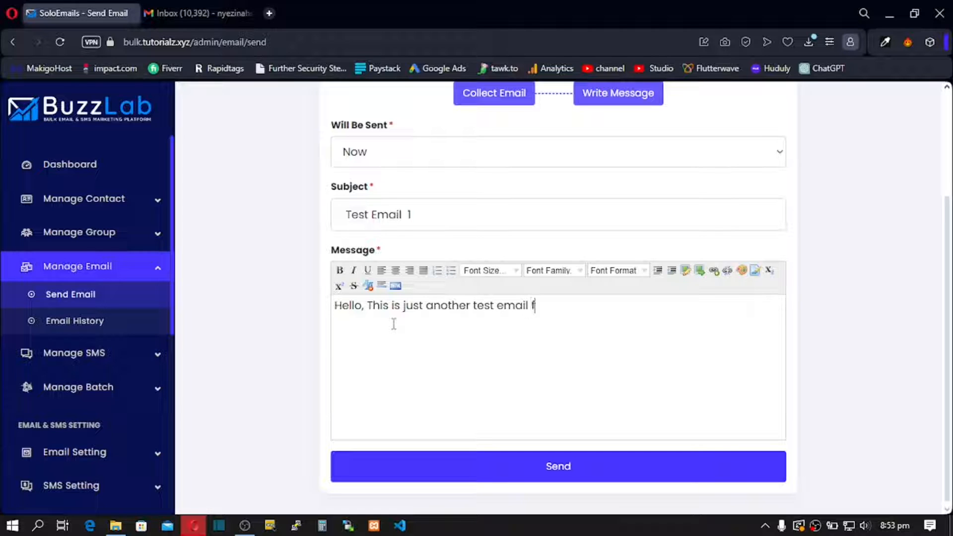
pyautogui.press('BackSpace')
pyautogui.press('BackSpace')
pyautogui.press('BackSpace')
pyautogui.write('om Solomon')
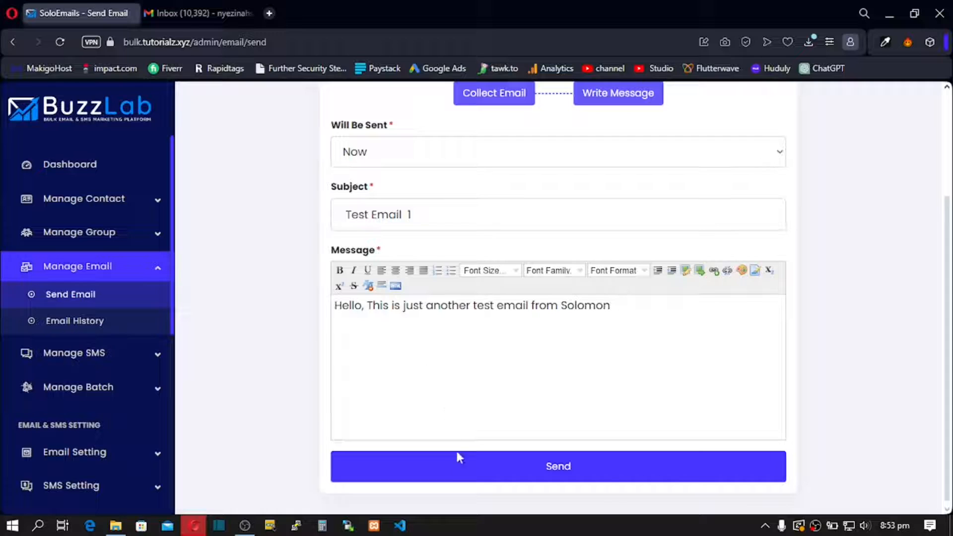
pyautogui.click(465, 477)
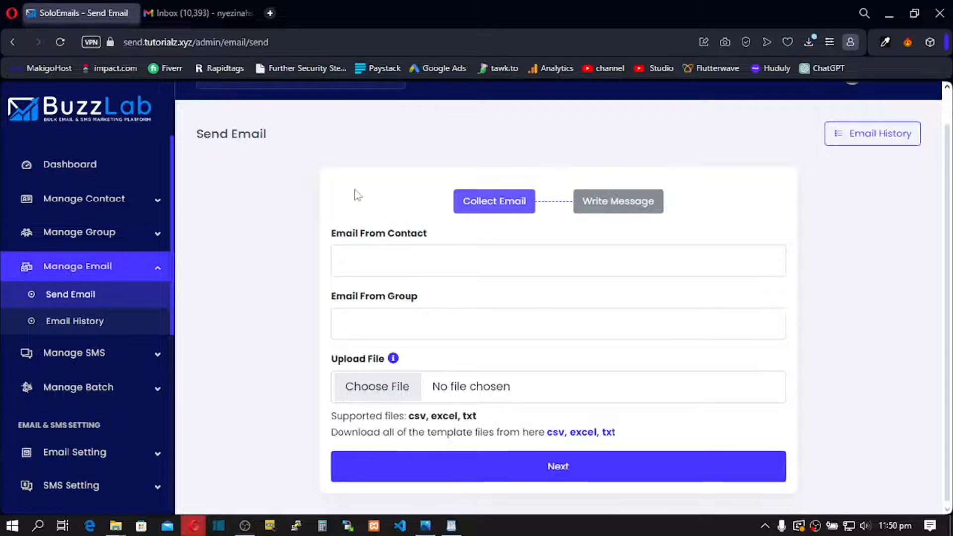
# Open the SoloEmails 'Test Email 1' message in the Gmail inbox
pyautogui.click(207, 14)
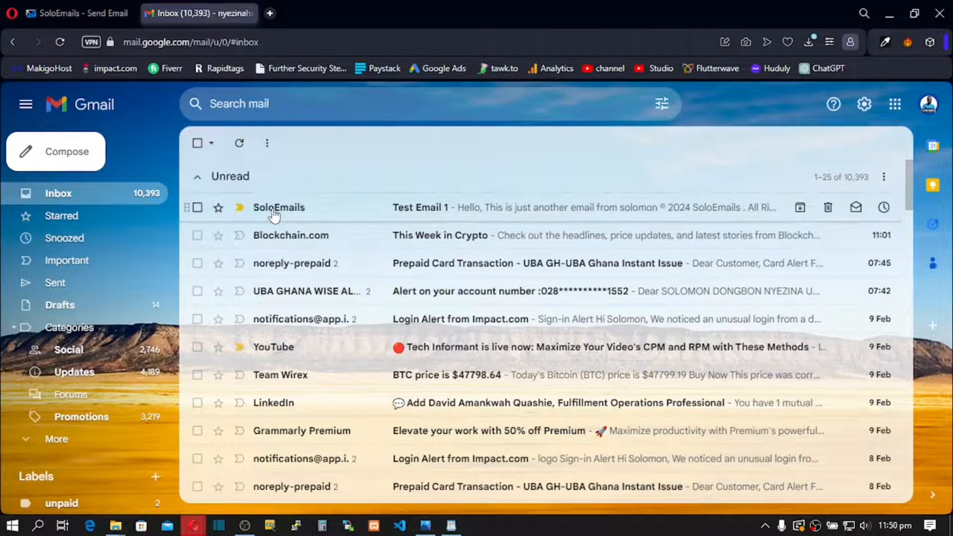
pyautogui.click(366, 216)
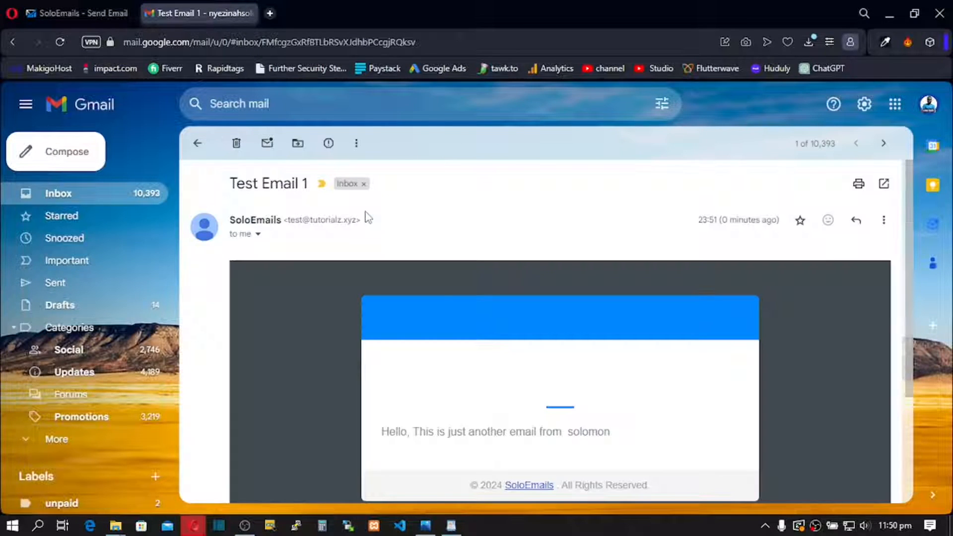
pyautogui.scroll(-3, 371, 248)
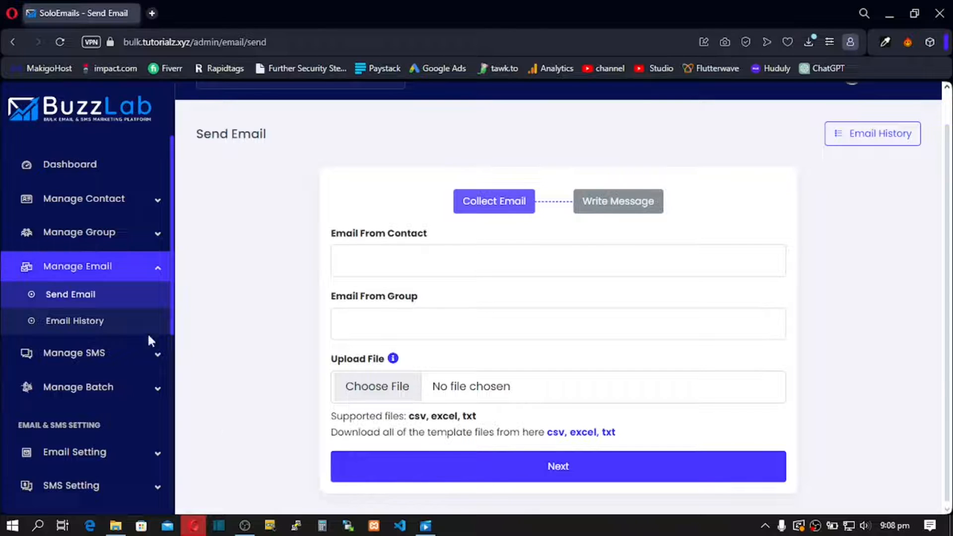
# Return to the Dashboard and review the stats: 13 emails sent, 0 failed
pyautogui.click(67, 167)
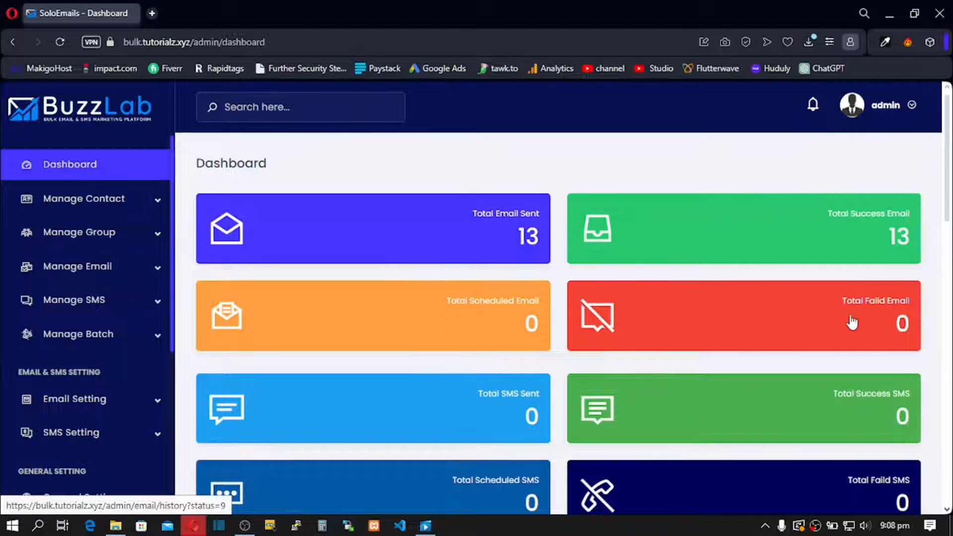
pyautogui.scroll(-1, 764, 316)
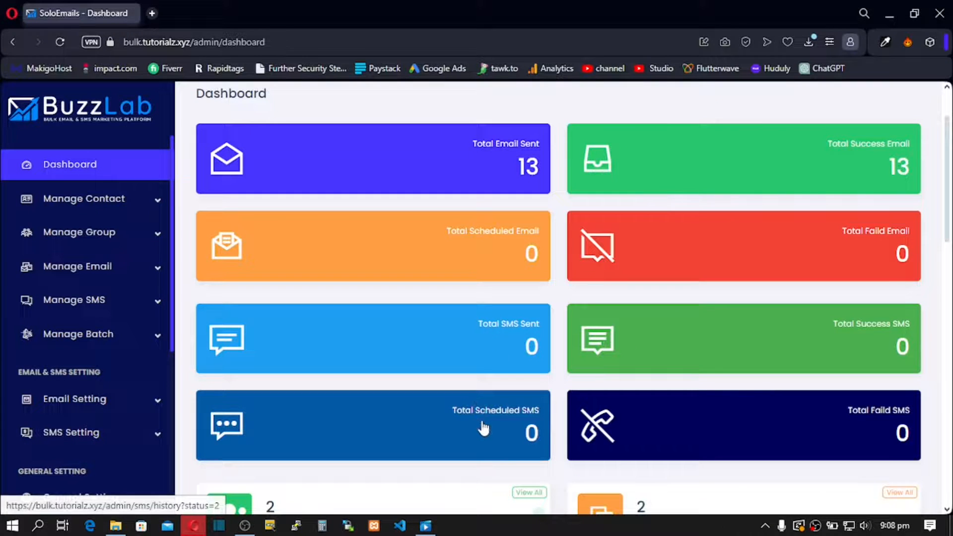
pyautogui.scroll(-3, 812, 415)
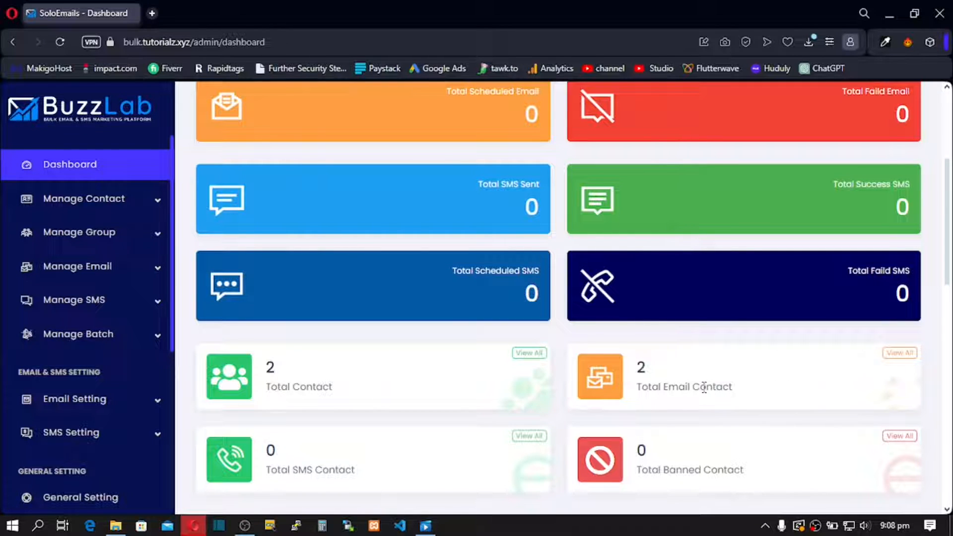
pyautogui.scroll(-3, 704, 389)
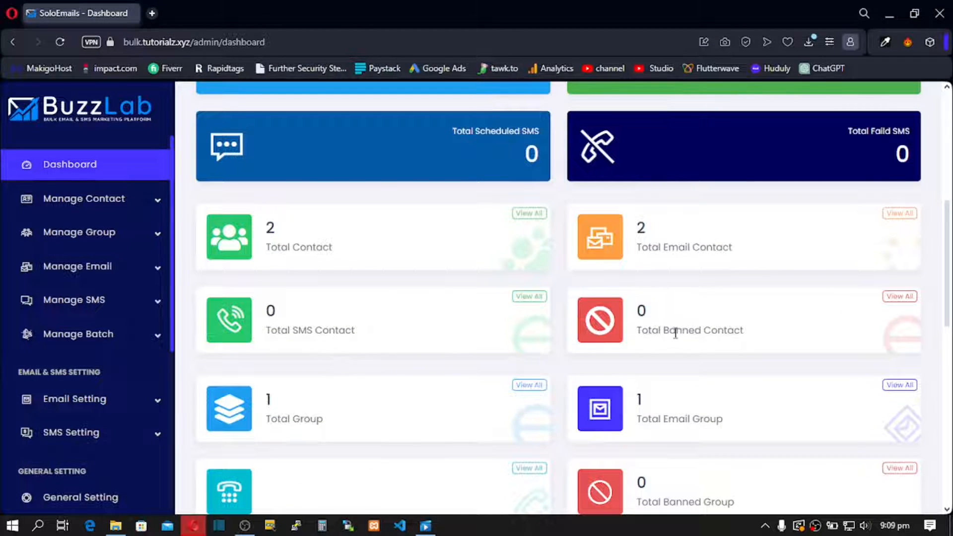
pyautogui.scroll(-2, 719, 343)
pyautogui.scroll(-5, 719, 342)
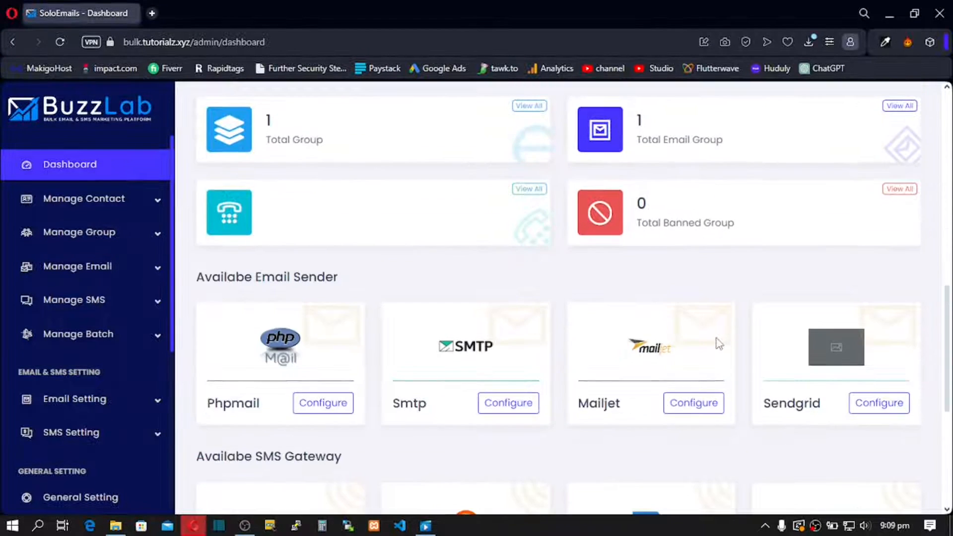
# Review the email sender and SMS gateway cards, then expand Manage Contact in the sidebar
pyautogui.scroll(-2, 717, 345)
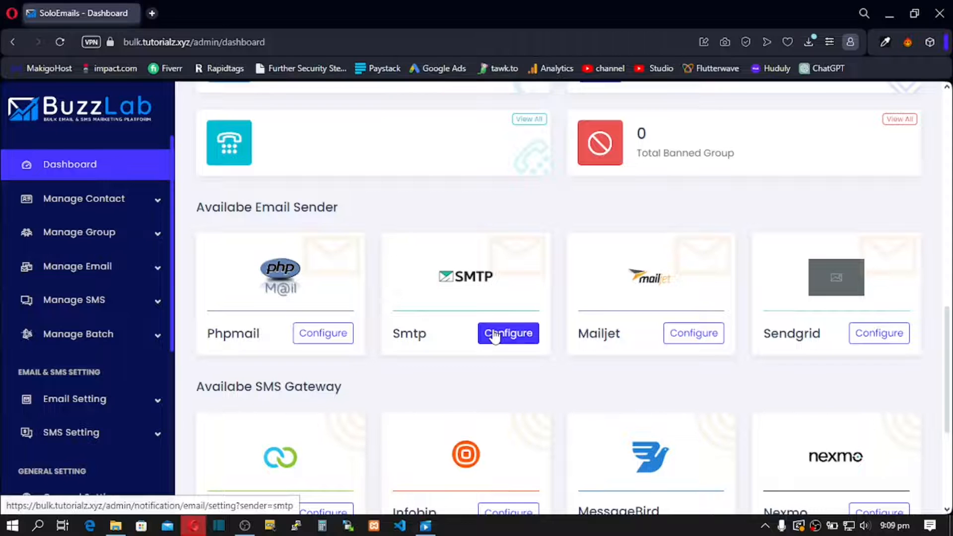
pyautogui.scroll(-4, 495, 337)
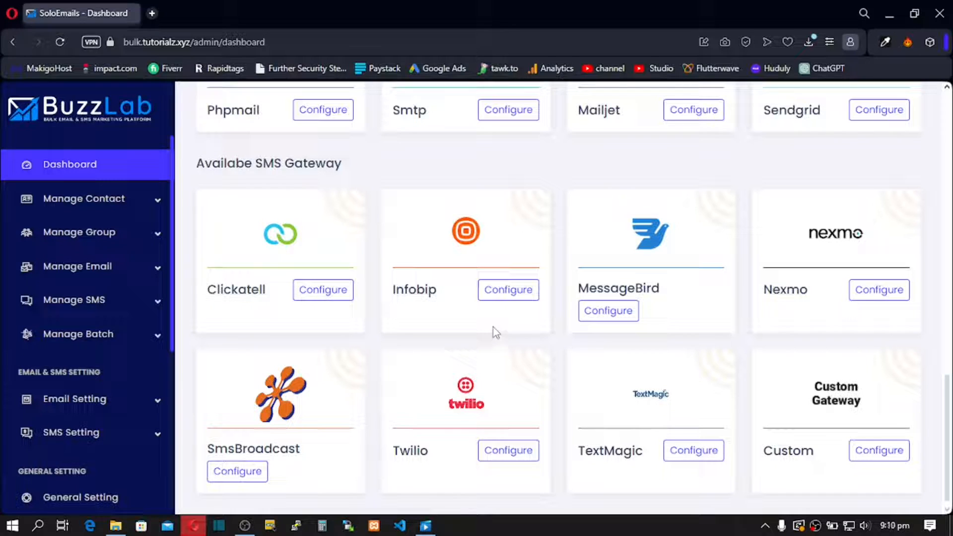
pyautogui.click(159, 212)
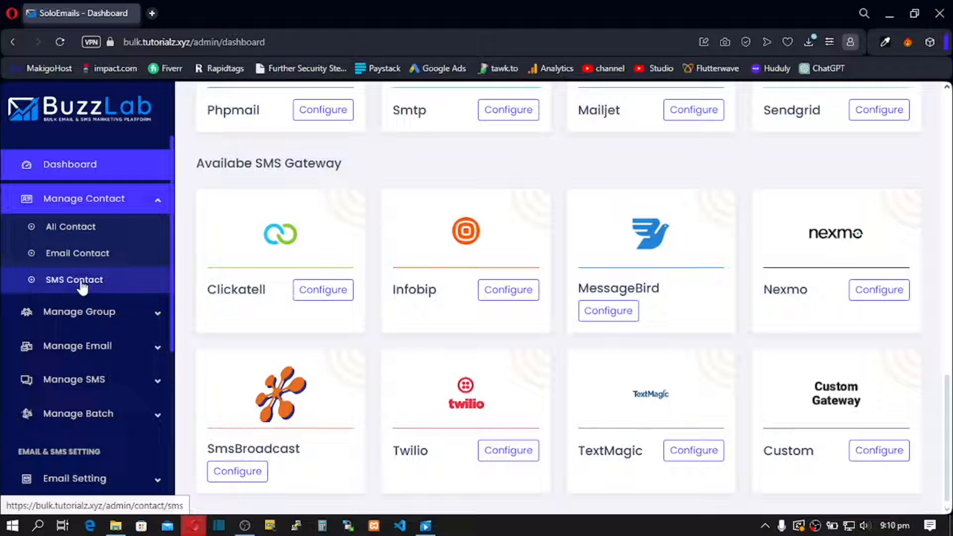
# Add an email contact with the person's name and Gmail address, then open the Import Contact dialog
pyautogui.click(65, 255)
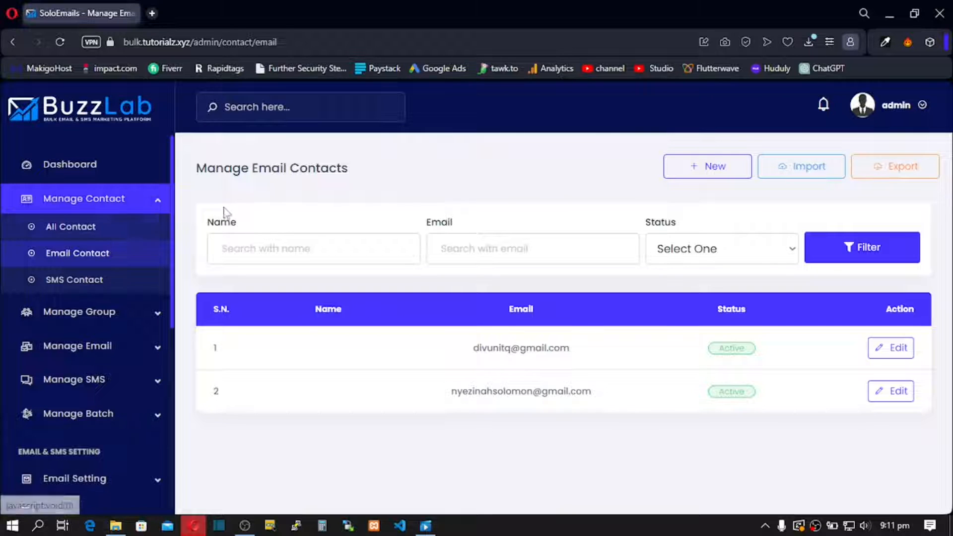
pyautogui.click(710, 168)
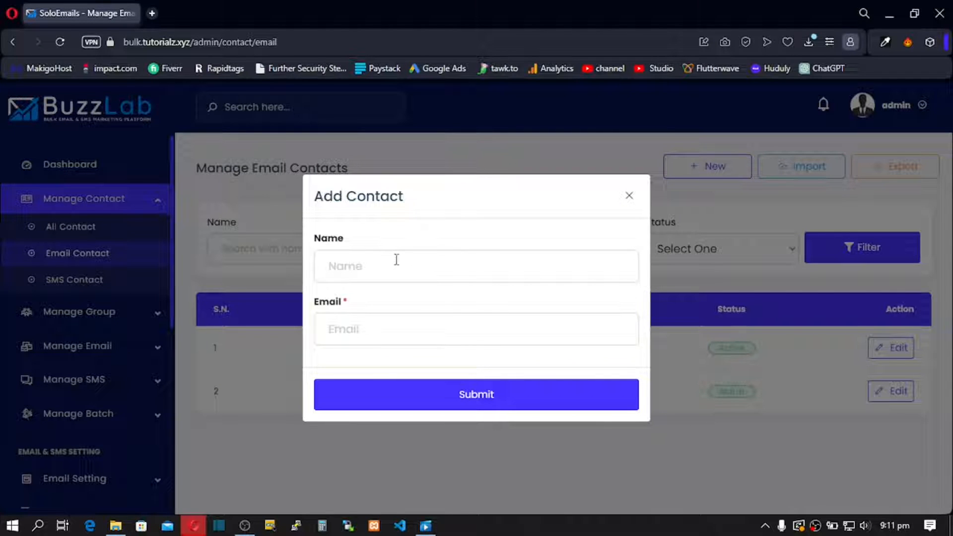
pyautogui.click(364, 267)
pyautogui.write('so')
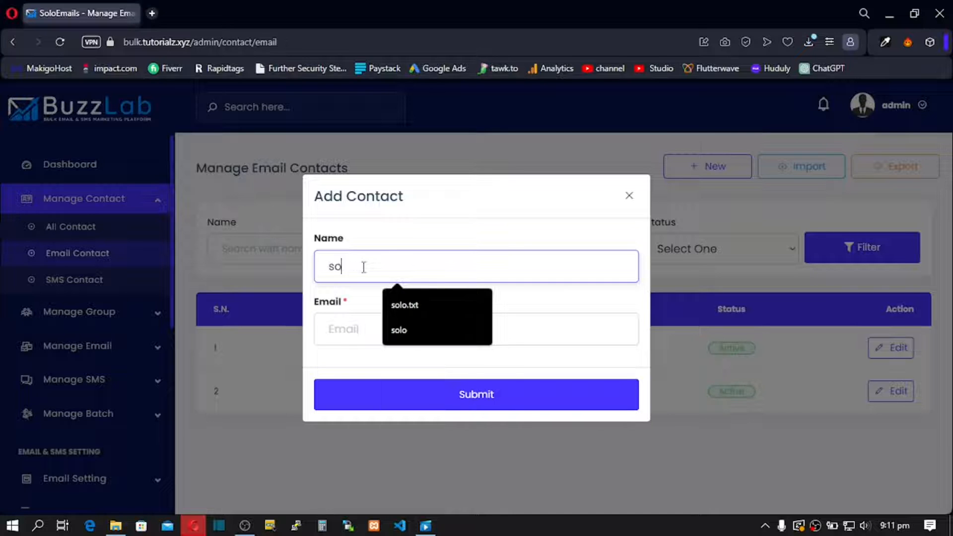
pyautogui.write('lomon')
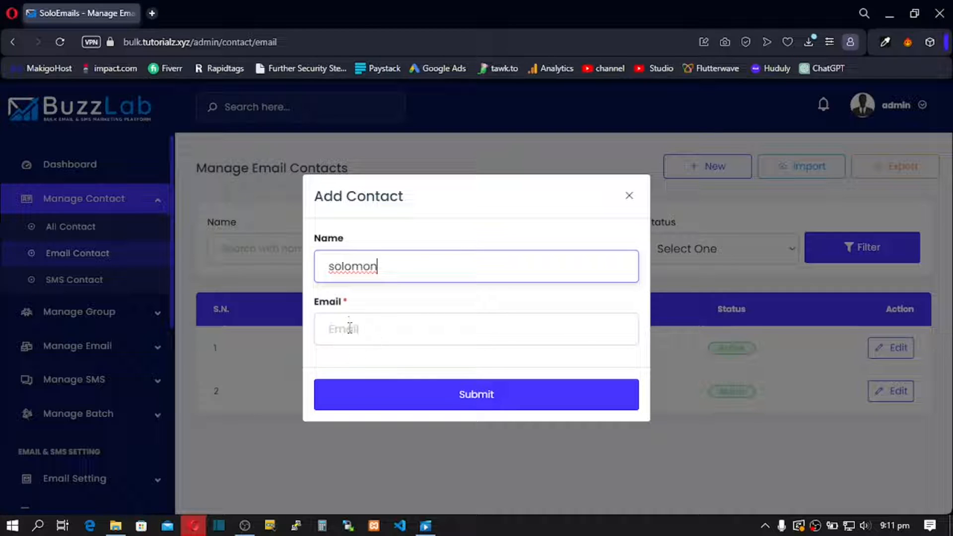
pyautogui.click(350, 329)
pyautogui.click(417, 370)
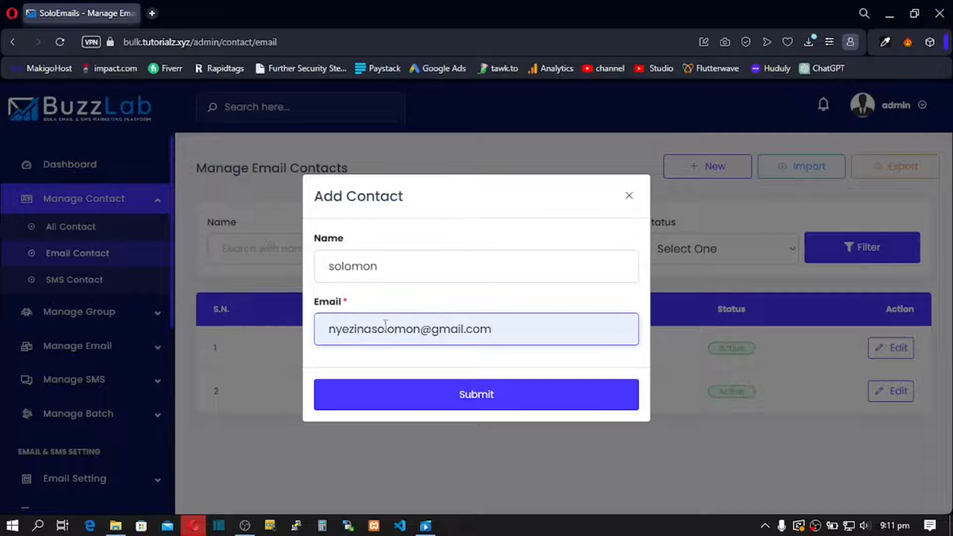
pyautogui.click(465, 403)
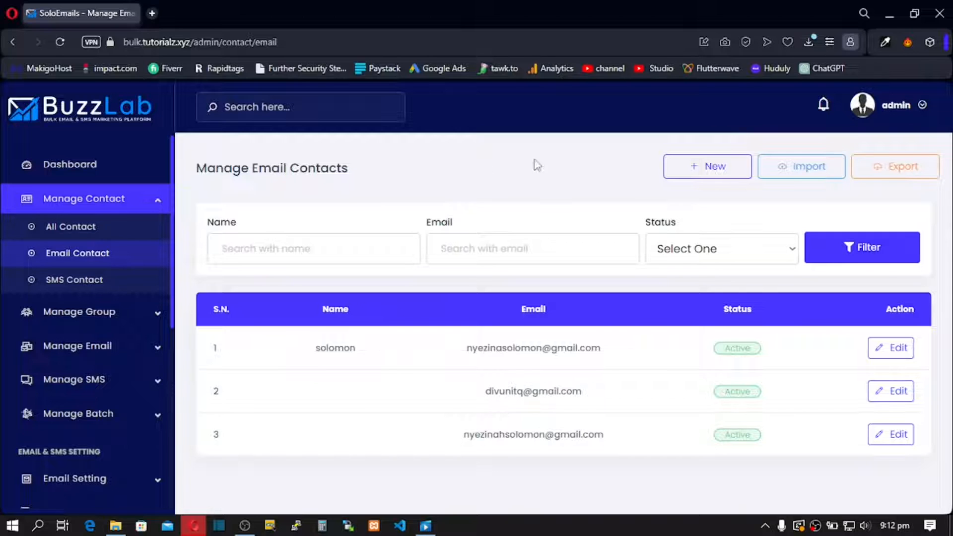
pyautogui.click(801, 169)
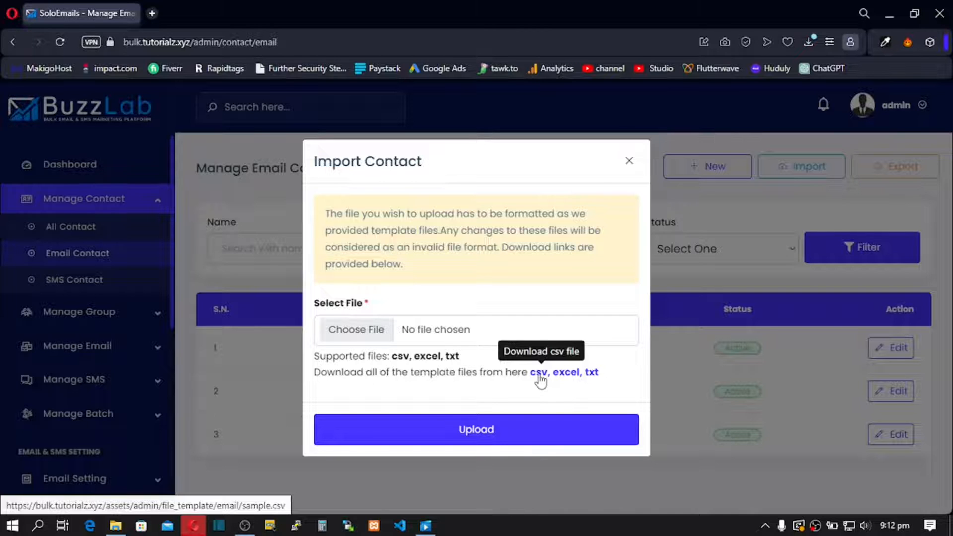
# Download the txt contact template and show sample (2).txt in the Downloads folder
pyautogui.click(592, 373)
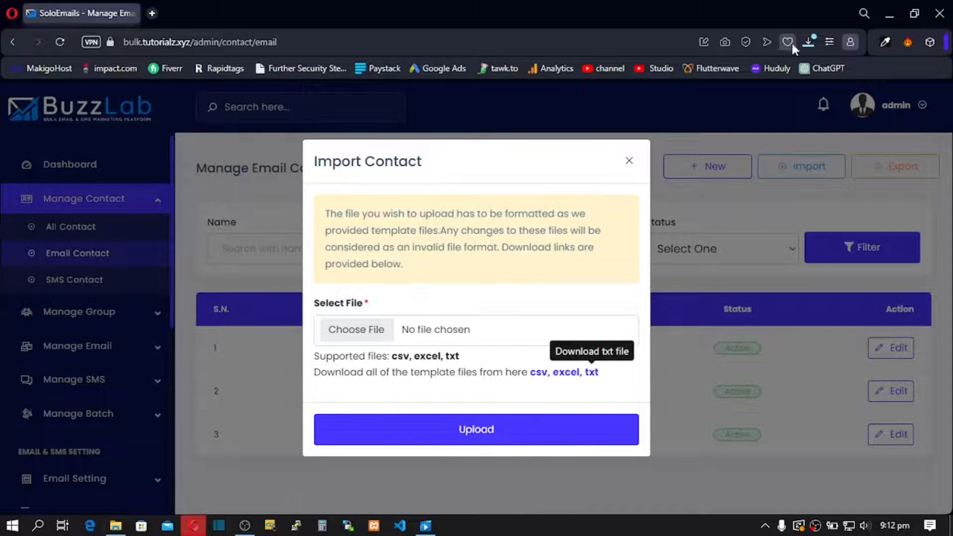
pyautogui.click(806, 42)
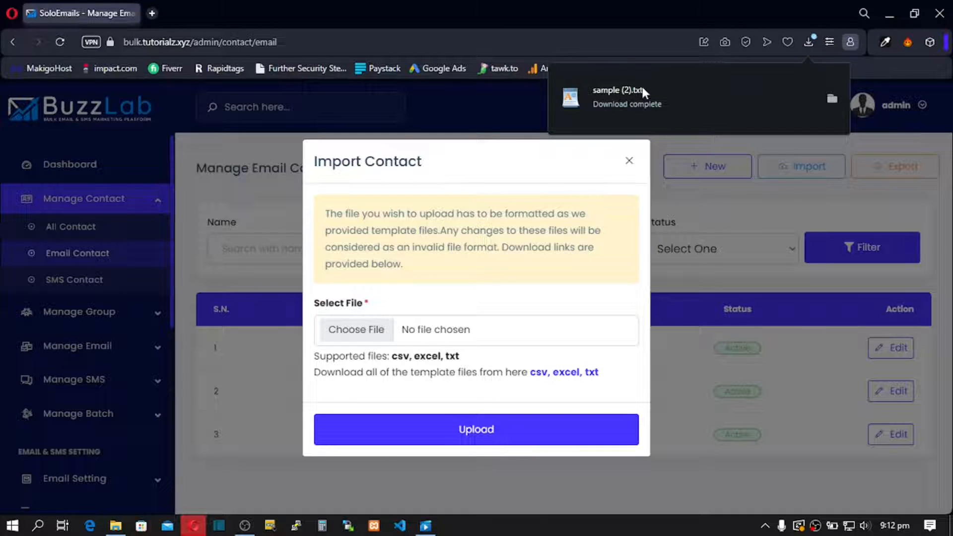
pyautogui.click(829, 98)
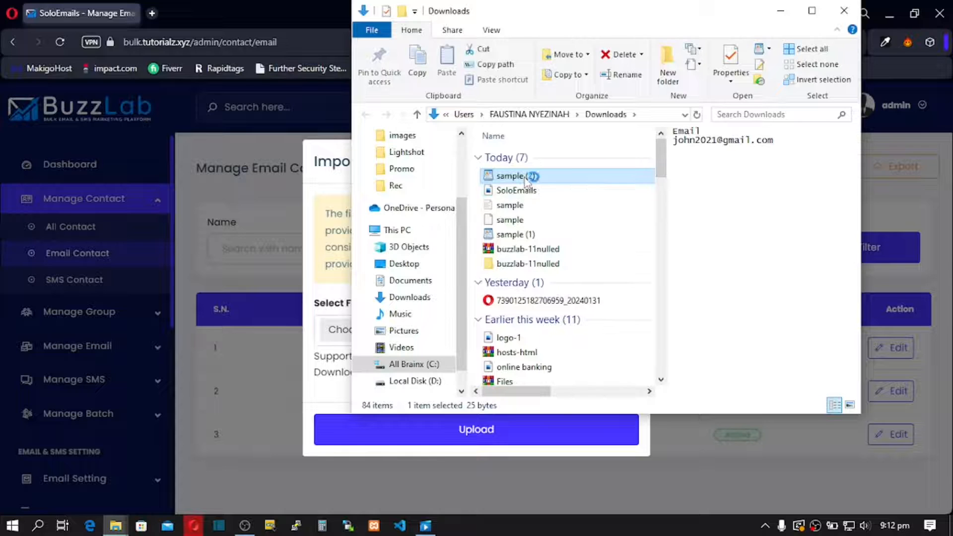
# In sample (2).txt, add two more Gmail addresses on new lines below the existing one
pyautogui.doubleClick(527, 178)
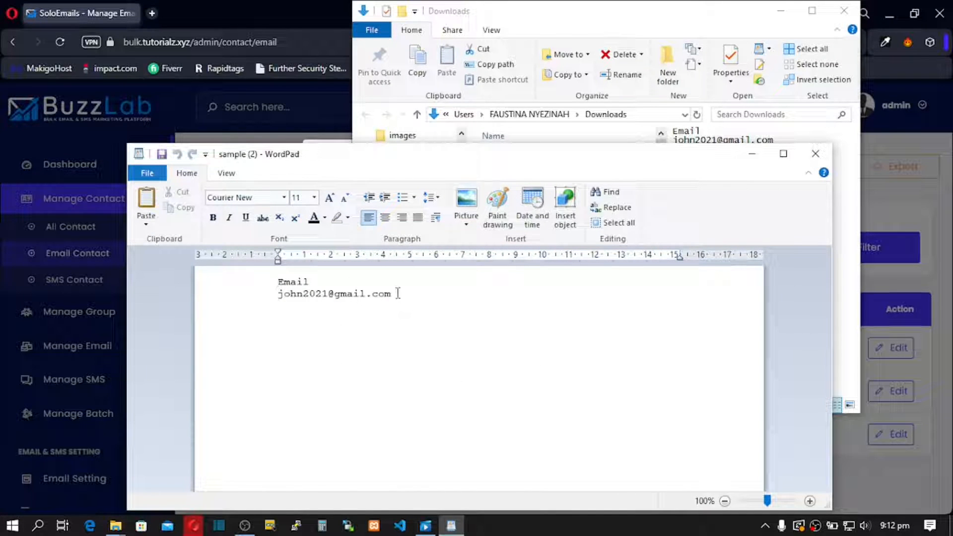
pyautogui.press('Return')
pyautogui.press('Return')
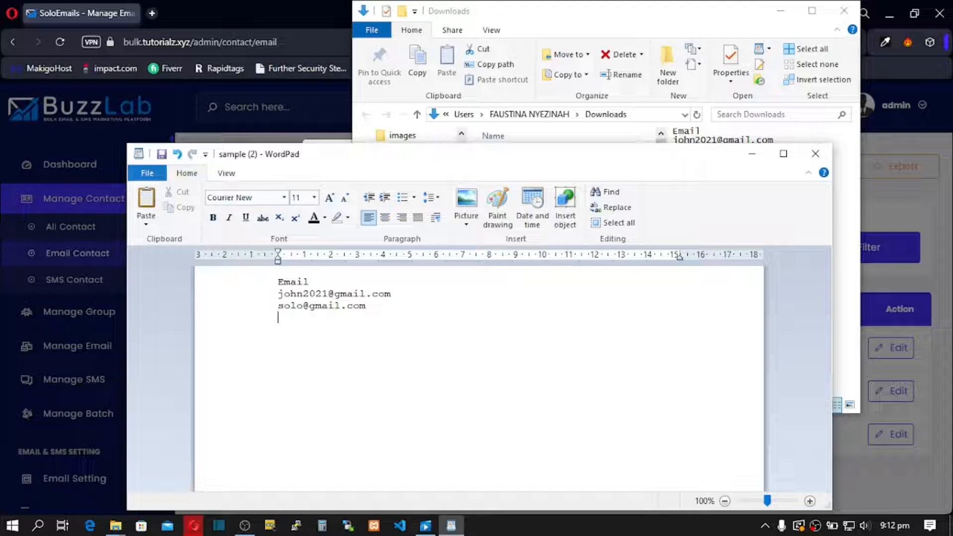
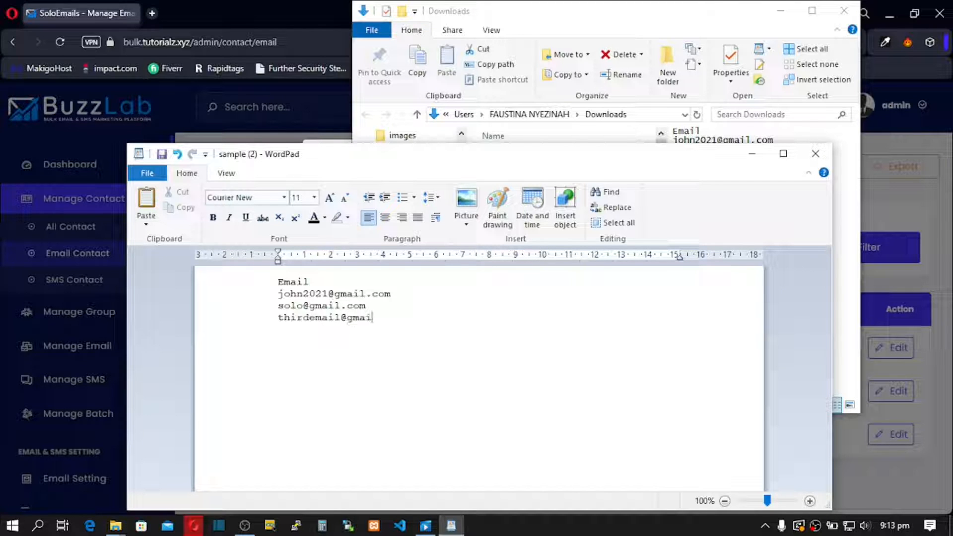
pyautogui.click(754, 154)
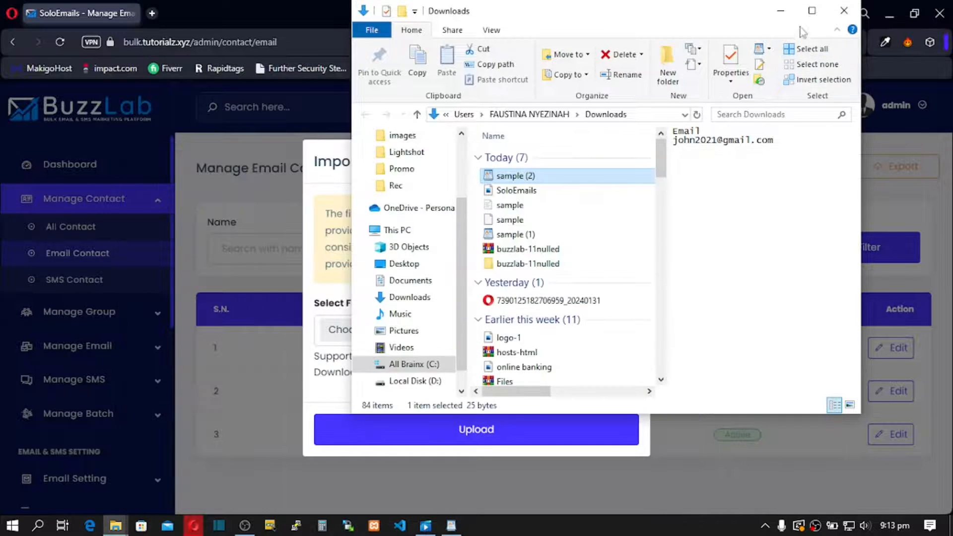
# Close the Downloads window, choose sample.csv for import, then dismiss the Import Contact dialog
pyautogui.click(784, 12)
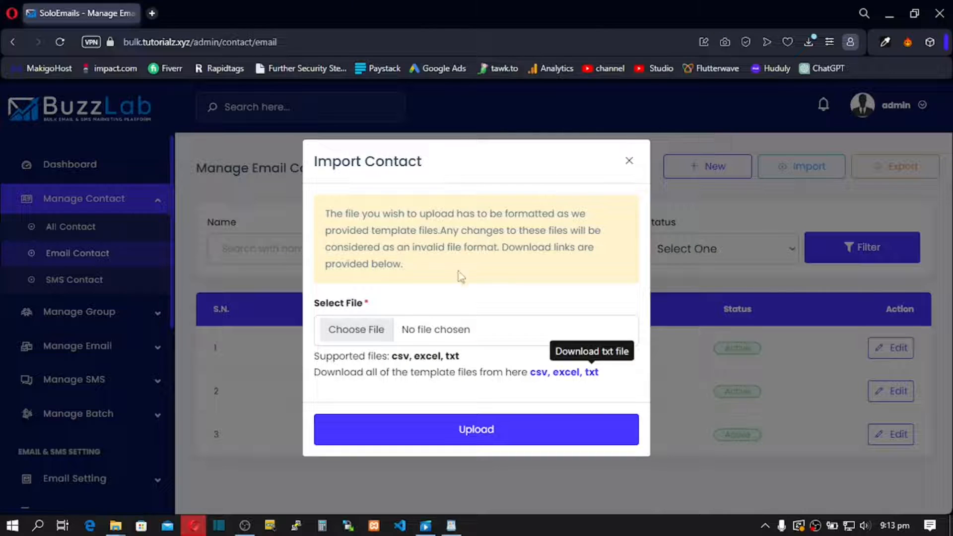
pyautogui.click(356, 333)
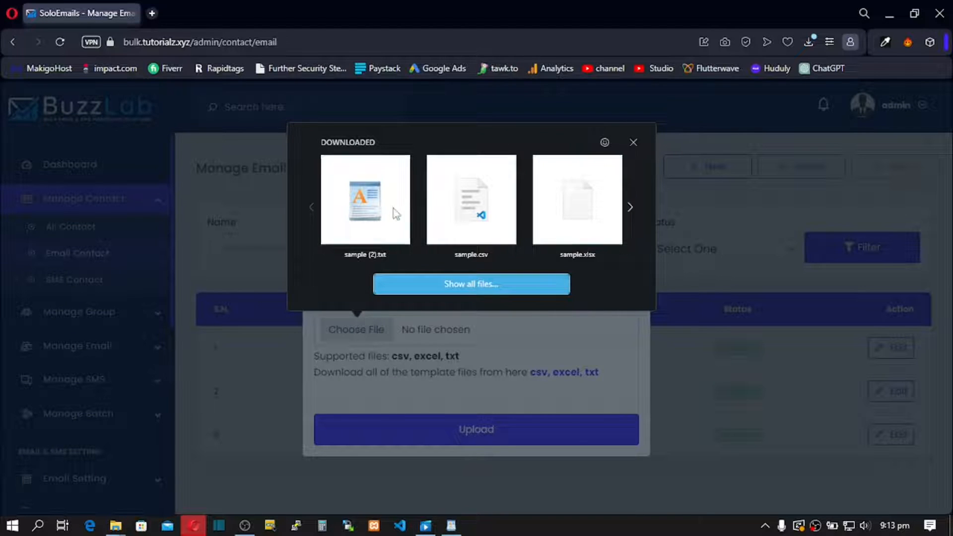
pyautogui.click(469, 222)
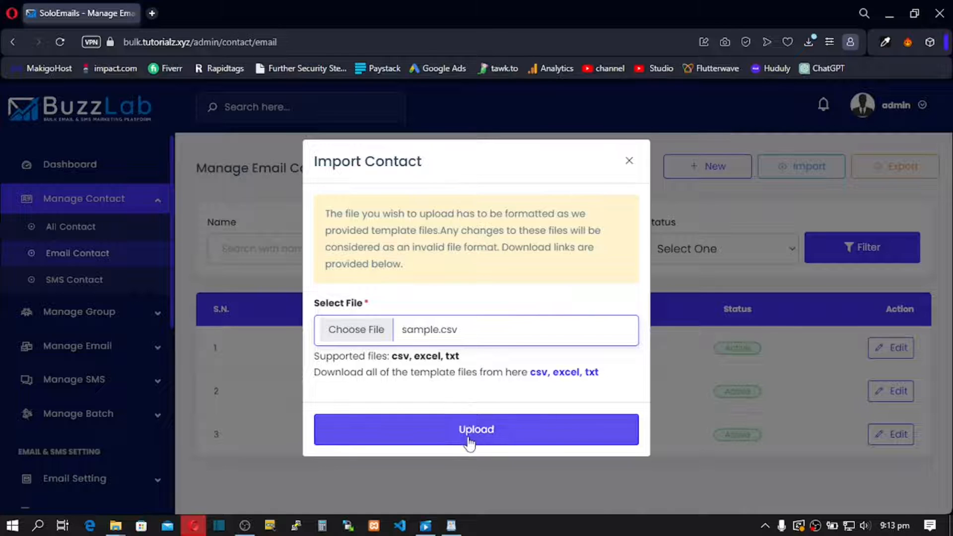
pyautogui.click(626, 160)
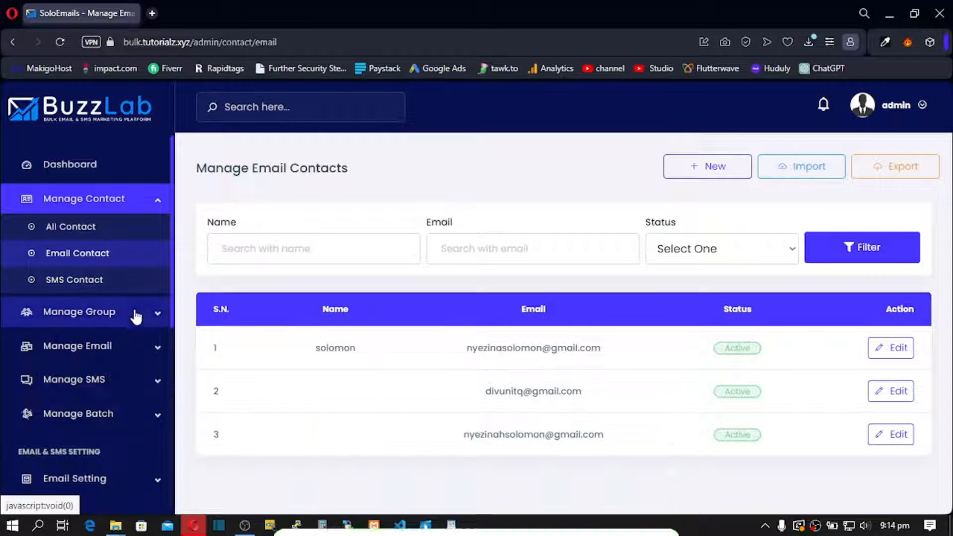
# Create a BuzzLab email group named 'Leads' and view its still-empty contact list
pyautogui.click(155, 204)
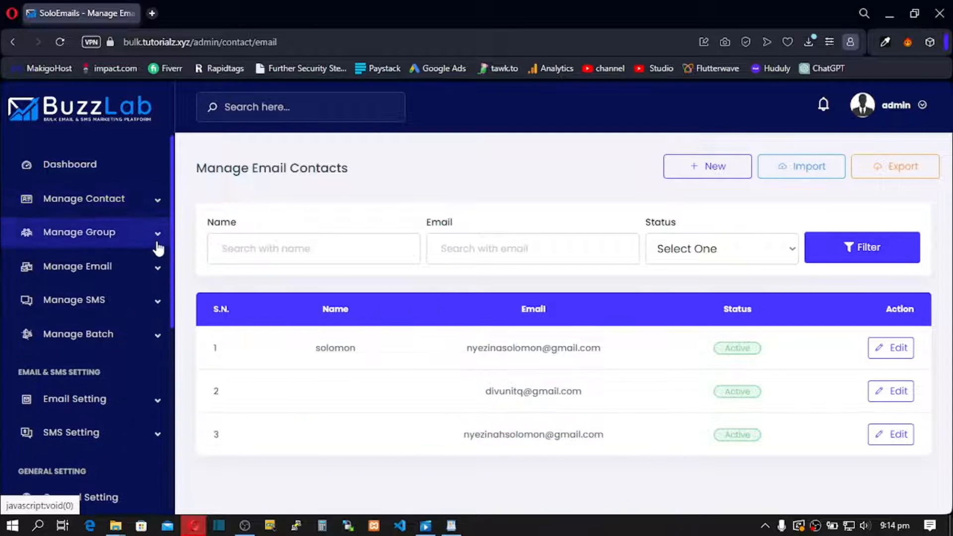
pyautogui.click(160, 235)
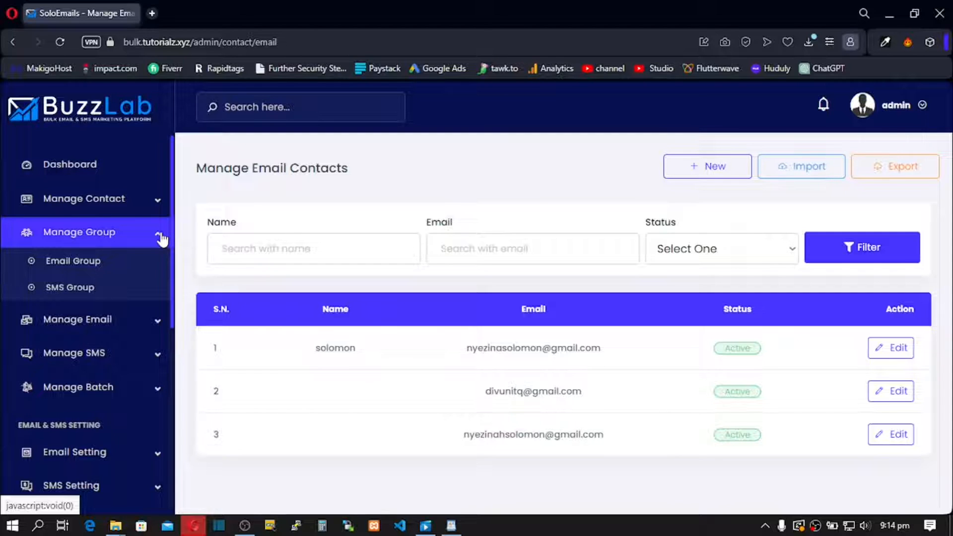
pyautogui.click(84, 263)
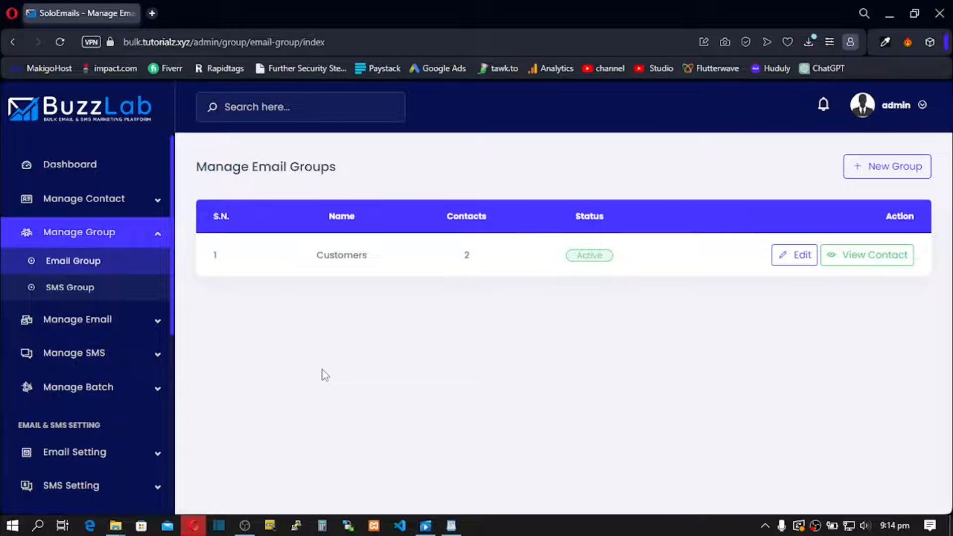
pyautogui.click(884, 169)
pyautogui.click(388, 297)
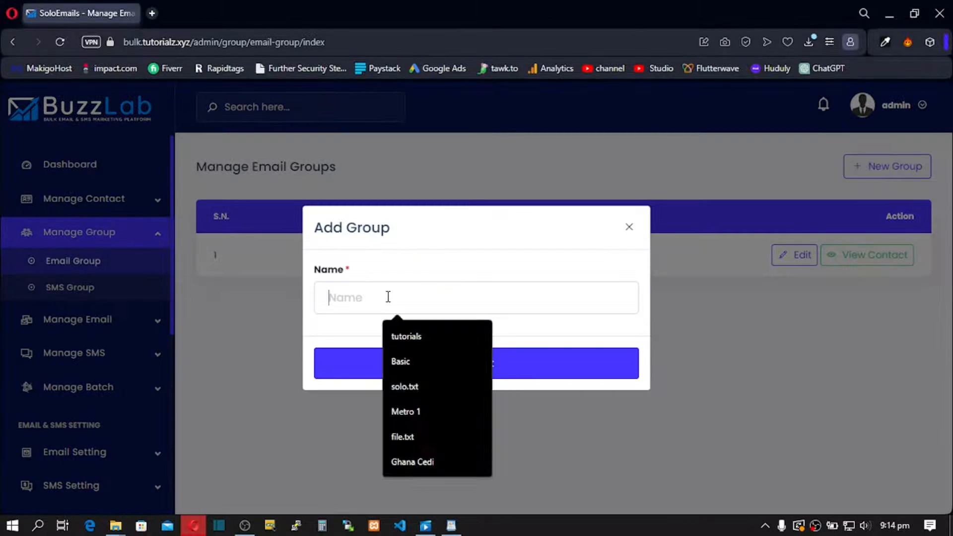
pyautogui.write('L')
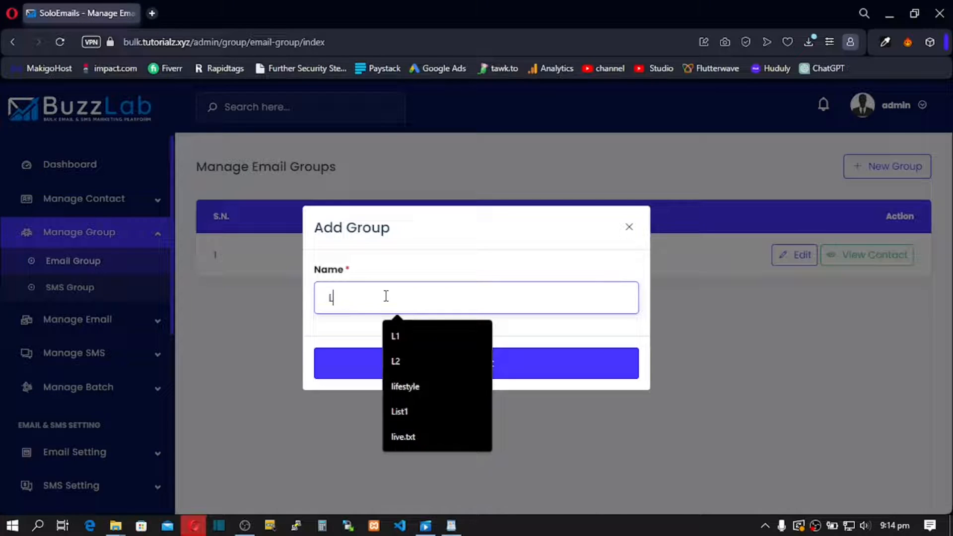
pyautogui.write('eads')
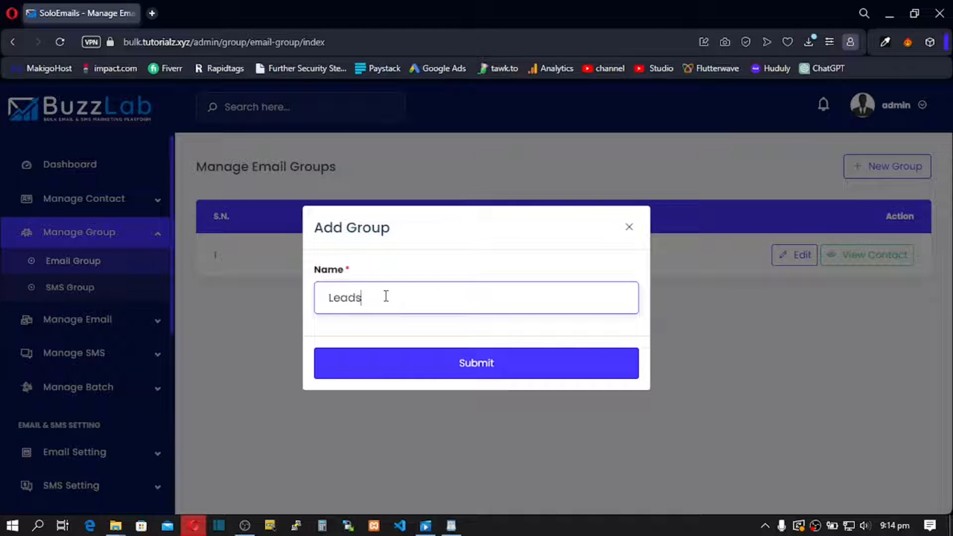
pyautogui.click(438, 366)
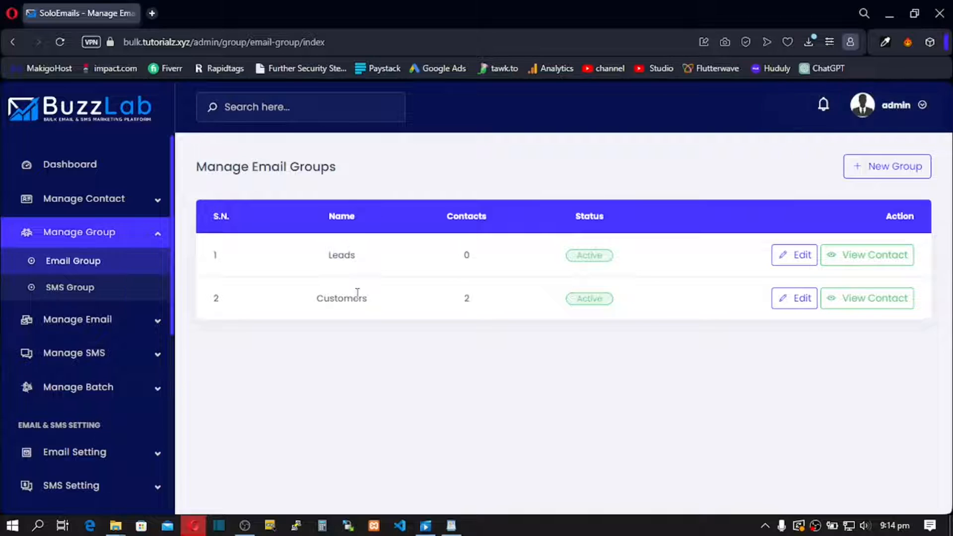
pyautogui.click(872, 255)
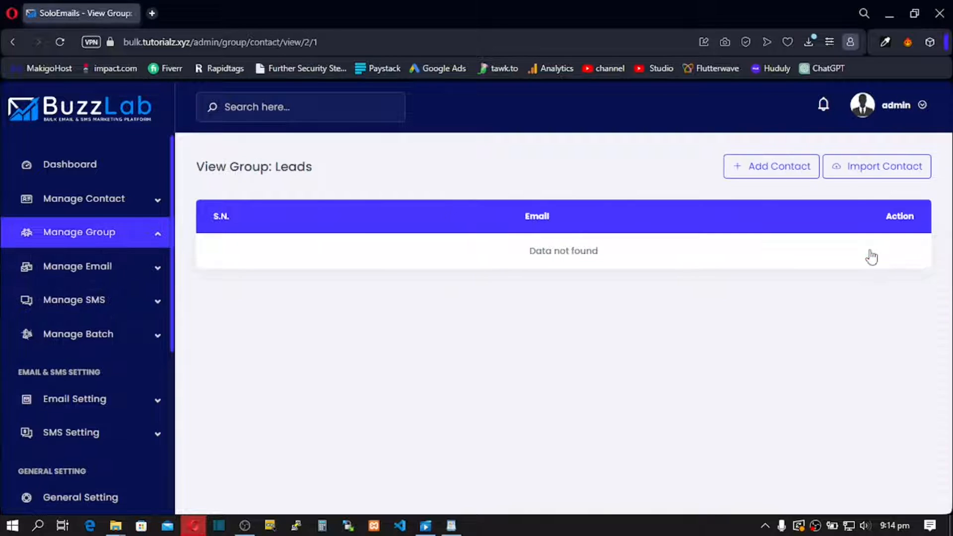
# Import contacts into Leads by uploading the sample (2).txt file
pyautogui.click(862, 170)
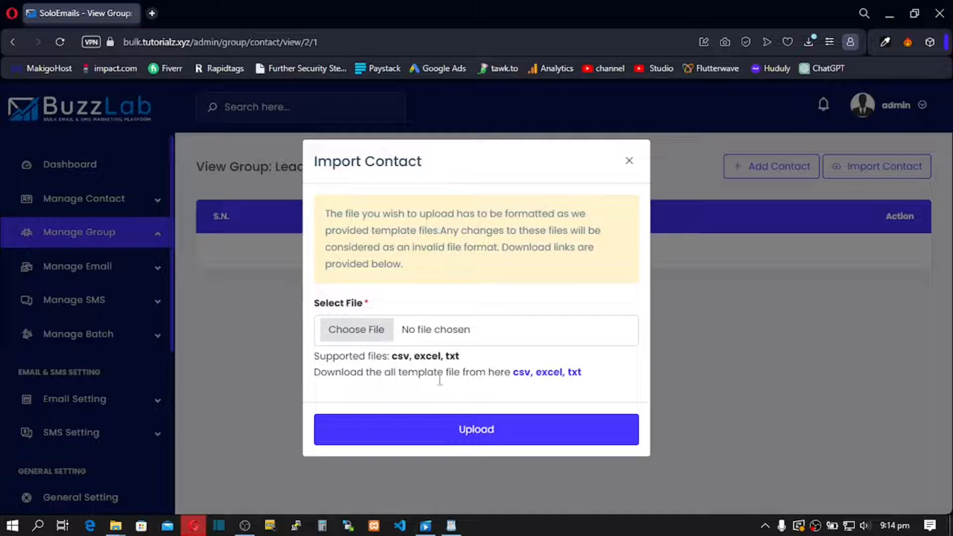
pyautogui.click(629, 161)
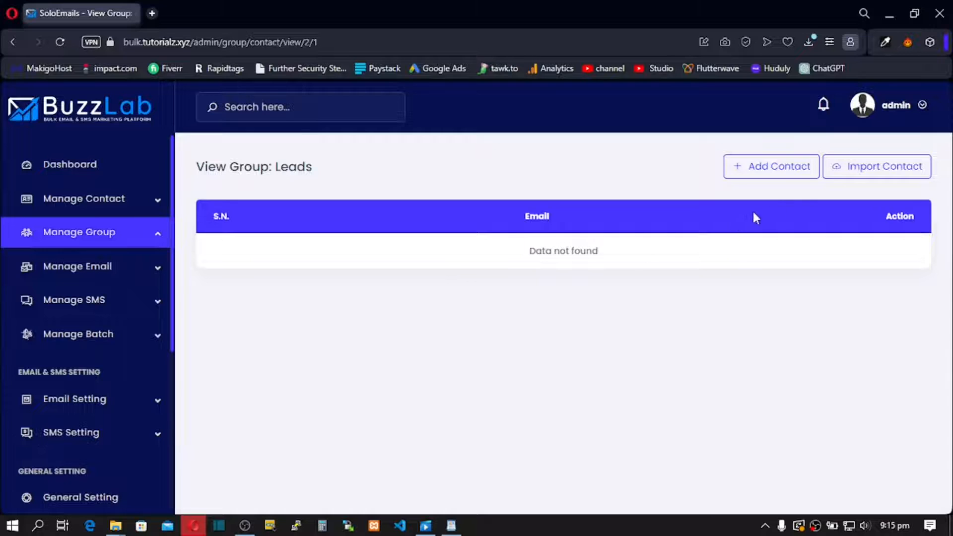
pyautogui.click(863, 171)
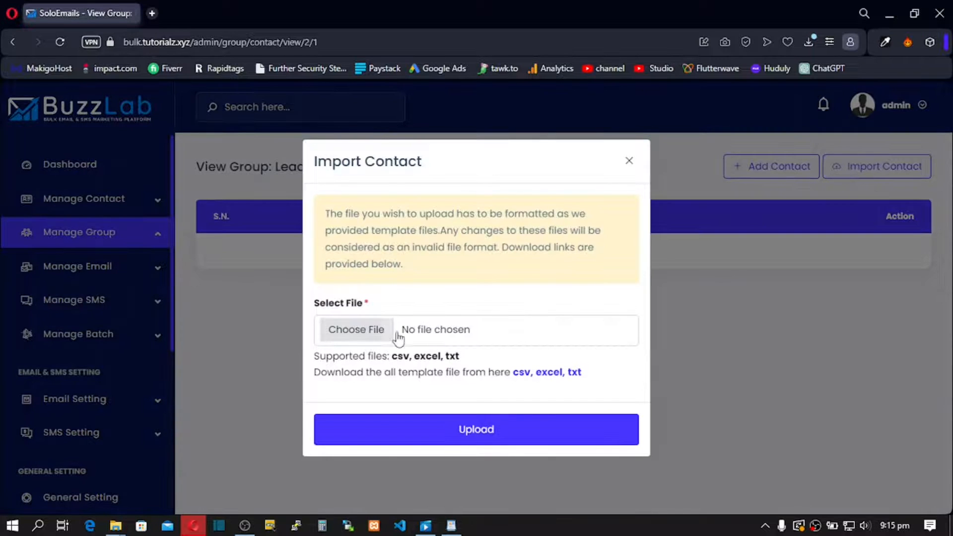
pyautogui.click(448, 329)
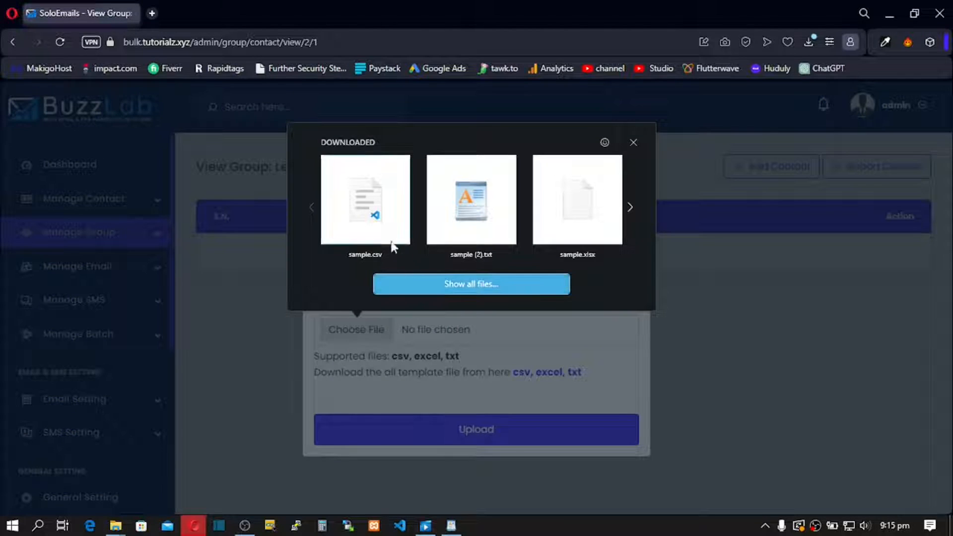
pyautogui.click(451, 526)
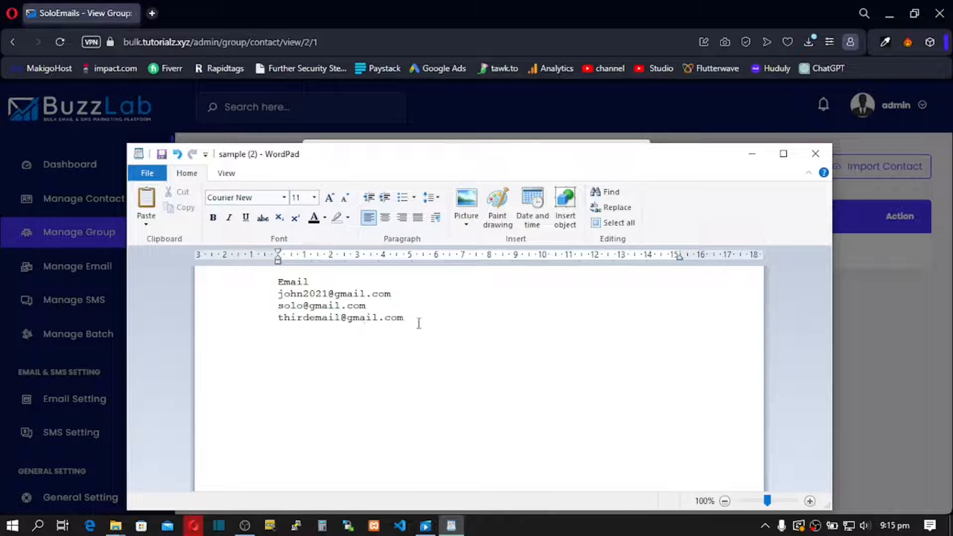
pyautogui.click(816, 154)
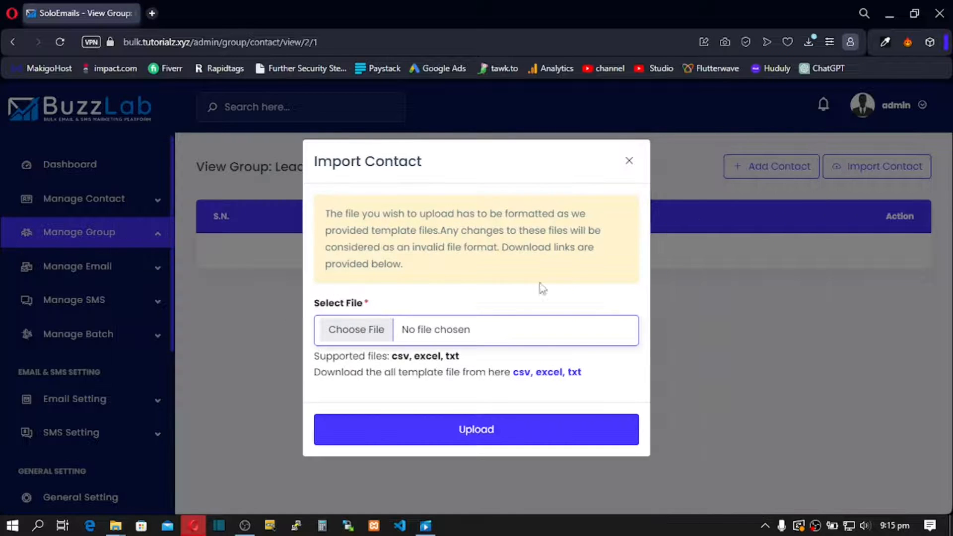
pyautogui.click(431, 328)
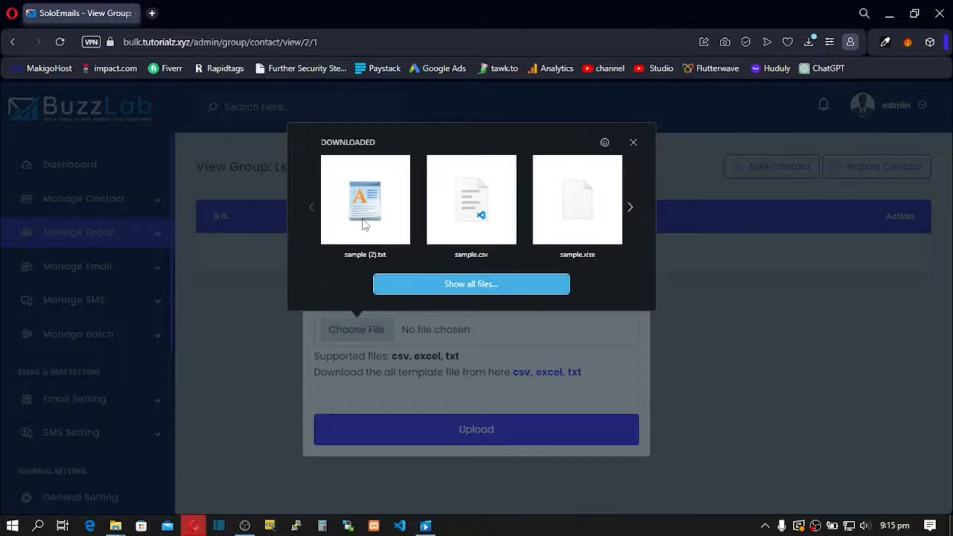
pyautogui.click(392, 234)
pyautogui.click(445, 428)
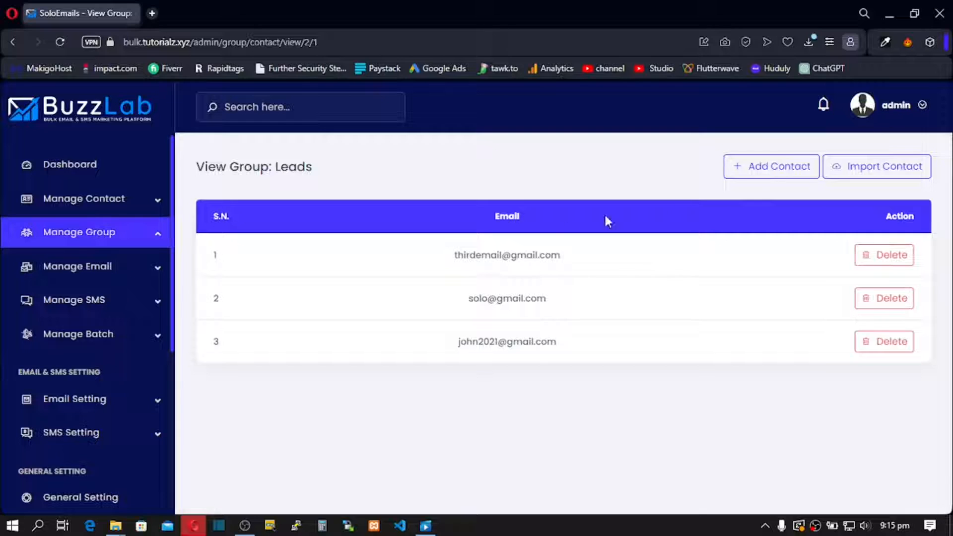
# Highlight the three imported e-mail addresses and expand the email management section
pyautogui.moveTo(449, 258); pyautogui.dragTo(511, 255)
pyautogui.moveTo(464, 298); pyautogui.dragTo(546, 298)
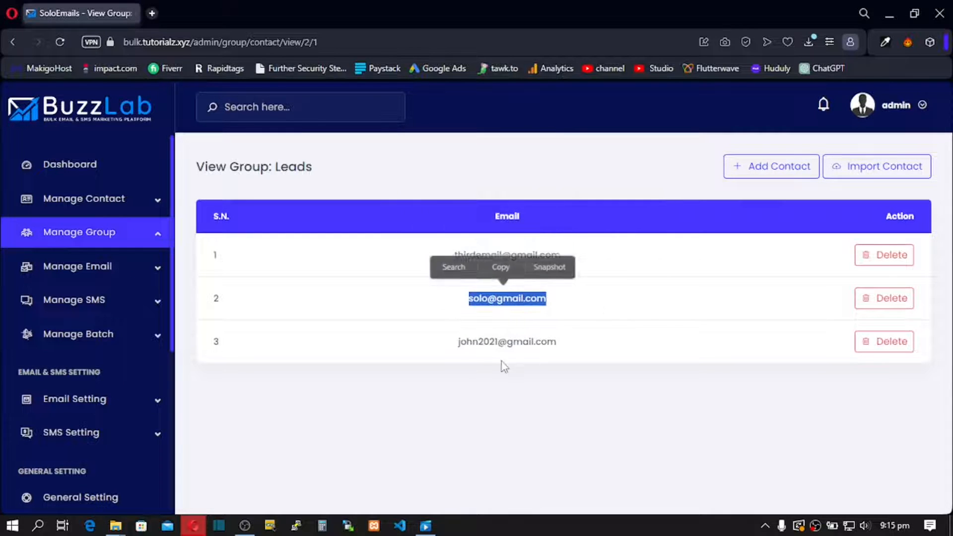
pyautogui.moveTo(457, 342); pyautogui.dragTo(547, 343)
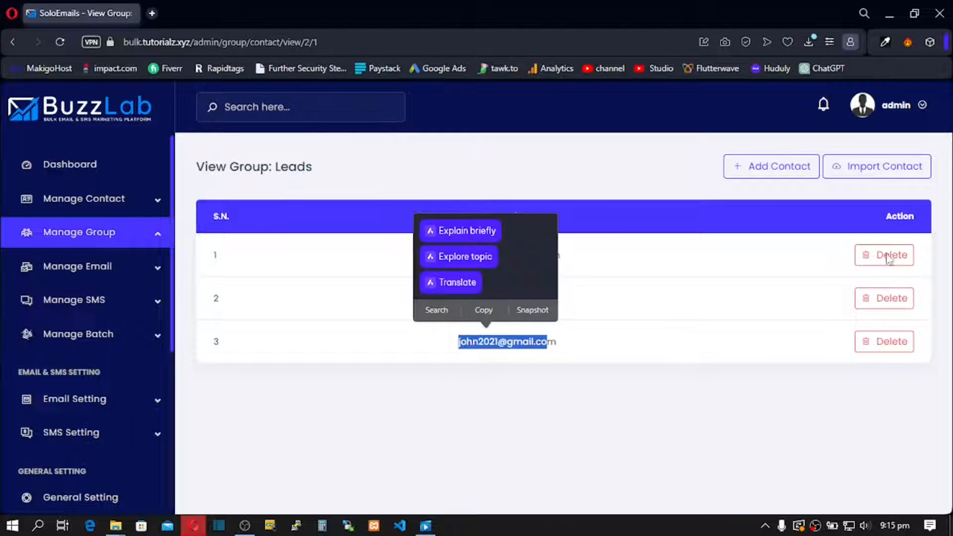
pyautogui.click(159, 269)
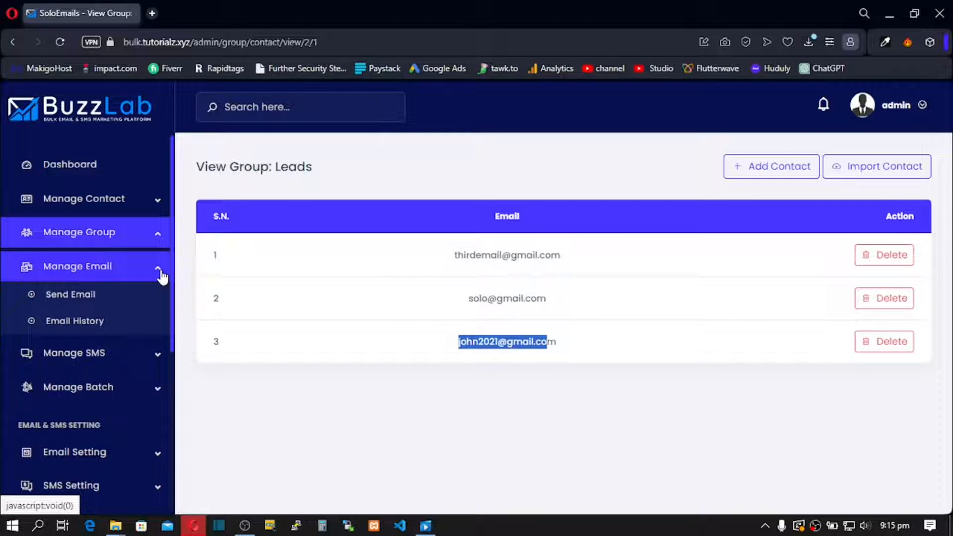
# On the Send Email page, choose Leads as the recipient group
pyautogui.click(83, 296)
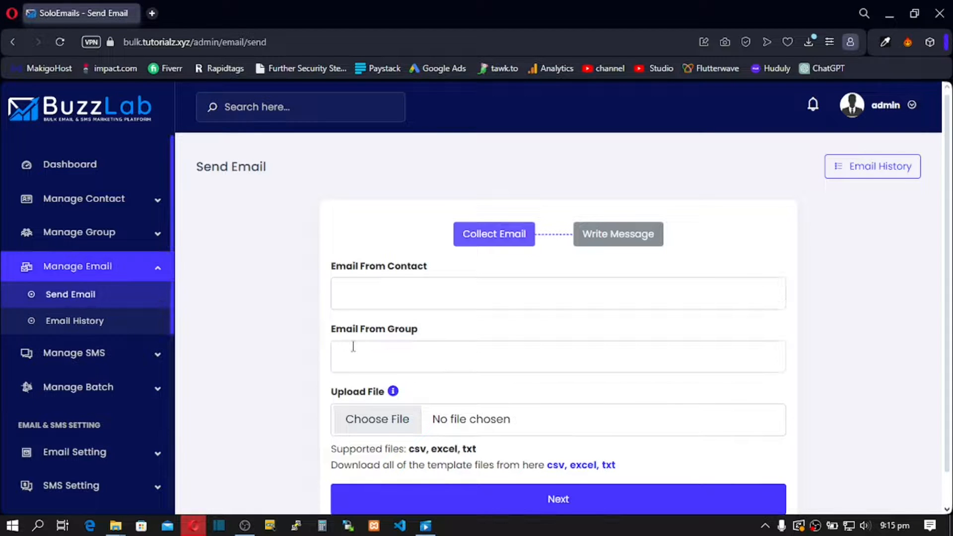
pyautogui.click(389, 365)
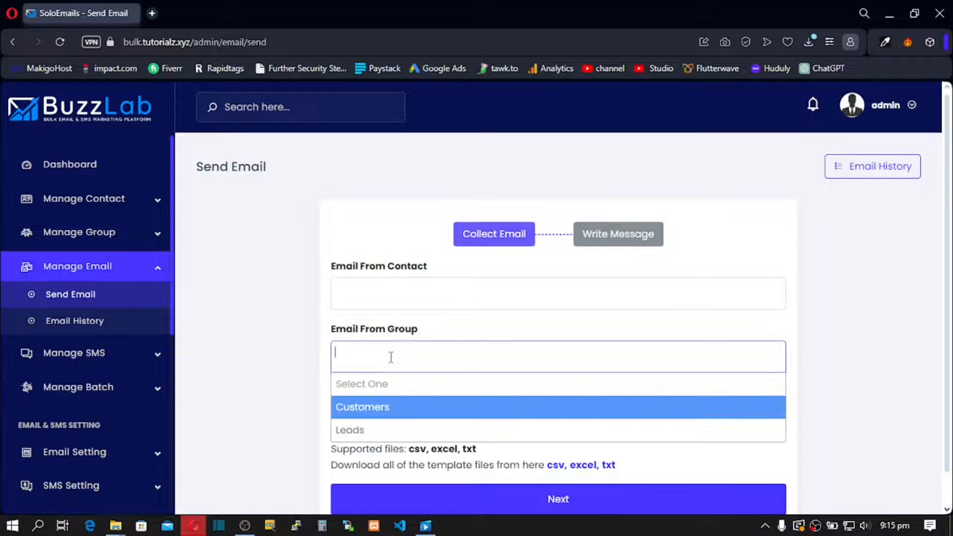
pyautogui.click(381, 430)
pyautogui.scroll(-1, 387, 433)
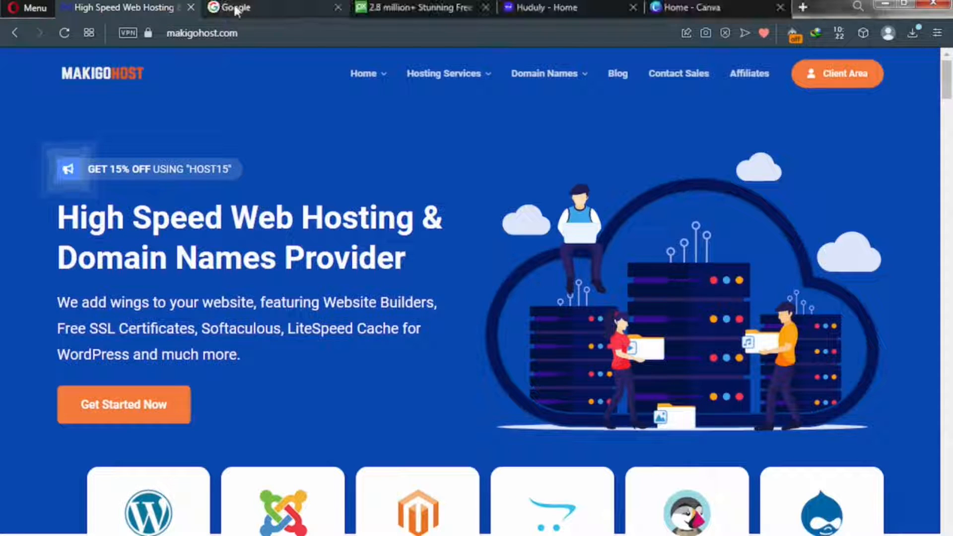
# Browse through the Google, Pixabay, Huduly and Canva tabs in Opera
pyautogui.click(236, 9)
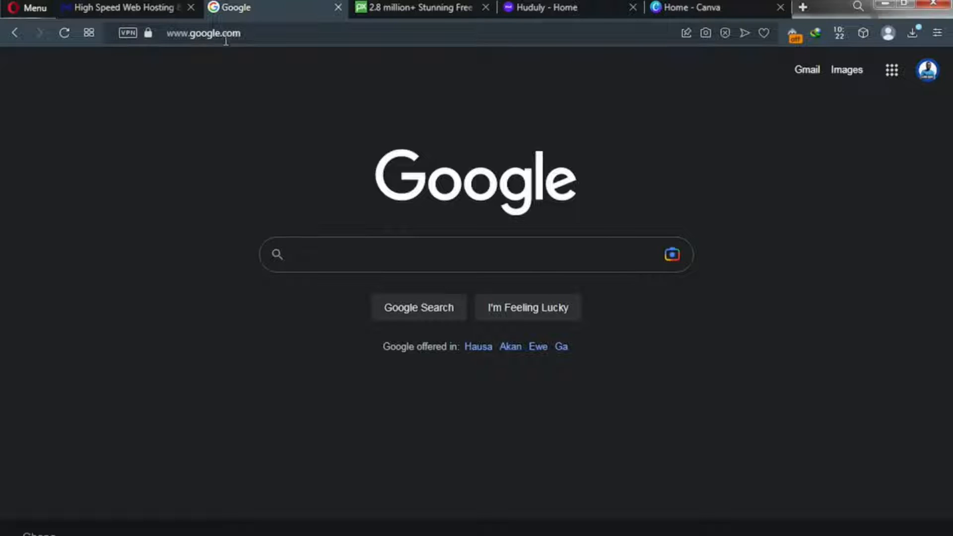
pyautogui.click(246, 33)
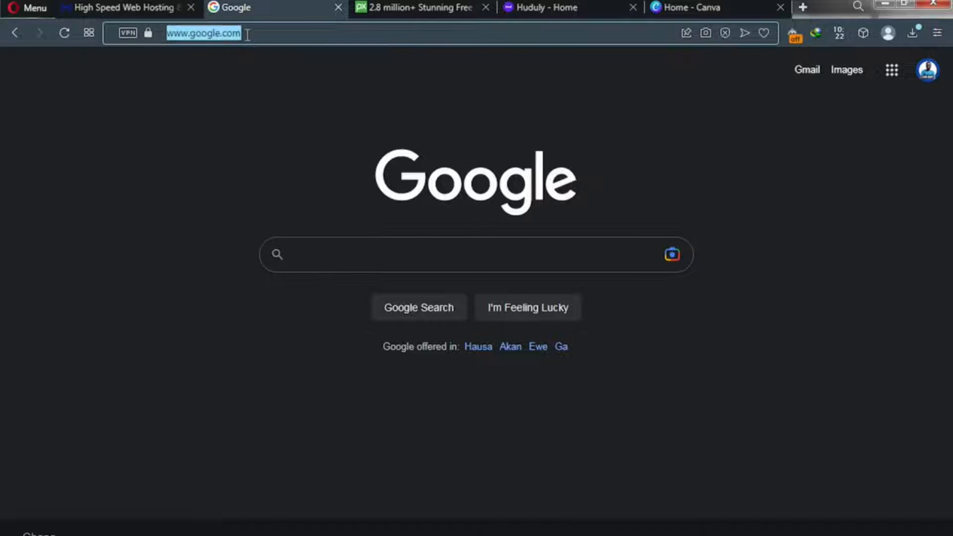
pyautogui.hotkey('ctrl', 'Tab')
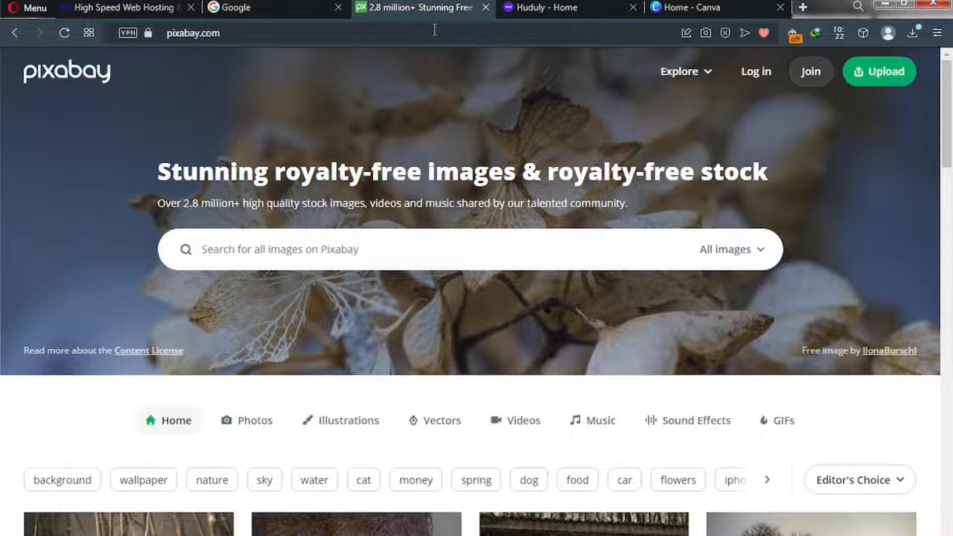
pyautogui.click(525, 7)
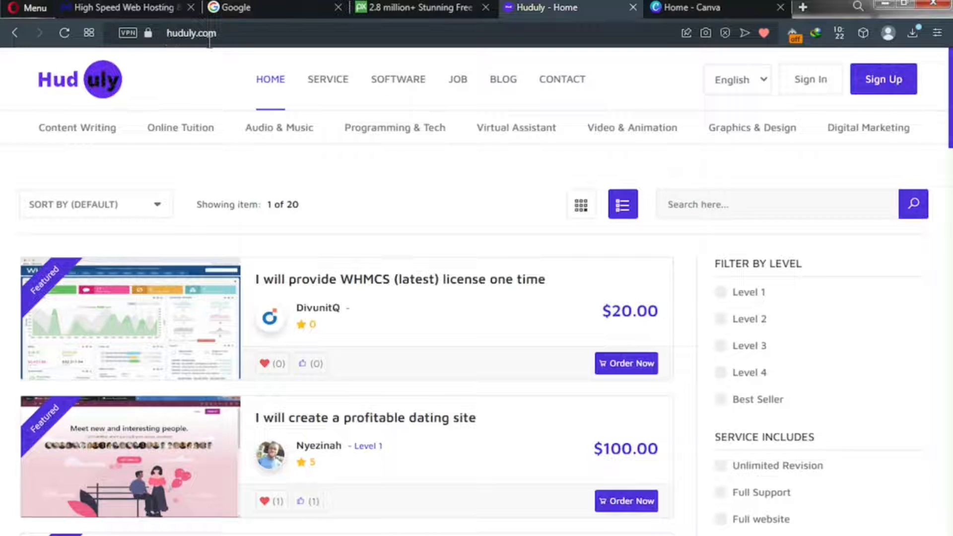
pyautogui.click(660, 7)
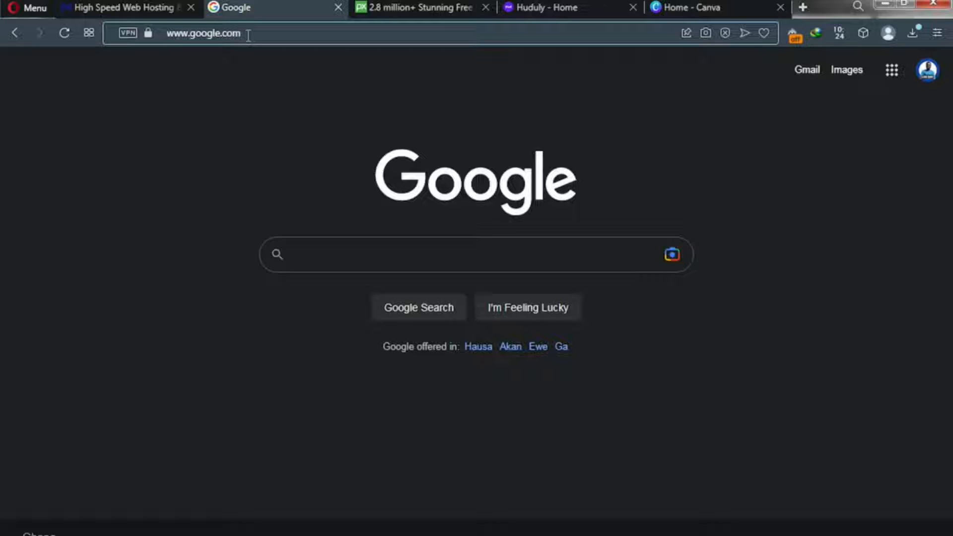
# Switch to the MakigoHost tab and open Shared Hosting from the Hosting Services menu
pyautogui.hotkey('ctrl', 'Tab')
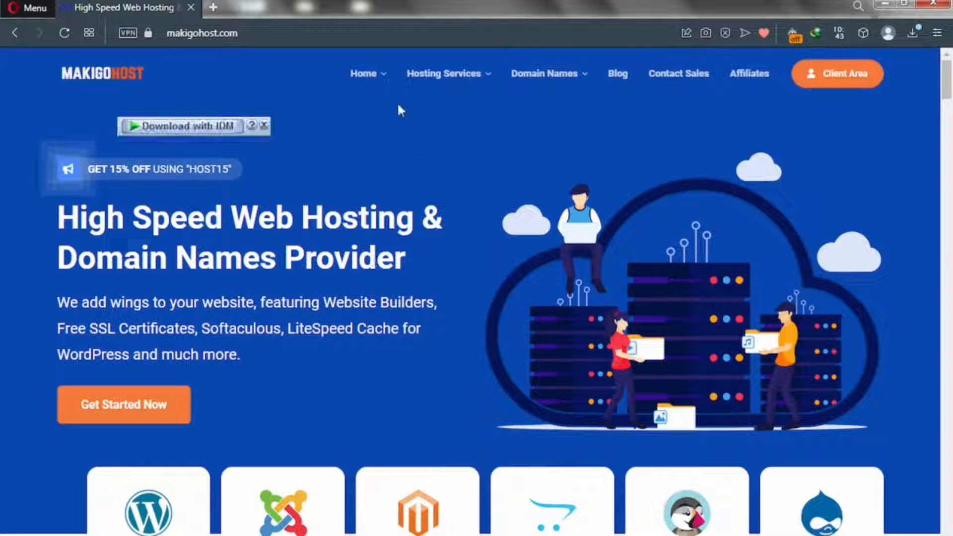
pyautogui.moveTo(430, 77)
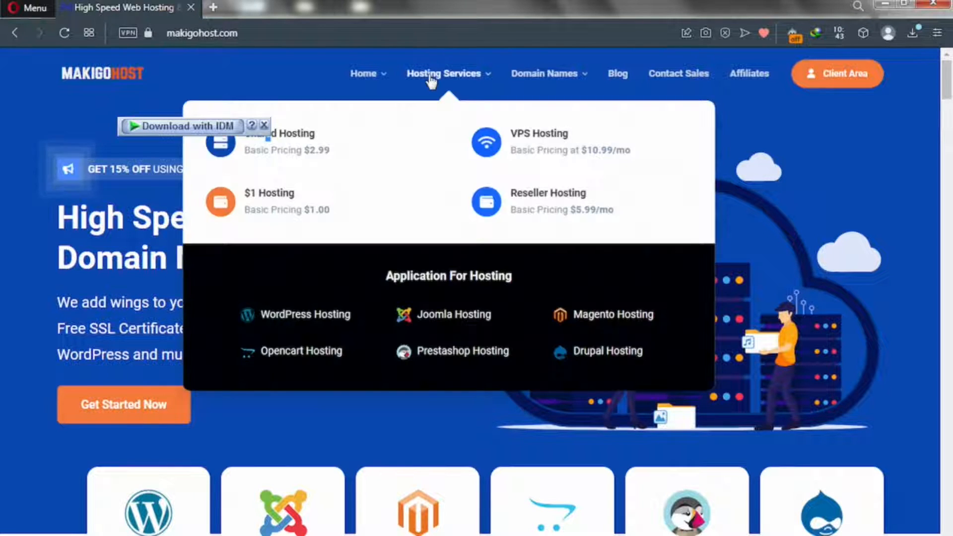
pyautogui.click(285, 144)
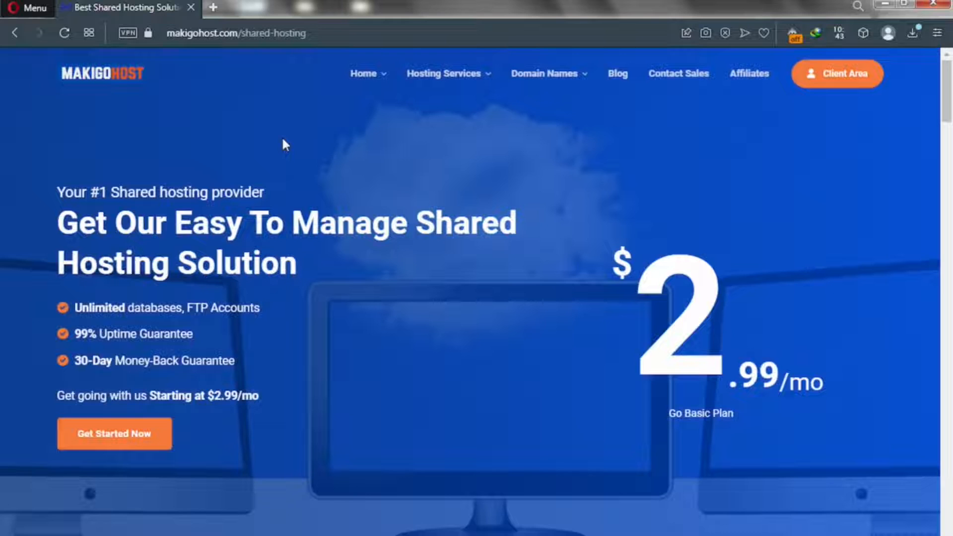
# Scroll down to the $2.99, $4.99 and $9.99 plan cards, then open a new blank tab
pyautogui.scroll(-1, 266, 292)
pyautogui.scroll(-5, 264, 292)
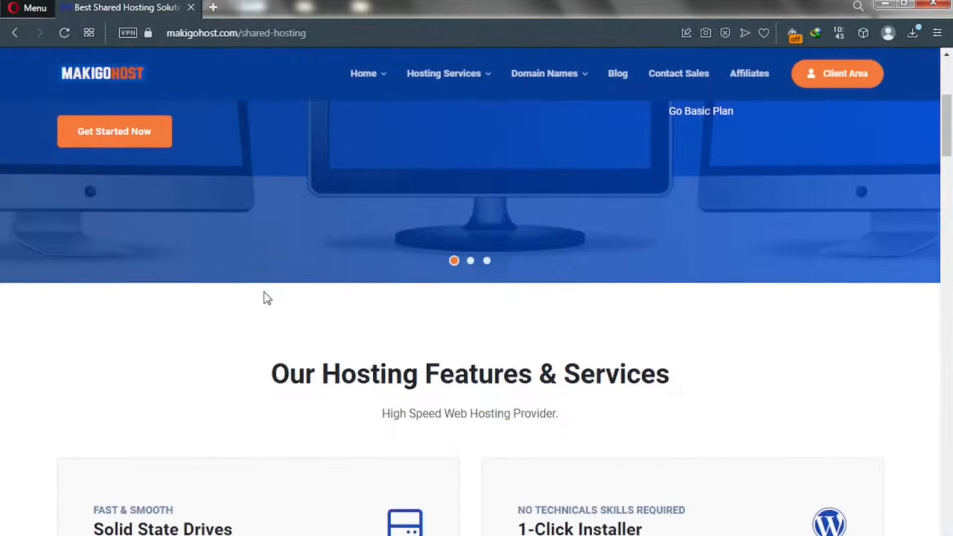
pyautogui.scroll(-4, 266, 291)
pyautogui.scroll(-5, 265, 293)
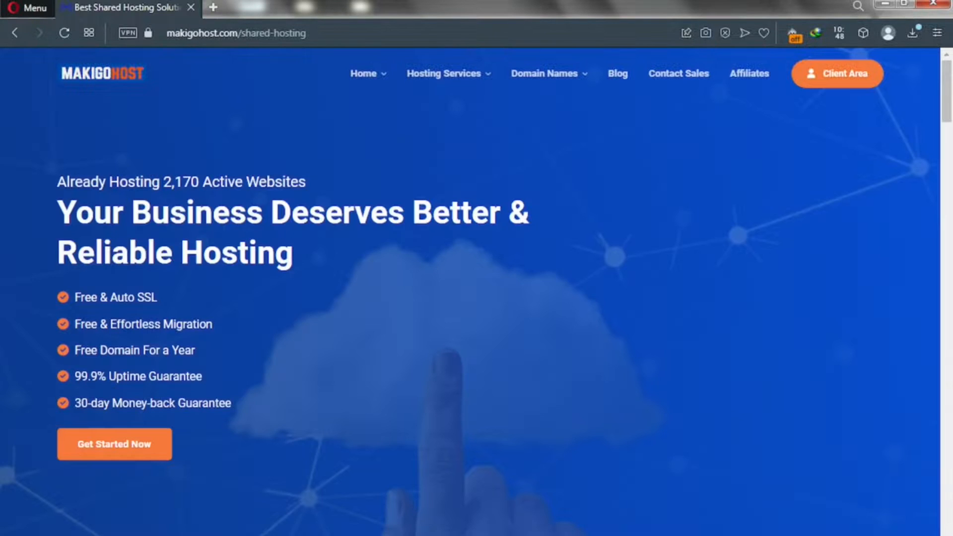
pyautogui.scroll(-7, 409, 274)
pyautogui.scroll(-14, 412, 282)
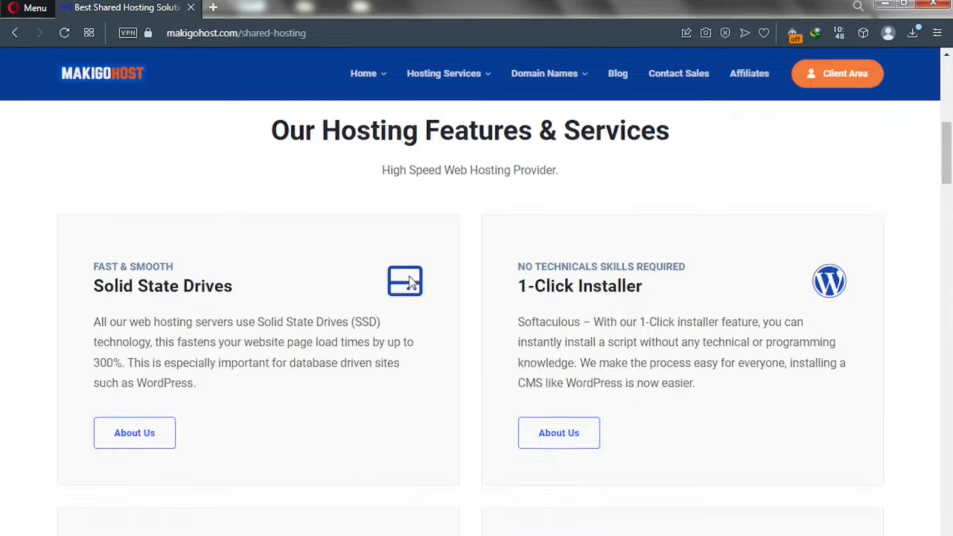
pyautogui.scroll(-12, 410, 281)
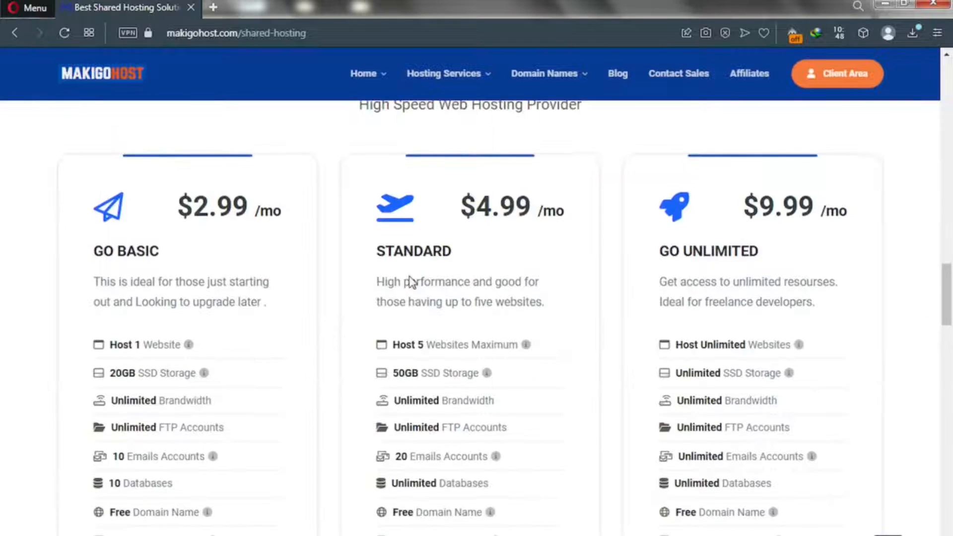
pyautogui.scroll(1, 410, 276)
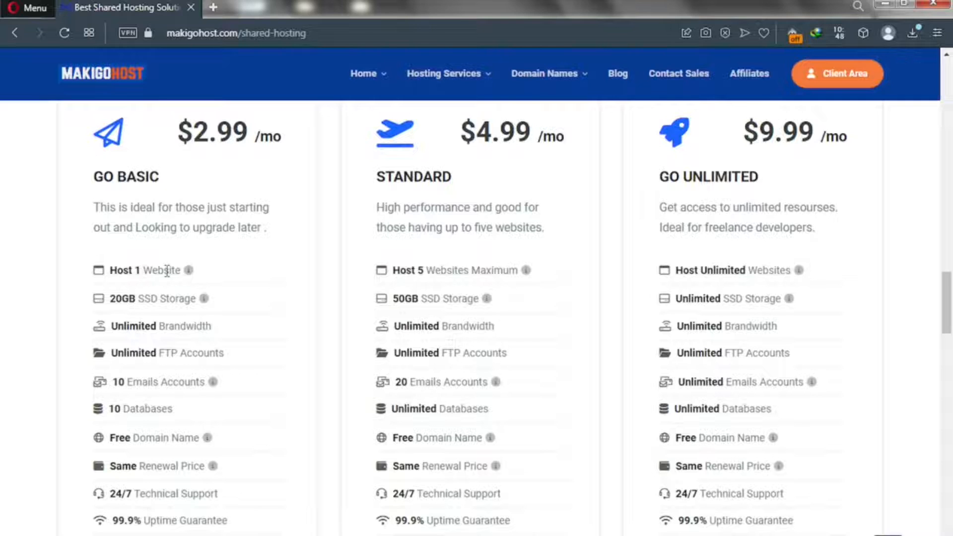
pyautogui.hotkey('ctrl', 't')
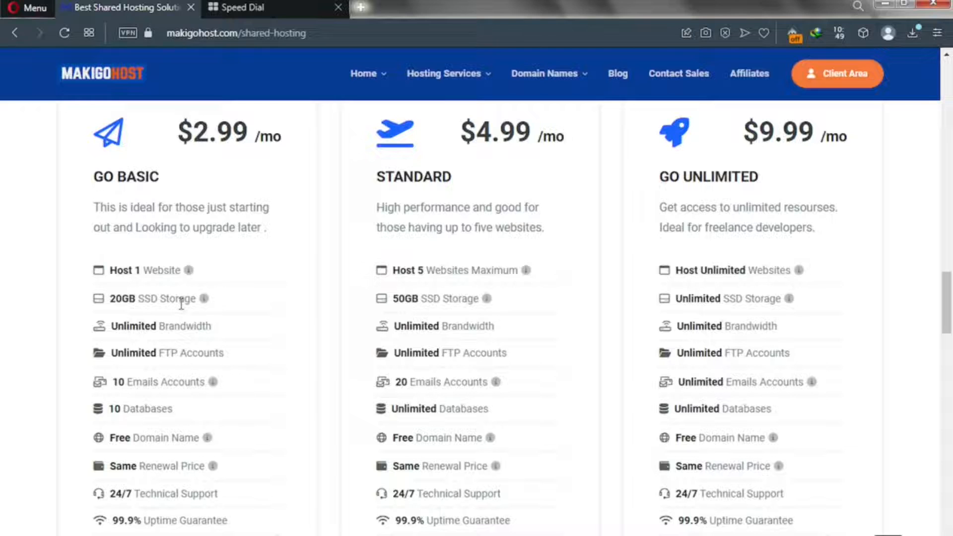
# Search Google Images for 'SSD VS HDD', preview the Avast comparison chart, then return to MakigoHost
pyautogui.click(246, 8)
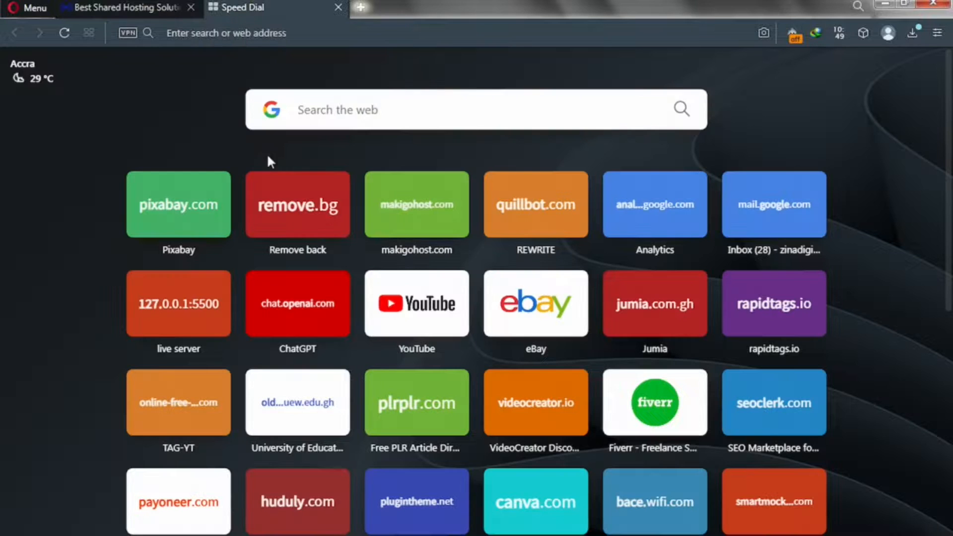
pyautogui.click(330, 113)
pyautogui.write('SSD V')
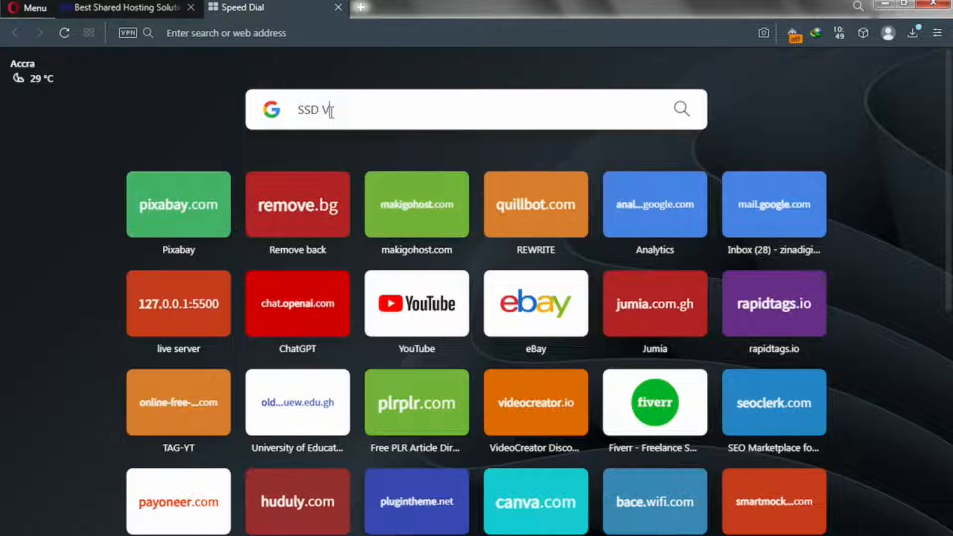
pyautogui.write('S HDD')
pyautogui.press('Return')
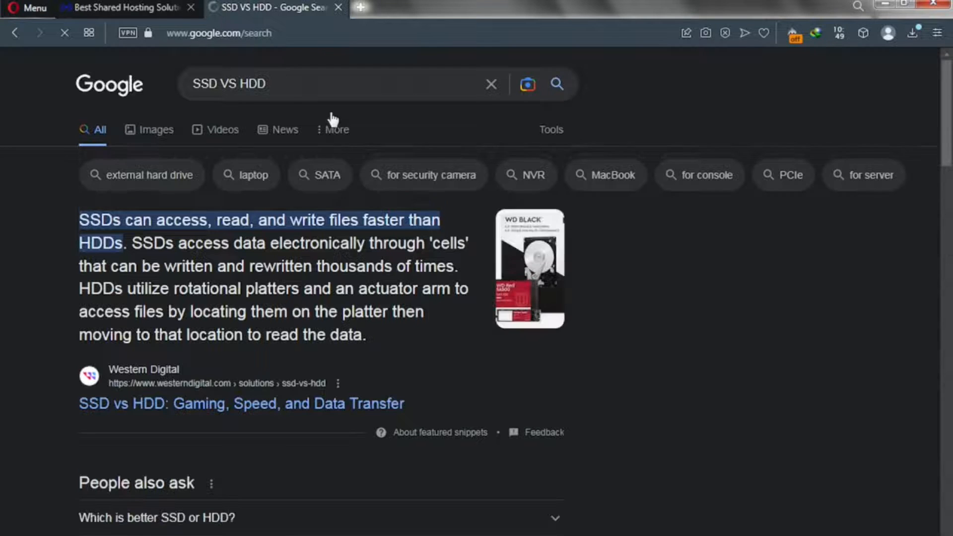
pyautogui.click(154, 137)
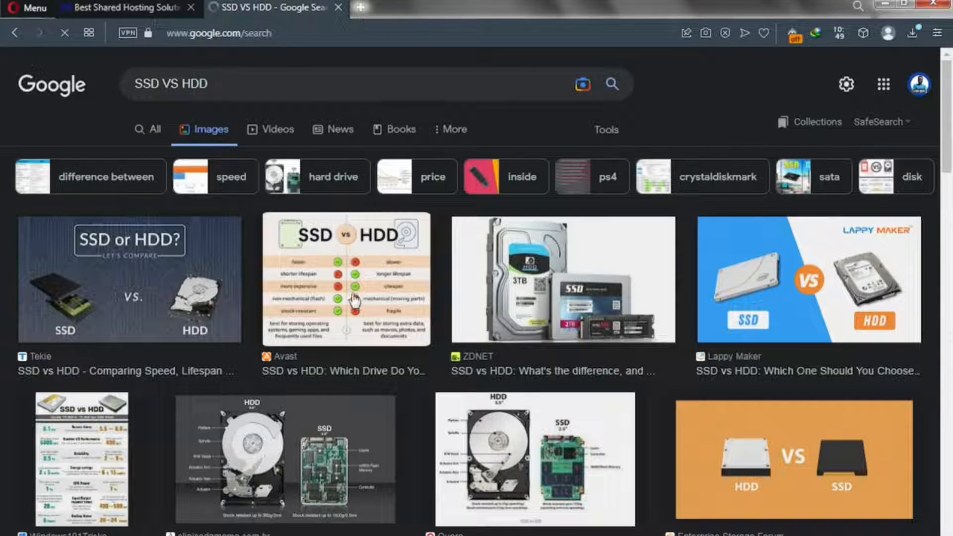
pyautogui.click(343, 294)
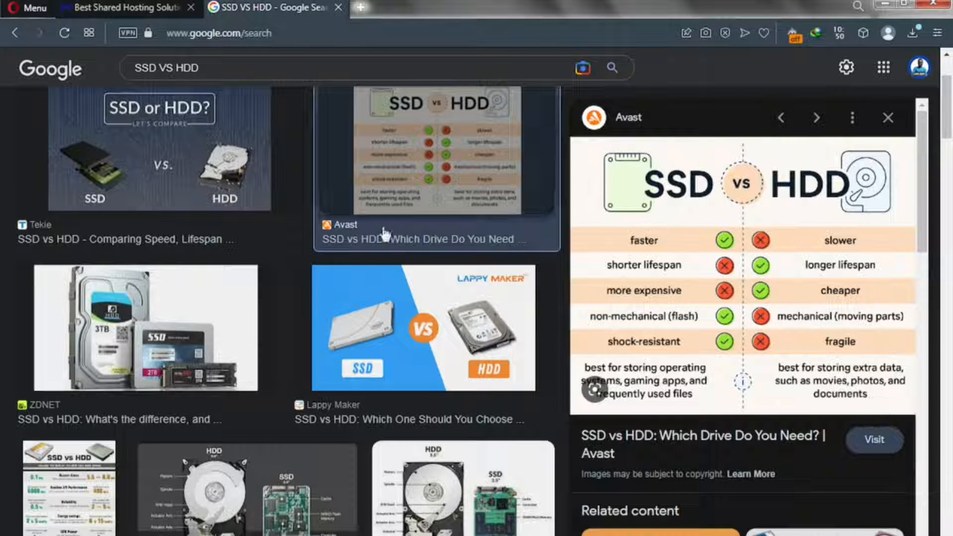
pyautogui.click(147, 7)
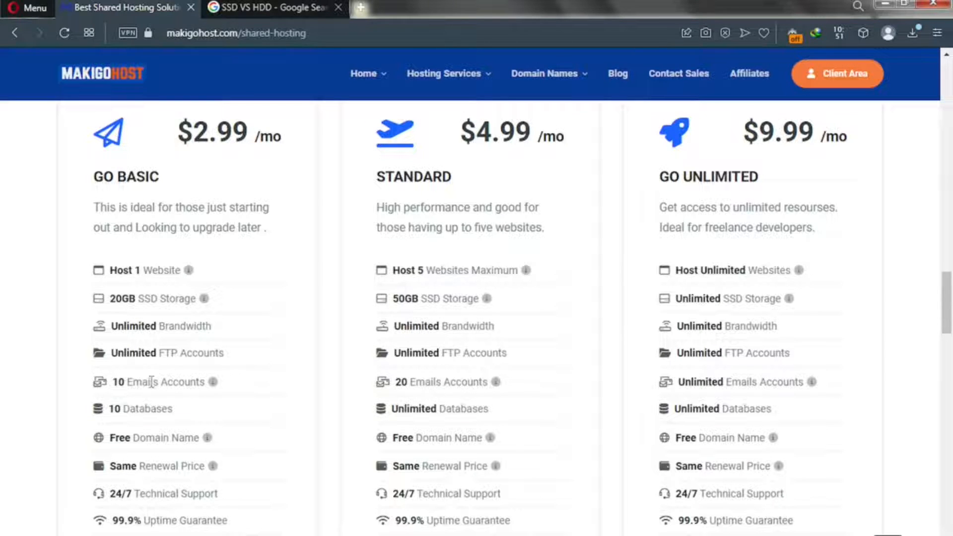
# Compare the shared hosting plans and order the Go Basic plan
pyautogui.moveTo(205, 386)
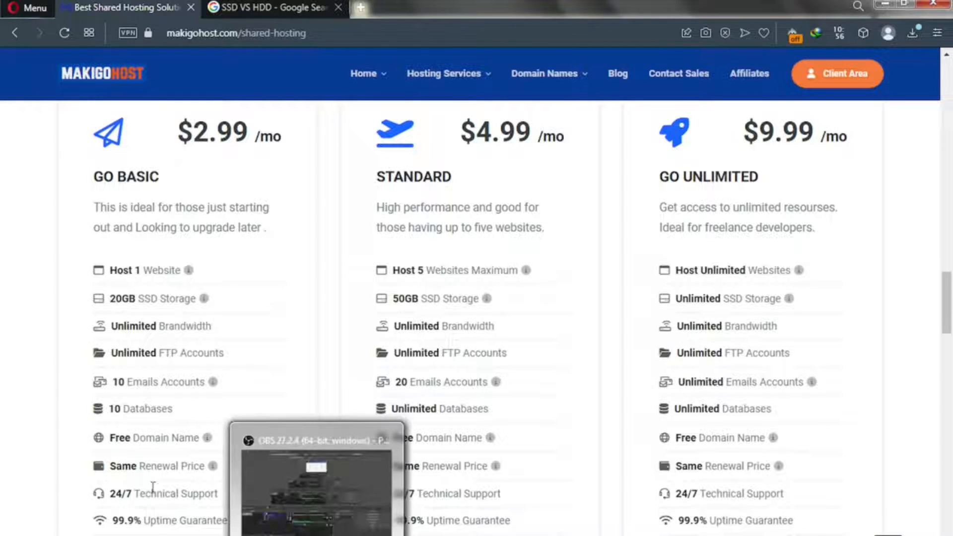
pyautogui.moveTo(203, 441)
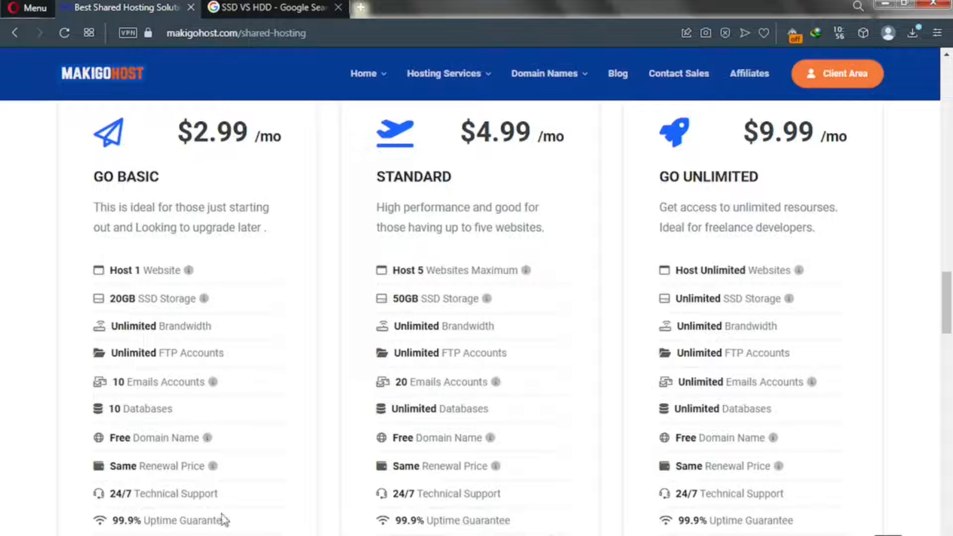
pyautogui.scroll(-2, 192, 517)
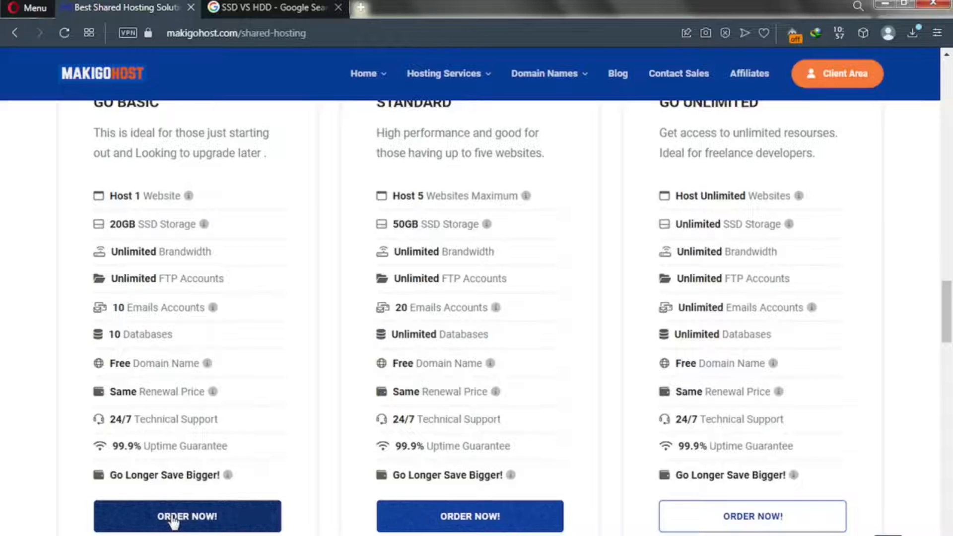
pyautogui.scroll(3, 149, 304)
pyautogui.scroll(-2, 153, 323)
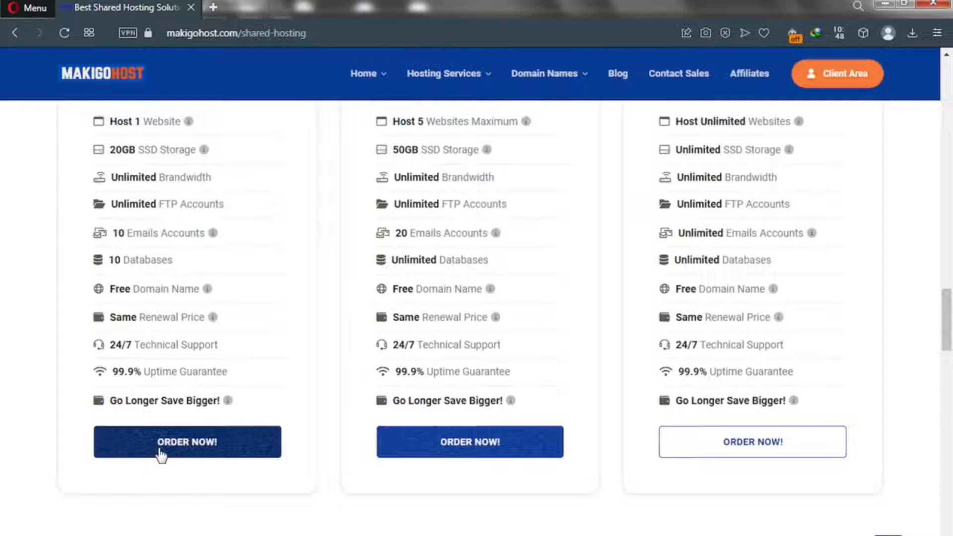
pyautogui.click(160, 447)
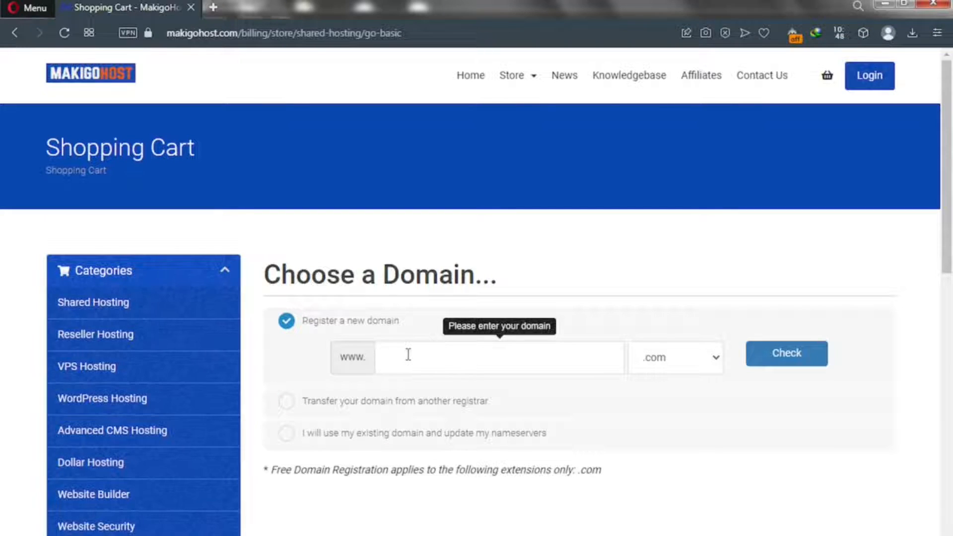
# Try the transfer-domain and use-existing-domain options in the cart's domain step
pyautogui.click(287, 402)
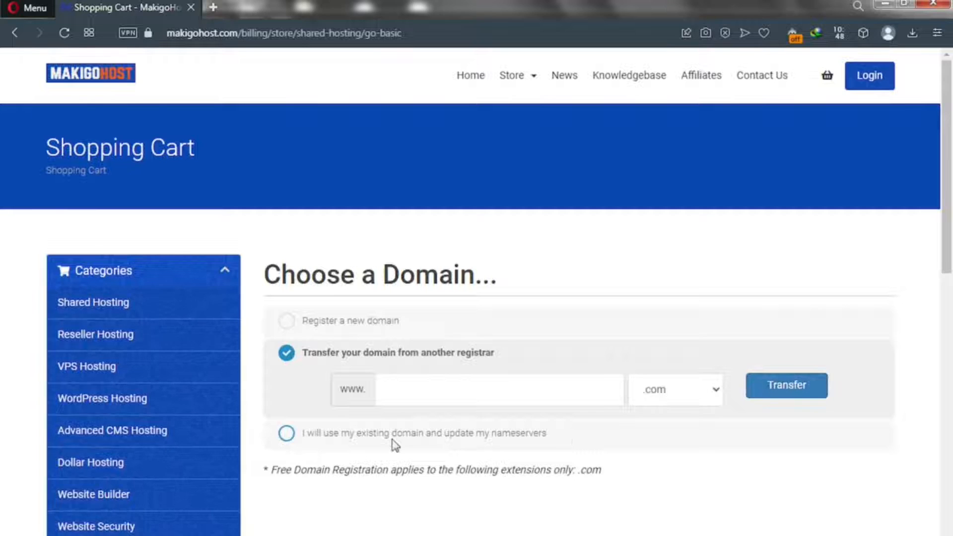
pyautogui.click(286, 436)
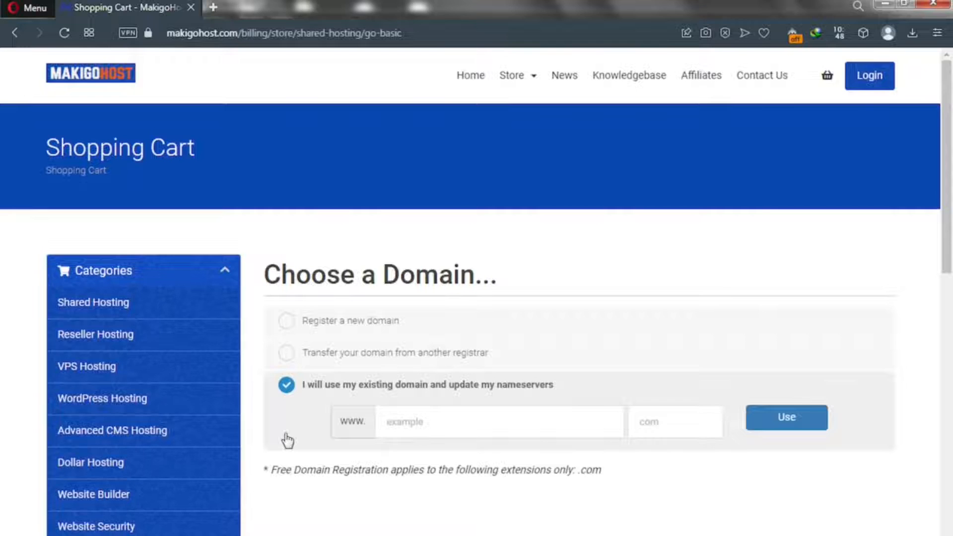
pyautogui.click(437, 427)
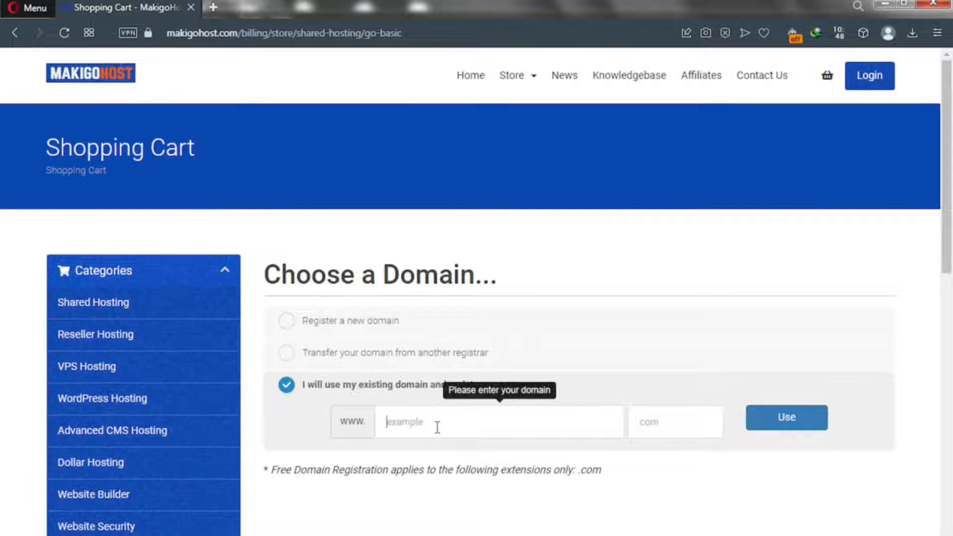
pyautogui.click(804, 431)
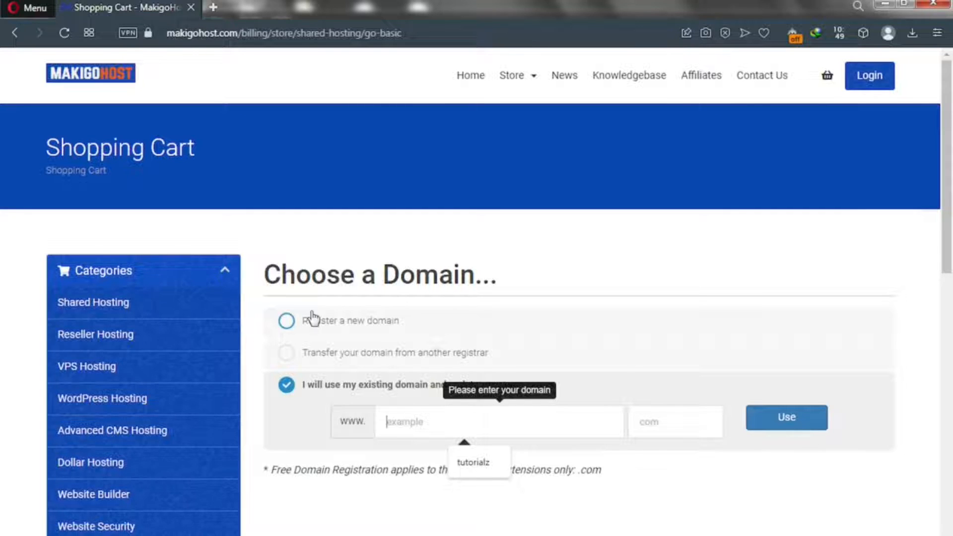
# Choose Register a new domain, enter solotest with .com, and check availability
pyautogui.click(285, 323)
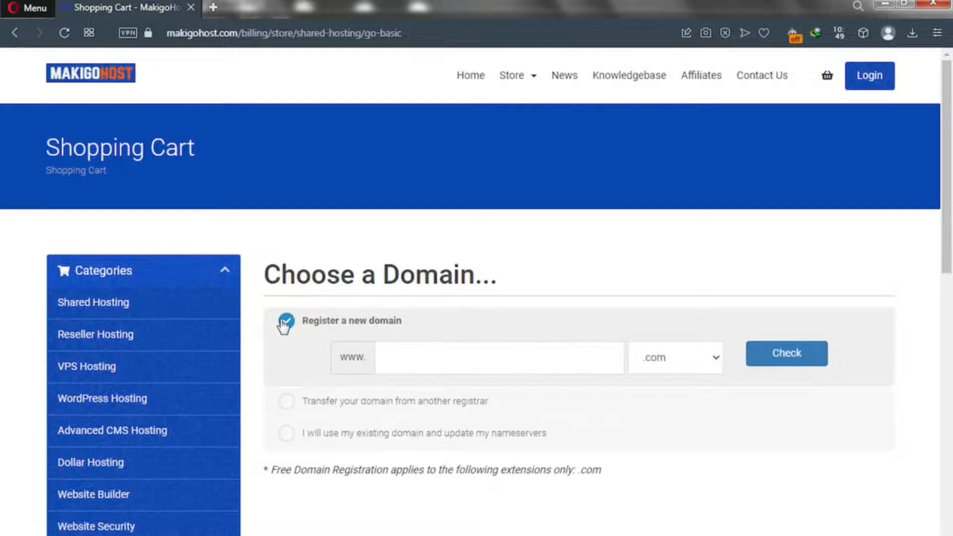
pyautogui.click(397, 356)
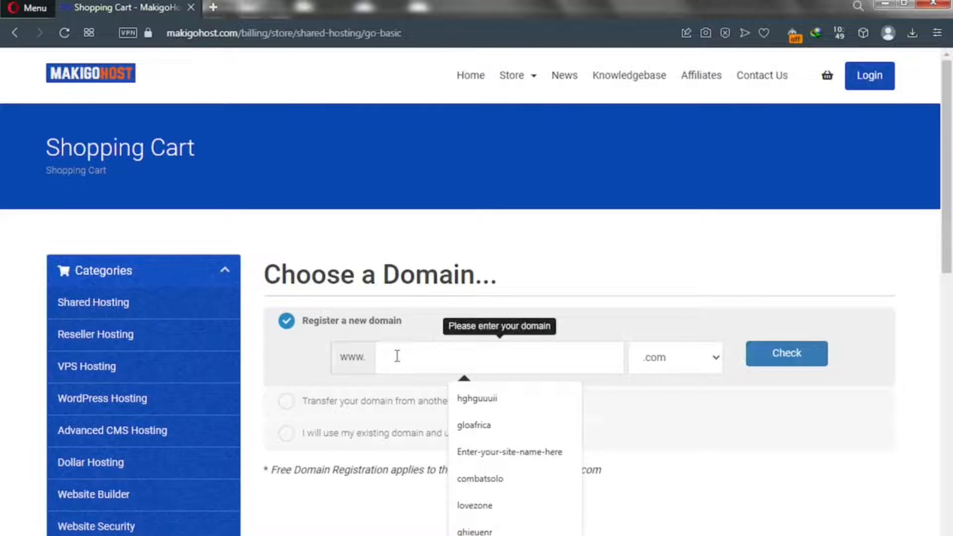
pyautogui.write('sdlotes')
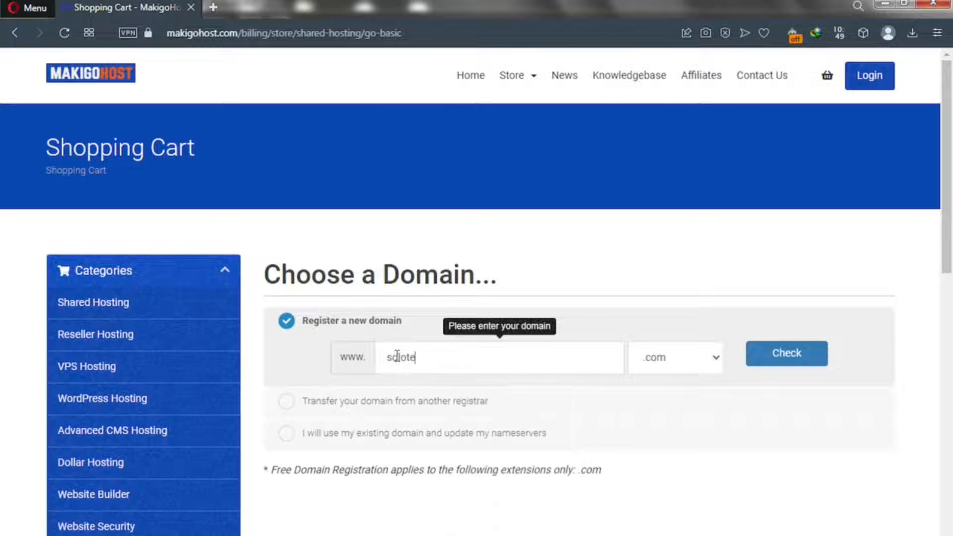
pyautogui.write('t')
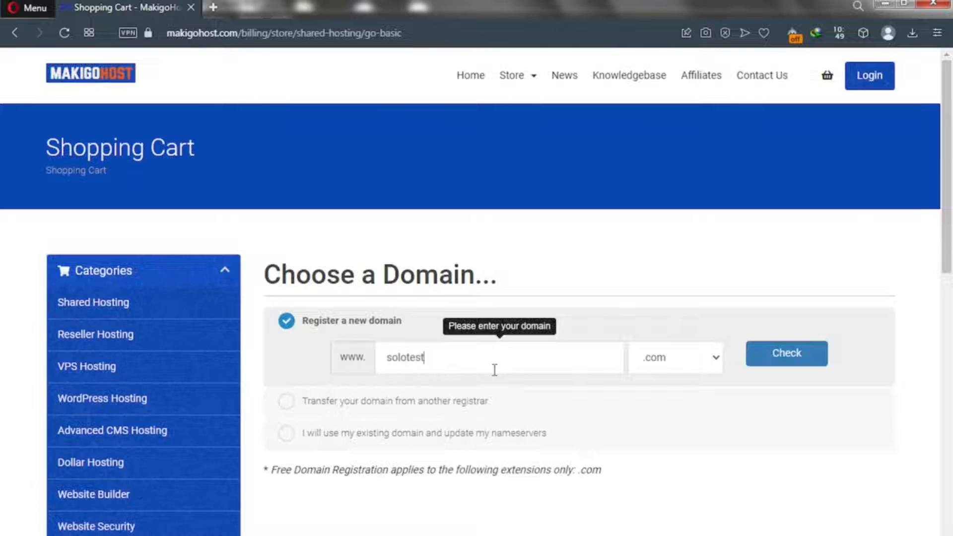
pyautogui.click(685, 368)
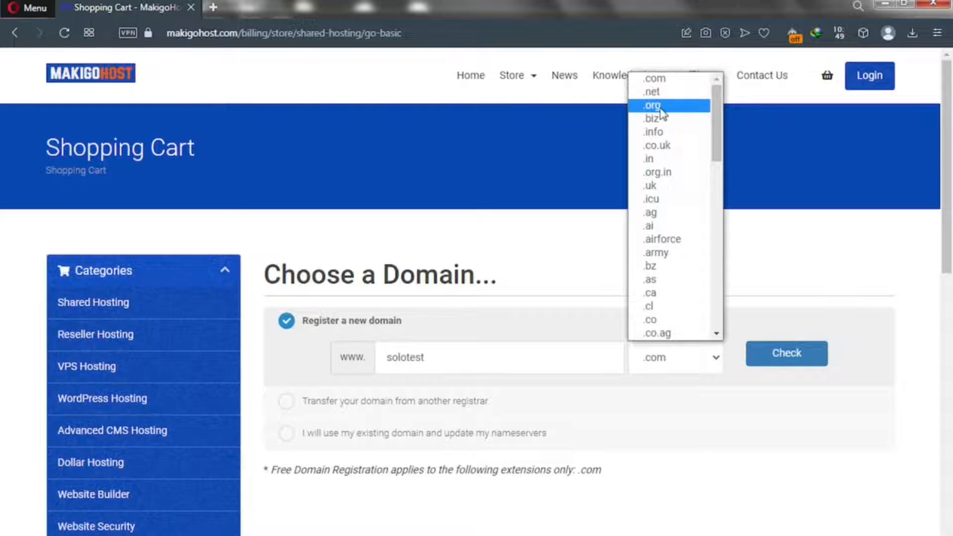
pyautogui.click(550, 276)
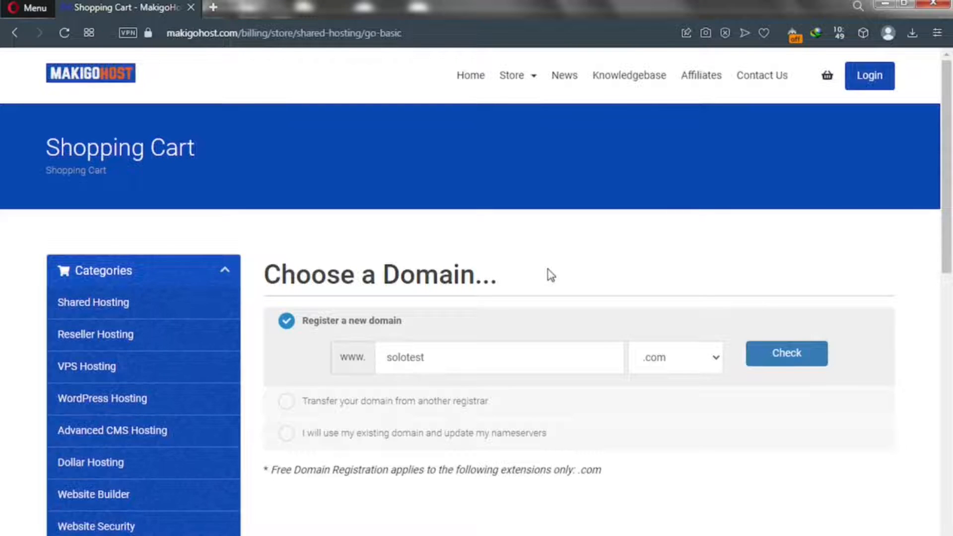
pyautogui.click(767, 356)
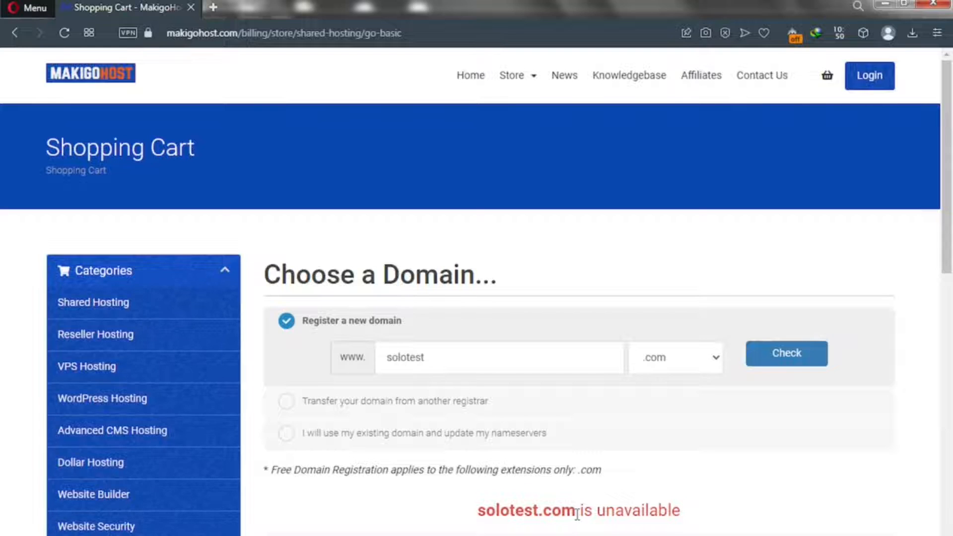
# Replace the domain name with 'google' and check google.com availability
pyautogui.moveTo(576, 511); pyautogui.dragTo(486, 504)
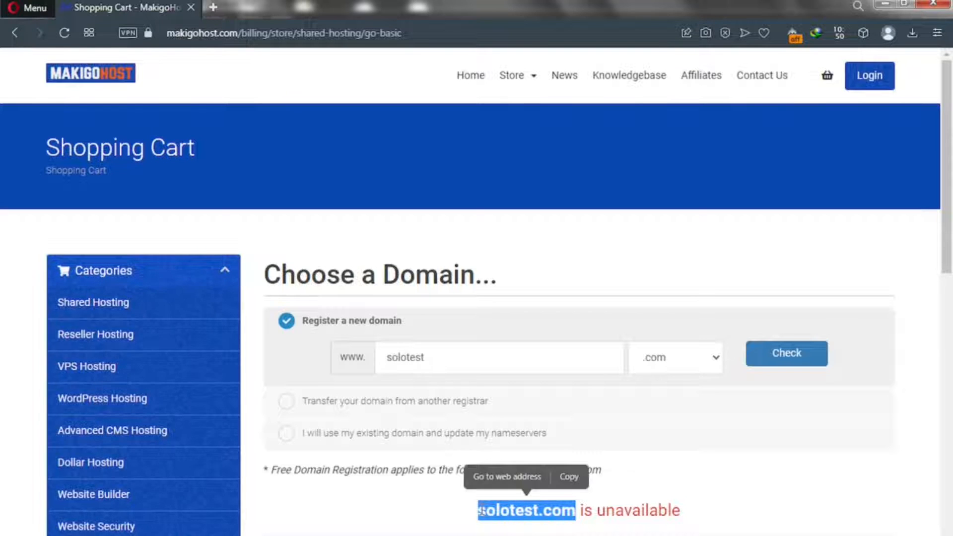
pyautogui.doubleClick(376, 359)
pyautogui.write('google')
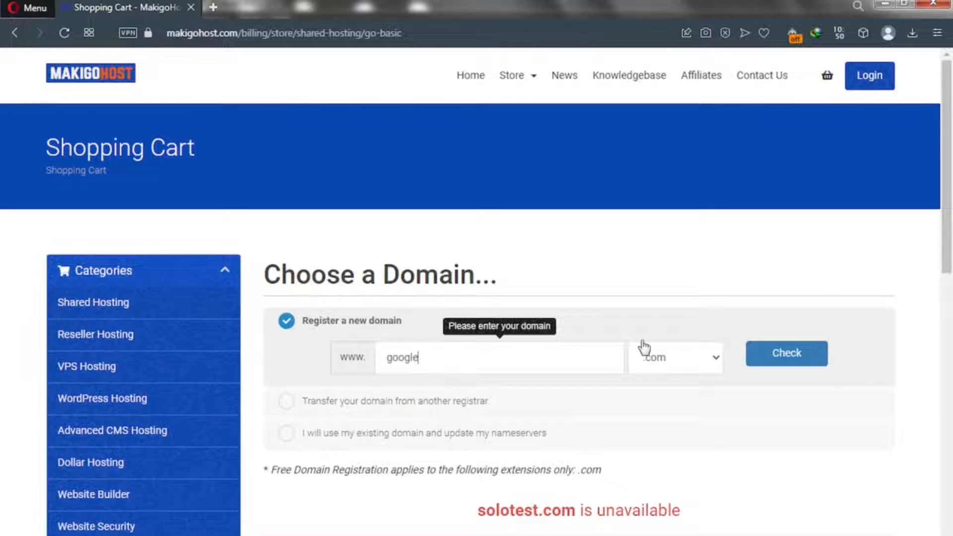
pyautogui.click(779, 353)
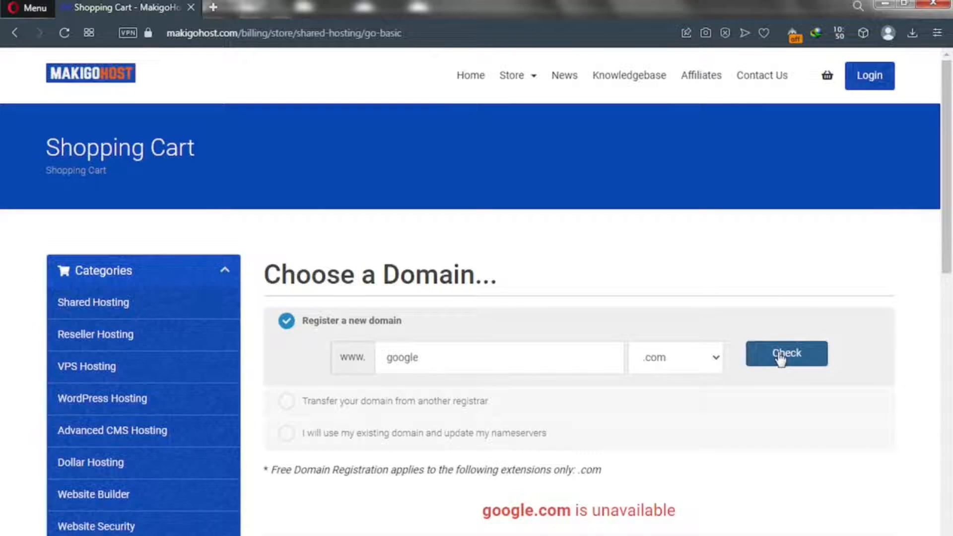
pyautogui.click(780, 358)
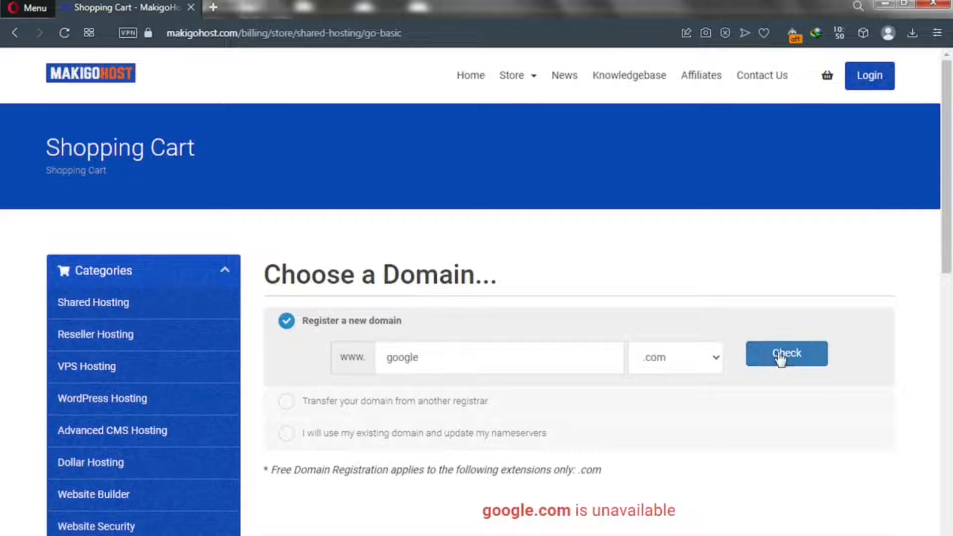
# Clear the field and check solotutorialz.com, which is available at $12.99
pyautogui.moveTo(421, 357); pyautogui.dragTo(367, 352)
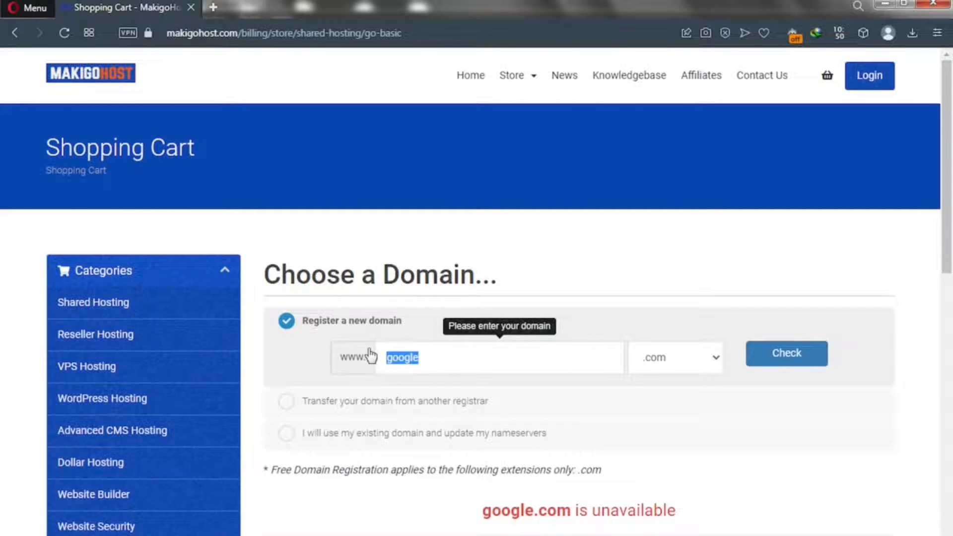
pyautogui.press('BackSpace')
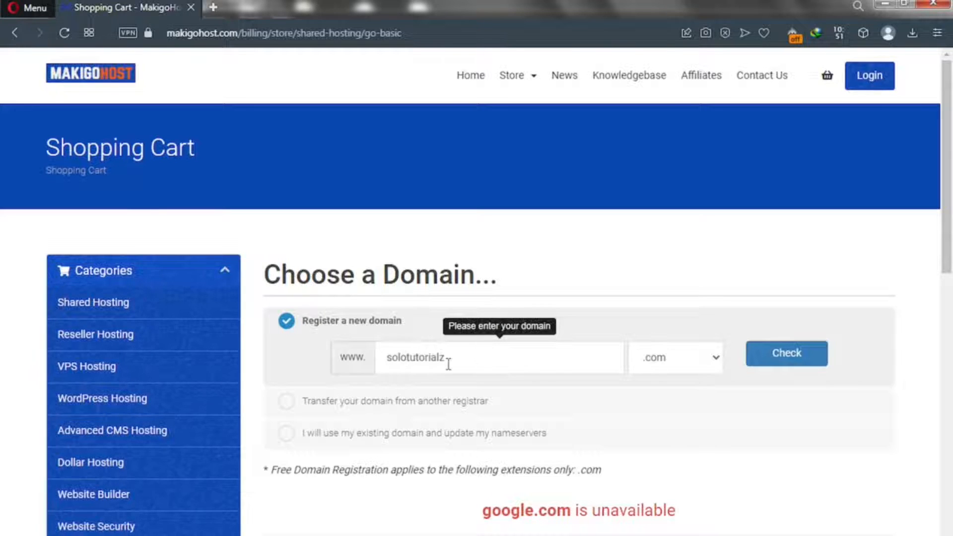
pyautogui.click(796, 355)
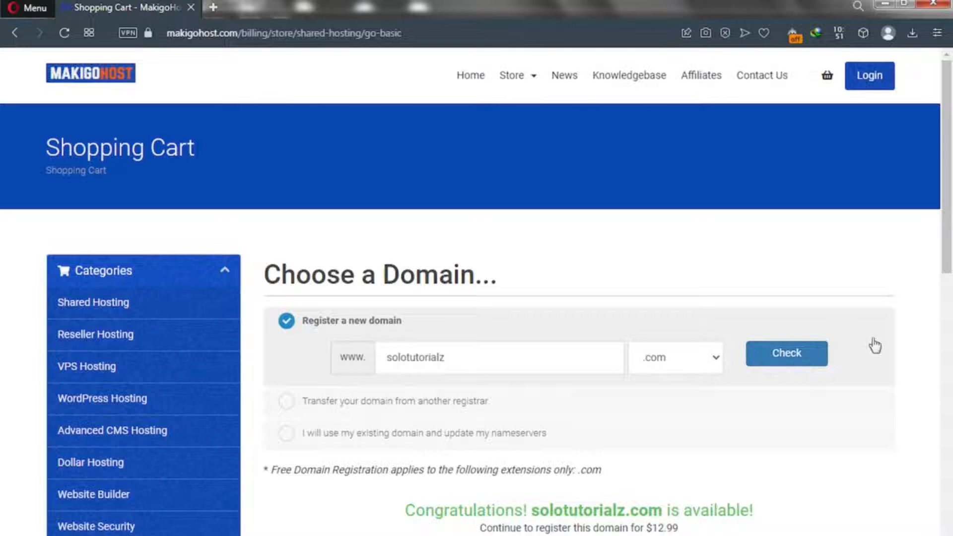
# Continue with solotutorialz.com to the Go Basic configuration page, billed monthly at $2.99
pyautogui.moveTo(951, 249); pyautogui.dragTo(951, 362)
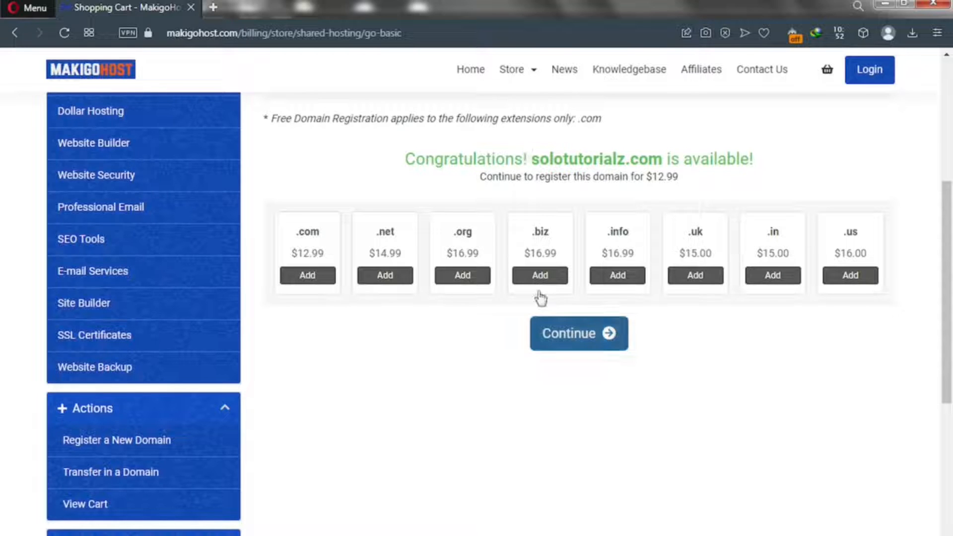
pyautogui.click(573, 350)
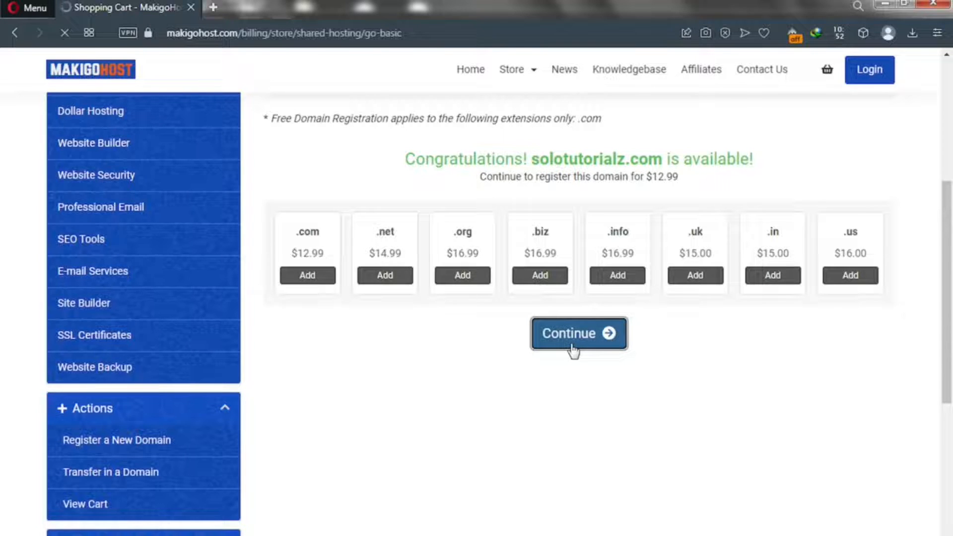
pyautogui.scroll(-5, 573, 349)
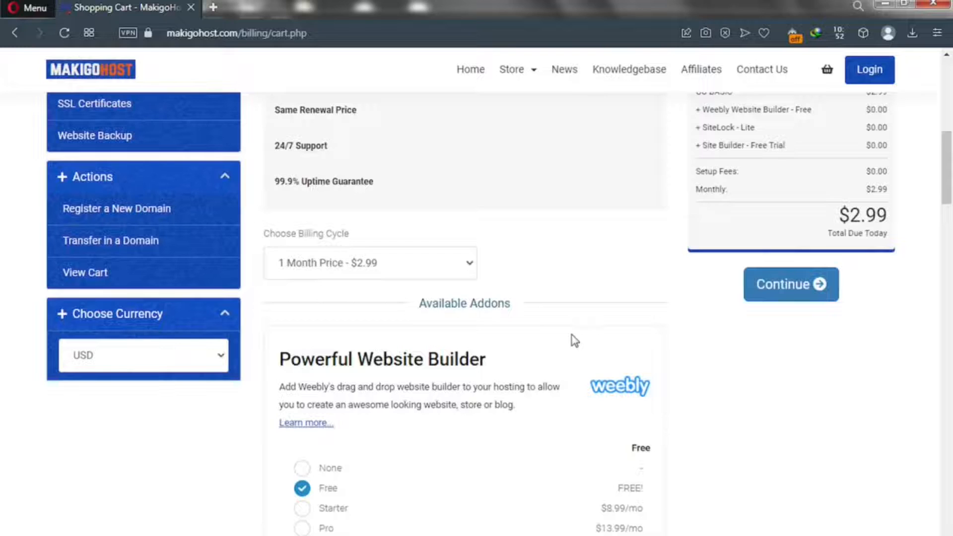
# Choose the '12 Month Price - $2.99 (Free Domain)' billing cycle, then review the add-ons
pyautogui.click(466, 271)
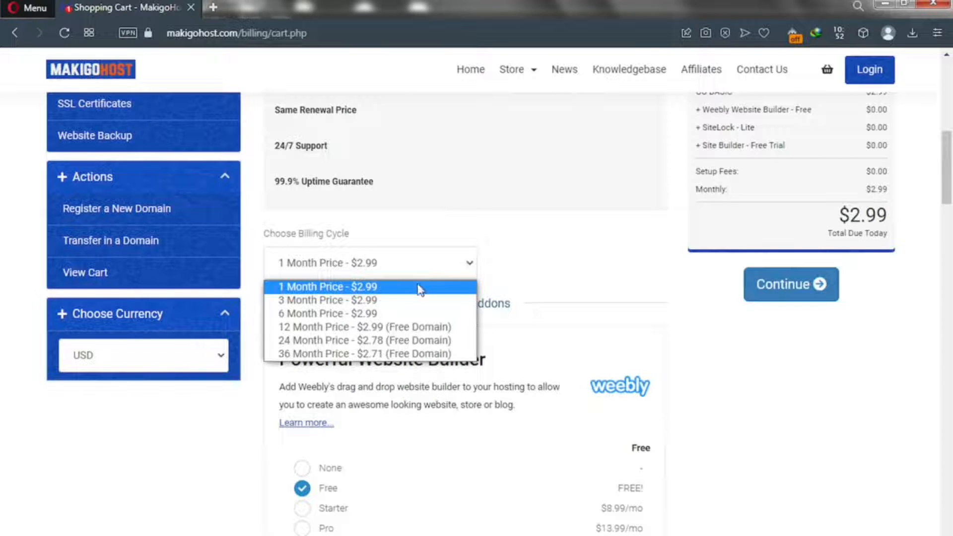
pyautogui.click(330, 332)
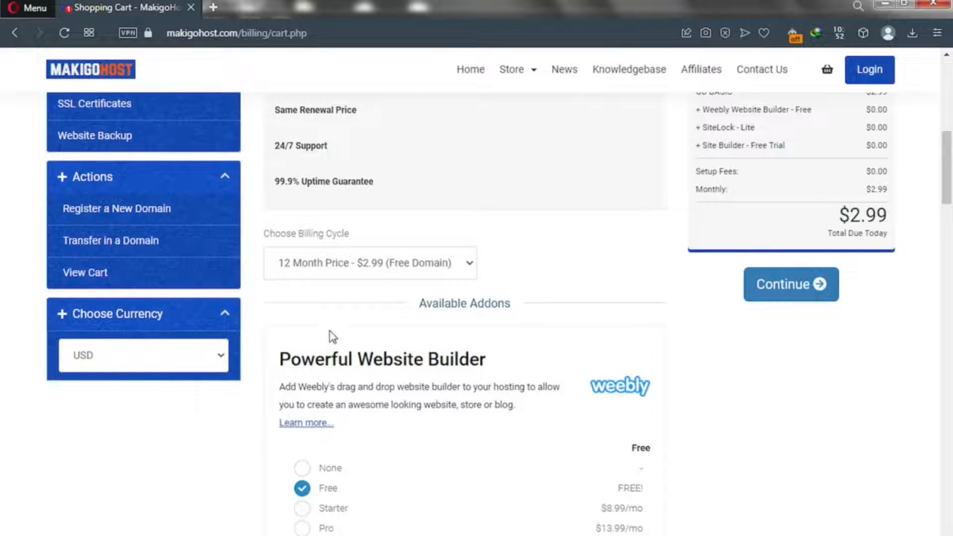
pyautogui.scroll(-5, 362, 323)
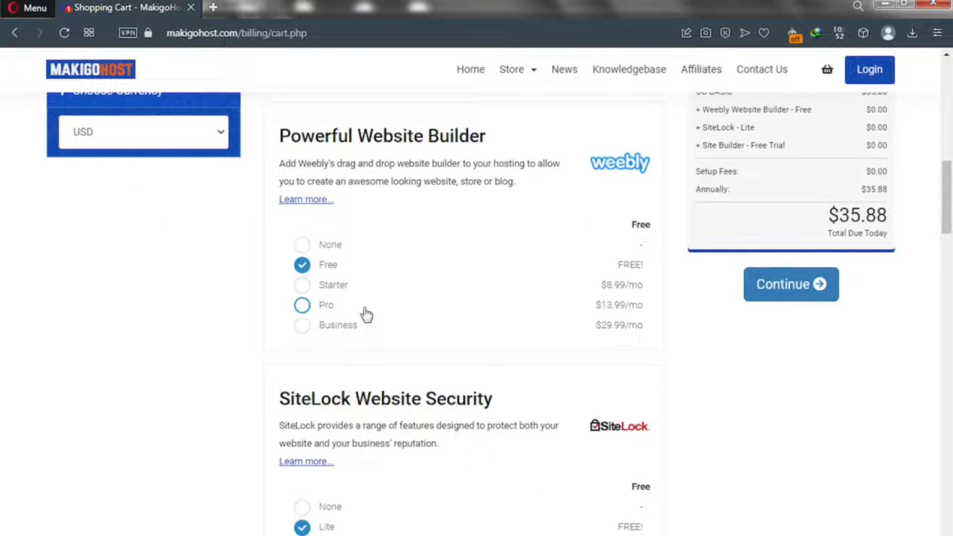
pyautogui.scroll(-5, 366, 314)
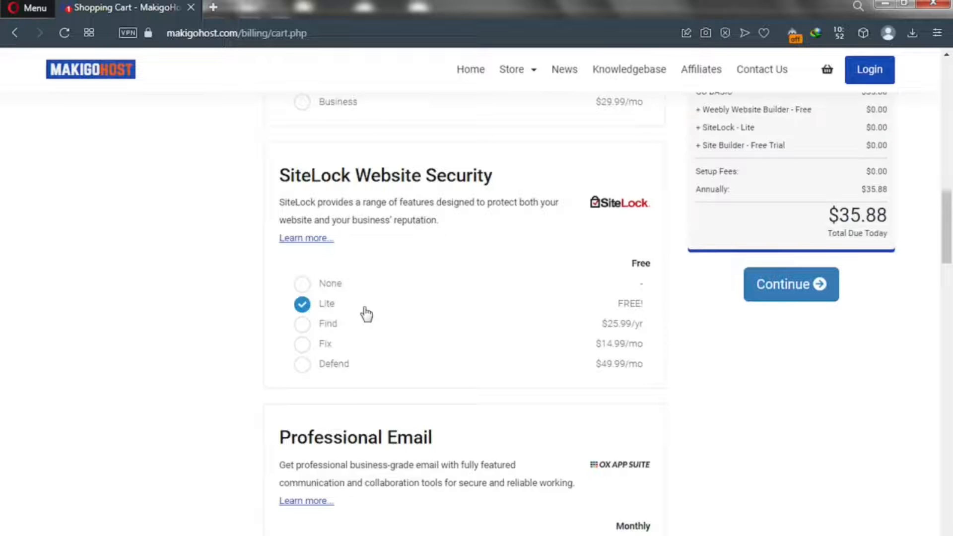
pyautogui.scroll(-5, 366, 314)
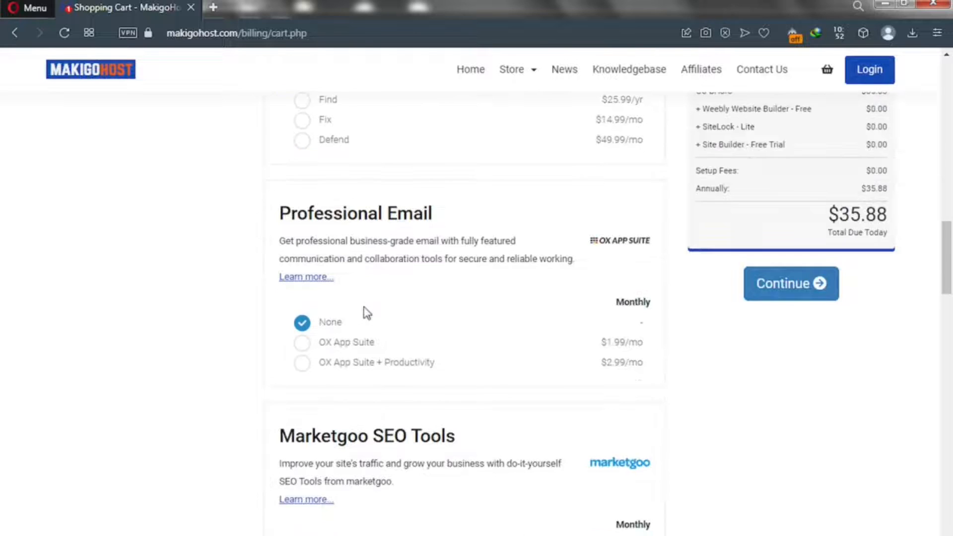
pyautogui.scroll(-6, 366, 314)
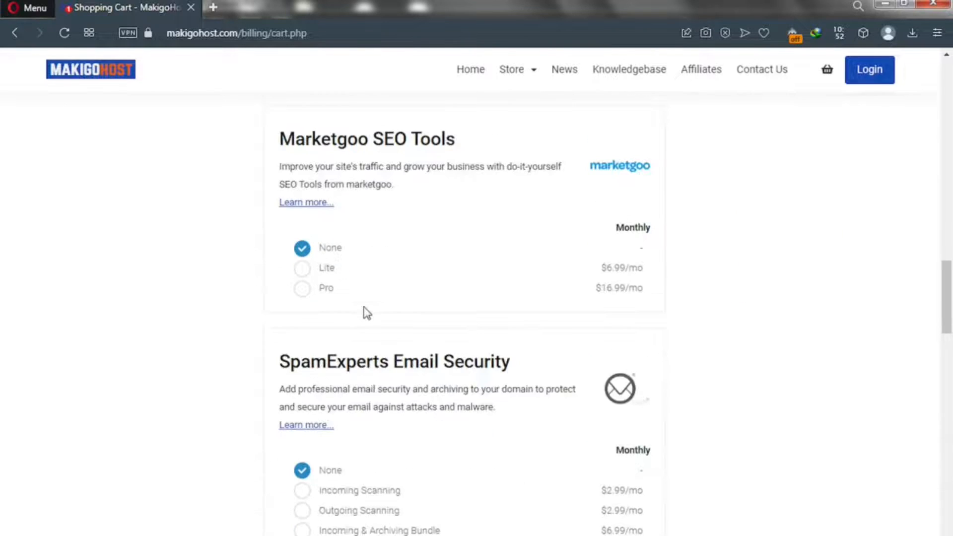
pyautogui.scroll(-1, 406, 162)
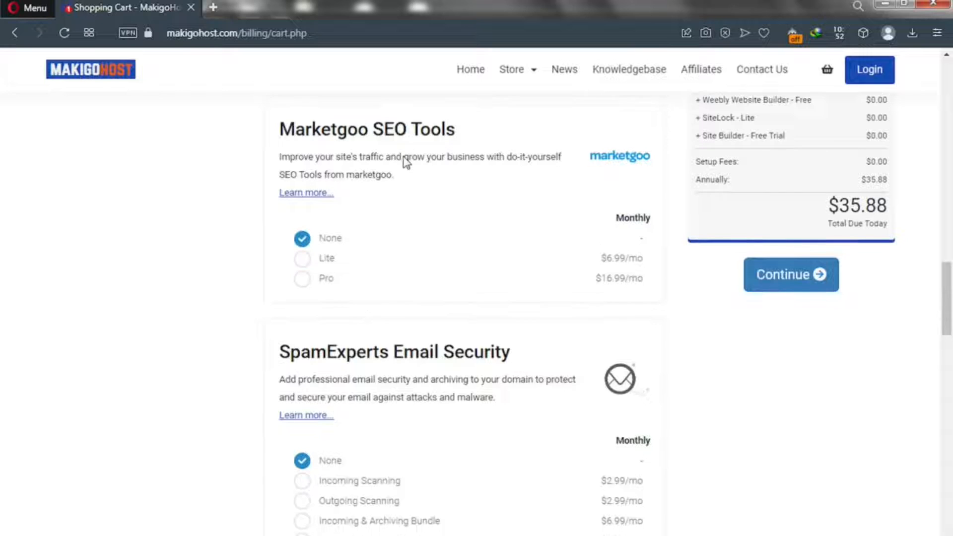
pyautogui.scroll(-6, 406, 161)
pyautogui.scroll(6, 406, 162)
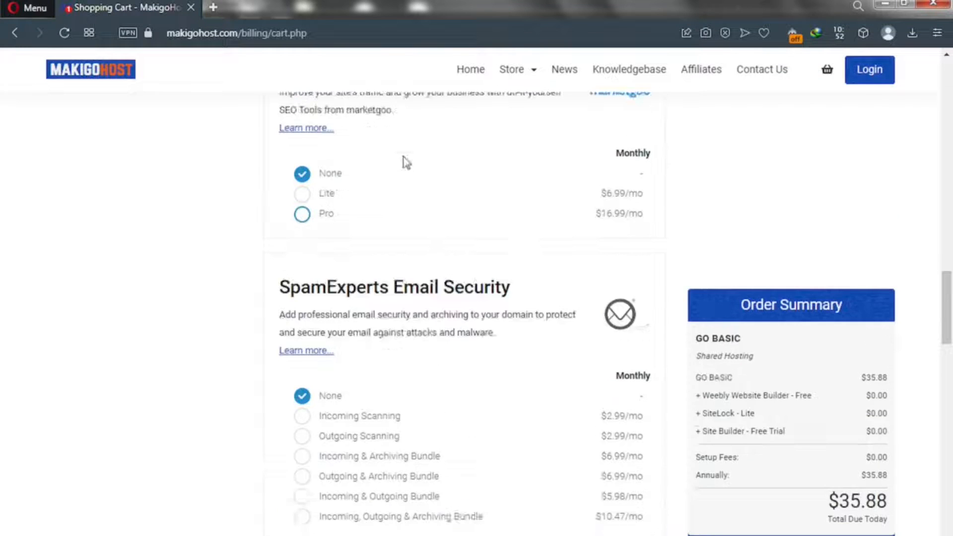
pyautogui.scroll(15, 406, 162)
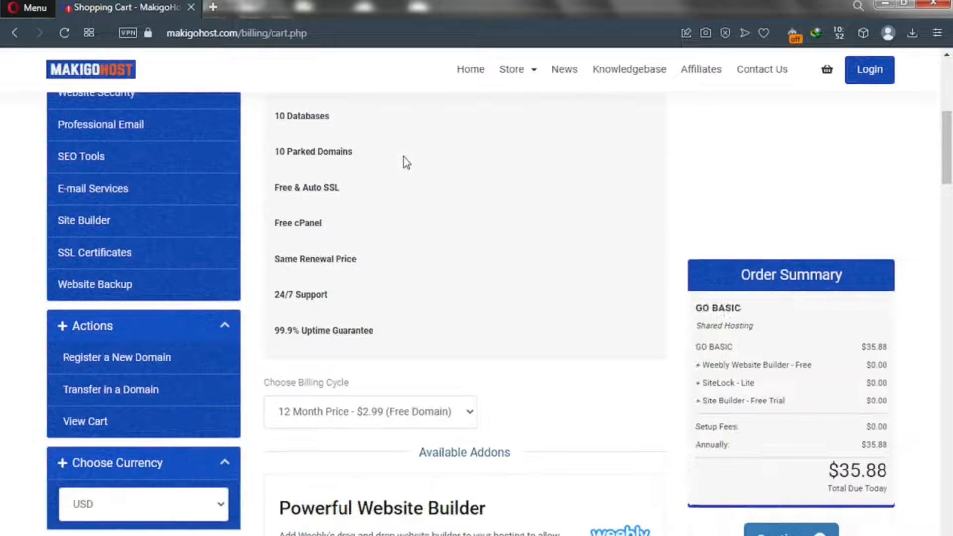
pyautogui.scroll(3, 406, 161)
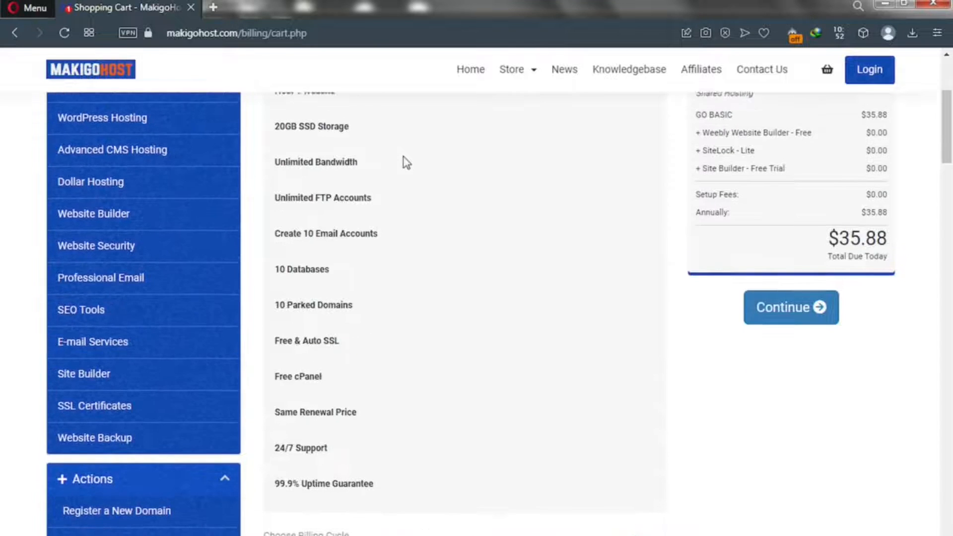
pyautogui.scroll(4, 406, 162)
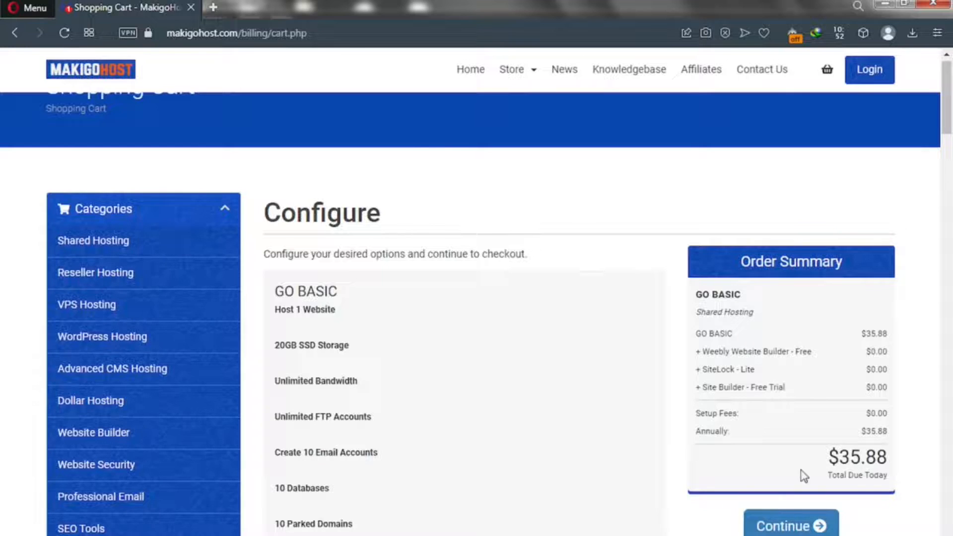
# Continue past domain configuration with ID Protection left off, reaching Review & Checkout
pyautogui.click(781, 527)
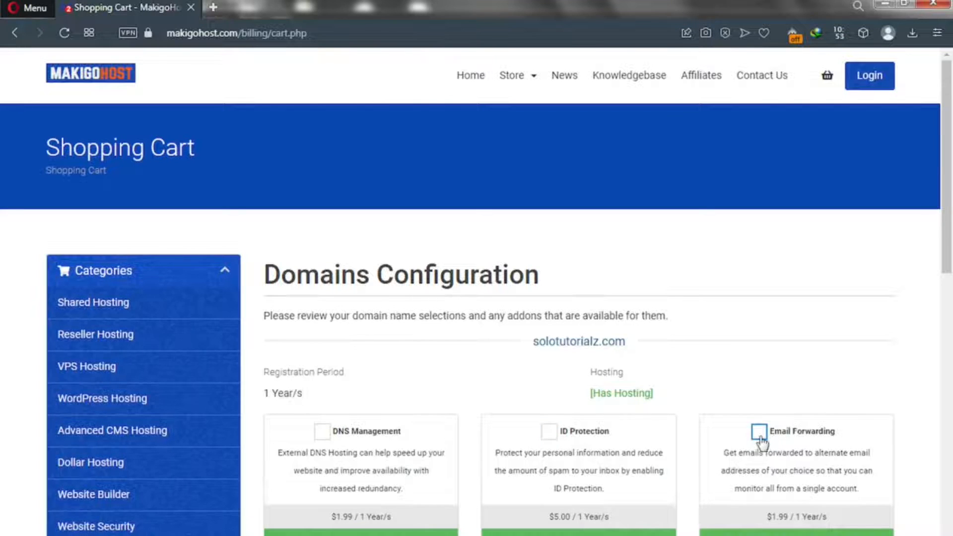
pyautogui.click(552, 440)
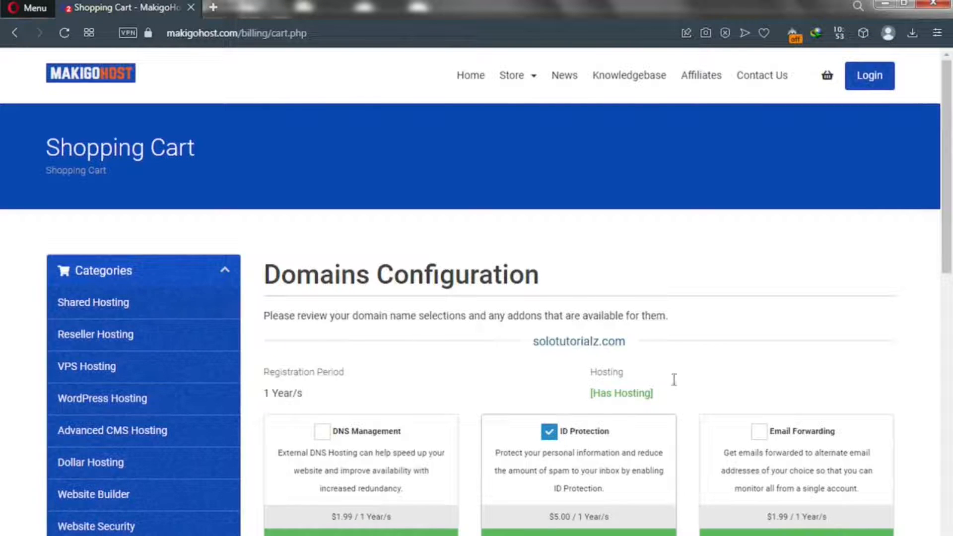
pyautogui.click(549, 433)
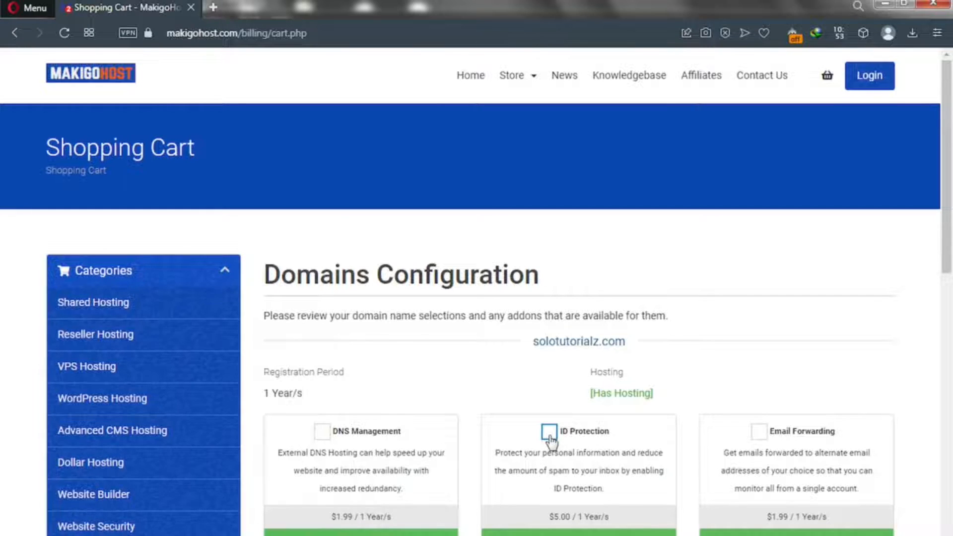
pyautogui.scroll(-2, 951, 309)
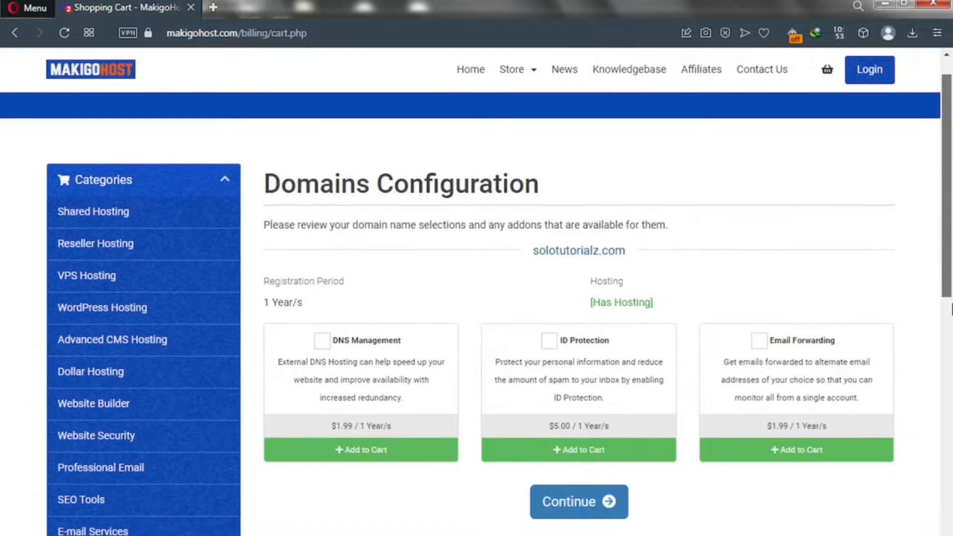
pyautogui.click(571, 504)
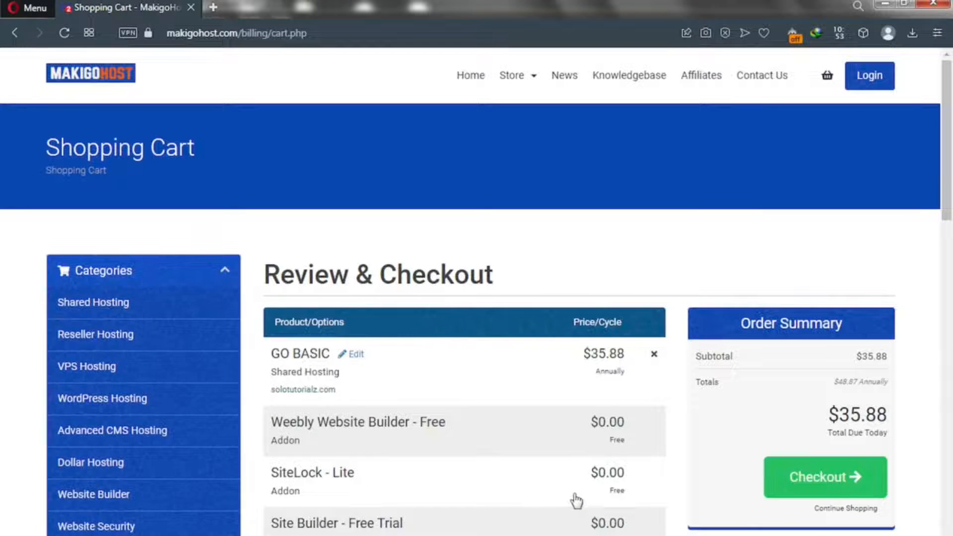
# Scroll the cart down to the Apply Promo Code section
pyautogui.moveTo(949, 206); pyautogui.dragTo(949, 224)
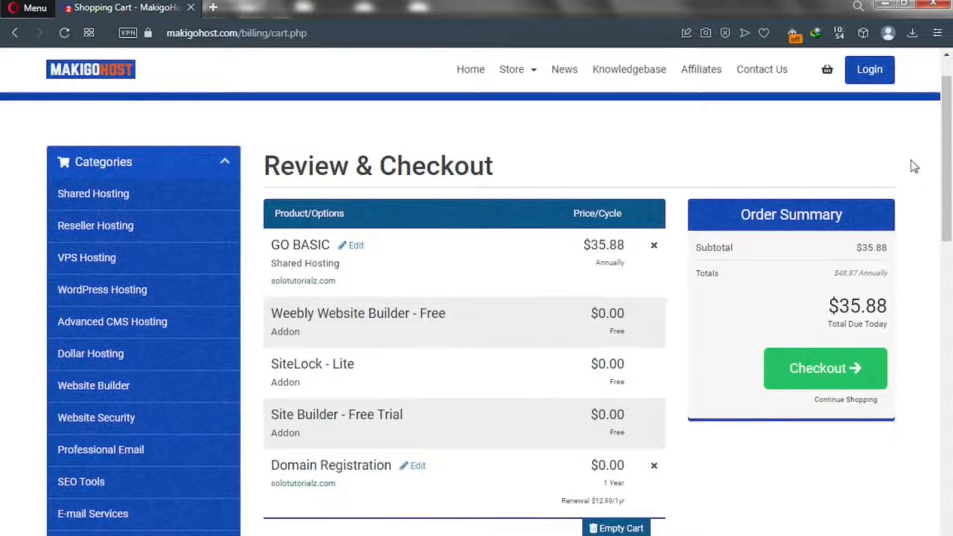
pyautogui.moveTo(950, 223); pyautogui.dragTo(951, 411)
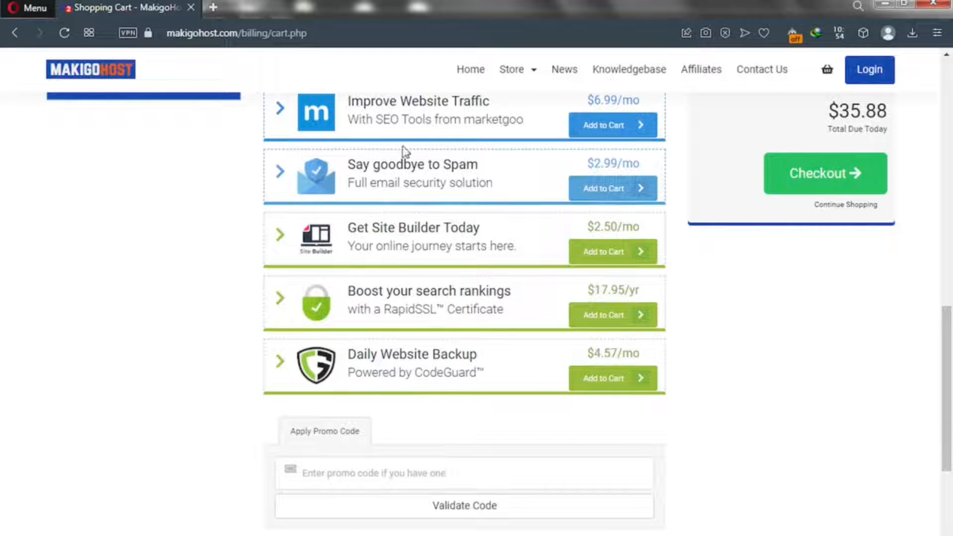
# Enter and validate the TUBE50 promo code for a 50% discount
pyautogui.click(335, 470)
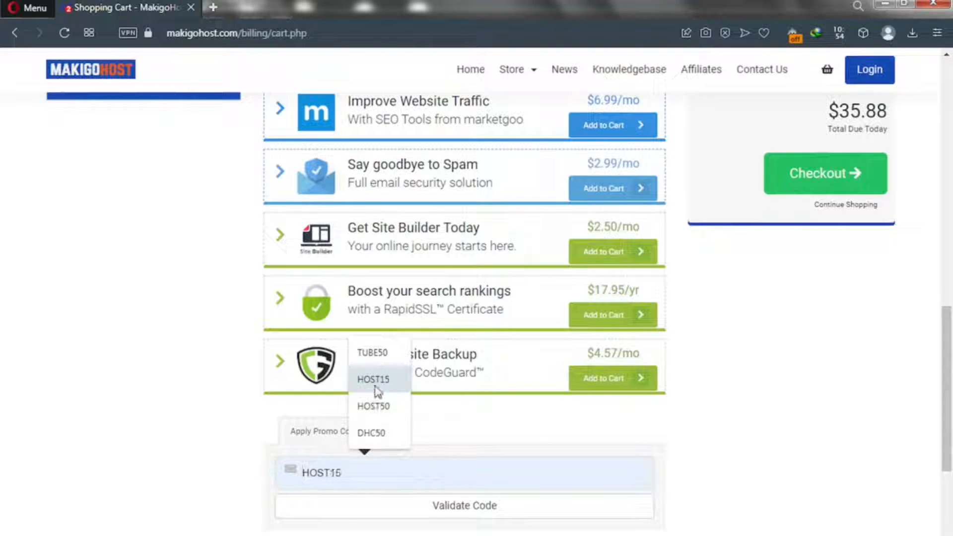
pyautogui.click(372, 355)
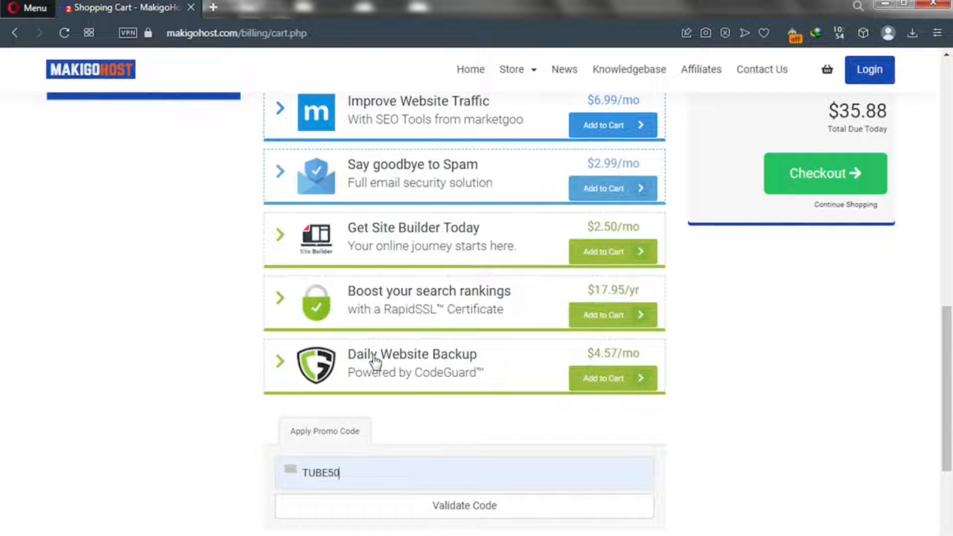
pyautogui.click(425, 516)
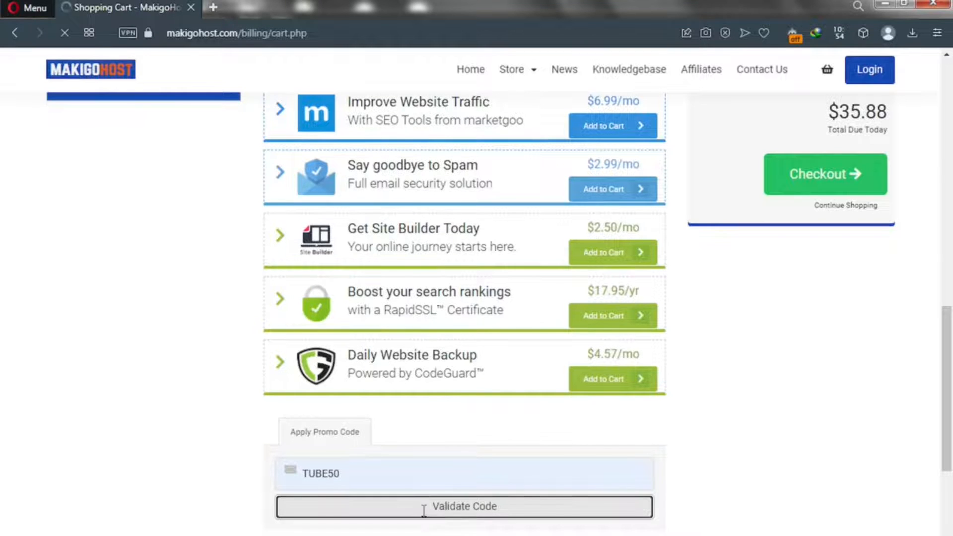
pyautogui.scroll(5, 425, 515)
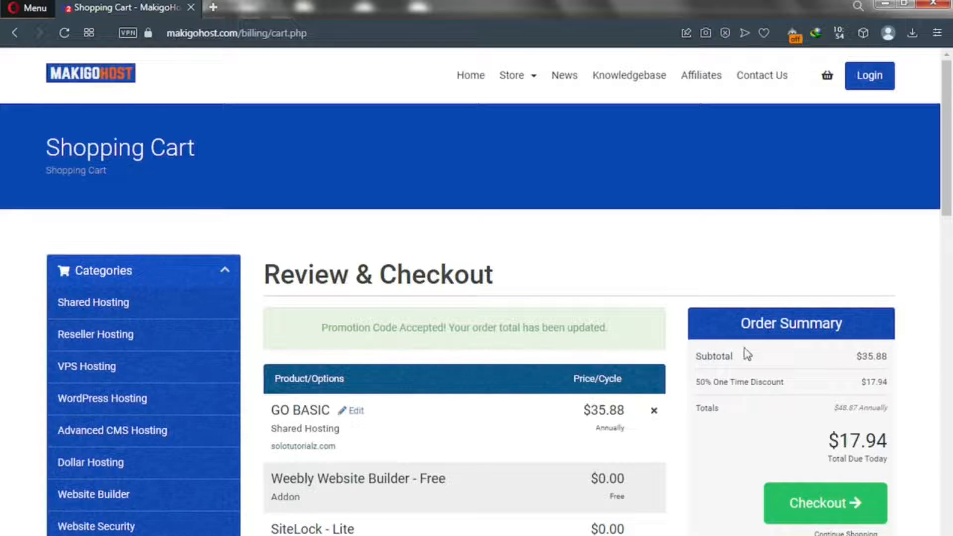
# Compare the $17.94 discounted total with the original $48.87, then proceed to checkout
pyautogui.moveTo(828, 440); pyautogui.dragTo(919, 448)
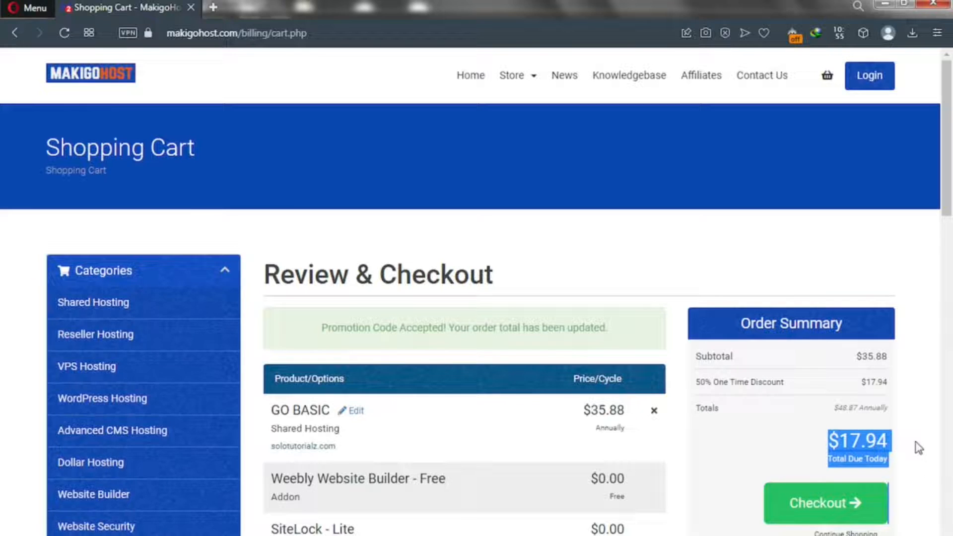
pyautogui.click(895, 456)
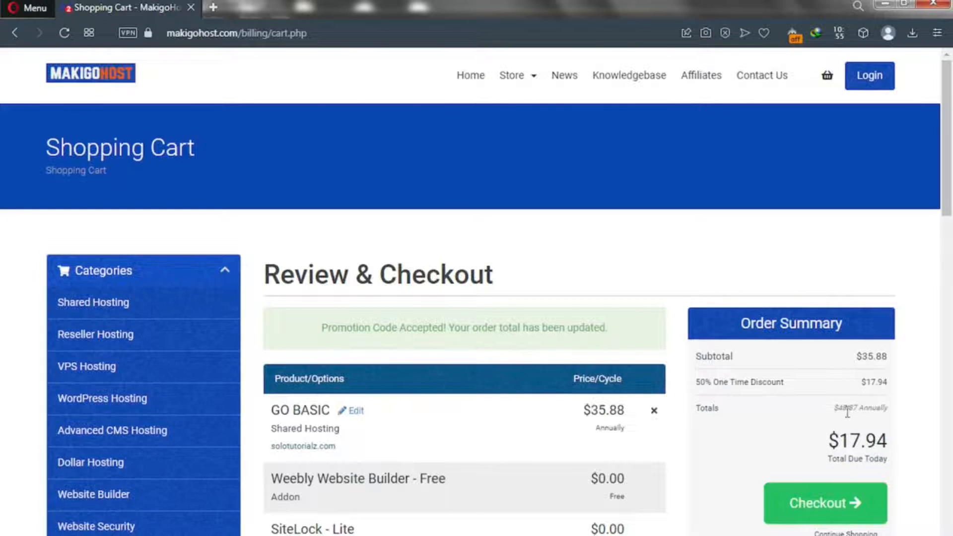
pyautogui.moveTo(835, 407); pyautogui.dragTo(865, 407)
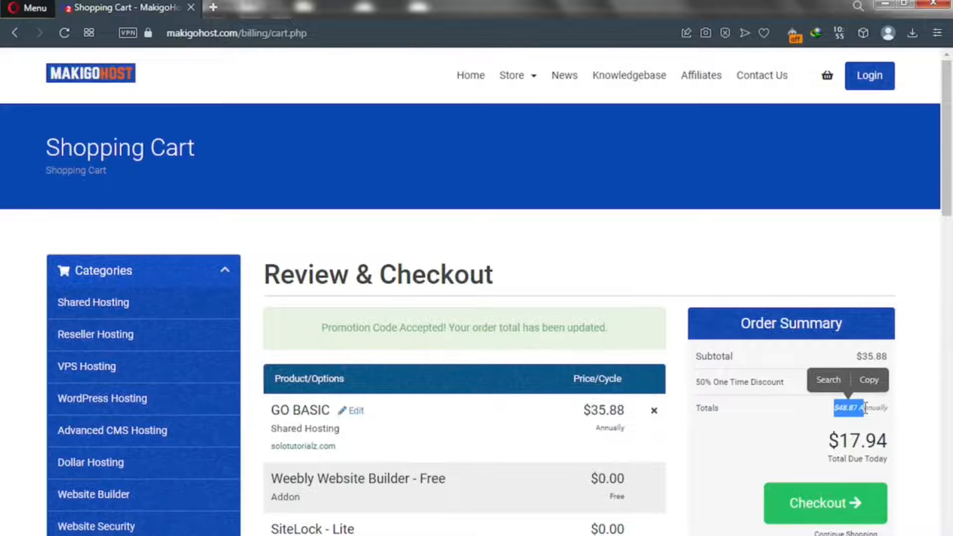
pyautogui.click(819, 415)
pyautogui.click(807, 514)
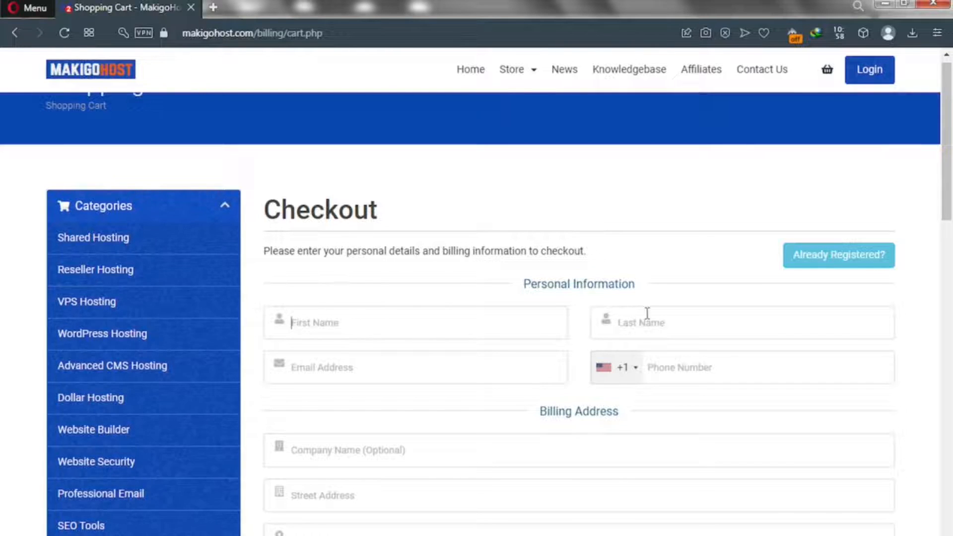
# Scroll to Account Security and bring up the Generate Password dialog
pyautogui.moveTo(951, 192); pyautogui.dragTo(950, 336)
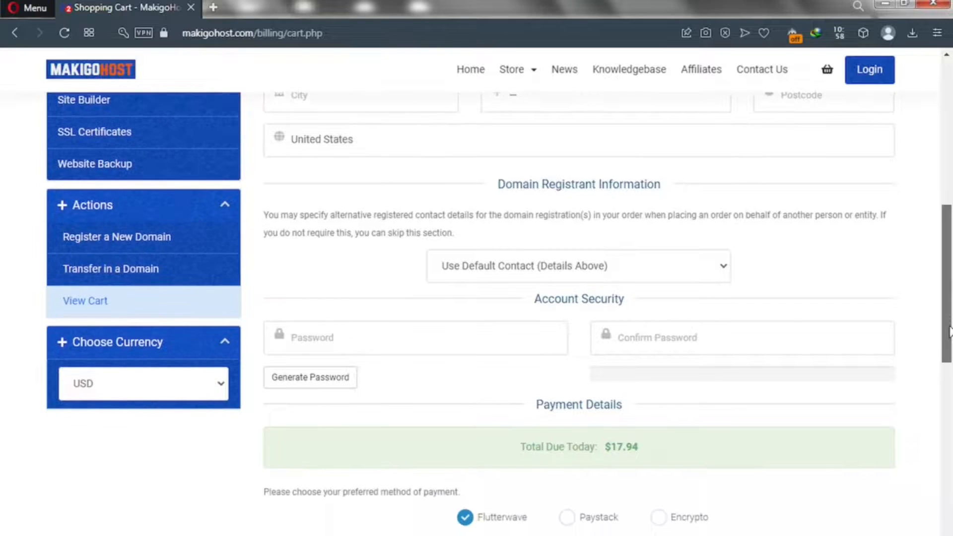
pyautogui.click(318, 378)
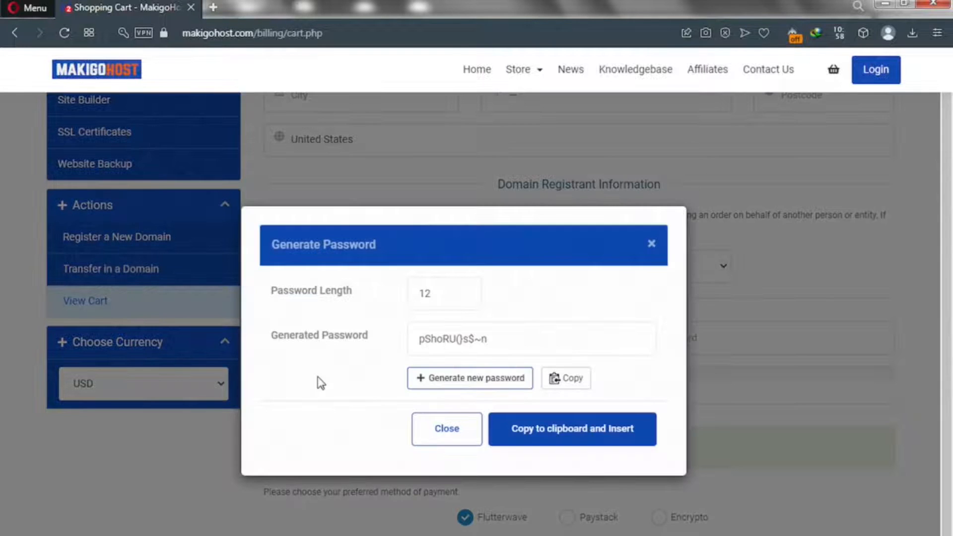
# Generate a 20-character password and insert it into both account password fields
pyautogui.click(444, 297)
pyautogui.hotkey('ctrl', 'a')
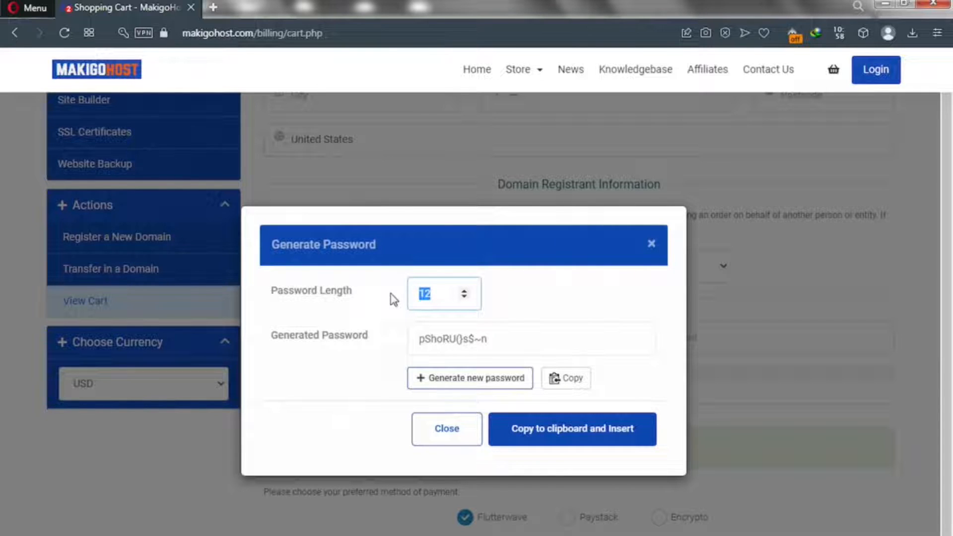
pyautogui.write('20')
pyautogui.click(483, 340)
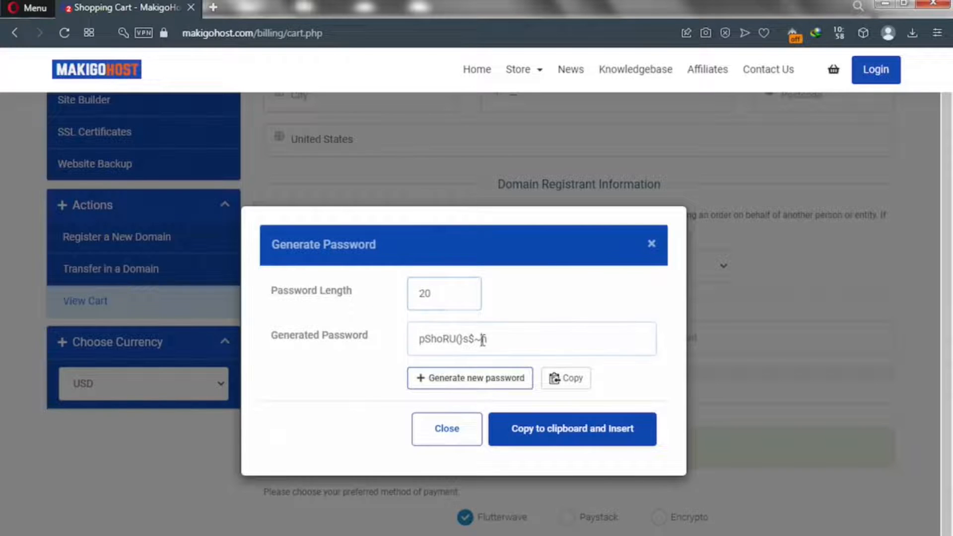
pyautogui.click(502, 305)
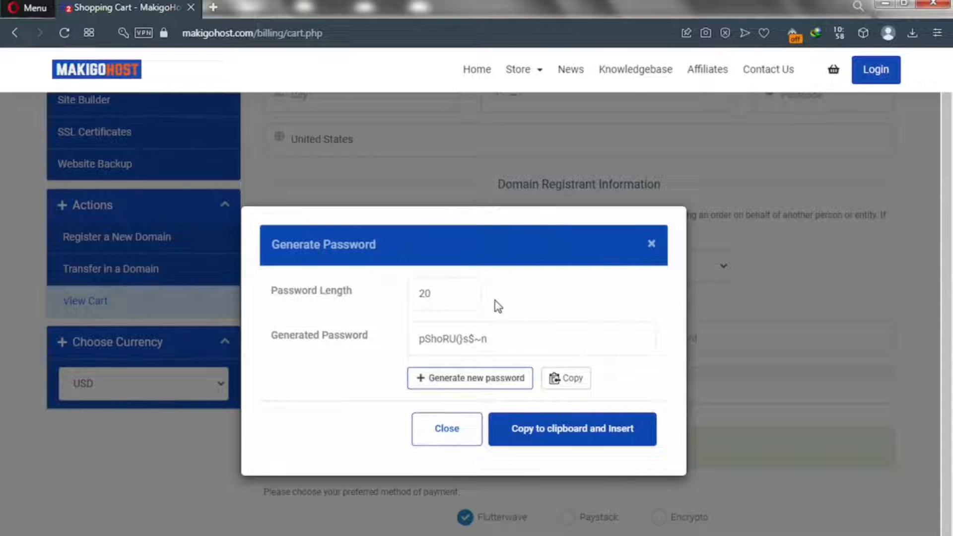
pyautogui.click(481, 386)
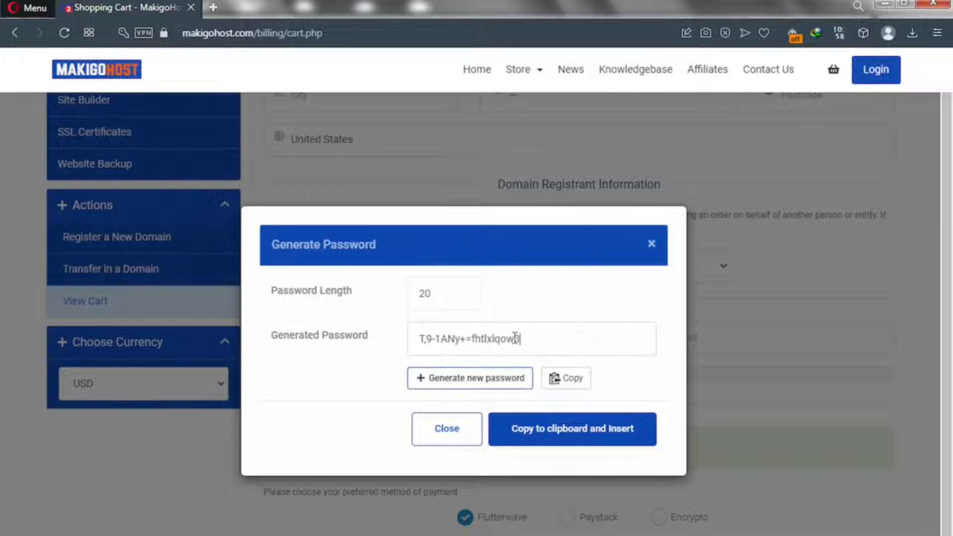
pyautogui.moveTo(519, 339); pyautogui.dragTo(412, 340)
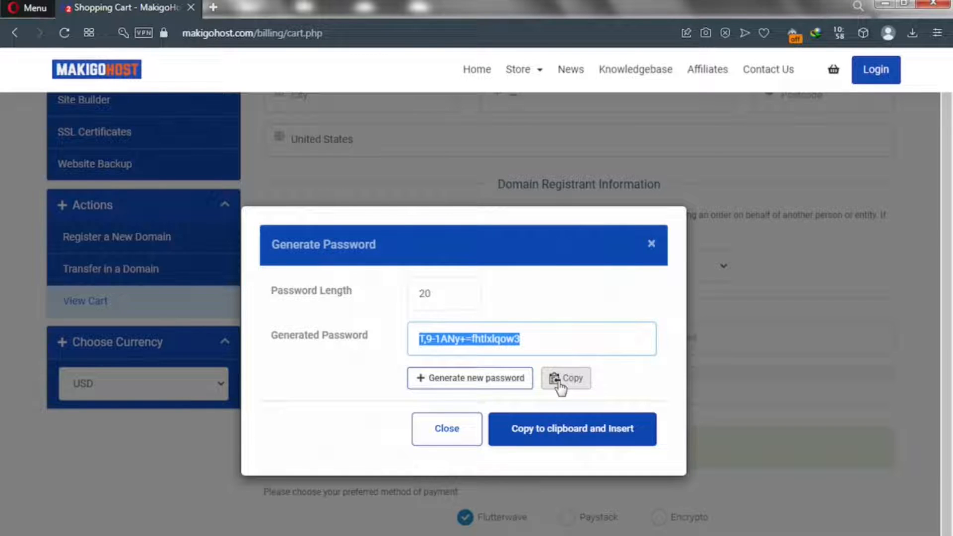
pyautogui.click(555, 441)
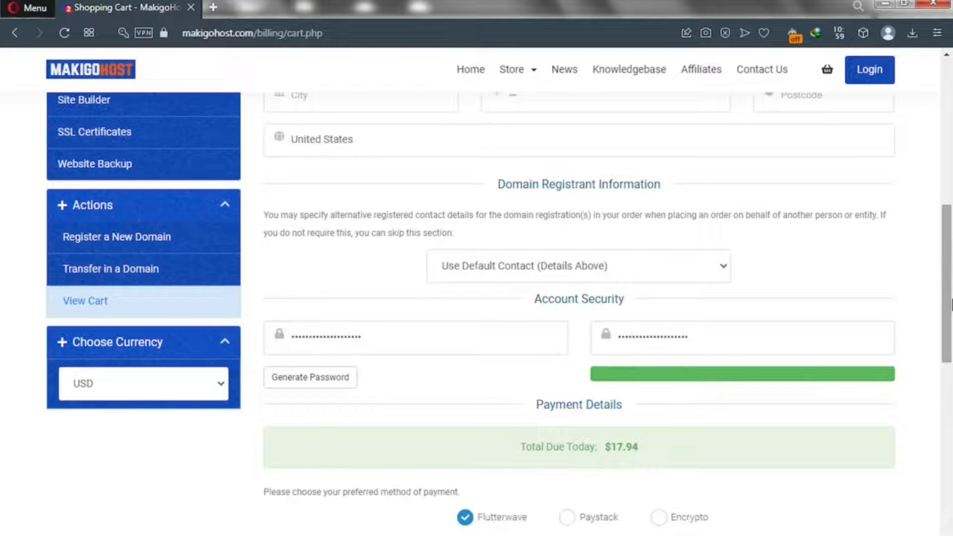
# Scroll through the checkout form and resulting unpaid $17.94 invoice
pyautogui.scroll(-1, 789, 207)
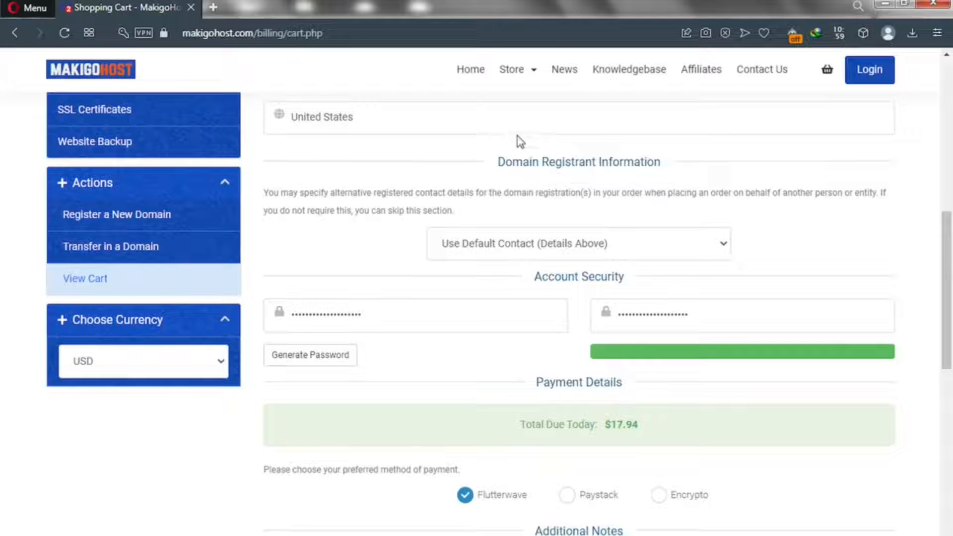
pyautogui.scroll(-4, 949, 325)
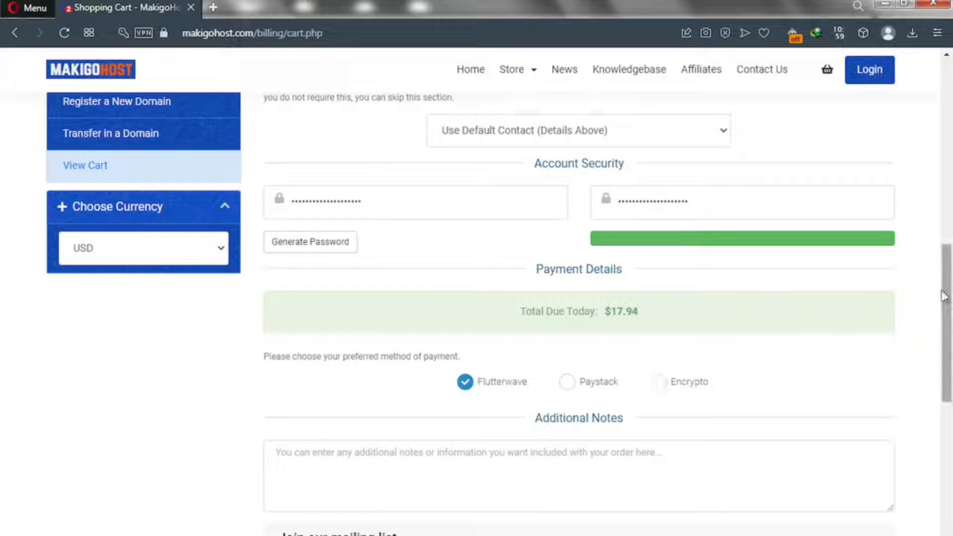
pyautogui.scroll(1, 948, 278)
pyautogui.moveTo(951, 261); pyautogui.dragTo(951, 131)
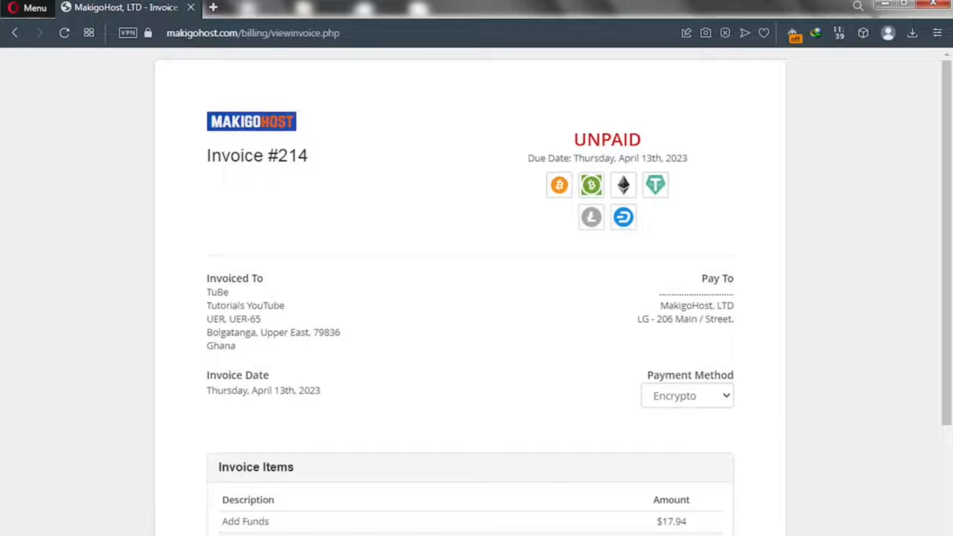
# Open the invoice's Payment Method dropdown listing Flutterwave, Paystack and Encrypto
pyautogui.click(691, 400)
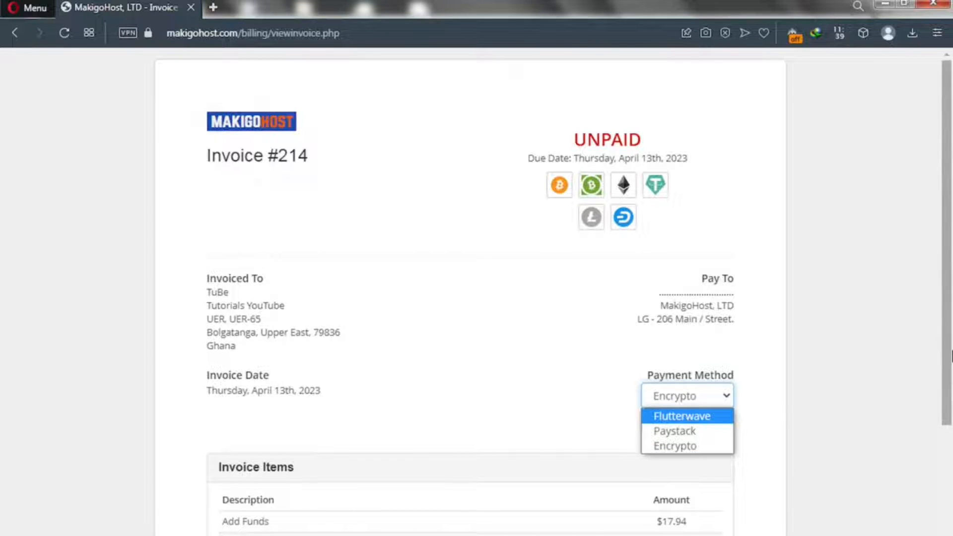
pyautogui.scroll(-2, 948, 430)
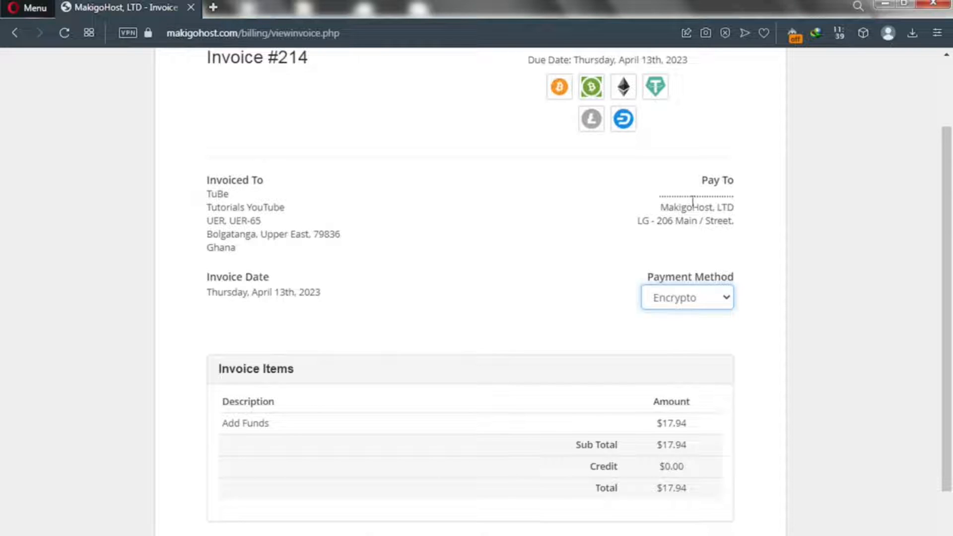
pyautogui.click(702, 304)
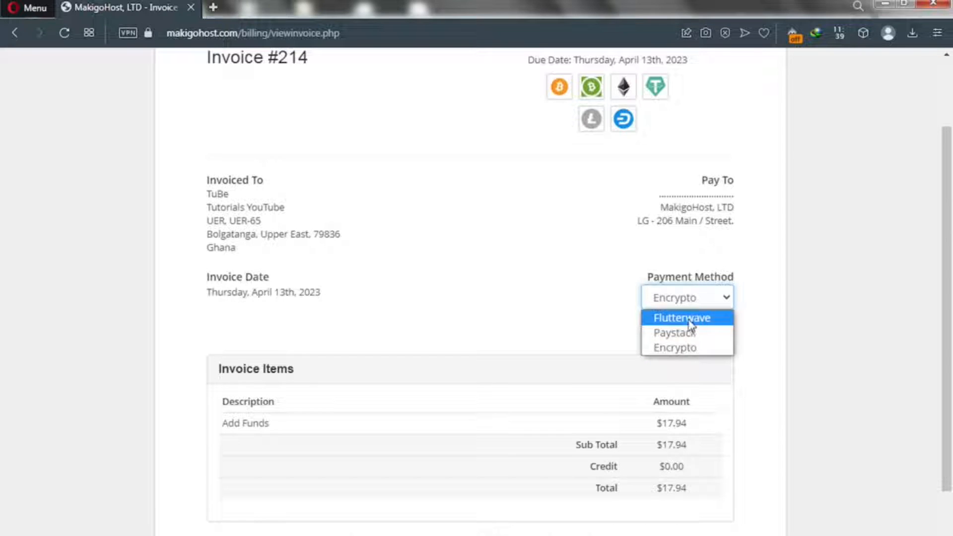
# Switch the invoice payment to Flutterwave and select Google Pay, now USD 18.63
pyautogui.click(690, 320)
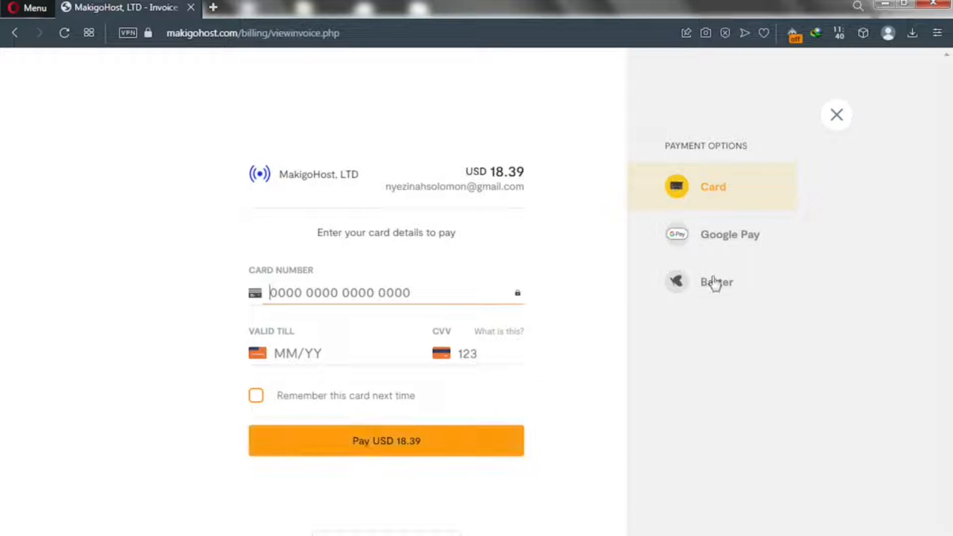
pyautogui.click(715, 240)
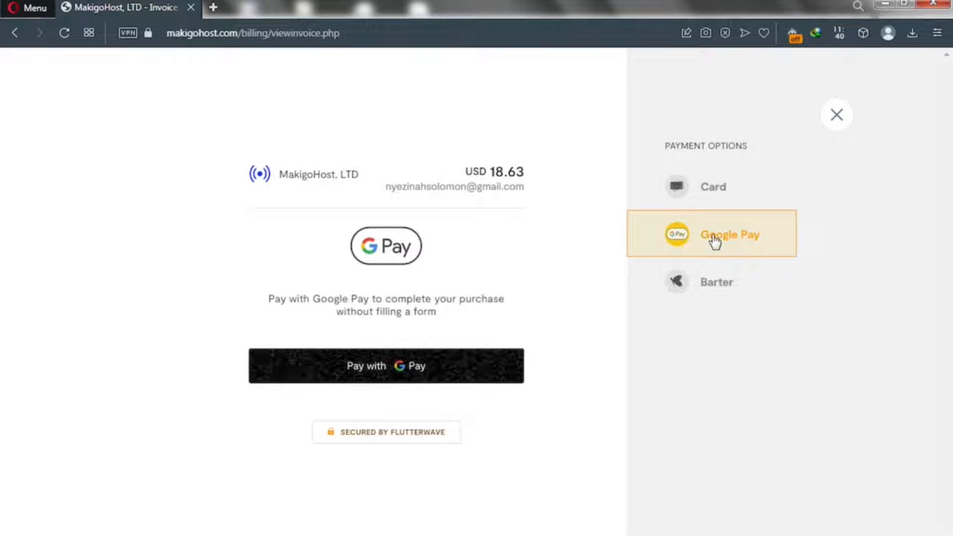
# Pay the invoice in Flutterwave with Google Pay and return to the MakigoHost client area
pyautogui.click(384, 368)
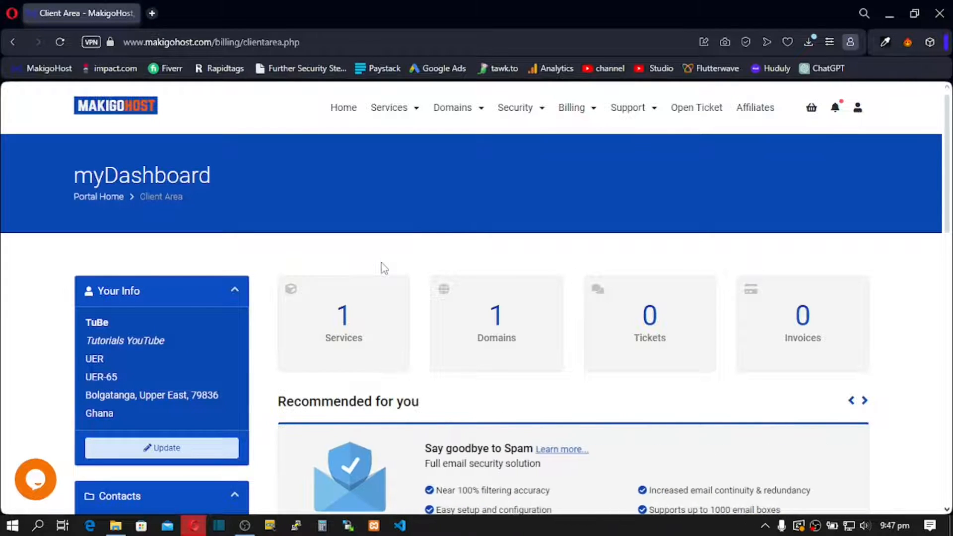
# From Services, open the STANDARD tutorialz.xyz hosting product and log in to its cPanel
pyautogui.click(358, 332)
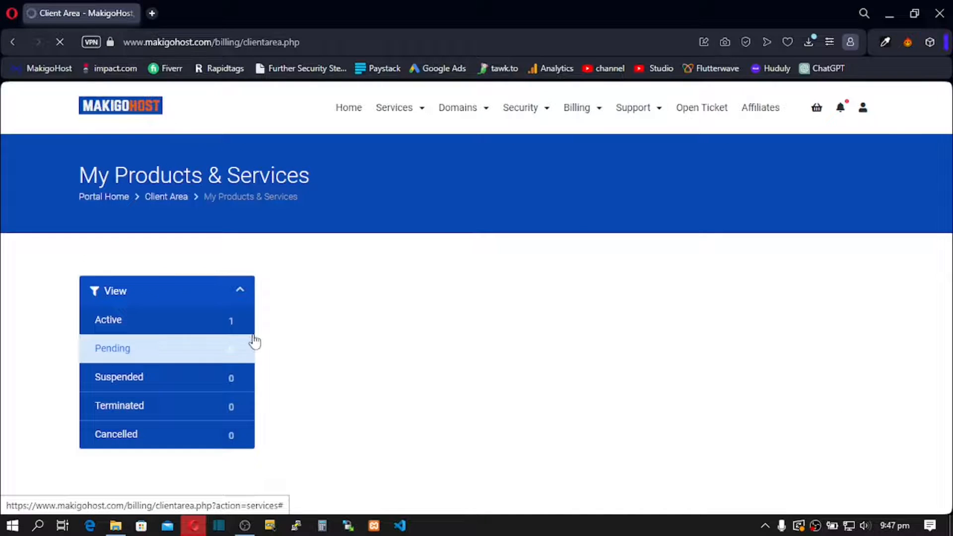
pyautogui.click(360, 350)
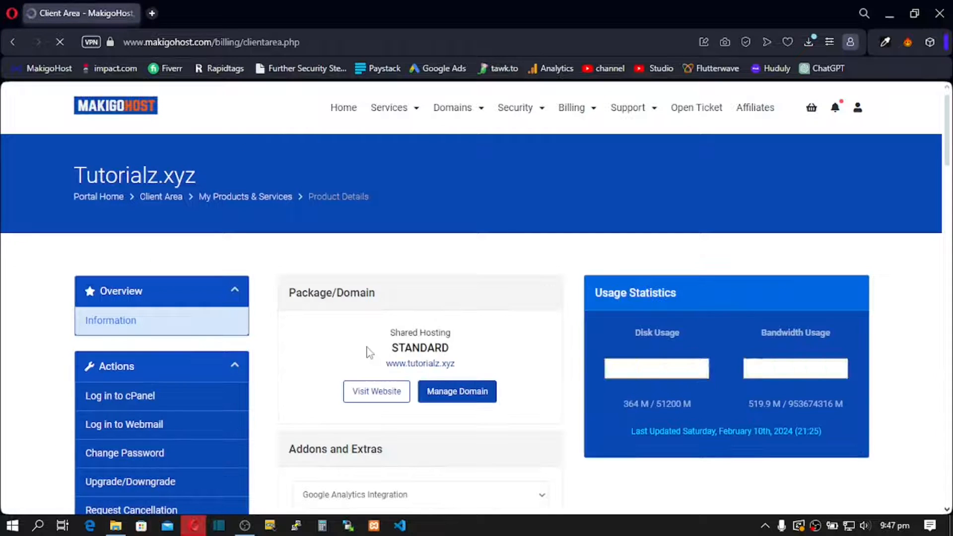
pyautogui.click(118, 403)
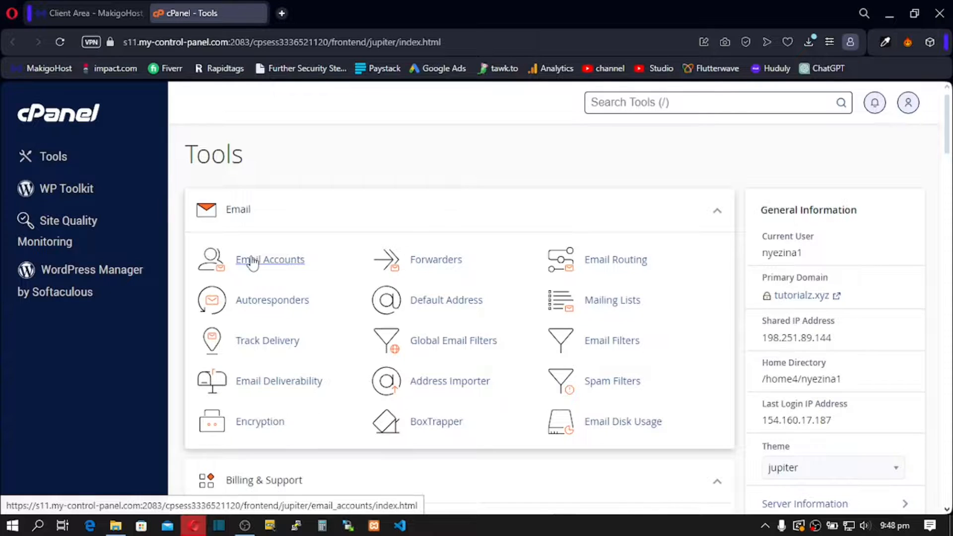
# Load bulk.tutorialz.xyz in a new tab, then return to the cPanel Tools page
pyautogui.scroll(-4, 252, 259)
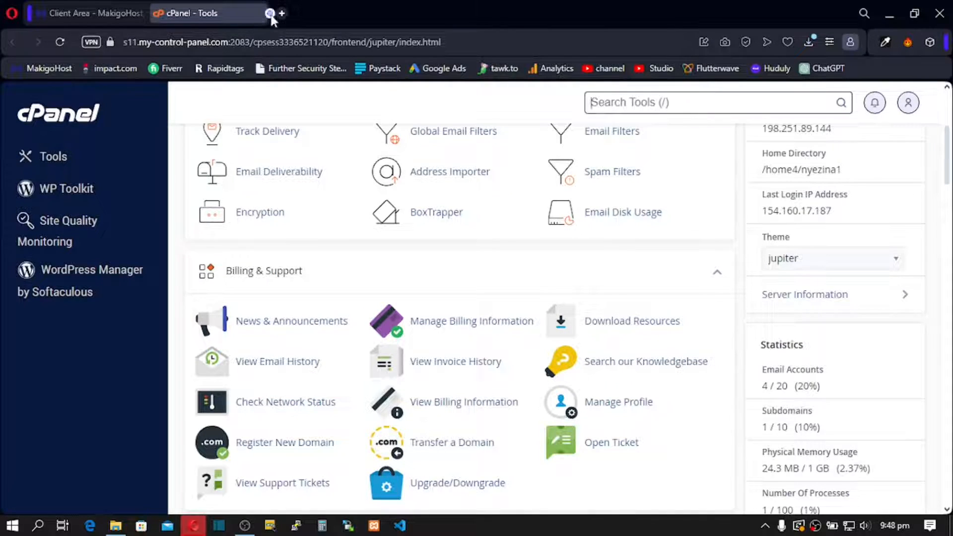
pyautogui.click(284, 15)
pyautogui.write('bulk')
pyautogui.press('Return')
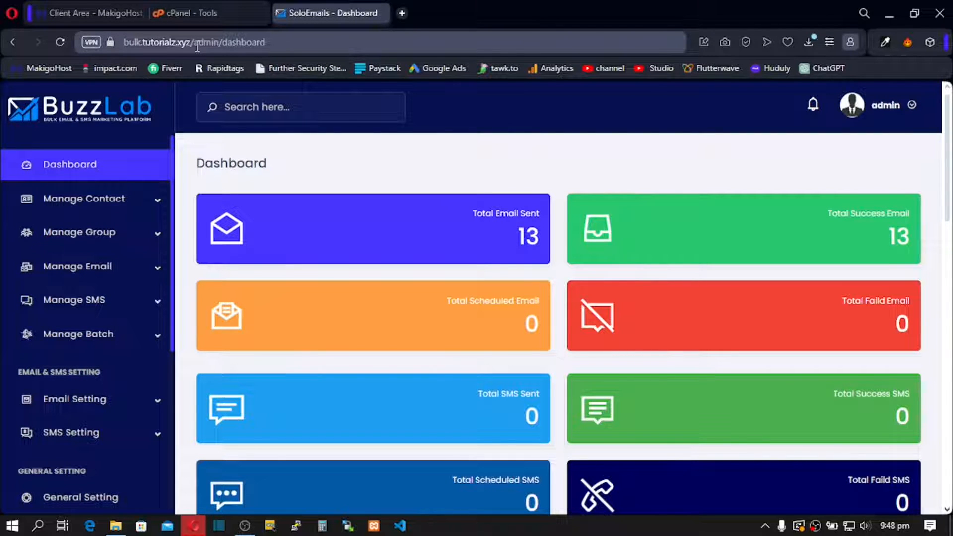
pyautogui.click(197, 15)
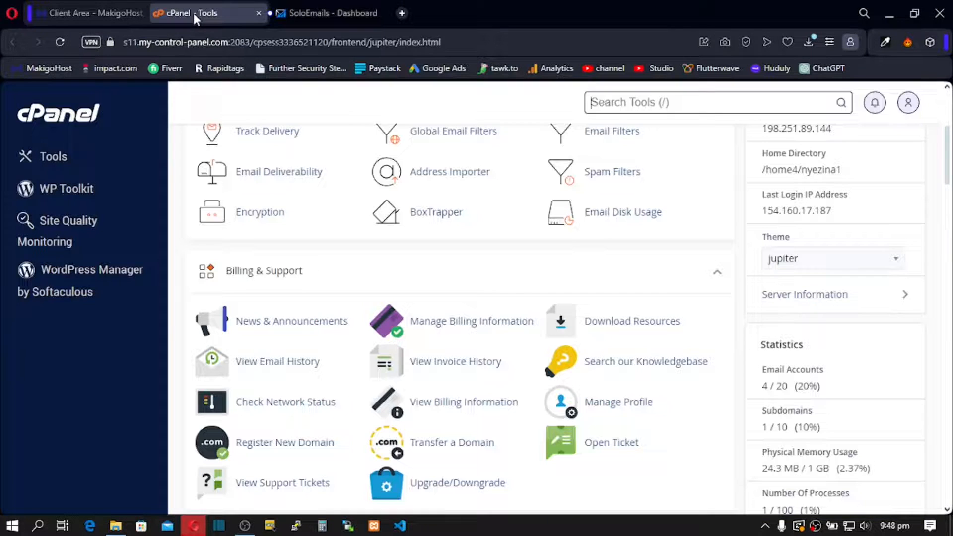
# Search Tools for 'do', open Domains and start the Create A New Domain form
pyautogui.click(632, 103)
pyautogui.write('do')
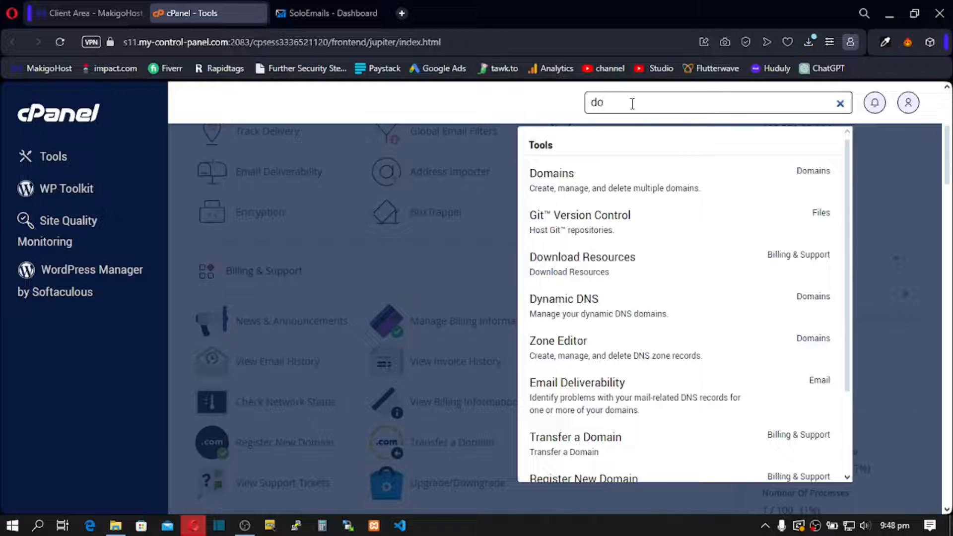
pyautogui.click(577, 172)
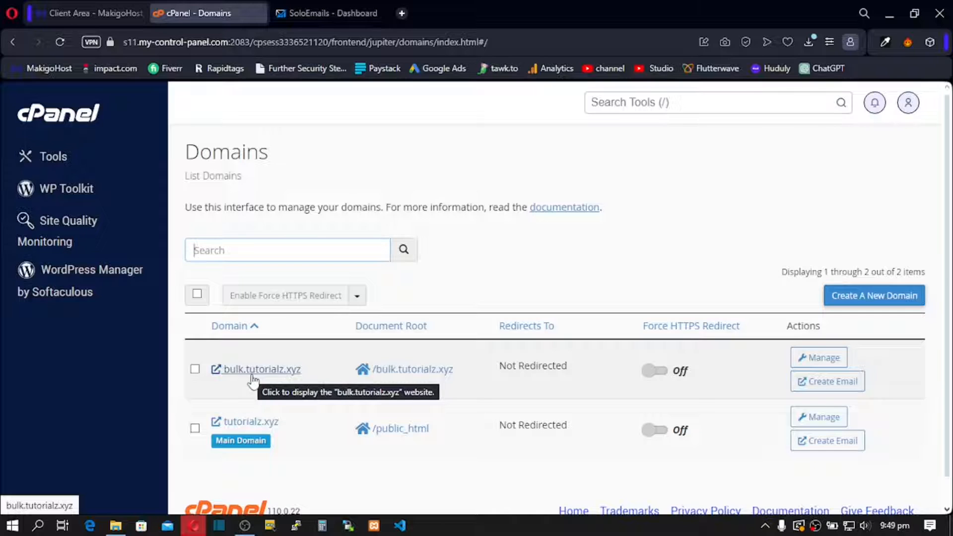
pyautogui.click(857, 300)
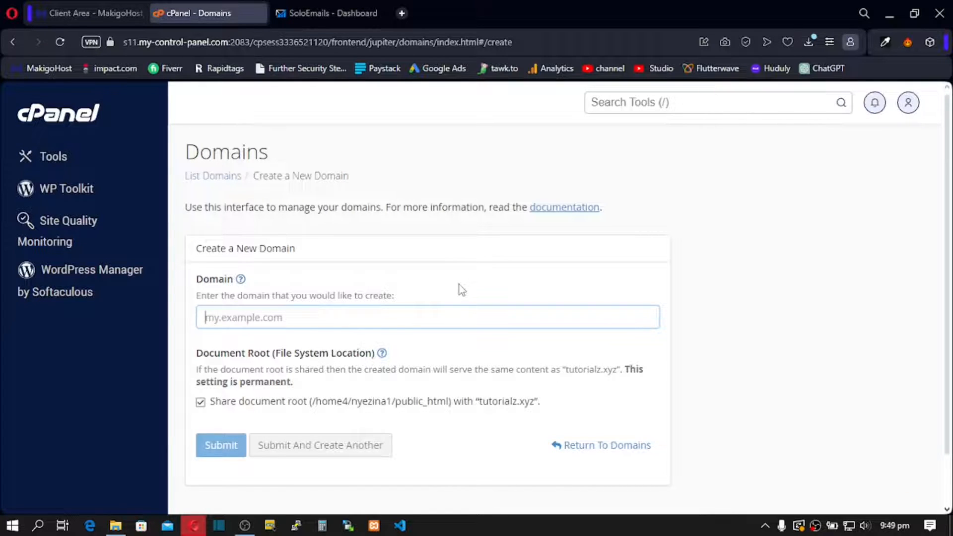
# Enter send.tutorialz.xyz as the domain with its own document root and submit it
pyautogui.write('bulk.tutorialz.xyz')
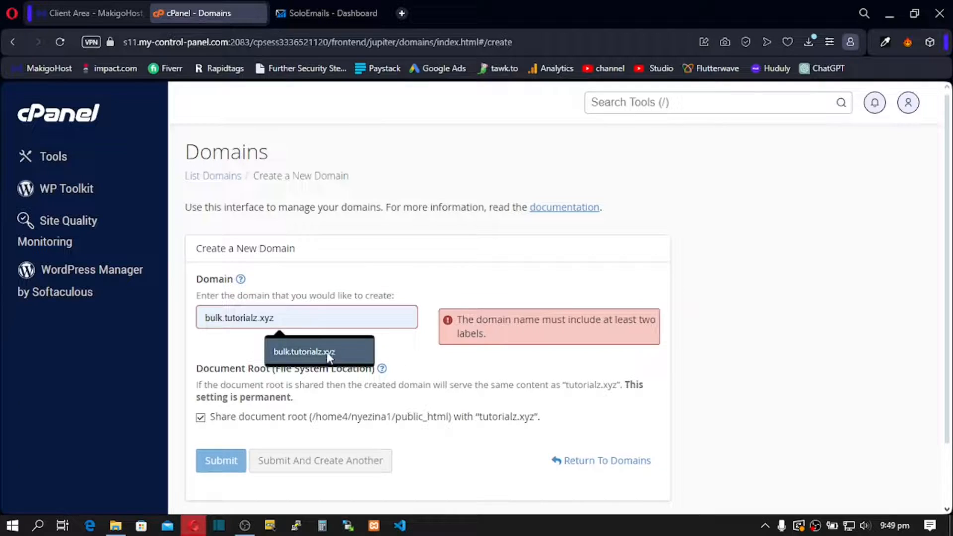
pyautogui.click(286, 352)
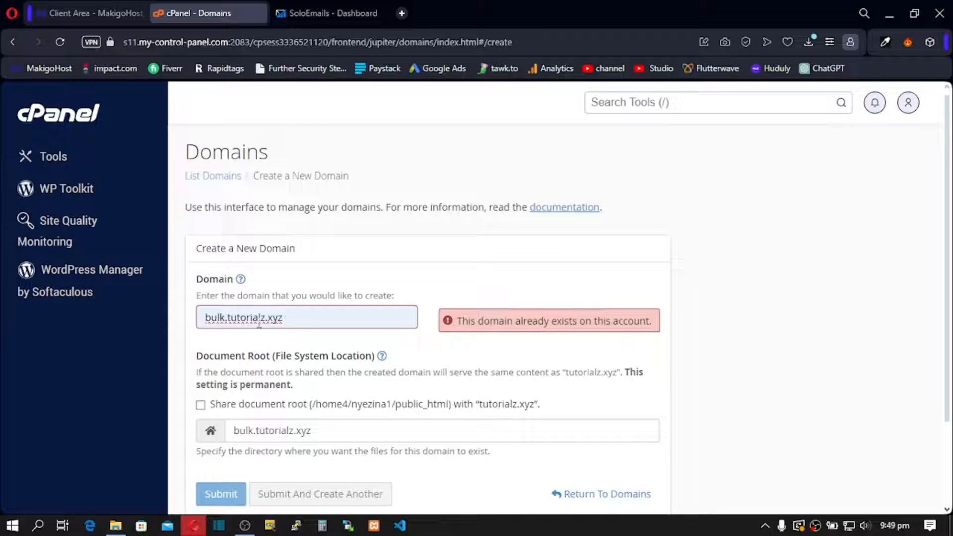
pyautogui.doubleClick(225, 321)
pyautogui.write('send')
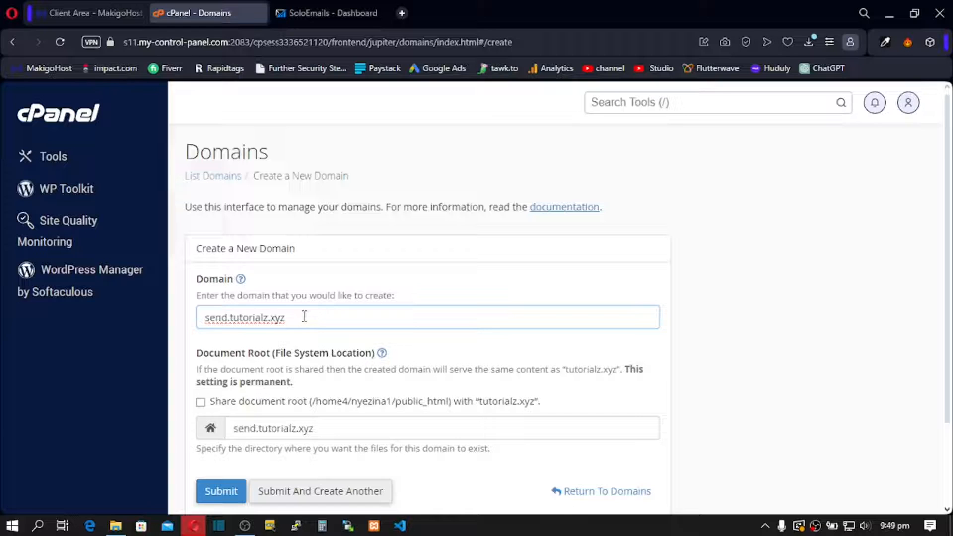
pyautogui.moveTo(304, 316); pyautogui.dragTo(182, 331)
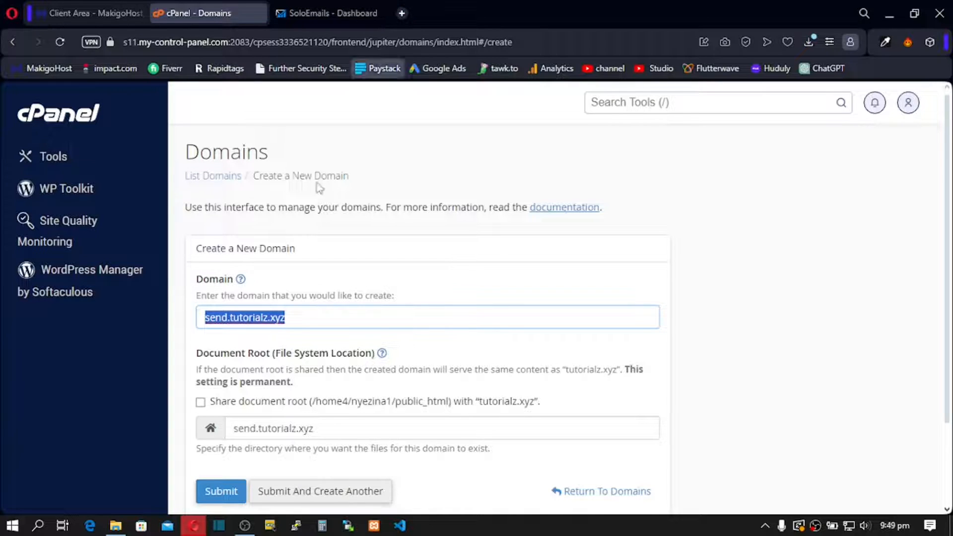
pyautogui.press('BackSpace')
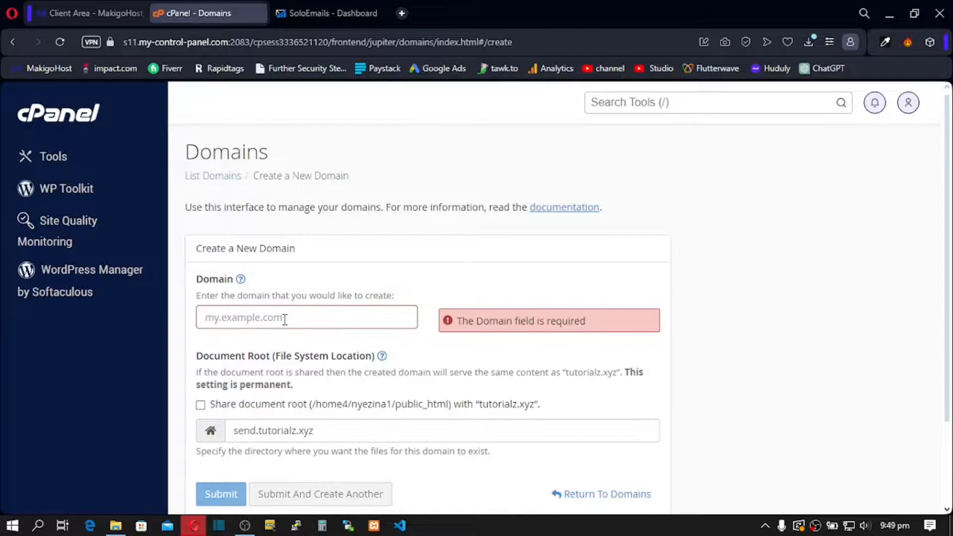
pyautogui.write('se')
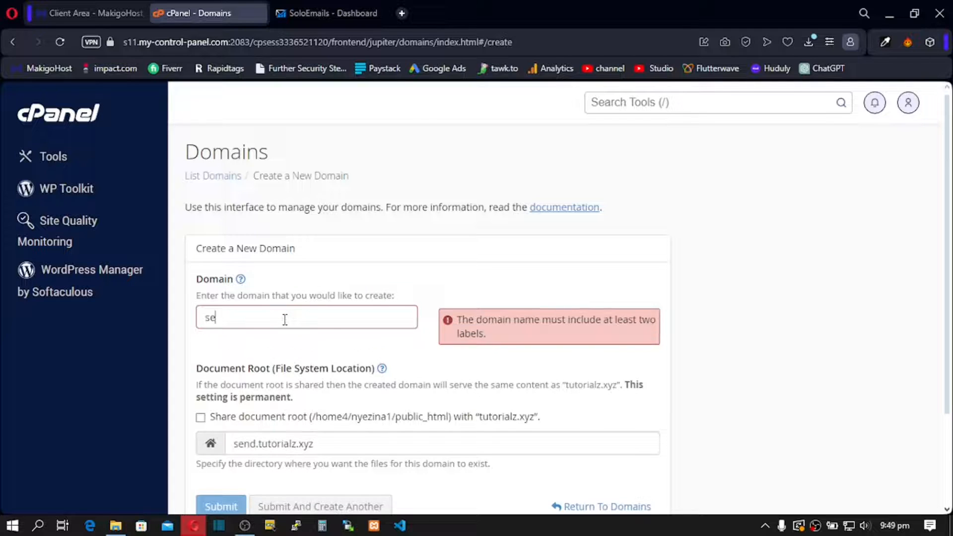
pyautogui.write('nd.tutorialz.xyz')
pyautogui.scroll(-1, 268, 278)
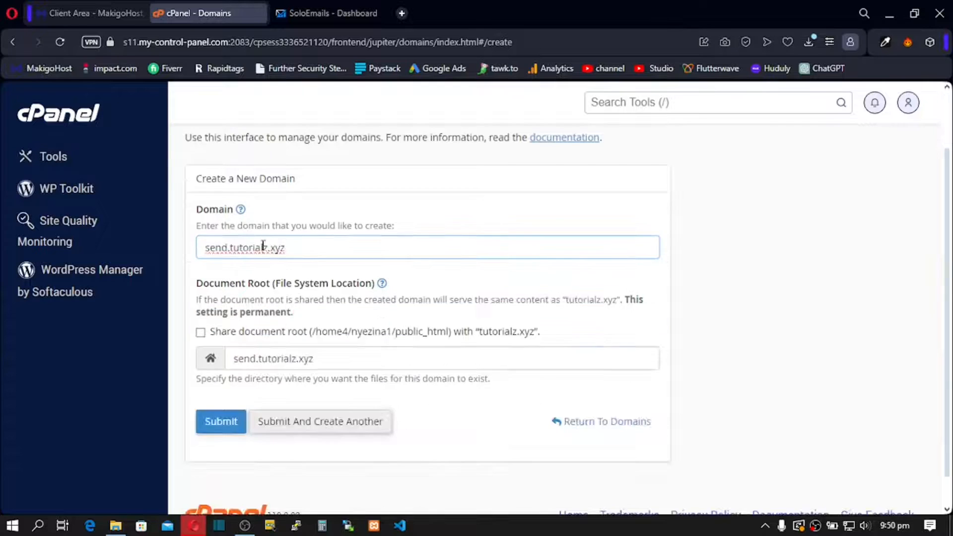
pyautogui.tripleClick(258, 247)
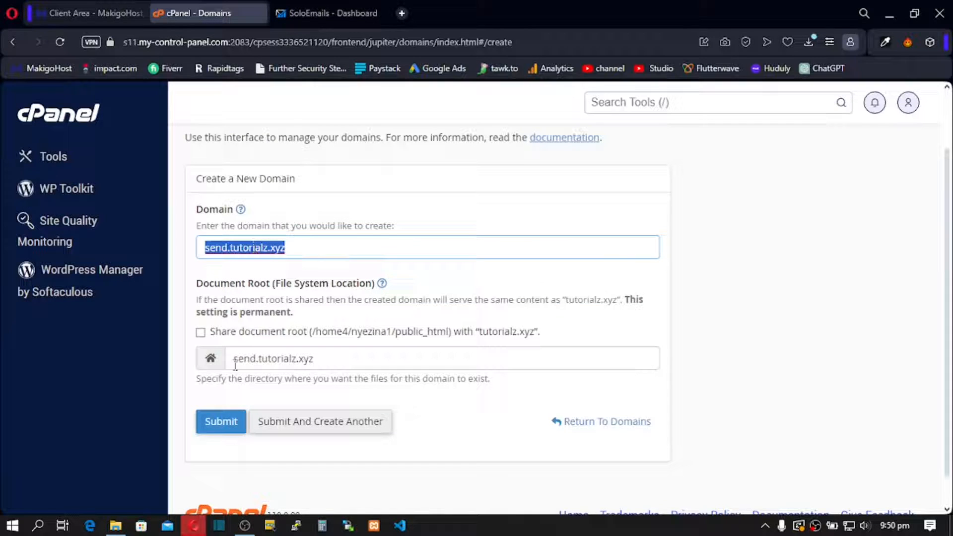
pyautogui.click(221, 428)
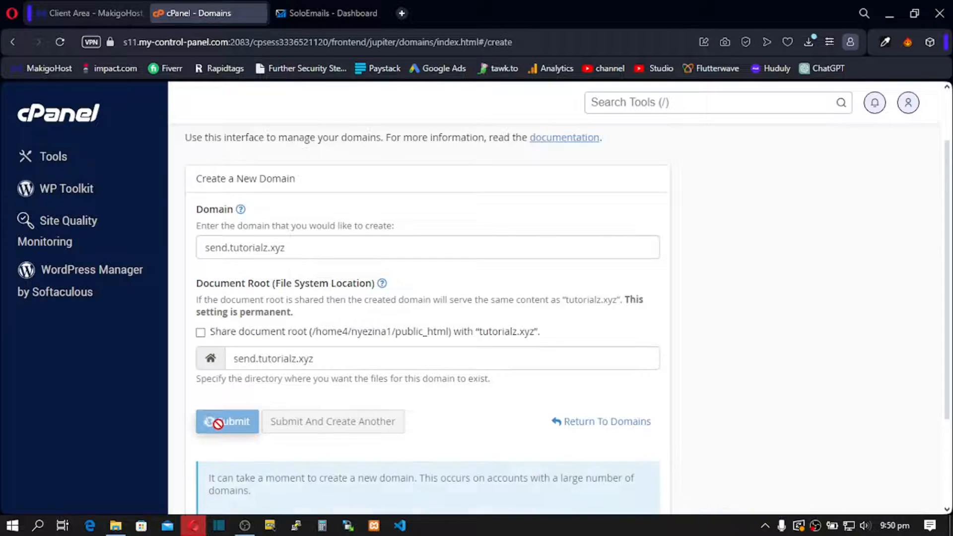
pyautogui.scroll(-3, 260, 423)
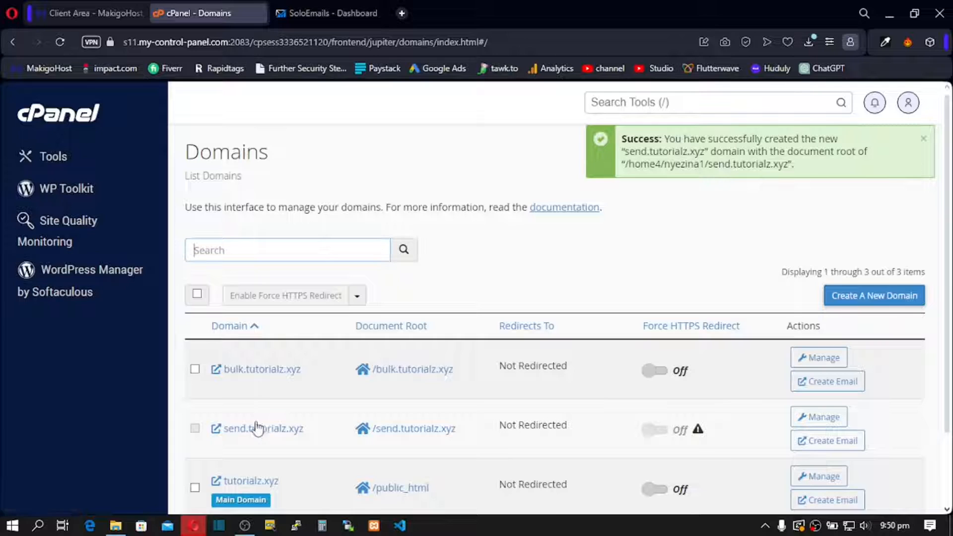
# Preview send.tutorialz.xyz in a new tab, then return to the cPanel Tools home
pyautogui.click(252, 428)
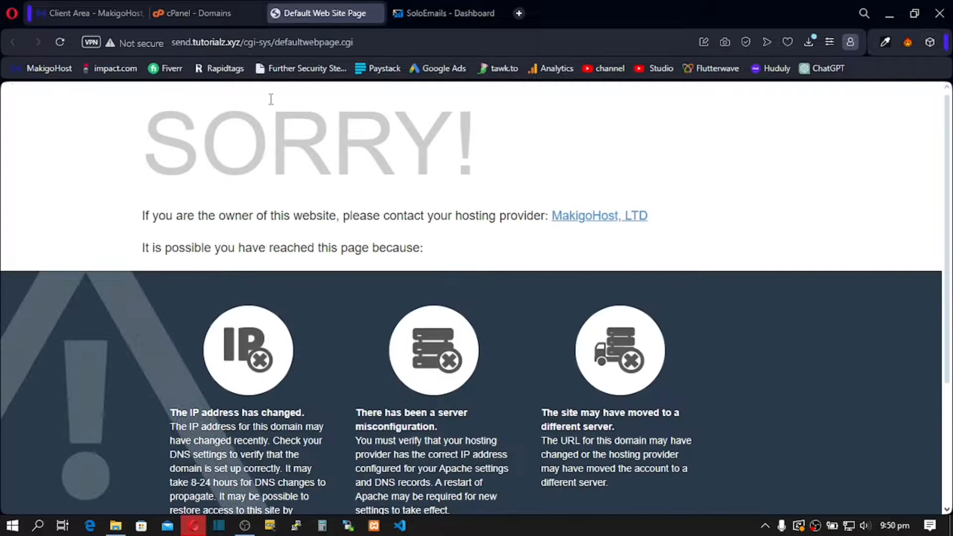
pyautogui.click(194, 15)
pyautogui.click(61, 162)
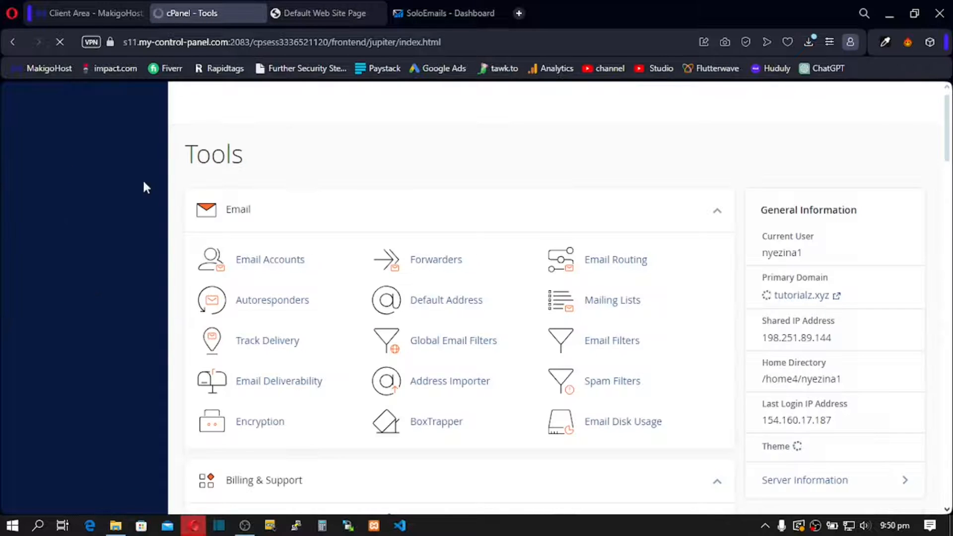
# Open File Manager via a 'file' search and enter the send.tutorialz.xyz folder
pyautogui.write('file')
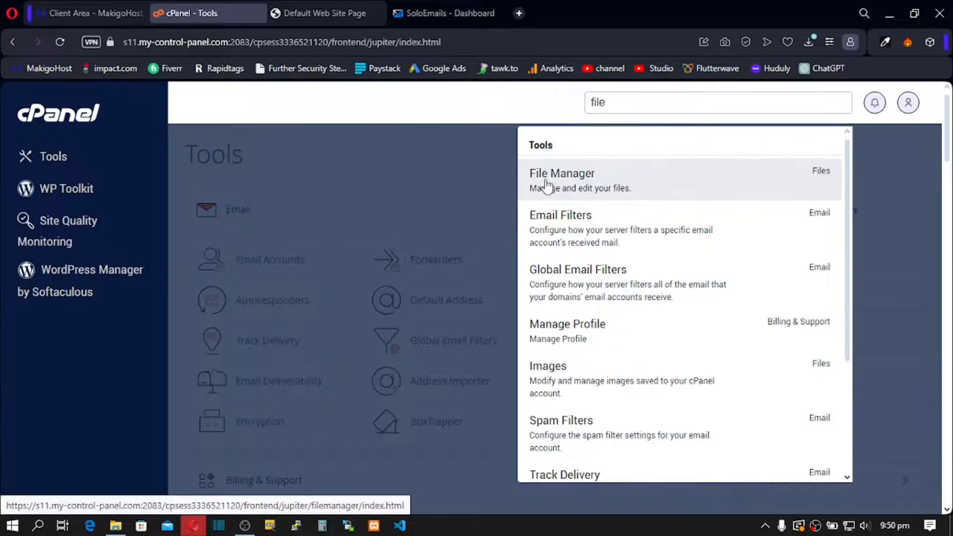
pyautogui.click(546, 186)
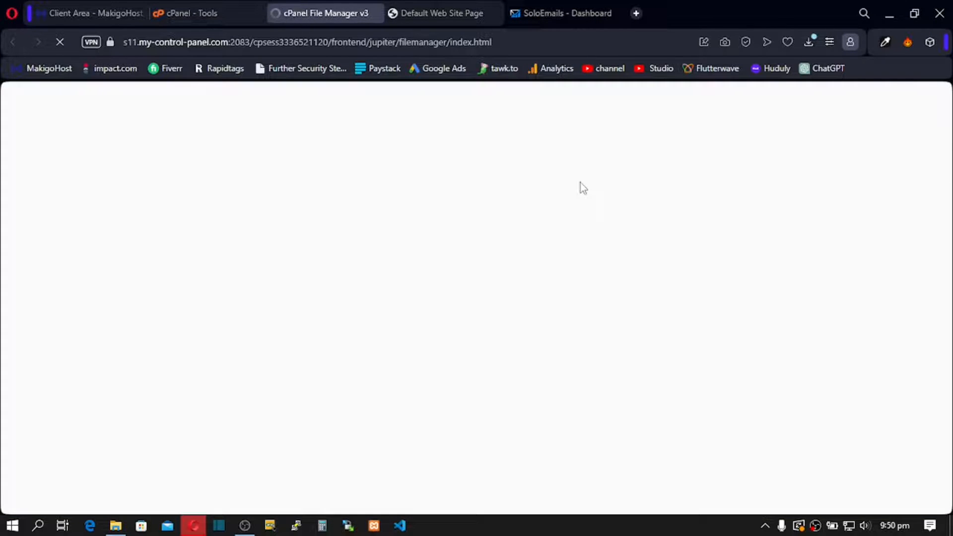
pyautogui.scroll(-5, 311, 276)
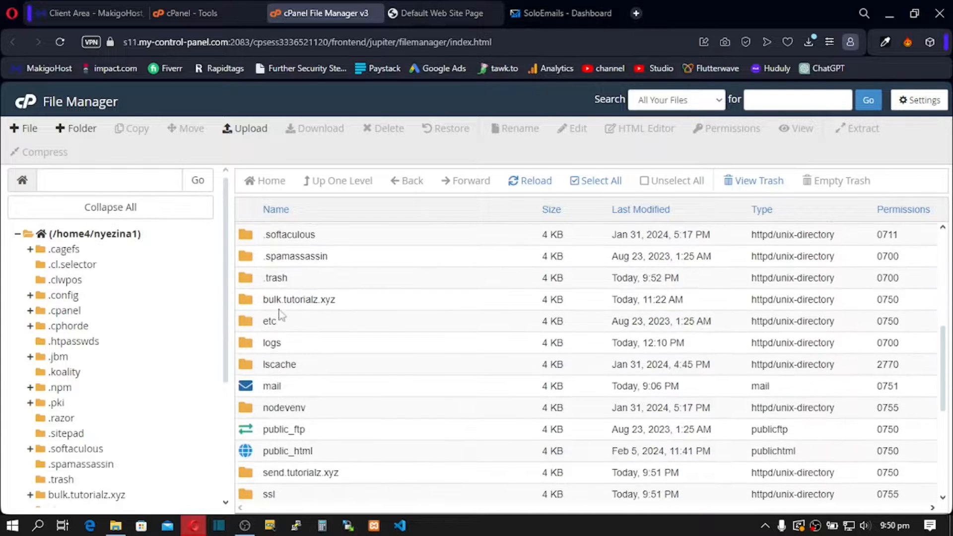
pyautogui.scroll(-2, 278, 387)
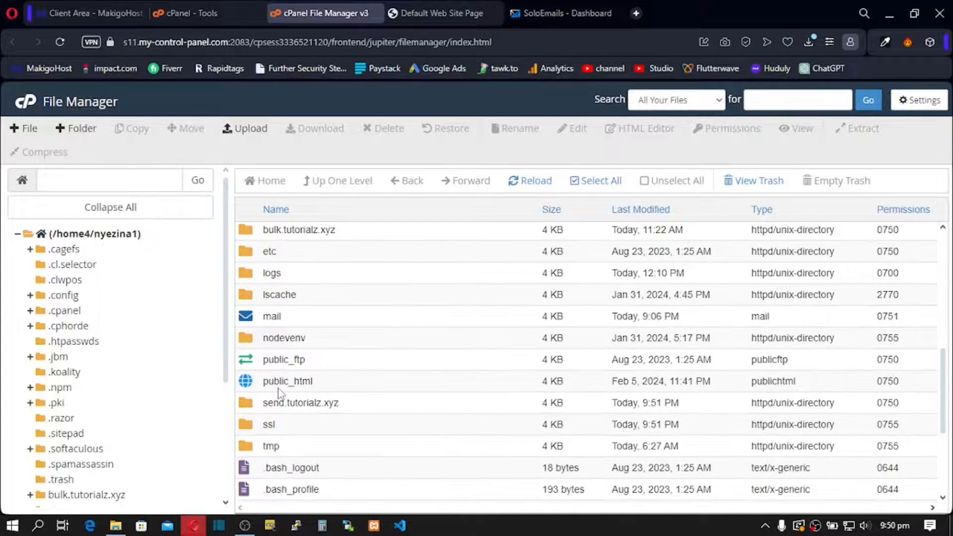
pyautogui.click(258, 410)
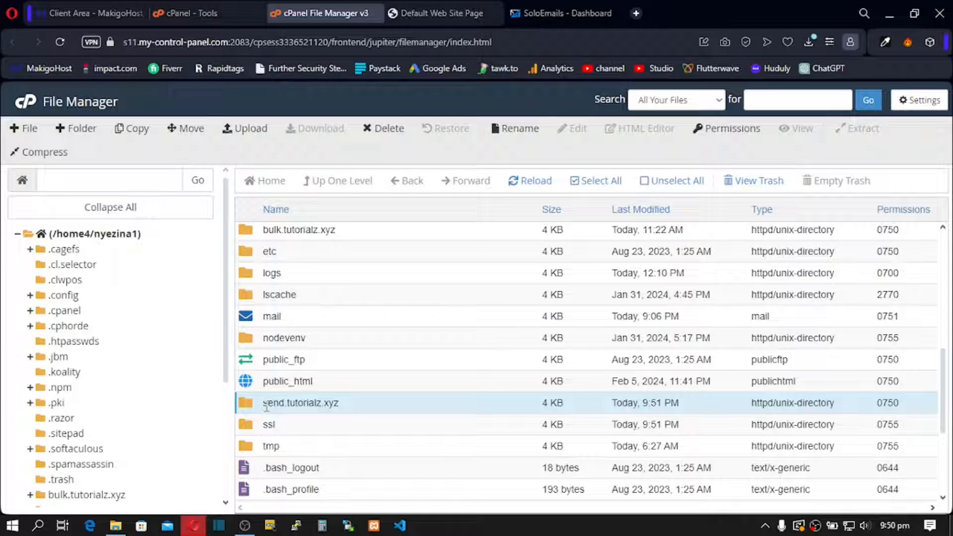
pyautogui.doubleClick(253, 405)
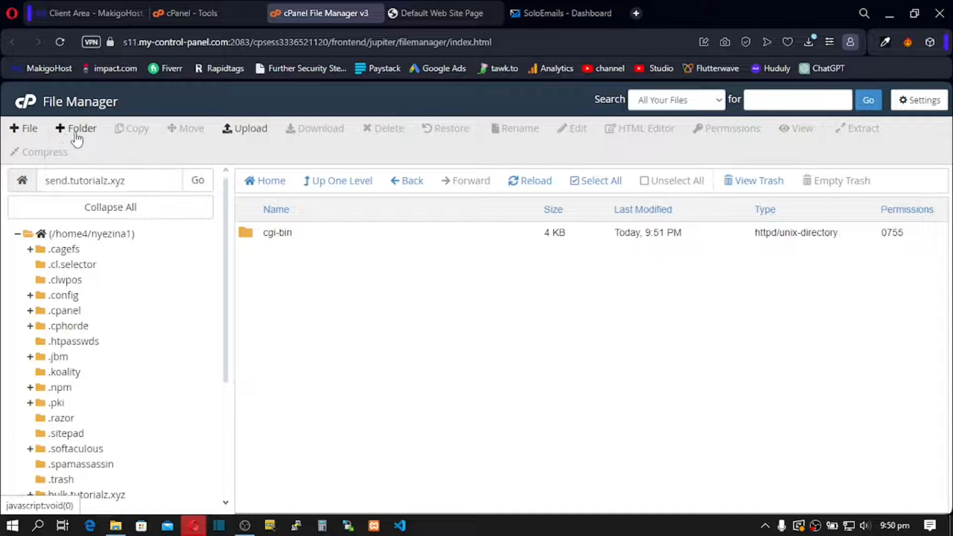
# Create an empty file named test.txt in the send.tutorialz.xyz folder
pyautogui.click(26, 132)
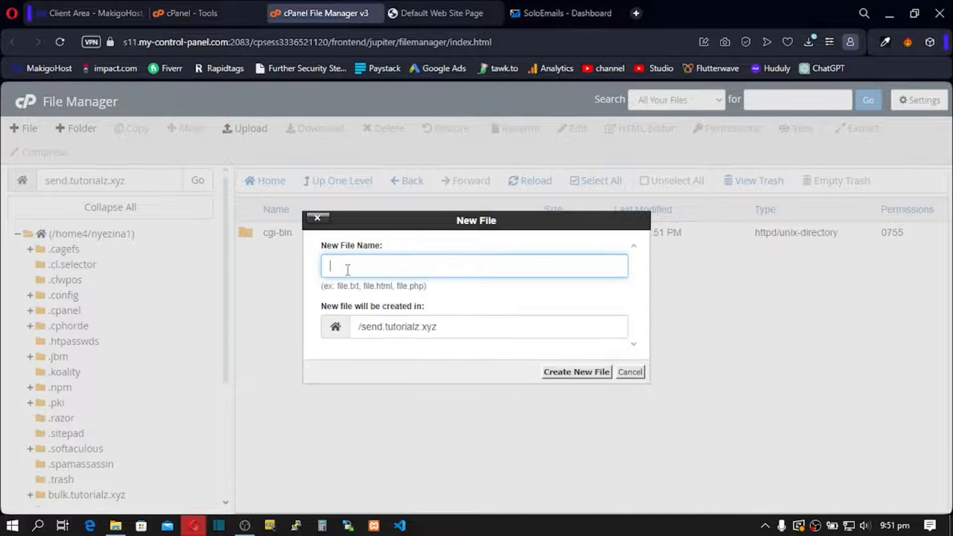
pyautogui.write('te')
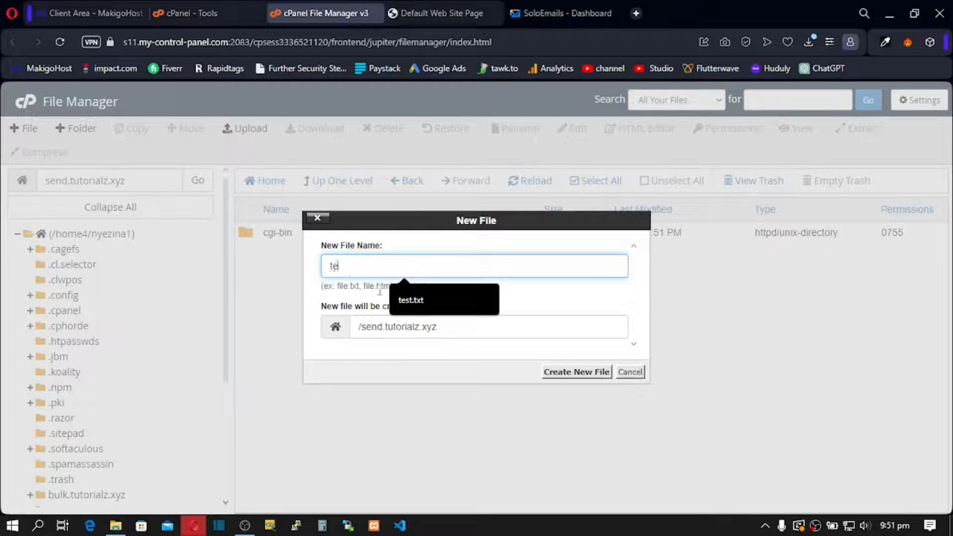
pyautogui.click(435, 312)
pyautogui.click(588, 375)
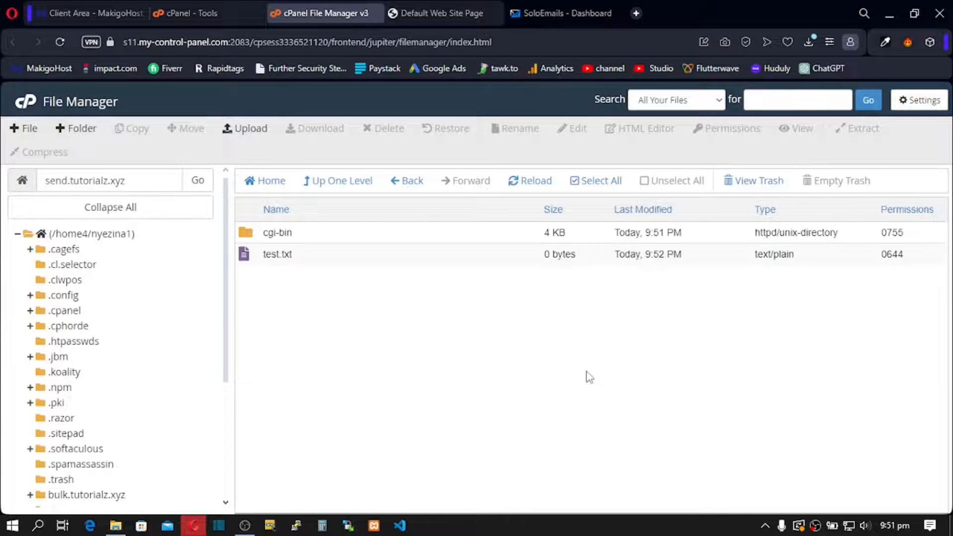
# Strip /cgi-sys/defaultwebpage.cgi from the site address and load bare send.tutorialz.xyz
pyautogui.click(460, 12)
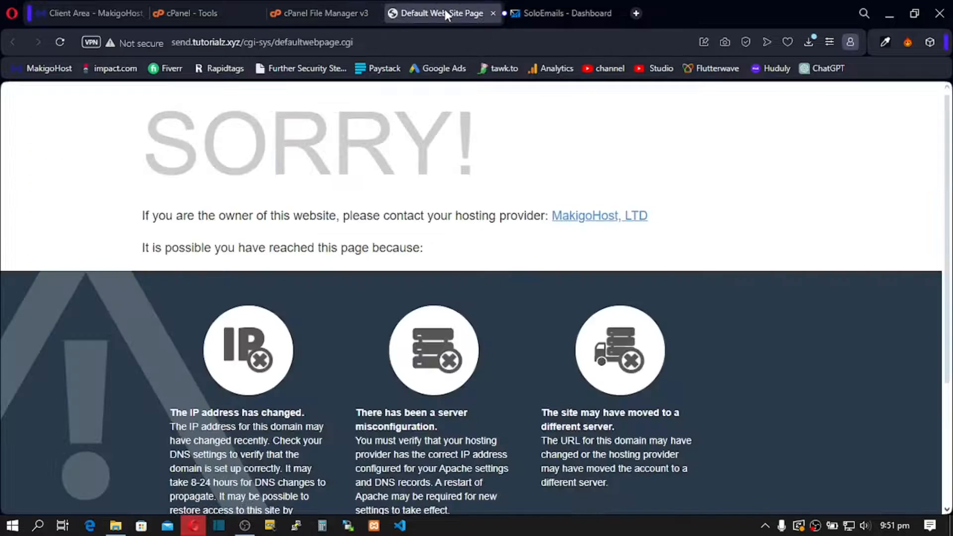
pyautogui.click(365, 45)
pyautogui.moveTo(364, 45); pyautogui.dragTo(242, 47)
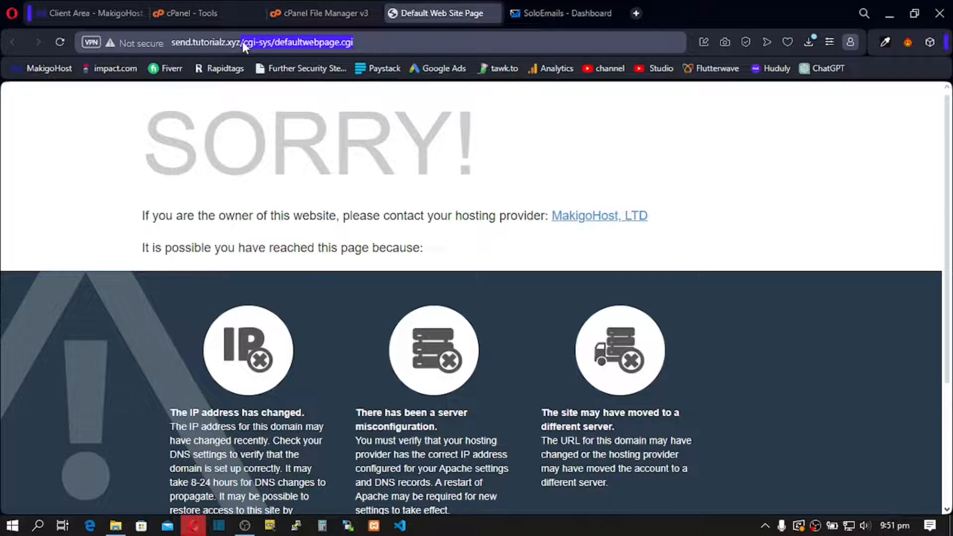
pyautogui.press('BackSpace')
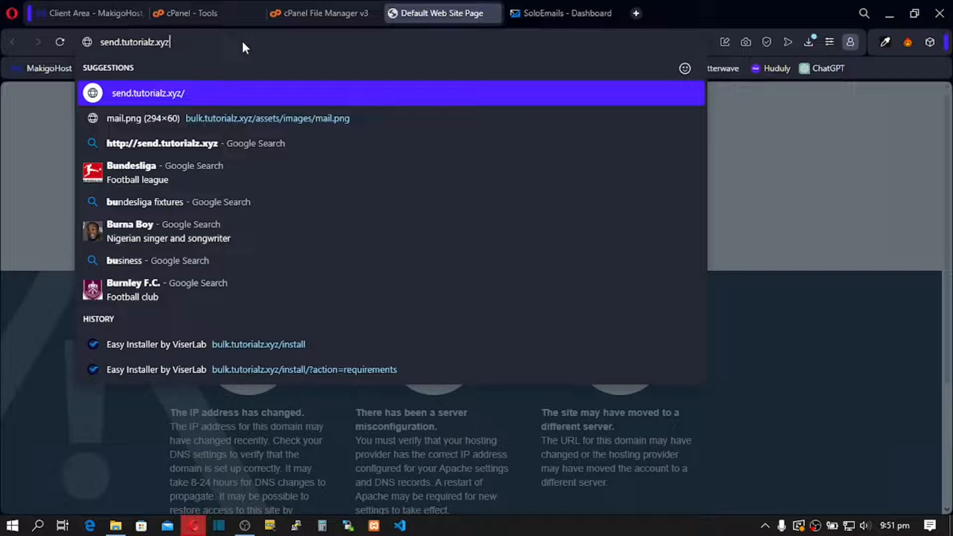
pyautogui.press('Return')
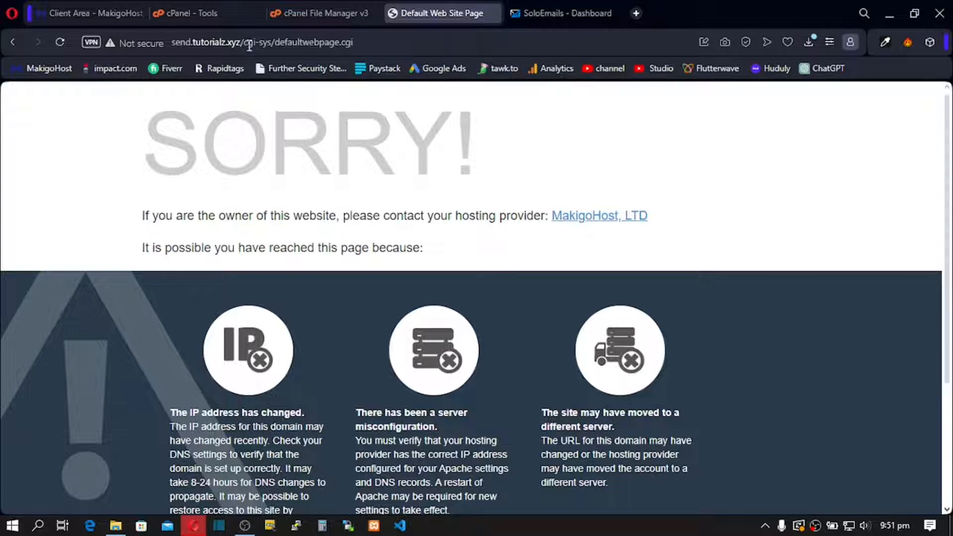
pyautogui.click(243, 42)
pyautogui.click(342, 42)
pyautogui.moveTo(372, 50); pyautogui.dragTo(242, 47)
pyautogui.press('BackSpace')
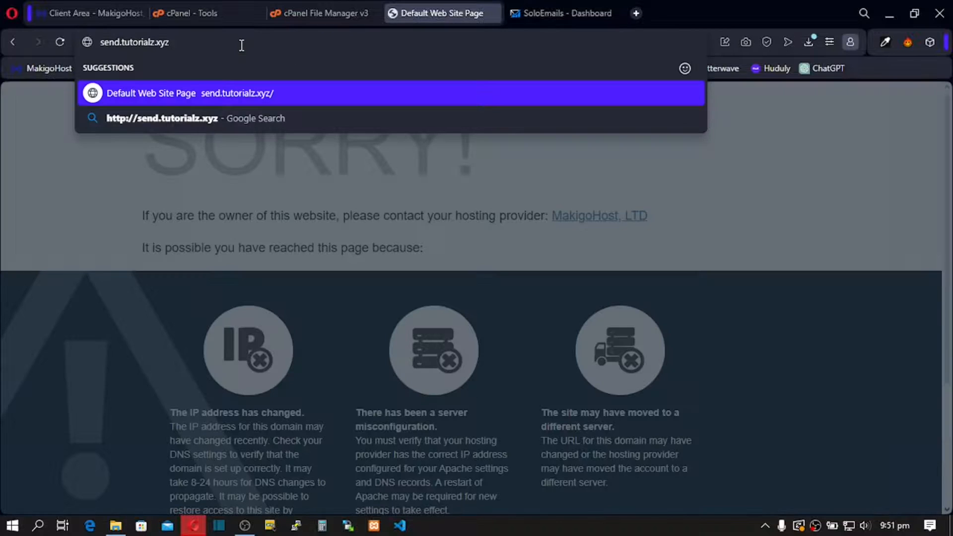
pyautogui.write('https')
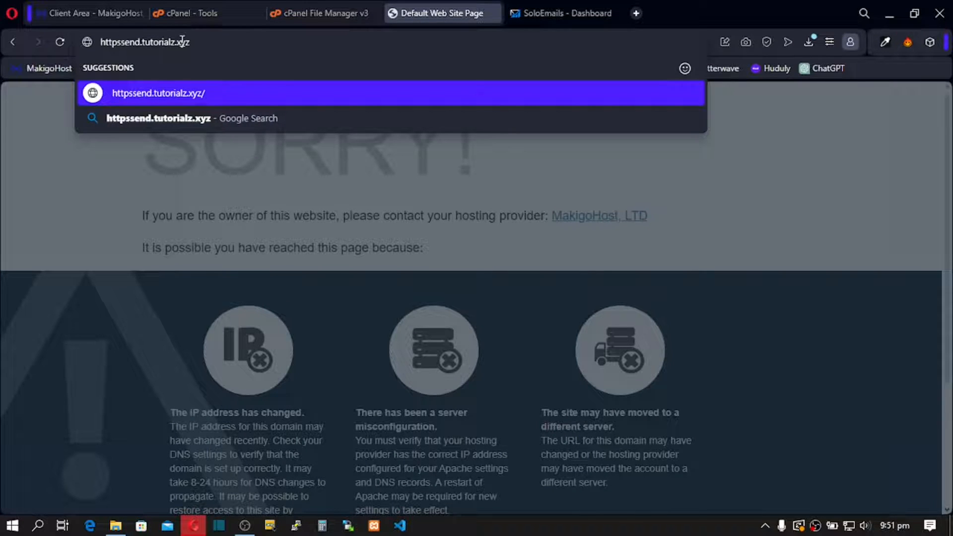
pyautogui.write('://')
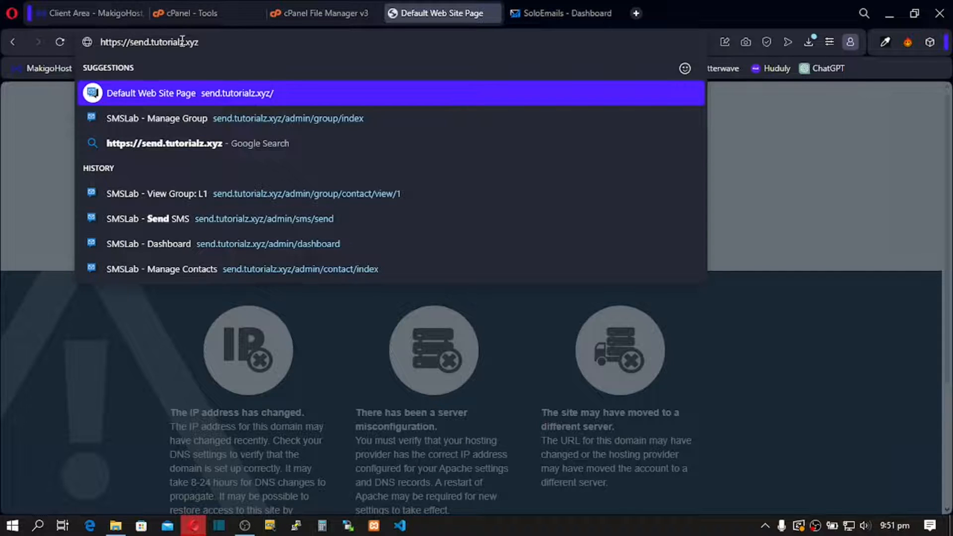
pyautogui.press('Return')
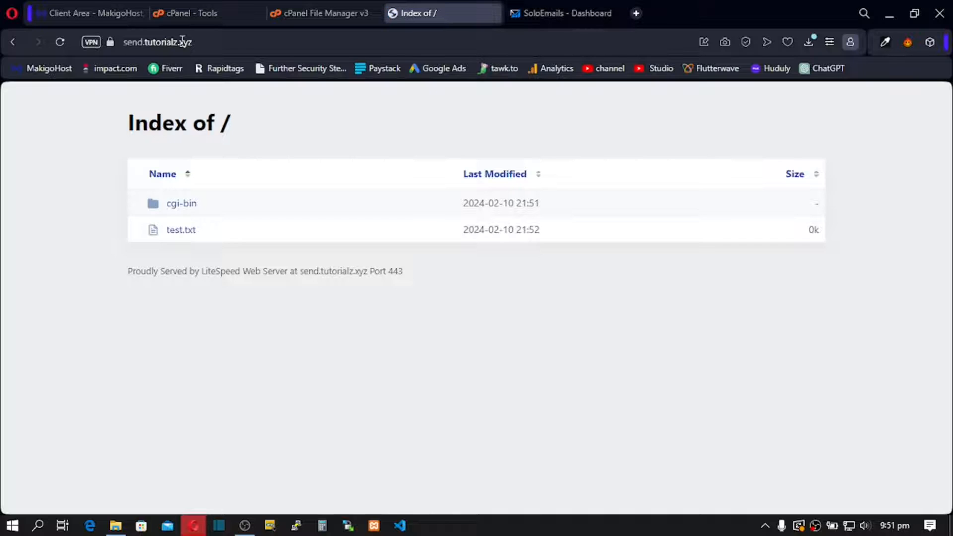
pyautogui.click(183, 42)
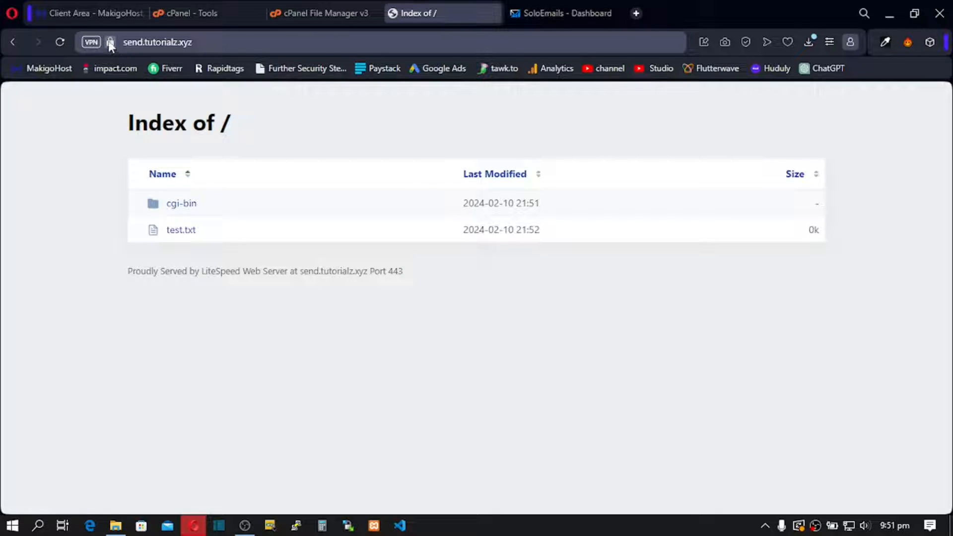
# Replace the cPanel tool search with 'ssl' and open SSL/TLS Status
pyautogui.click(191, 13)
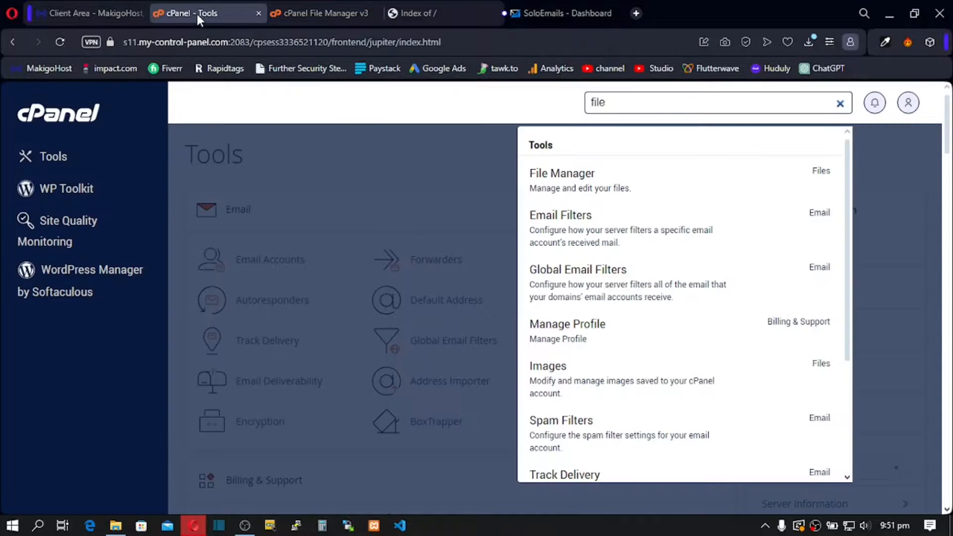
pyautogui.moveTo(638, 106); pyautogui.dragTo(584, 110)
pyautogui.write('ssl')
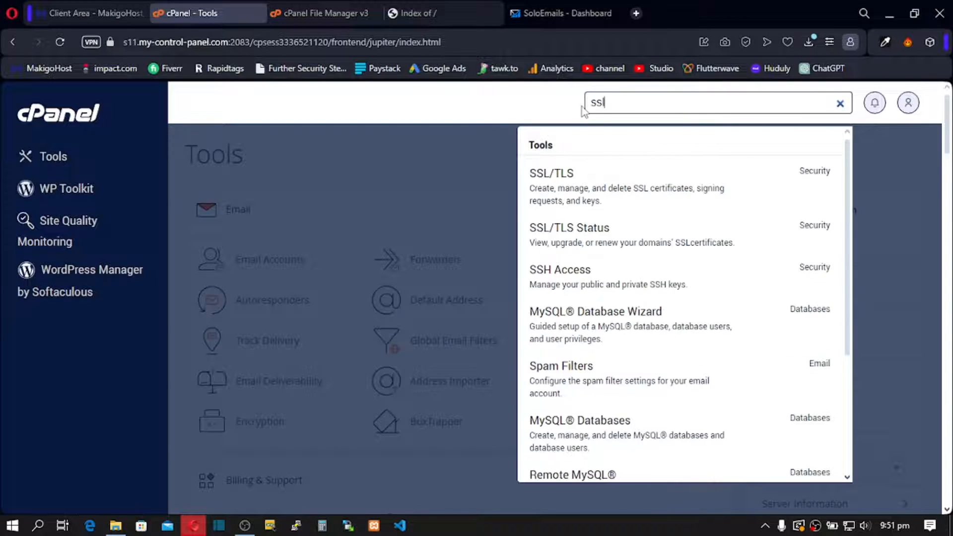
pyautogui.click(598, 237)
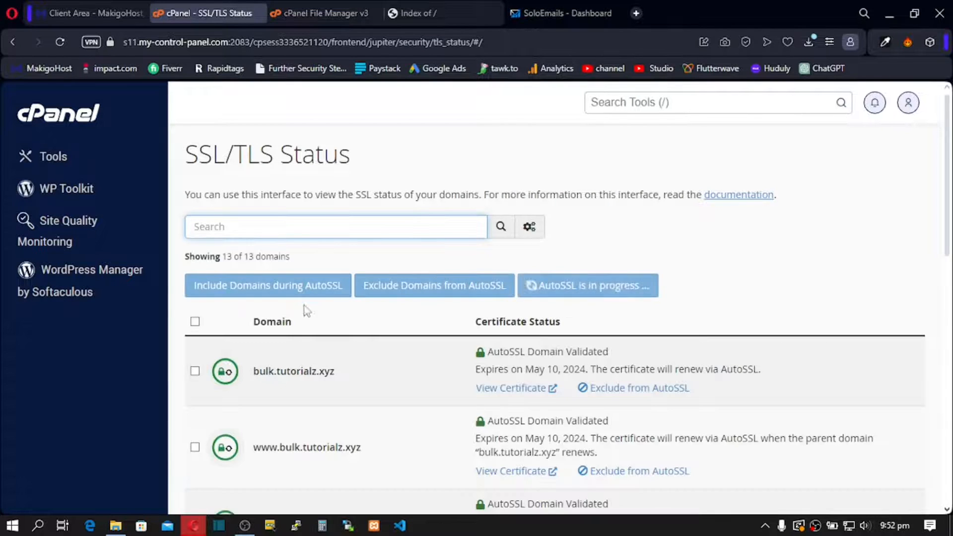
# Select all domains, review their AutoSSL Domain Validated status, then return to the Index of / tab
pyautogui.click(195, 322)
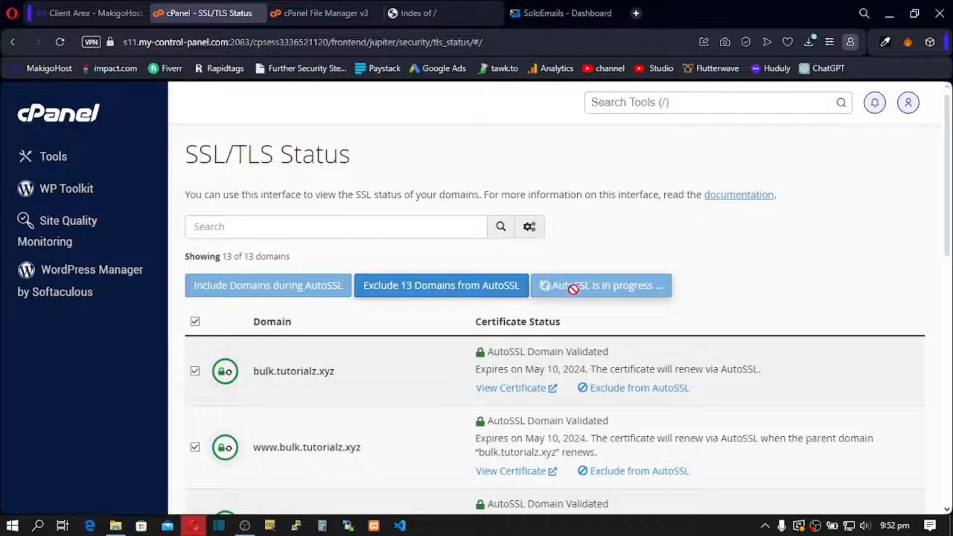
pyautogui.scroll(-1, 283, 367)
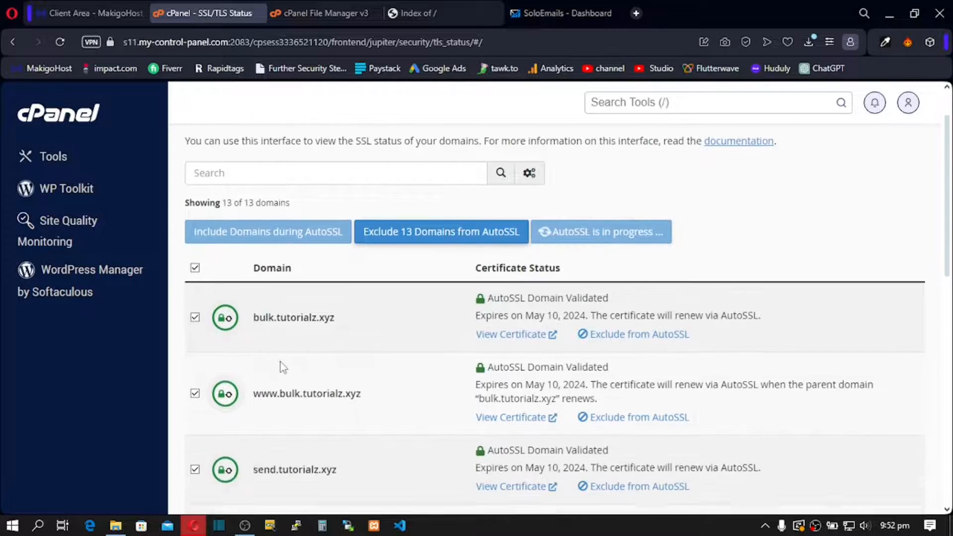
pyautogui.scroll(-15, 282, 367)
pyautogui.scroll(3, 280, 367)
pyautogui.scroll(13, 282, 369)
pyautogui.scroll(-15, 293, 367)
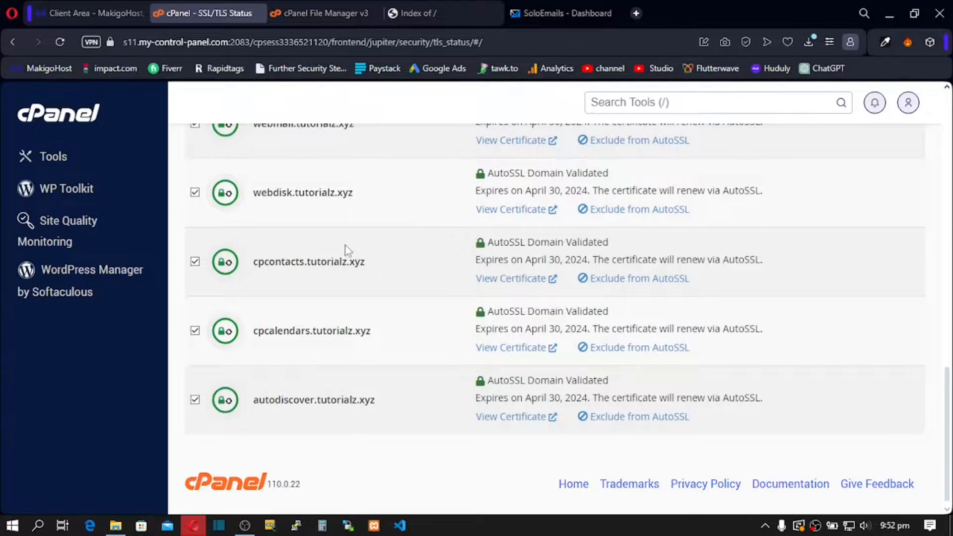
pyautogui.scroll(13, 346, 248)
pyautogui.click(425, 12)
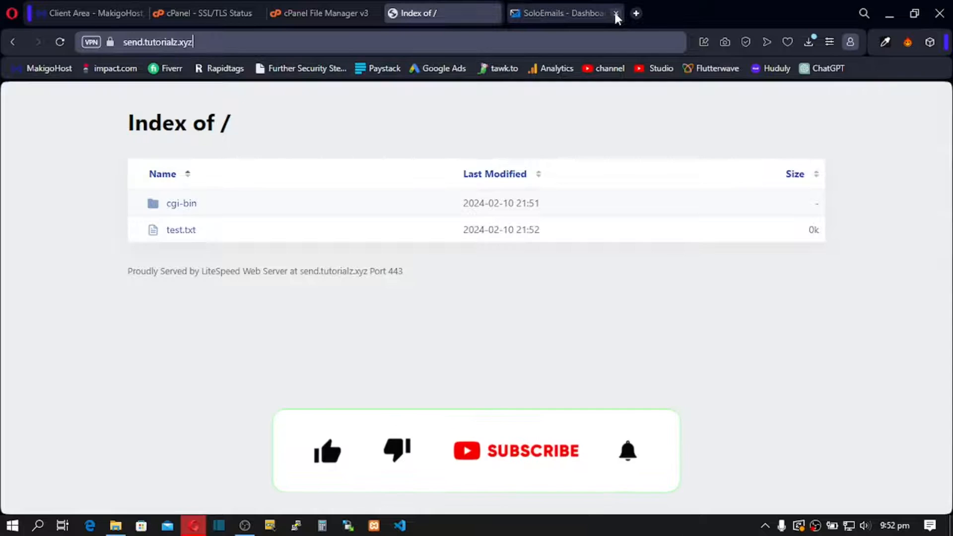
# Type 'PHP + JS _+ CSS + HTML + MYSQL' into a new tab's search box, select it, then go to SoloEmails
pyautogui.click(636, 14)
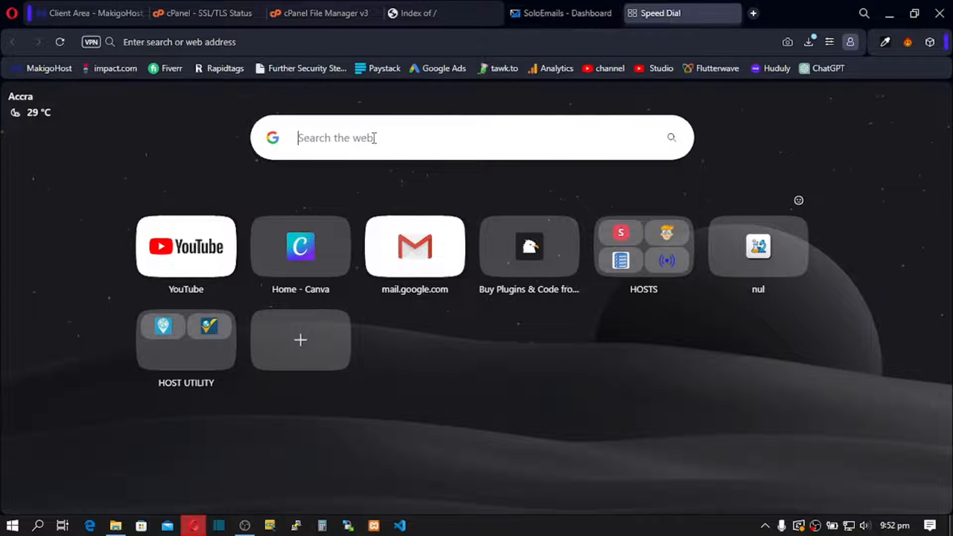
pyautogui.write('PHP + JS')
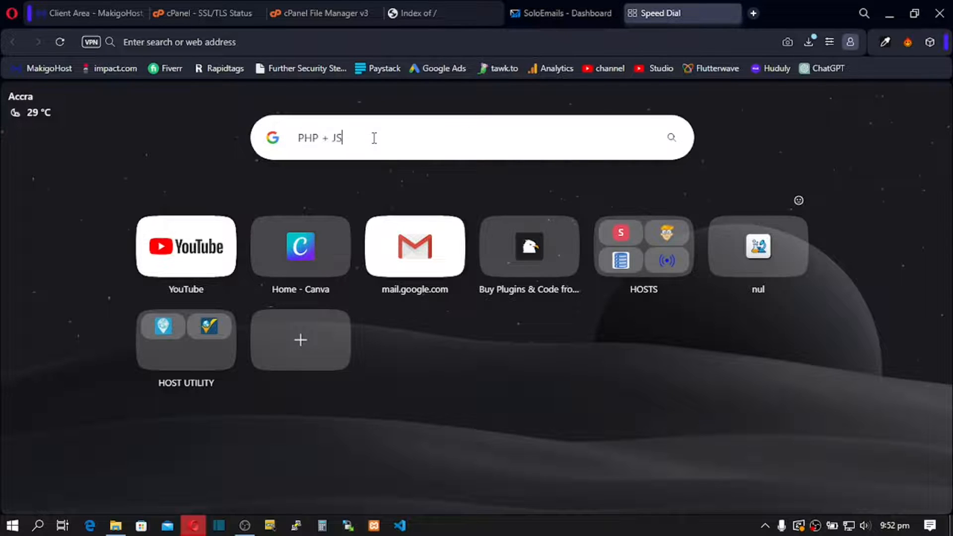
pyautogui.write(' _')
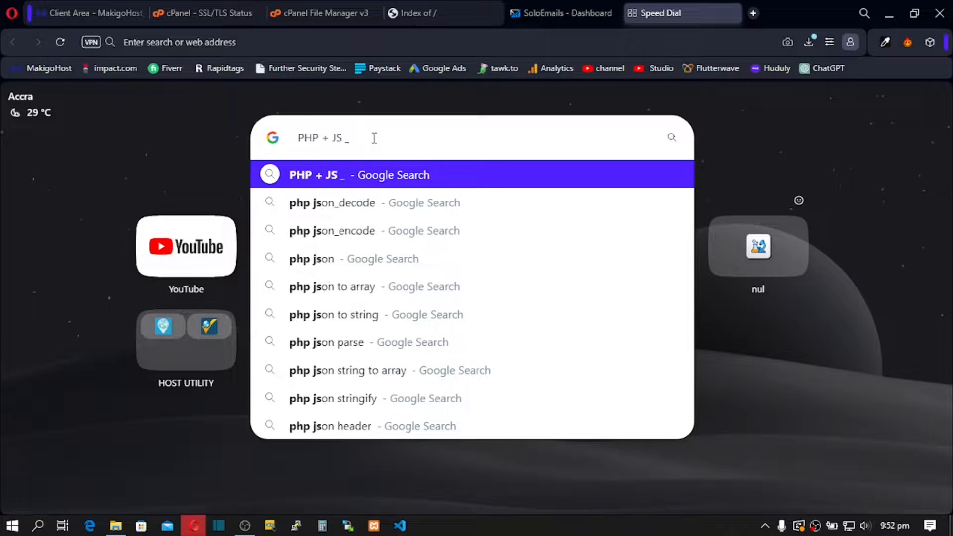
pyautogui.press('BackSpace')
pyautogui.write('+ C')
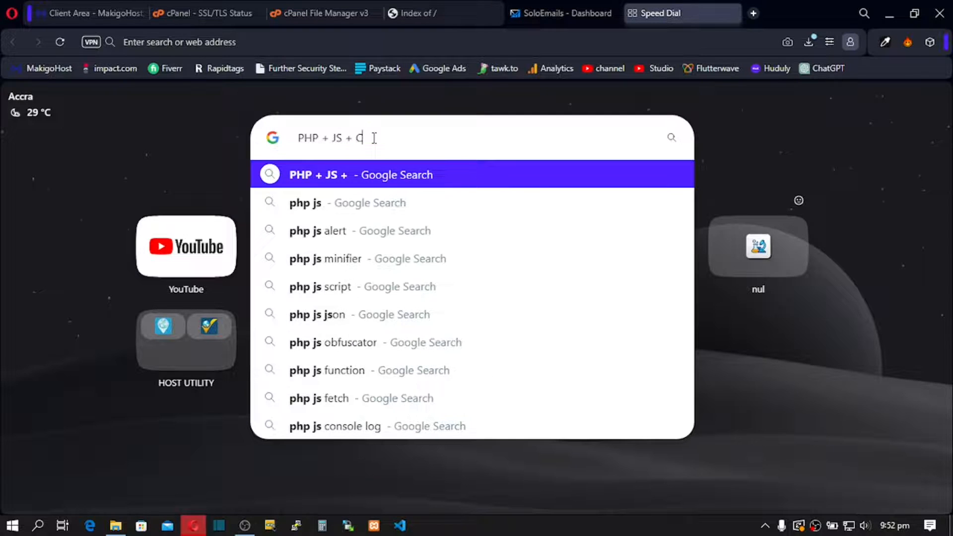
pyautogui.write('SS + ')
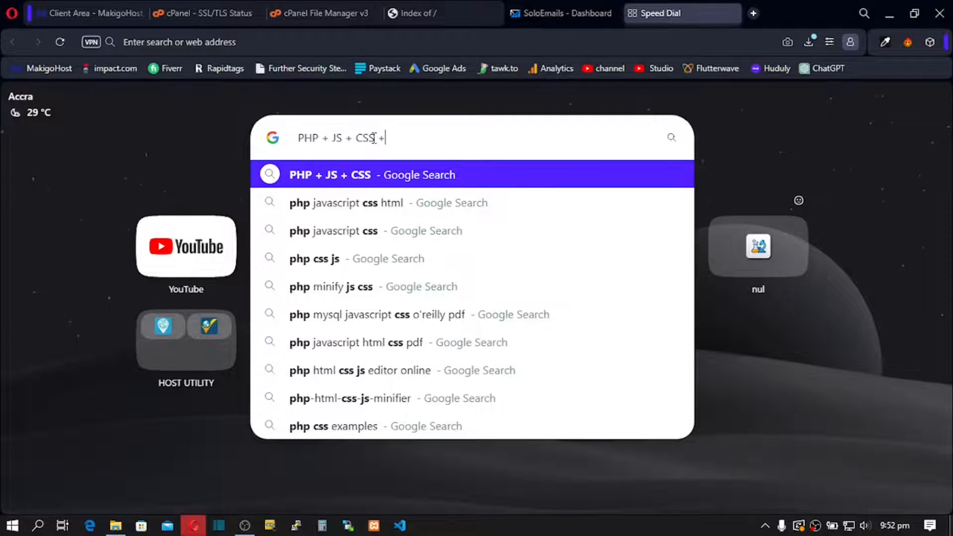
pyautogui.write('HTM')
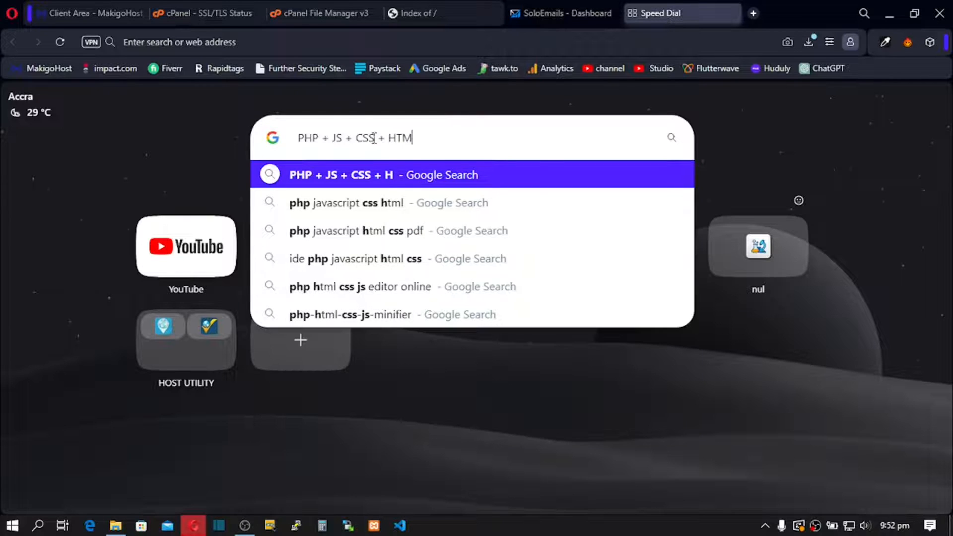
pyautogui.write('L + ')
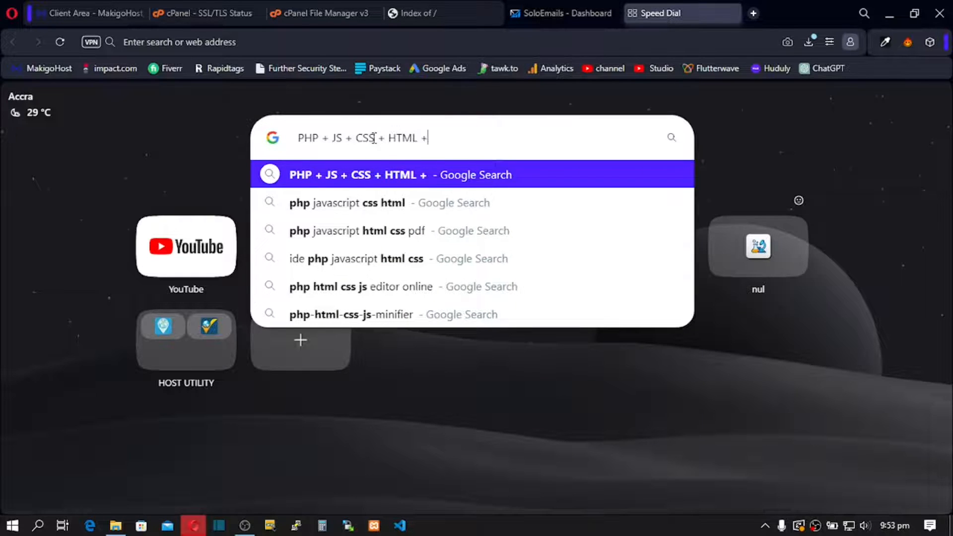
pyautogui.write('MY')
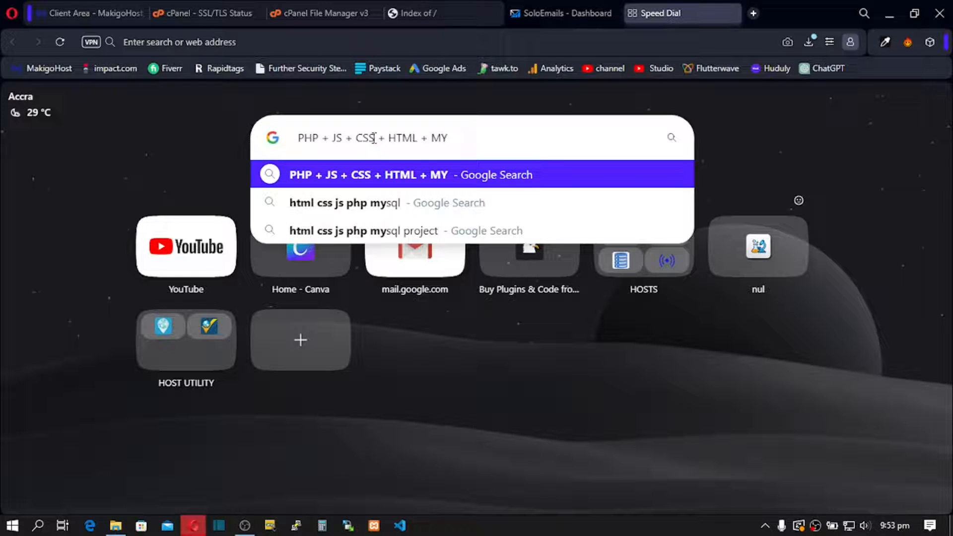
pyautogui.write('SQL')
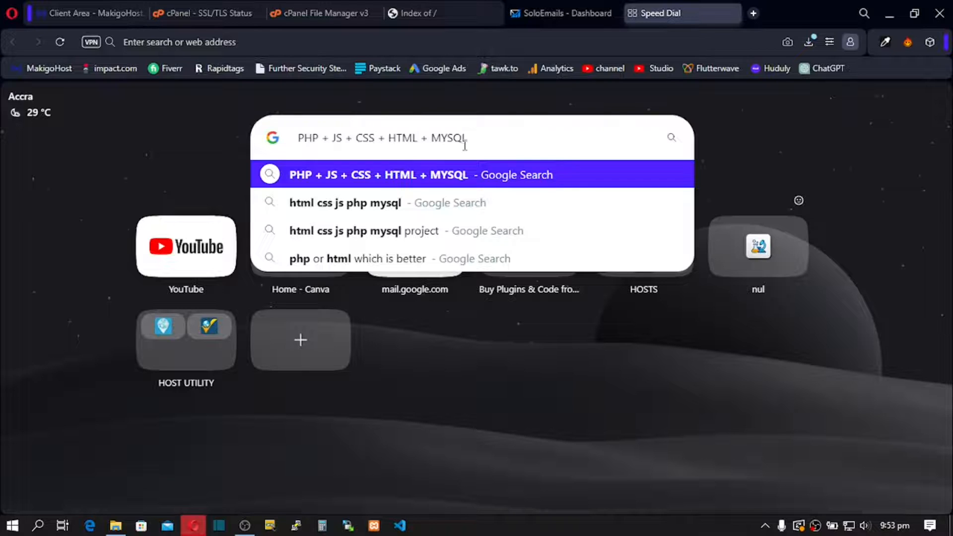
pyautogui.moveTo(468, 139); pyautogui.dragTo(287, 138)
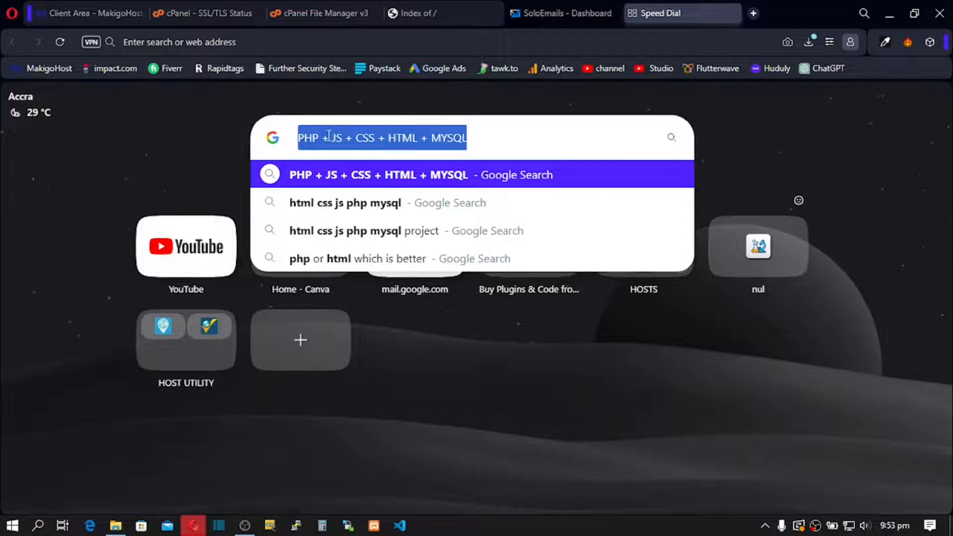
pyautogui.click(454, 137)
pyautogui.moveTo(453, 137); pyautogui.dragTo(262, 133)
pyautogui.click(489, 134)
pyautogui.moveTo(493, 134); pyautogui.dragTo(285, 141)
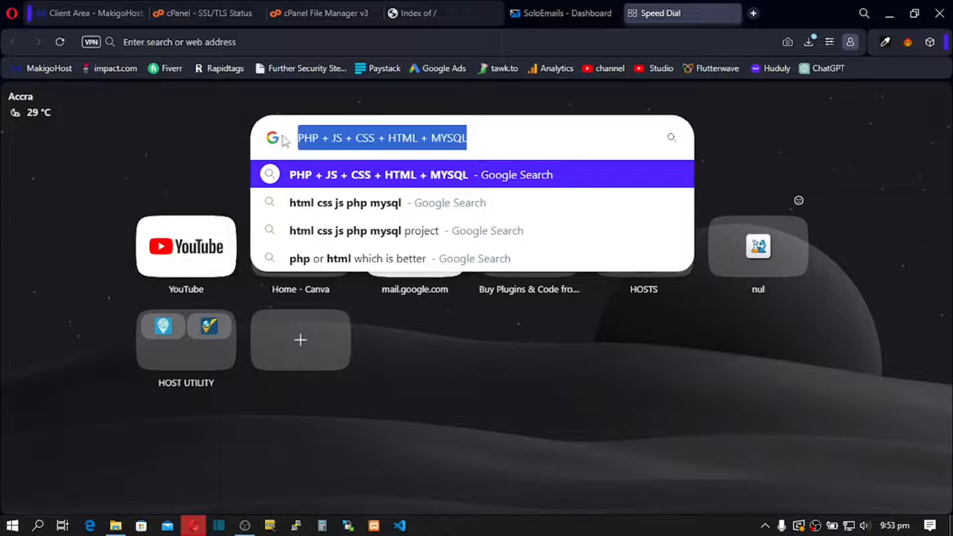
pyautogui.click(333, 134)
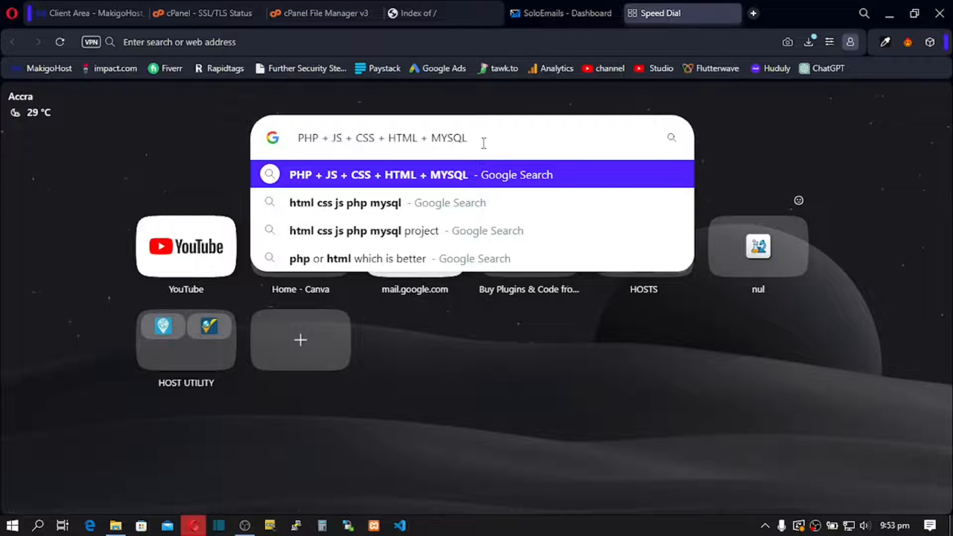
pyautogui.moveTo(483, 143); pyautogui.dragTo(292, 143)
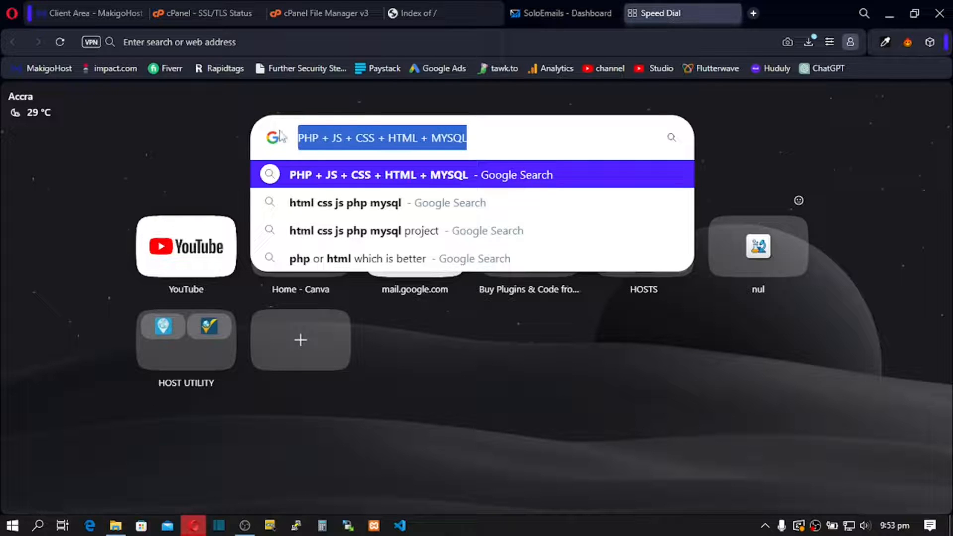
pyautogui.click(525, 17)
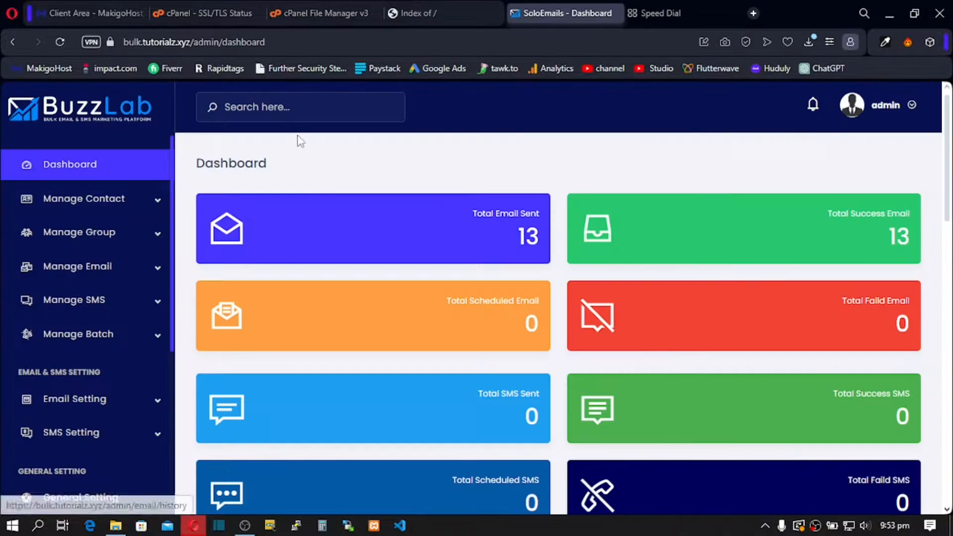
# Cycle through the Speed Dial, SoloEmails and File Manager tabs back to send.tutorialz.xyz's Index of / page
pyautogui.click(654, 13)
pyautogui.click(445, 136)
pyautogui.click(574, 7)
pyautogui.click(646, 11)
pyautogui.click(217, 151)
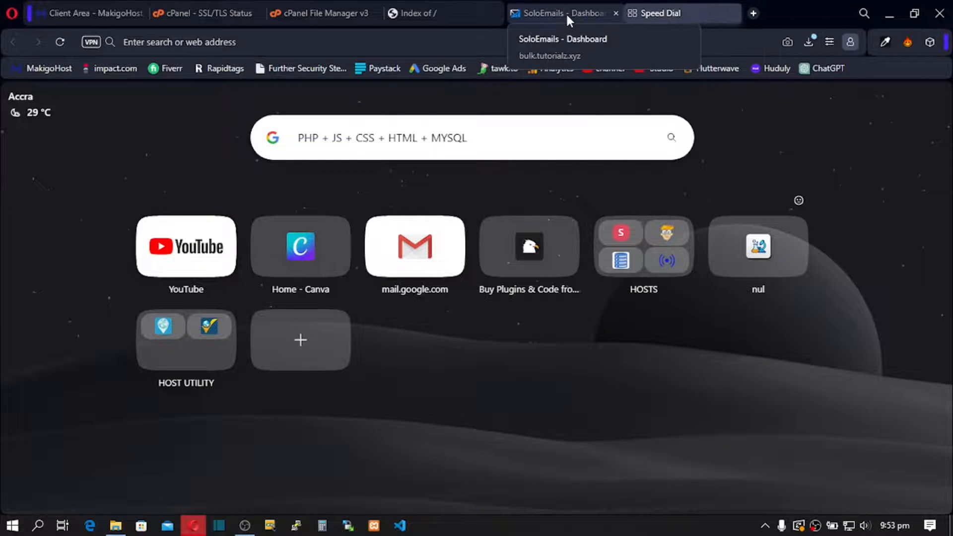
pyautogui.click(543, 14)
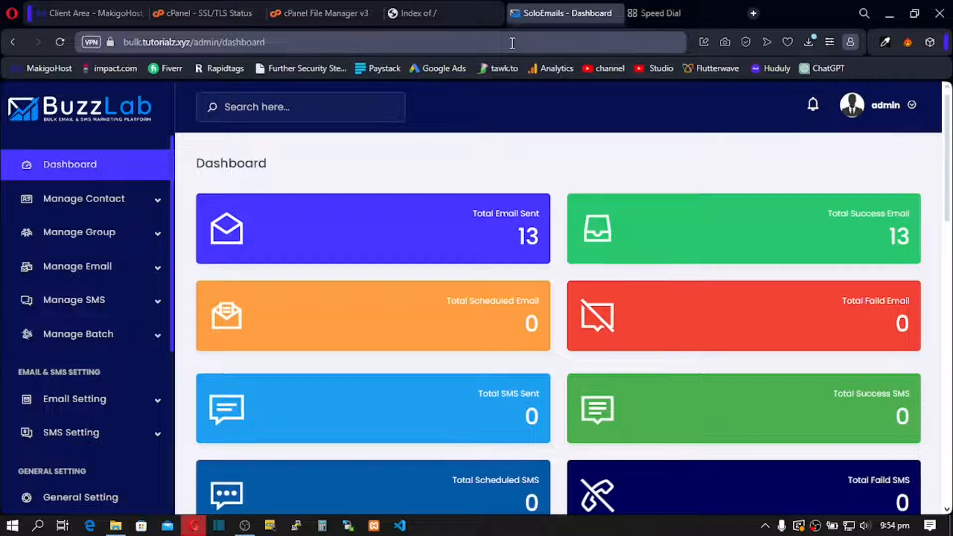
pyautogui.click(305, 7)
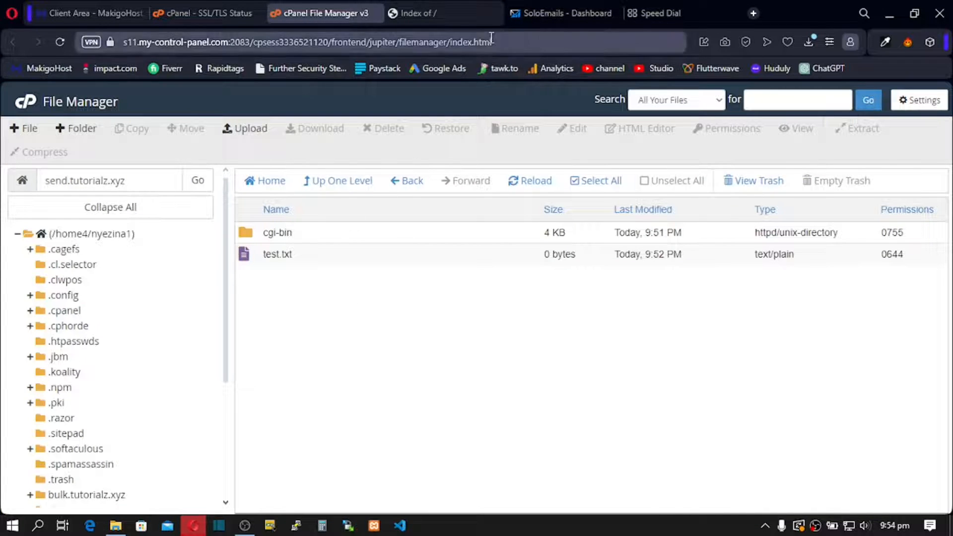
pyautogui.click(421, 8)
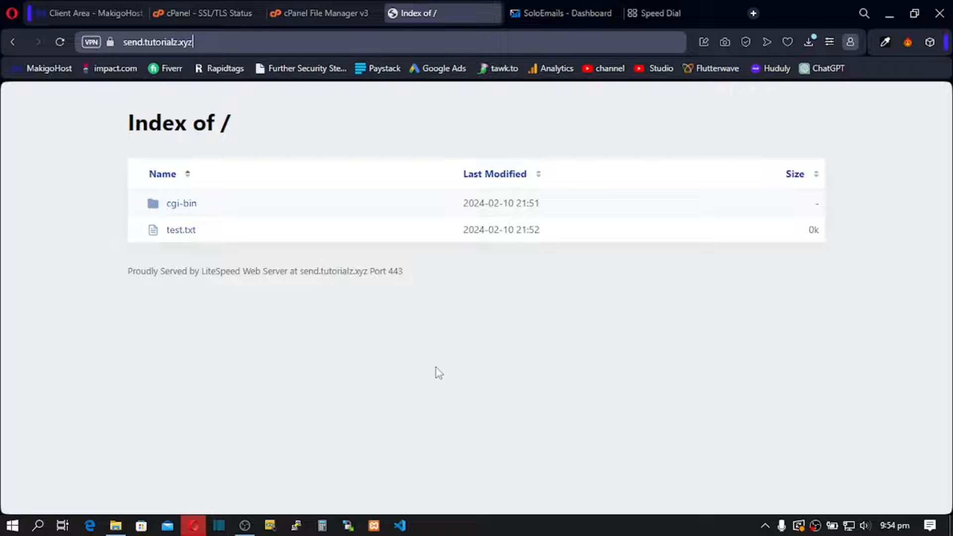
# Switch to the BuzzLab CodeCanyon page and highlight its $39 licence price
pyautogui.click(664, 14)
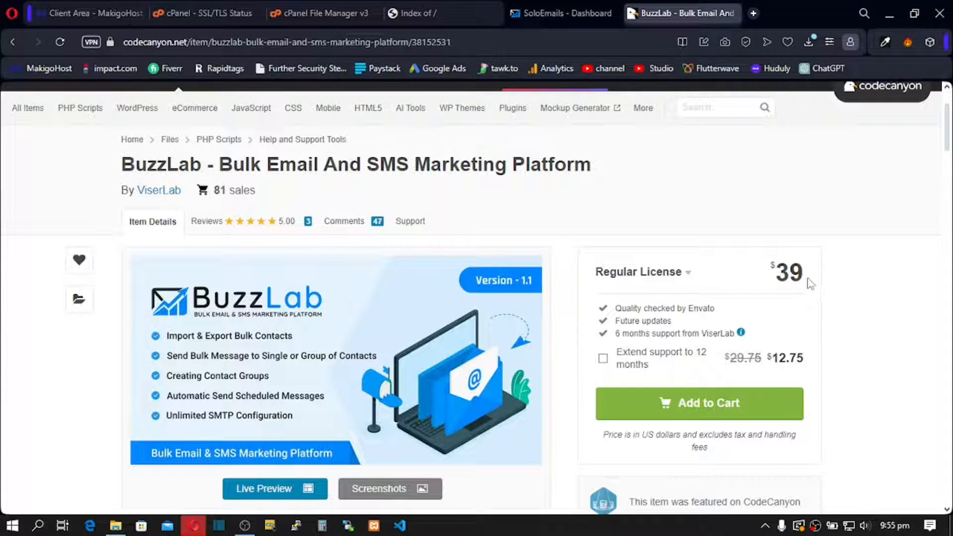
pyautogui.moveTo(810, 283); pyautogui.dragTo(748, 274)
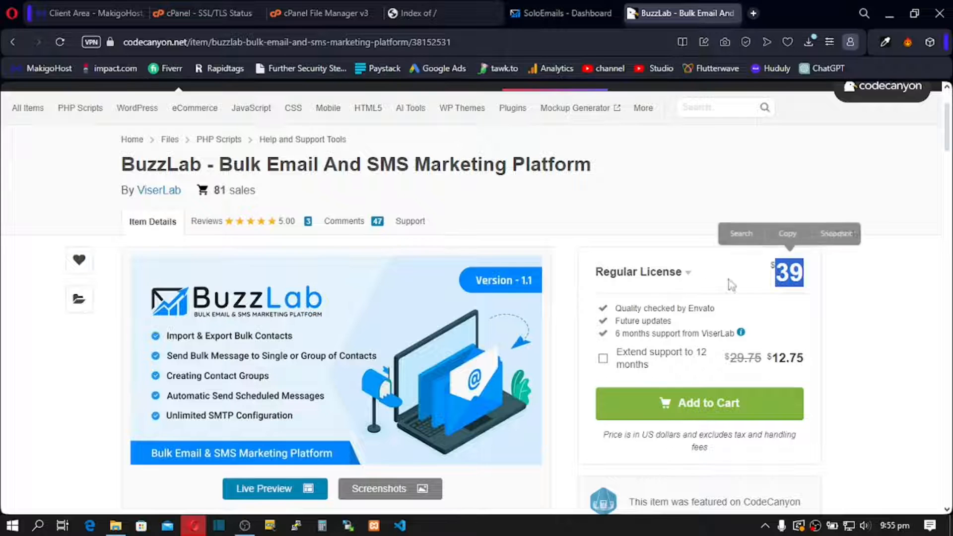
pyautogui.click(692, 238)
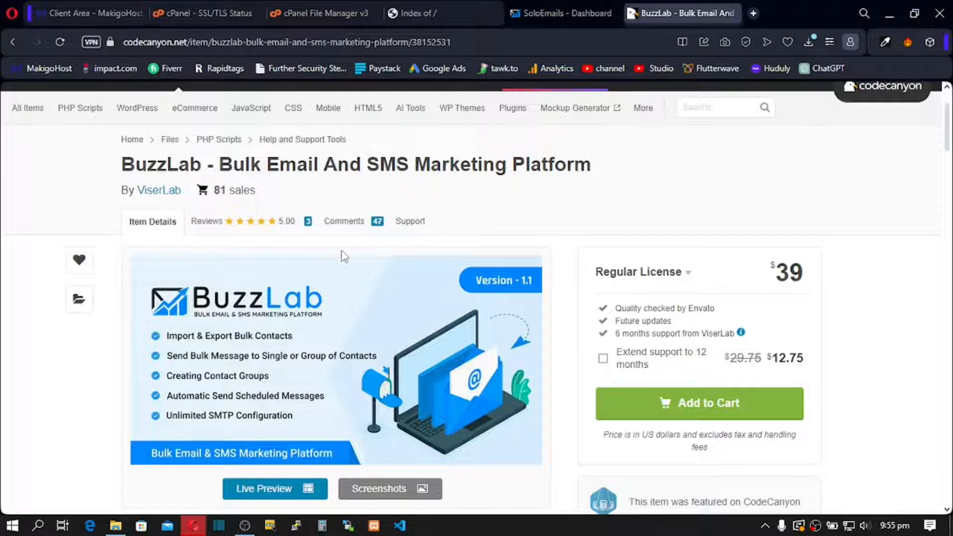
# Scroll through BuzzLab's description, features and changelog, then back to the top
pyautogui.scroll(-8, 342, 253)
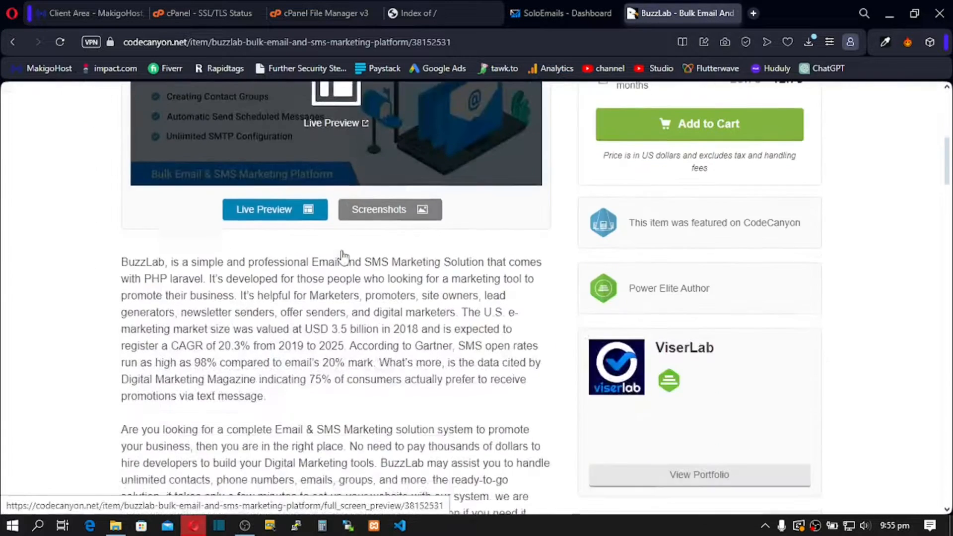
pyautogui.scroll(1, 343, 250)
pyautogui.scroll(-7, 342, 253)
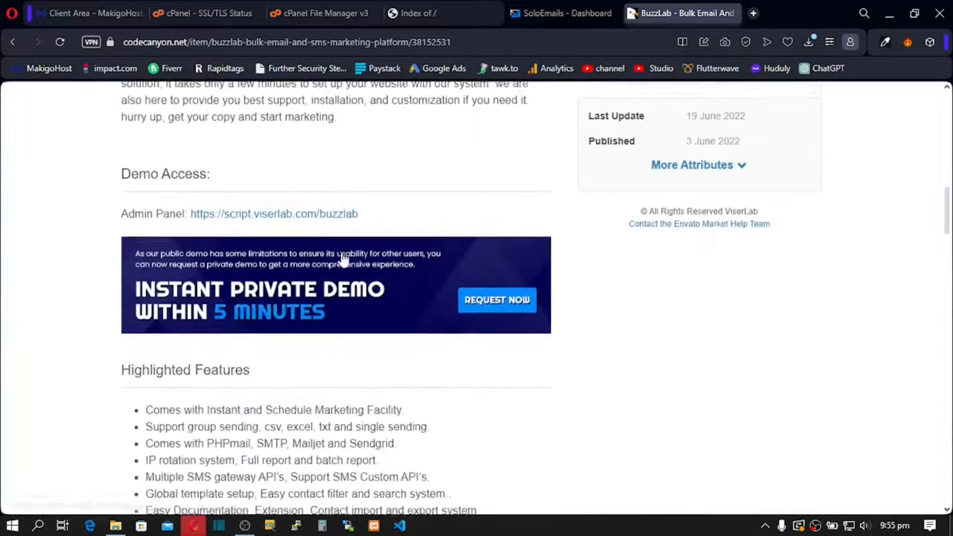
pyautogui.scroll(-7, 343, 258)
pyautogui.scroll(8, 348, 257)
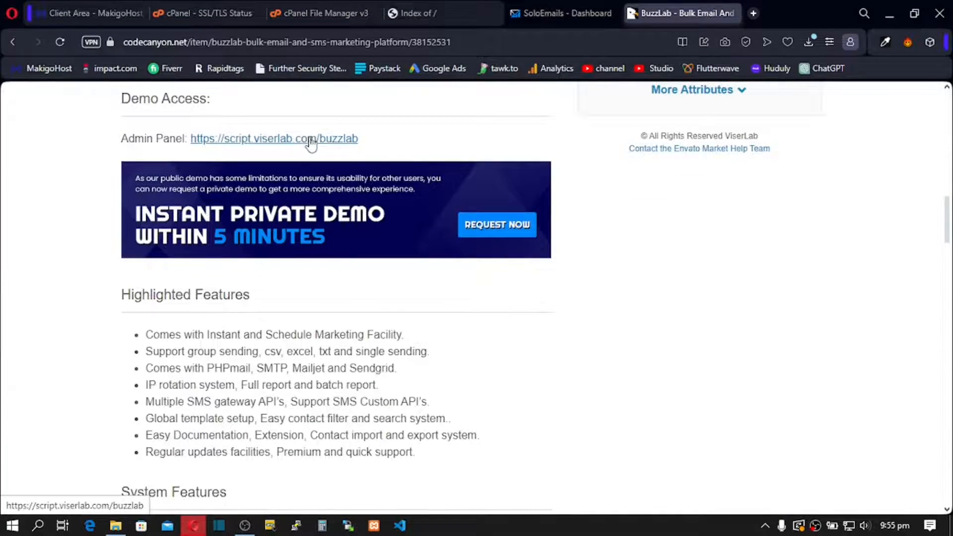
pyautogui.scroll(-10, 311, 148)
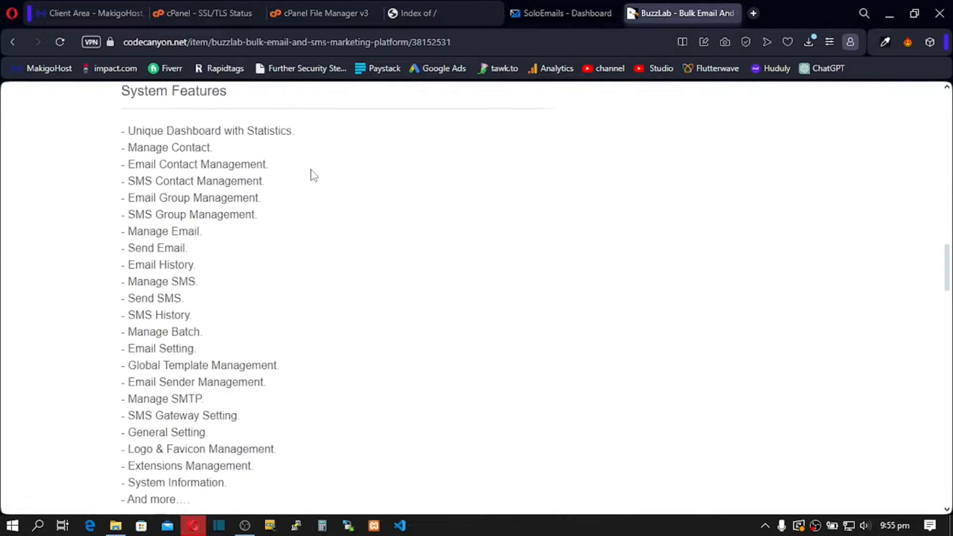
pyautogui.scroll(-14, 314, 179)
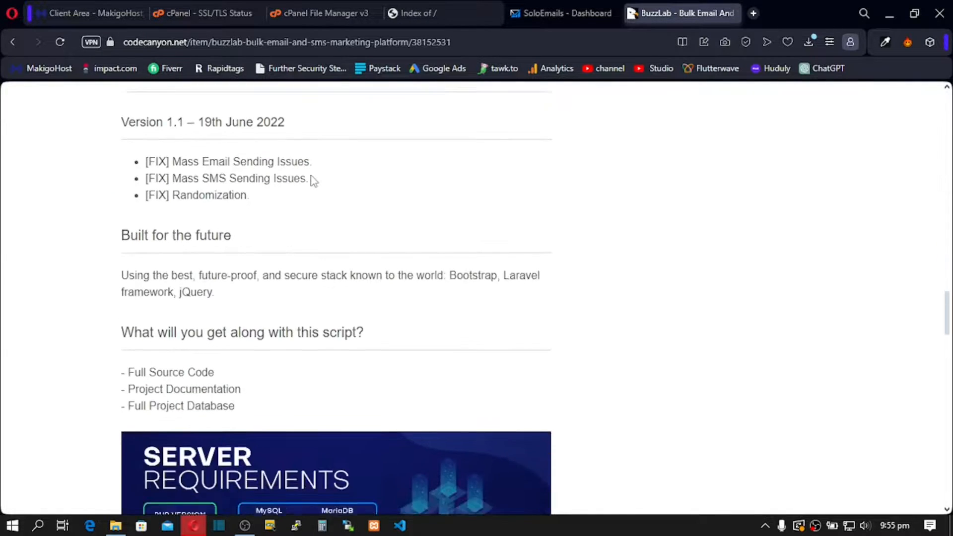
pyautogui.scroll(-9, 322, 233)
pyautogui.scroll(15, 326, 250)
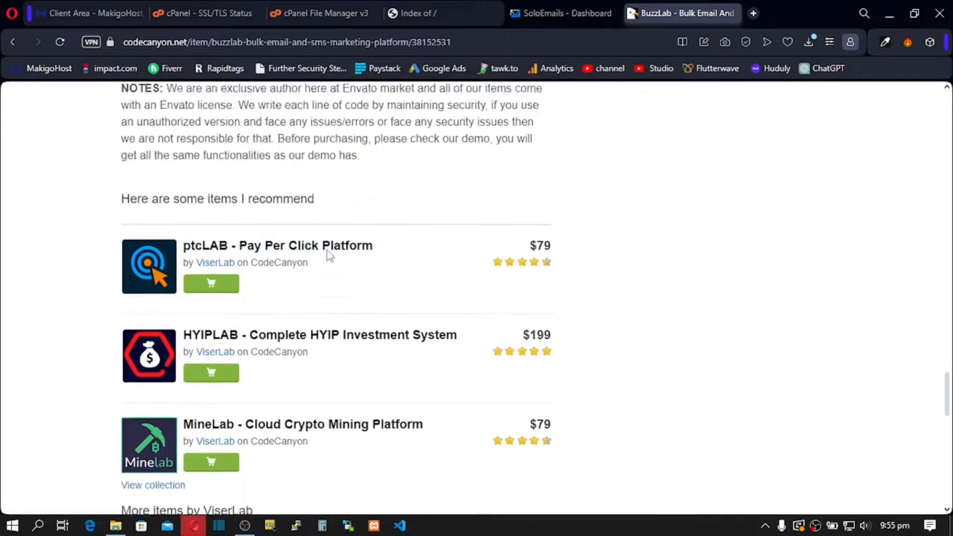
pyautogui.scroll(20, 326, 250)
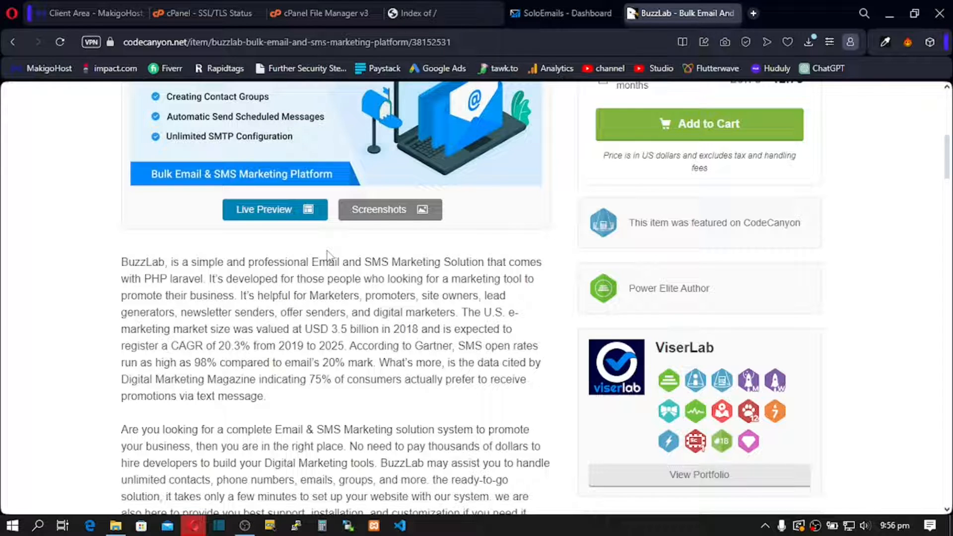
pyautogui.scroll(5, 437, 246)
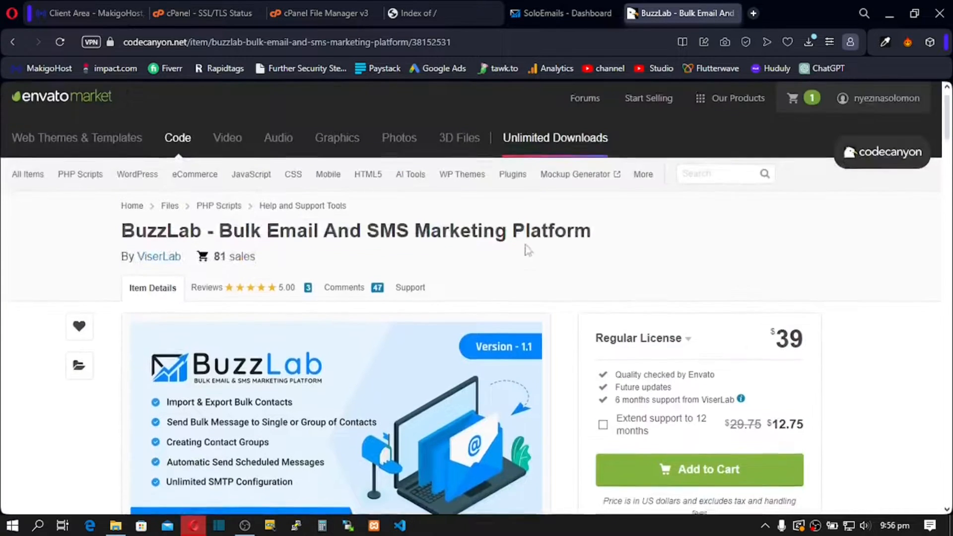
pyautogui.scroll(-1, 662, 340)
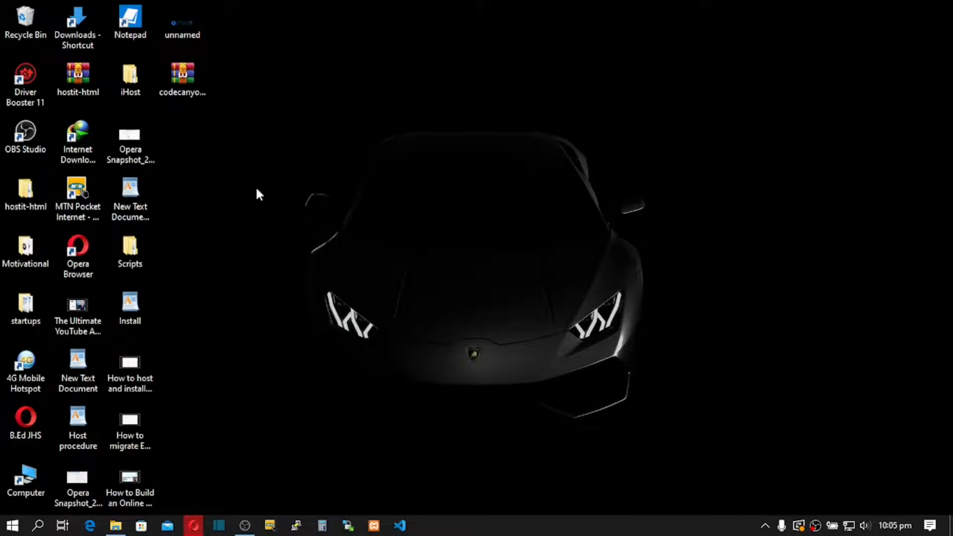
# Extract the desktop codecanyon ZIP with WinRAR's Extract files to the default destination, then return to Opera
pyautogui.click(191, 88)
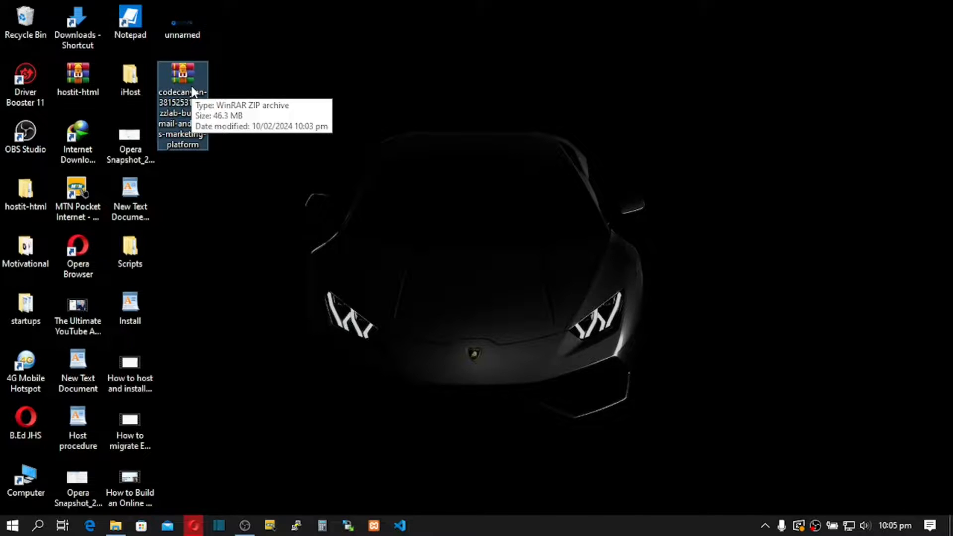
pyautogui.rightClick(192, 87)
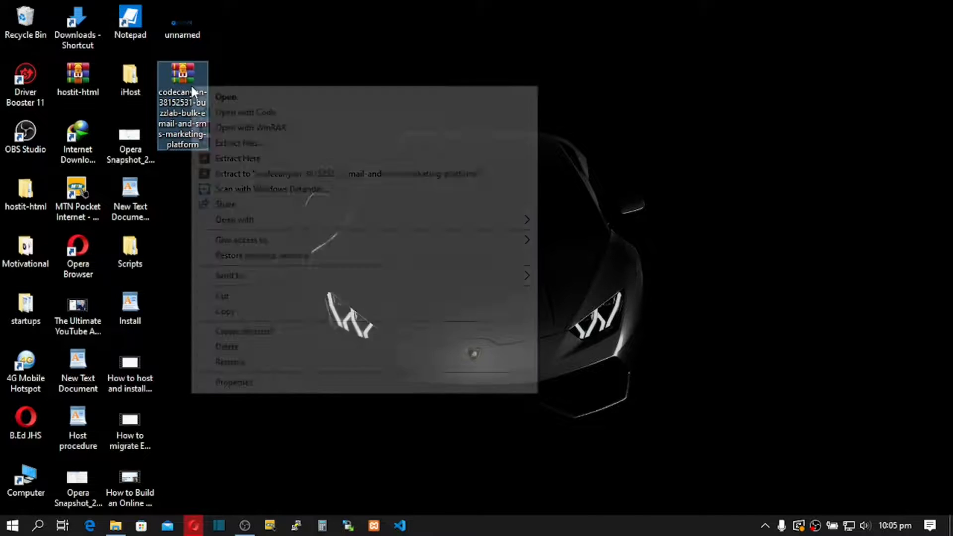
pyautogui.click(232, 144)
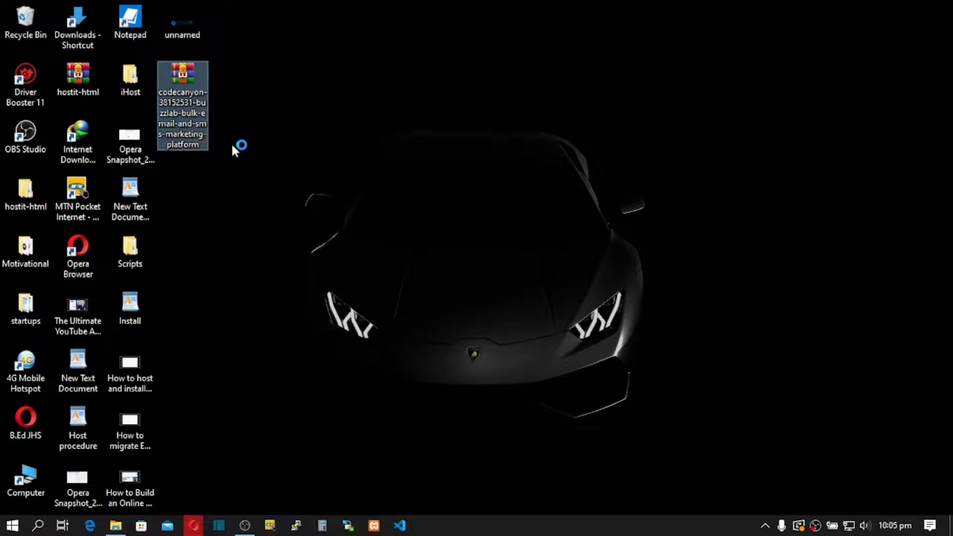
pyautogui.click(516, 417)
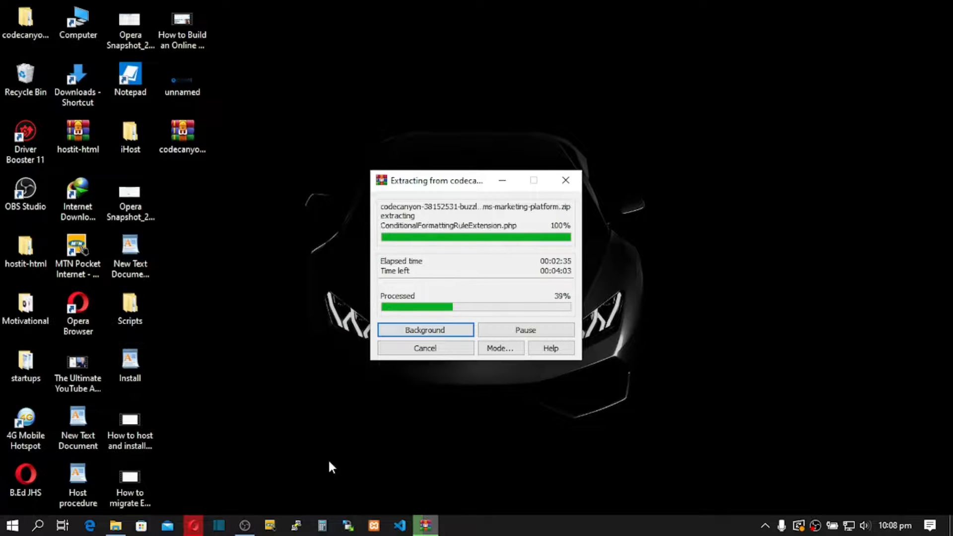
pyautogui.click(196, 525)
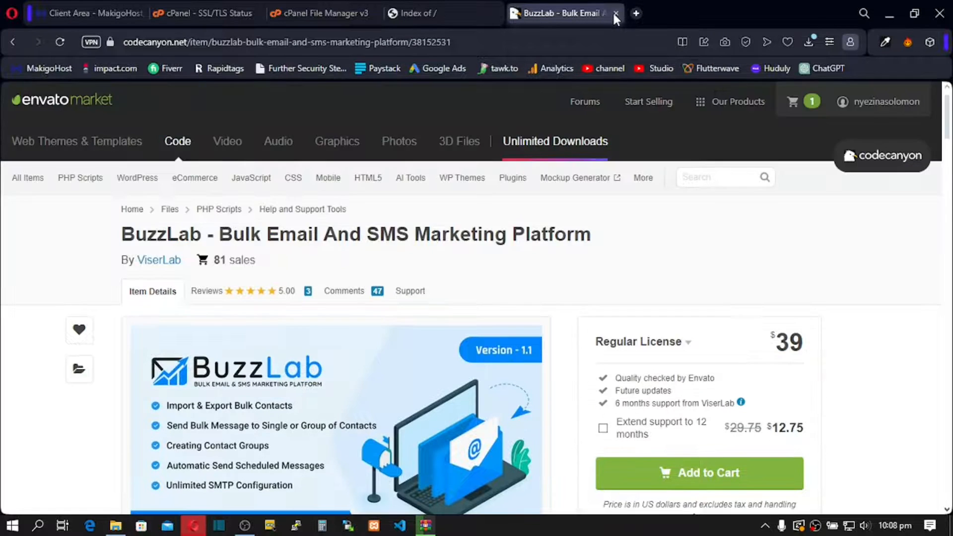
# Close the BuzzLab tab and open cPanel's MySQL Databases tool by searching 'db'
pyautogui.click(616, 13)
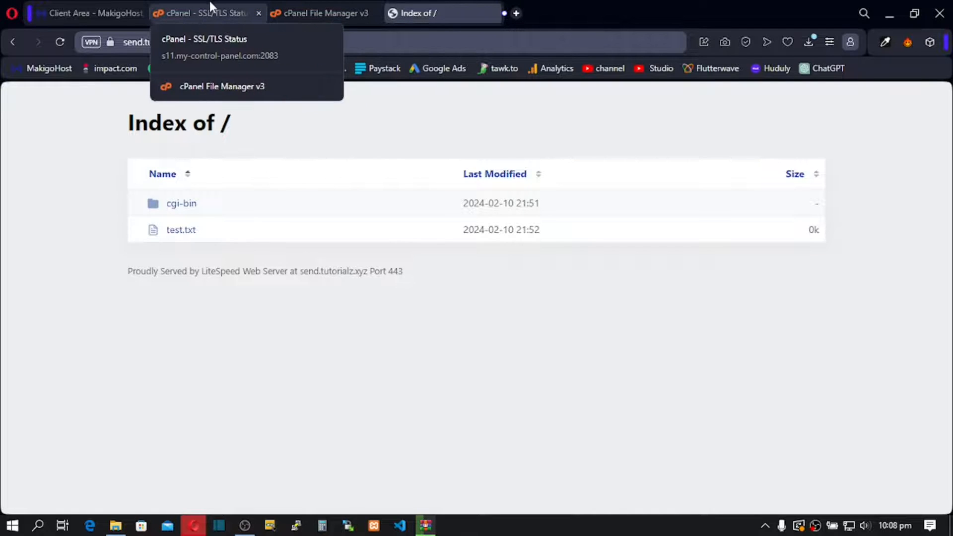
pyautogui.click(207, 13)
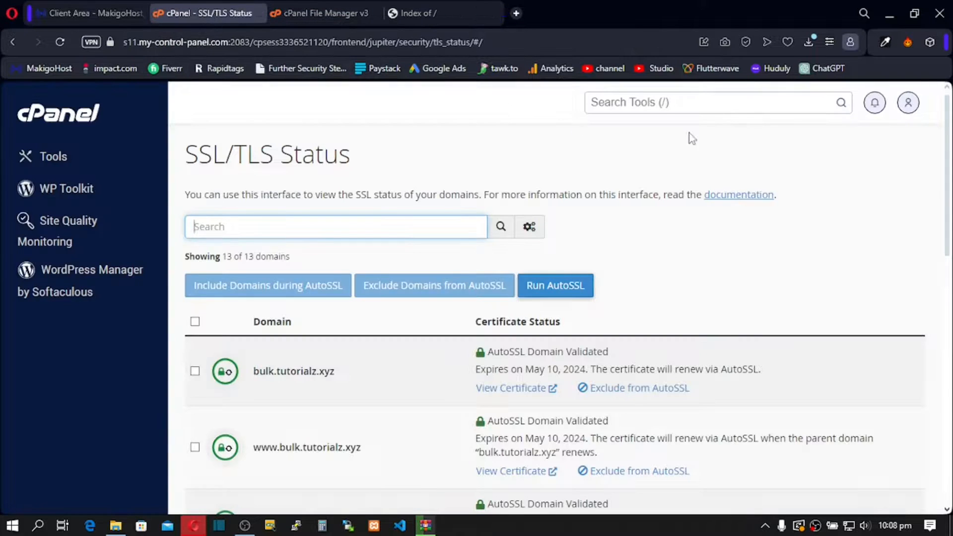
pyautogui.click(601, 101)
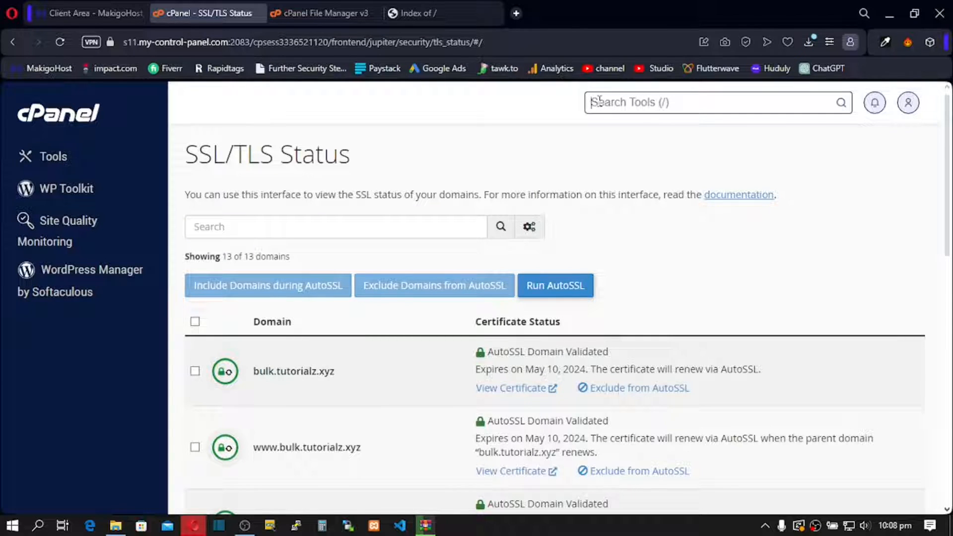
pyautogui.write('db')
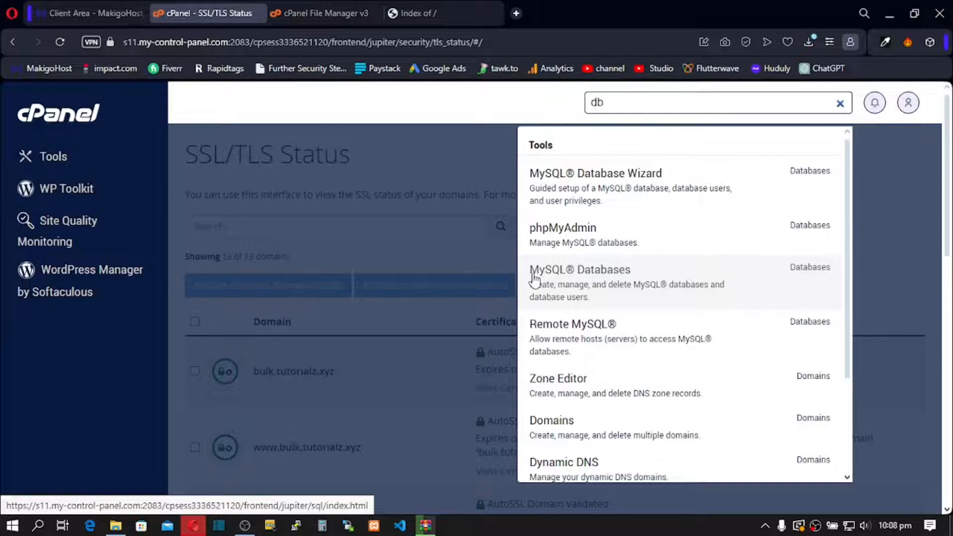
pyautogui.click(548, 287)
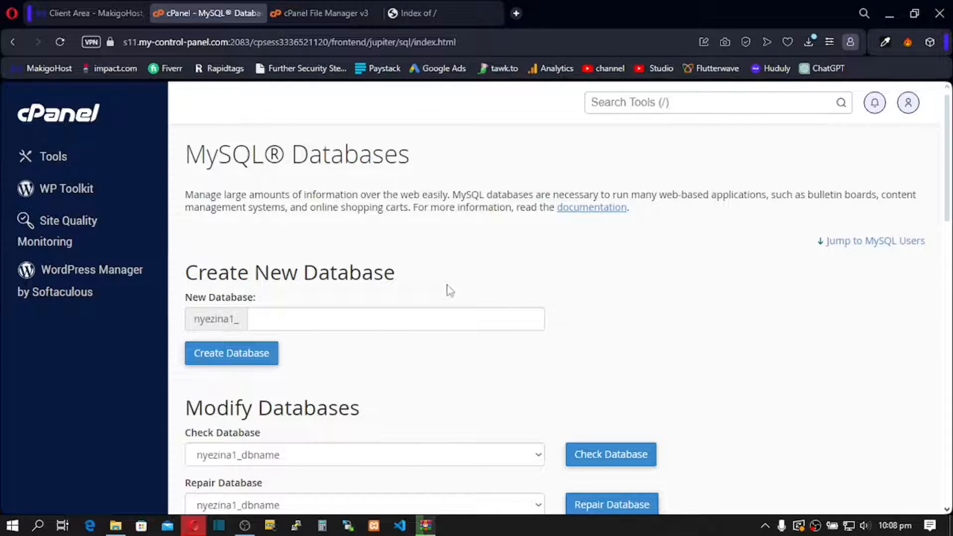
# Create the MySQL database bulkdb (nyezina1_bulkdb) and go back to the overview
pyautogui.click(381, 320)
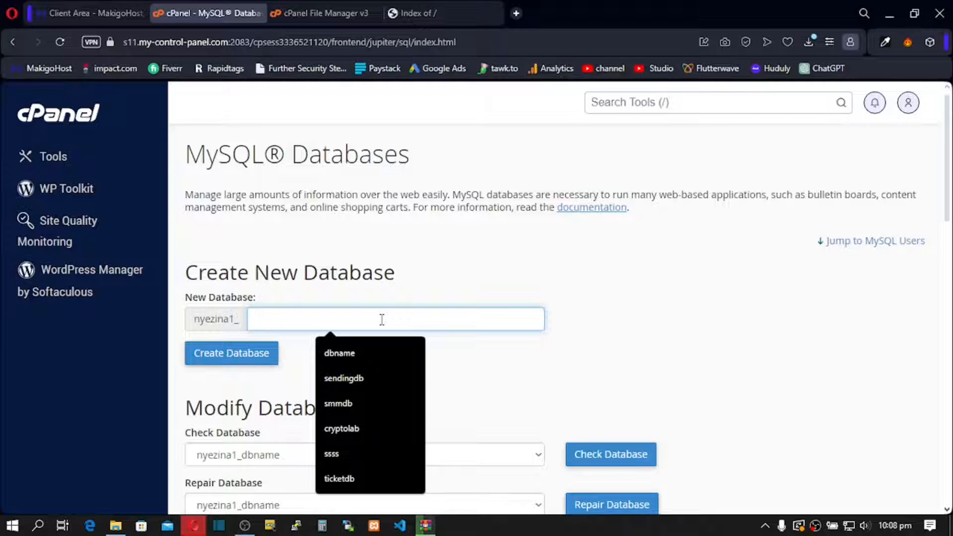
pyautogui.write('bu')
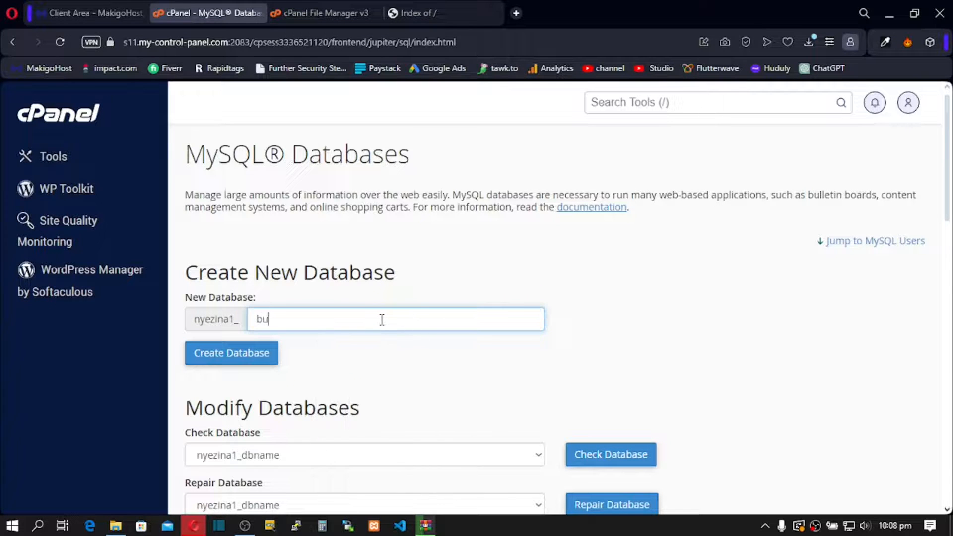
pyautogui.write('lkdb')
pyautogui.click(228, 361)
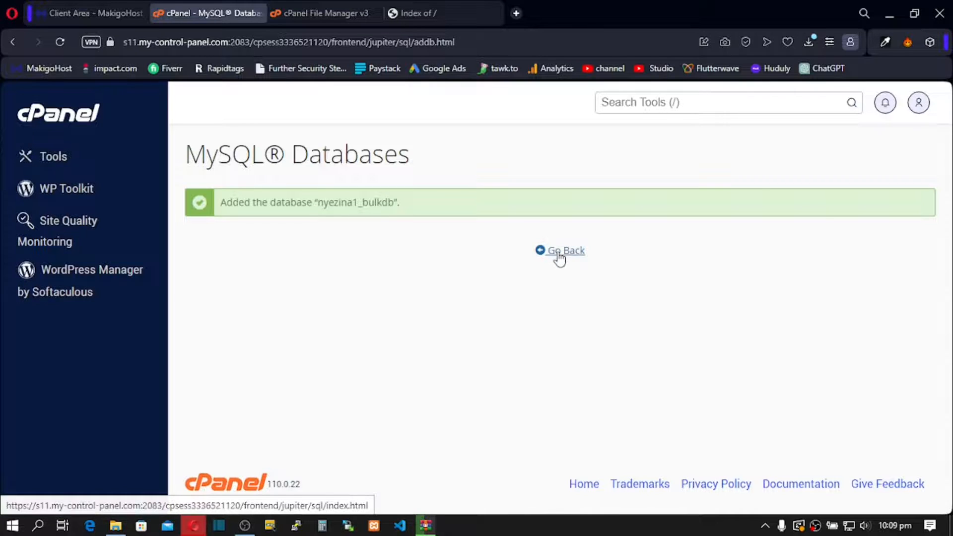
pyautogui.click(570, 253)
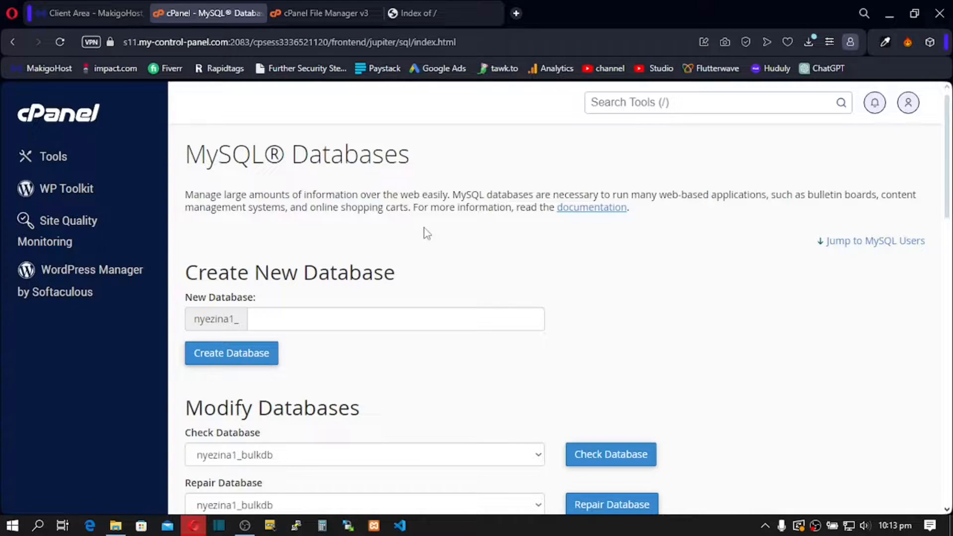
# Enter bulkuser as the new MySQL user's name
pyautogui.scroll(-2, 424, 259)
pyautogui.scroll(-10, 426, 259)
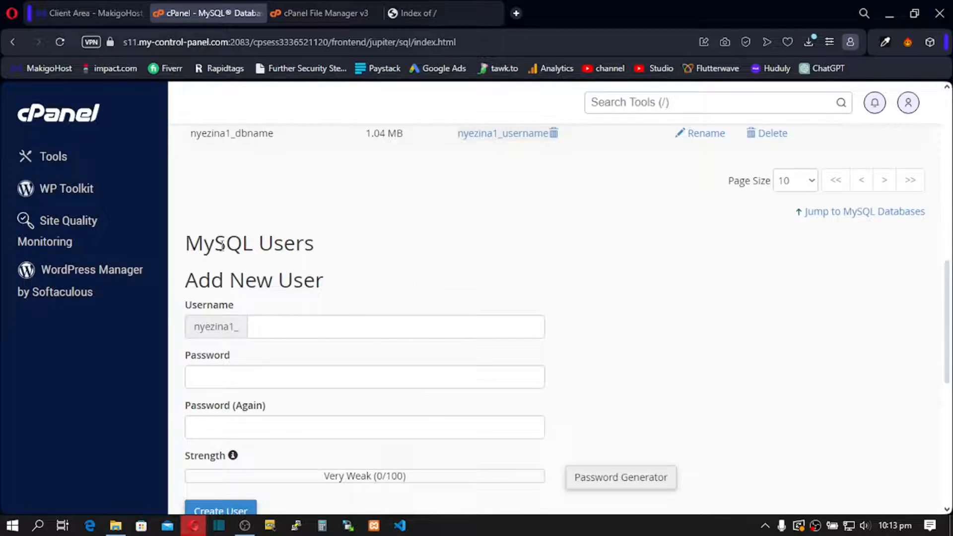
pyautogui.click(262, 328)
pyautogui.write('bulk')
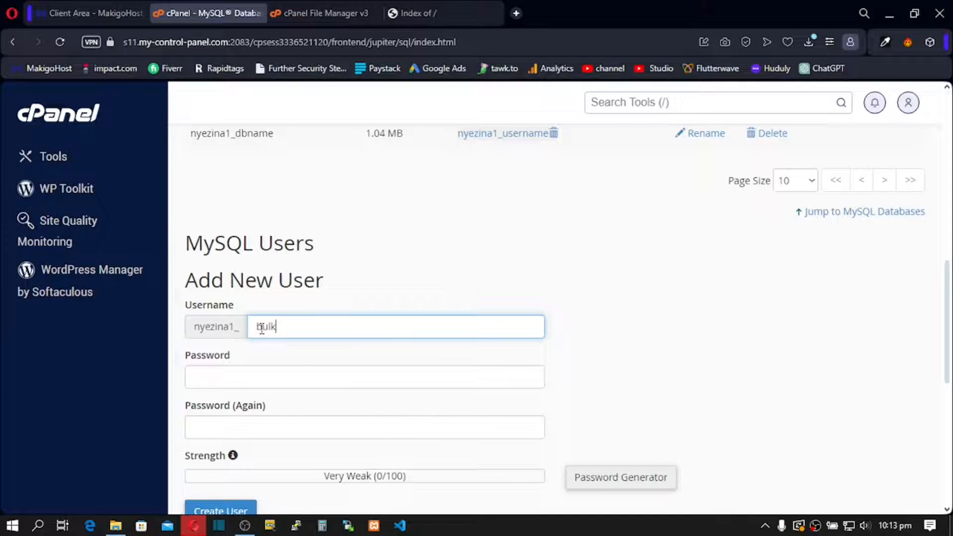
pyautogui.write('user')
# Generate and copy a very strong password, apply it, and create the user
pyautogui.scroll(-3, 263, 328)
pyautogui.click(617, 347)
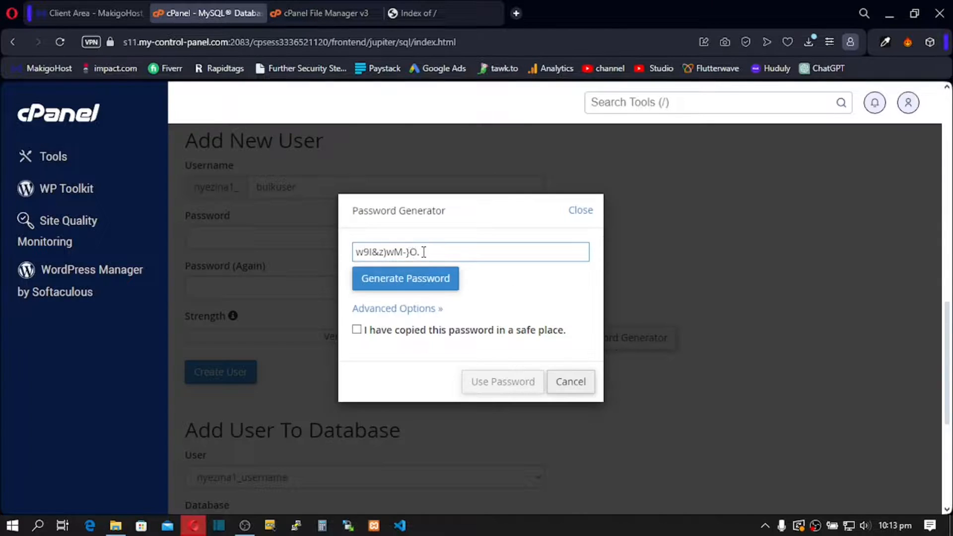
pyautogui.click(409, 280)
pyautogui.doubleClick(426, 251)
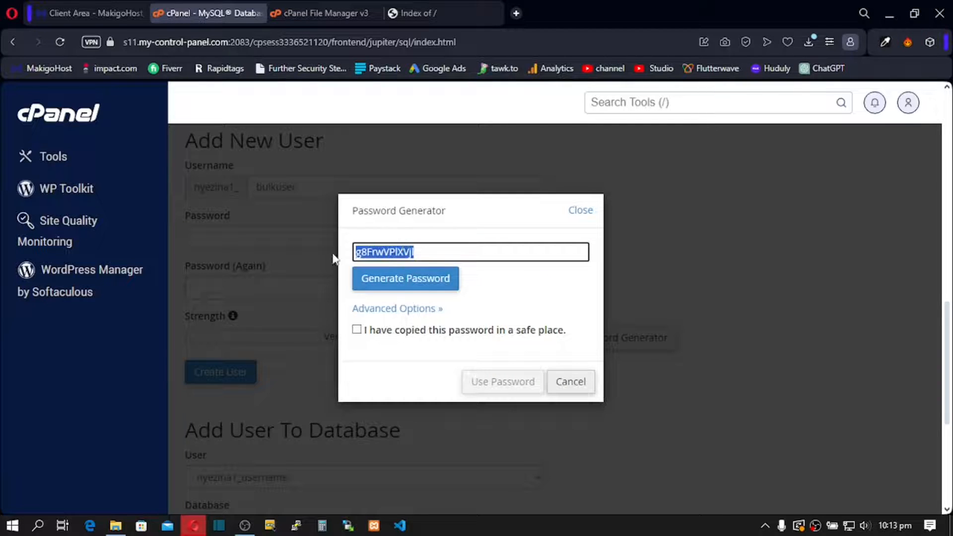
pyautogui.rightClick(392, 253)
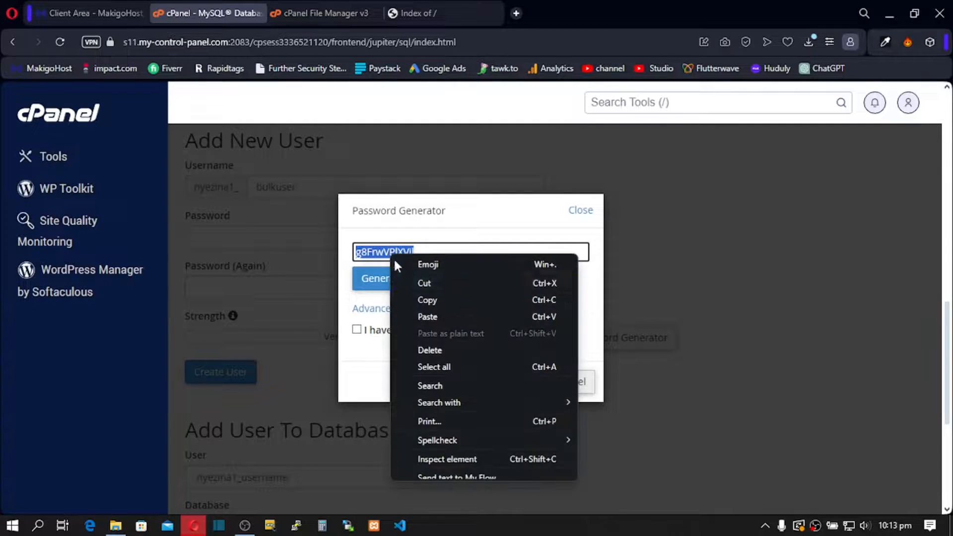
pyautogui.click(421, 300)
pyautogui.click(357, 330)
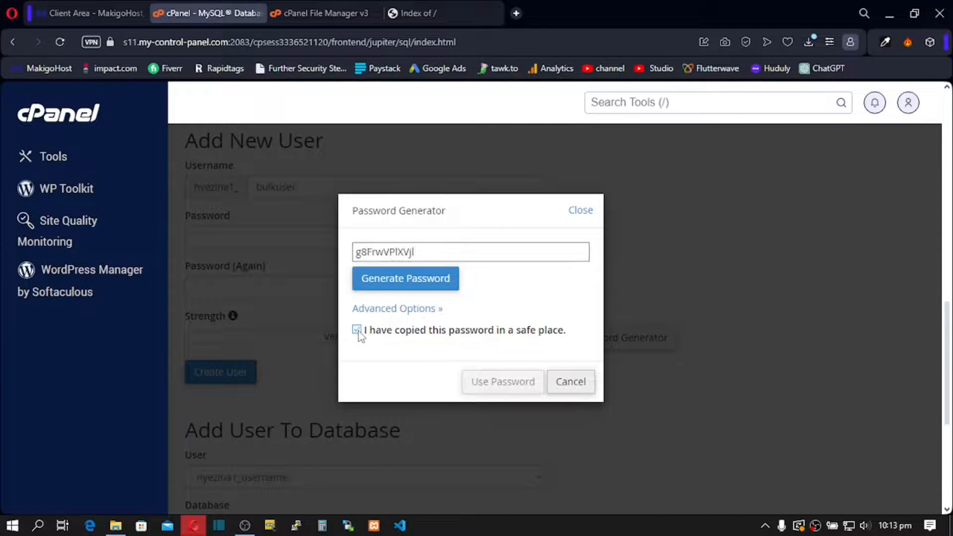
pyautogui.click(501, 382)
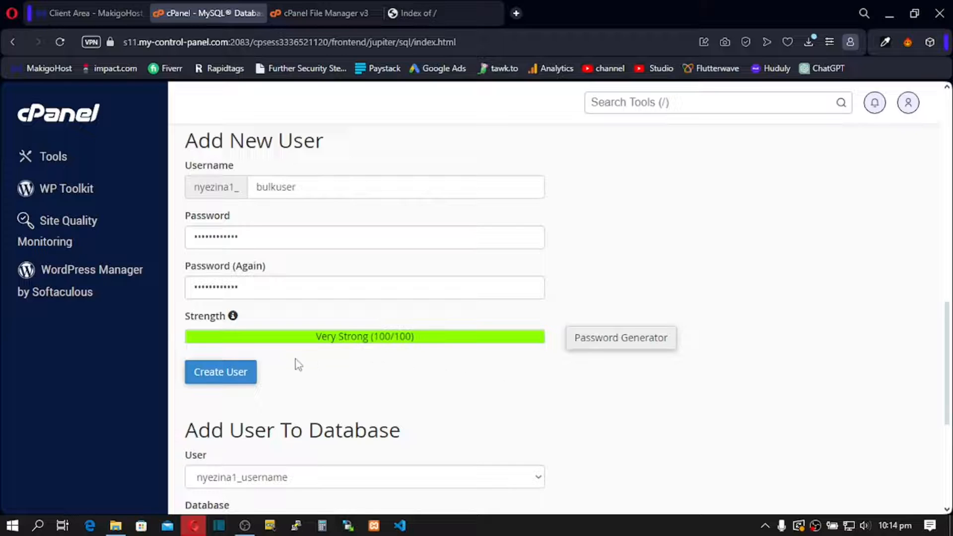
pyautogui.click(209, 378)
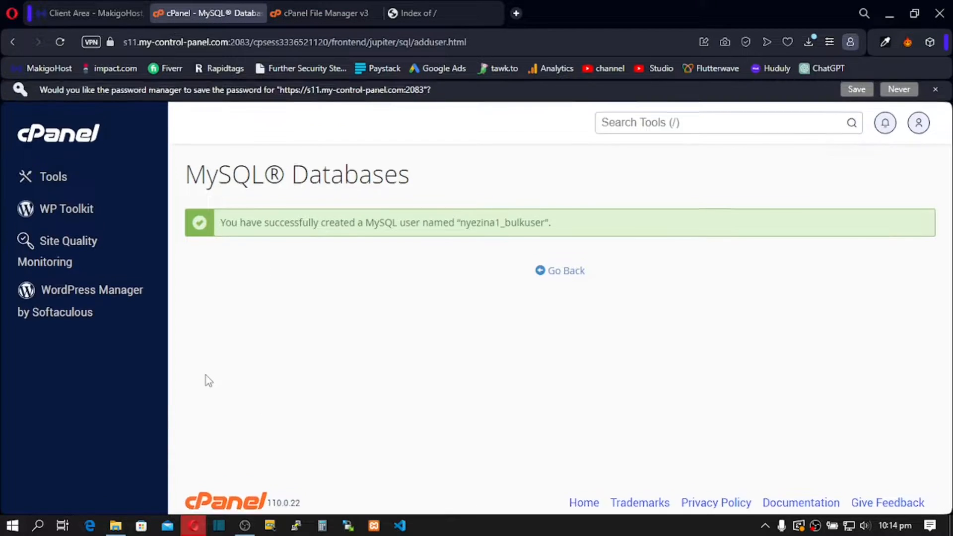
# Back on MySQL Databases, add user bulkuser to database bulkdb
pyautogui.click(516, 13)
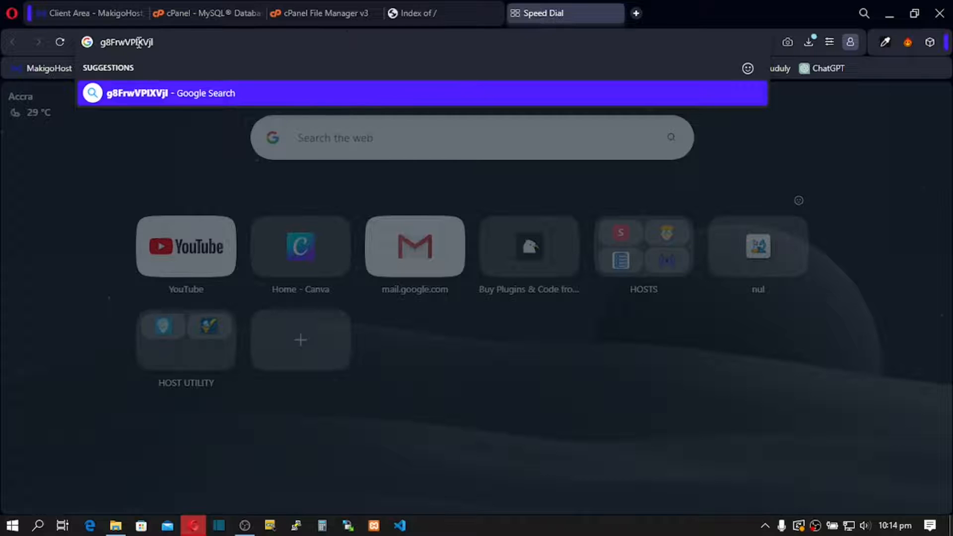
pyautogui.click(217, 13)
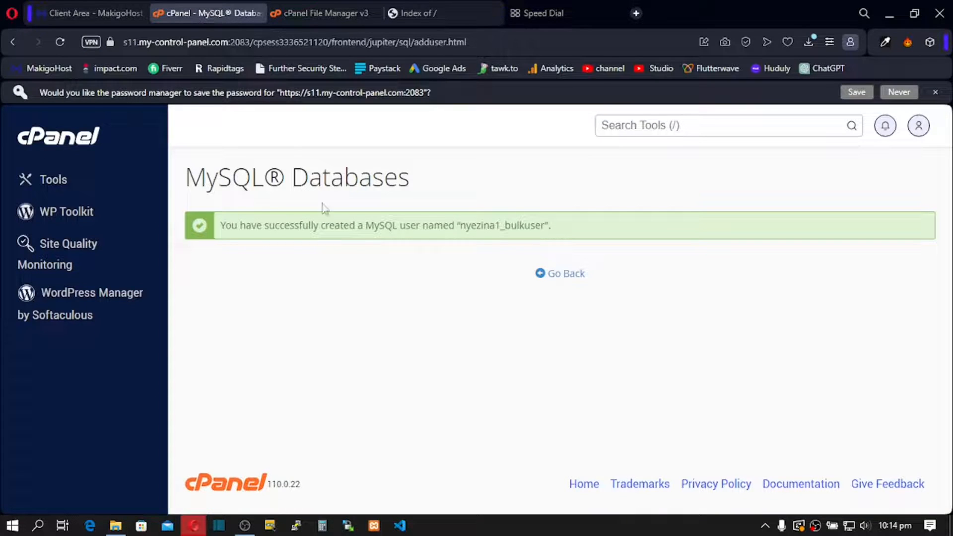
pyautogui.click(561, 276)
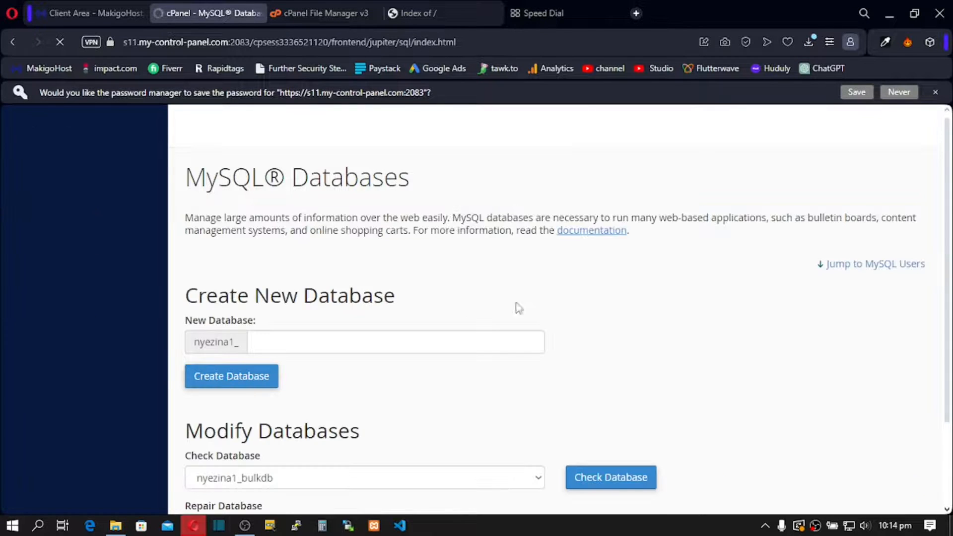
pyautogui.scroll(-8, 468, 326)
pyautogui.scroll(-10, 469, 332)
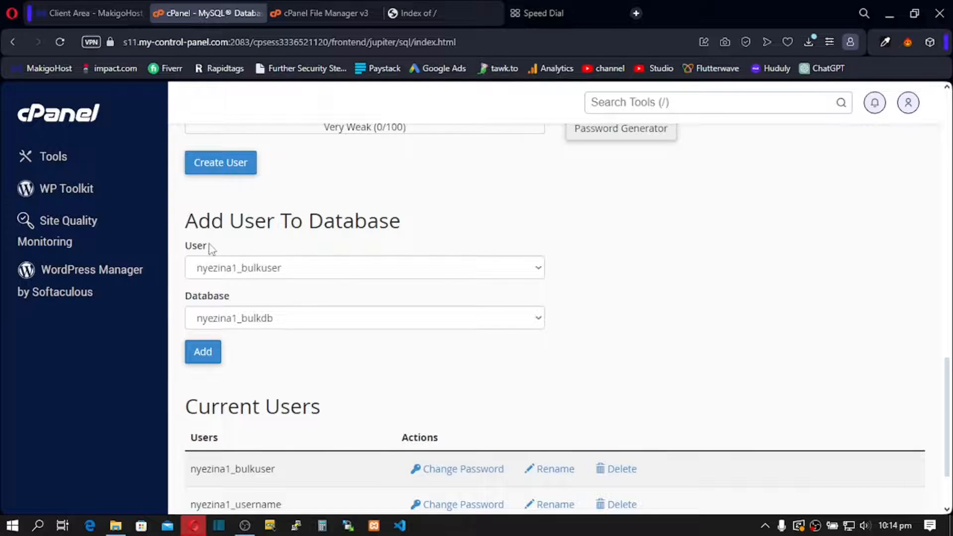
pyautogui.click(542, 270)
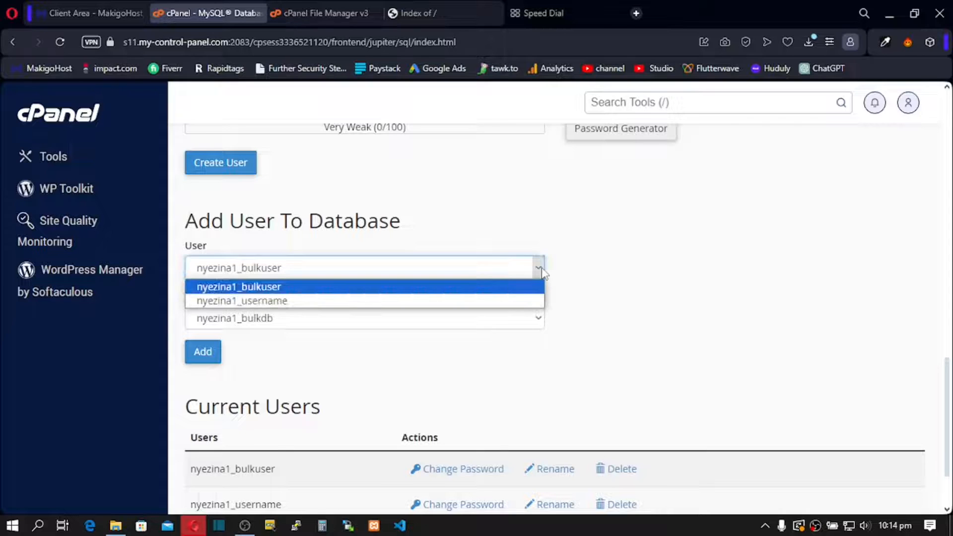
pyautogui.click(460, 288)
pyautogui.click(539, 318)
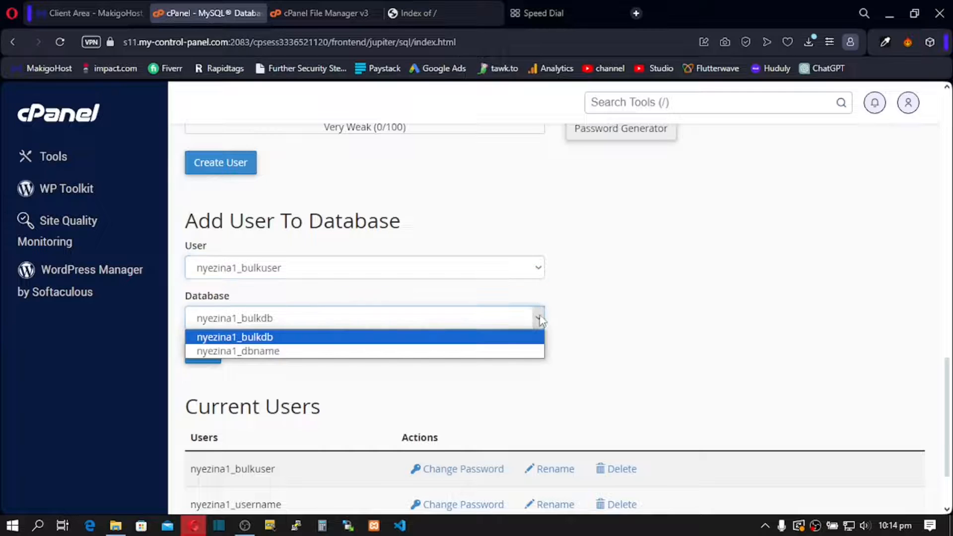
pyautogui.click(281, 335)
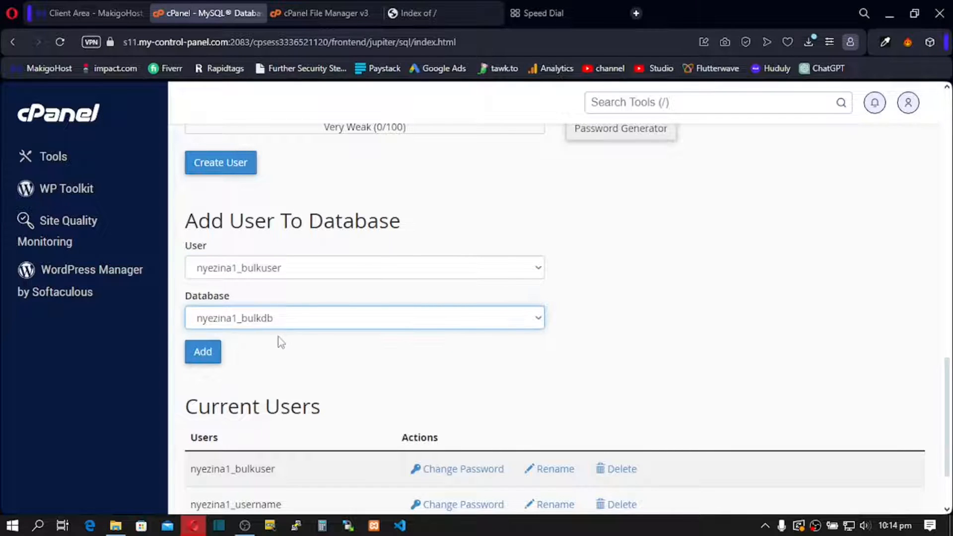
pyautogui.click(197, 359)
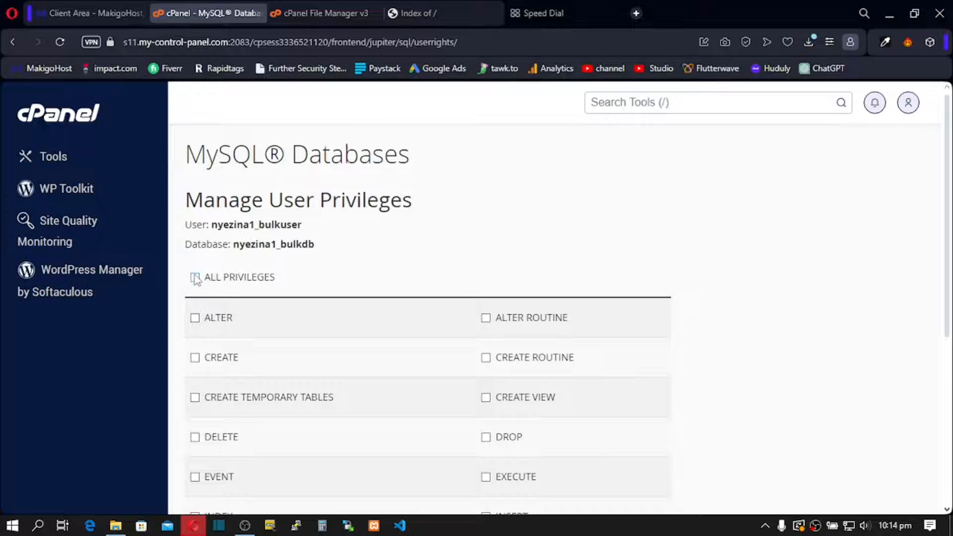
# Grant bulkuser ALL PRIVILEGES on bulkdb and save the changes
pyautogui.click(195, 277)
pyautogui.scroll(-2, 295, 285)
pyautogui.scroll(-4, 299, 294)
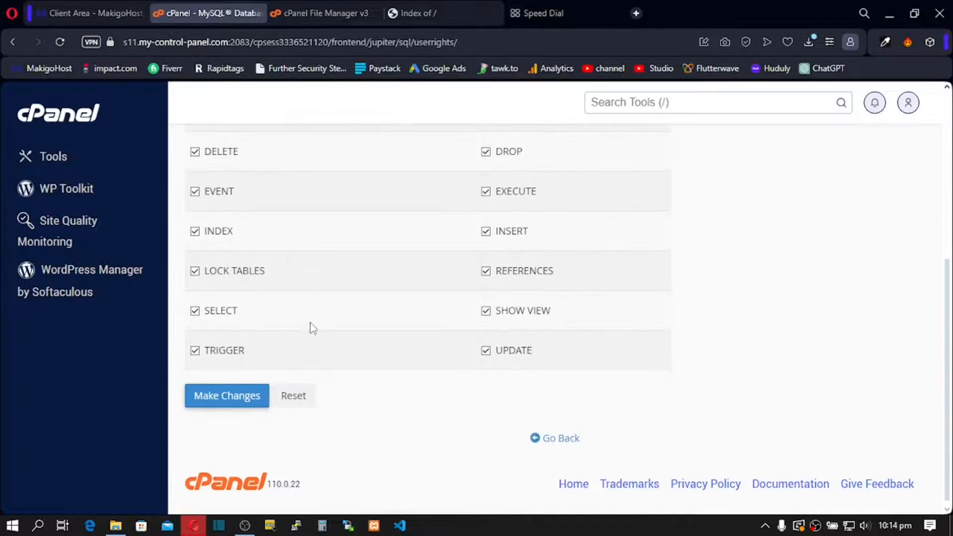
pyautogui.click(228, 395)
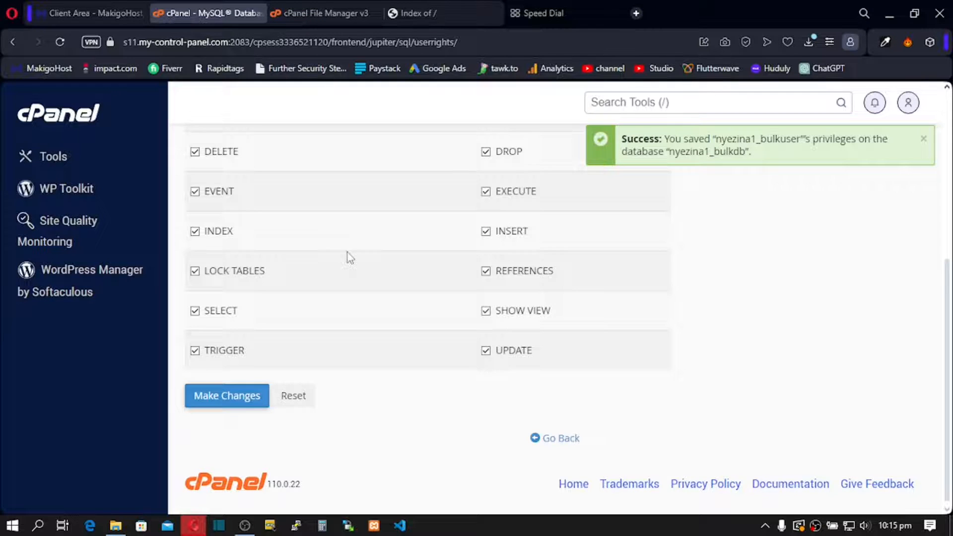
pyautogui.scroll(5, 350, 257)
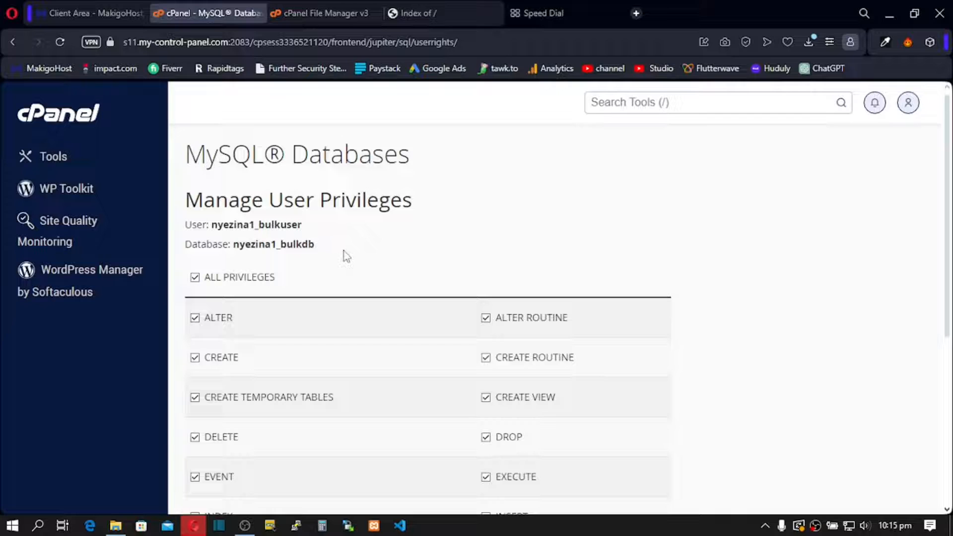
pyautogui.click(327, 17)
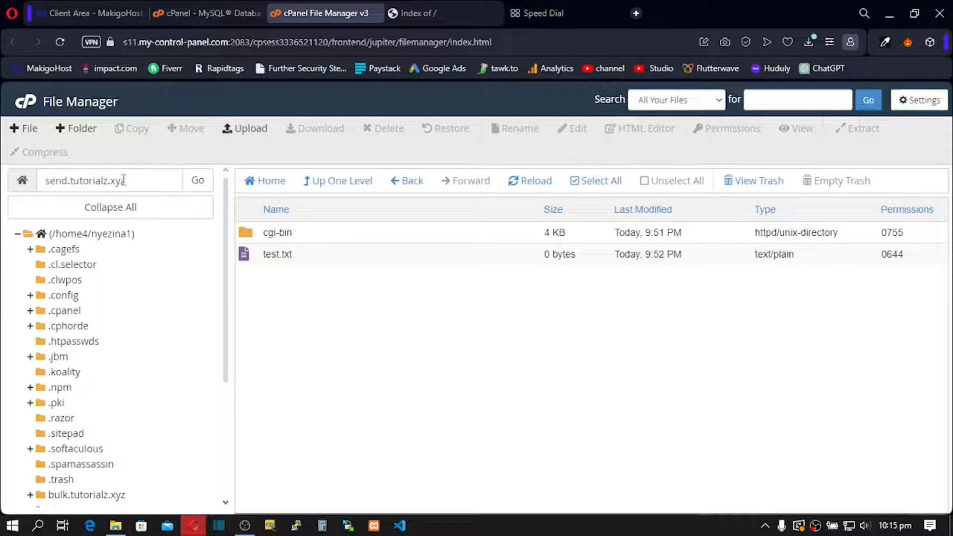
# Navigate File Manager to the send.tutorialz.xyz folder via the path box
pyautogui.moveTo(132, 184); pyautogui.dragTo(48, 182)
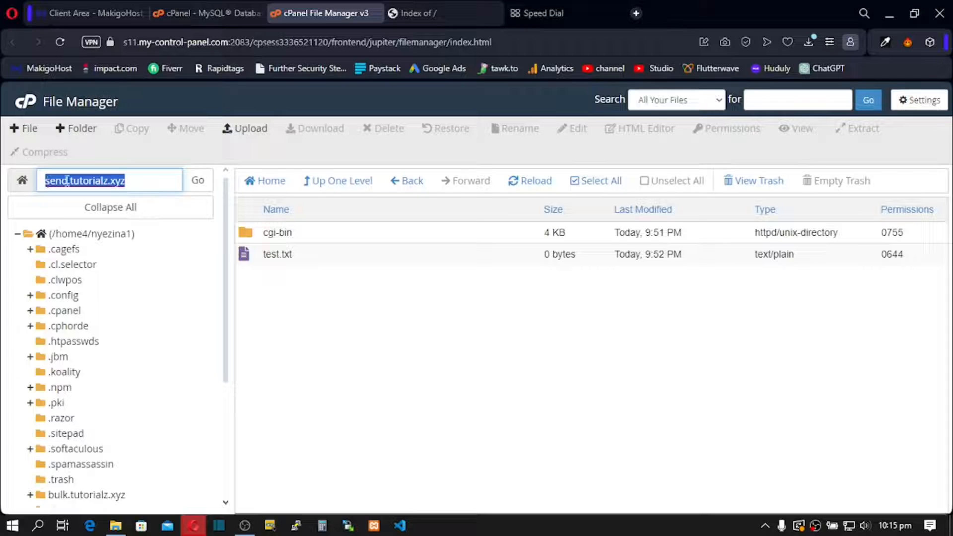
pyautogui.click(128, 186)
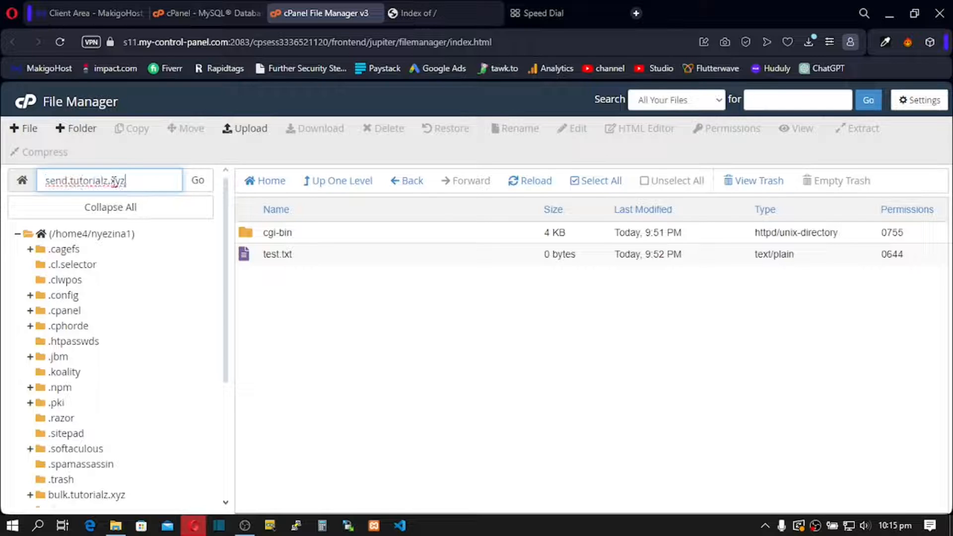
pyautogui.doubleClick(114, 181)
pyautogui.click(135, 181)
pyautogui.click(197, 184)
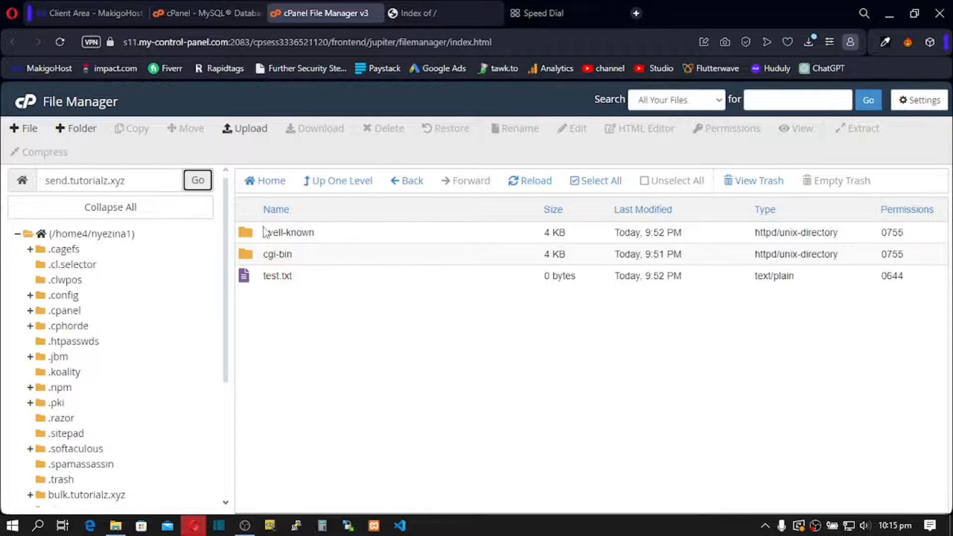
# Move test.txt from send.tutorialz.xyz to the trash
pyautogui.click(258, 279)
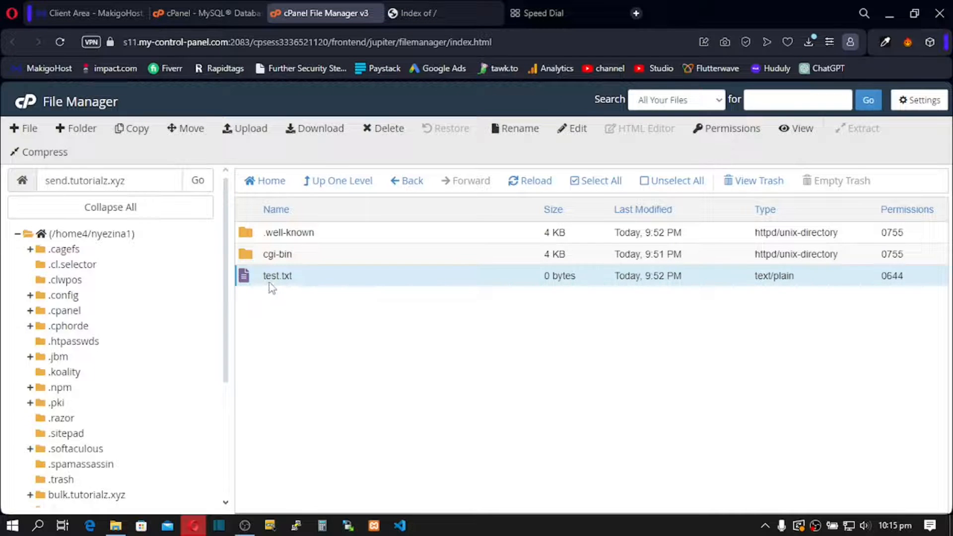
pyautogui.click(387, 129)
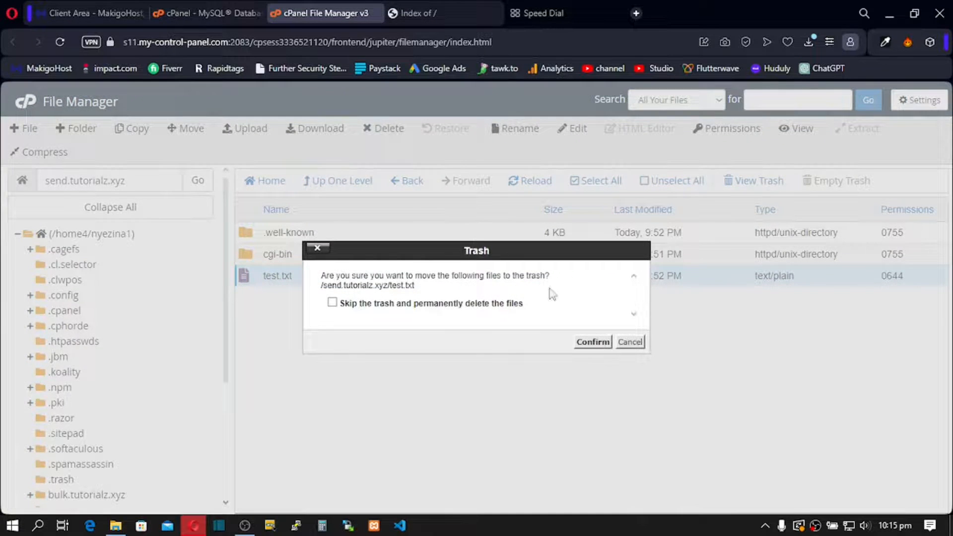
pyautogui.click(593, 342)
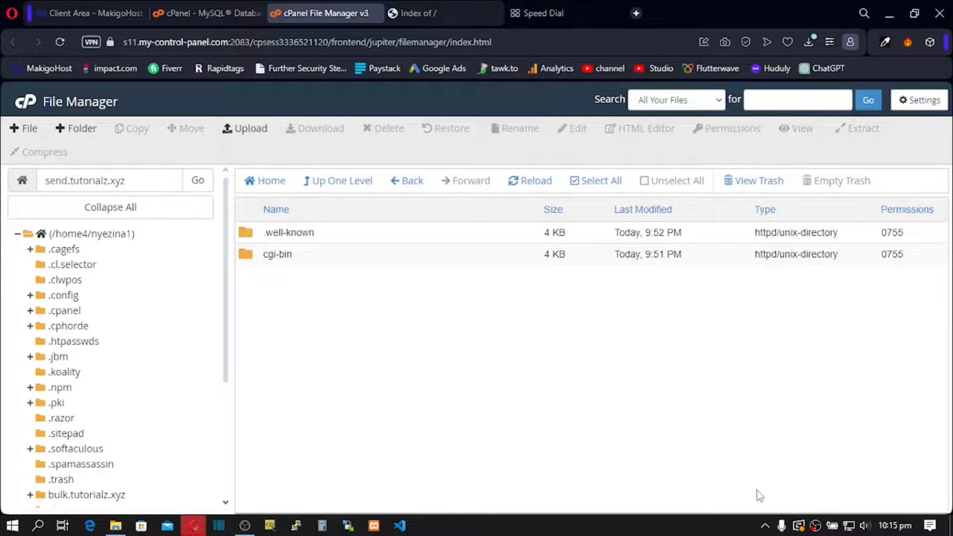
pyautogui.press('super+d')
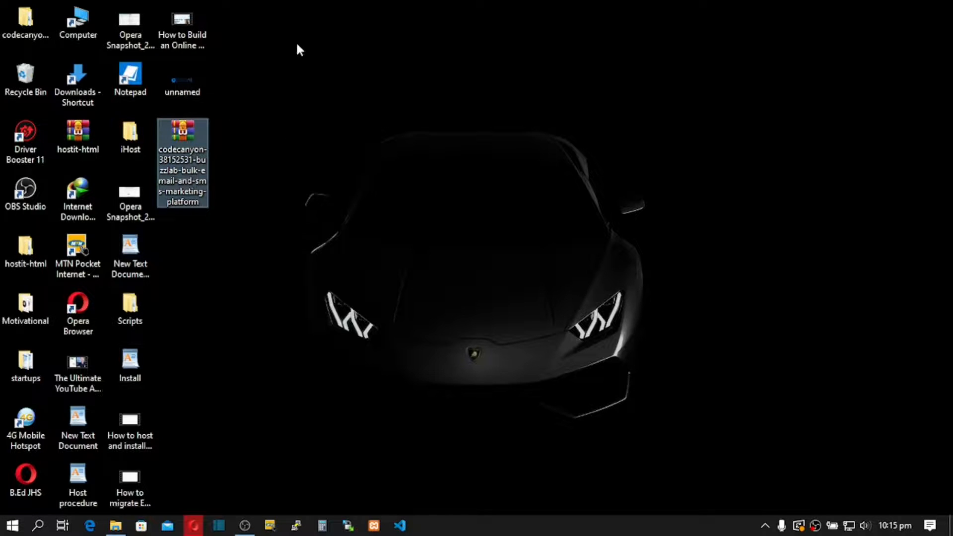
# Open the codecanyon folder maximized and enter the inner buzzlab platform folder
pyautogui.doubleClick(24, 31)
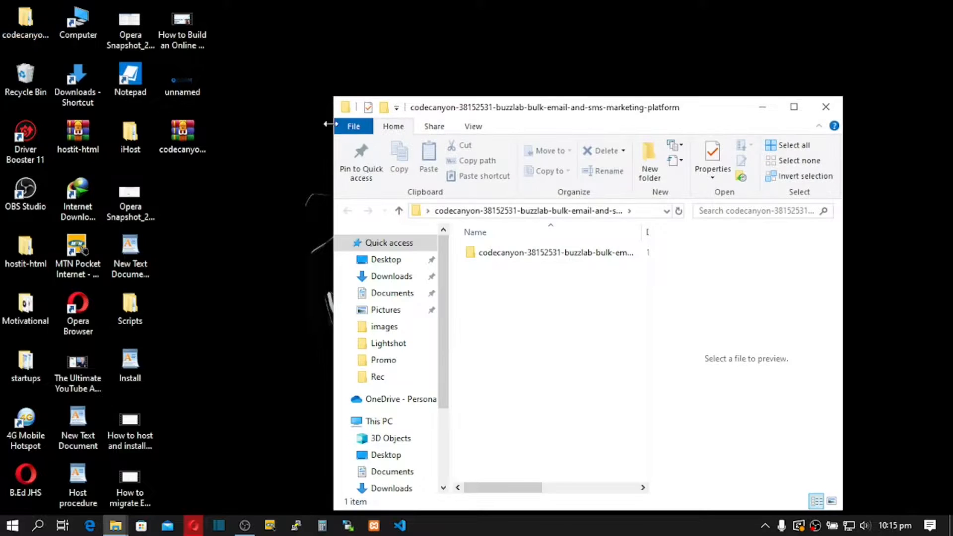
pyautogui.click(793, 107)
pyautogui.doubleClick(190, 152)
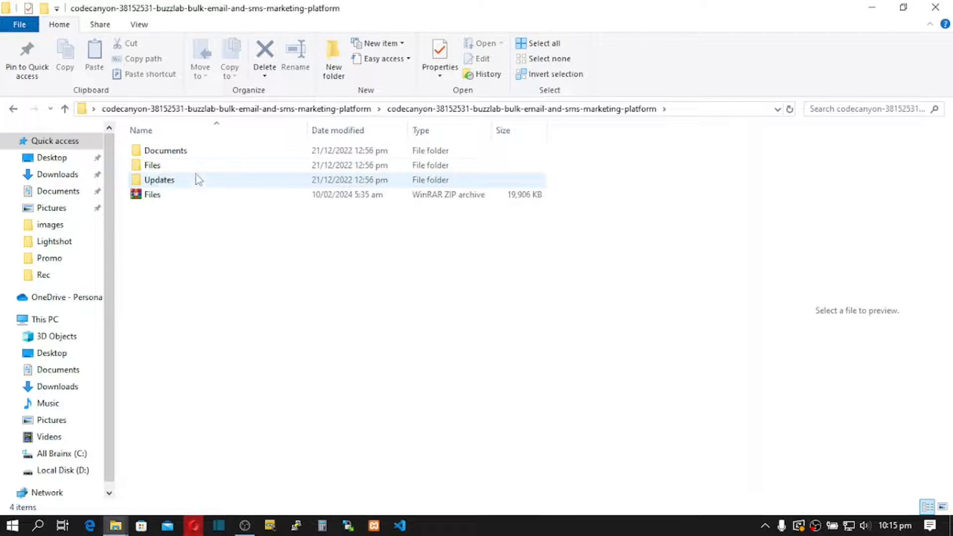
# Try archiving the Files folder as ZIP, cancel, and select the existing Files ZIP
pyautogui.click(153, 168)
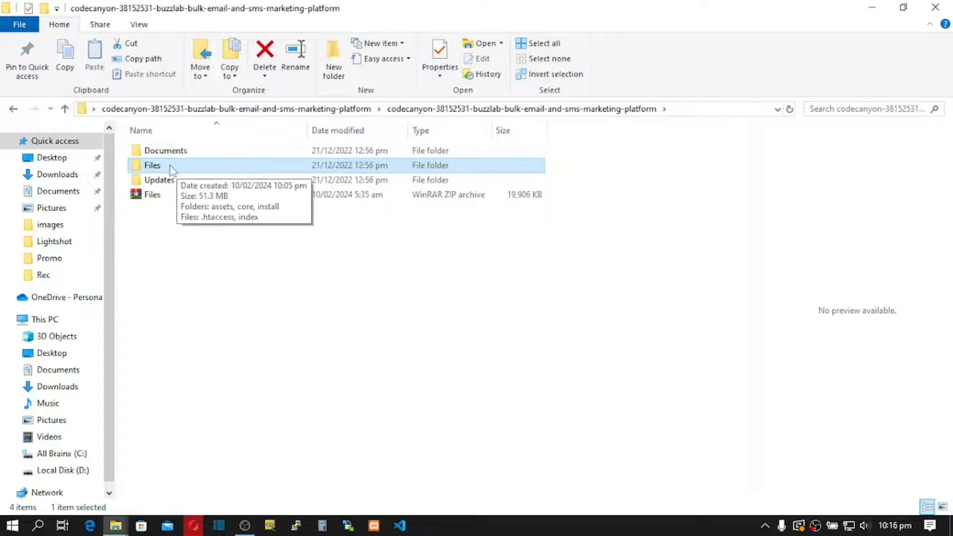
pyautogui.click(154, 196)
pyautogui.click(159, 168)
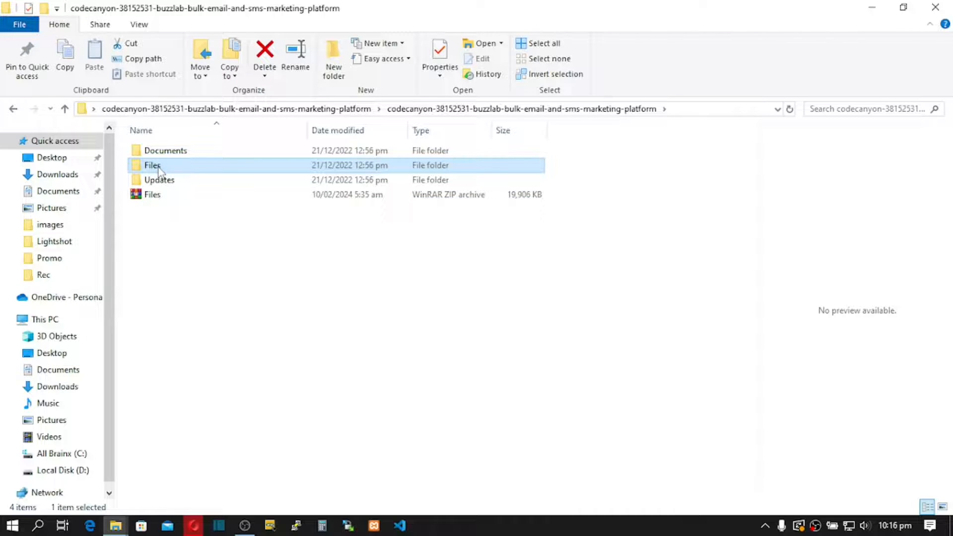
pyautogui.rightClick(159, 170)
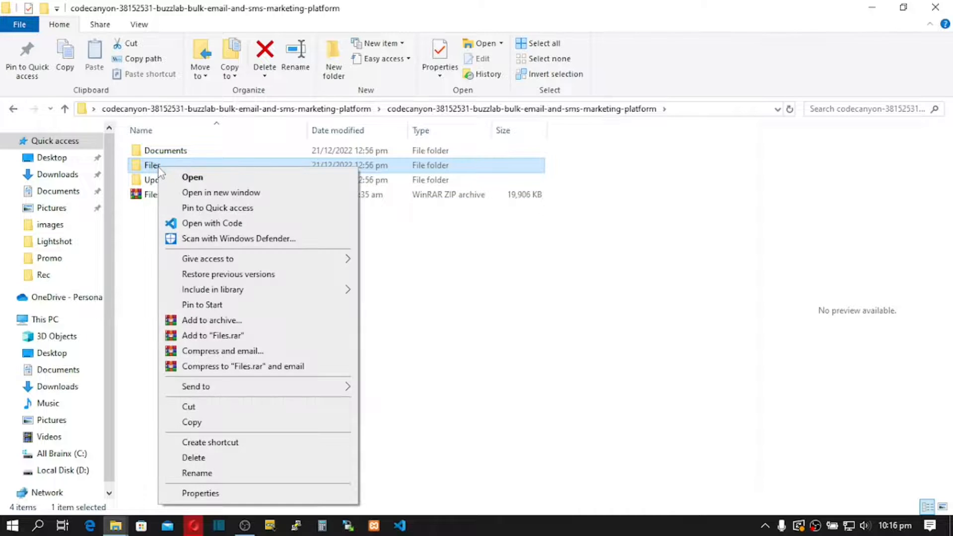
pyautogui.click(225, 321)
pyautogui.click(421, 257)
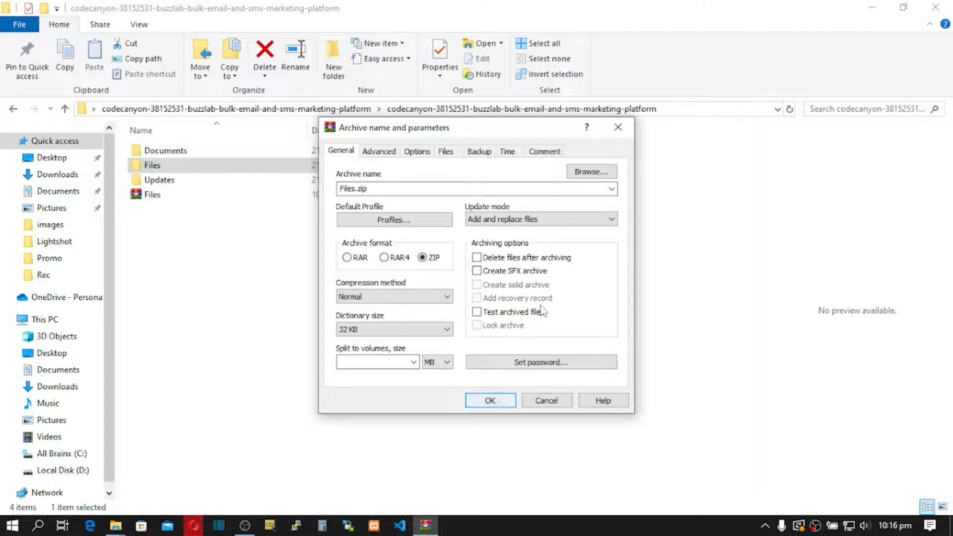
pyautogui.click(614, 133)
pyautogui.click(166, 196)
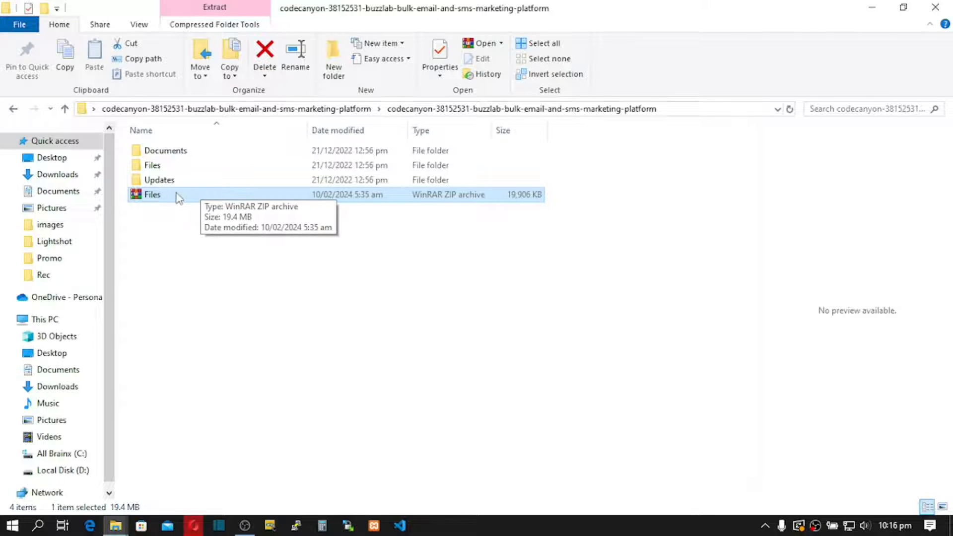
# Upload Files.zip (19.44 MB) into send.tutorialz.xyz via File Upload and return to its listing
pyautogui.click(199, 527)
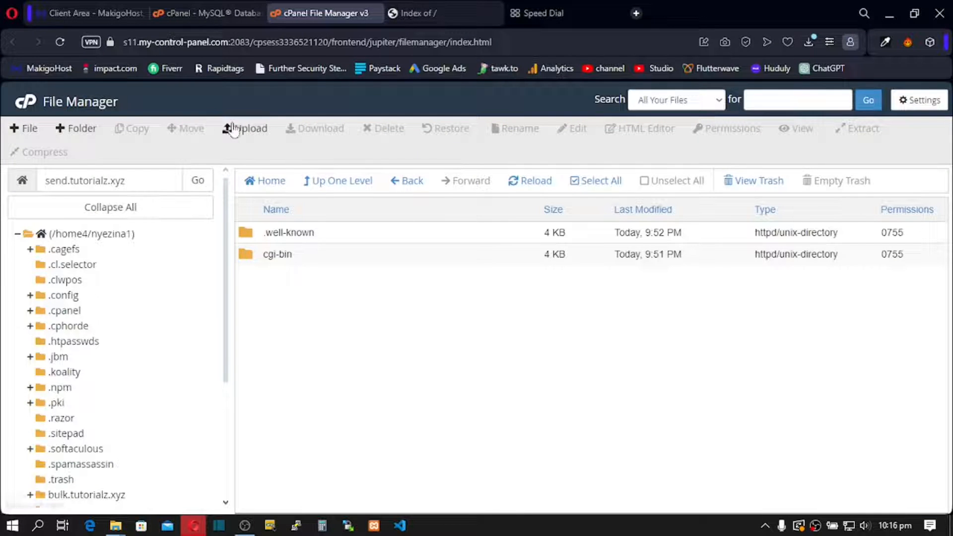
pyautogui.click(243, 132)
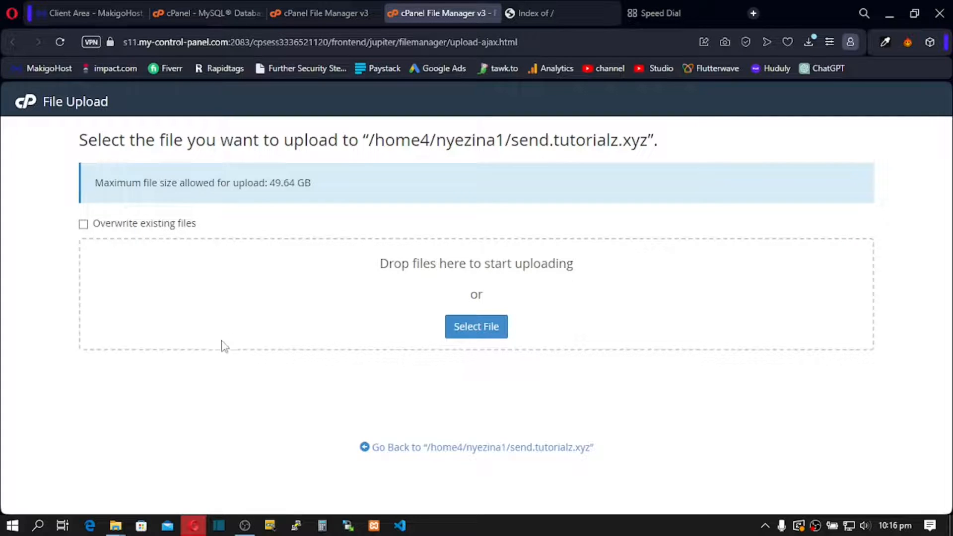
pyautogui.moveTo(117, 528)
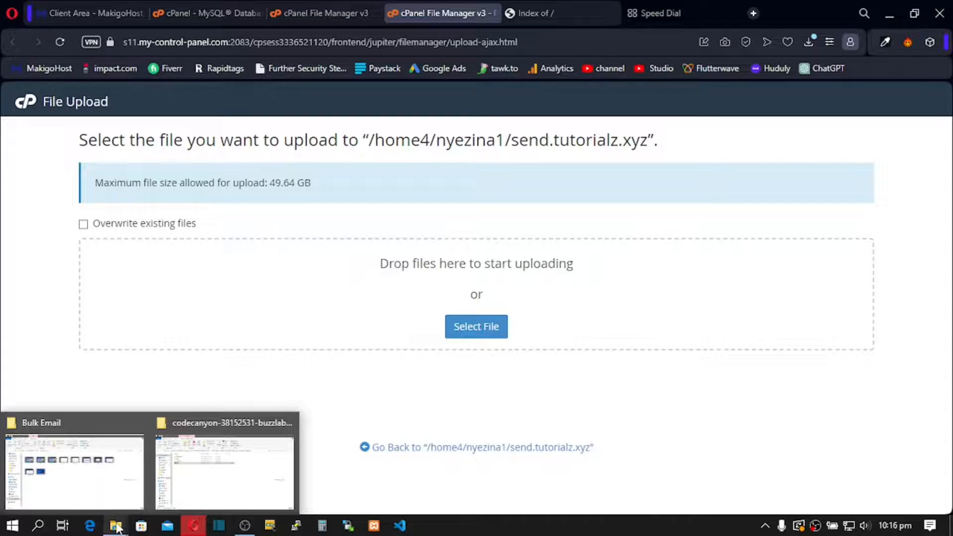
pyautogui.click(203, 489)
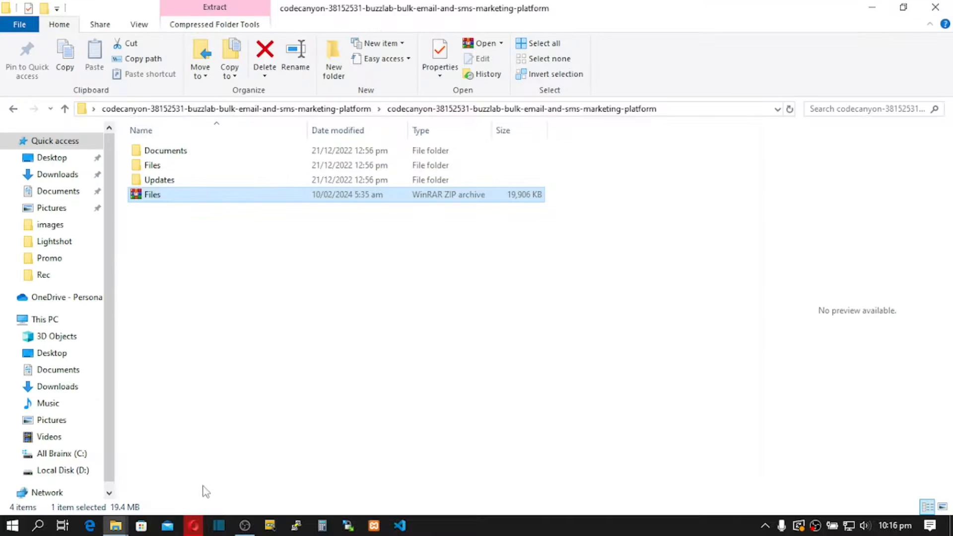
pyautogui.moveTo(190, 202); pyautogui.dragTo(346, 321)
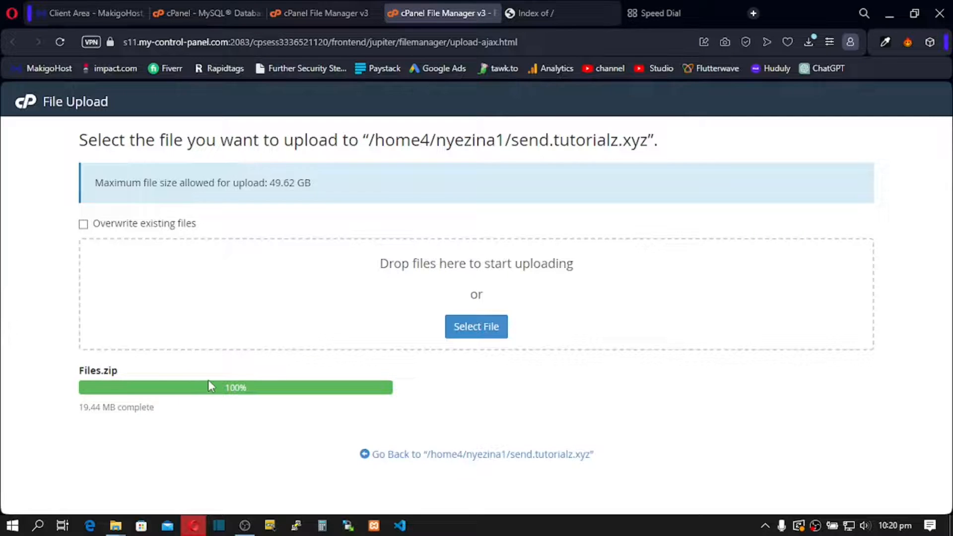
pyautogui.click(472, 459)
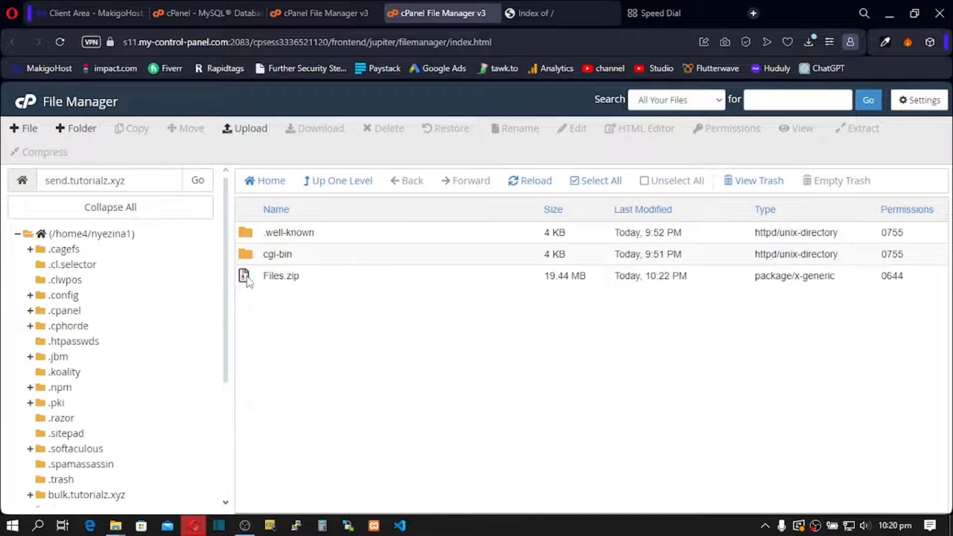
pyautogui.click(247, 279)
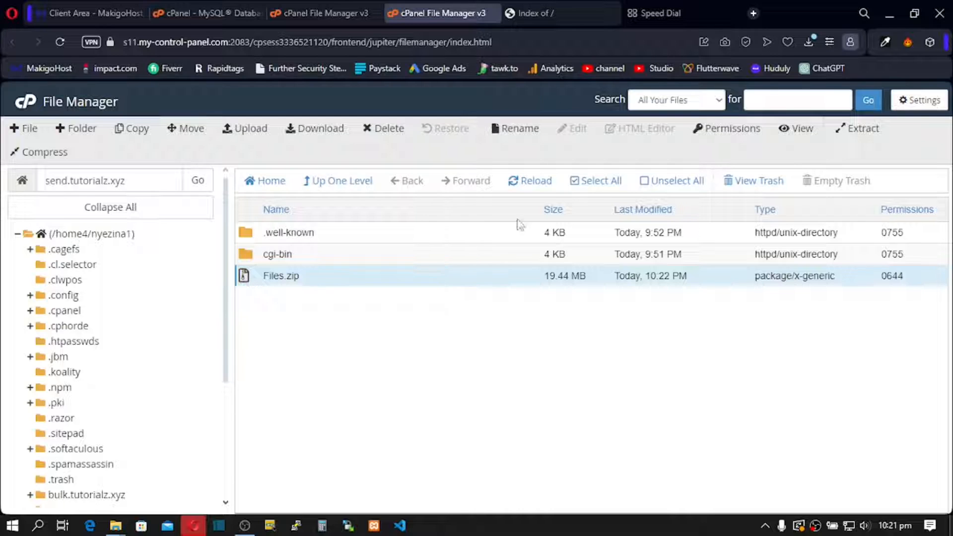
# Extract Files.zip into send.tutorialz.xyz and close the extraction results
pyautogui.click(860, 132)
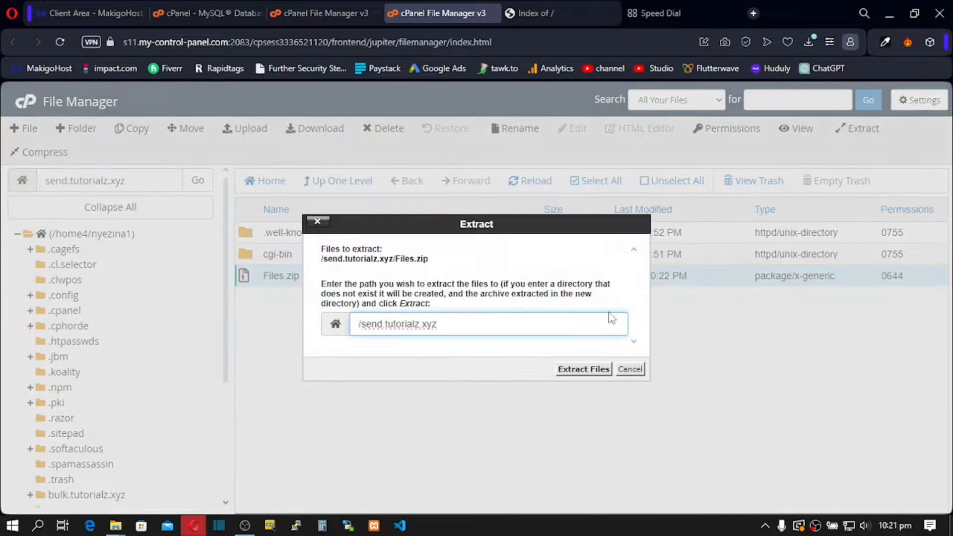
pyautogui.click(582, 371)
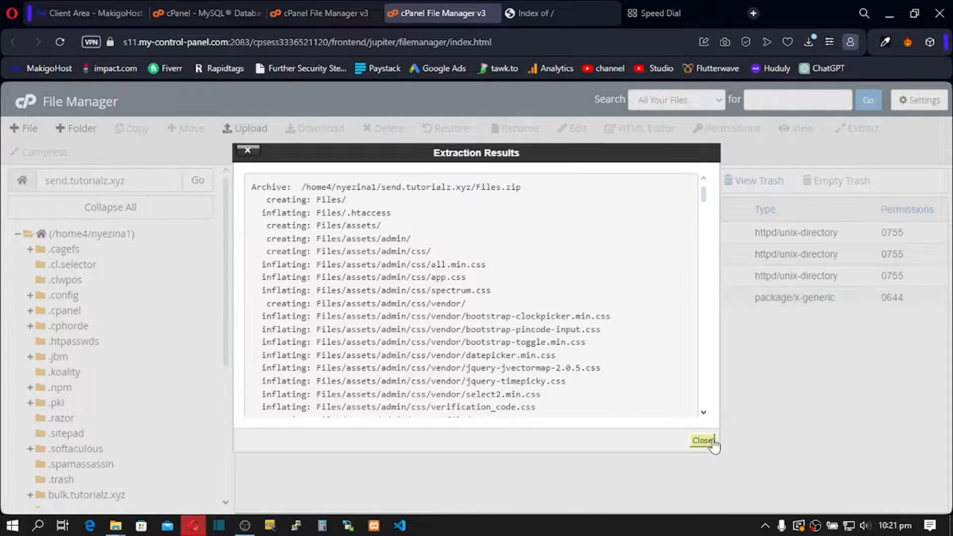
pyautogui.click(702, 441)
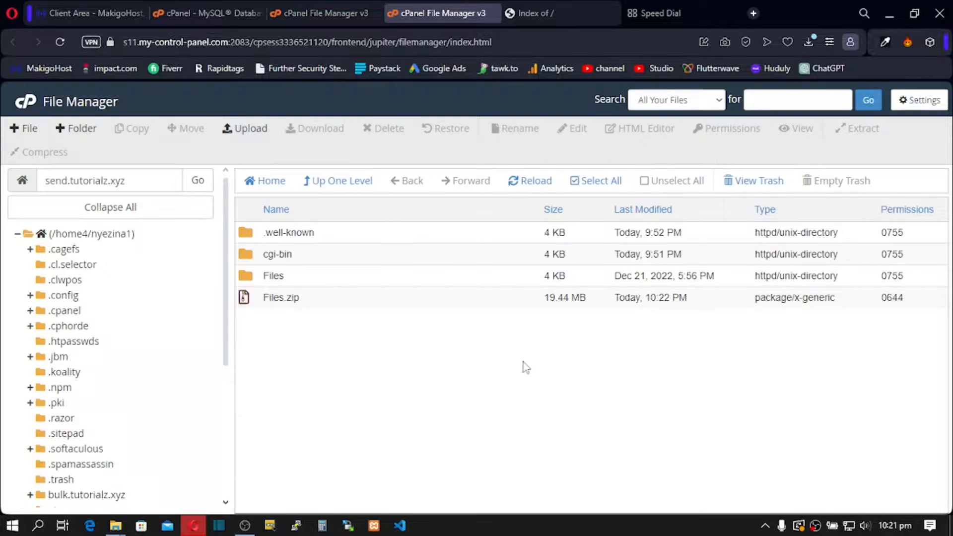
# Trash Files.zip and open the extracted Files folder
pyautogui.click(251, 300)
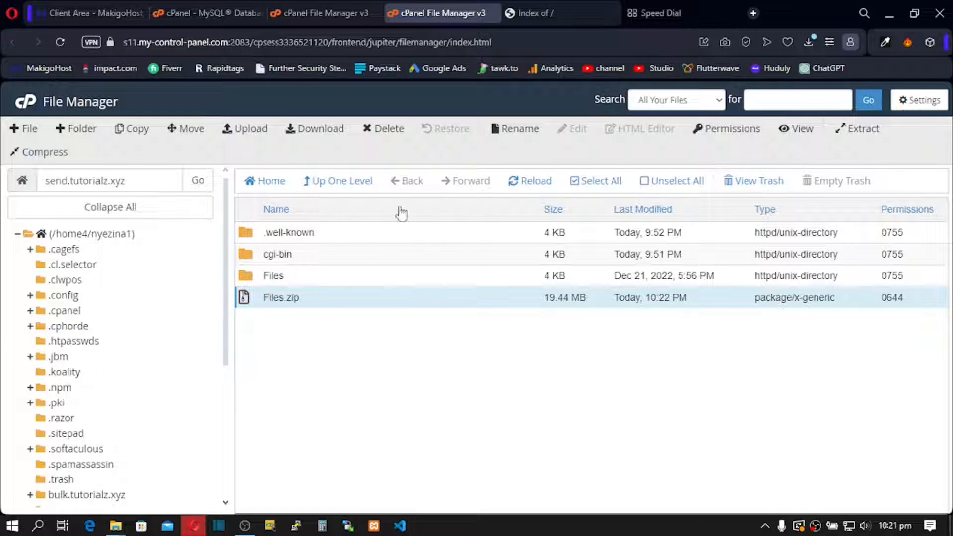
pyautogui.click(375, 133)
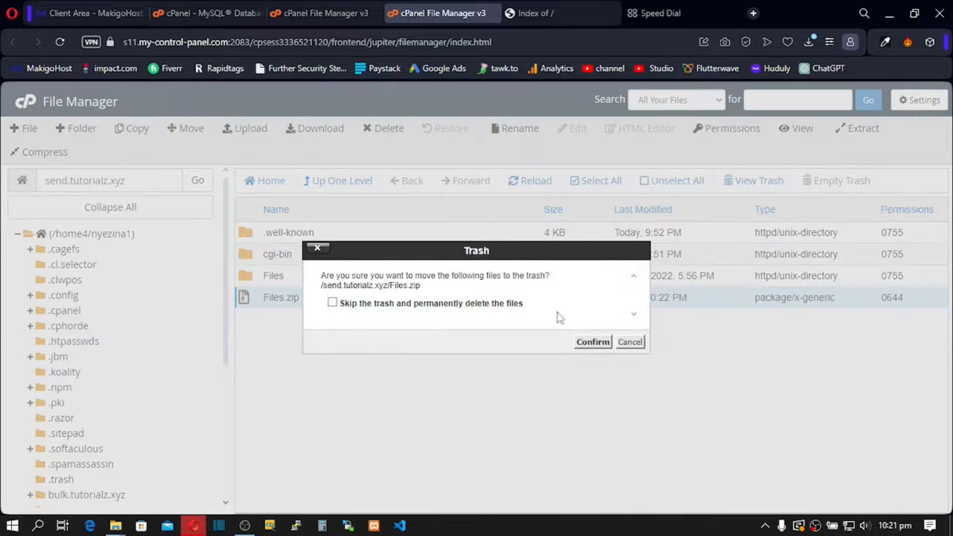
pyautogui.click(579, 343)
pyautogui.doubleClick(248, 276)
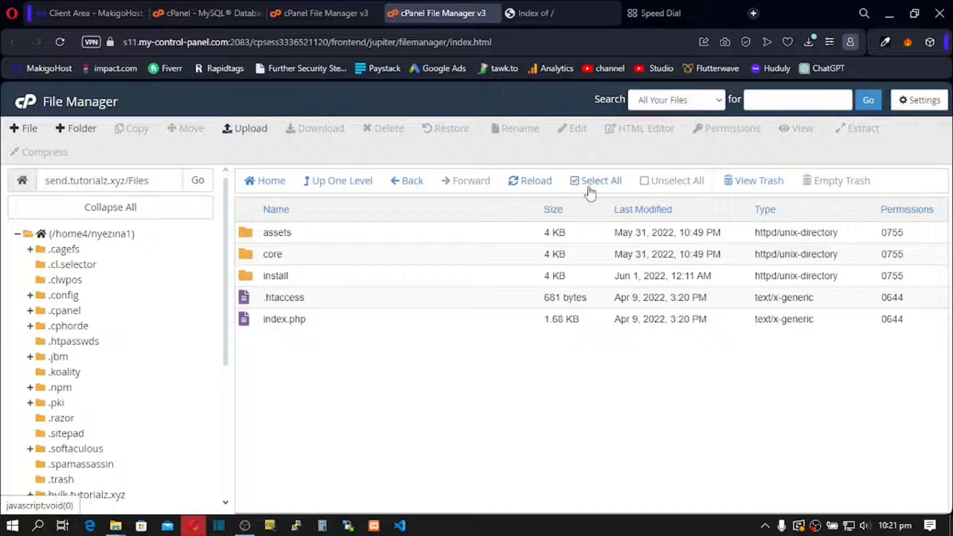
# Toggle hidden dotfiles off and back on in File Manager preferences, then close without saving
pyautogui.click(919, 100)
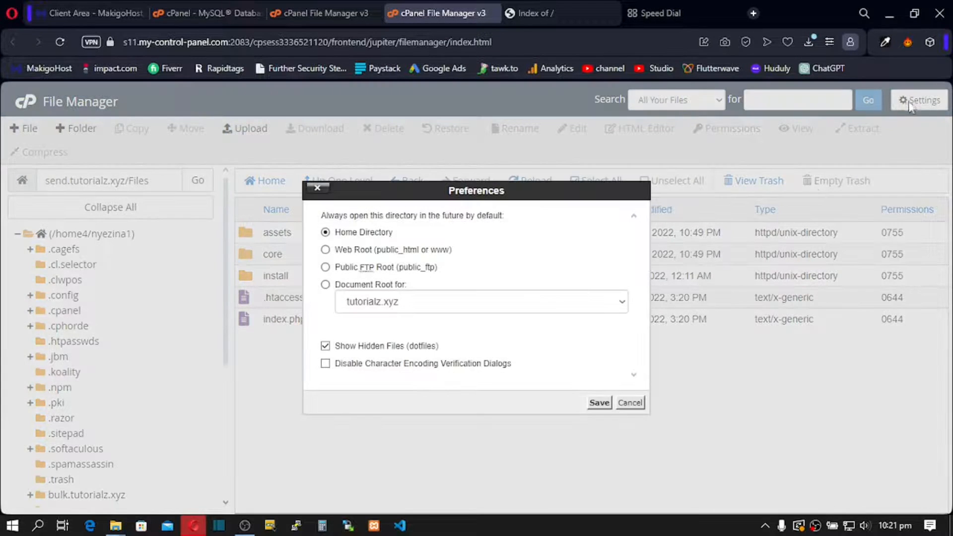
pyautogui.click(358, 346)
pyautogui.click(325, 346)
pyautogui.click(629, 403)
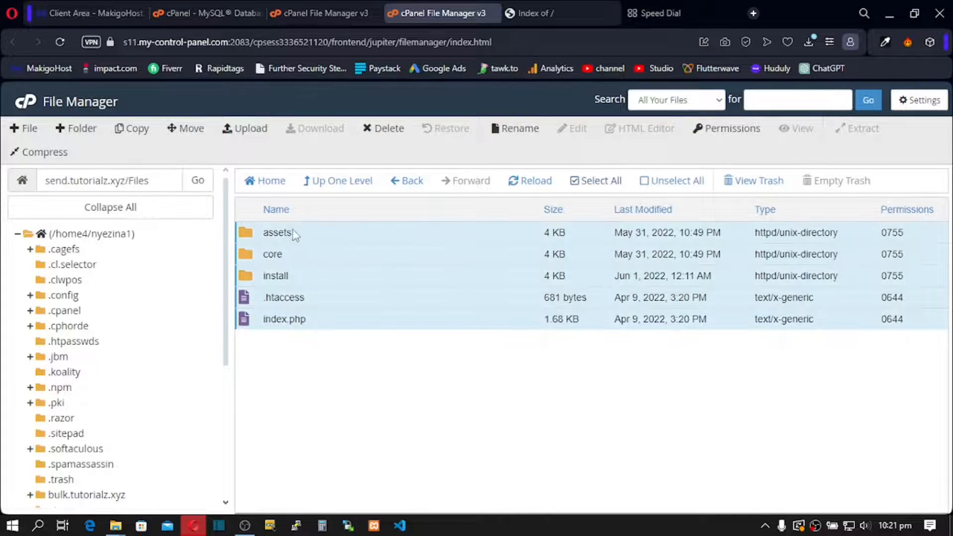
# Move all items from Files into /send.tutorialz.xyz and go up one level to the site root
pyautogui.click(189, 130)
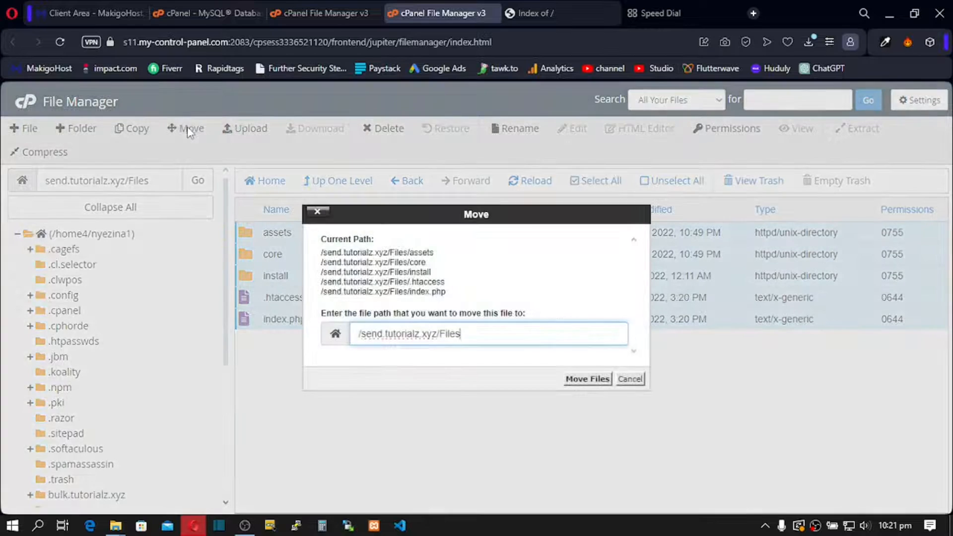
pyautogui.press('BackSpace')
pyautogui.press('BackSpace')
pyautogui.press('BackSpace')
pyautogui.click(587, 379)
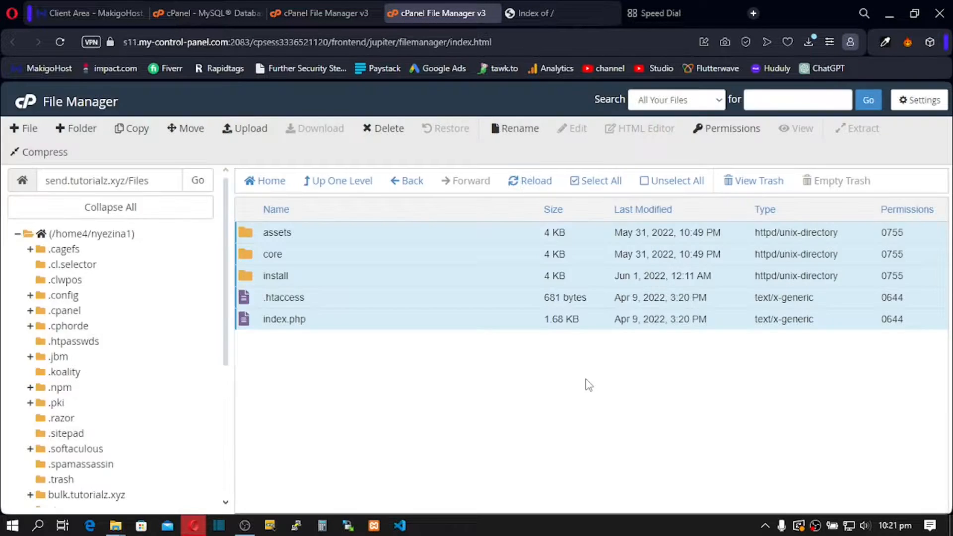
pyautogui.click(337, 184)
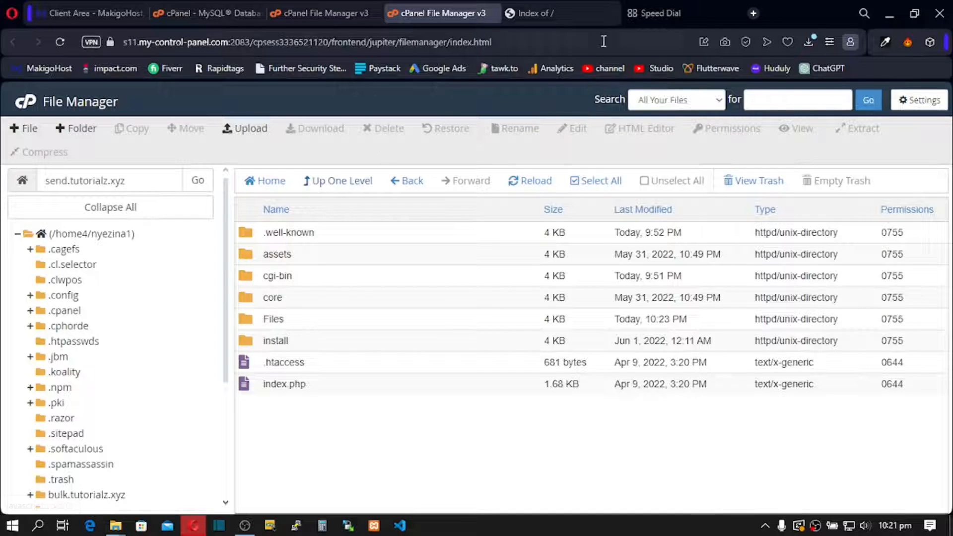
pyautogui.click(549, 12)
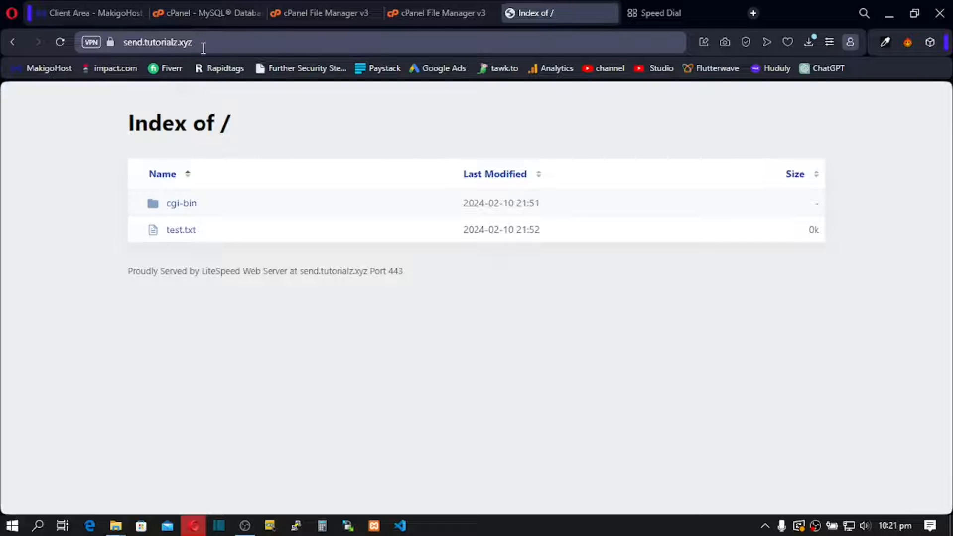
# Reload send.tutorialz.xyz and confirm it now returns a 500 server error
pyautogui.press('Return')
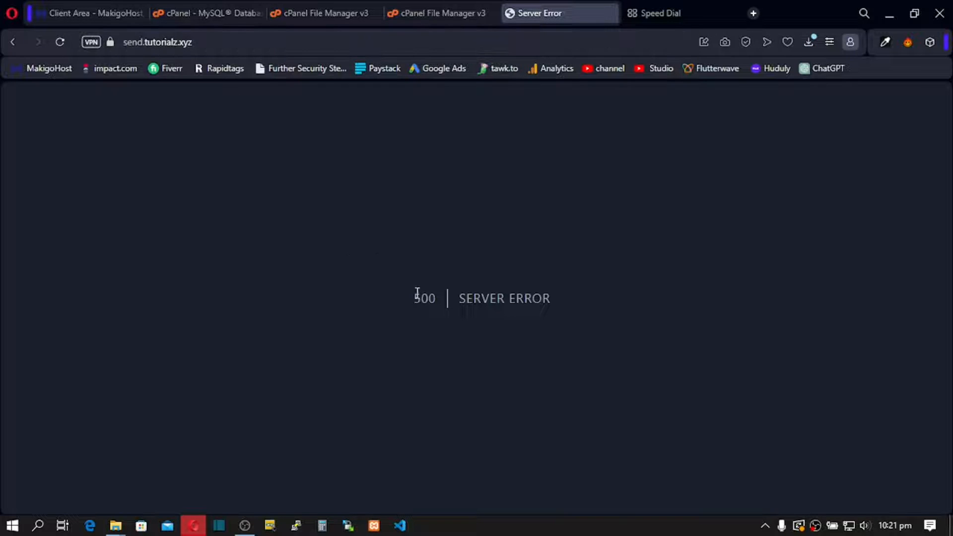
pyautogui.moveTo(410, 303); pyautogui.dragTo(502, 318)
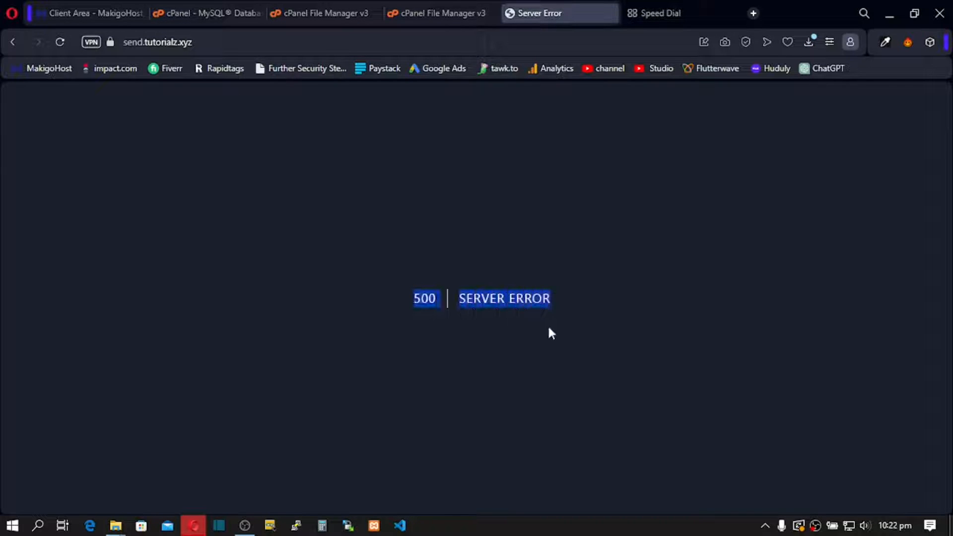
pyautogui.click(442, 328)
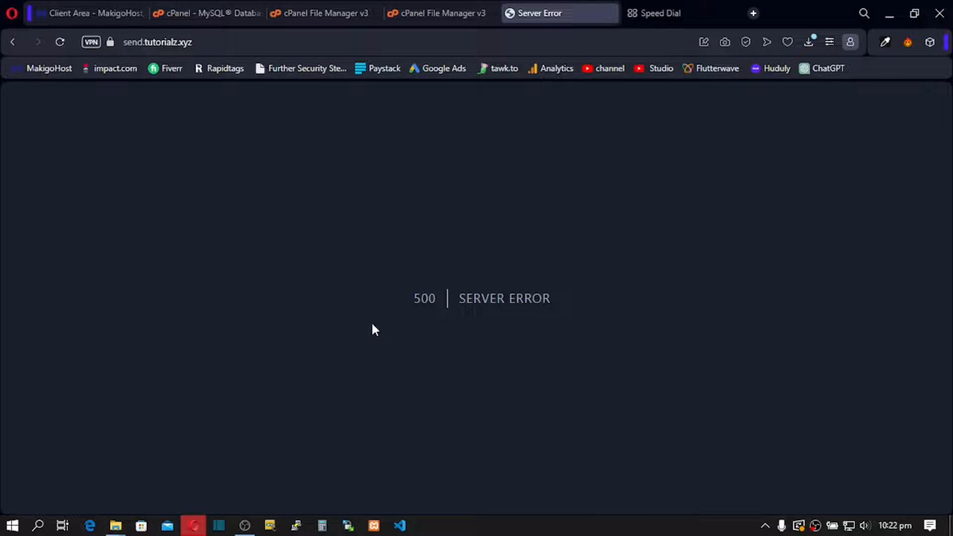
# Load send.tutorialz.xyz/install to reach the installer's Terms of Use page
pyautogui.click(217, 42)
pyautogui.click(216, 42)
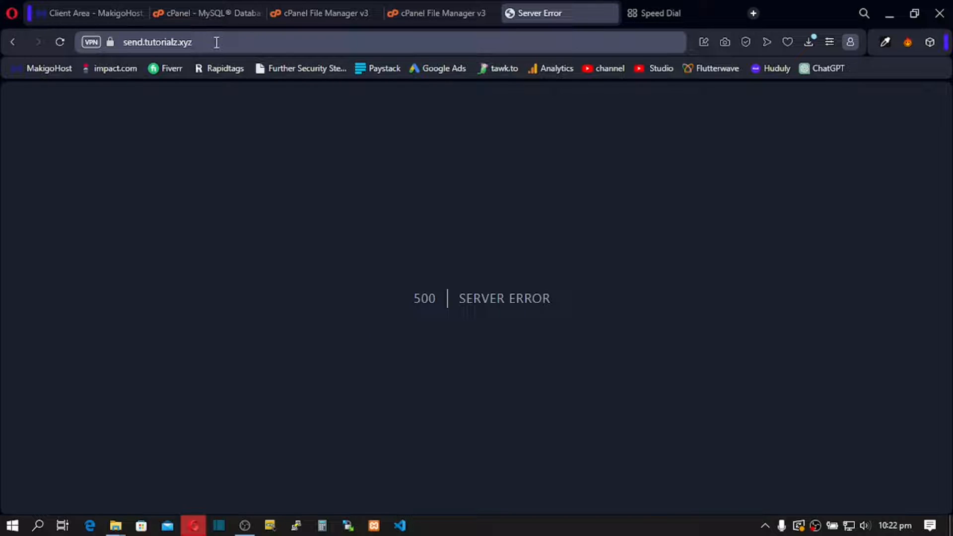
pyautogui.write('/')
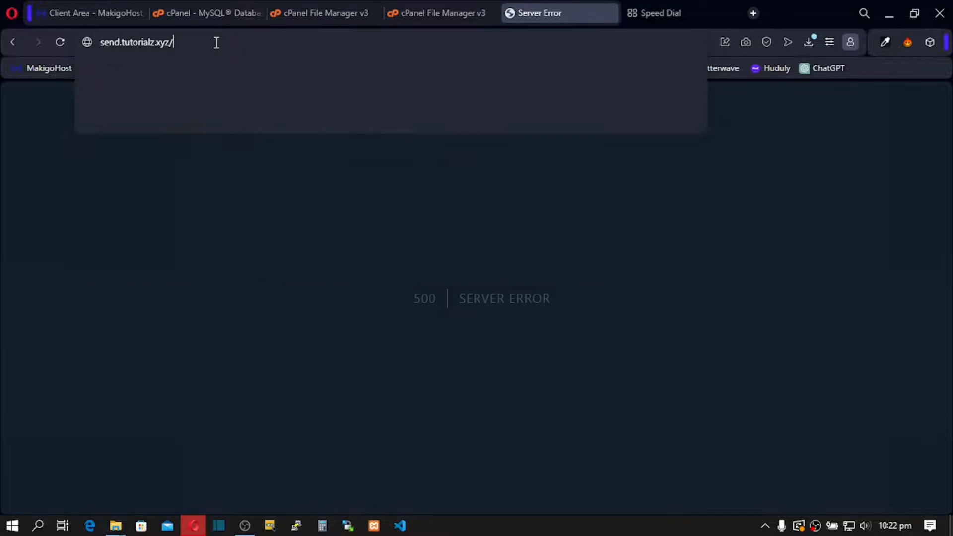
pyautogui.write('install')
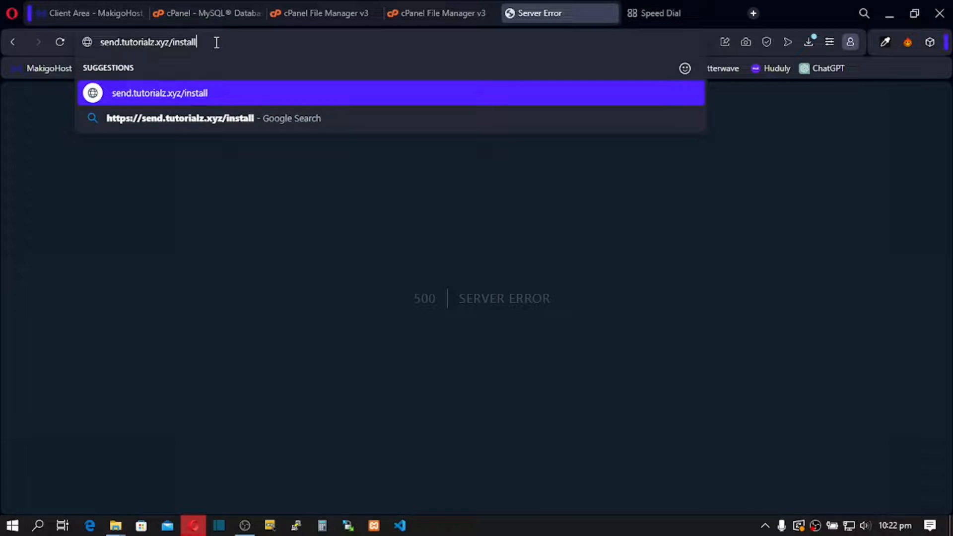
pyautogui.press('Return')
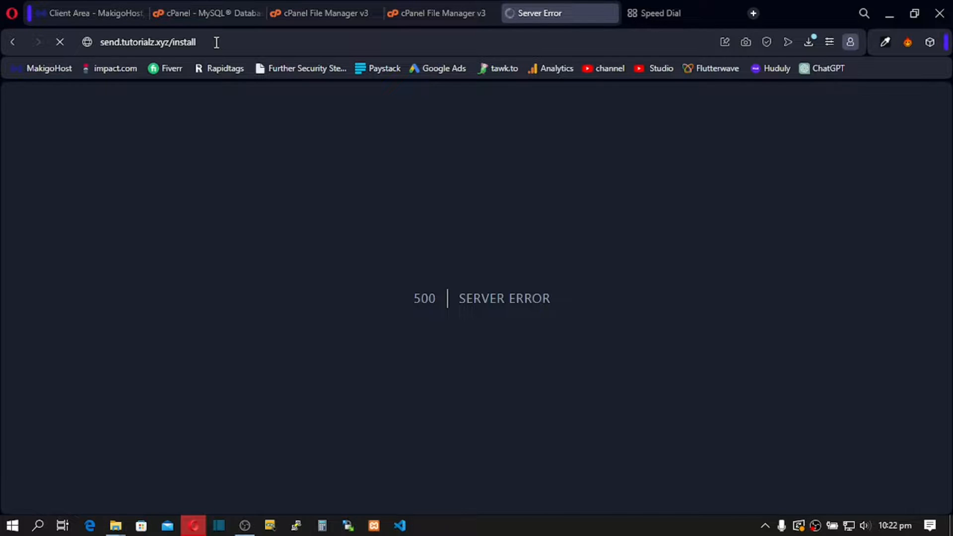
pyautogui.scroll(-2, 228, 164)
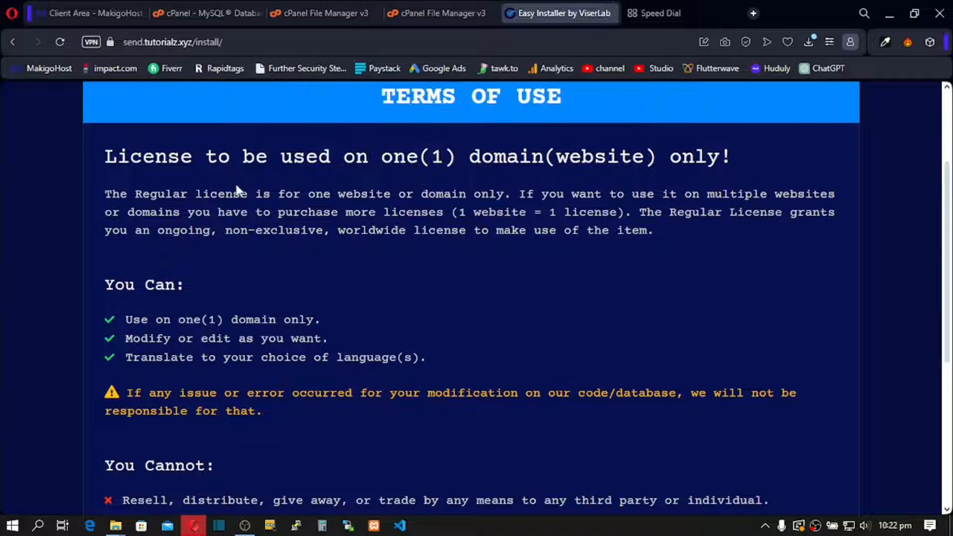
# Agree to the Terms of Use and review the five folders flagged for 0775 permission
pyautogui.scroll(-6, 237, 189)
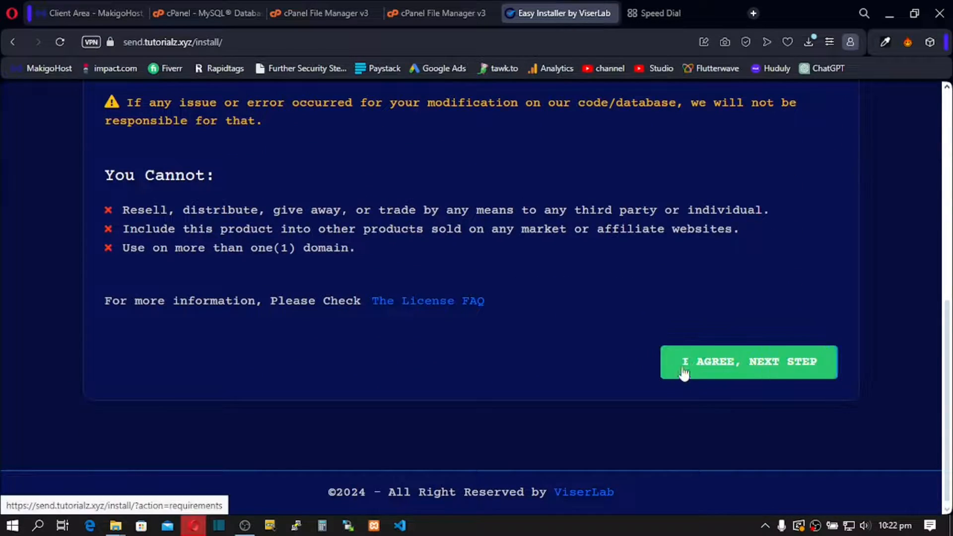
pyautogui.click(732, 366)
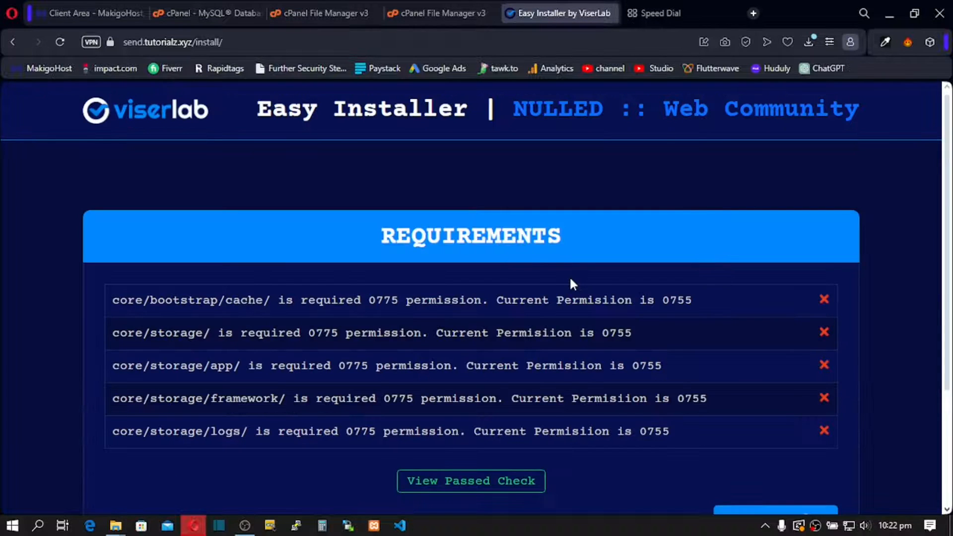
pyautogui.scroll(-3, 570, 281)
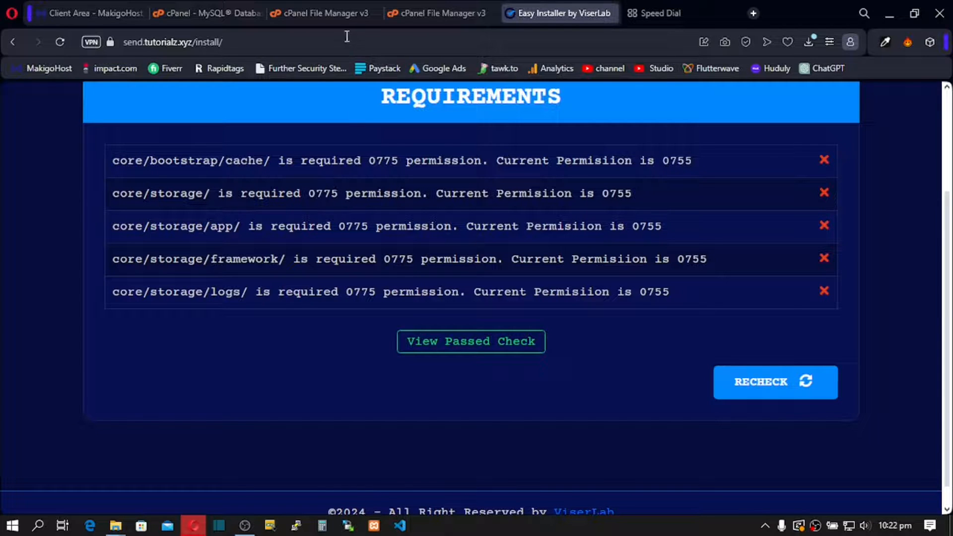
# Set the core/bootstrap/cache folder permissions to 0775
pyautogui.click(327, 10)
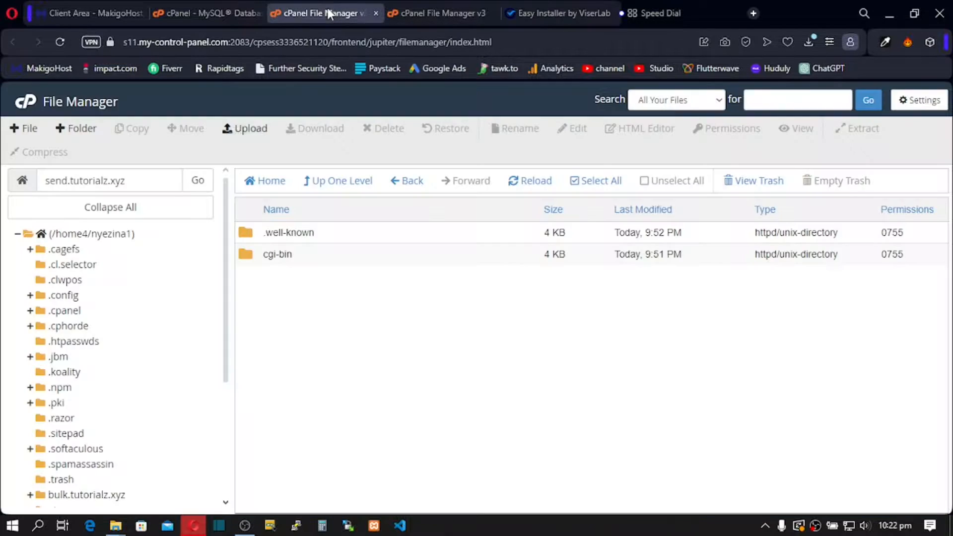
pyautogui.click(418, 15)
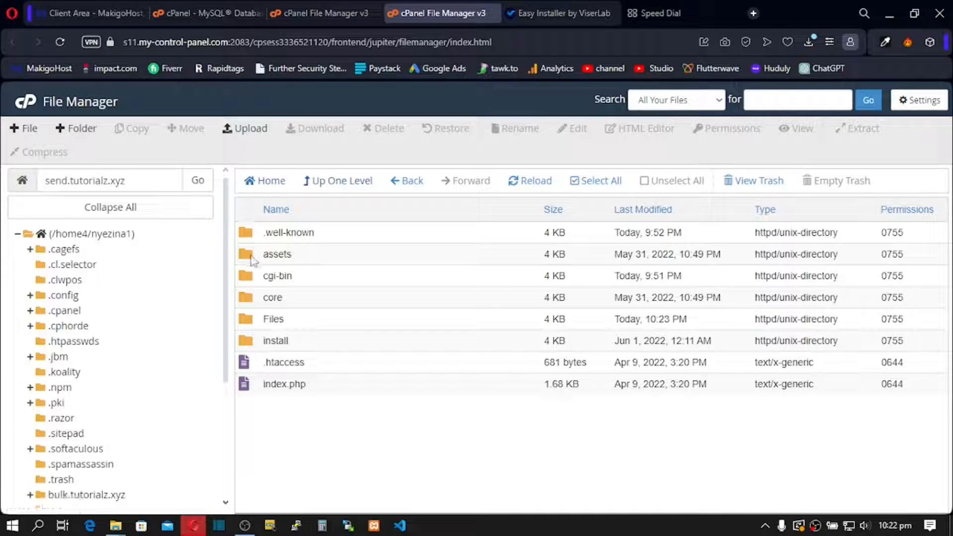
pyautogui.doubleClick(252, 301)
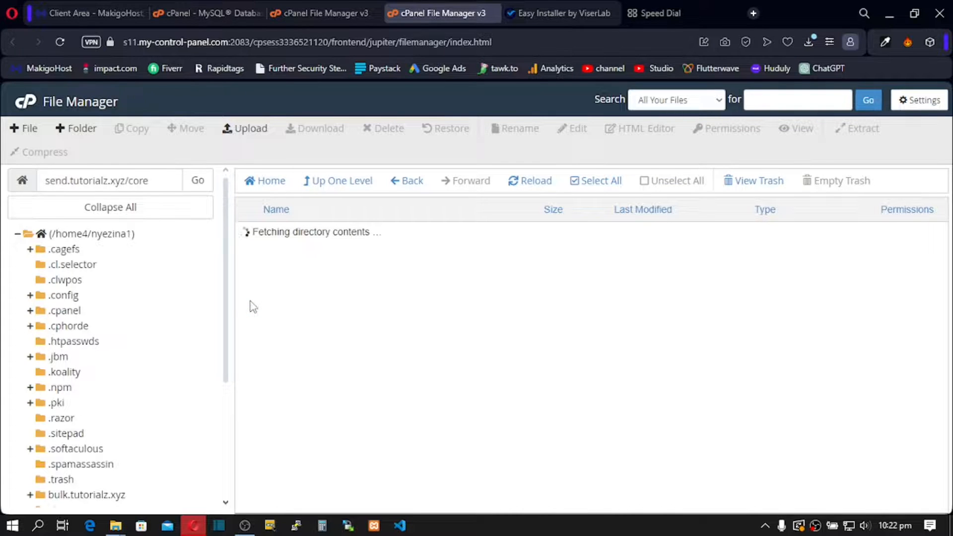
pyautogui.click(251, 257)
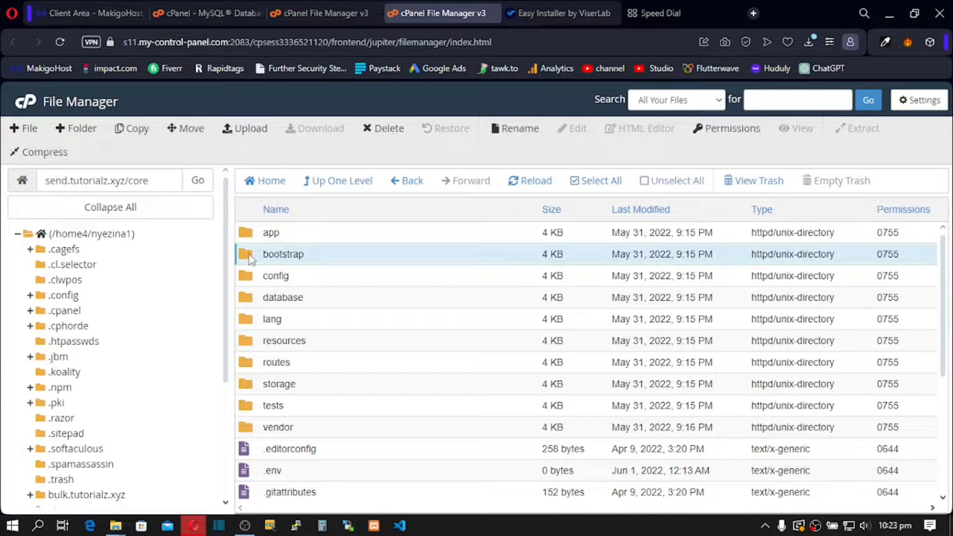
pyautogui.doubleClick(250, 258)
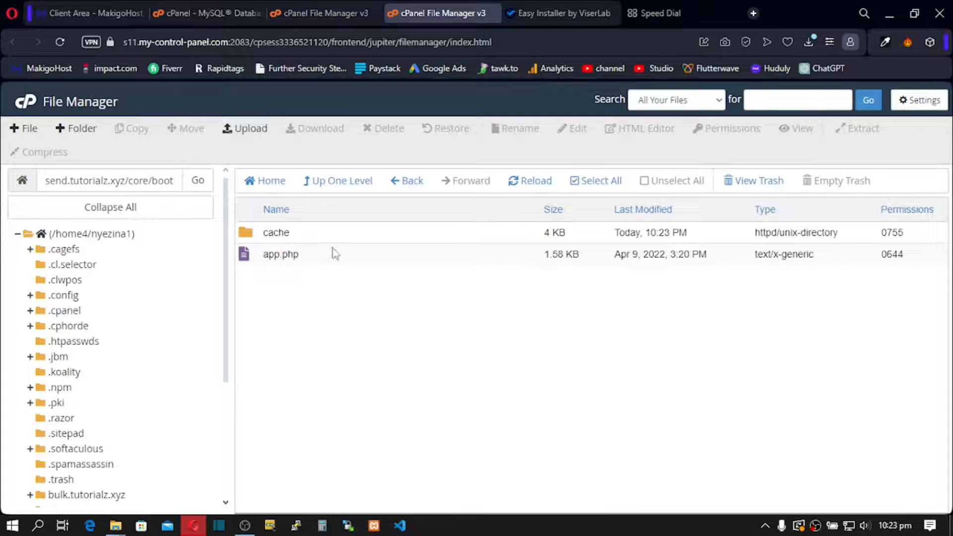
pyautogui.doubleClick(908, 233)
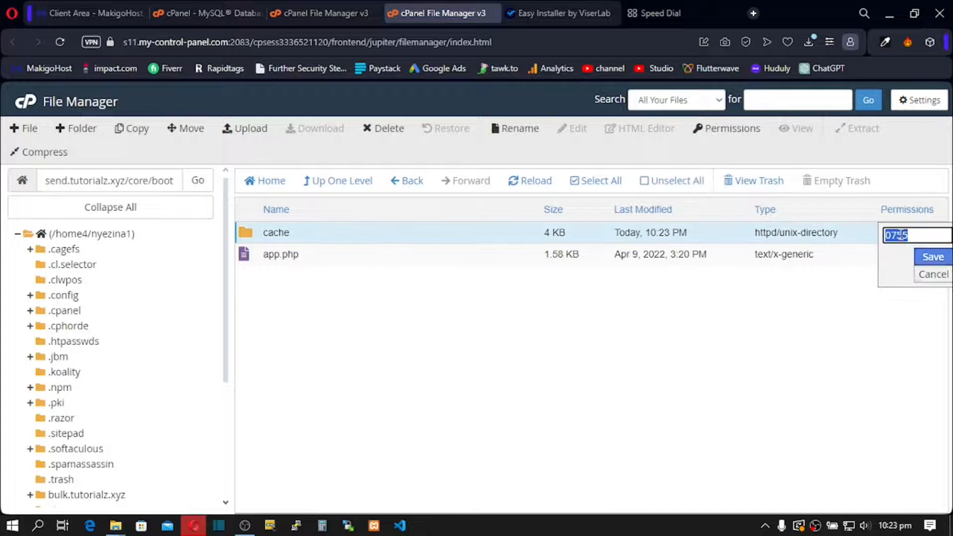
pyautogui.click(911, 237)
pyautogui.press('BackSpace')
pyautogui.press('BackSpace')
pyautogui.write('75')
pyautogui.click(932, 257)
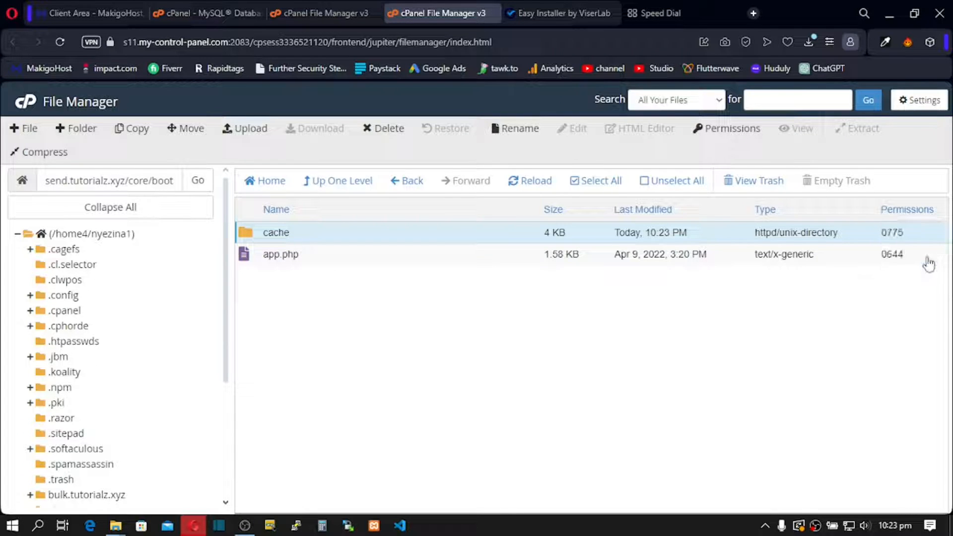
pyautogui.click(336, 195)
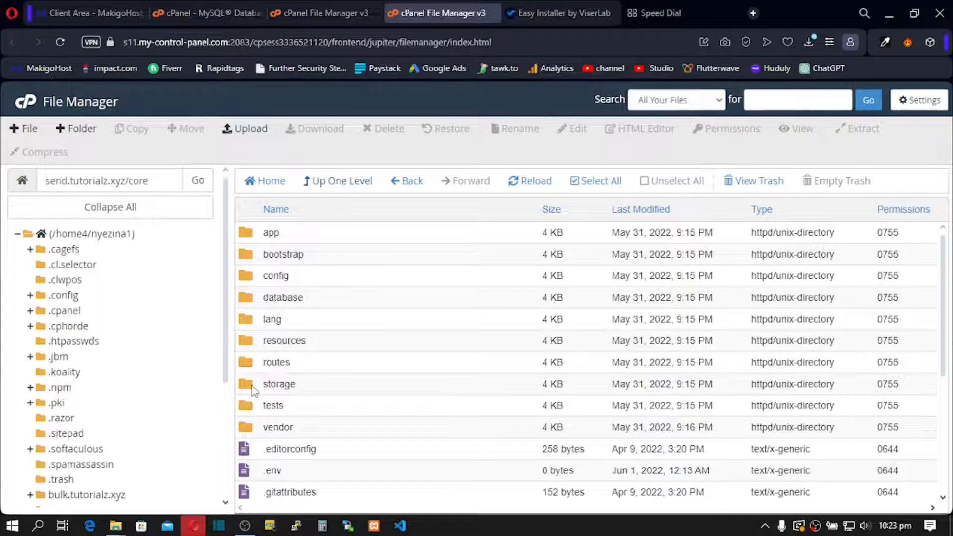
# Set the storage folder and storage/app folder permissions to 0775
pyautogui.doubleClick(894, 387)
pyautogui.click(898, 387)
pyautogui.press('BackSpace')
pyautogui.write('7')
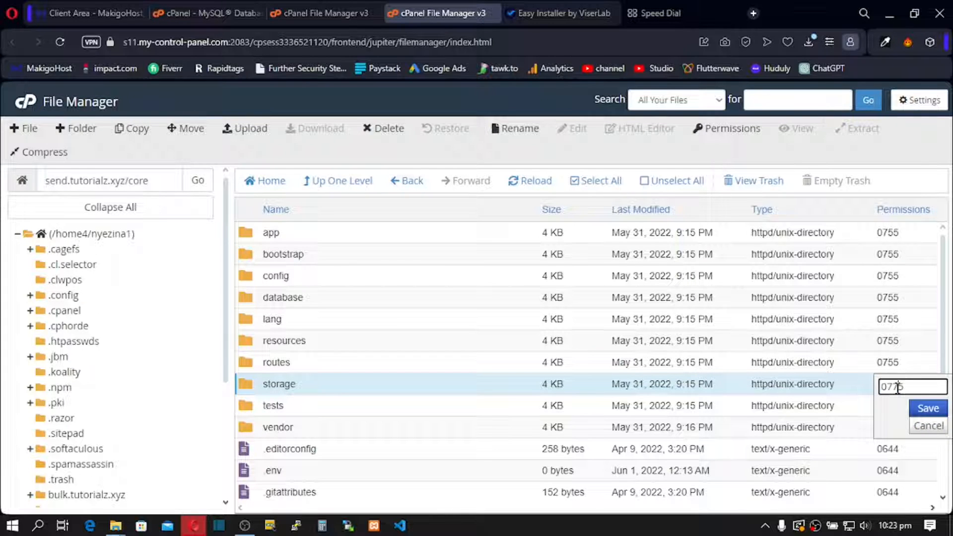
pyautogui.click(927, 409)
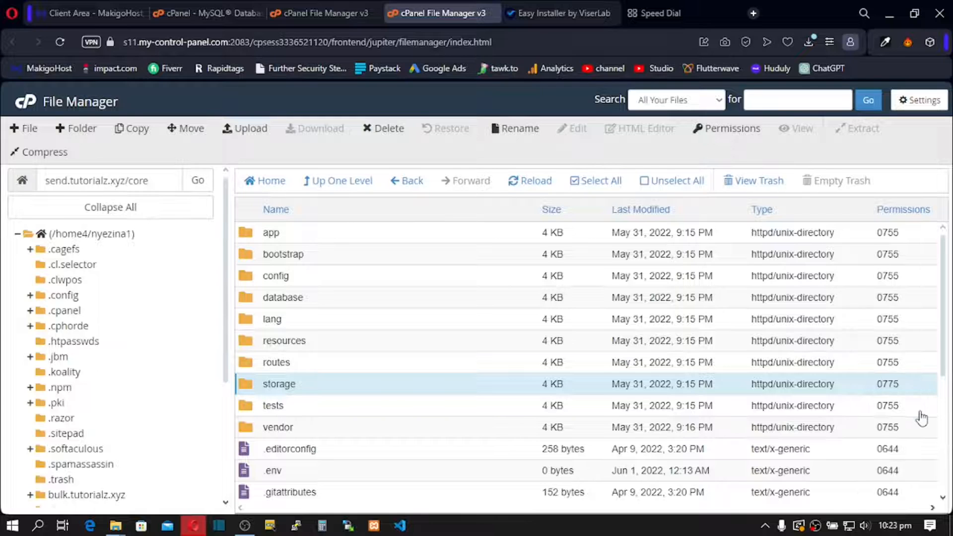
pyautogui.doubleClick(253, 390)
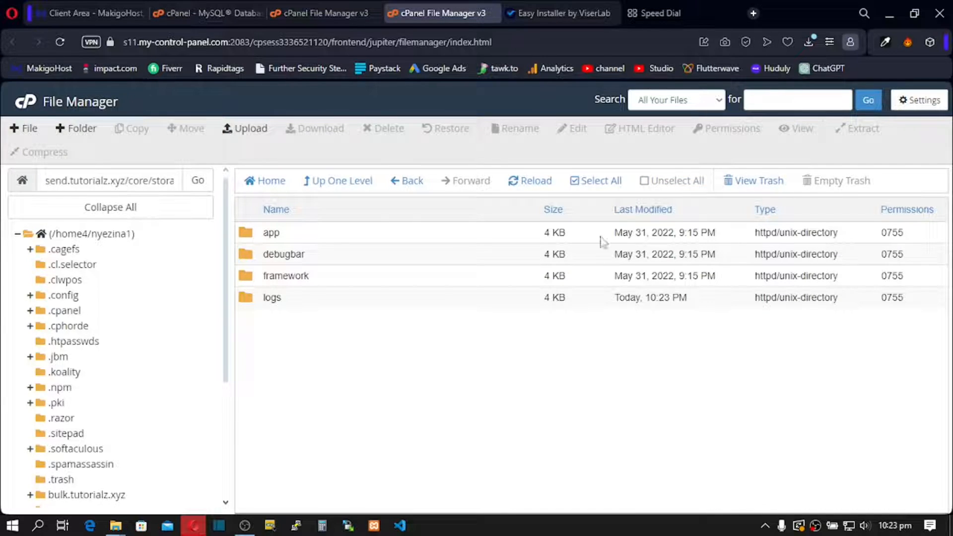
pyautogui.click(892, 233)
pyautogui.click(900, 236)
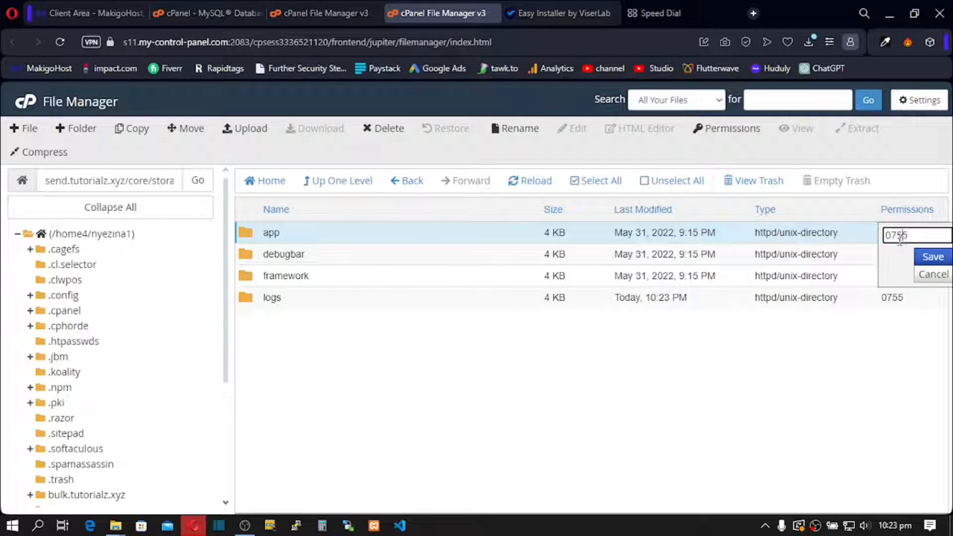
pyautogui.press('BackSpace')
pyautogui.write('7')
pyautogui.click(928, 257)
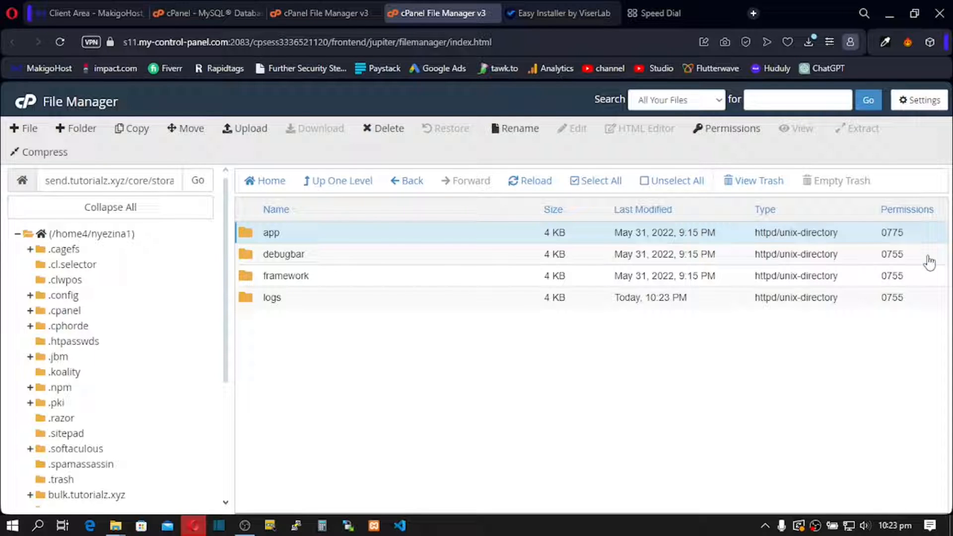
# Save 0775 on storage's framework and logs folders, then rerun the installer's requirements check
pyautogui.click(896, 276)
pyautogui.click(903, 280)
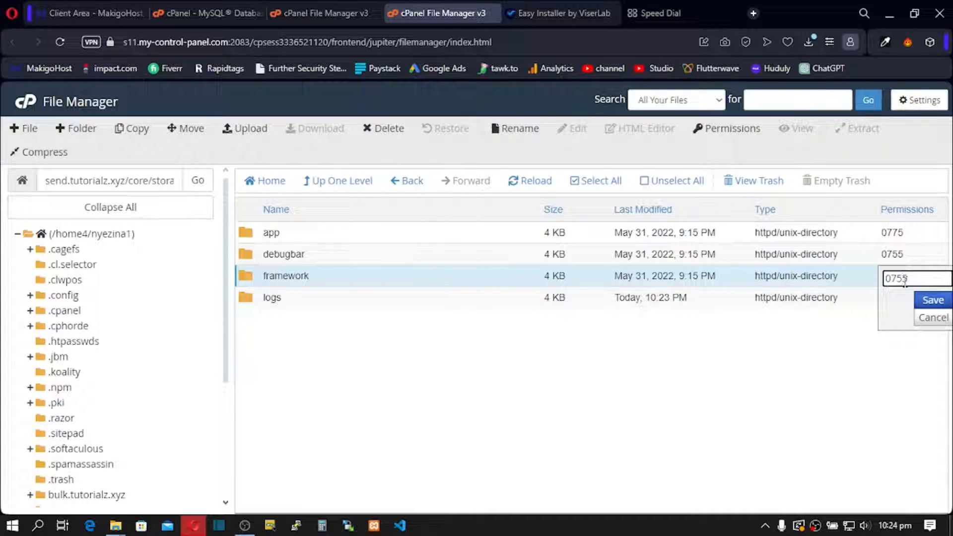
pyautogui.click(930, 300)
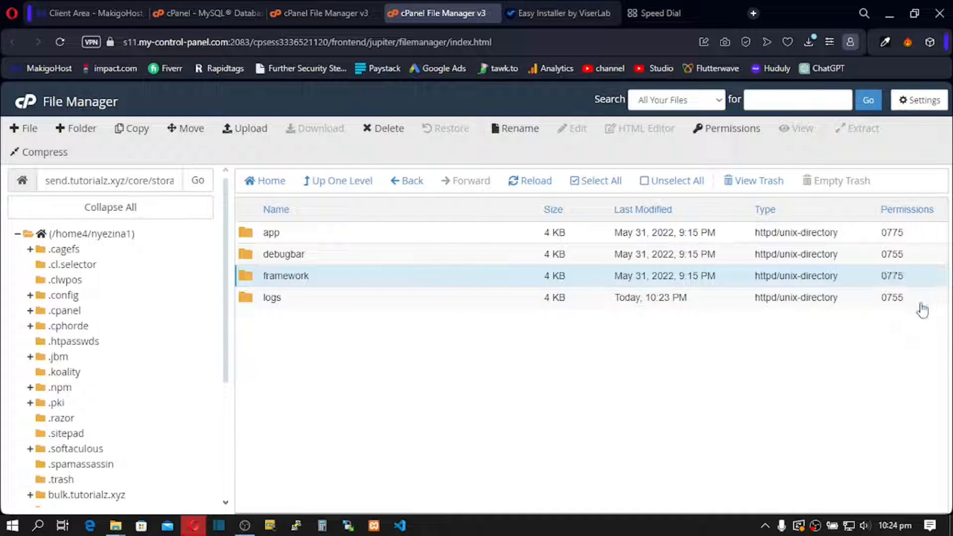
pyautogui.click(899, 299)
pyautogui.click(903, 301)
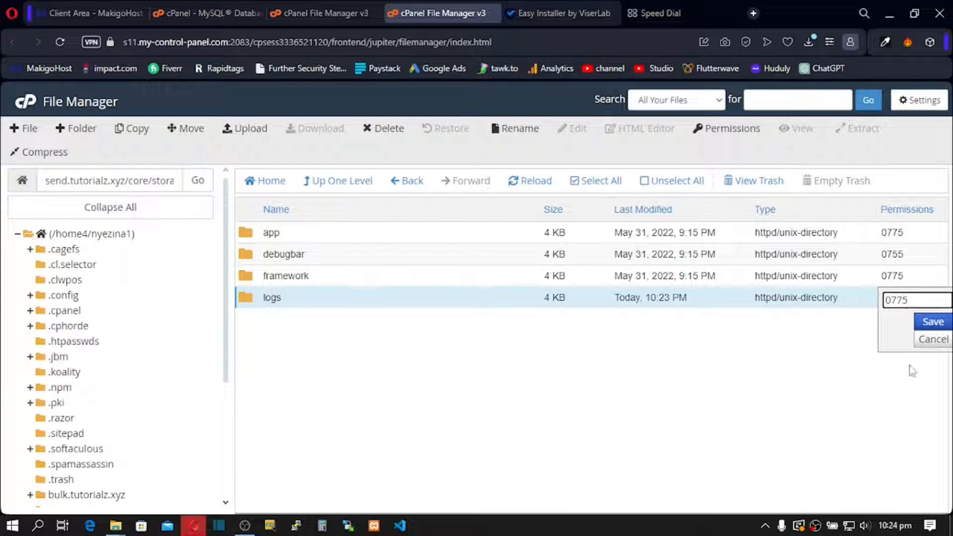
pyautogui.click(932, 323)
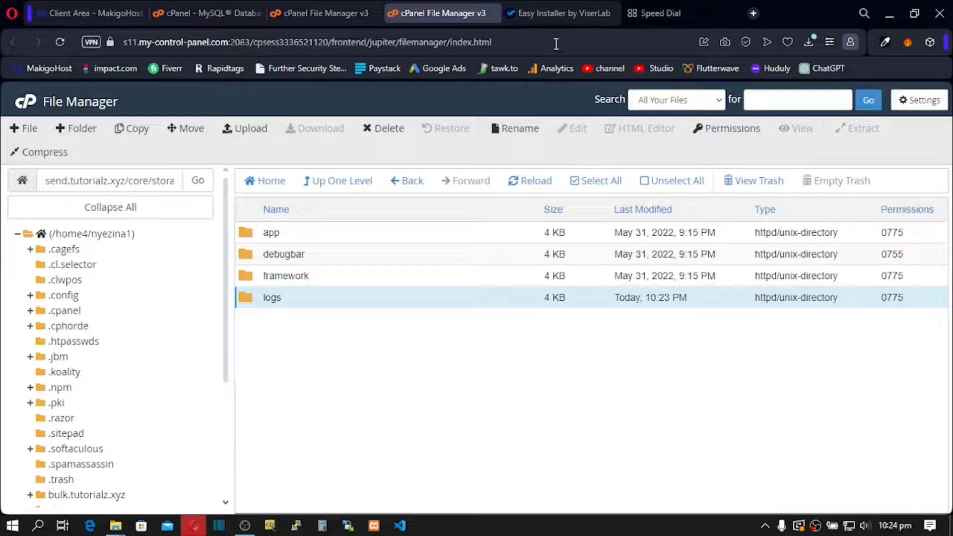
pyautogui.click(549, 12)
pyautogui.click(783, 392)
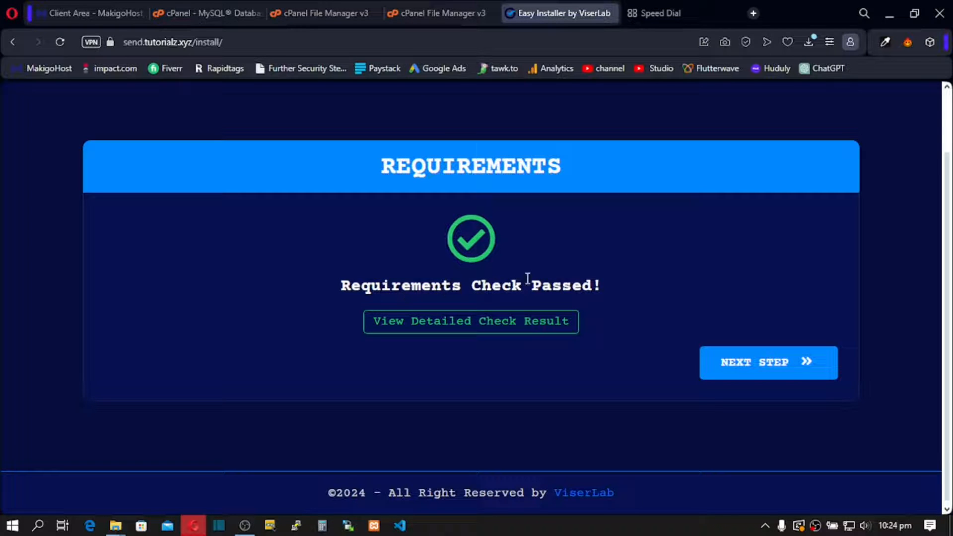
# Fill the installer's Database Name with bulkdb copied from the MySQL privileges page
pyautogui.click(766, 370)
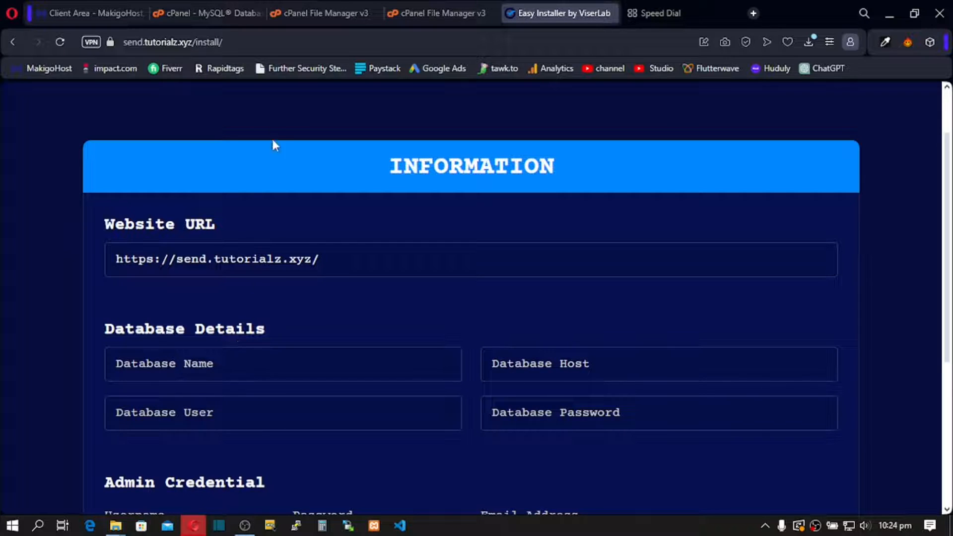
pyautogui.click(207, 13)
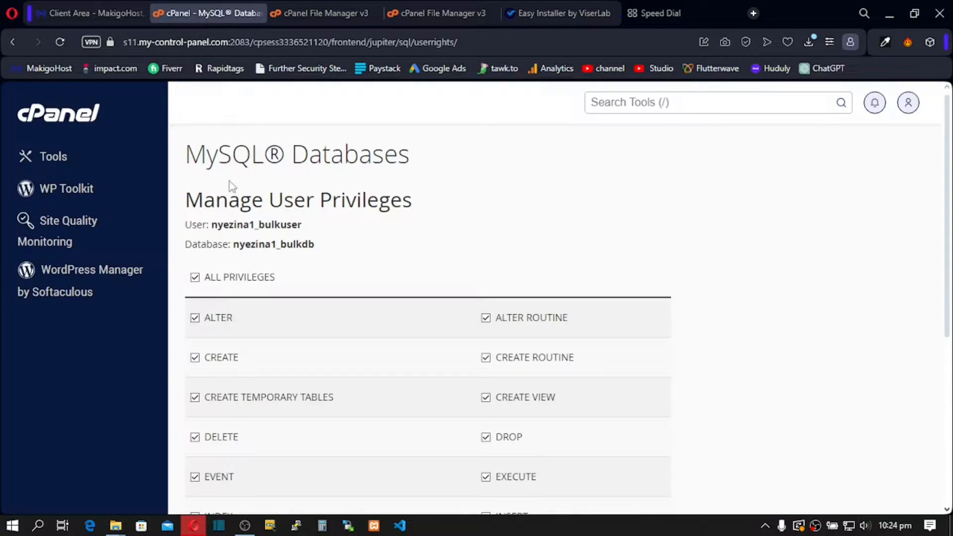
pyautogui.moveTo(233, 246); pyautogui.dragTo(315, 245)
pyautogui.click(272, 212)
pyautogui.click(553, 11)
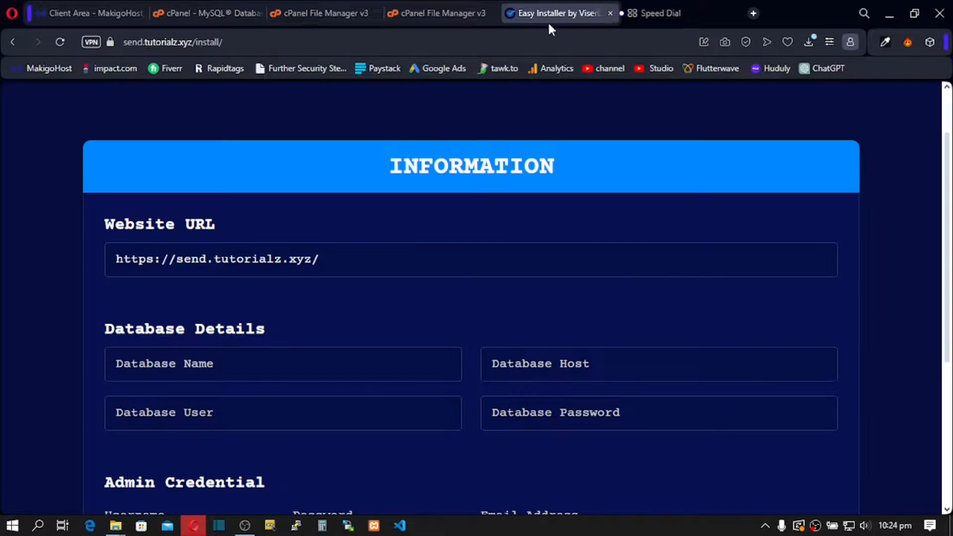
pyautogui.click(186, 364)
pyautogui.hotkey('ctrl', 'v')
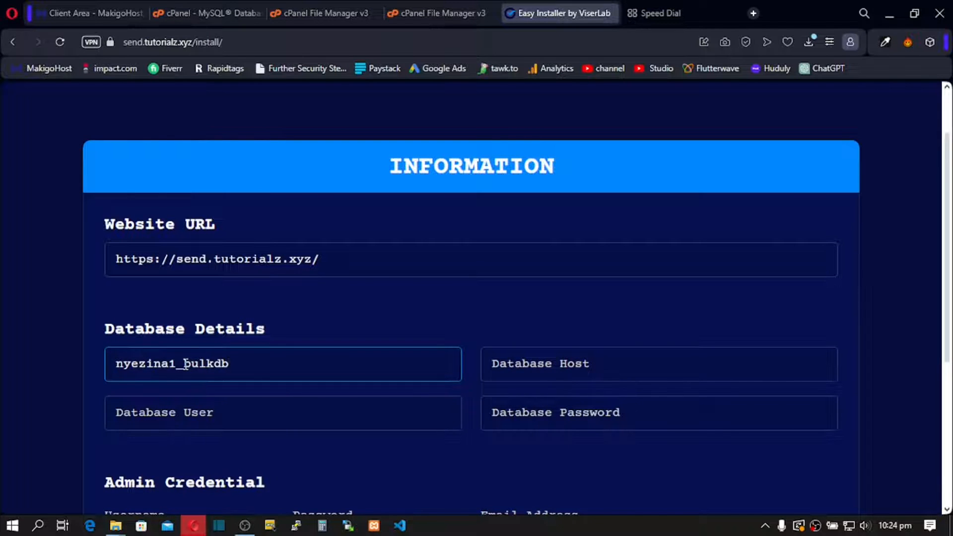
# Fill in the database user name from MySQL privileges and set Database Host to localhost
pyautogui.click(201, 7)
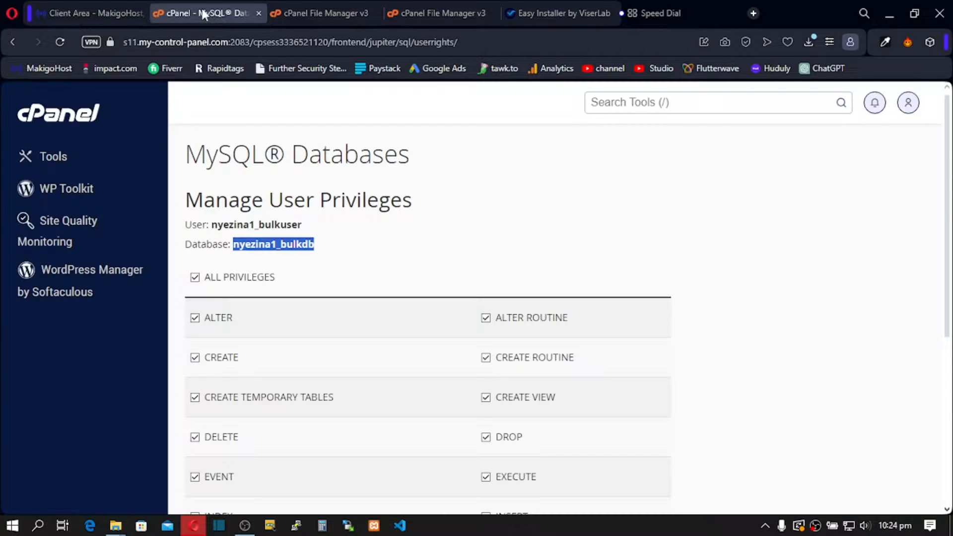
pyautogui.moveTo(213, 224)
pyautogui.mouseDown()
pyautogui.moveTo(300, 224)
pyautogui.moveTo(211, 225)
pyautogui.mouseUp()
pyautogui.click(309, 228)
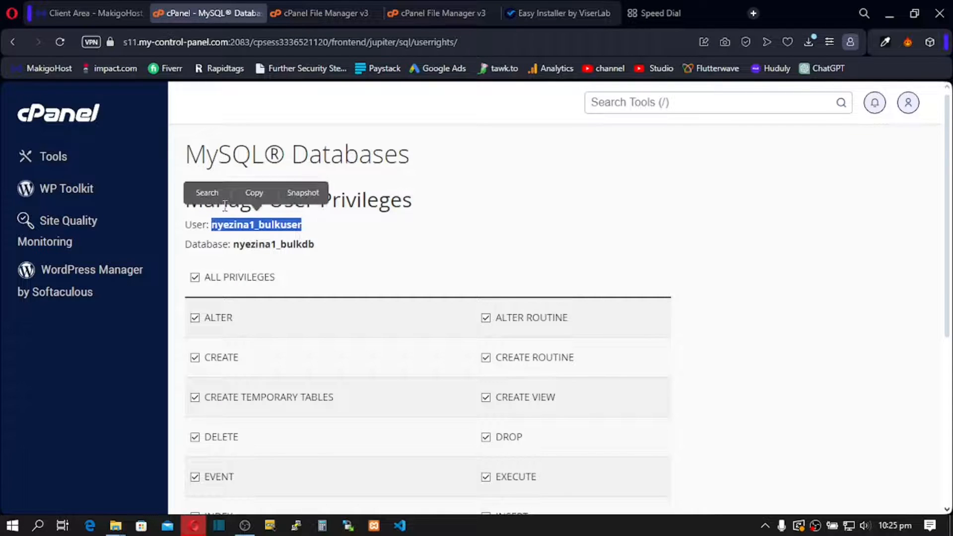
pyautogui.click(254, 192)
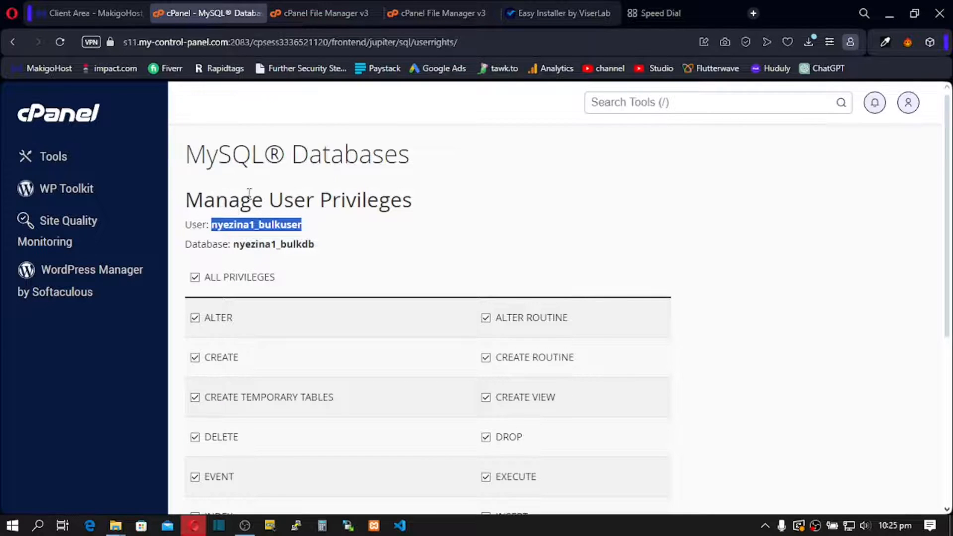
pyautogui.click(547, 11)
pyautogui.click(272, 408)
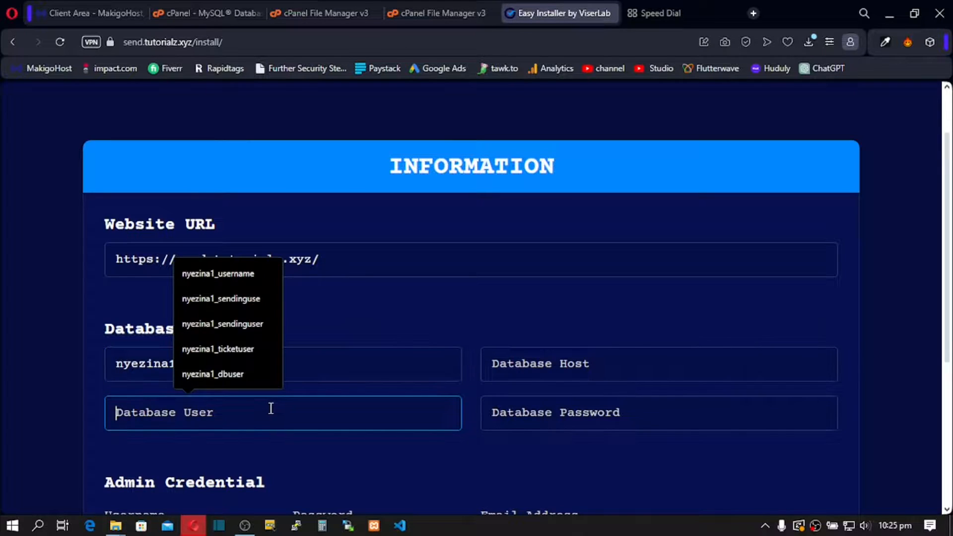
pyautogui.hotkey('ctrl', 'v')
pyautogui.click(513, 361)
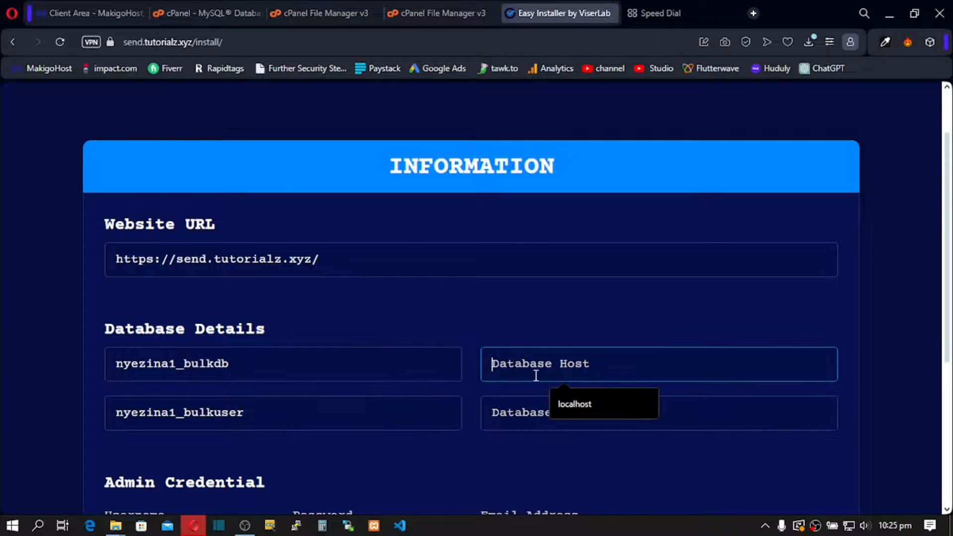
pyautogui.click(576, 402)
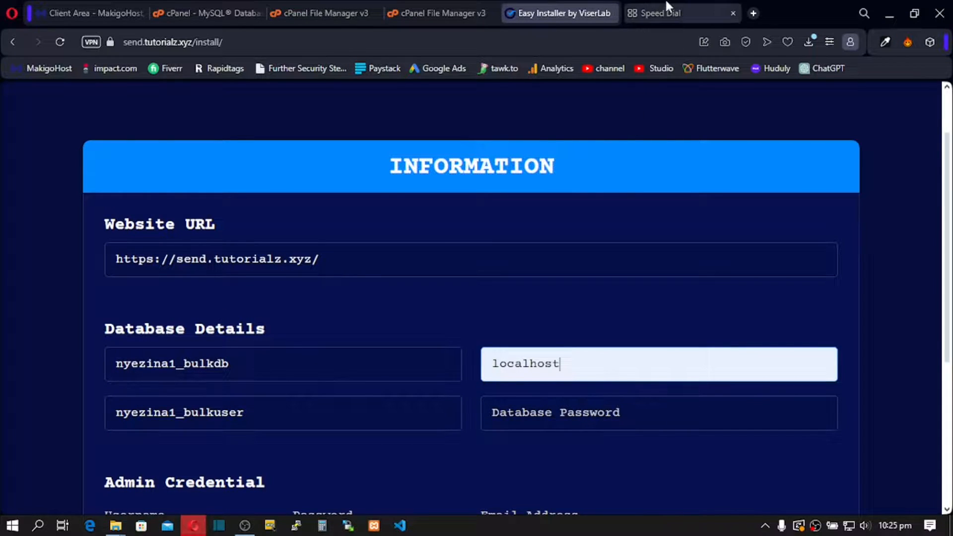
# Paste the database password from the other tab into the Database Password field
pyautogui.click(656, 13)
pyautogui.moveTo(180, 41); pyautogui.dragTo(71, 45)
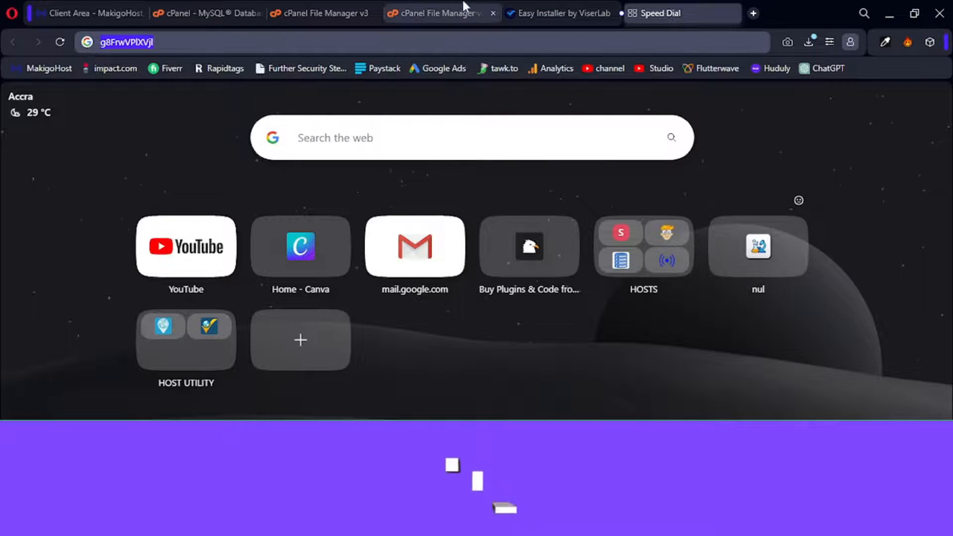
pyautogui.click(523, 8)
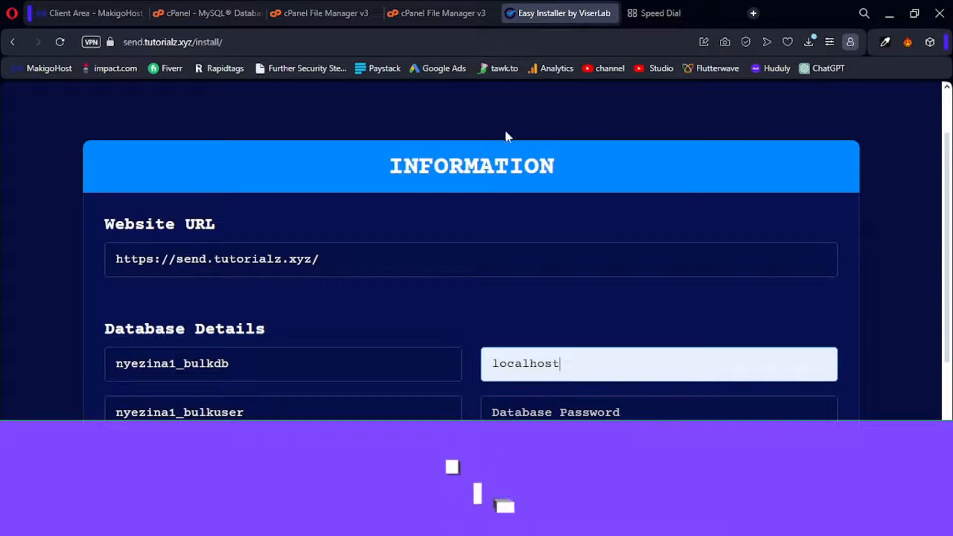
pyautogui.click(553, 414)
pyautogui.hotkey('ctrl', 'v')
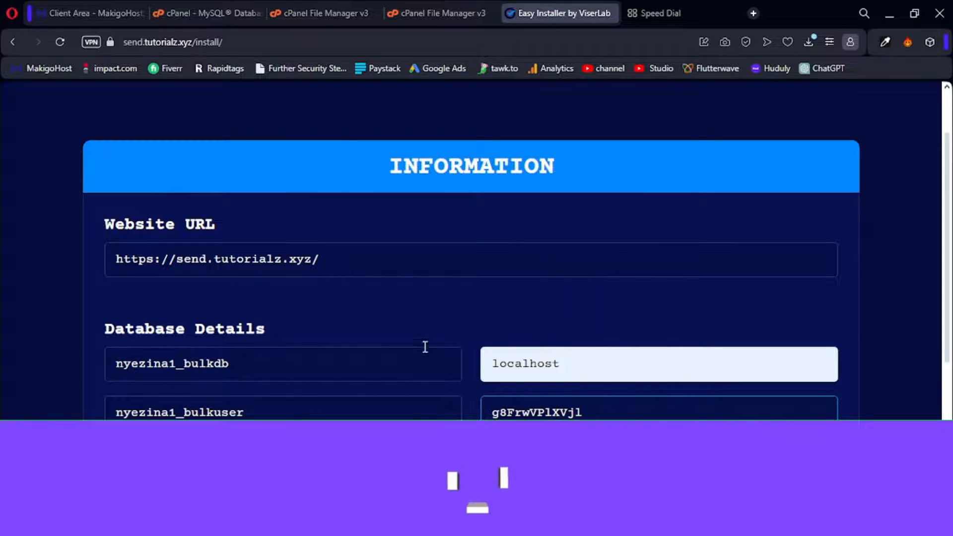
pyautogui.scroll(-3, 394, 322)
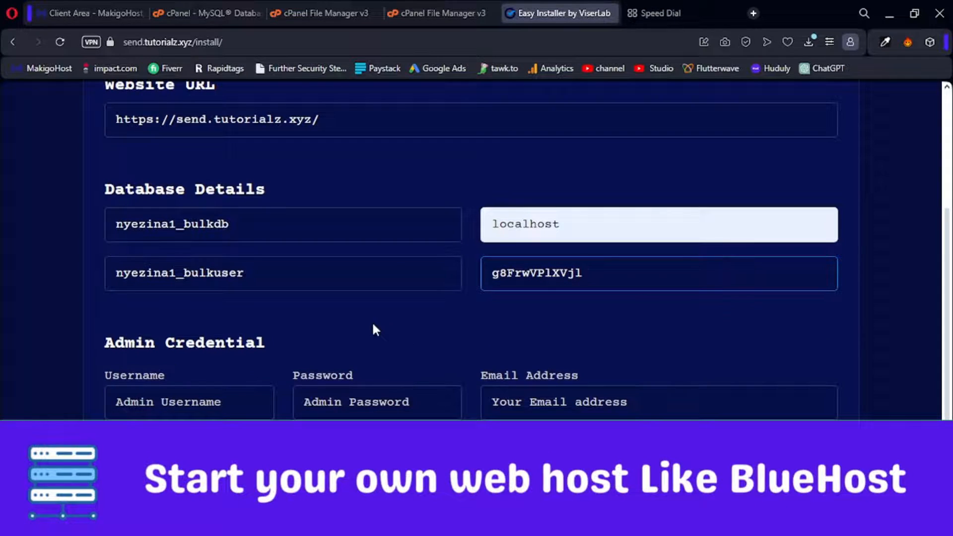
pyautogui.moveTo(118, 340); pyautogui.dragTo(134, 341)
pyautogui.click(189, 336)
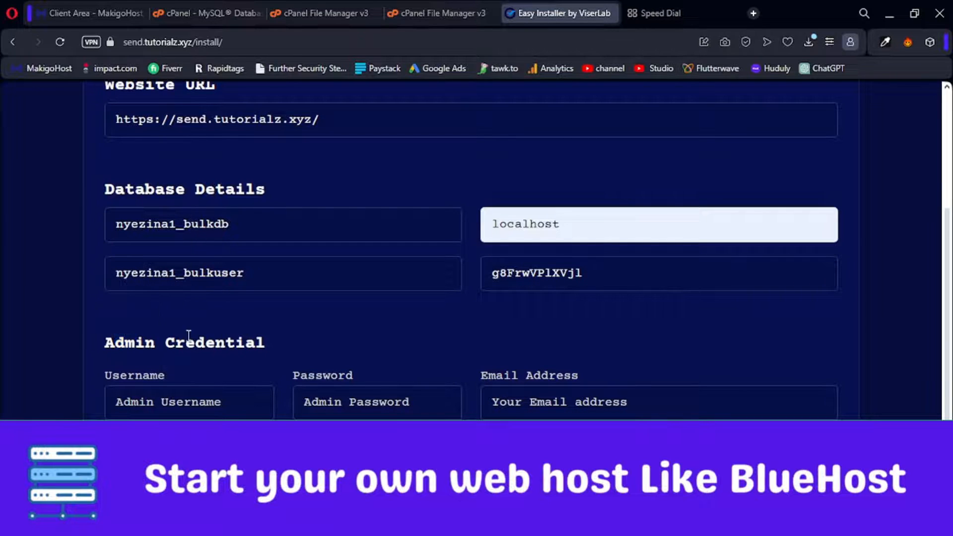
# Fill the admin username and password from saved suggestions and start the installation
pyautogui.click(135, 392)
pyautogui.click(192, 439)
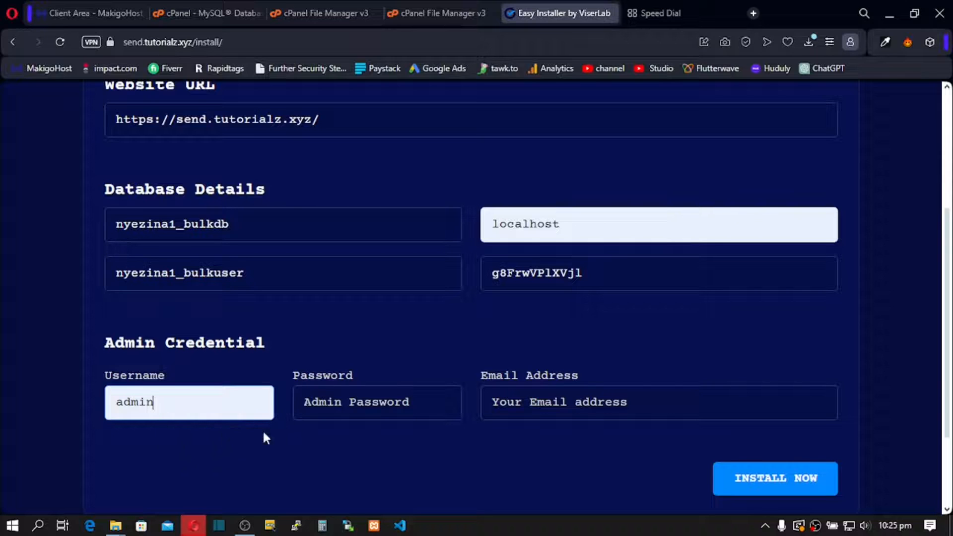
pyautogui.click(315, 403)
pyautogui.click(395, 444)
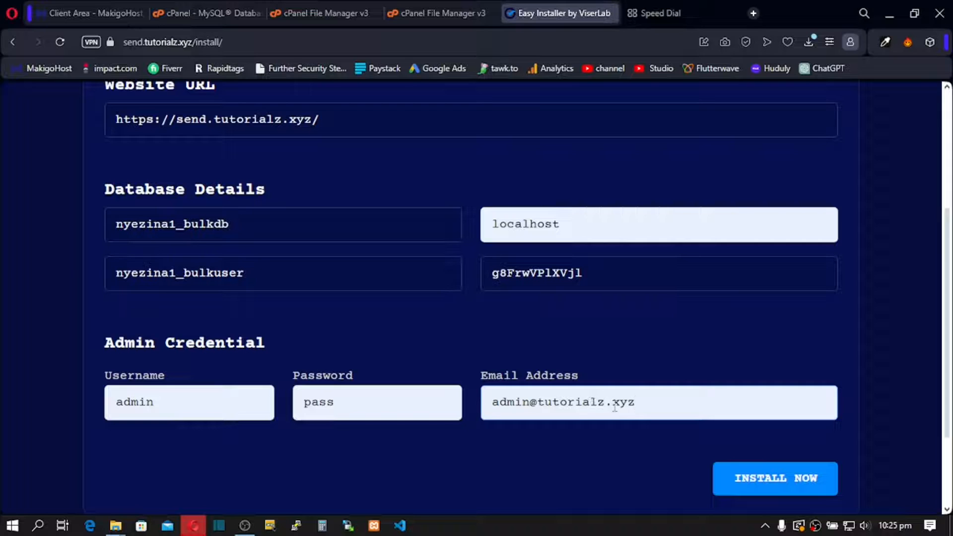
pyautogui.click(748, 488)
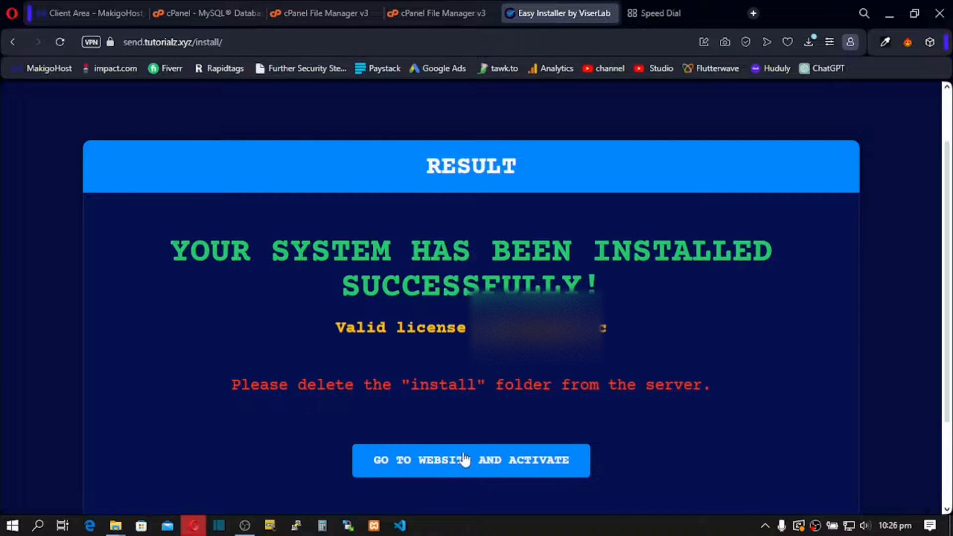
# Open the new site to activate it, then go up from storage to the core folder
pyautogui.click(501, 471)
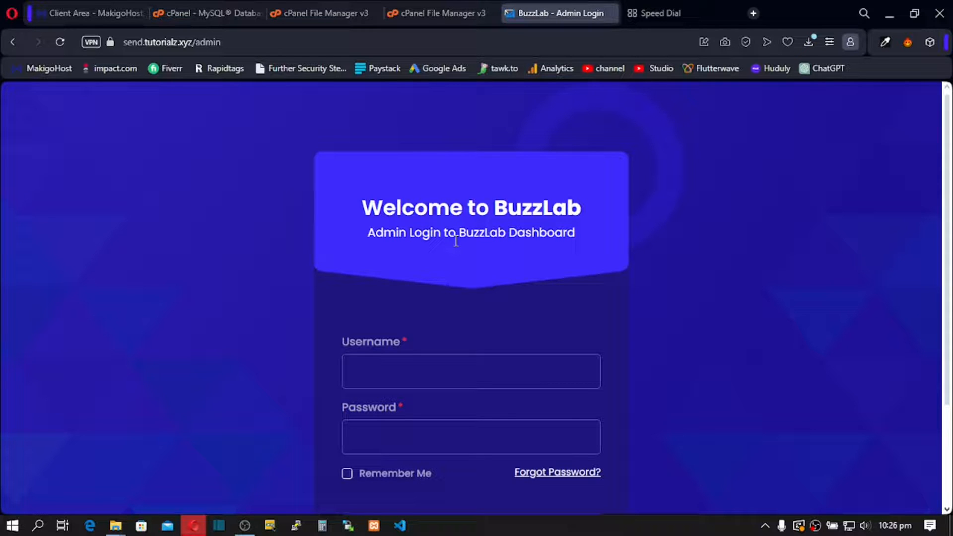
pyautogui.click(433, 13)
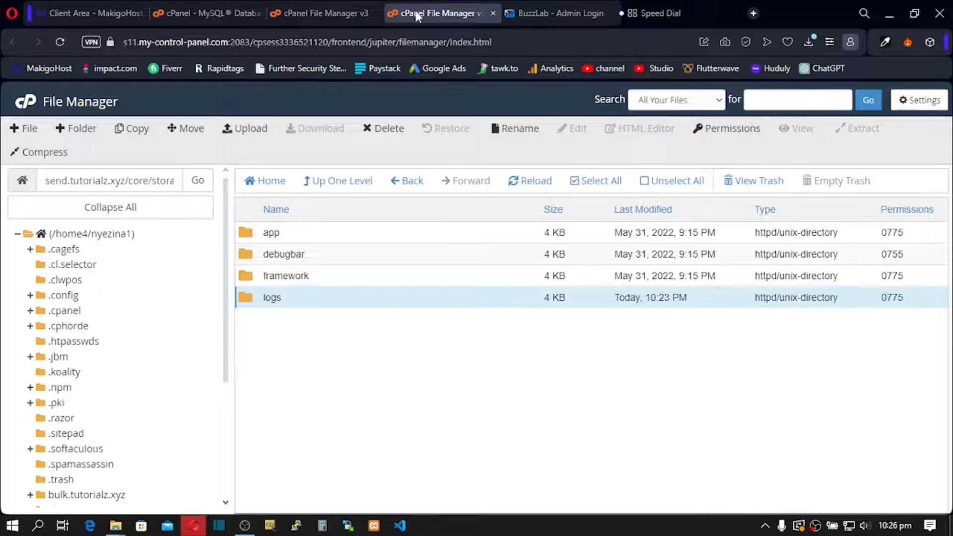
pyautogui.click(323, 13)
pyautogui.click(430, 14)
pyautogui.click(320, 185)
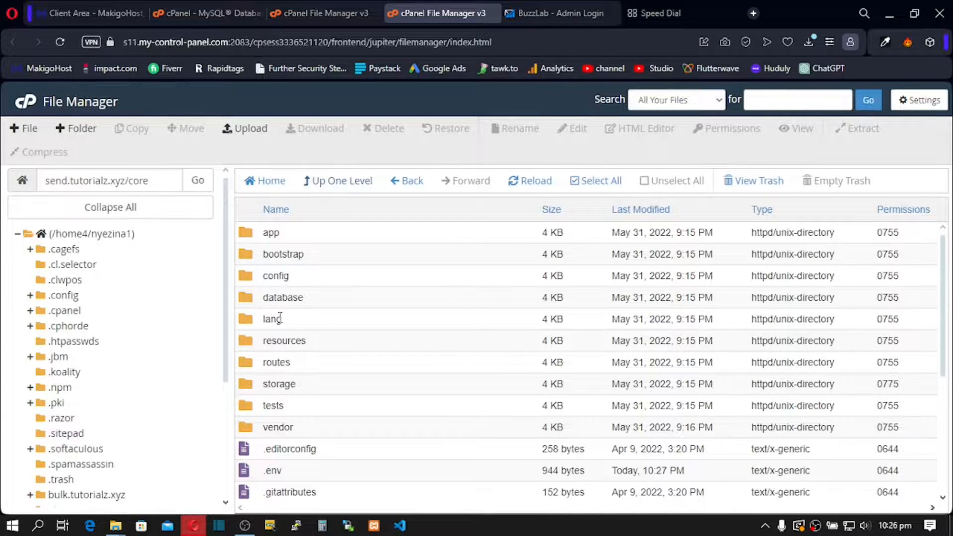
# Go up to send.tutorialz.xyz and delete the install folder, confirming the trash dialog
pyautogui.scroll(-4, 285, 322)
pyautogui.scroll(4, 285, 326)
pyautogui.click(340, 179)
pyautogui.click(248, 342)
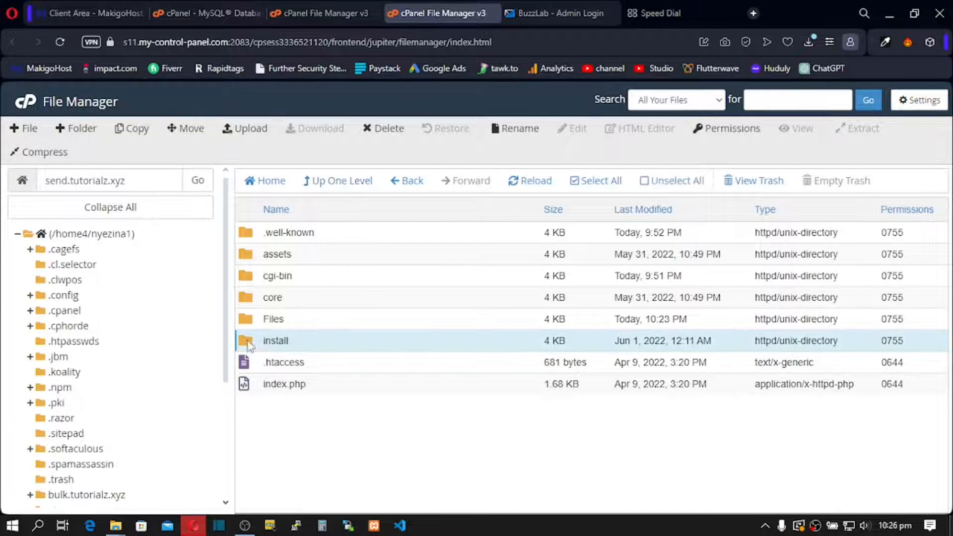
pyautogui.click(505, 127)
pyautogui.click(630, 353)
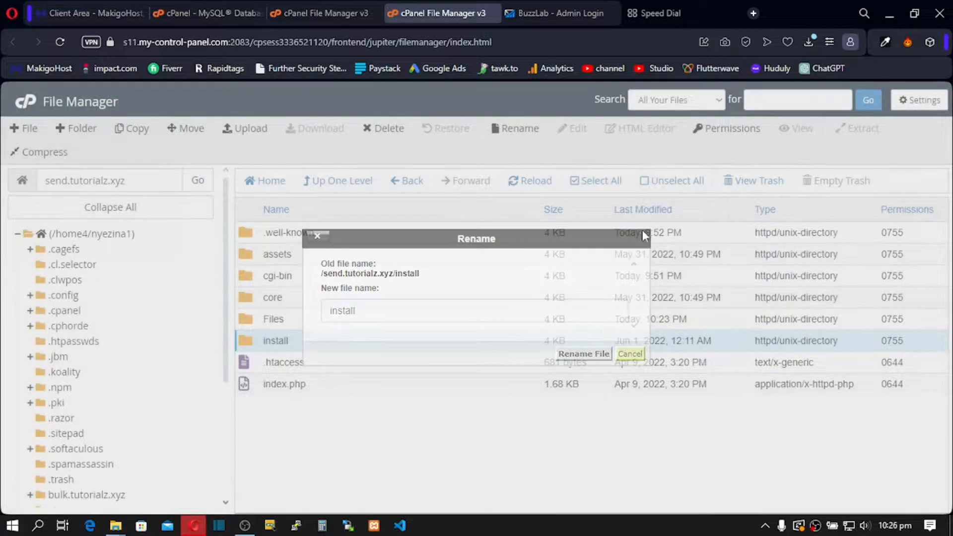
pyautogui.click(384, 128)
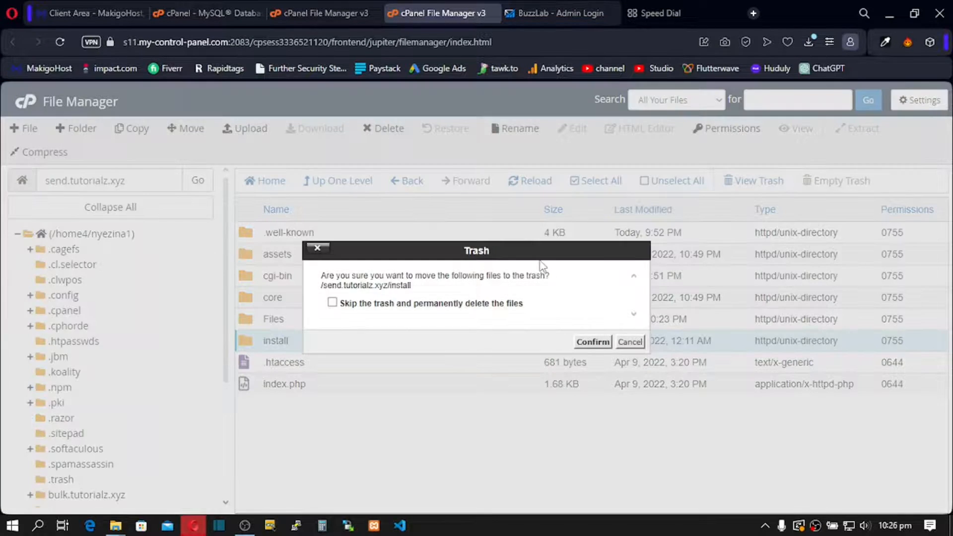
pyautogui.click(592, 342)
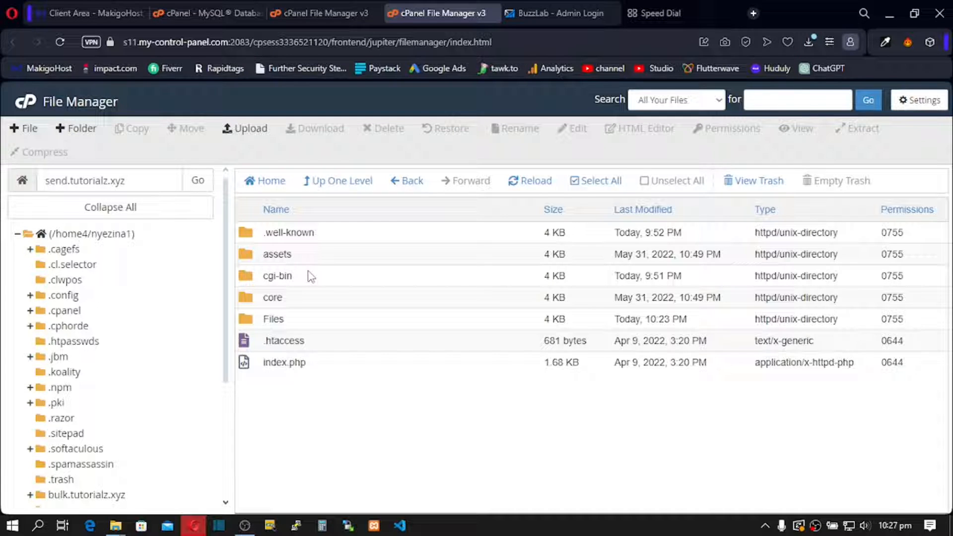
pyautogui.click(542, 13)
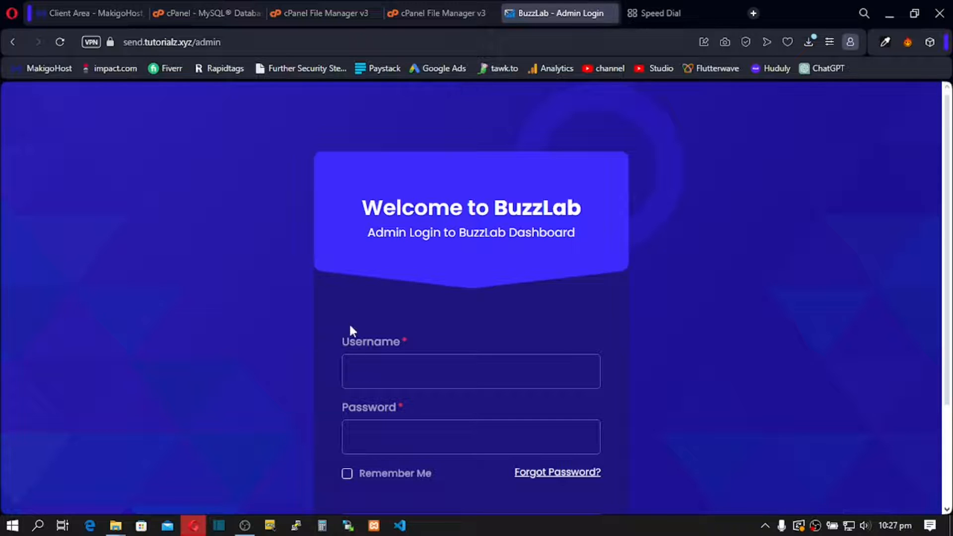
pyautogui.scroll(-2, 405, 212)
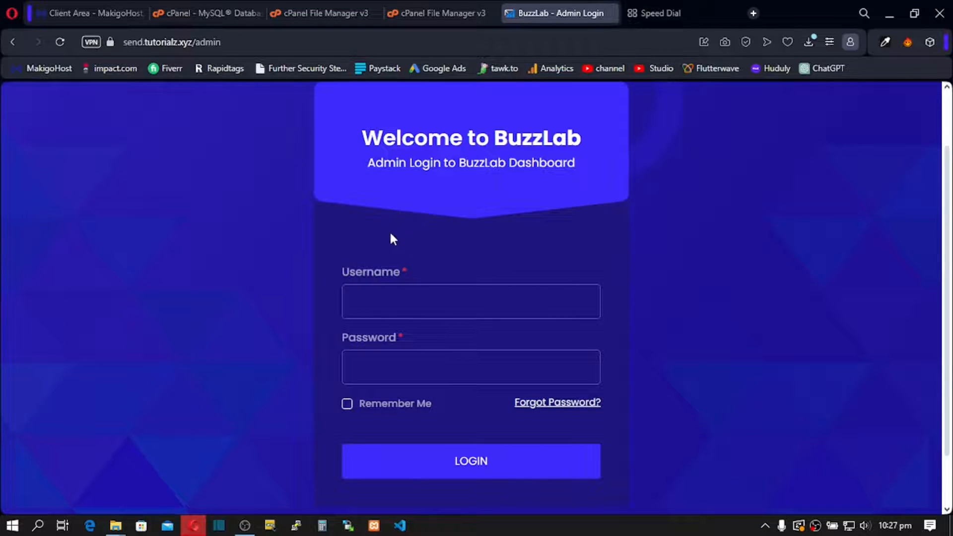
pyautogui.click(356, 308)
pyautogui.write('admin')
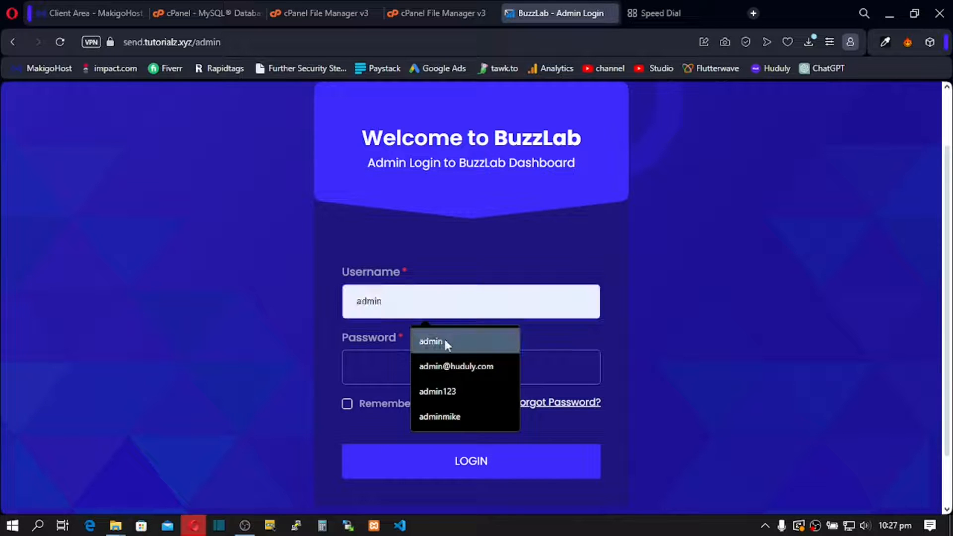
pyautogui.click(445, 340)
pyautogui.click(395, 375)
pyautogui.write('****')
pyautogui.click(347, 403)
pyautogui.click(433, 466)
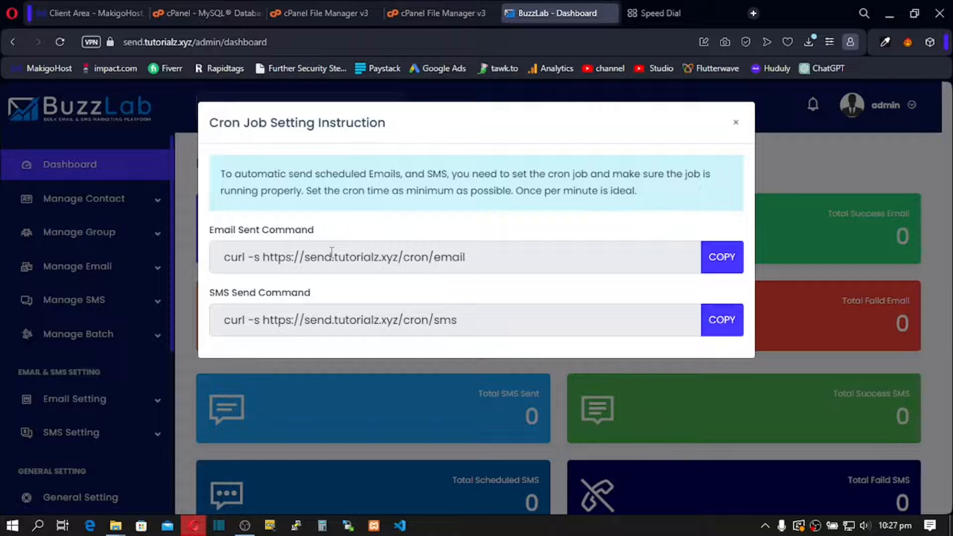
pyautogui.click(722, 257)
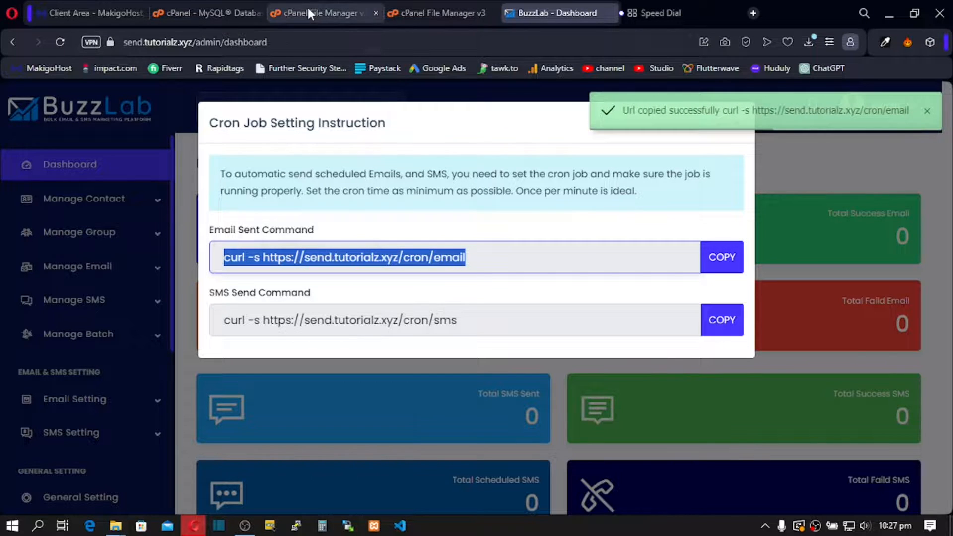
# Find Cron Jobs via the cron tool search and scroll to the two existing wget jobs
pyautogui.click(231, 11)
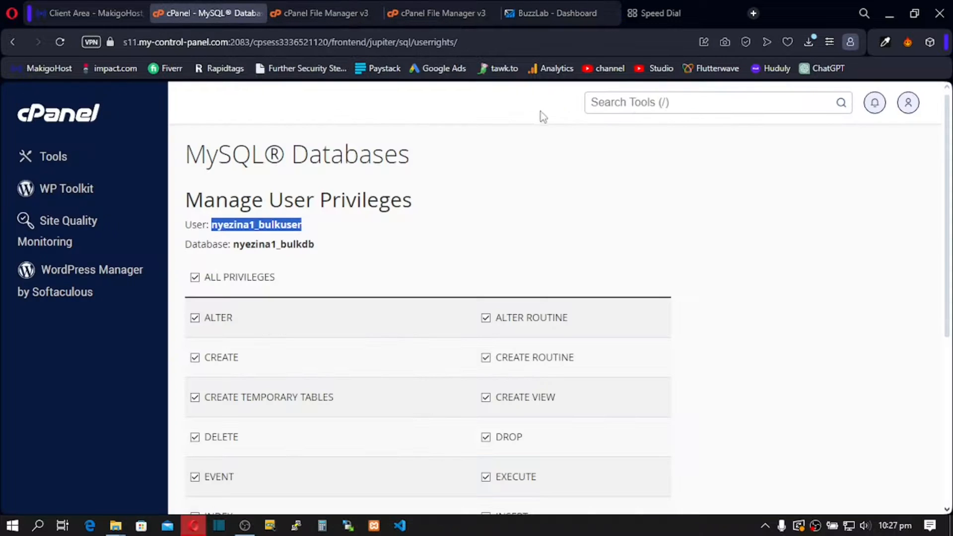
pyautogui.click(614, 106)
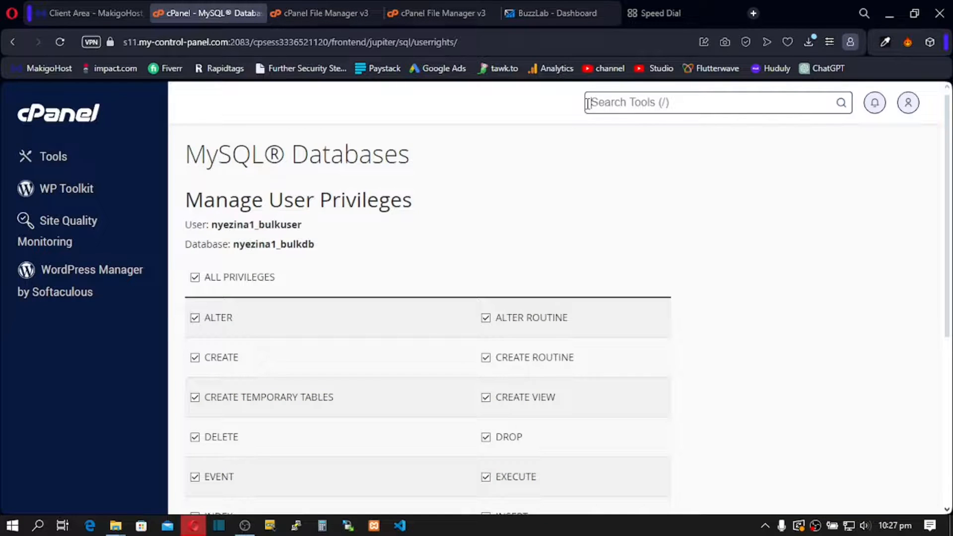
pyautogui.write('cro')
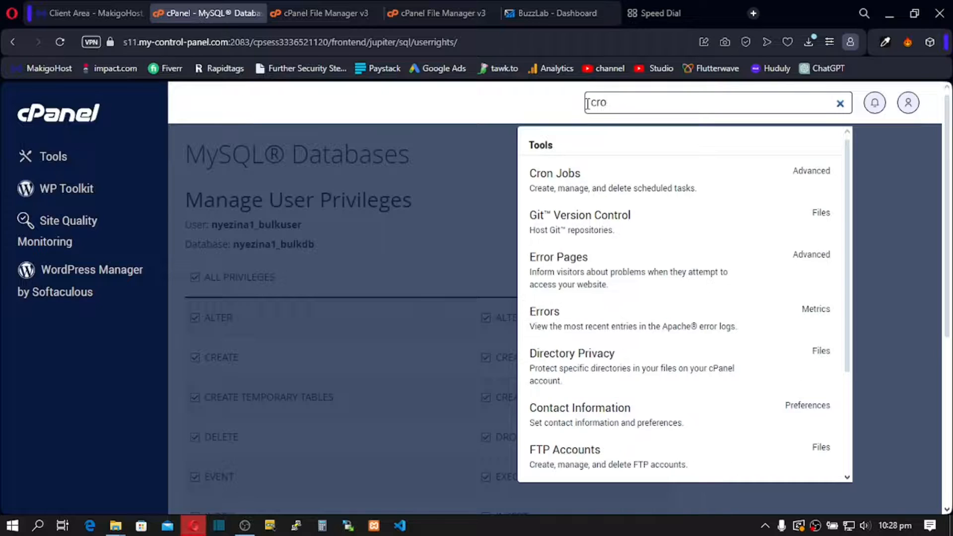
pyautogui.write('n')
pyautogui.click(588, 175)
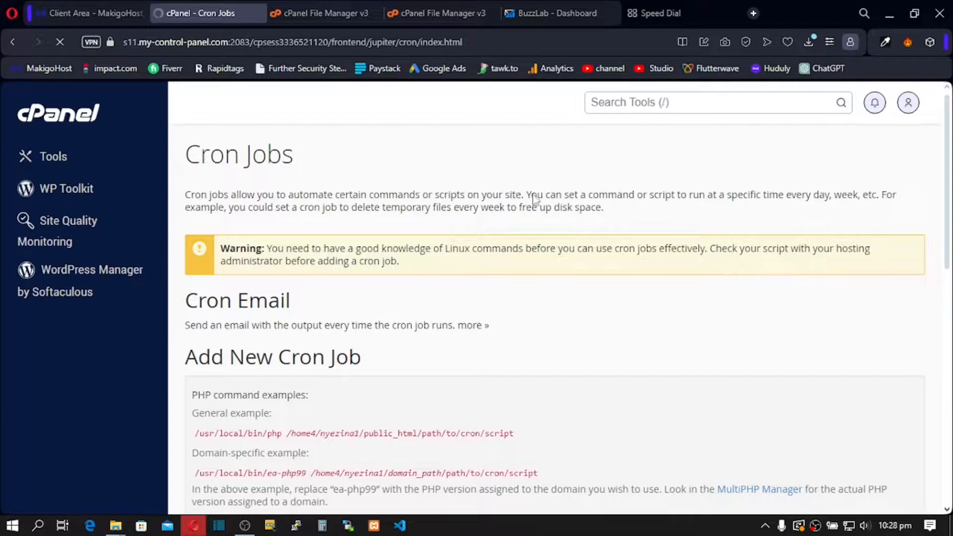
pyautogui.scroll(-10, 385, 283)
pyautogui.scroll(-2, 388, 288)
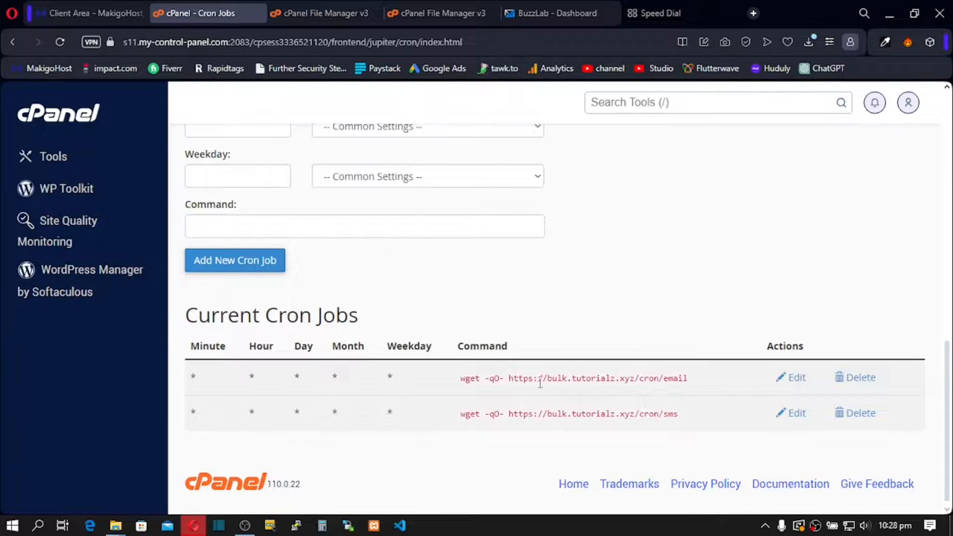
# Edit the email cron job so its command ends with email---
pyautogui.click(796, 380)
pyautogui.scroll(-7, 570, 397)
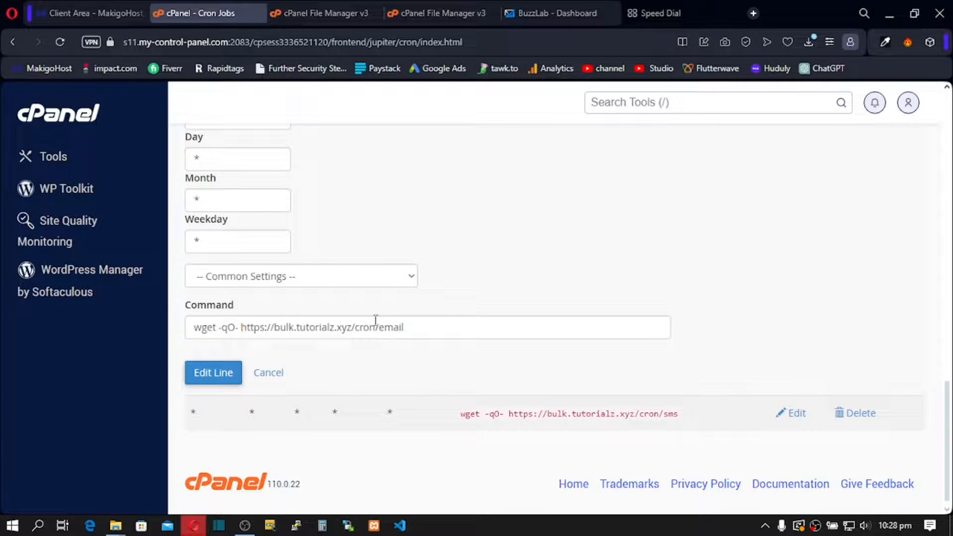
pyautogui.click(410, 328)
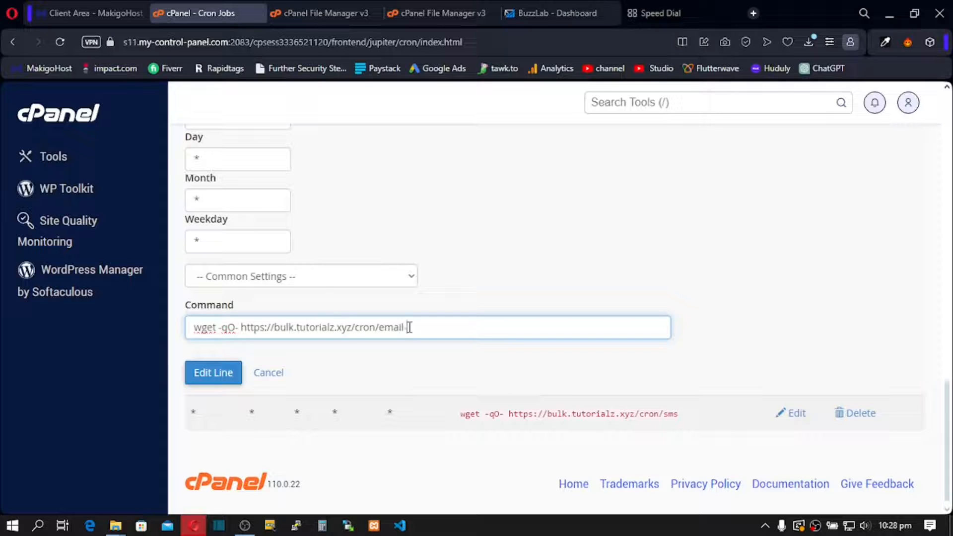
pyautogui.click(222, 372)
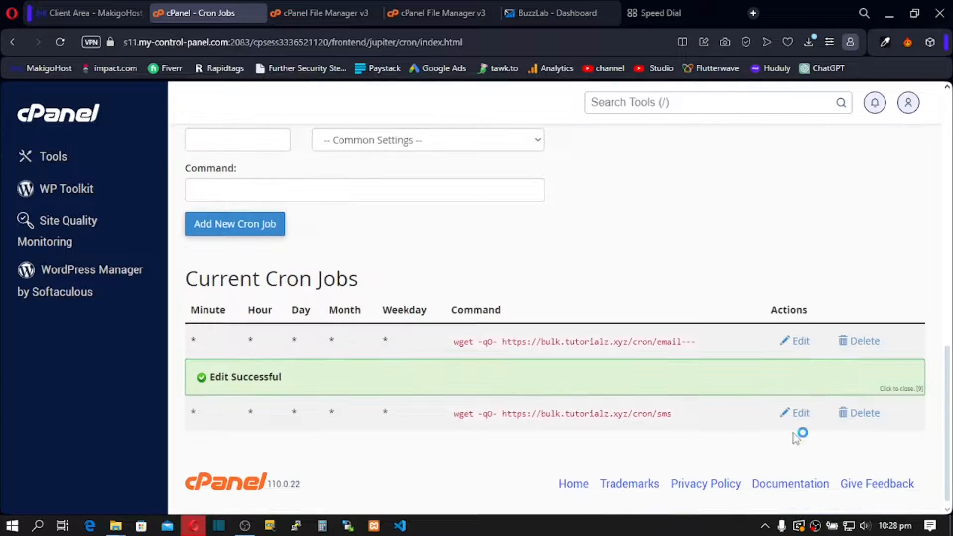
# Edit the SMS cron job so its command ends with sms---, then review the list
pyautogui.click(799, 417)
pyautogui.scroll(-6, 621, 409)
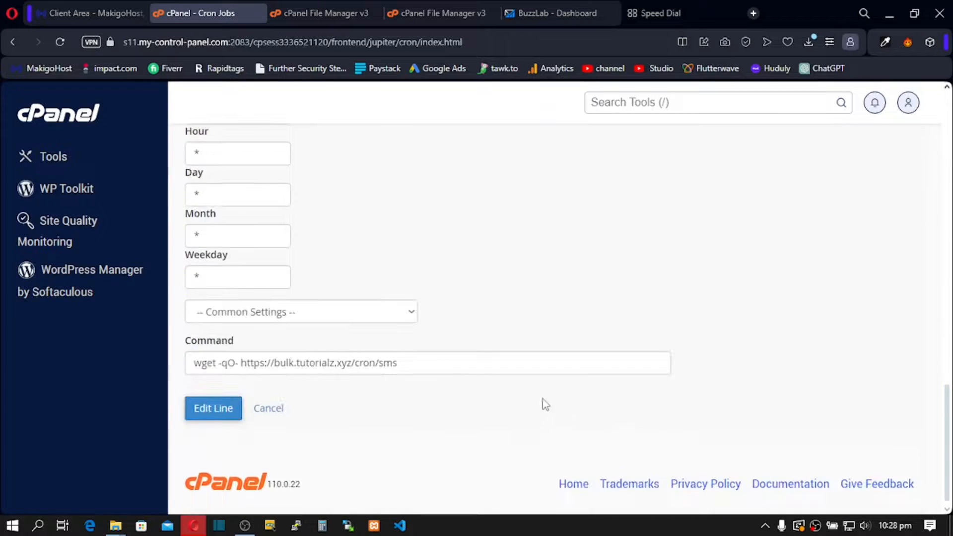
pyautogui.click(409, 362)
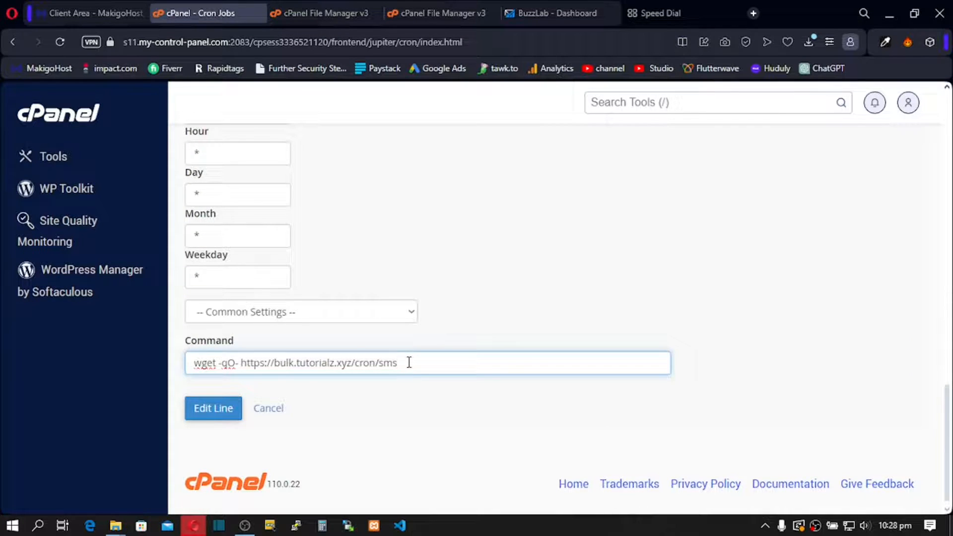
pyautogui.click(213, 407)
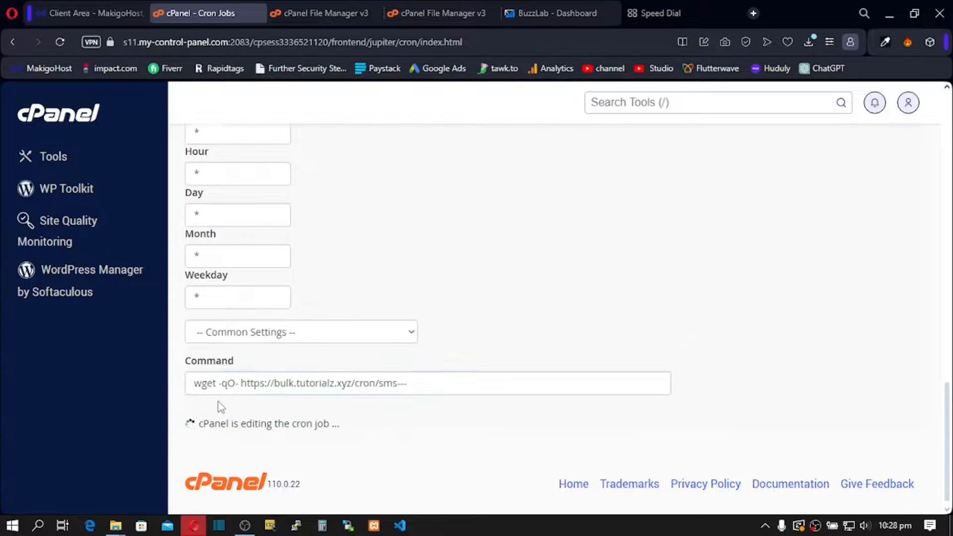
pyautogui.scroll(4, 382, 314)
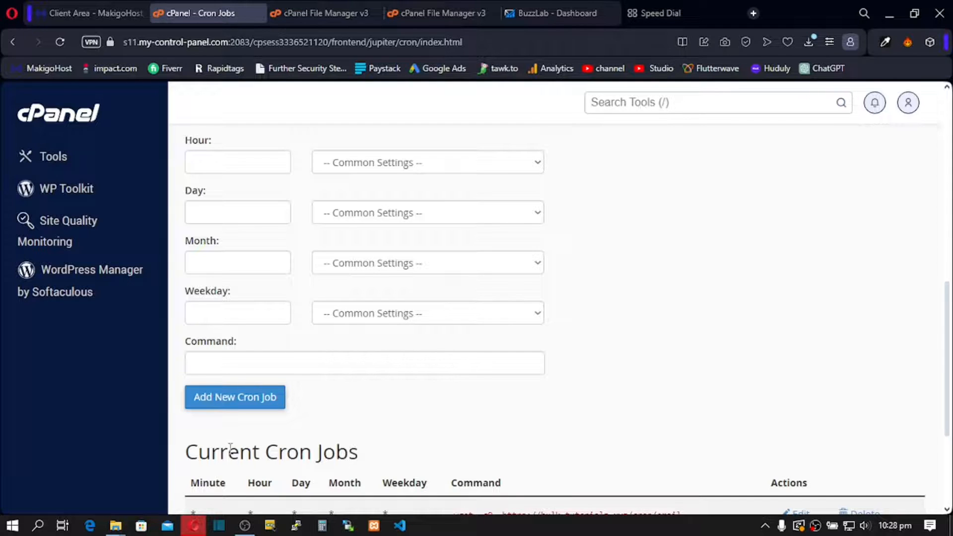
pyautogui.moveTo(199, 453); pyautogui.dragTo(349, 451)
pyautogui.scroll(-3, 348, 449)
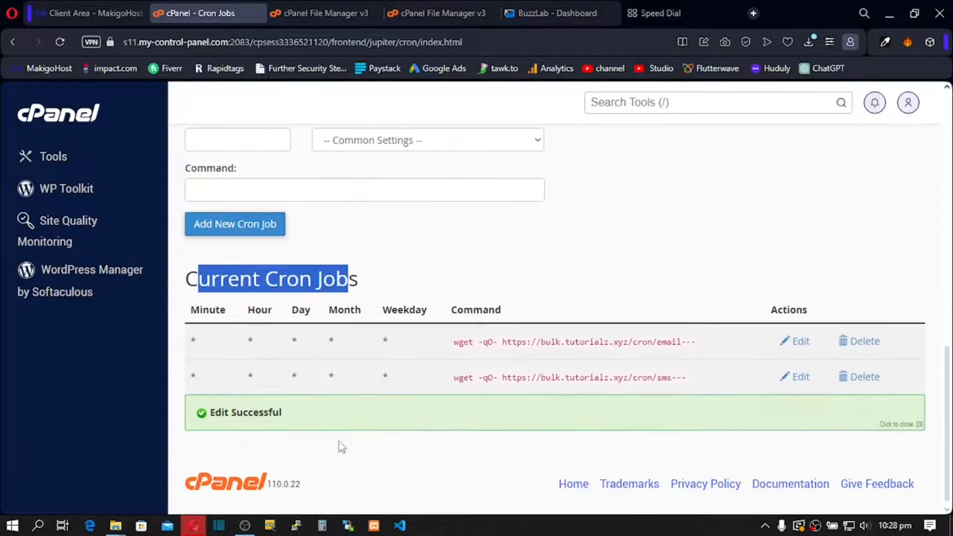
# Check BuzzLab's once-per-minute advice and set the new cron job to Once Per Minute
pyautogui.scroll(10, 424, 396)
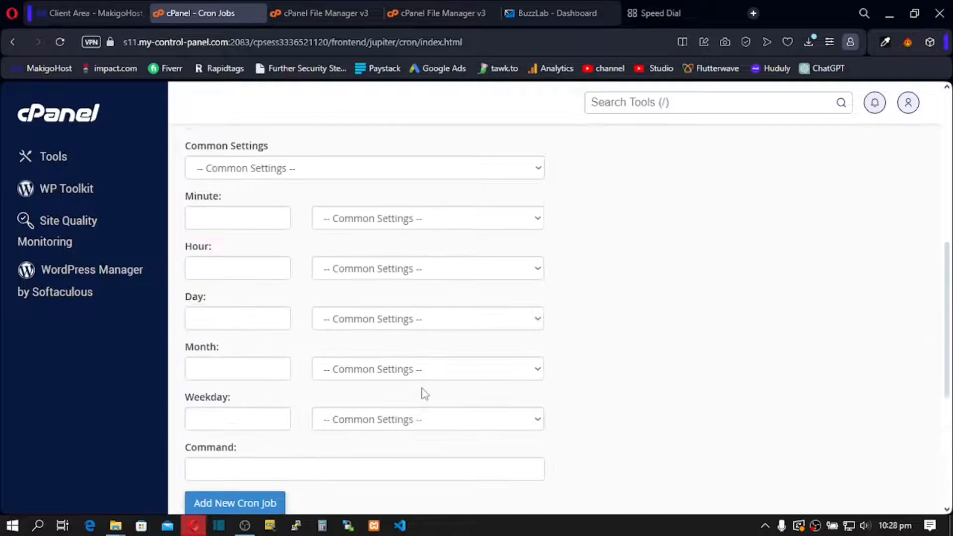
pyautogui.scroll(-3, 423, 396)
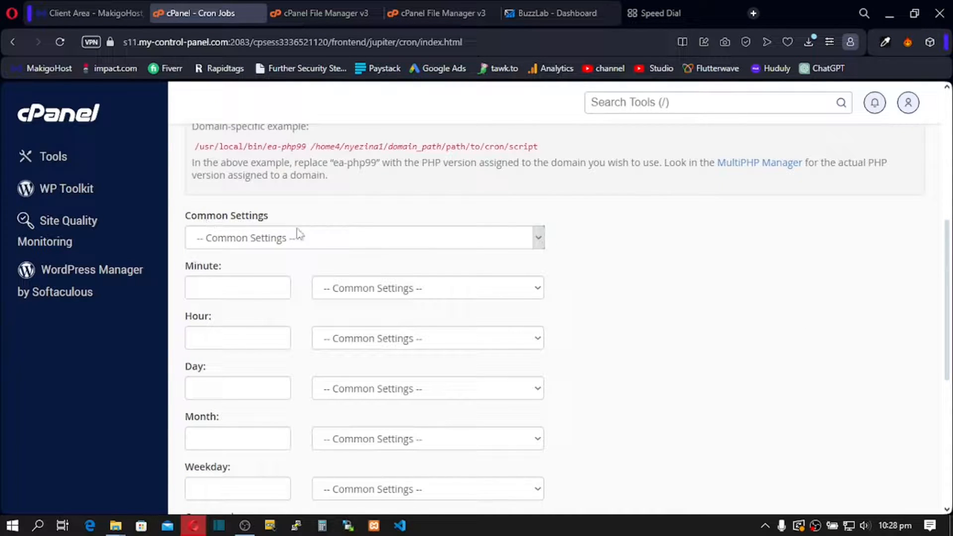
pyautogui.click(322, 239)
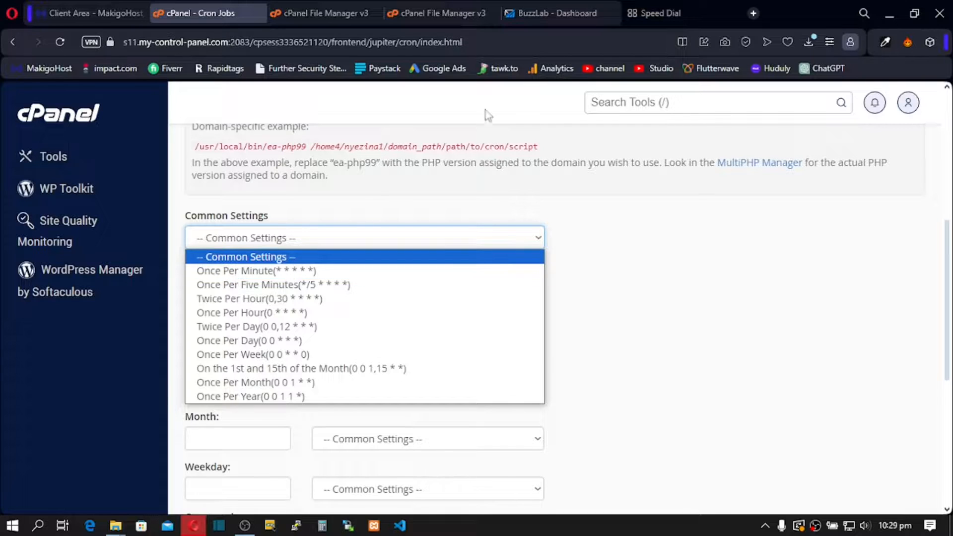
pyautogui.click(547, 16)
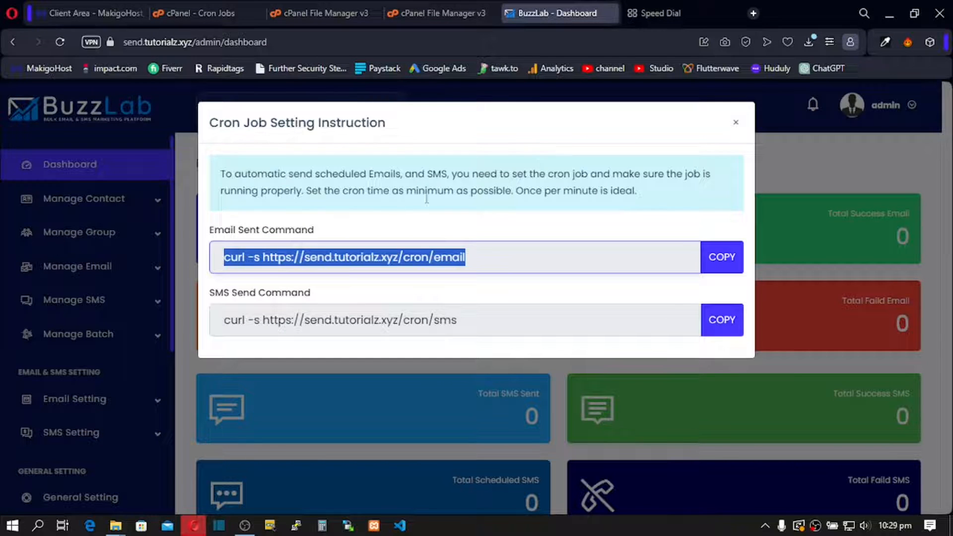
pyautogui.moveTo(332, 174); pyautogui.dragTo(369, 174)
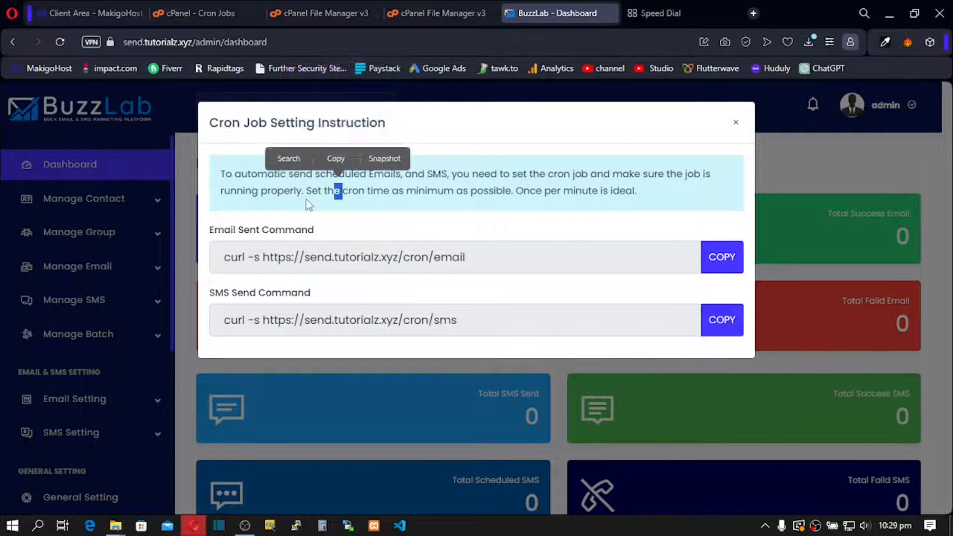
pyautogui.moveTo(311, 191); pyautogui.dragTo(636, 192)
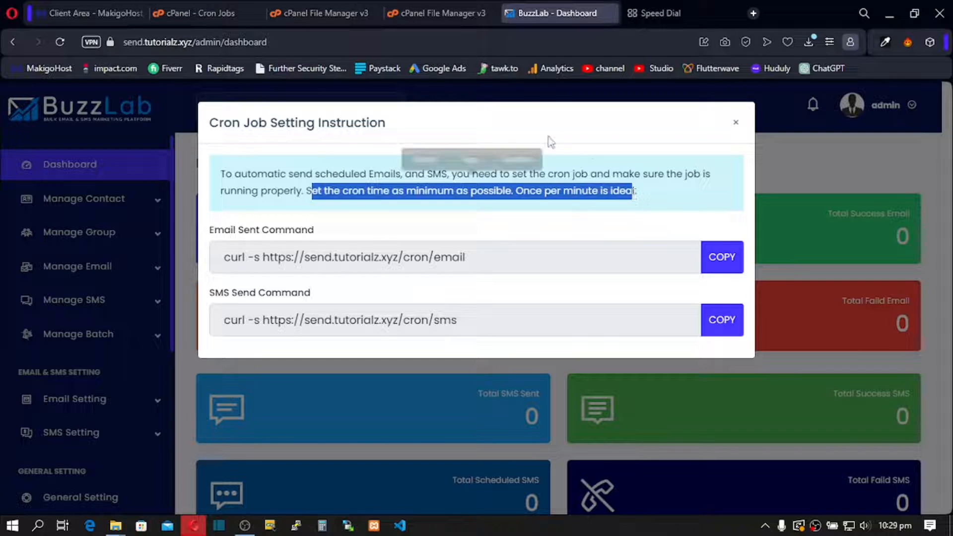
pyautogui.click(197, 13)
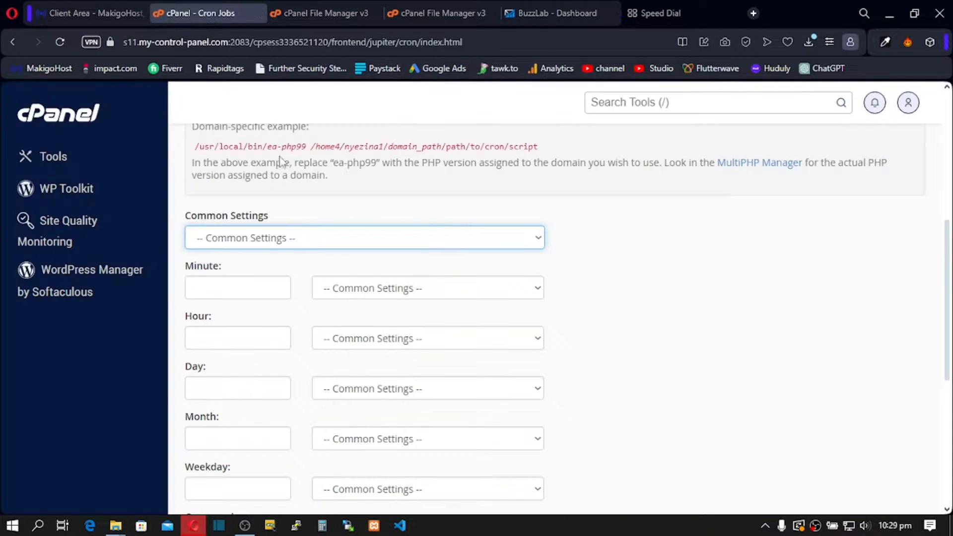
pyautogui.click(300, 237)
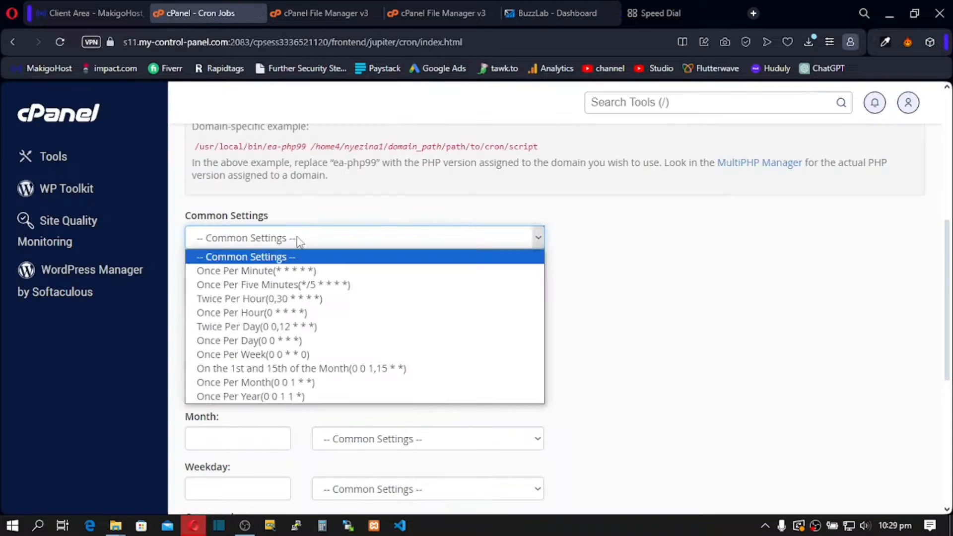
pyautogui.click(305, 272)
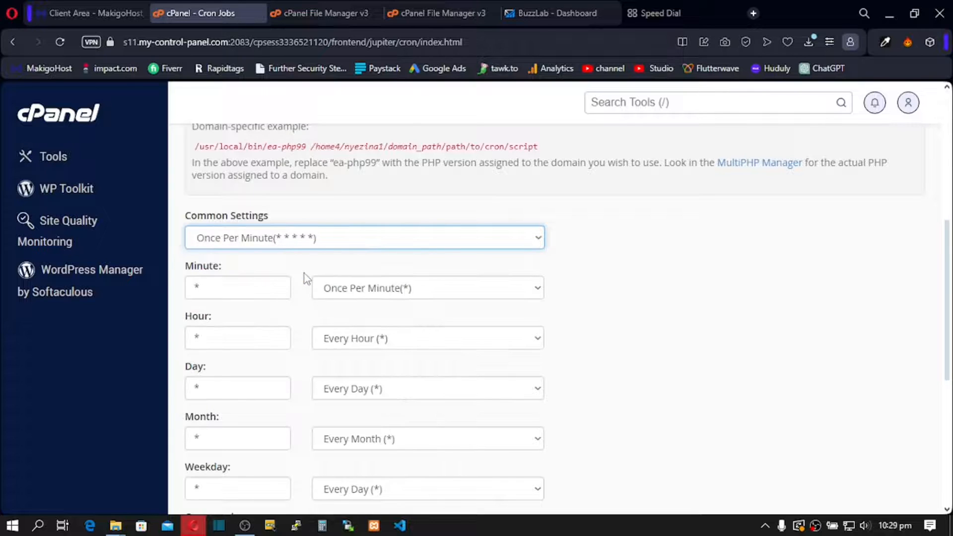
# Copy BuzzLab's Email Sent Command and put the caret in cPanel's Command field
pyautogui.scroll(-6, 317, 287)
pyautogui.scroll(2, 321, 296)
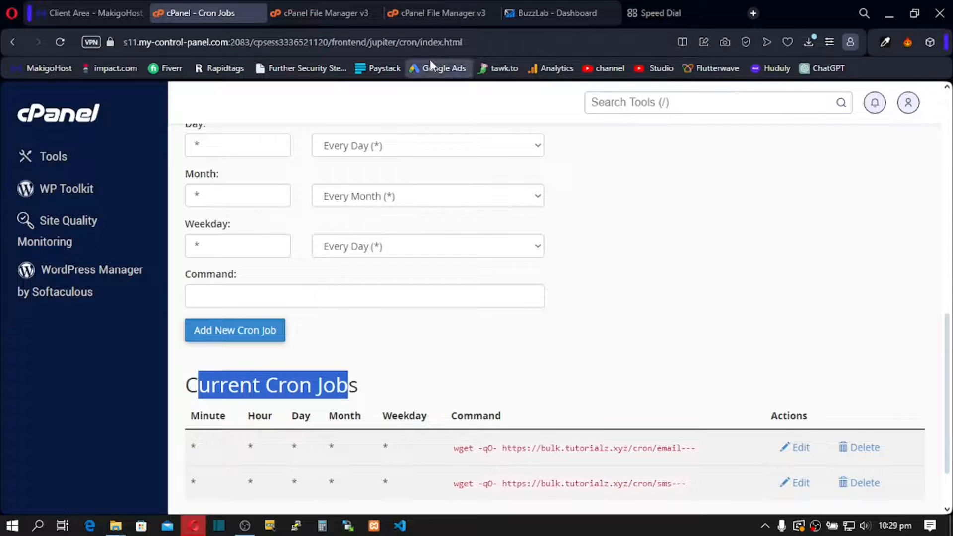
pyautogui.click(571, 10)
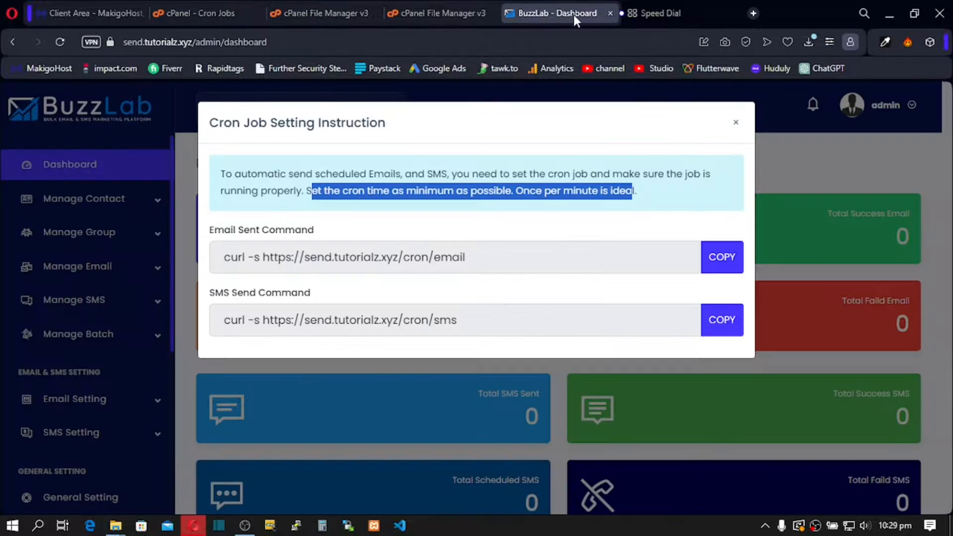
pyautogui.click(722, 257)
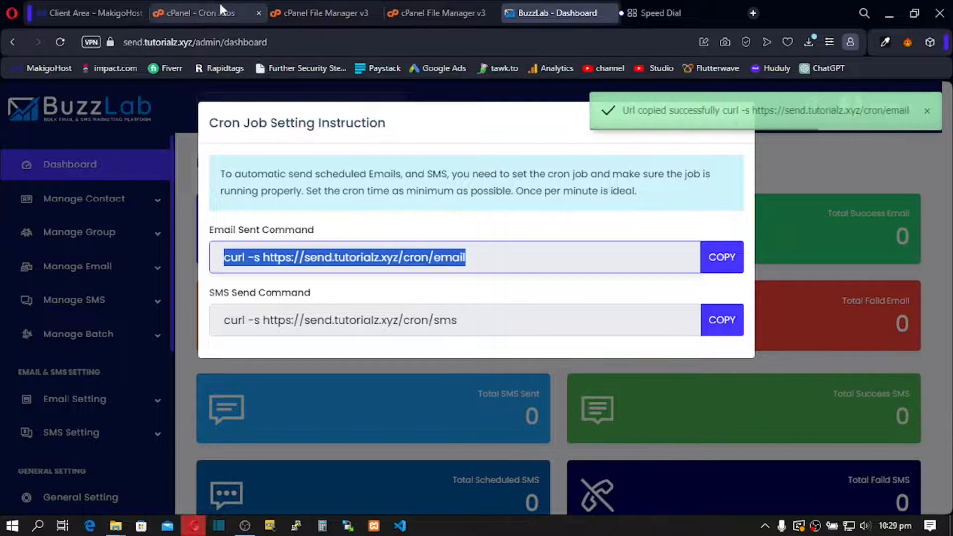
pyautogui.click(194, 8)
pyautogui.click(308, 296)
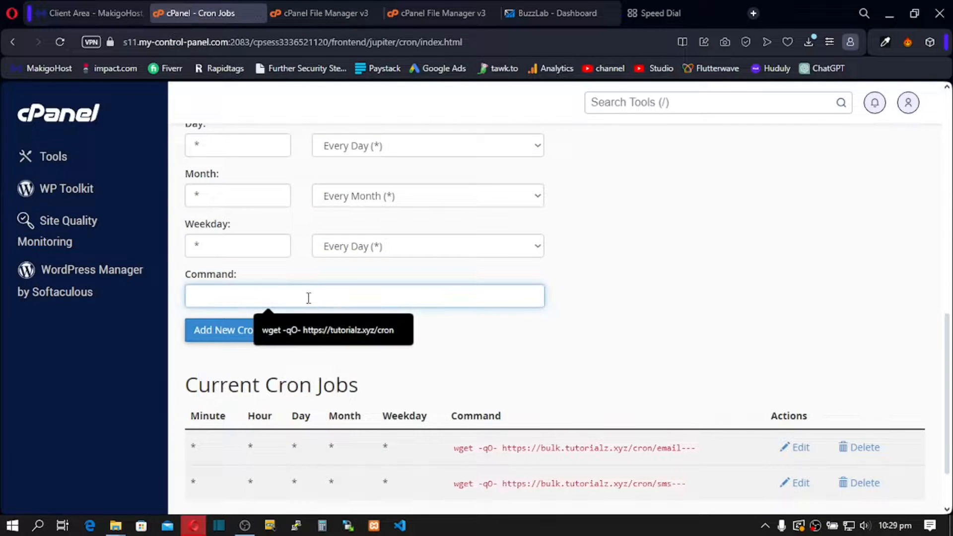
pyautogui.hotkey('ctrl', 'v')
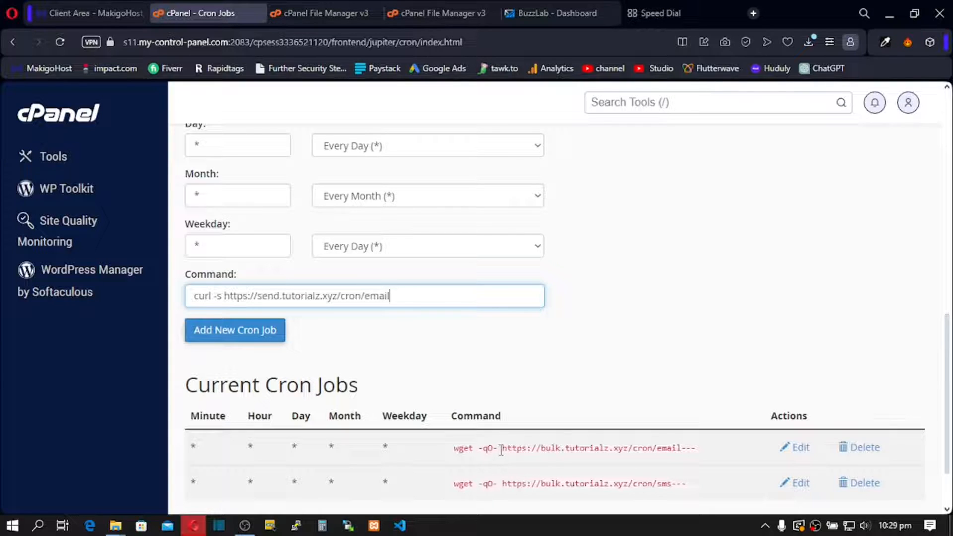
pyautogui.moveTo(501, 449); pyautogui.dragTo(454, 449)
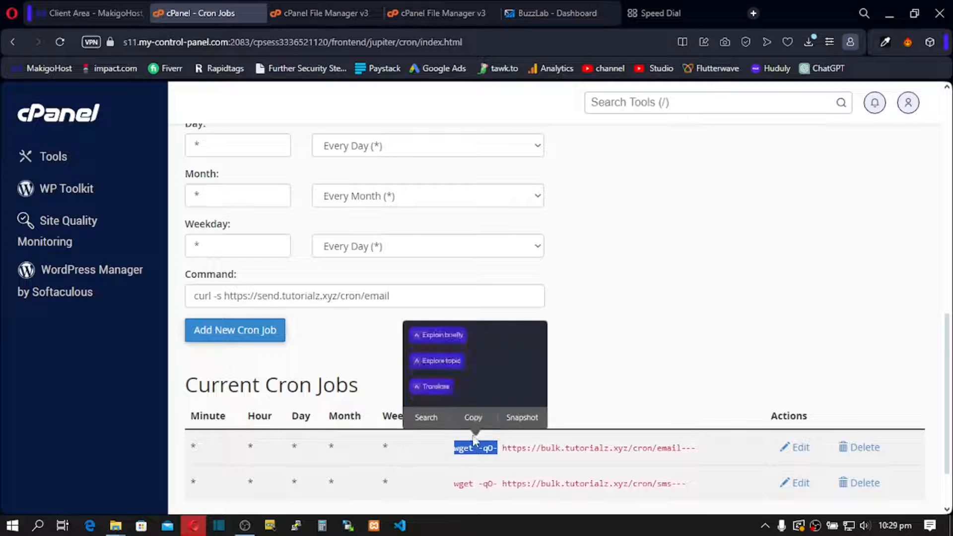
pyautogui.click(473, 418)
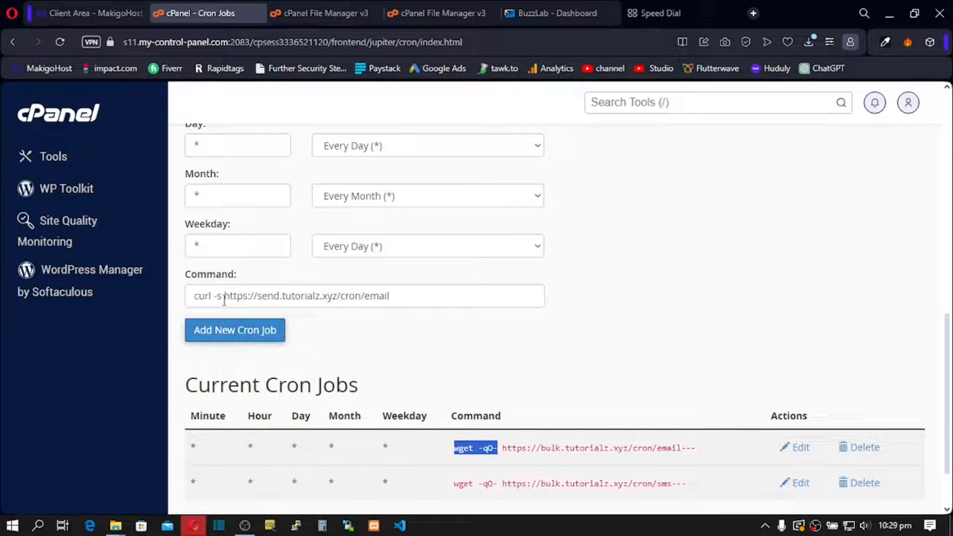
pyautogui.moveTo(222, 298); pyautogui.dragTo(192, 296)
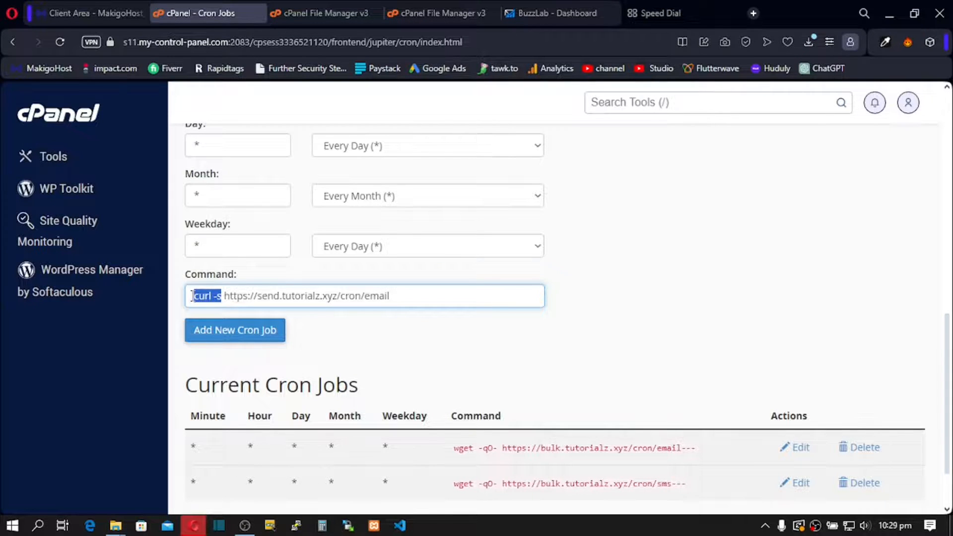
pyautogui.hotkey('ctrl', 'v')
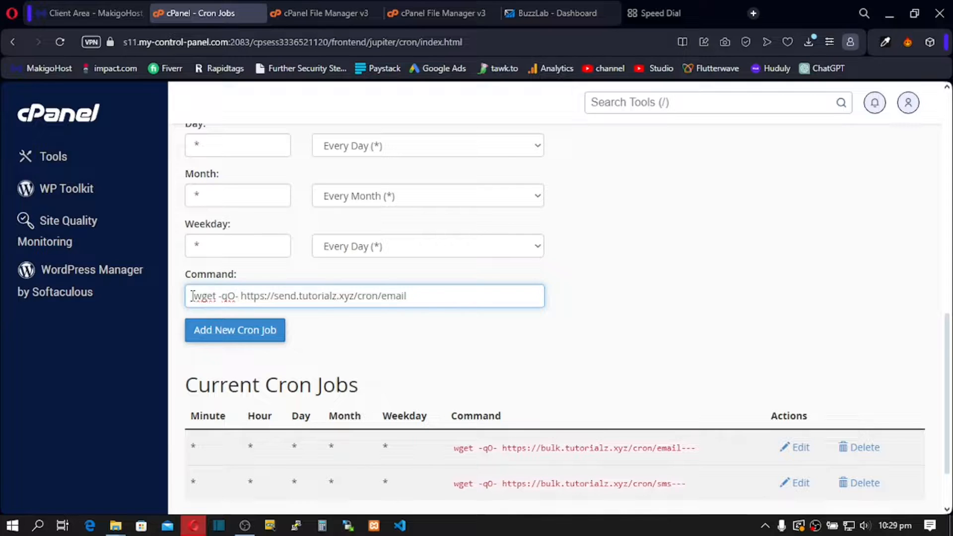
pyautogui.click(221, 330)
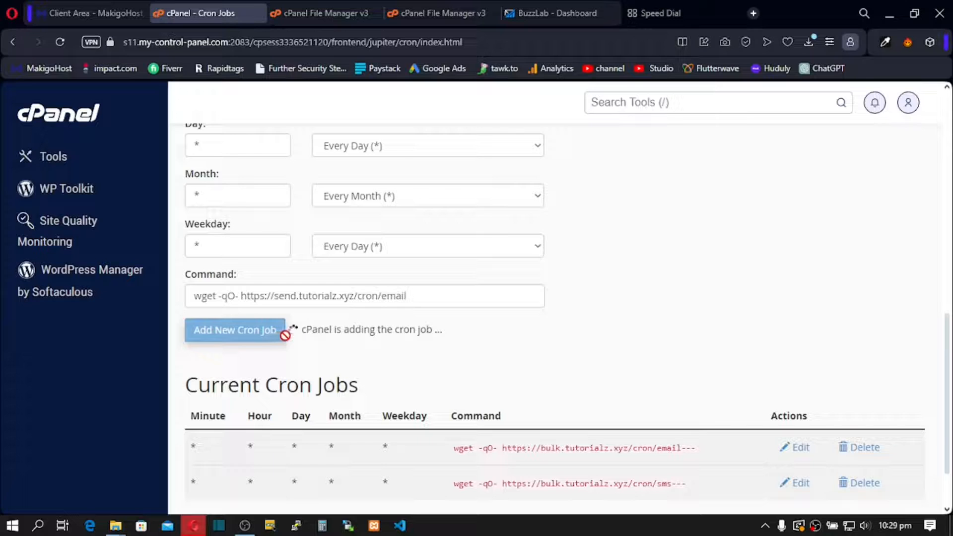
pyautogui.scroll(-3, 297, 347)
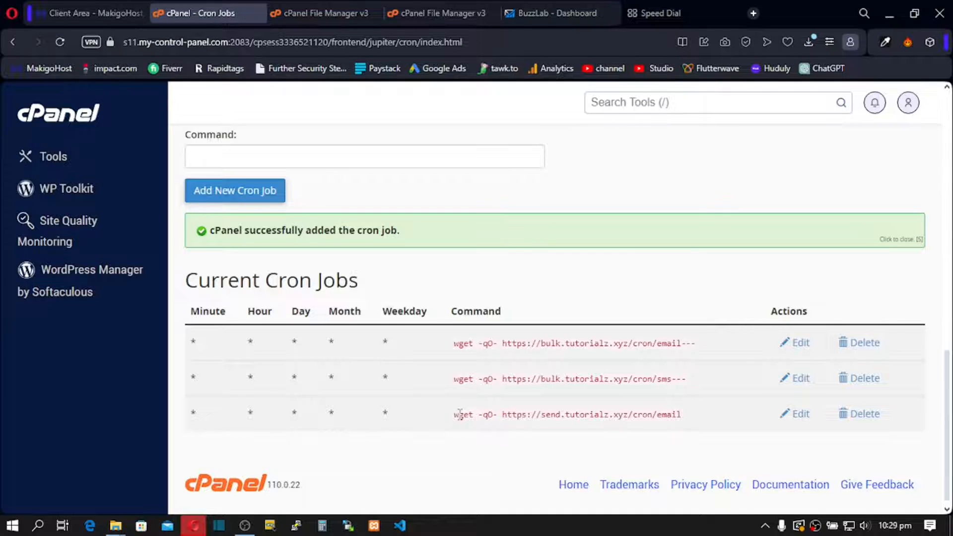
pyautogui.scroll(3, 460, 413)
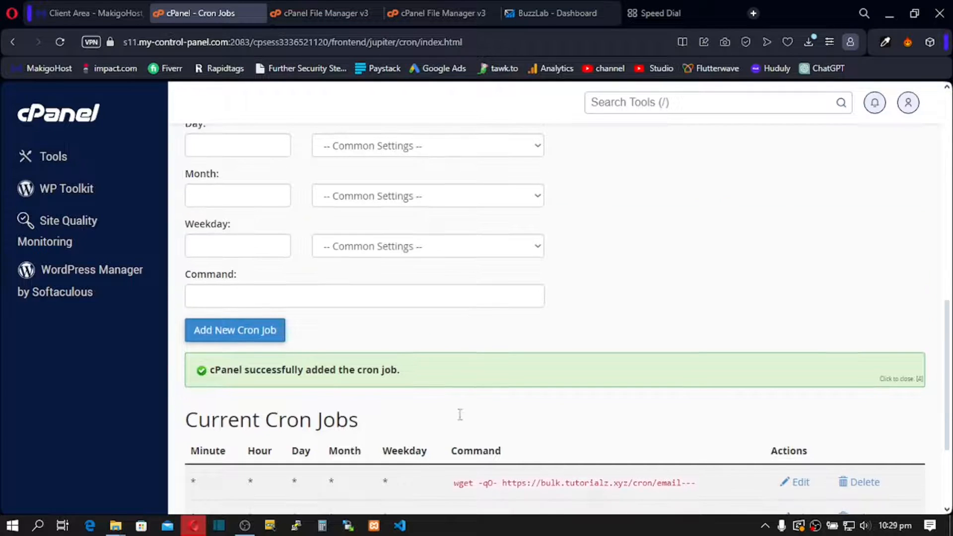
# Copy BuzzLab's SMS Send Command, set Once Per Minute, and paste it into Command
pyautogui.click(567, 13)
pyautogui.click(734, 332)
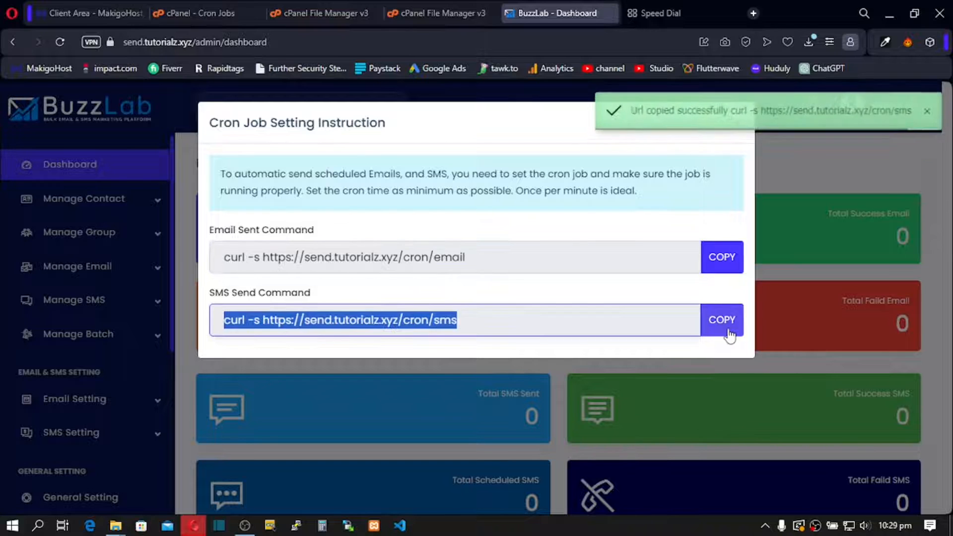
pyautogui.click(217, 14)
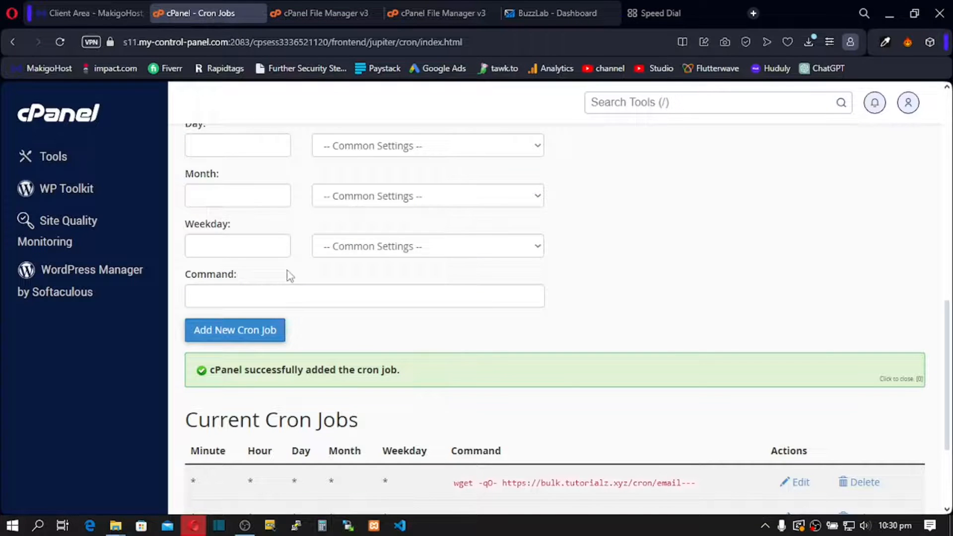
pyautogui.scroll(4, 299, 323)
pyautogui.click(293, 204)
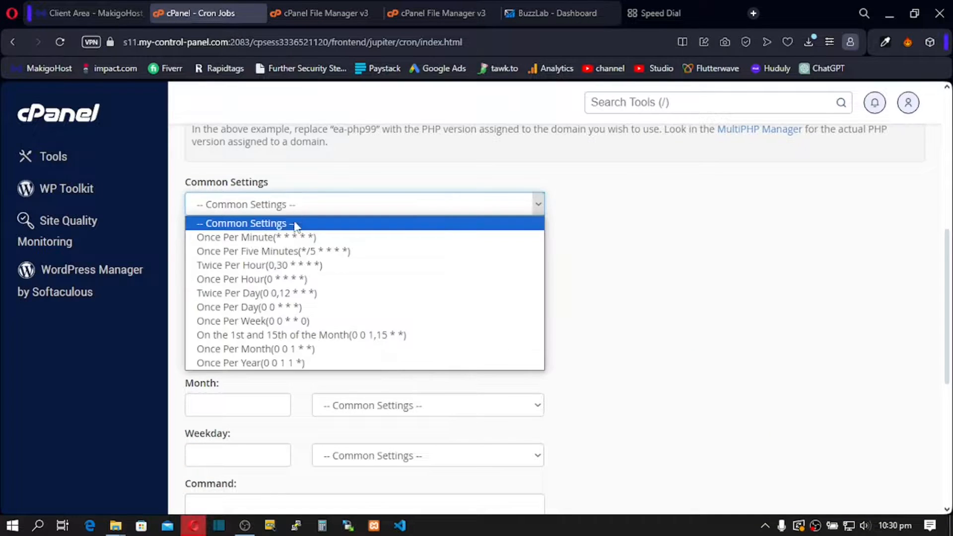
pyautogui.click(297, 237)
pyautogui.scroll(-4, 301, 246)
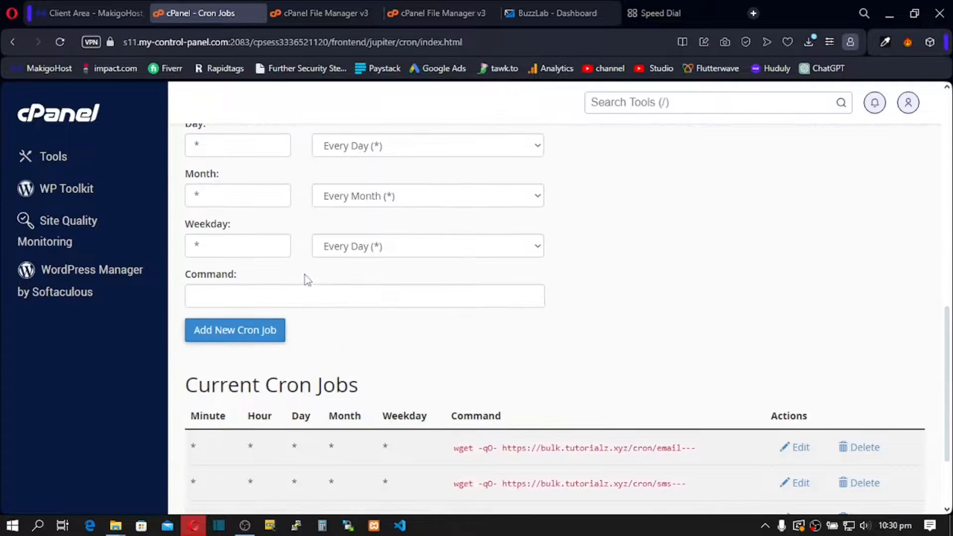
pyautogui.click(304, 299)
pyautogui.hotkey('ctrl', 'v')
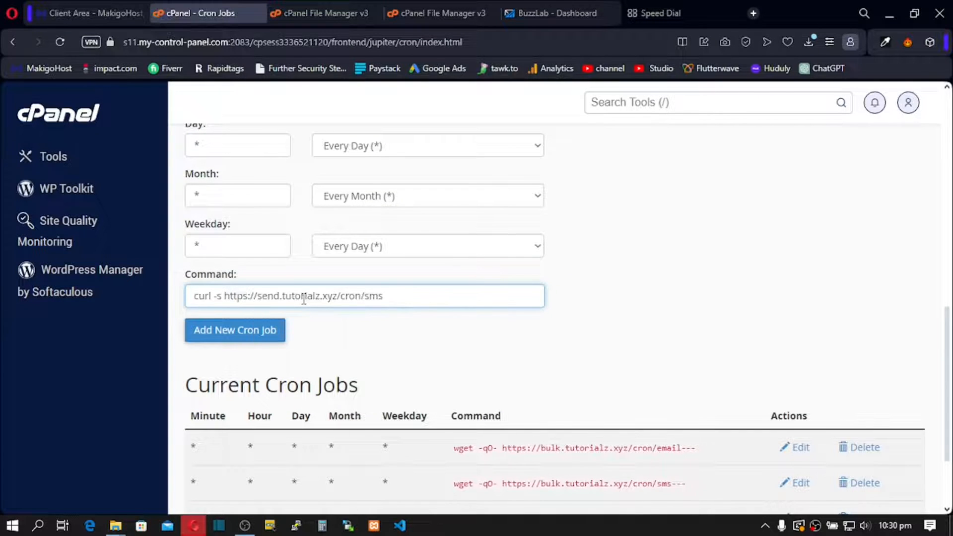
pyautogui.scroll(-1, 465, 345)
pyautogui.moveTo(453, 378); pyautogui.dragTo(497, 380)
pyautogui.click(473, 348)
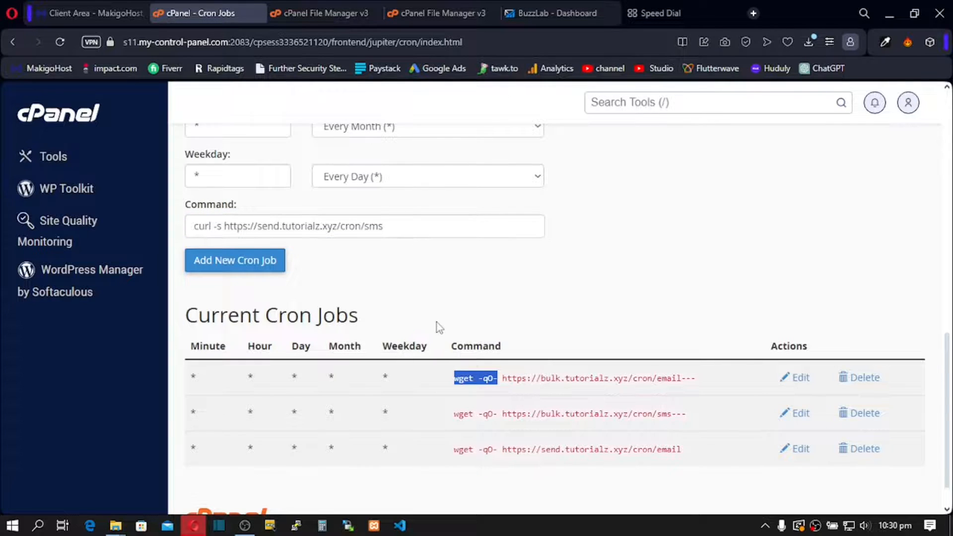
pyautogui.scroll(1, 210, 291)
pyautogui.moveTo(221, 296); pyautogui.dragTo(188, 297)
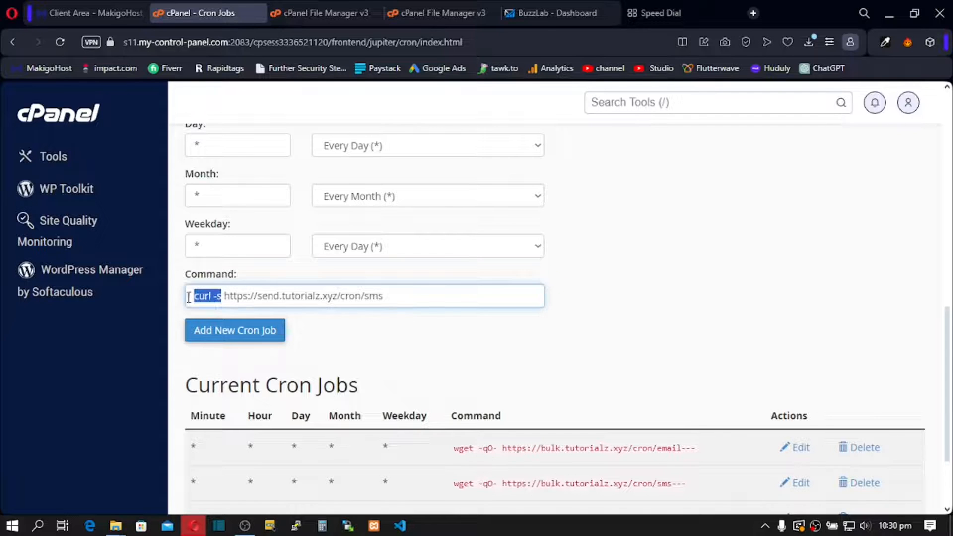
pyautogui.hotkey('ctrl', 'v')
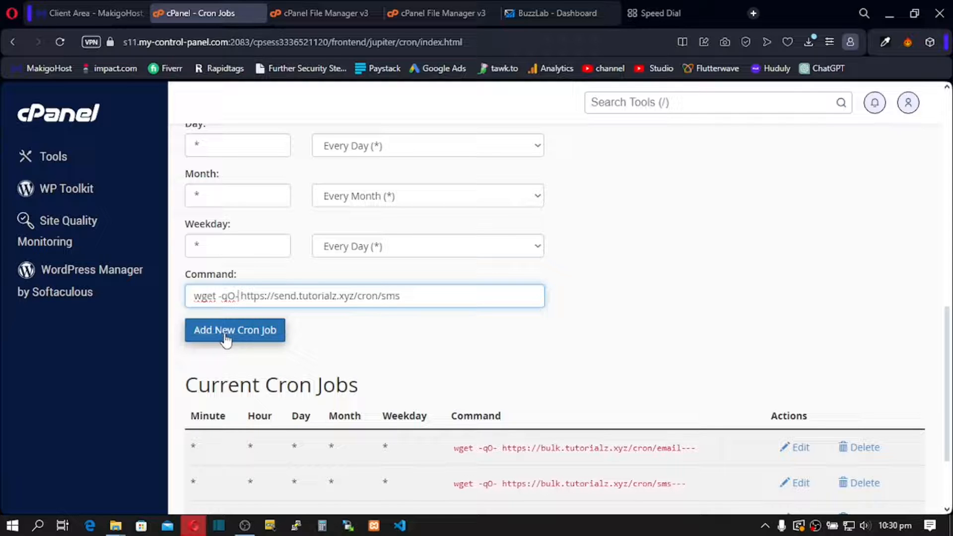
pyautogui.click(251, 338)
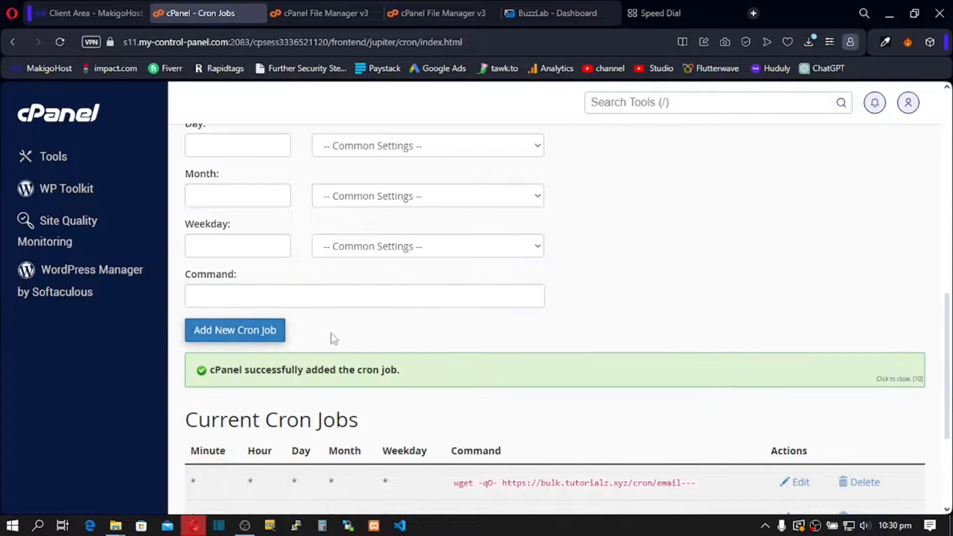
pyautogui.scroll(-3, 334, 335)
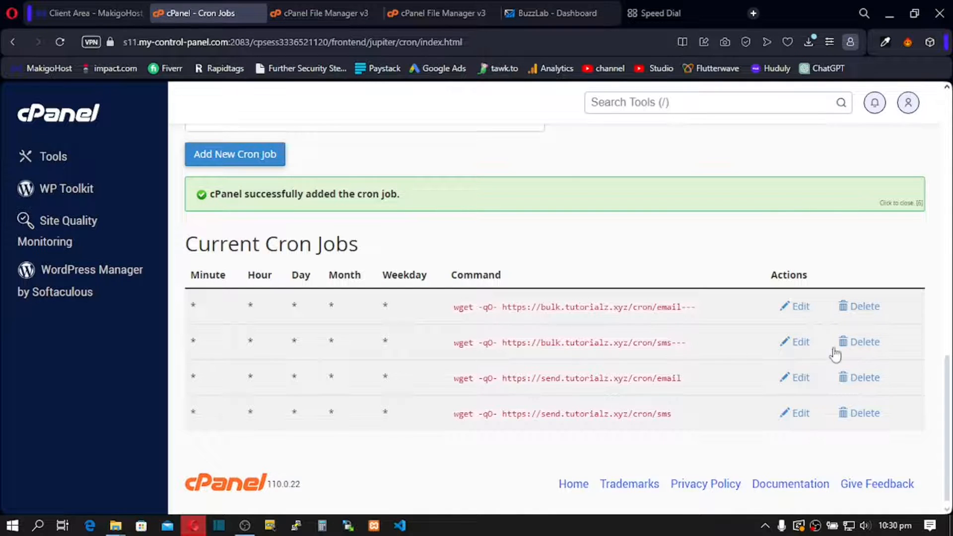
# Delete the old bulk.tutorialz.xyz SMS and email cron jobs and confirm each deletion
pyautogui.click(861, 344)
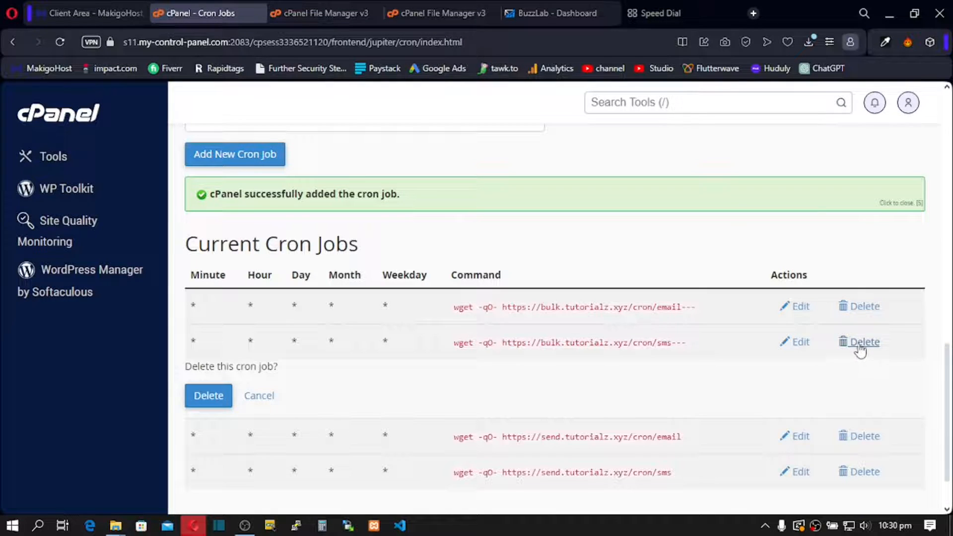
pyautogui.click(240, 396)
pyautogui.click(847, 345)
pyautogui.click(209, 396)
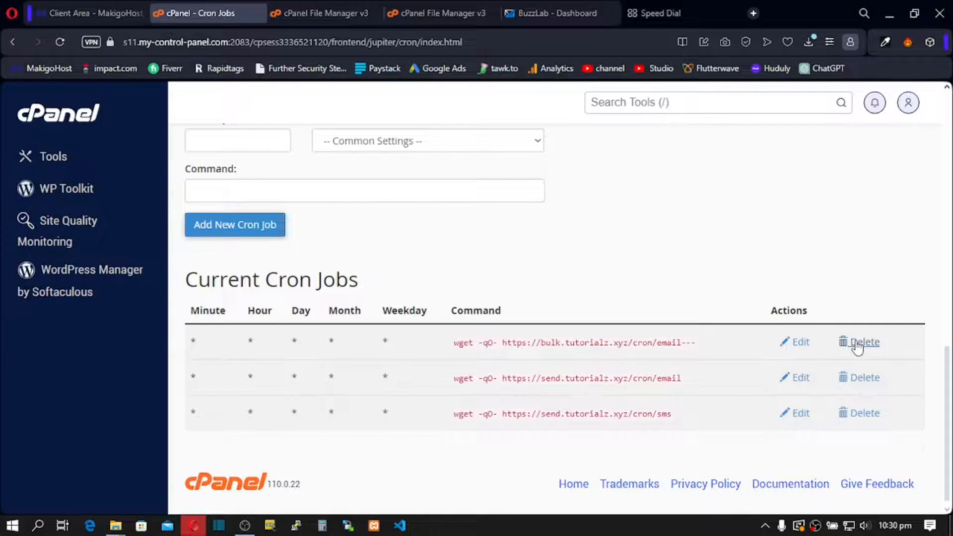
pyautogui.click(859, 342)
pyautogui.click(207, 395)
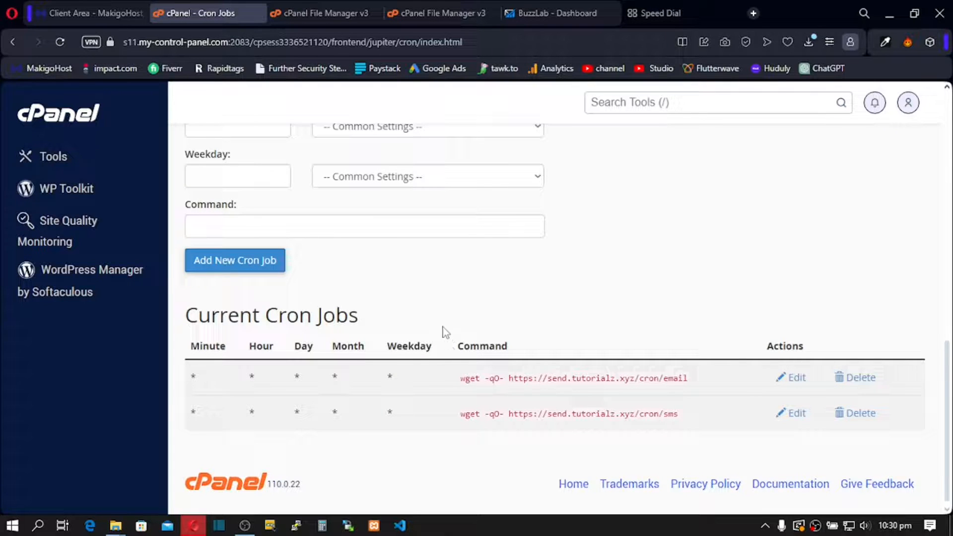
pyautogui.click(542, 14)
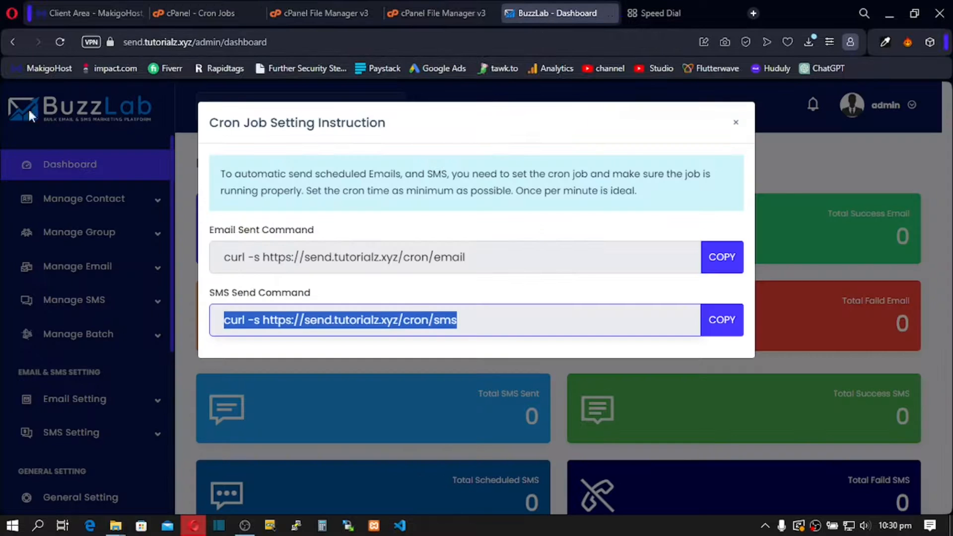
# Close the Cron Job Setting Instruction modal to reveal the email and SMS counters
pyautogui.click(60, 42)
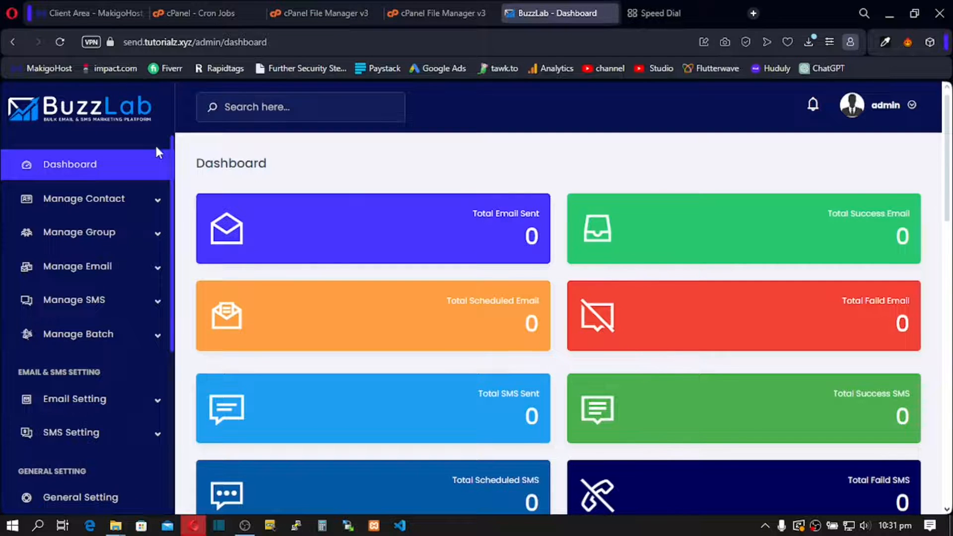
pyautogui.scroll(-5, 99, 233)
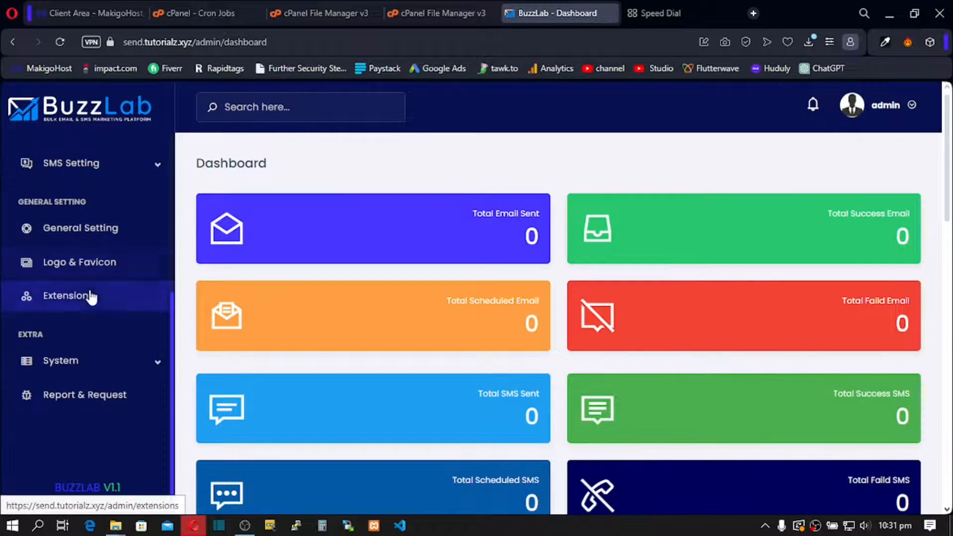
# Change Site Title to SoloEmails and Email Batch Prefix EB to SE, keep SB, and submit
pyautogui.click(69, 229)
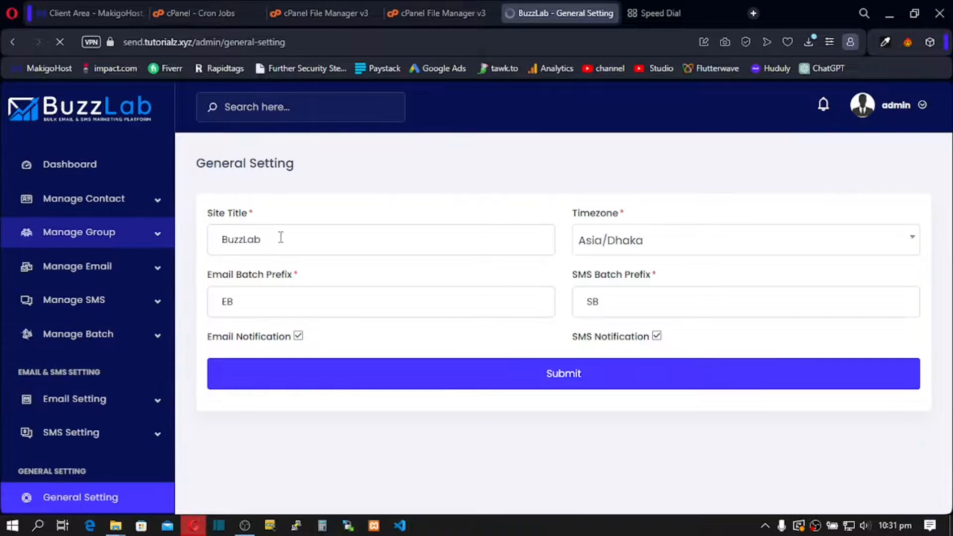
pyautogui.moveTo(281, 238); pyautogui.dragTo(209, 237)
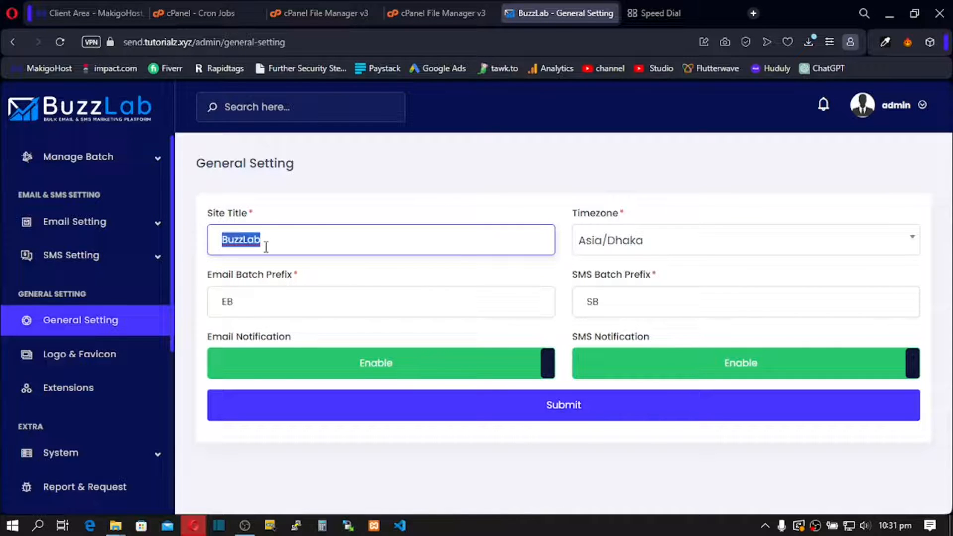
pyautogui.write('SoloEmails')
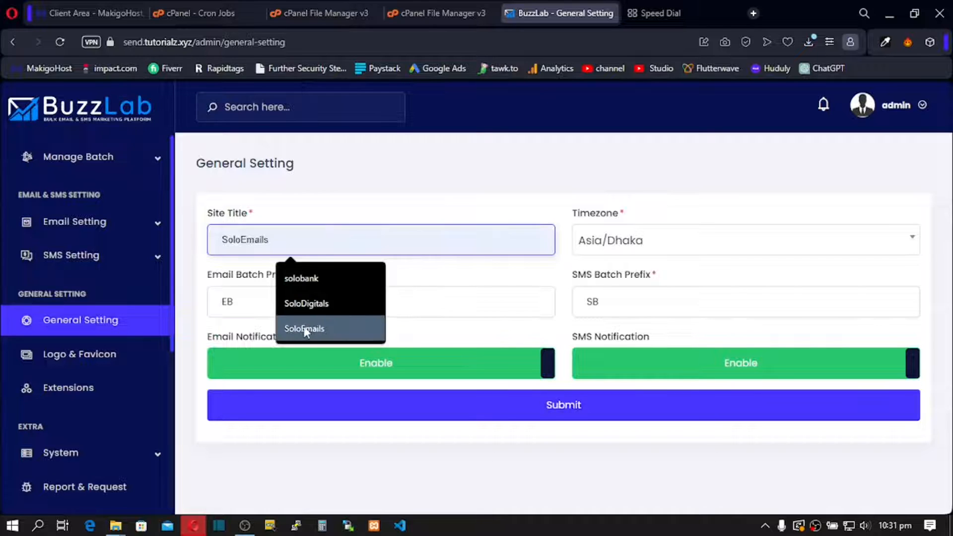
pyautogui.click(305, 327)
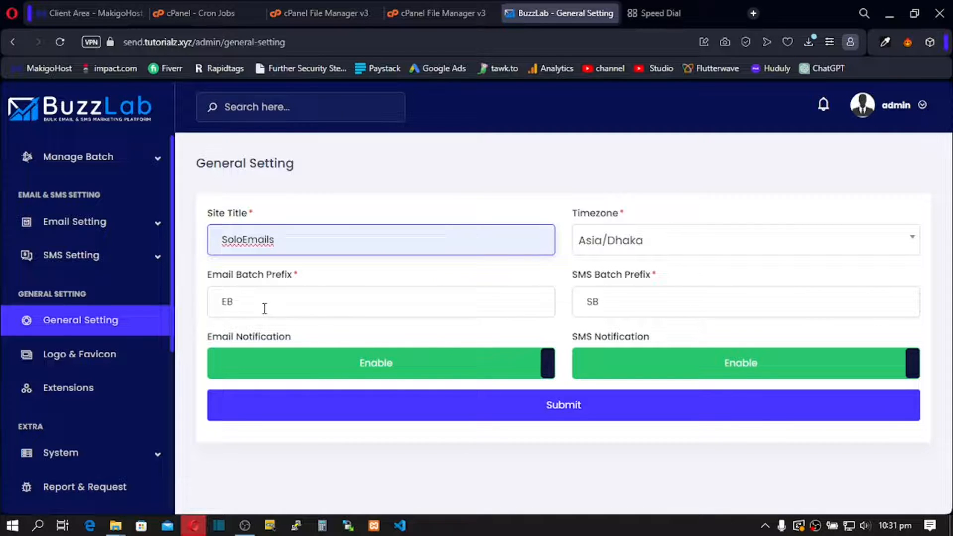
pyautogui.moveTo(243, 303); pyautogui.dragTo(222, 302)
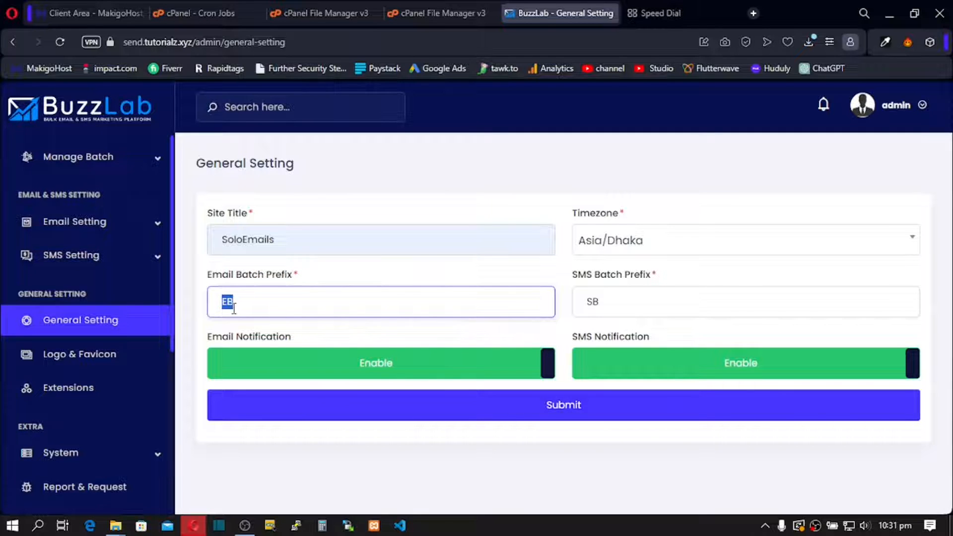
pyautogui.write('S')
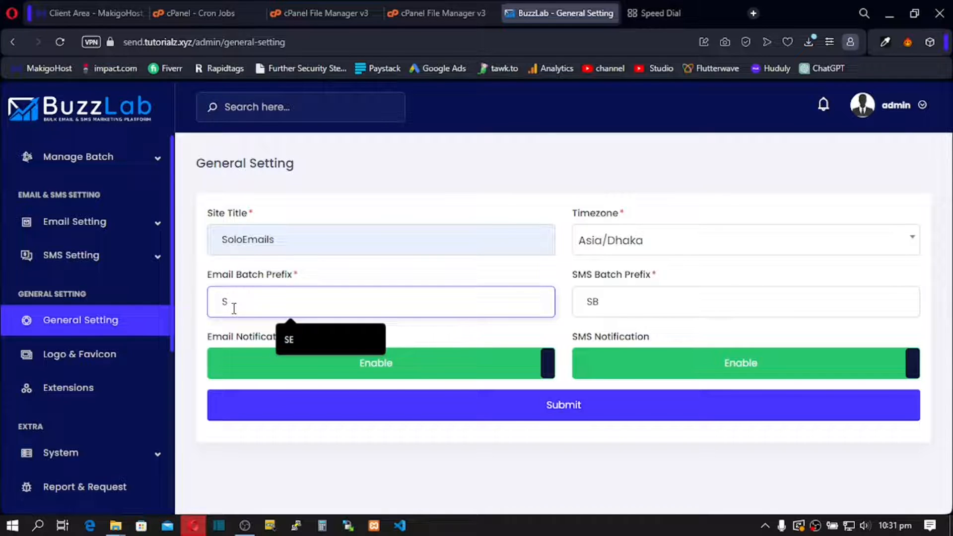
pyautogui.write('E')
pyautogui.click(346, 277)
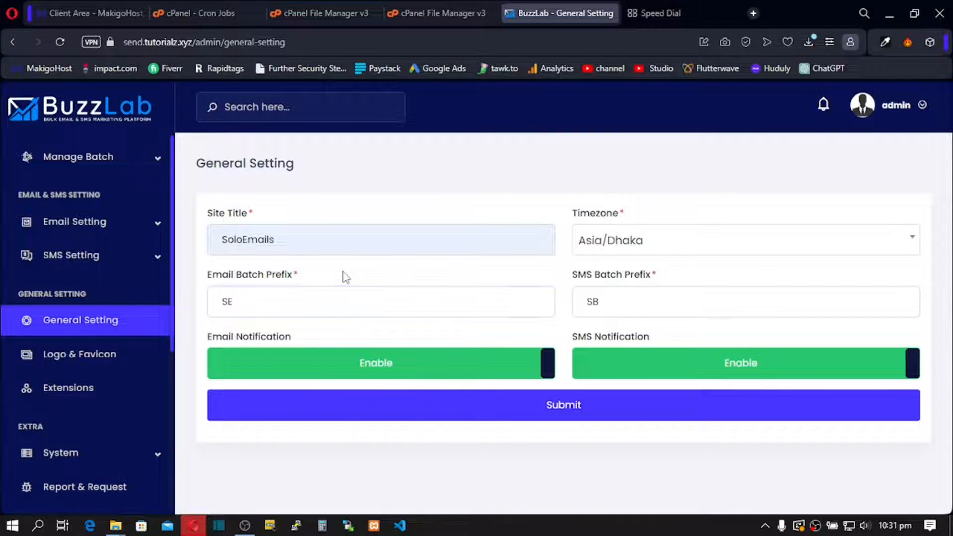
pyautogui.doubleClick(605, 301)
pyautogui.click(233, 296)
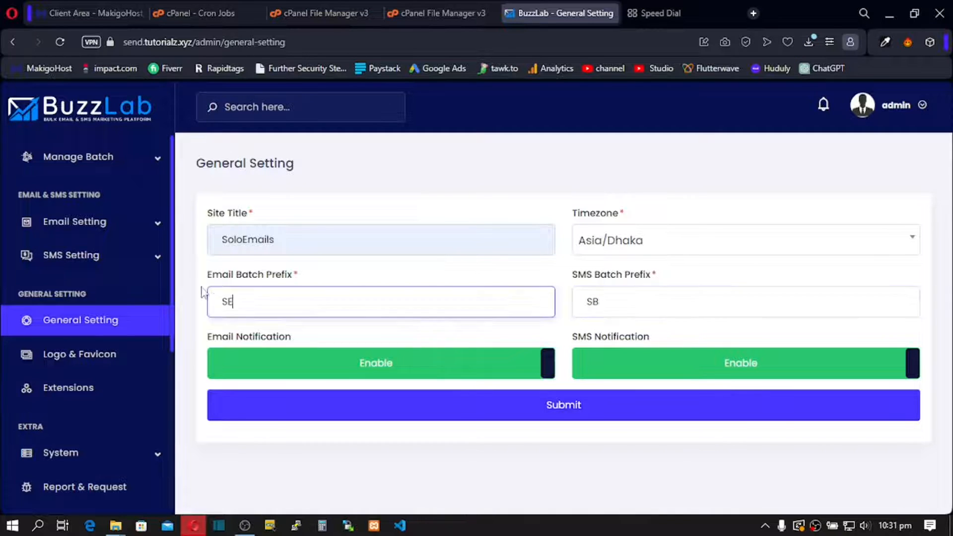
pyautogui.doubleClick(601, 302)
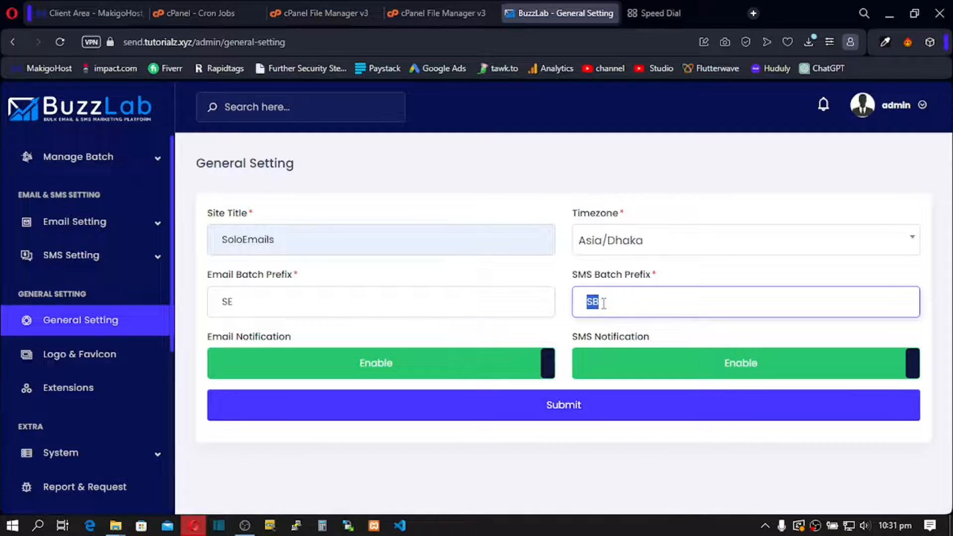
pyautogui.click(510, 307)
pyautogui.click(506, 413)
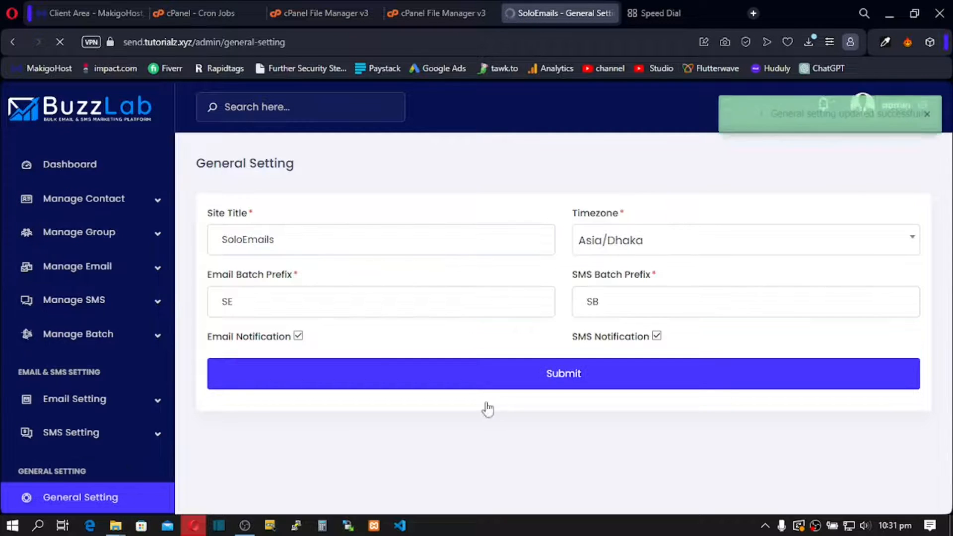
pyautogui.click(85, 358)
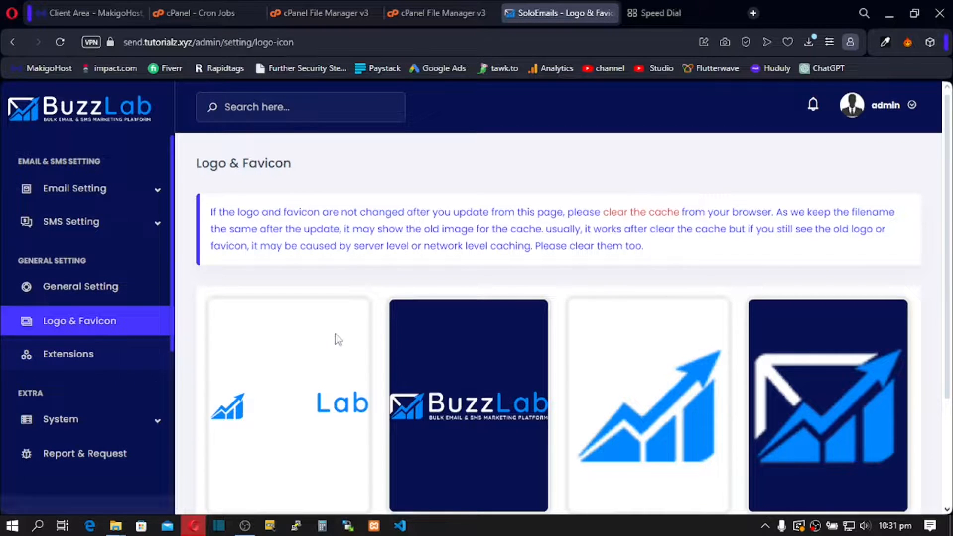
# Scroll through the Logo & Favicon page to review the current default logos and favicons
pyautogui.scroll(-3, 348, 338)
pyautogui.scroll(3, 372, 330)
pyautogui.scroll(-3, 373, 331)
pyautogui.scroll(3, 373, 331)
pyautogui.scroll(-3, 374, 332)
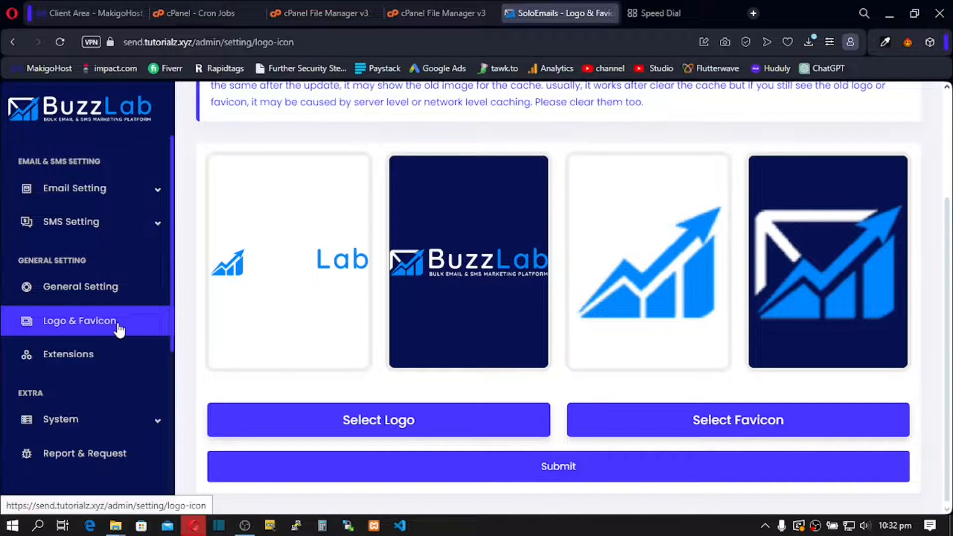
pyautogui.scroll(4, 119, 330)
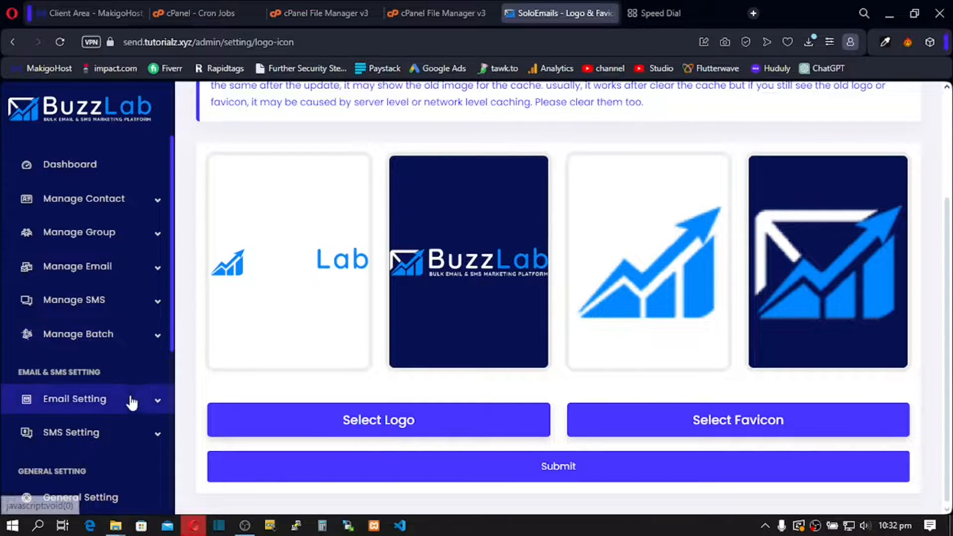
# In Global Template's Email Body, delete the banner heading text and the VISERLAB logo
pyautogui.click(153, 401)
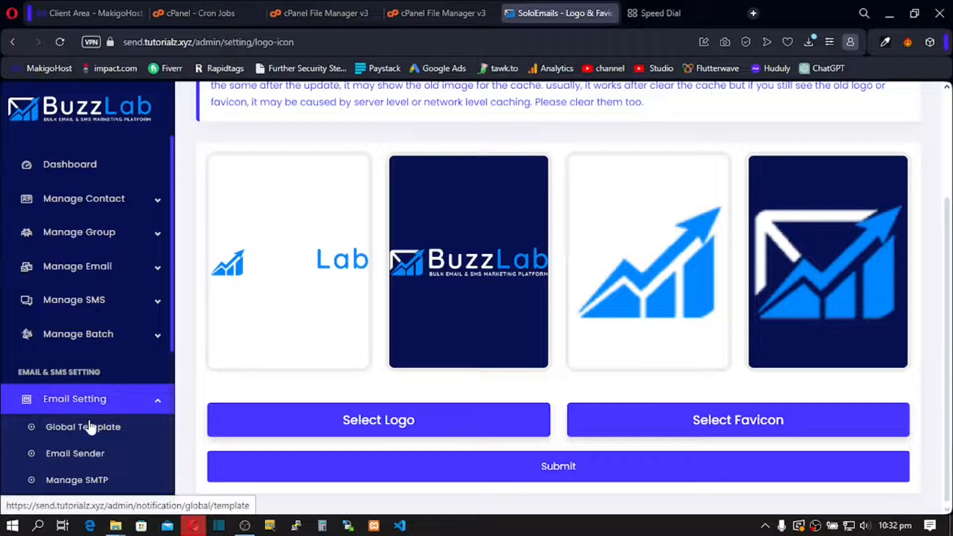
pyautogui.click(77, 435)
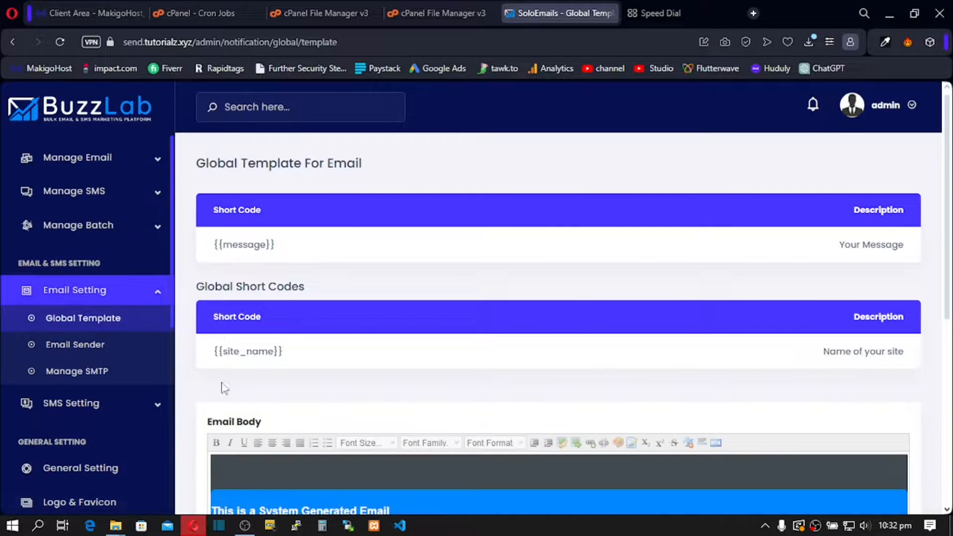
pyautogui.scroll(-4, 361, 323)
pyautogui.scroll(-1, 361, 321)
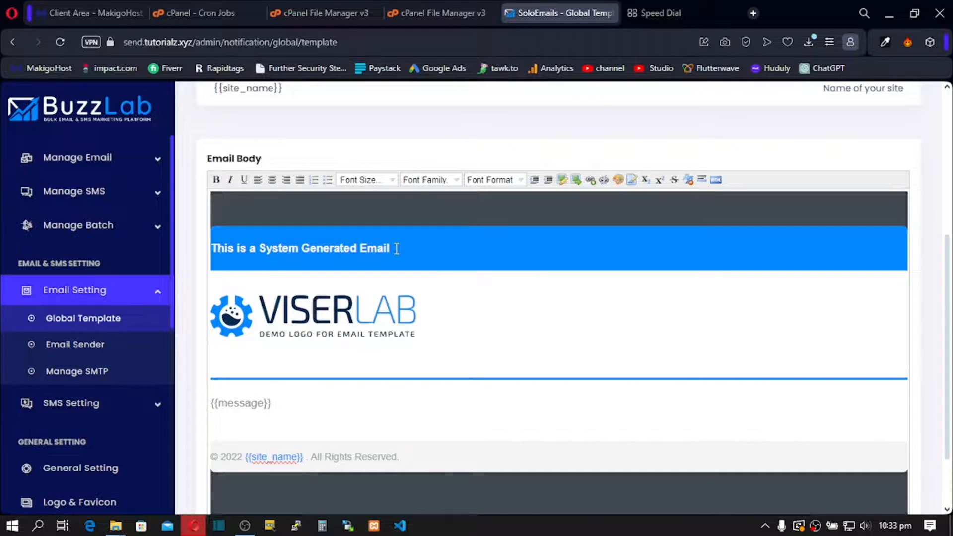
pyautogui.press('BackSpace')
pyautogui.press('BackSpace')
pyautogui.press('BackSpace')
pyautogui.press('BackSpace')
pyautogui.press('BackSpace')
pyautogui.press('BackSpace')
pyautogui.press('BackSpace')
pyautogui.press('BackSpace')
pyautogui.press('BackSpace')
pyautogui.press('BackSpace')
pyautogui.press('BackSpace')
pyautogui.press('BackSpace')
pyautogui.press('BackSpace')
pyautogui.press('BackSpace')
pyautogui.press('BackSpace')
pyautogui.press('BackSpace')
pyautogui.press('BackSpace')
pyautogui.press('BackSpace')
pyautogui.press('BackSpace')
pyautogui.press('BackSpace')
pyautogui.press('BackSpace')
pyautogui.press('BackSpace')
pyautogui.press('BackSpace')
pyautogui.press('BackSpace')
pyautogui.press('BackSpace')
pyautogui.press('BackSpace')
pyautogui.press('BackSpace')
pyautogui.press('BackSpace')
pyautogui.press('BackSpace')
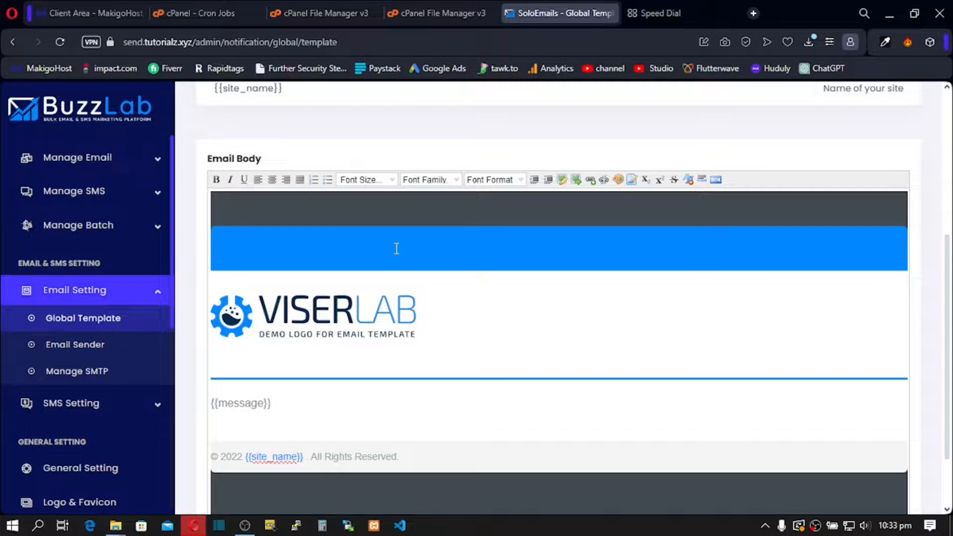
pyautogui.click(429, 310)
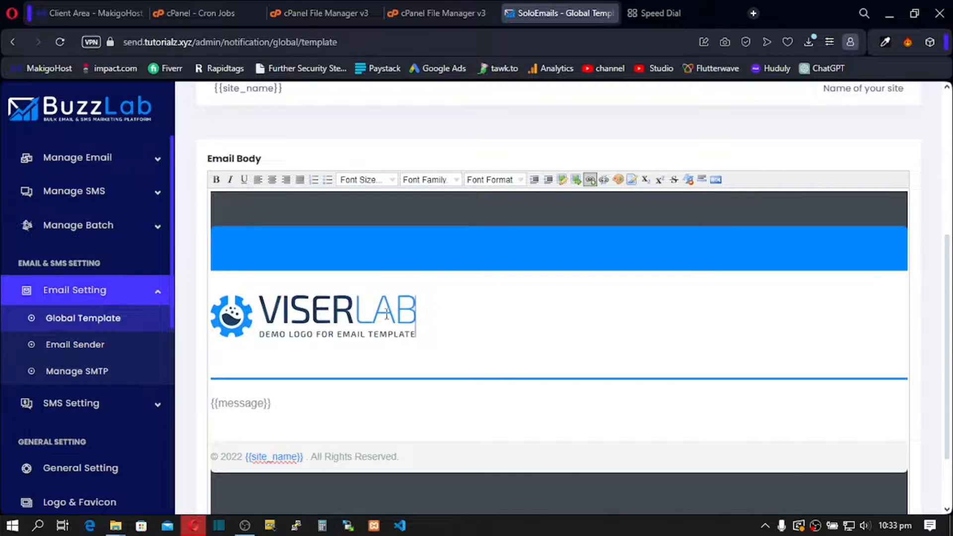
pyautogui.press('BackSpace')
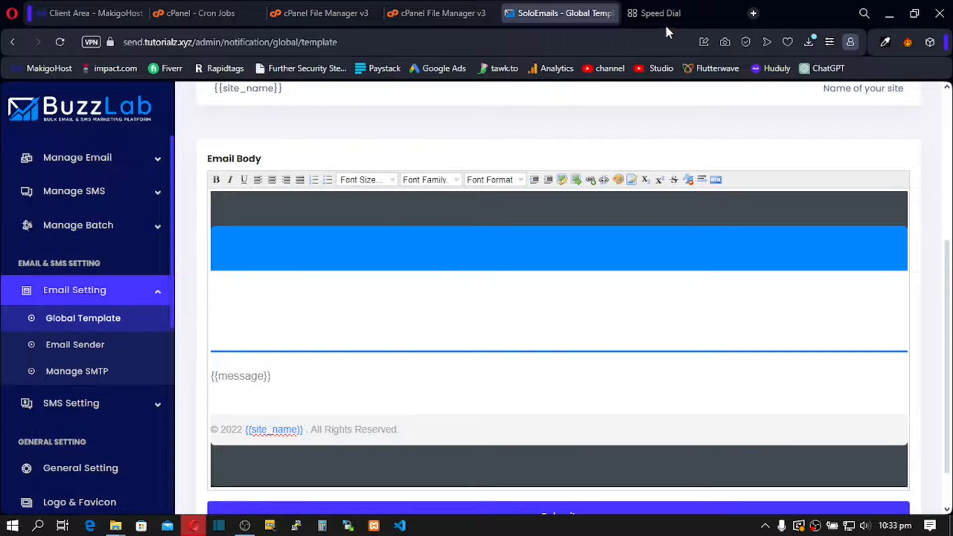
pyautogui.click(654, 16)
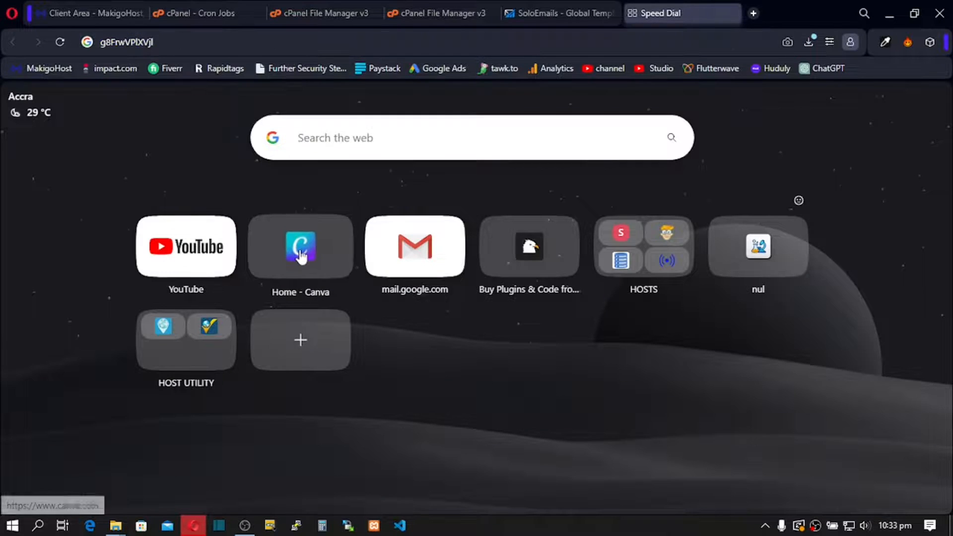
# Open Canva and load the SoloEmails 294 × 60 px design from Recent designs
pyautogui.click(300, 254)
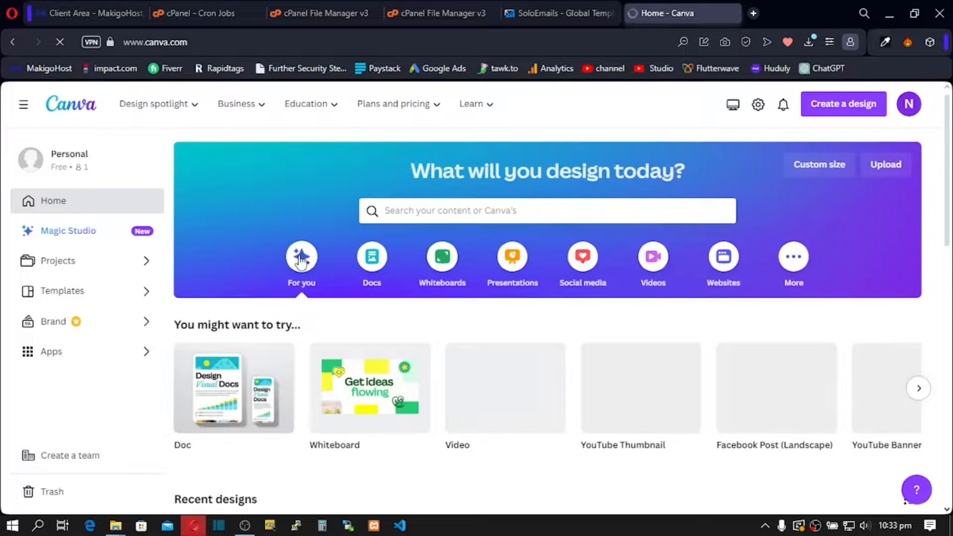
pyautogui.scroll(-5, 301, 385)
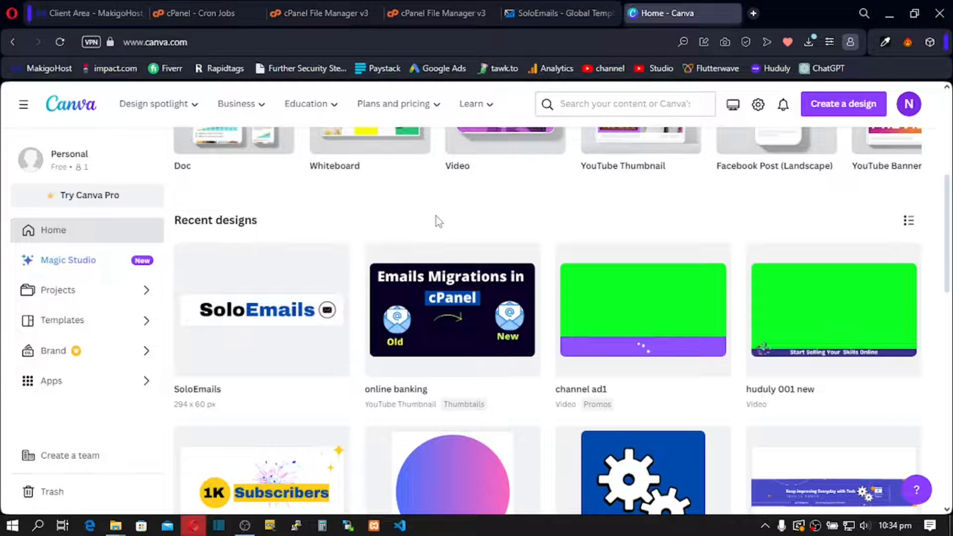
pyautogui.click(532, 10)
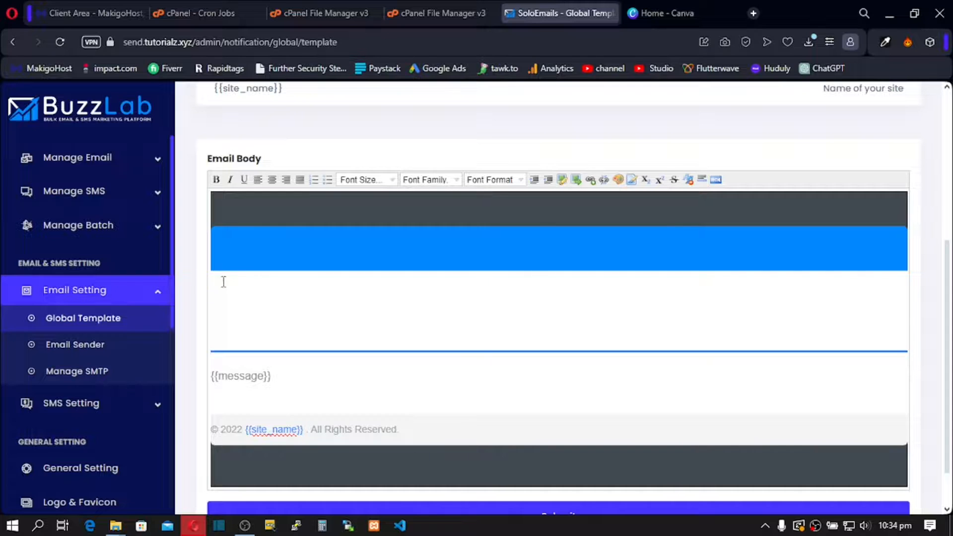
pyautogui.click(660, 19)
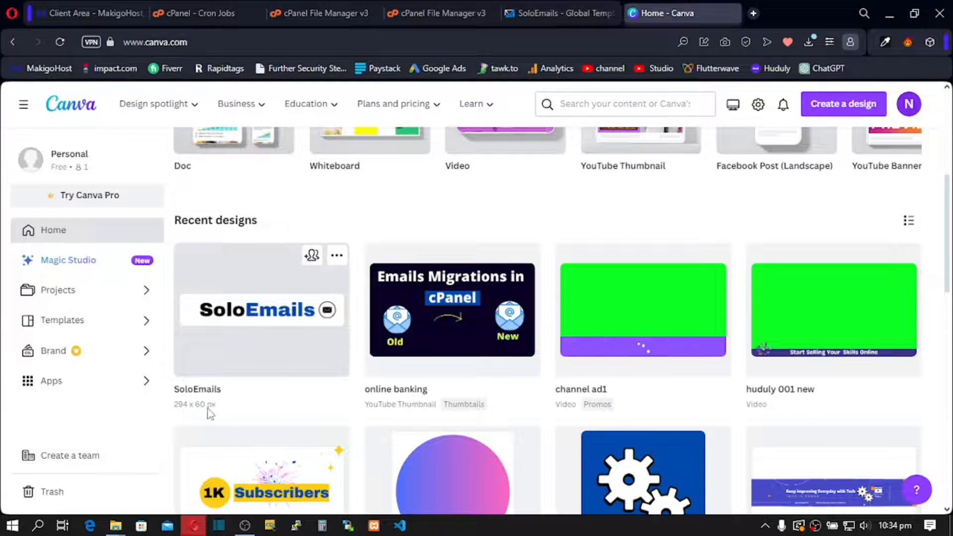
pyautogui.click(272, 325)
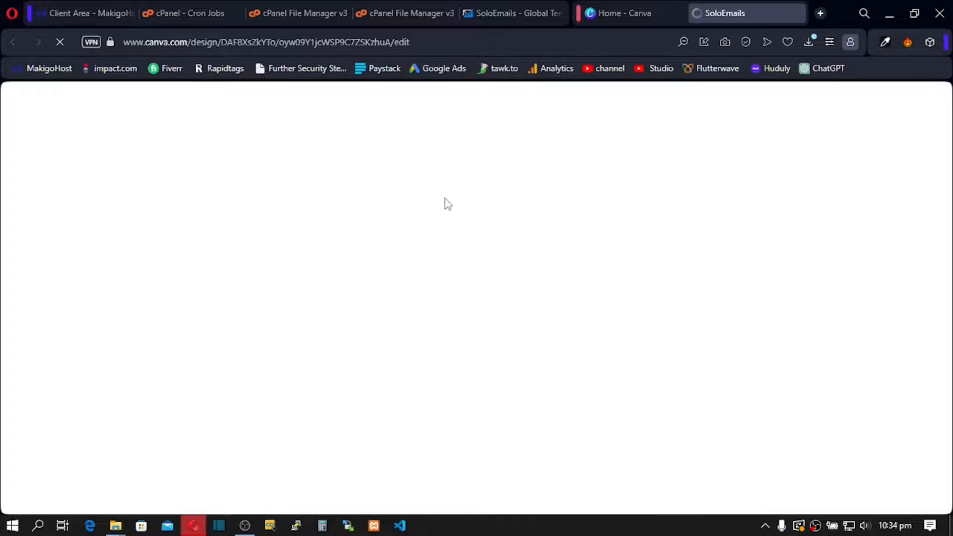
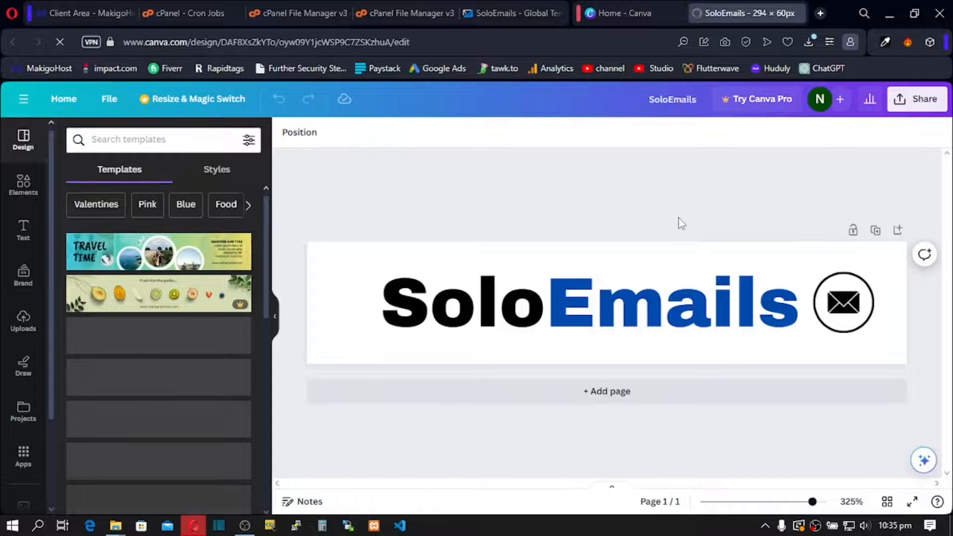
# Open and cancel BuzzLab's Add Image dialog, then return to the send.tutorialz.xyz File Manager
pyautogui.click(497, 12)
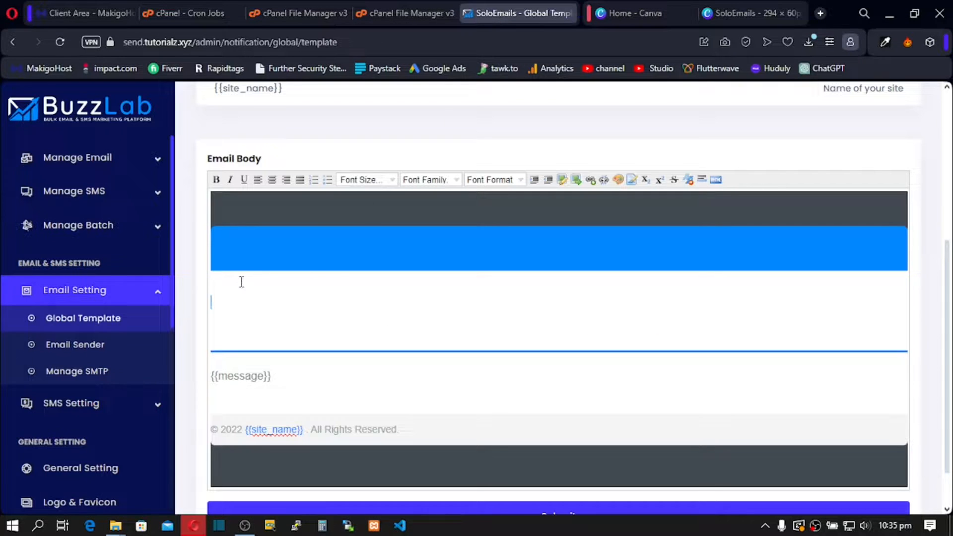
pyautogui.click(563, 181)
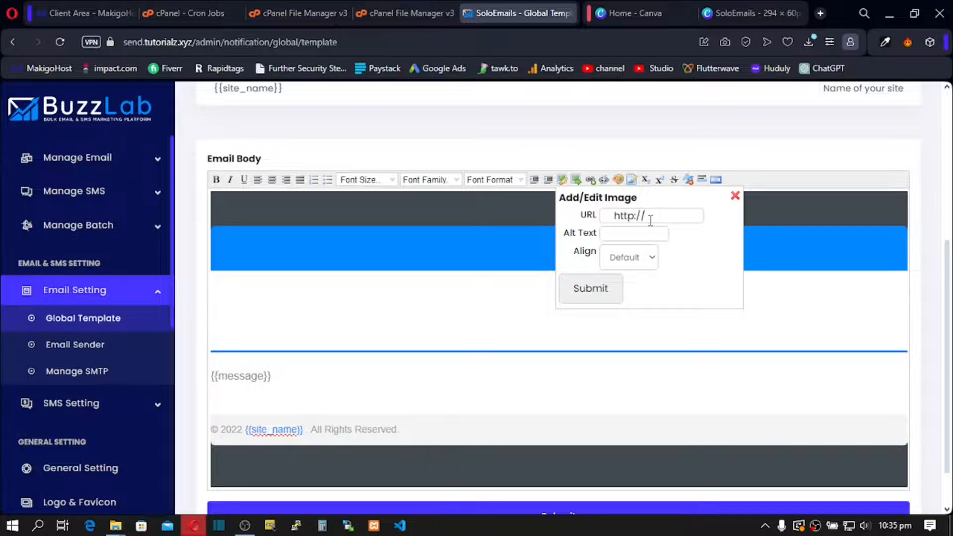
pyautogui.click(735, 195)
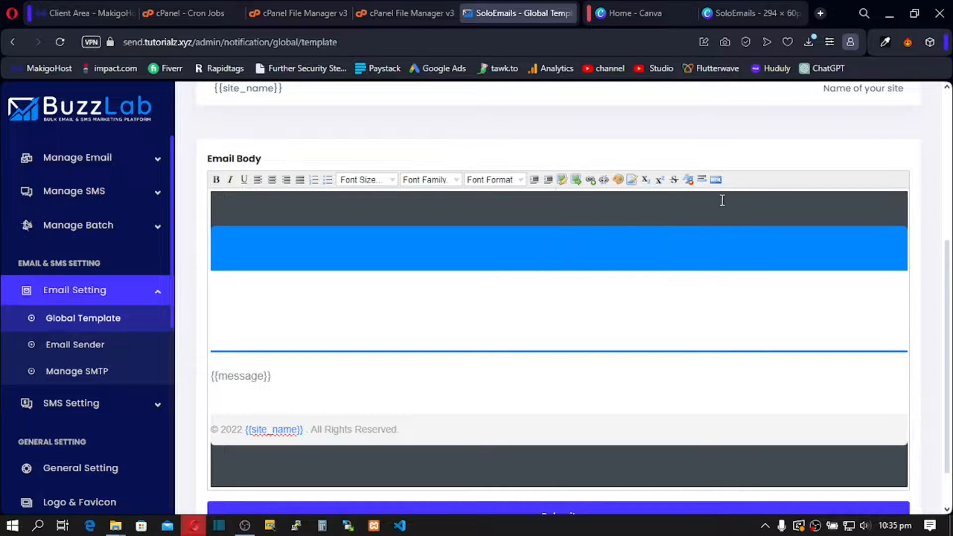
pyautogui.click(394, 13)
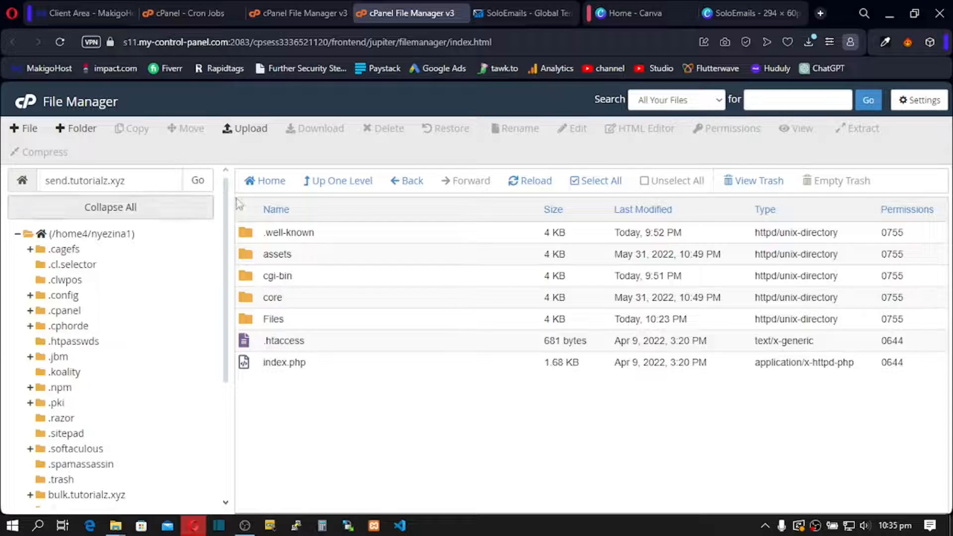
# Open assets > images and upload SoloEmails.png (6.43 KB) into that folder
pyautogui.doubleClick(249, 257)
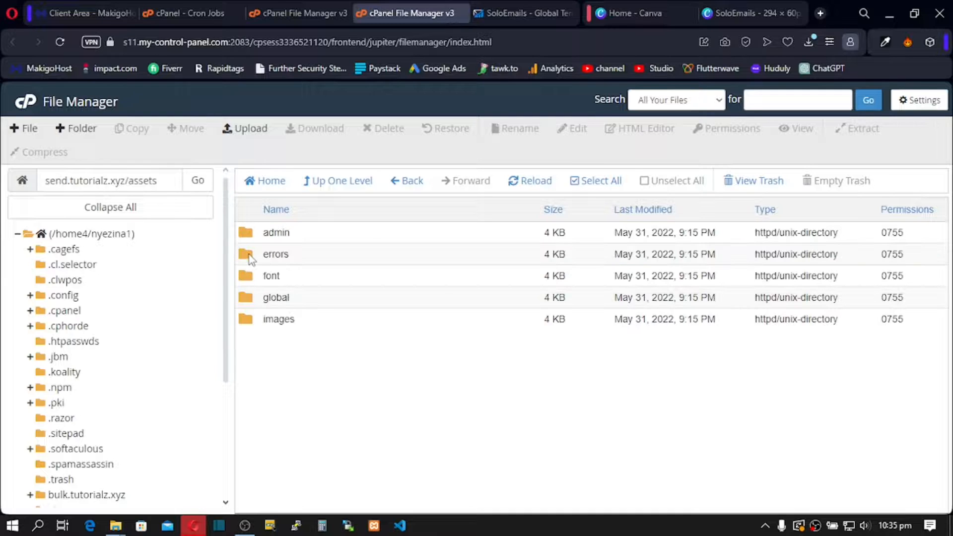
pyautogui.click(256, 329)
pyautogui.doubleClick(255, 328)
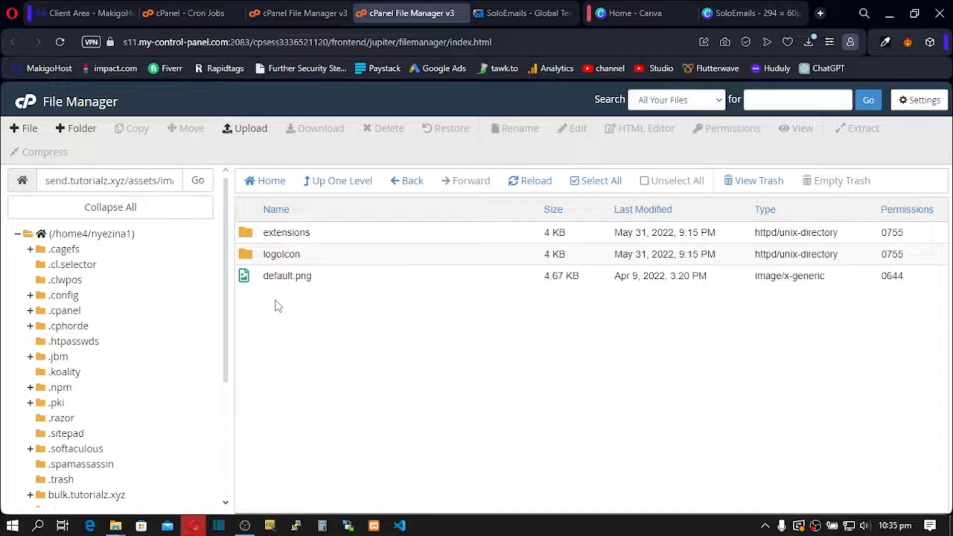
pyautogui.click(243, 129)
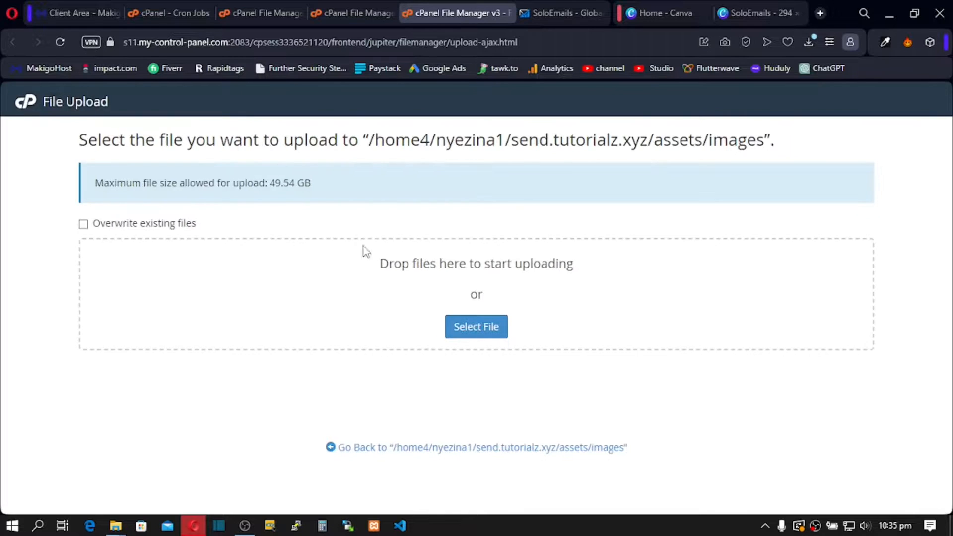
pyautogui.click(470, 331)
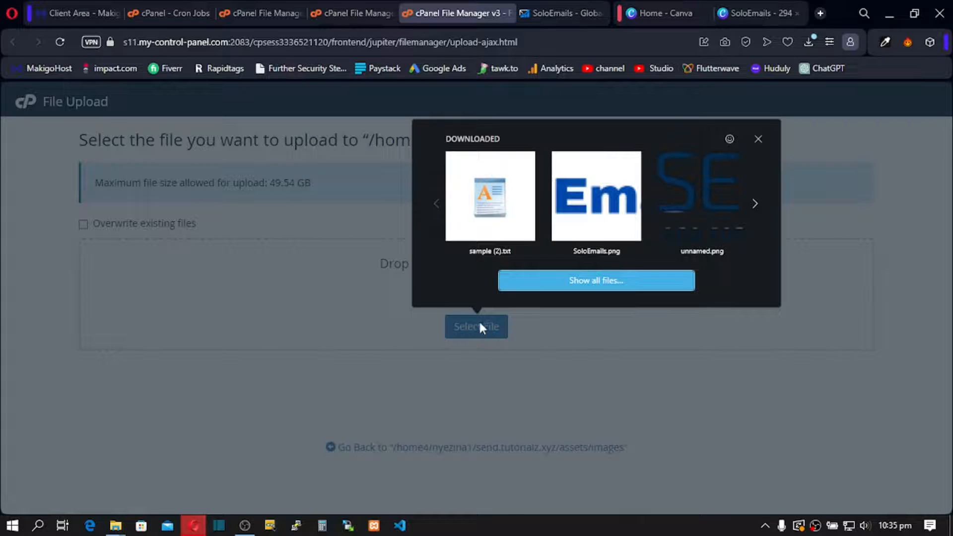
pyautogui.click(597, 206)
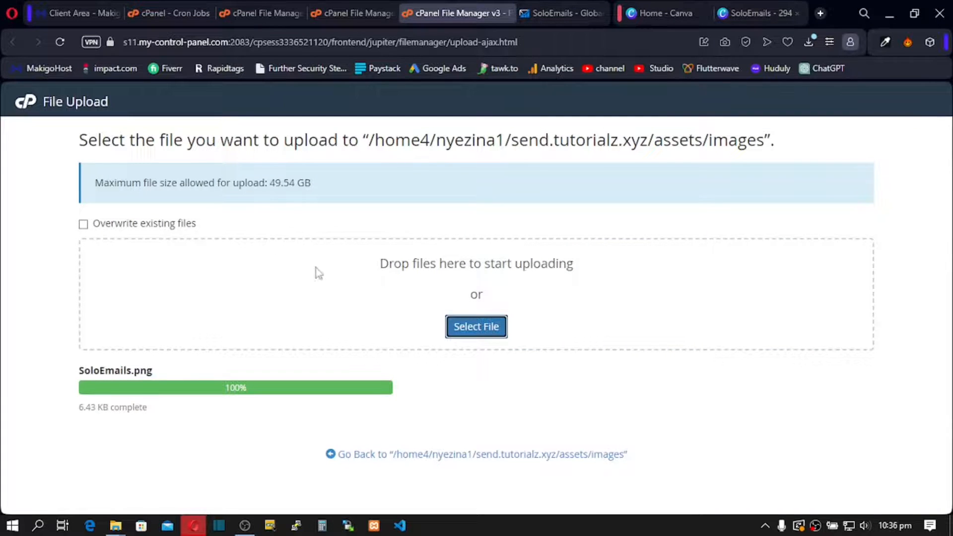
pyautogui.click(491, 455)
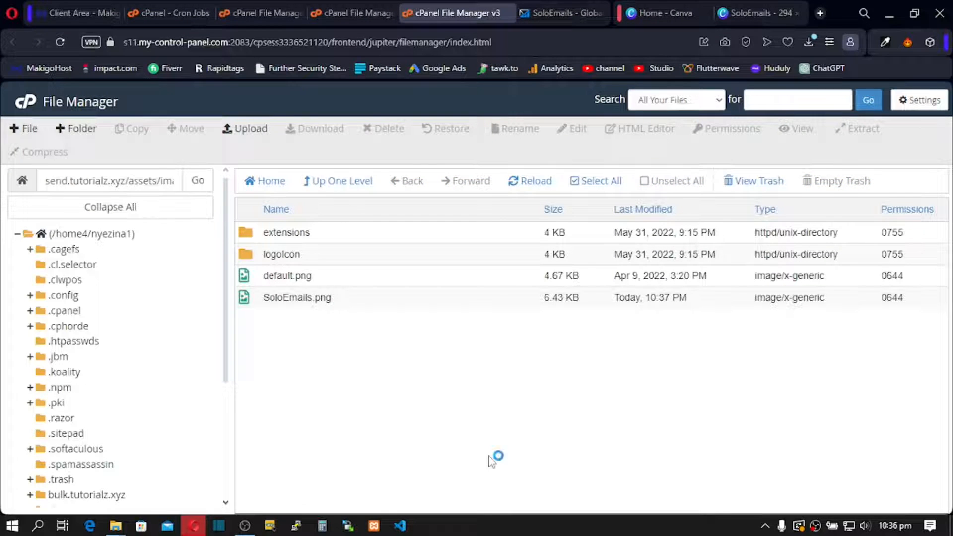
# Rename the uploaded SoloEmails.png to email-logo.png
pyautogui.click(280, 298)
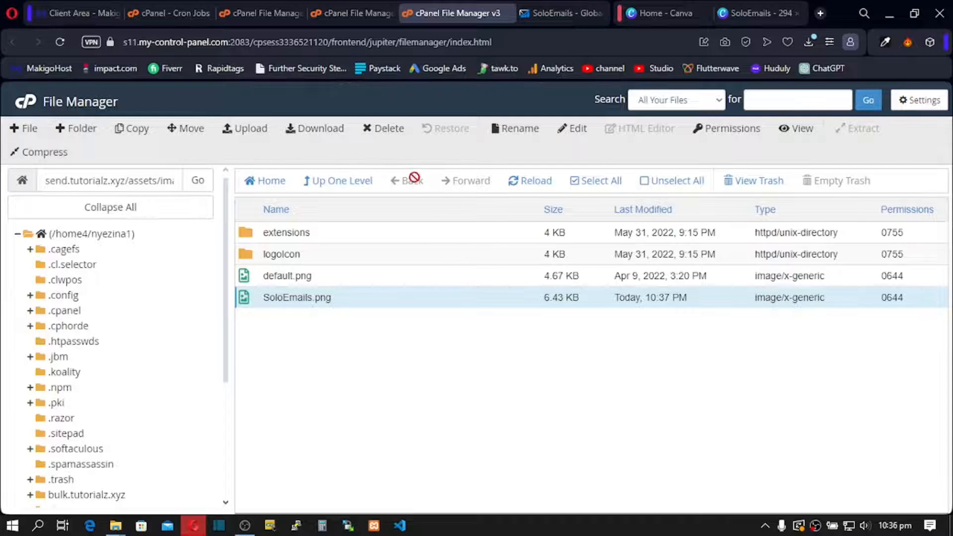
pyautogui.click(498, 128)
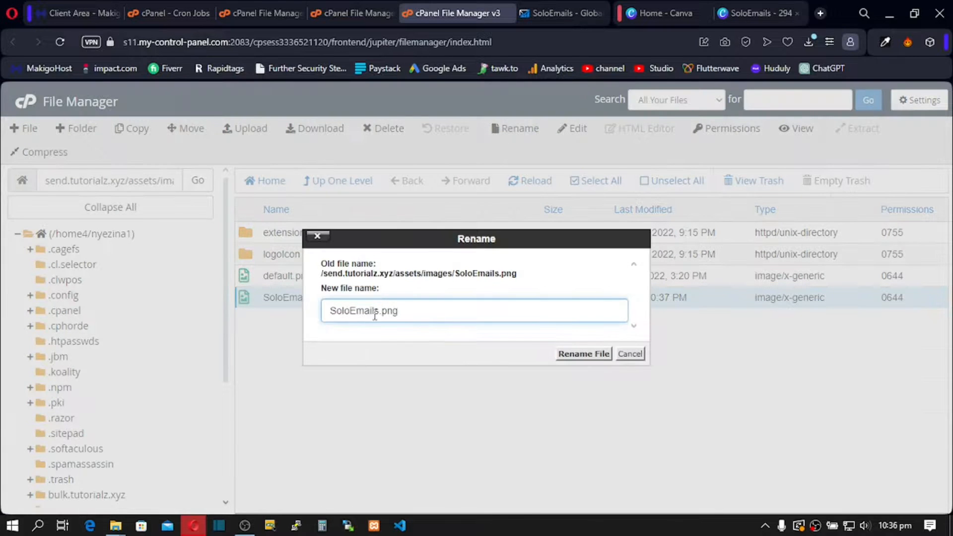
pyautogui.moveTo(350, 312); pyautogui.dragTo(330, 312)
pyautogui.press('BackSpace')
pyautogui.press('Delete')
pyautogui.write('e')
pyautogui.click(359, 312)
pyautogui.press('BackSpace')
pyautogui.press('Delete')
pyautogui.write('-')
pyautogui.write('ip')
pyautogui.write('go')
pyautogui.click(580, 354)
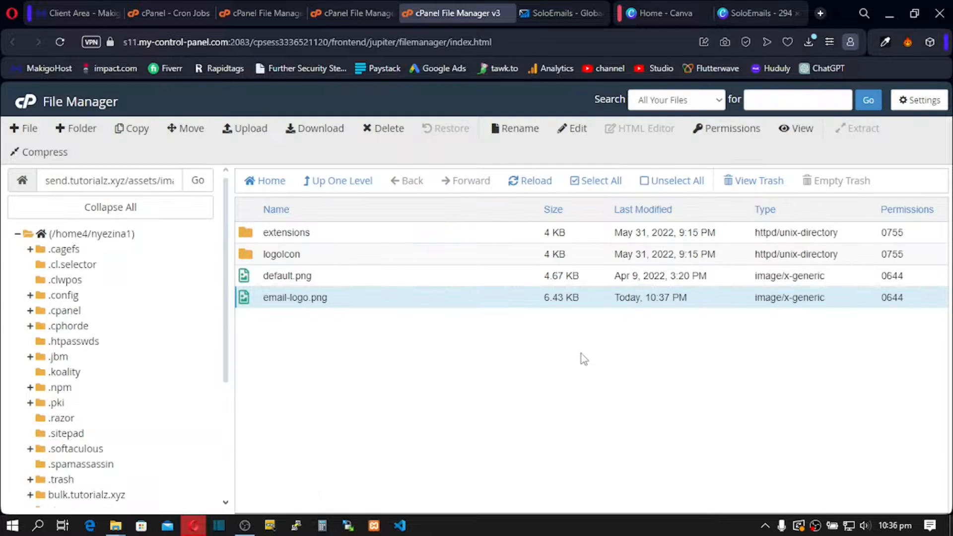
# Copy the images folder path from the File Manager path box
pyautogui.click(148, 184)
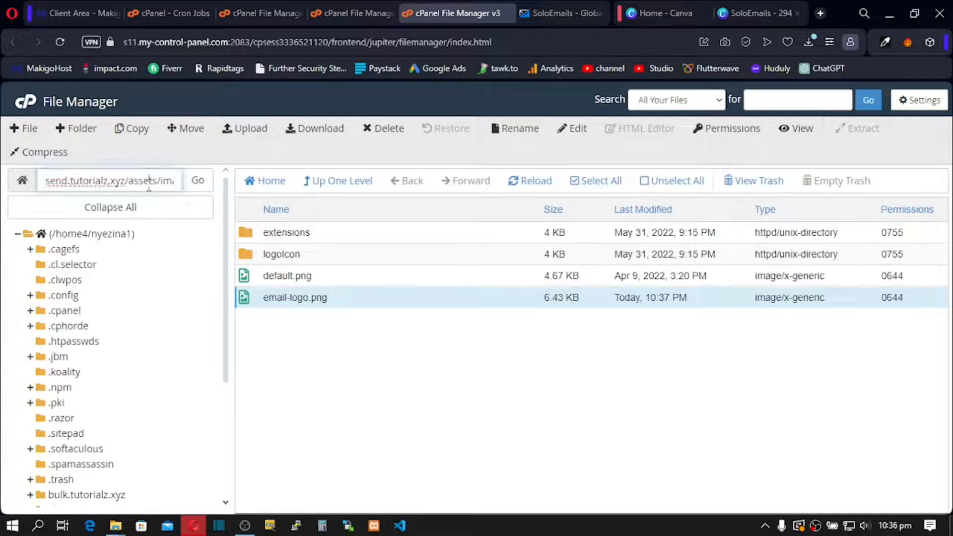
pyautogui.tripleClick(135, 180)
pyautogui.rightClick(134, 179)
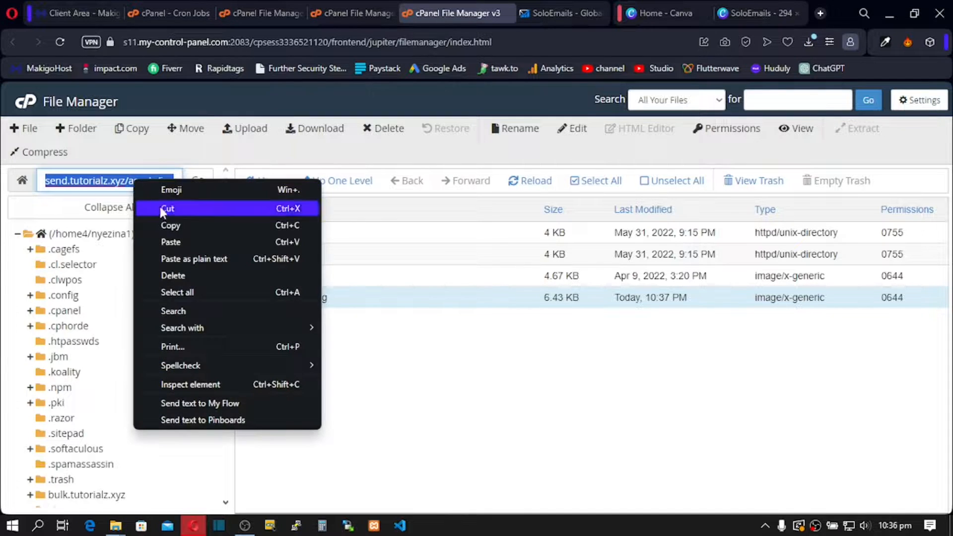
pyautogui.click(171, 225)
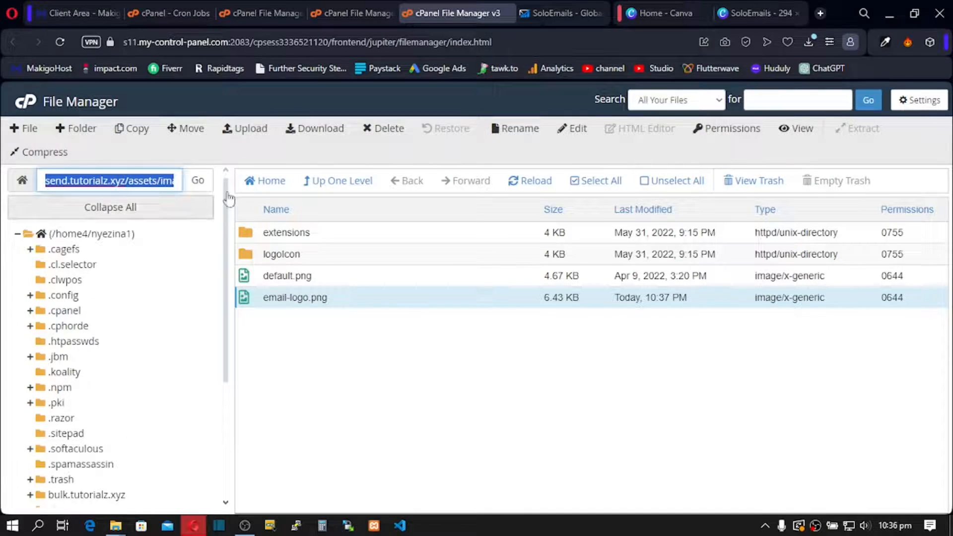
# Load the copied folder path plus /email-logo.png in a new browser tab
pyautogui.click(820, 13)
pyautogui.hotkey('ctrl', 'v')
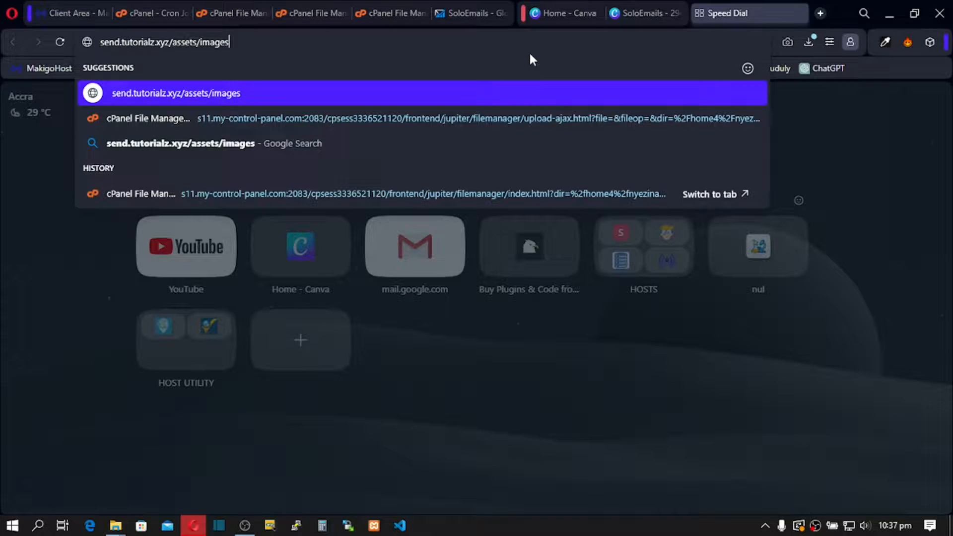
pyautogui.write('/')
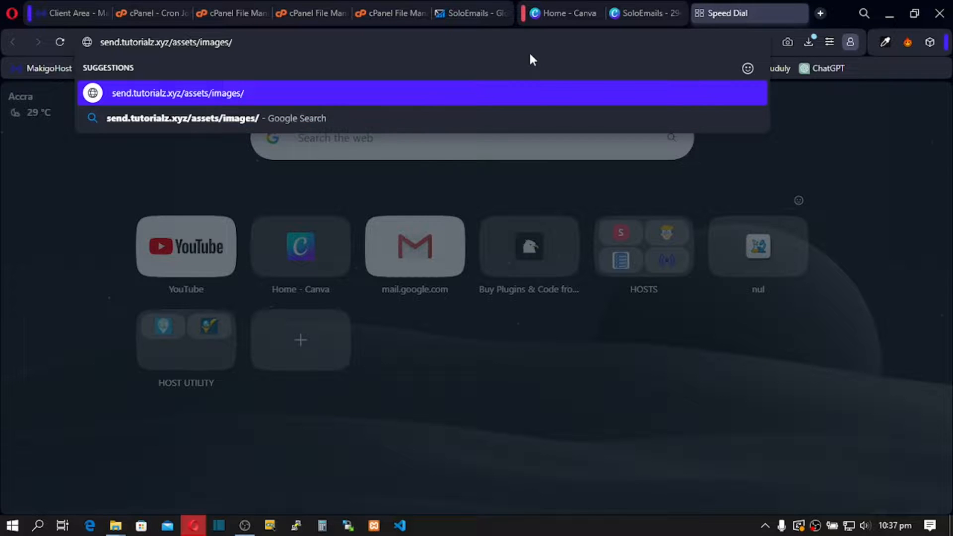
pyautogui.write('emai')
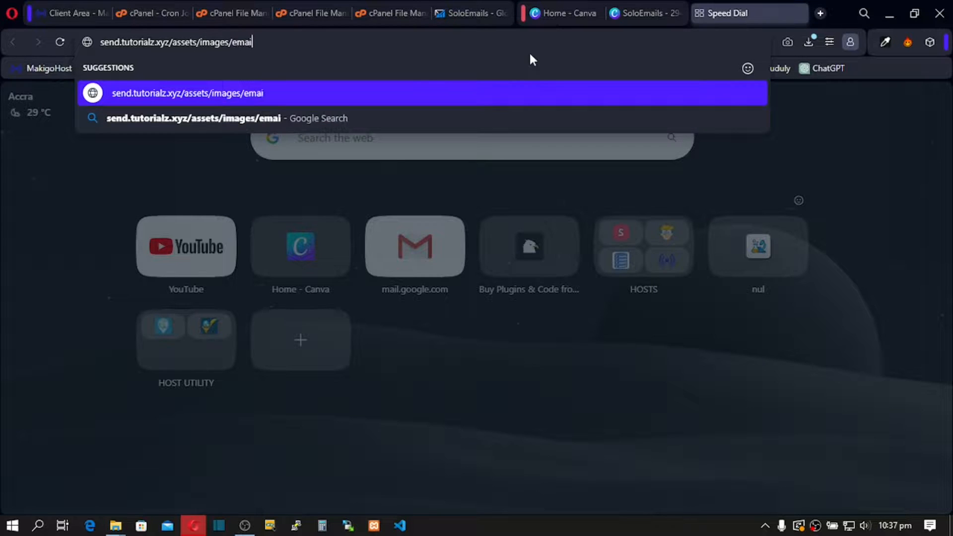
pyautogui.write('l-')
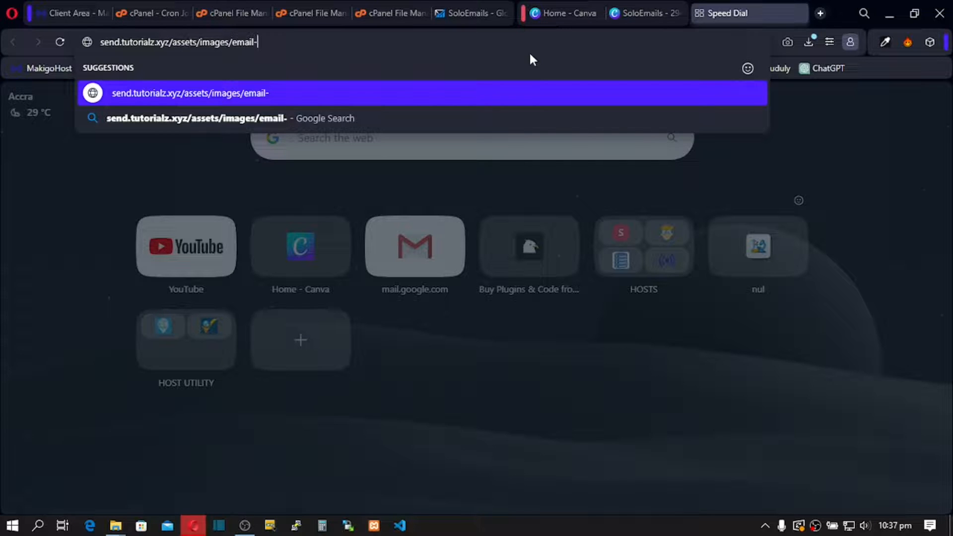
pyautogui.write('logo')
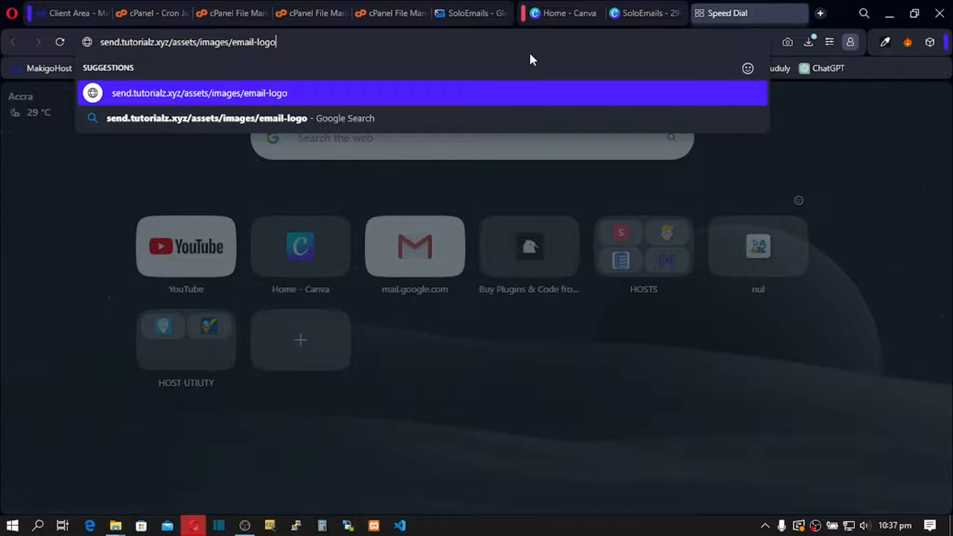
pyautogui.write('.phg')
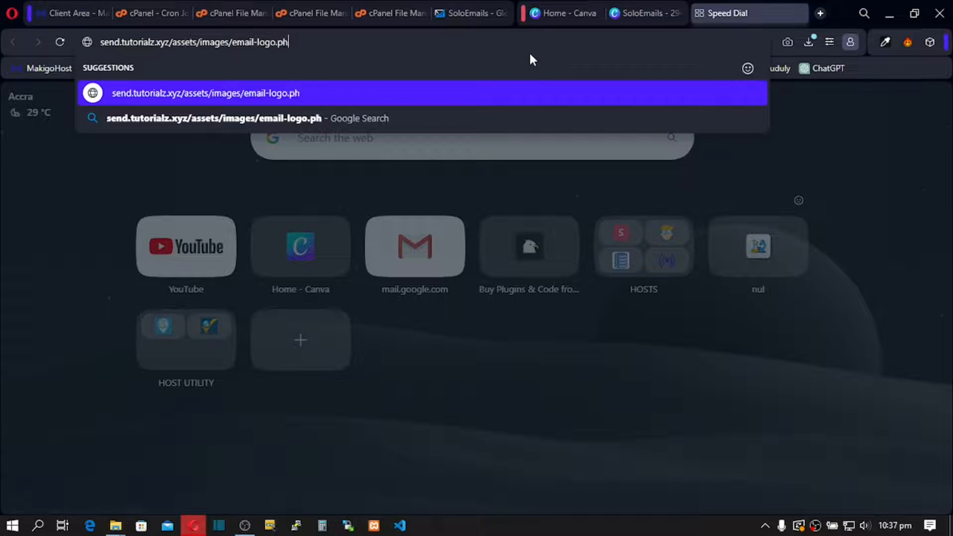
pyautogui.press('BackSpace')
pyautogui.press('BackSpace')
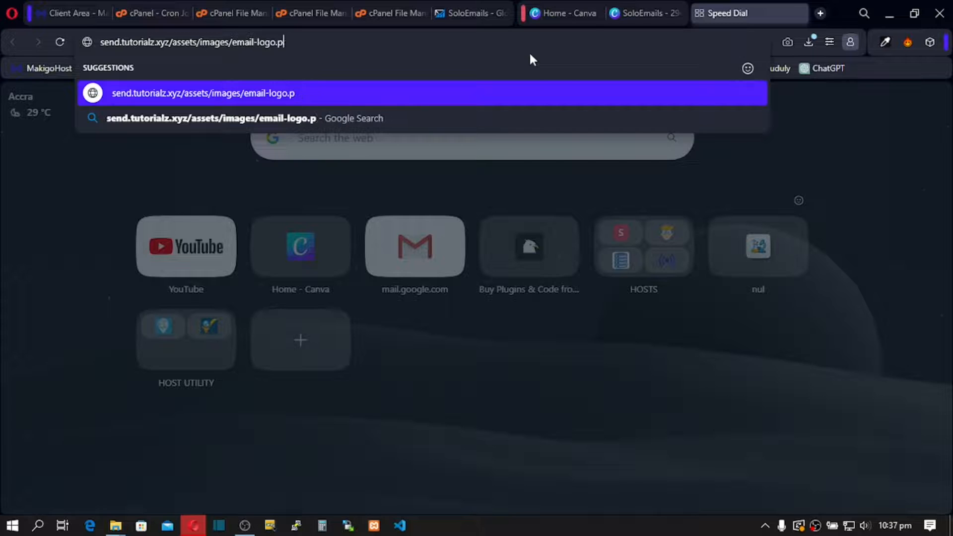
pyautogui.write('ng')
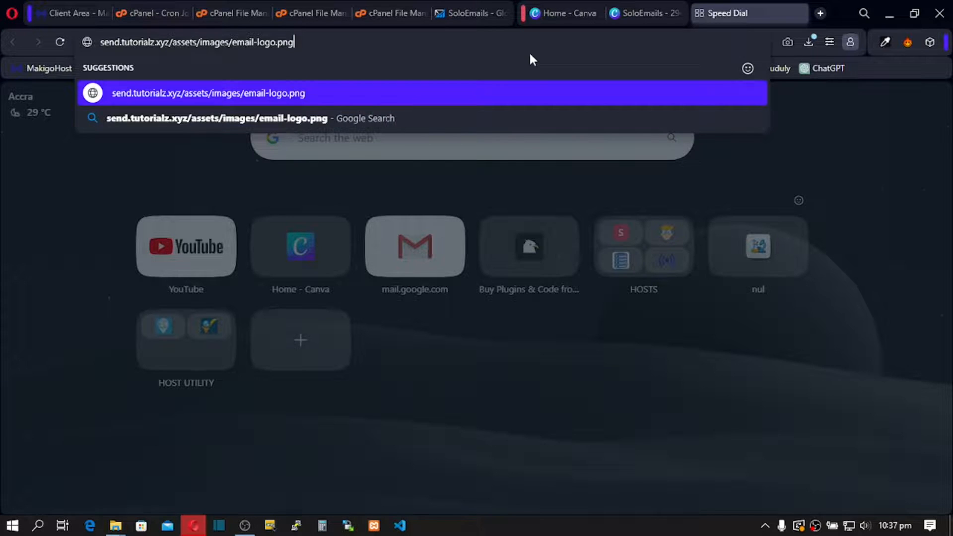
pyautogui.press('Return')
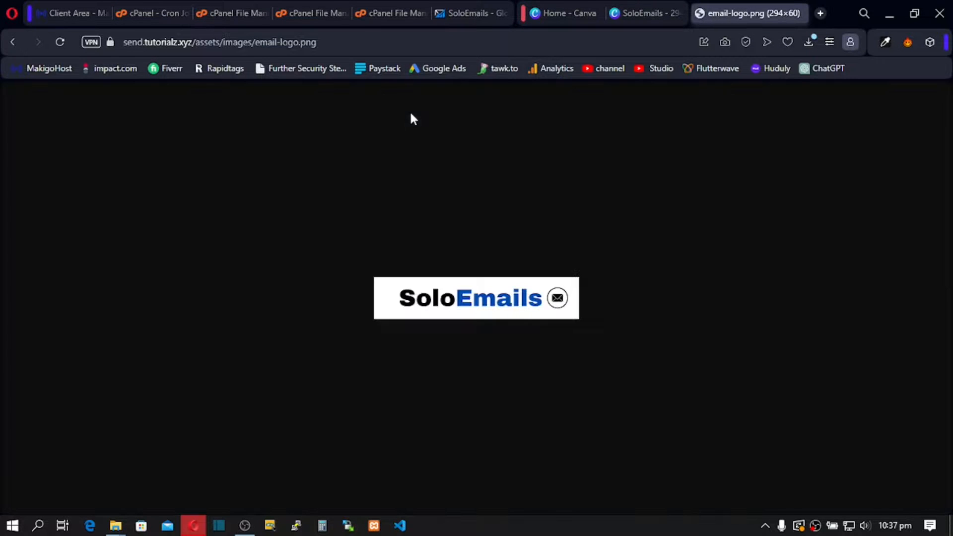
# Copy the logo image's web address and return to the BuzzLab template
pyautogui.click(283, 43)
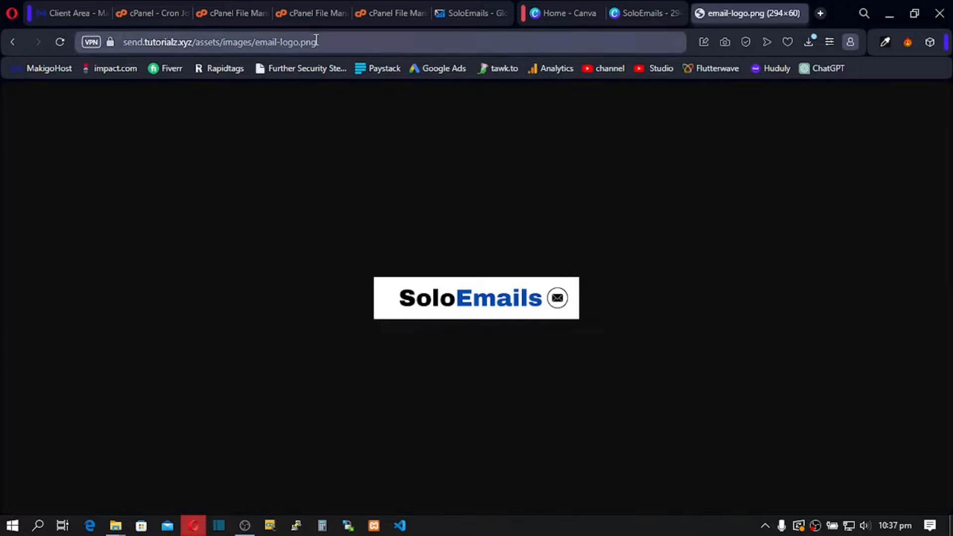
pyautogui.rightClick(269, 43)
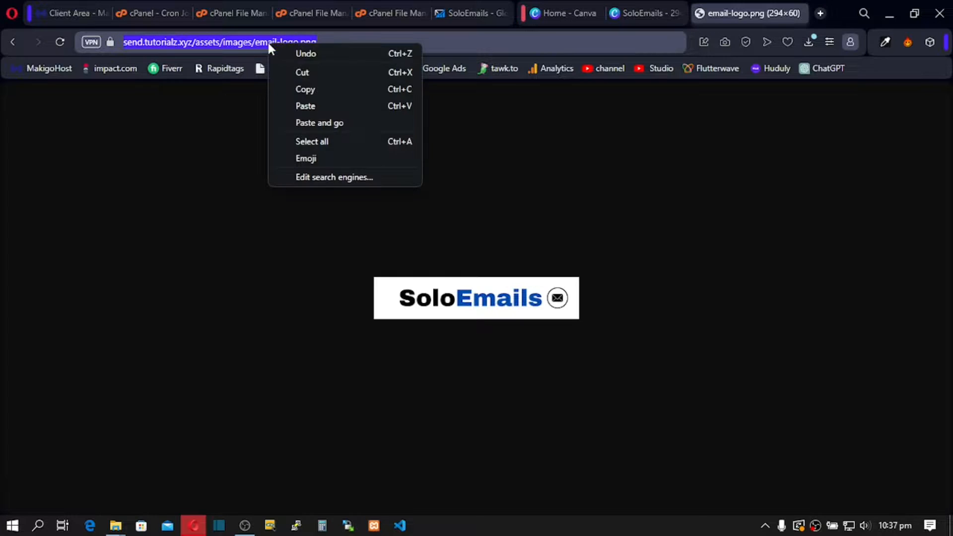
pyautogui.click(296, 88)
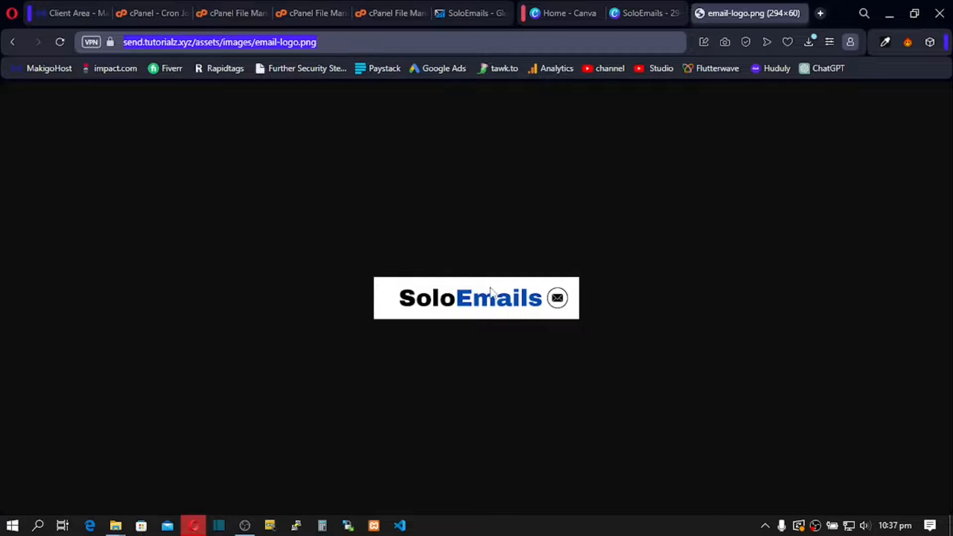
pyautogui.click(473, 11)
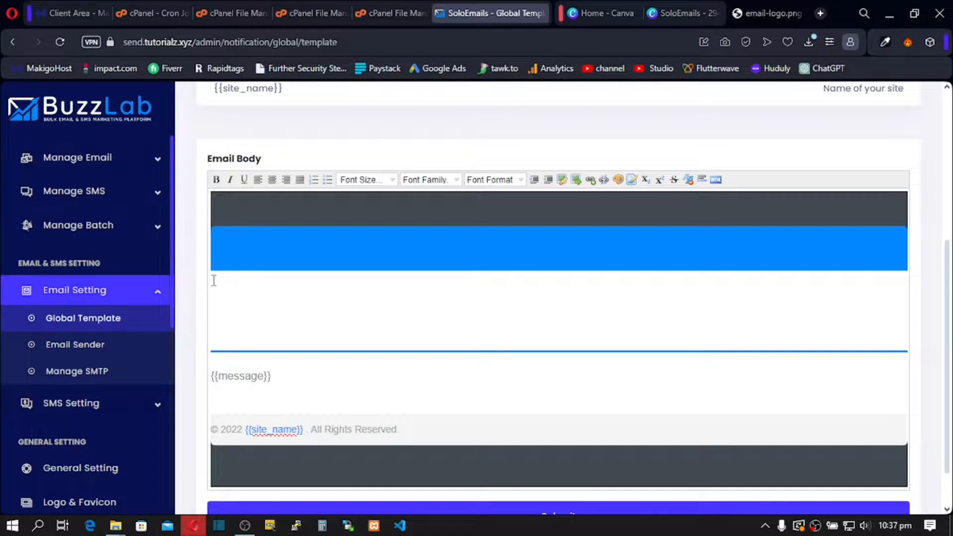
# Insert an image into the Email Body using the pasted email-logo.png address
pyautogui.click(562, 180)
pyautogui.moveTo(655, 217); pyautogui.dragTo(610, 218)
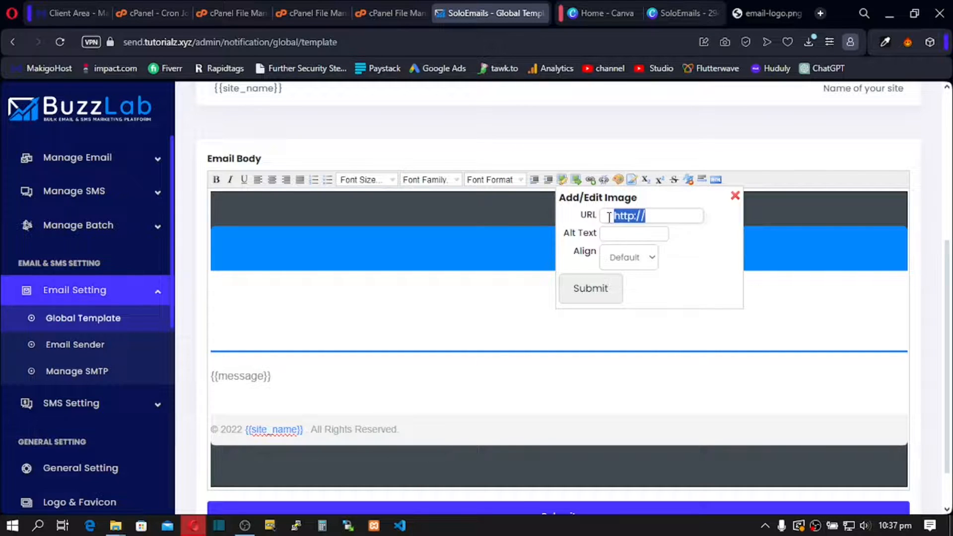
pyautogui.press('BackSpace')
pyautogui.hotkey('ctrl', 'v')
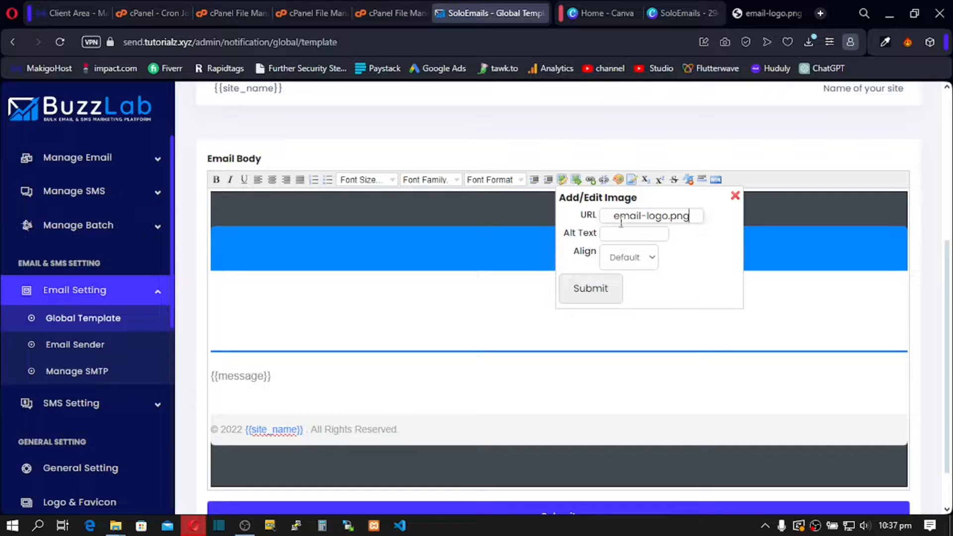
pyautogui.click(591, 297)
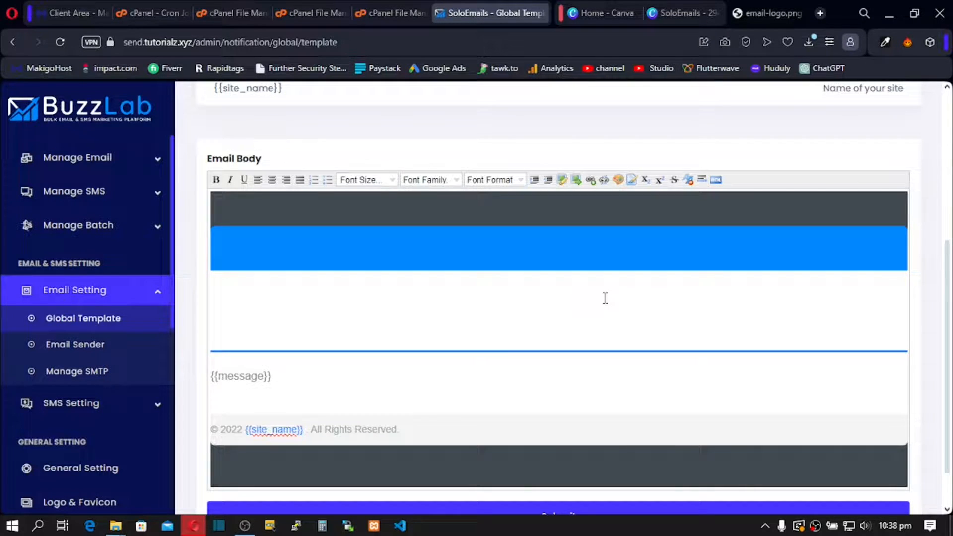
# Submit the global email template and reload the page
pyautogui.scroll(-1, 605, 298)
pyautogui.click(557, 476)
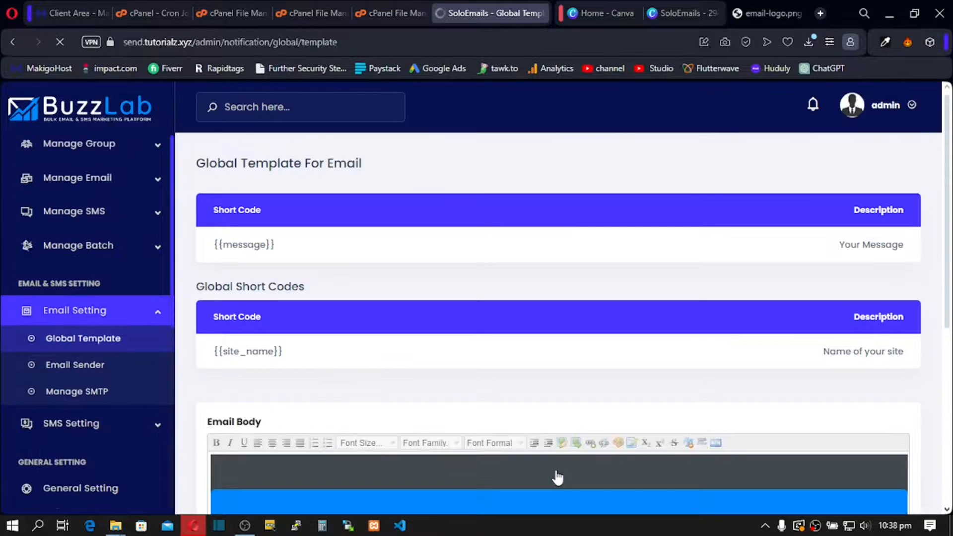
pyautogui.scroll(-5, 538, 381)
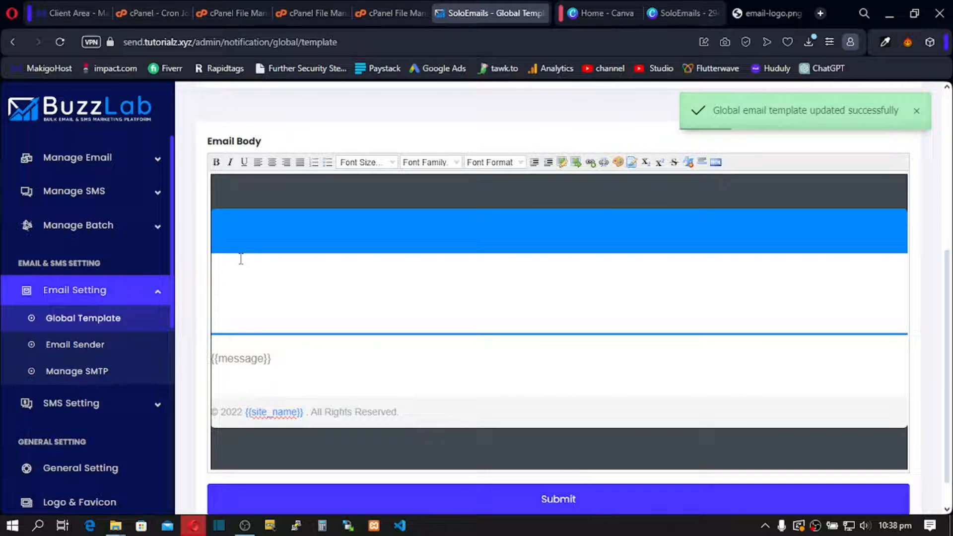
pyautogui.click(55, 42)
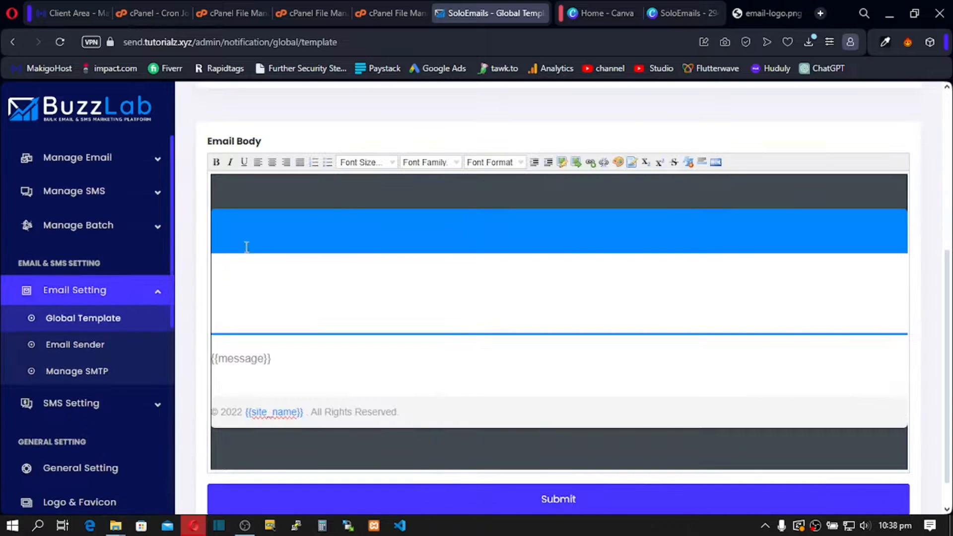
# Copy the email-logo.png web address from its browser tab
pyautogui.click(774, 13)
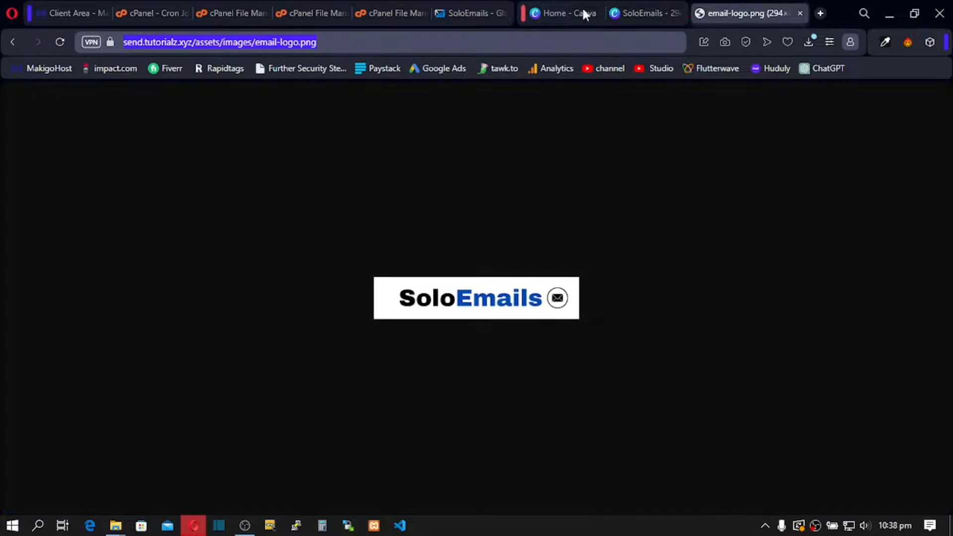
pyautogui.rightClick(240, 41)
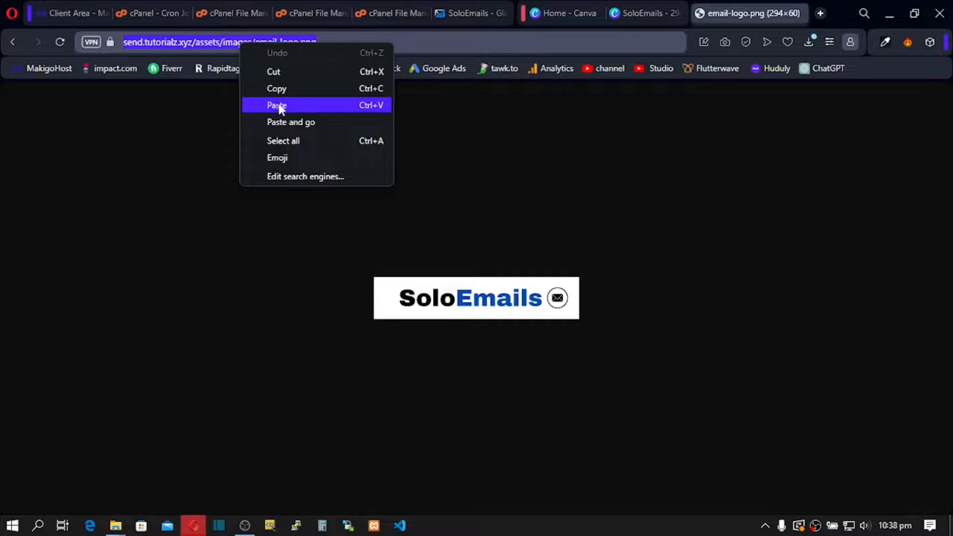
pyautogui.click(278, 89)
pyautogui.click(469, 11)
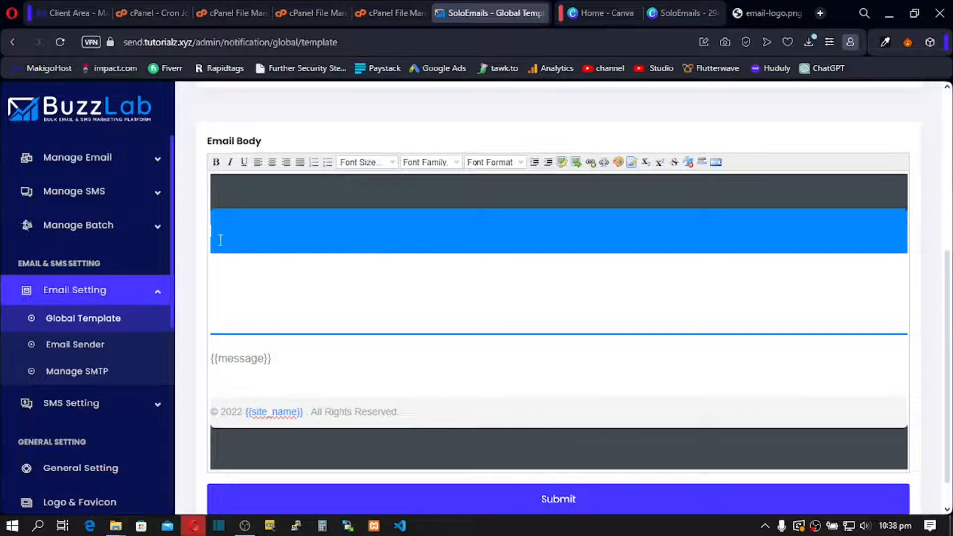
# Insert the logo by its pasted address into the blue header band and adjust its position
pyautogui.click(563, 162)
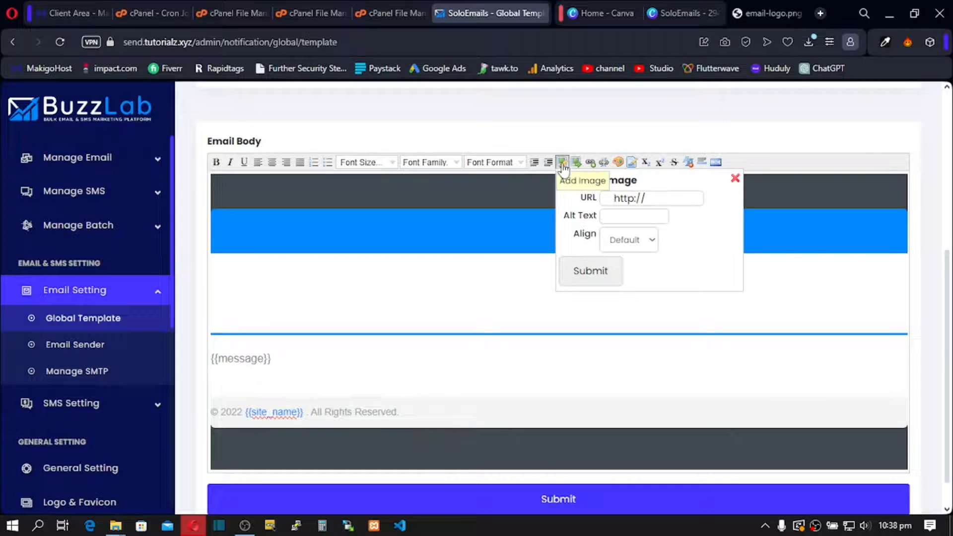
pyautogui.moveTo(666, 199); pyautogui.dragTo(615, 204)
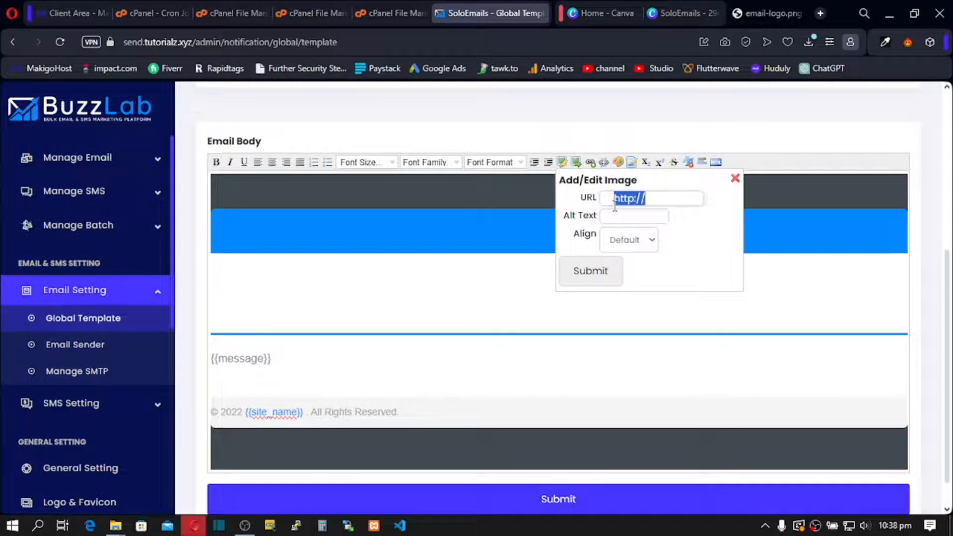
pyautogui.press('BackSpace')
pyautogui.hotkey('ctrl', 'v')
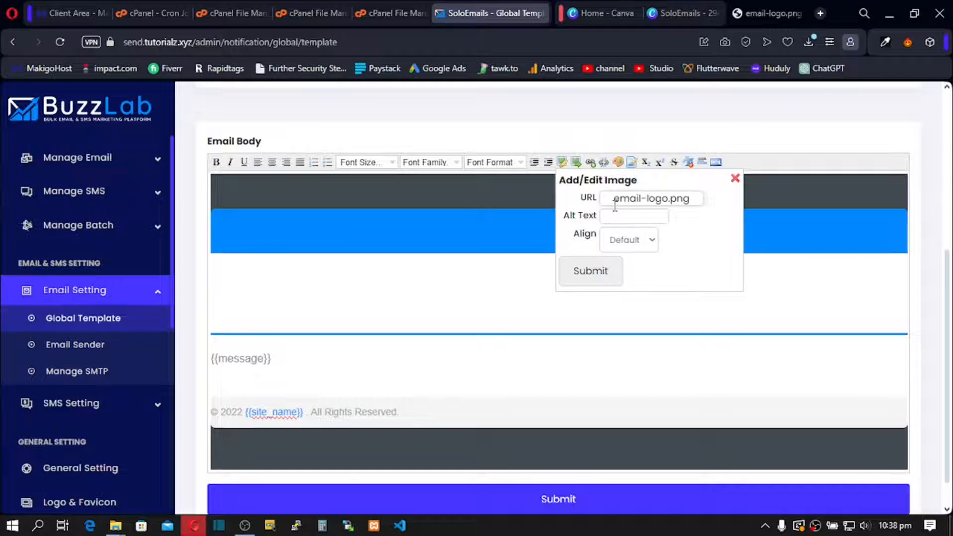
pyautogui.press('Left')
pyautogui.press('Left')
pyautogui.press('Left')
pyautogui.press('Left')
pyautogui.press('Left')
pyautogui.press('Left')
pyautogui.press('Left')
pyautogui.press('Left')
pyautogui.press('Left')
pyautogui.press('Left')
pyautogui.press('Left')
pyautogui.press('Left')
pyautogui.press('Left')
pyautogui.press('Left')
pyautogui.press('Left')
pyautogui.press('Left')
pyautogui.press('Left')
pyautogui.press('Left')
pyautogui.press('Left')
pyautogui.press('Left')
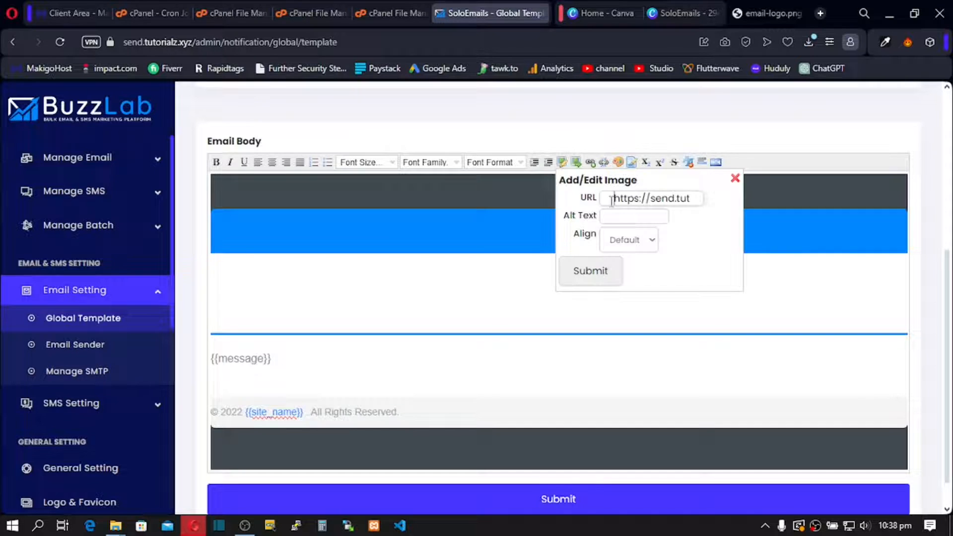
pyautogui.click(590, 270)
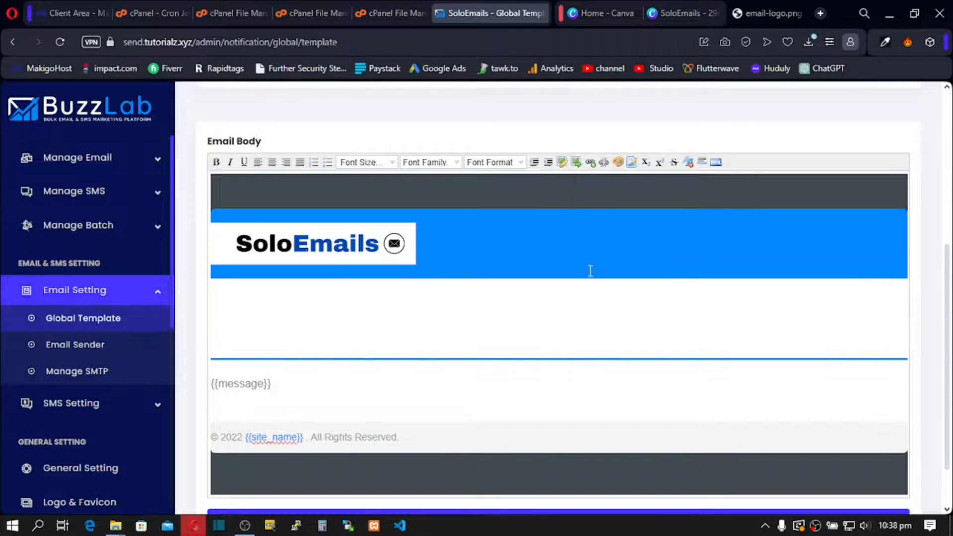
pyautogui.click(297, 257)
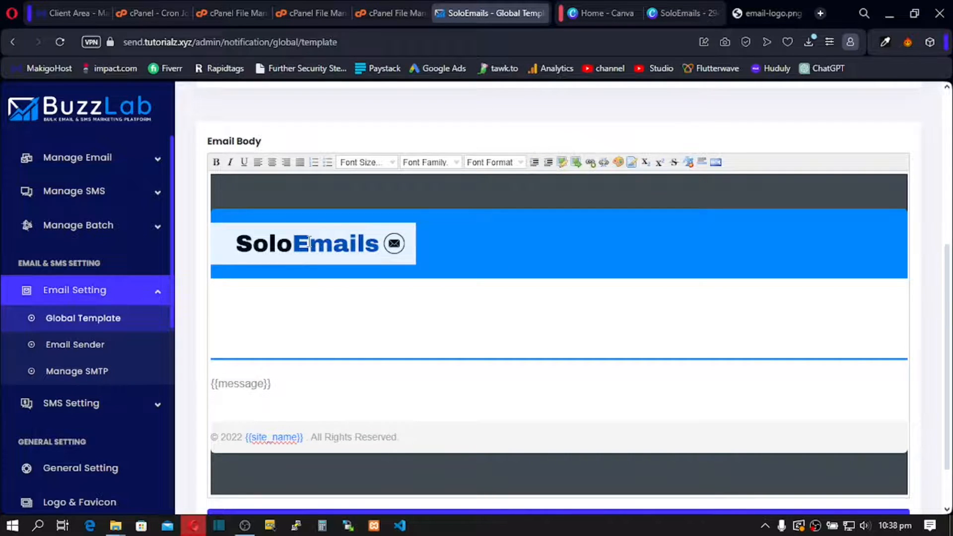
pyautogui.click(360, 305)
pyautogui.click(295, 244)
pyautogui.moveTo(271, 244); pyautogui.dragTo(461, 247)
pyautogui.click(443, 250)
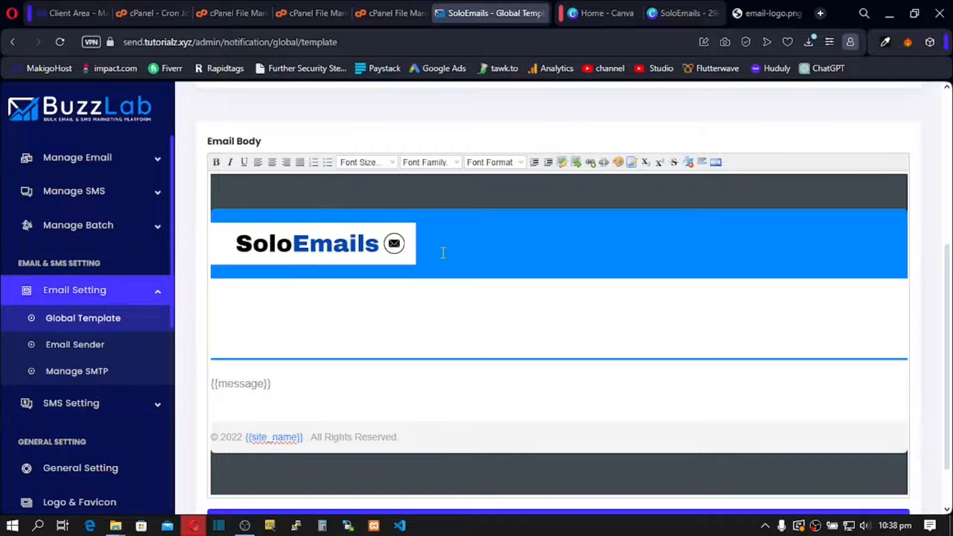
# Submit the template and check the logo in the saved version
pyautogui.scroll(-1, 334, 311)
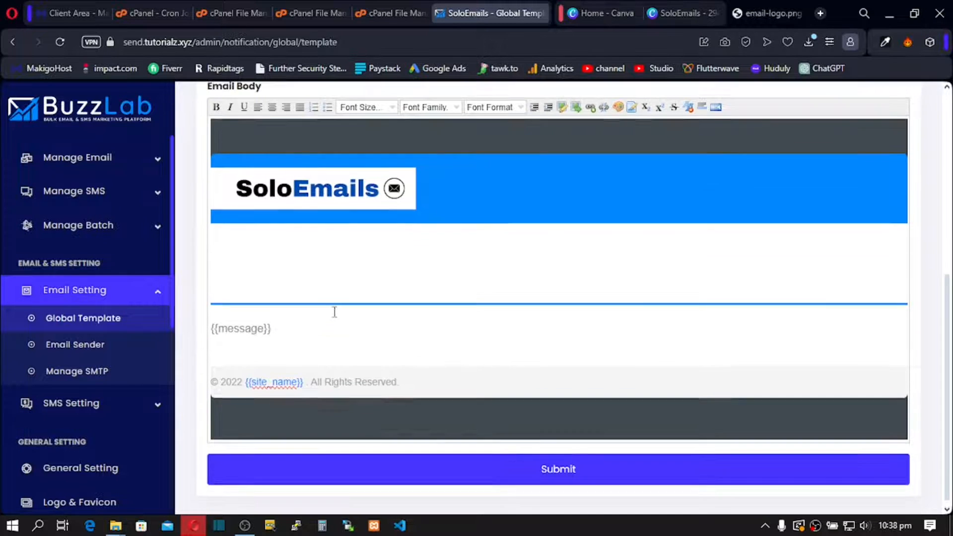
pyautogui.click(489, 474)
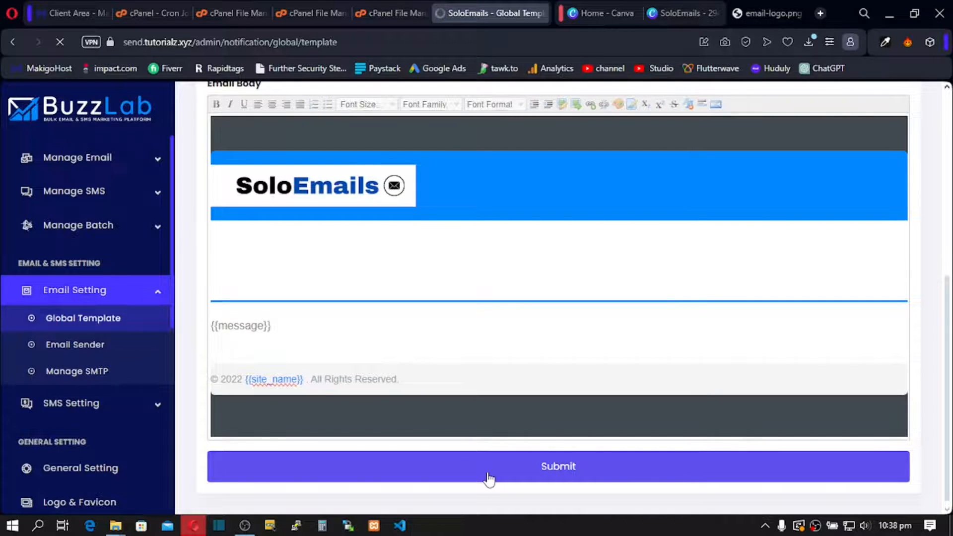
pyautogui.scroll(-4, 485, 461)
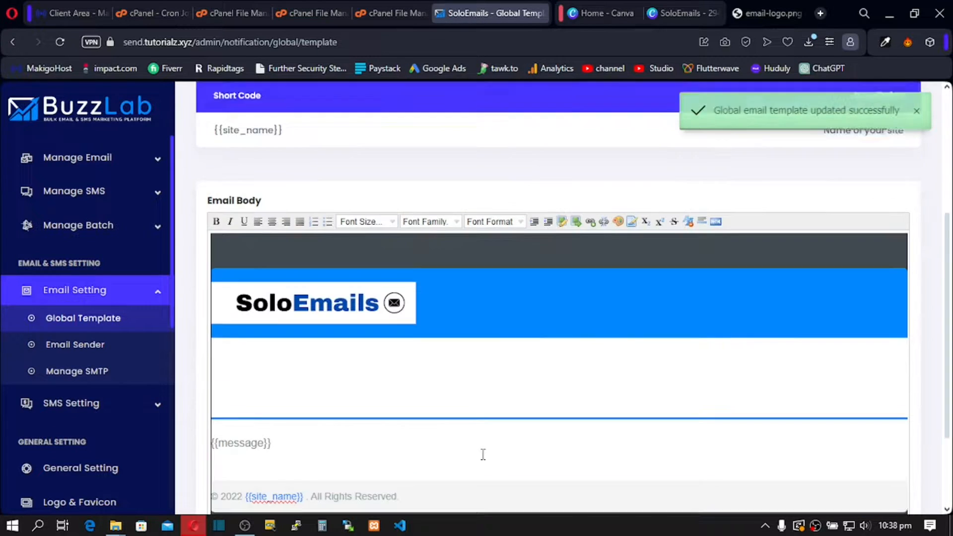
pyautogui.scroll(-1, 483, 454)
pyautogui.click(334, 259)
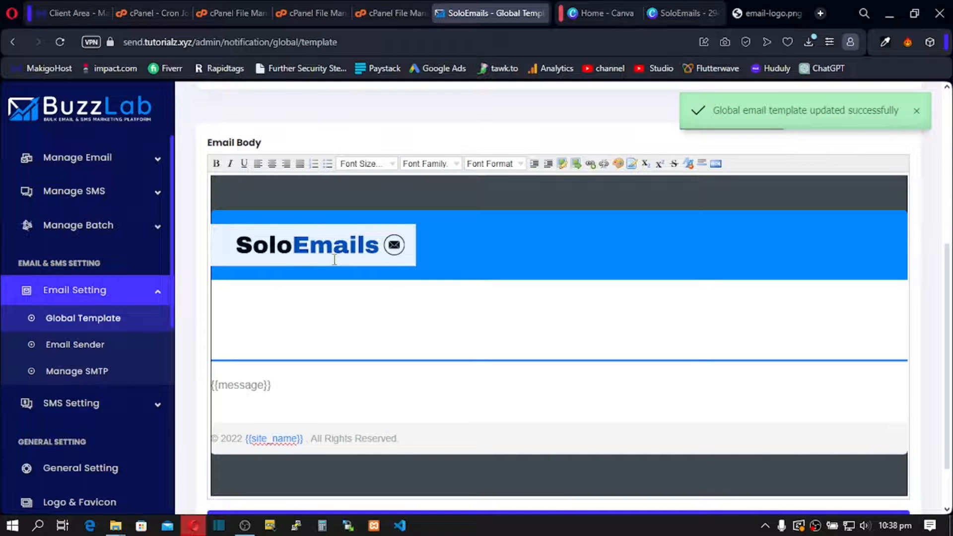
pyautogui.scroll(-1, 336, 263)
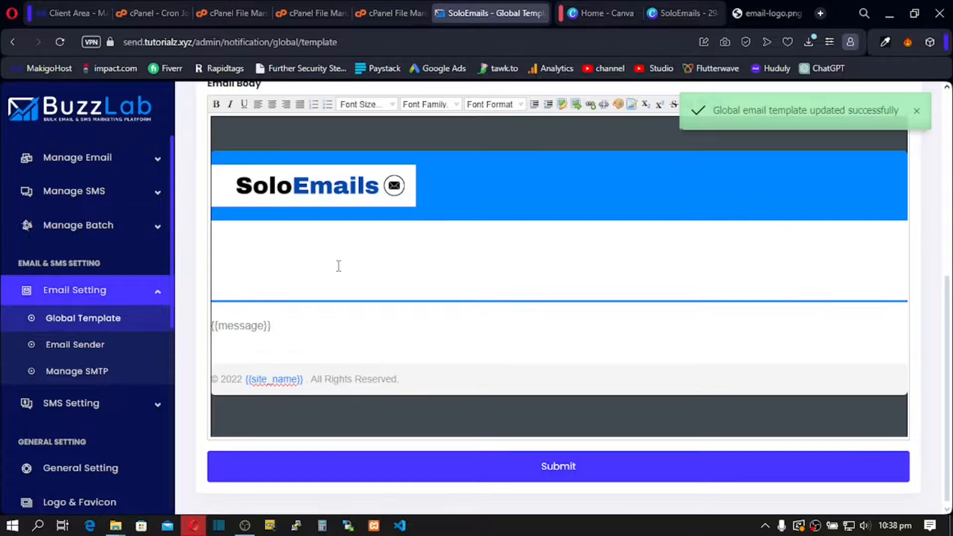
# Replace 2022 with 2024 in the footer copyright line and submit the template
pyautogui.click(245, 385)
pyautogui.moveTo(242, 381); pyautogui.dragTo(223, 383)
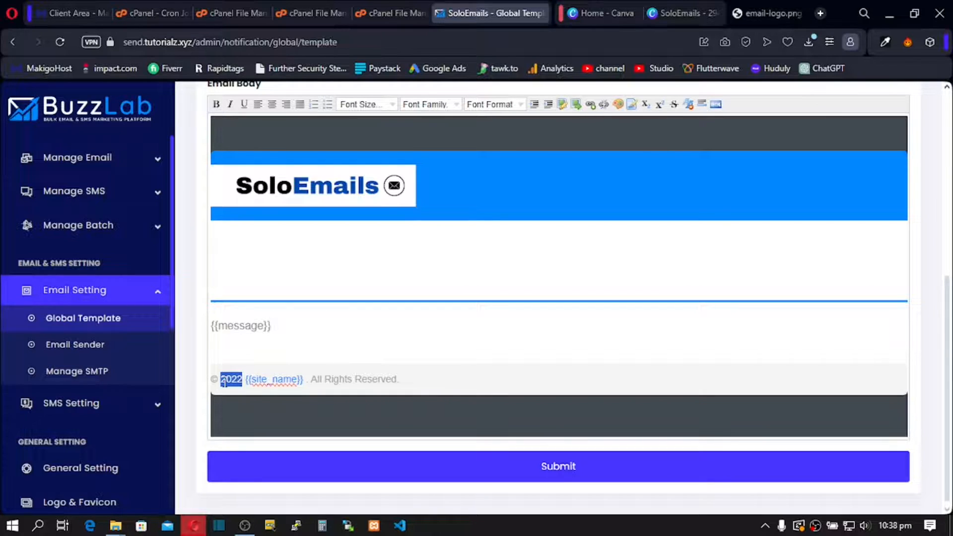
pyautogui.write('2024')
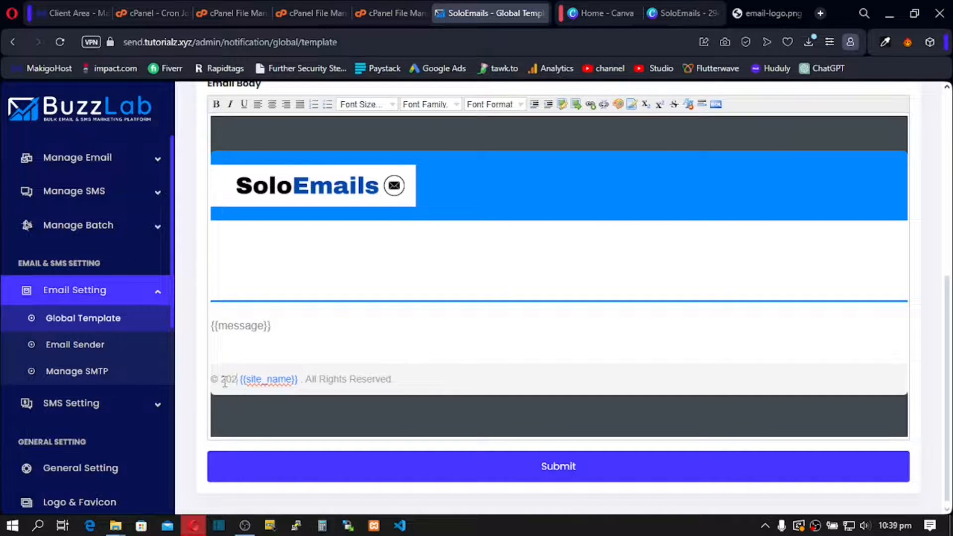
pyautogui.click(442, 477)
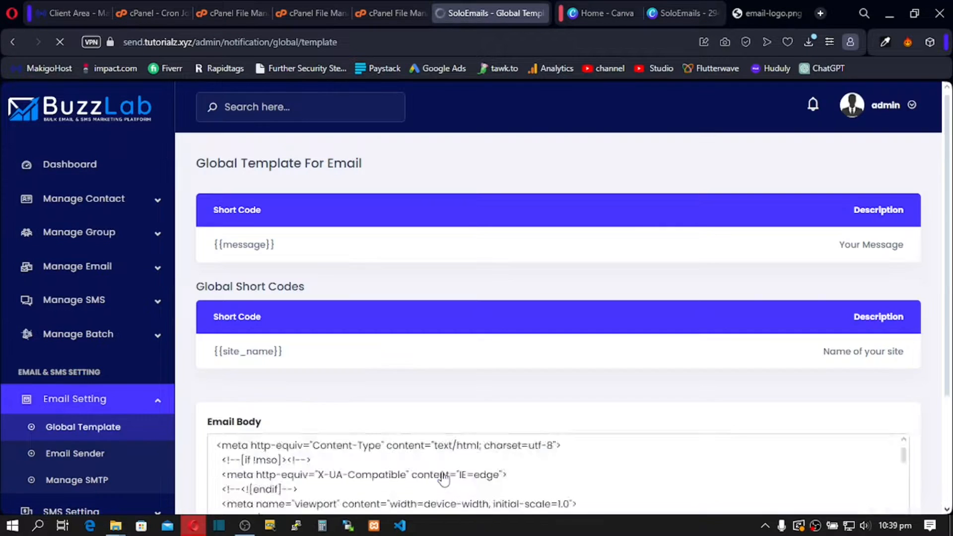
pyautogui.scroll(-5, 389, 409)
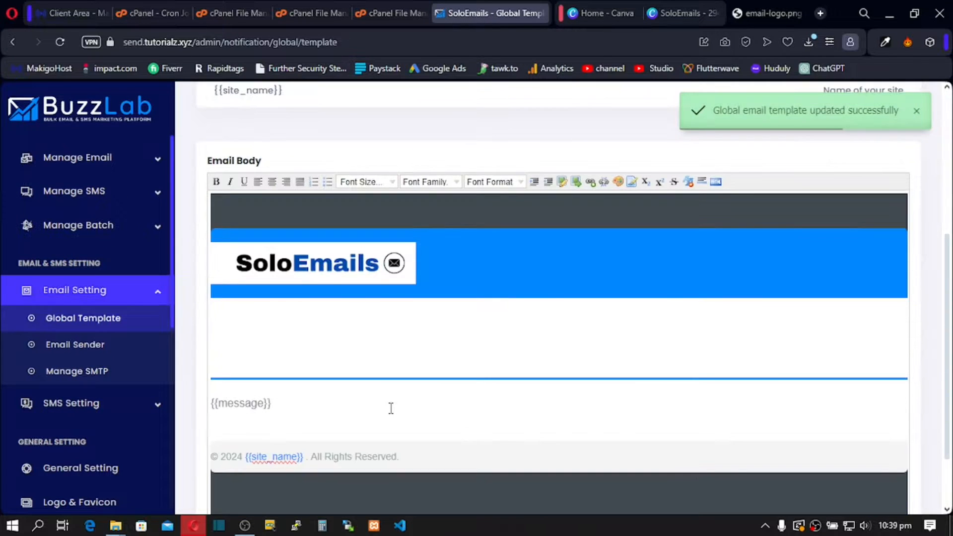
pyautogui.scroll(5, 348, 402)
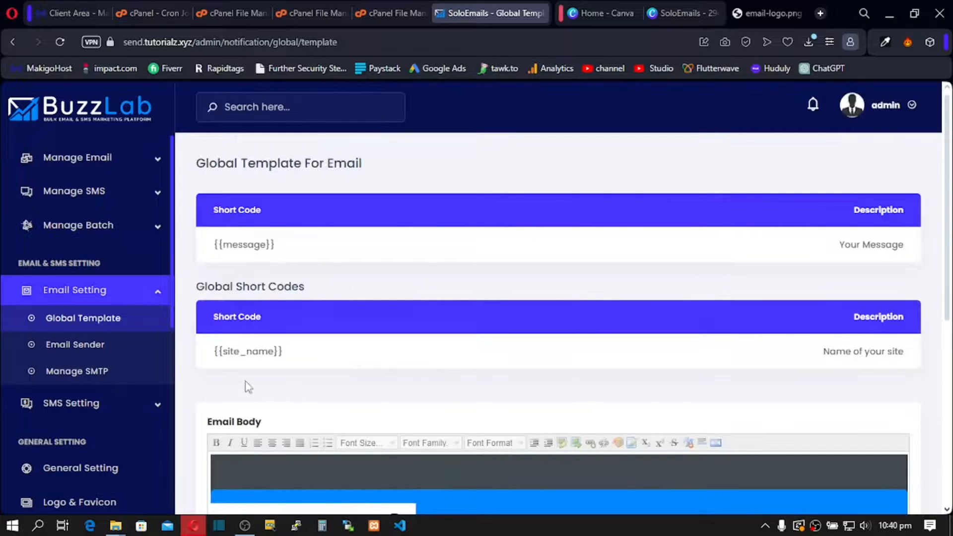
pyautogui.click(71, 347)
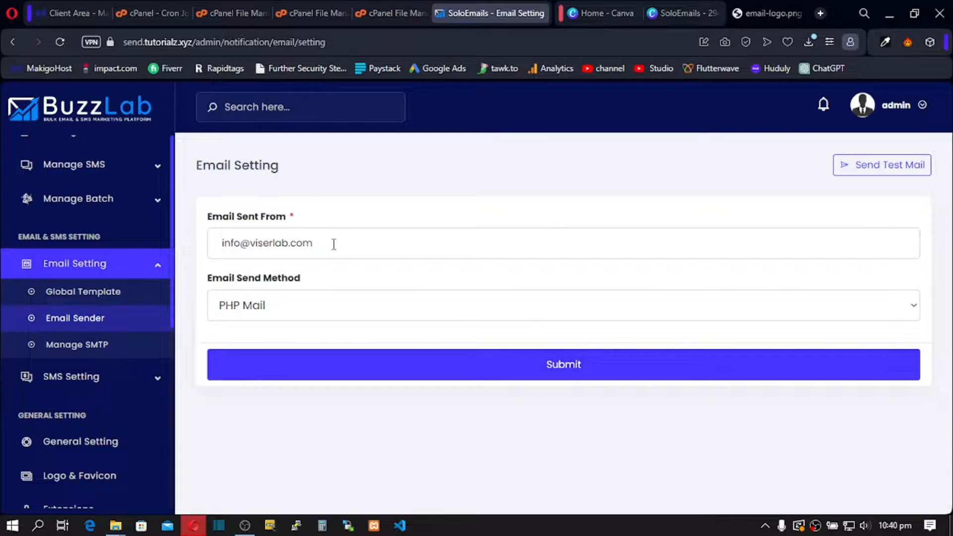
# Select the current Email Sent From address, then switch to cPanel's Cron Jobs page
pyautogui.moveTo(332, 245); pyautogui.dragTo(159, 254)
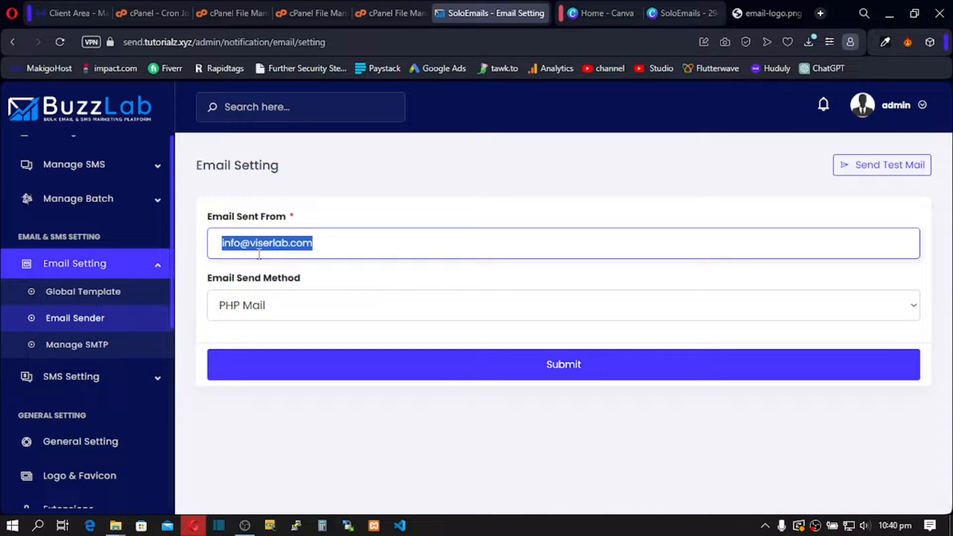
pyautogui.click(148, 12)
# Search cPanel for 'emai', open Email Accounts, and start a new account
pyautogui.click(634, 97)
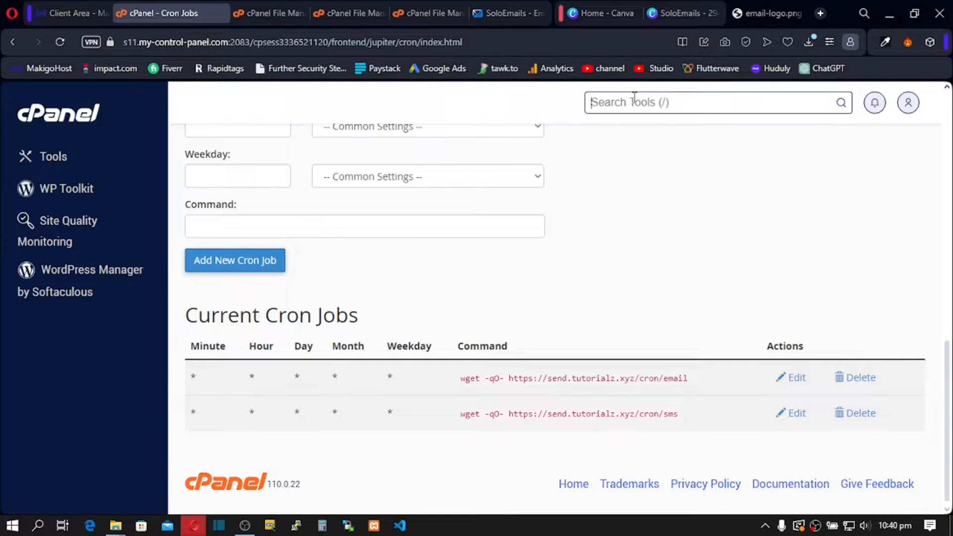
pyautogui.write('emai')
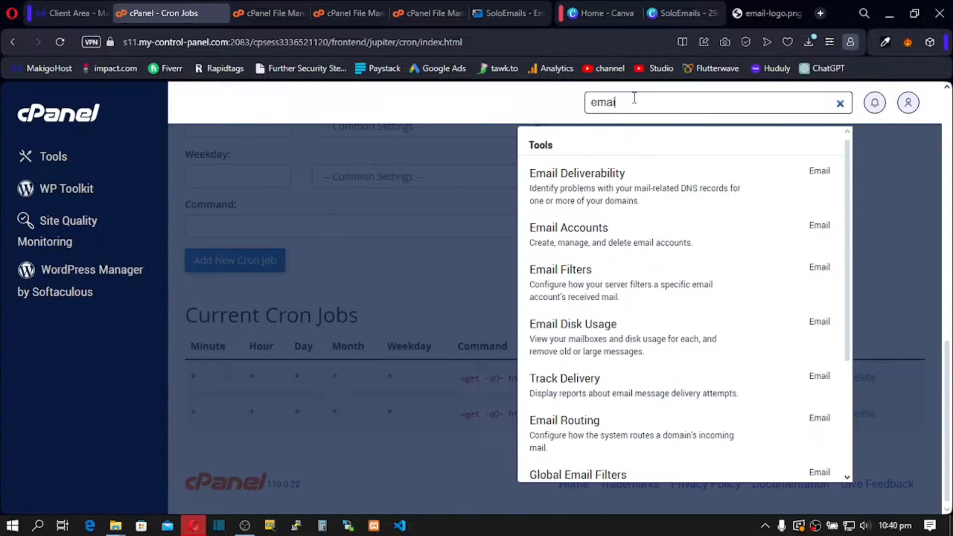
pyautogui.click(592, 243)
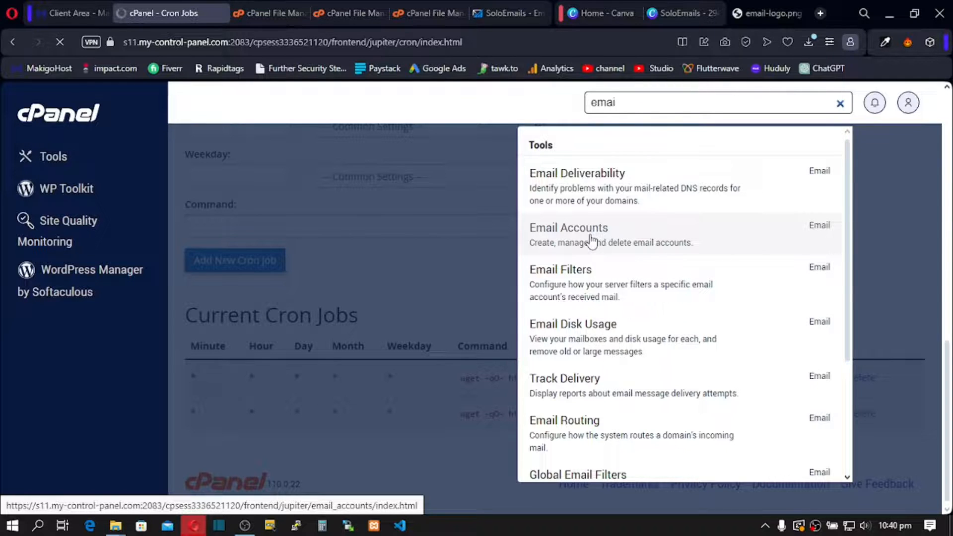
pyautogui.click(579, 243)
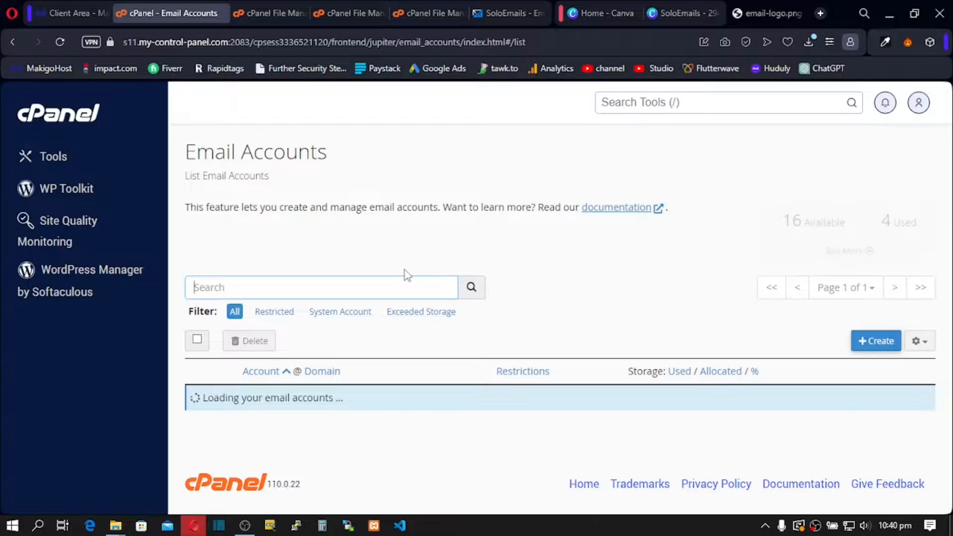
pyautogui.scroll(-3, 404, 272)
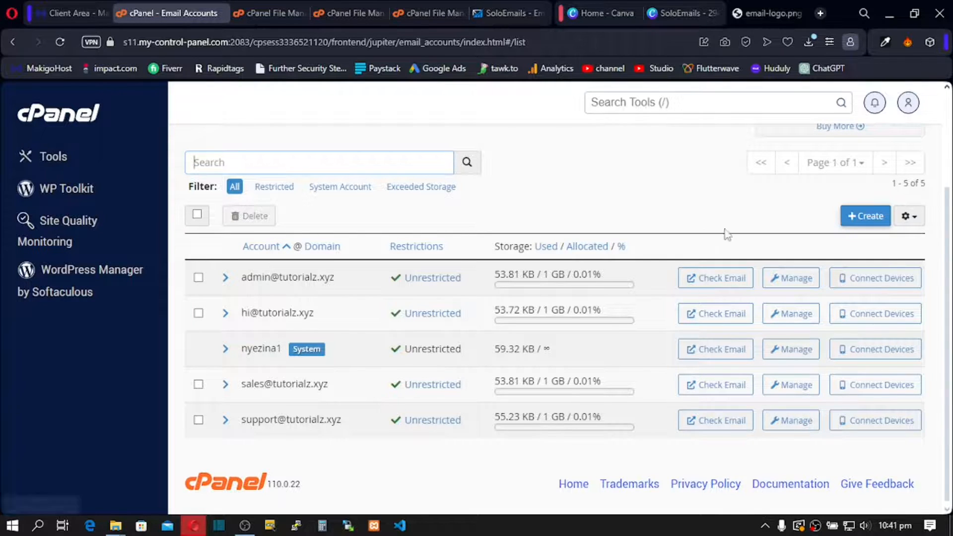
pyautogui.click(859, 218)
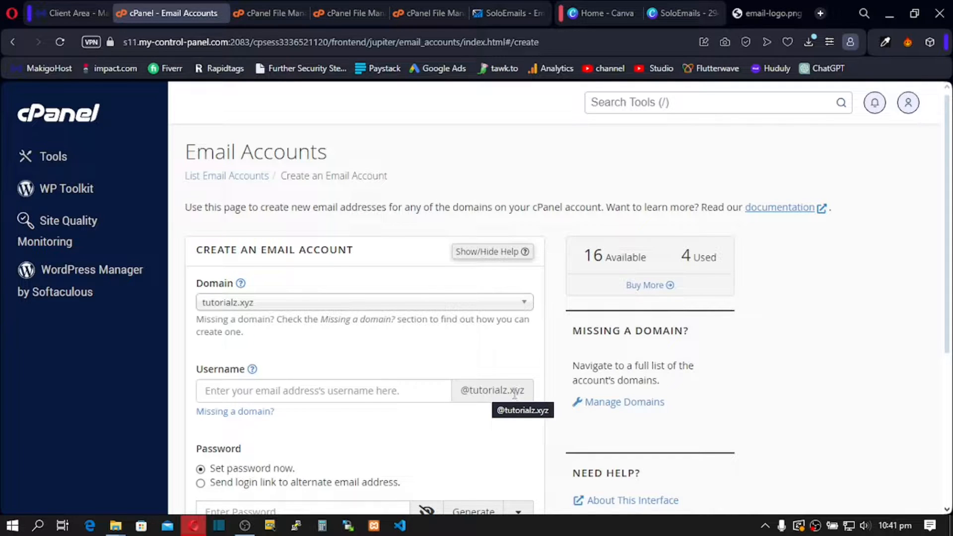
# Create the 'test' mailbox on tutorialz.xyz with a generated password and copy its address
pyautogui.click(263, 388)
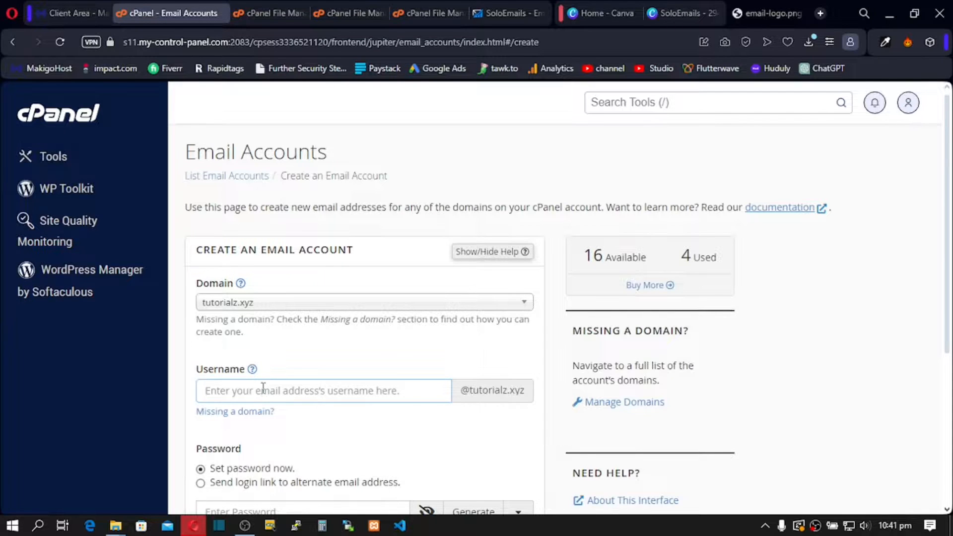
pyautogui.write('test')
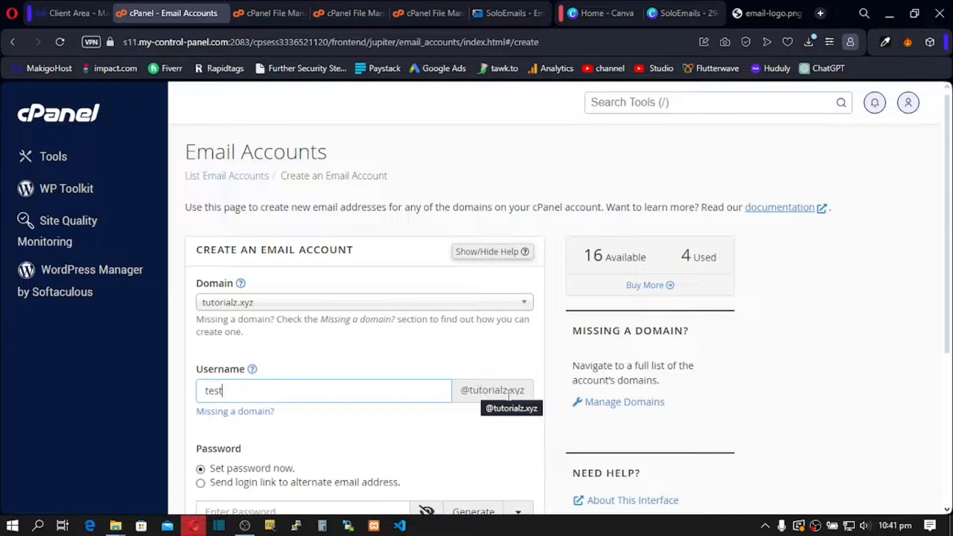
pyautogui.scroll(-3, 436, 412)
pyautogui.click(478, 383)
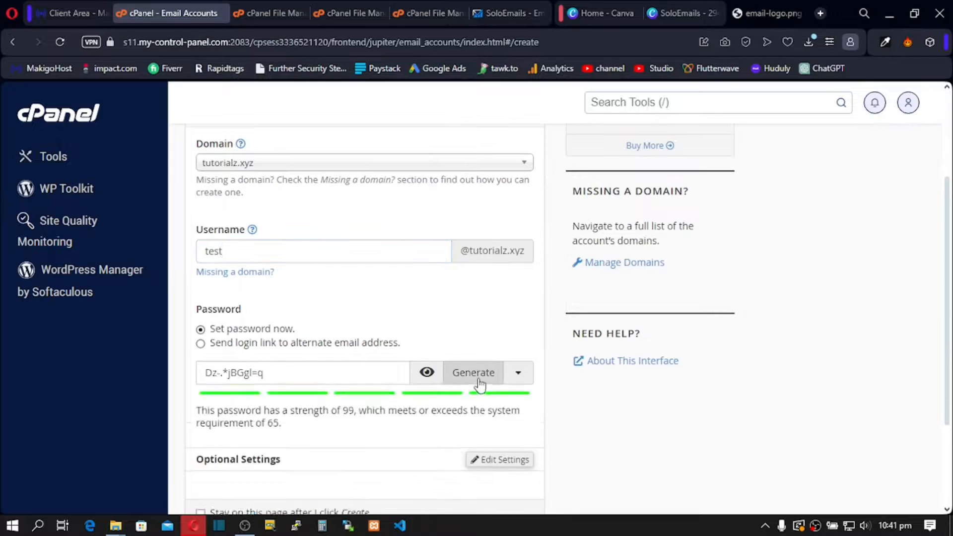
pyautogui.scroll(-3, 350, 408)
pyautogui.click(240, 419)
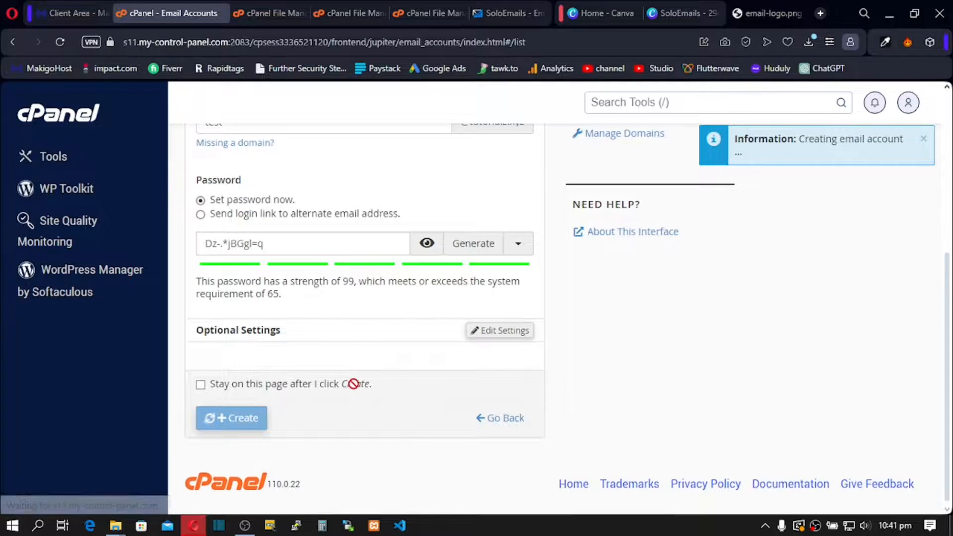
pyautogui.scroll(-4, 391, 380)
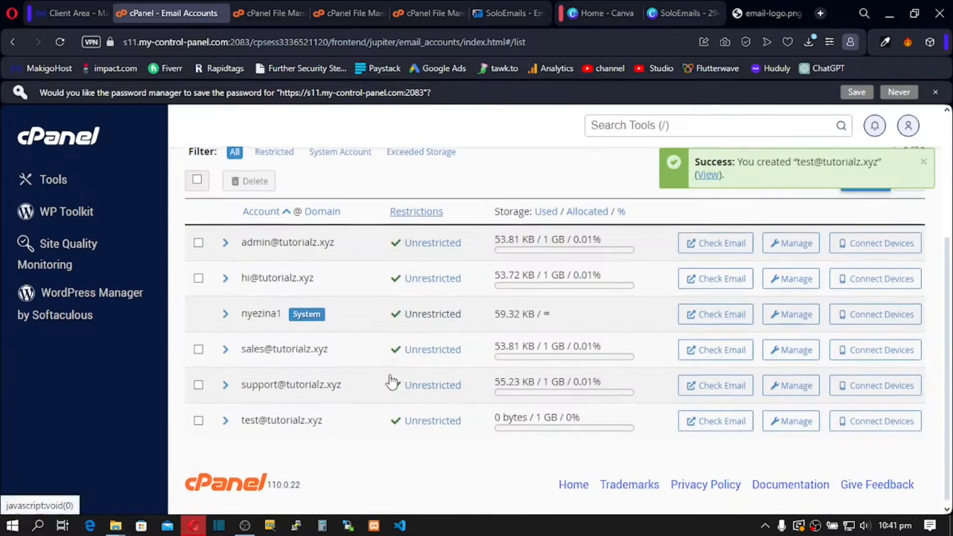
pyautogui.moveTo(242, 419); pyautogui.dragTo(346, 422)
pyautogui.click(279, 387)
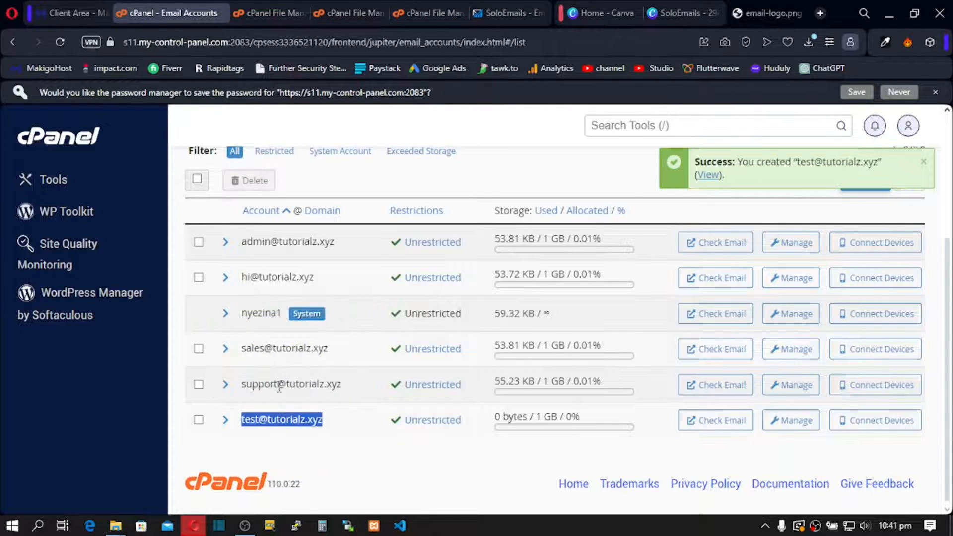
pyautogui.click(493, 11)
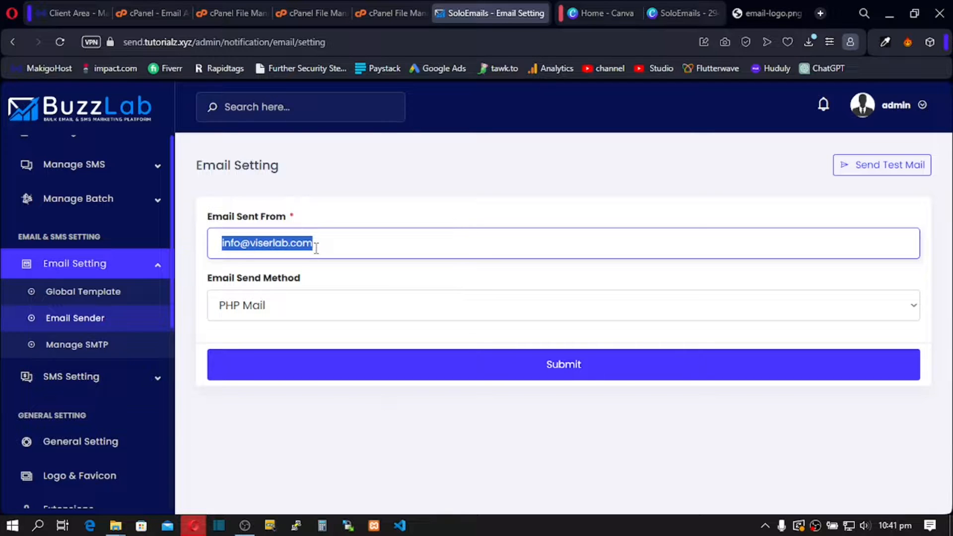
# Paste the test mailbox address as Email Sent From, keep PHP Mail, save, and open Send Test Mail
pyautogui.hotkey('ctrl', 'v')
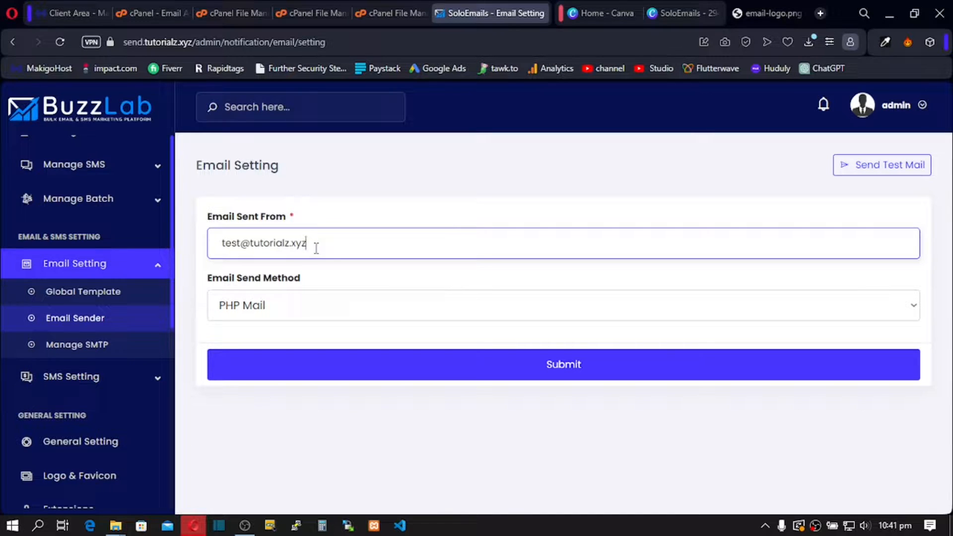
pyautogui.click(293, 312)
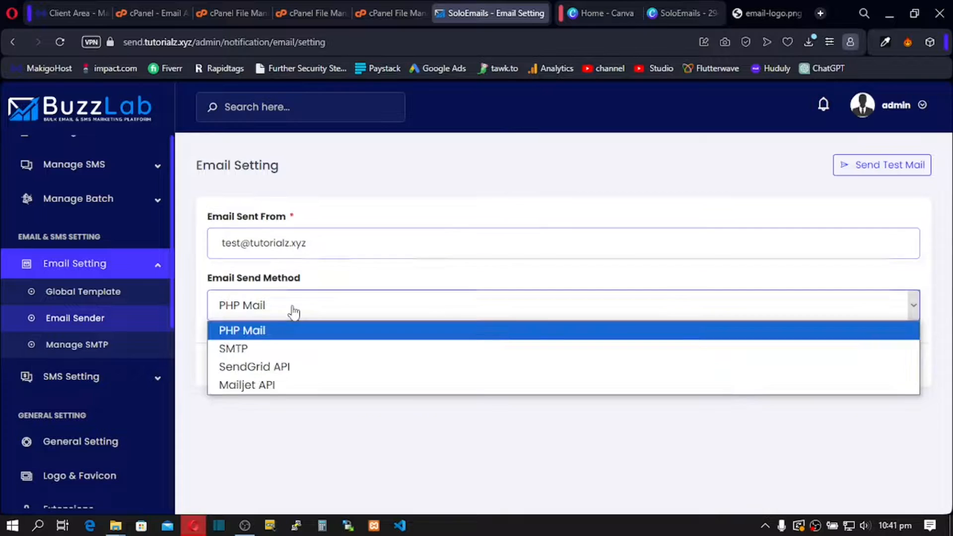
pyautogui.click(292, 311)
pyautogui.click(292, 311)
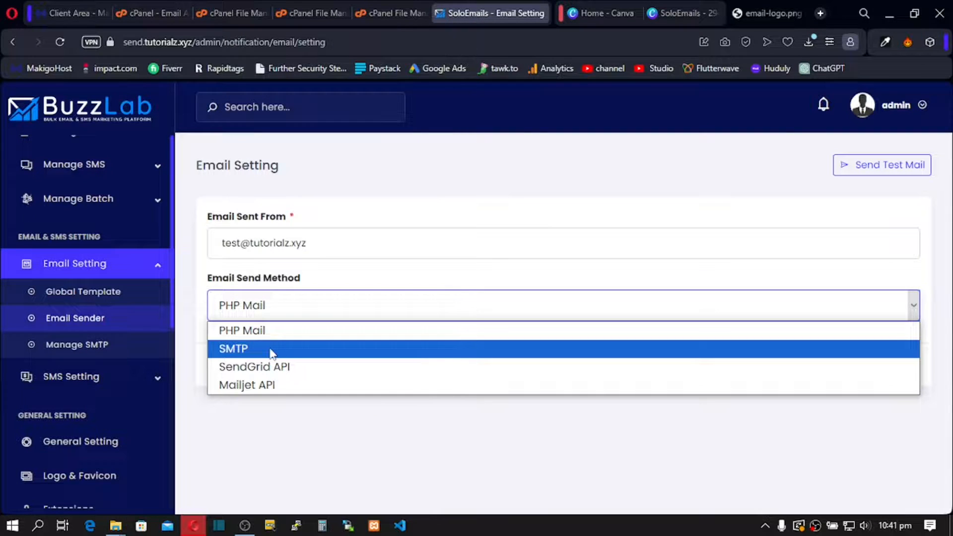
pyautogui.click(272, 349)
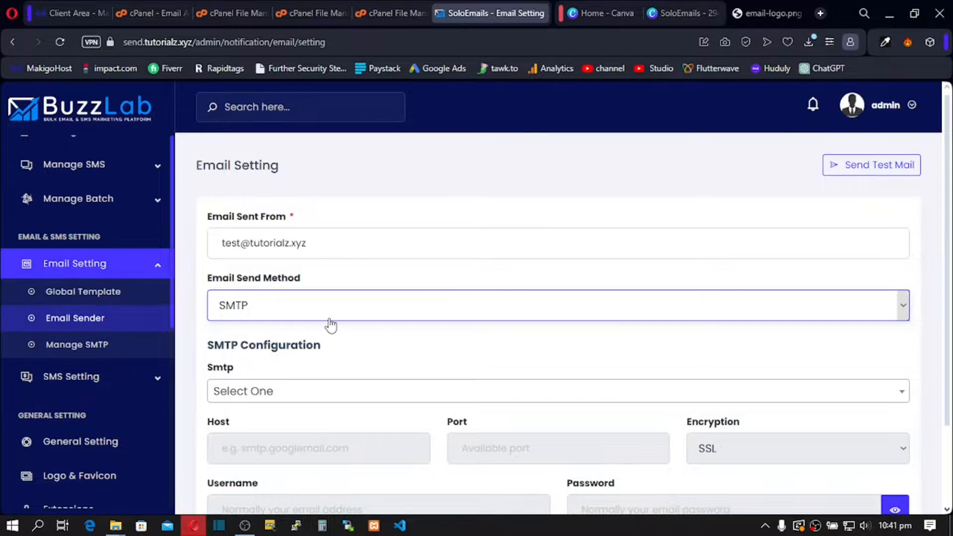
pyautogui.scroll(-1, 348, 355)
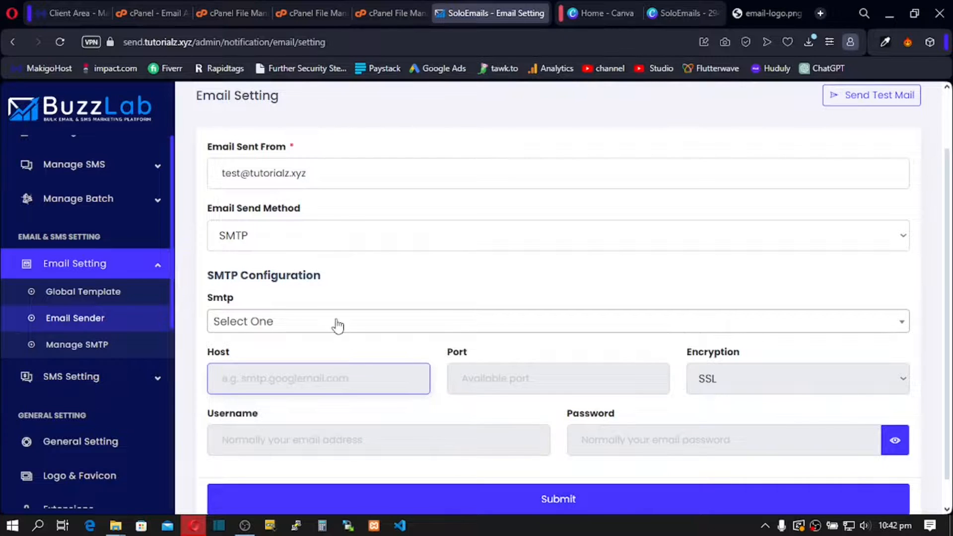
pyautogui.click(310, 244)
pyautogui.click(304, 263)
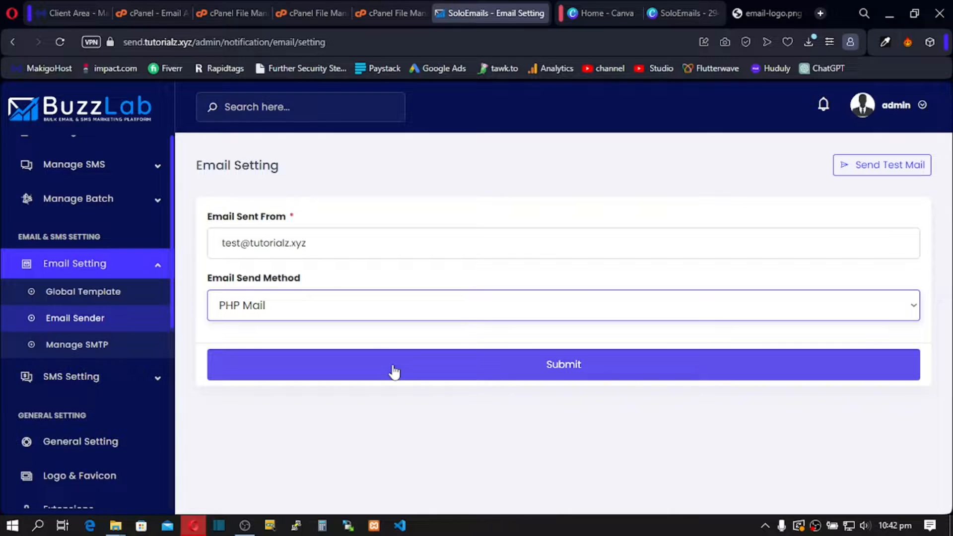
pyautogui.click(420, 377)
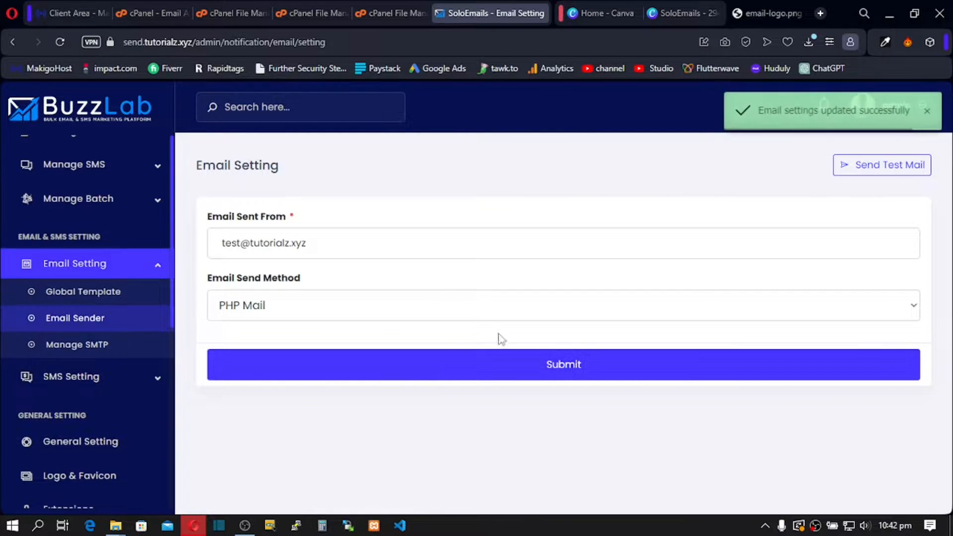
pyautogui.click(883, 169)
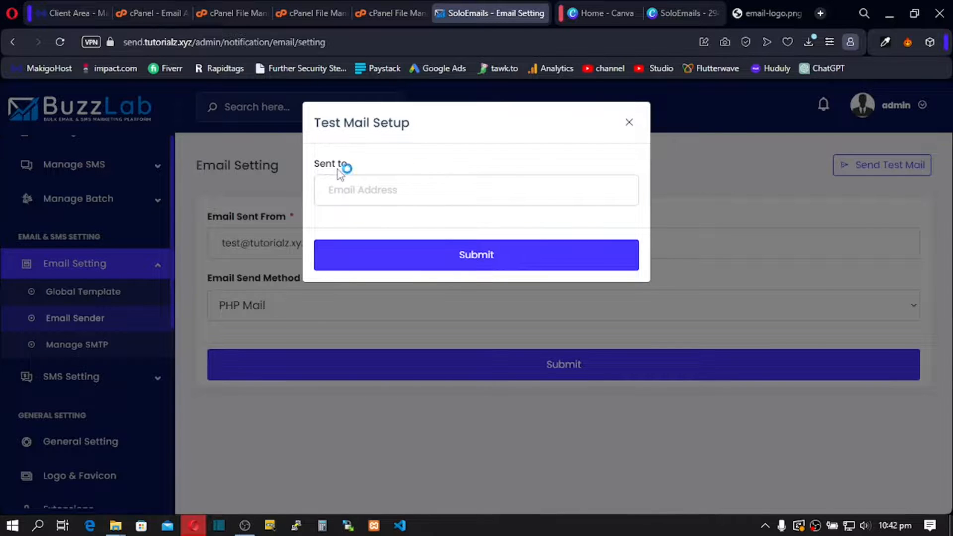
# Paste the Gmail recipient address into Sent to and submit the BuzzLab test email
pyautogui.click(342, 188)
pyautogui.hotkey('ctrl', 'v')
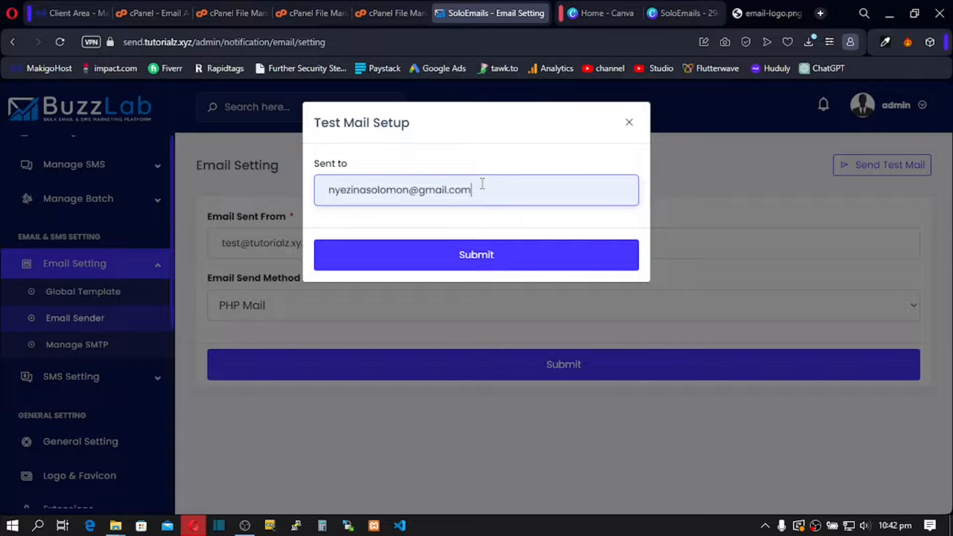
pyautogui.click(452, 260)
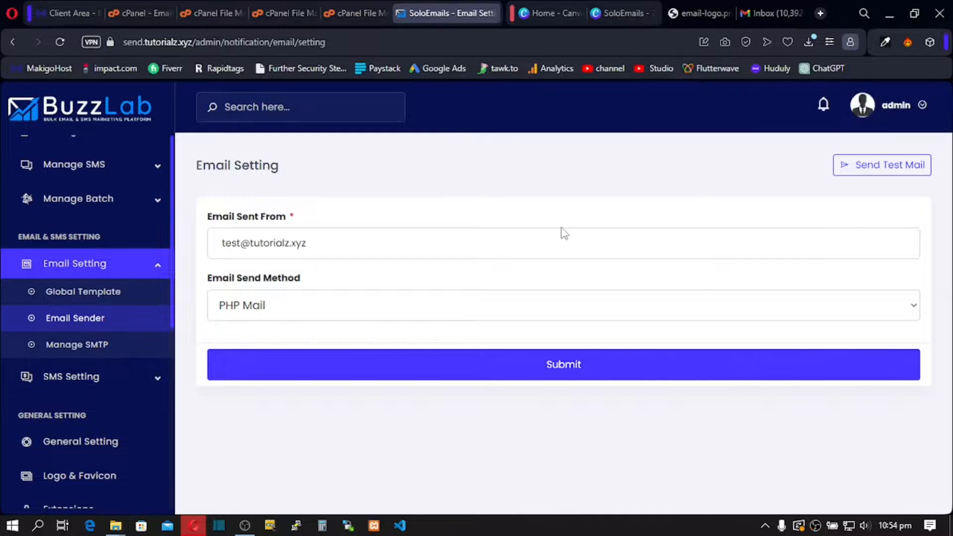
# Open Gmail's Spam folder under More and confirm it is empty with no test email
pyautogui.click(761, 10)
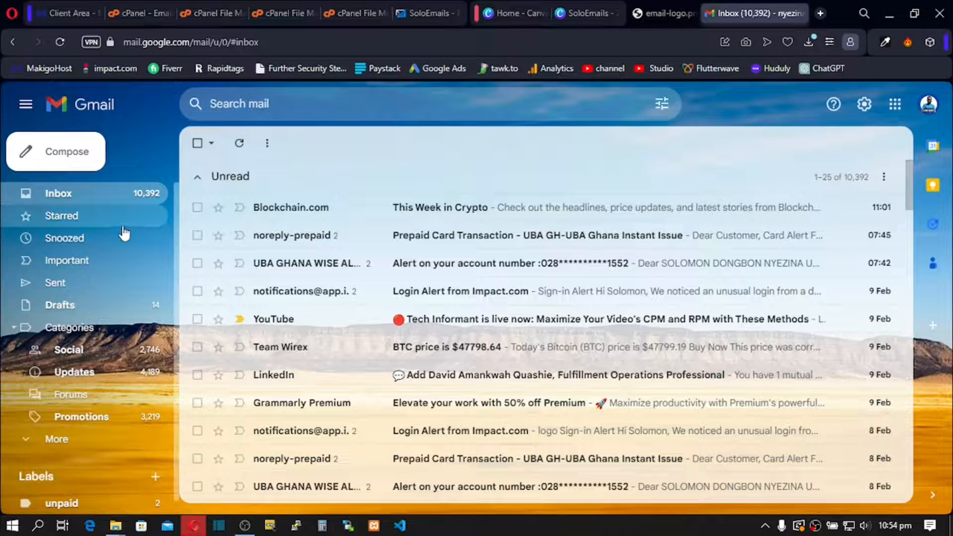
pyautogui.scroll(-1, 122, 243)
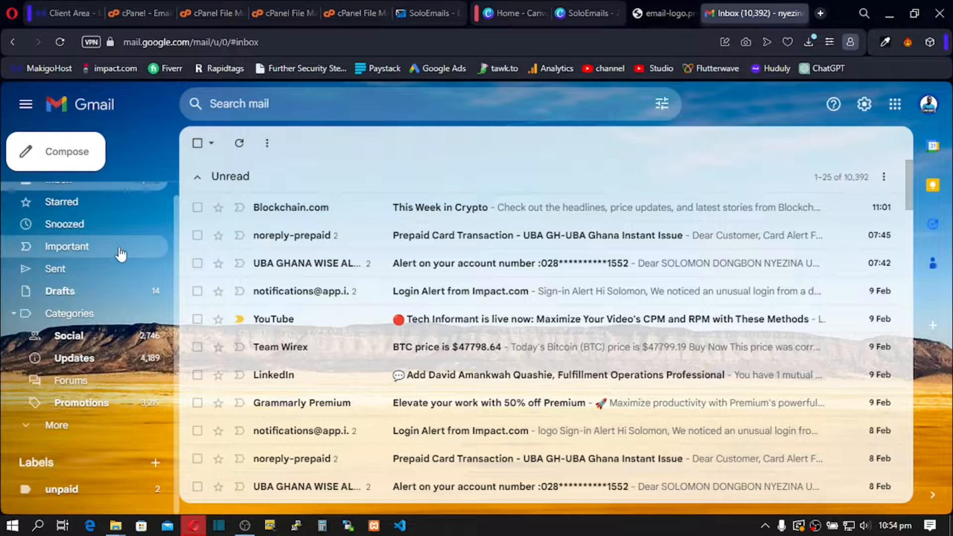
pyautogui.click(49, 427)
pyautogui.scroll(-3, 62, 429)
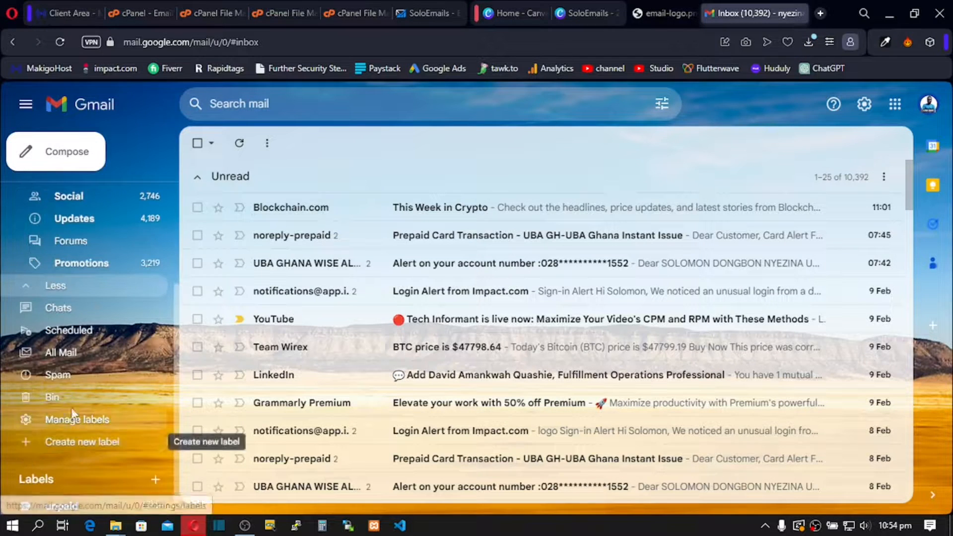
pyautogui.click(67, 381)
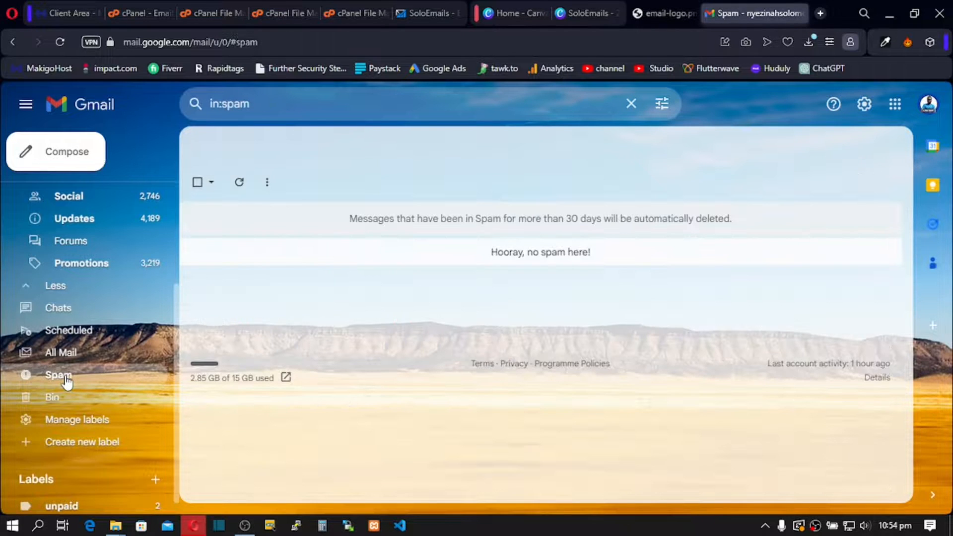
pyautogui.click(416, 11)
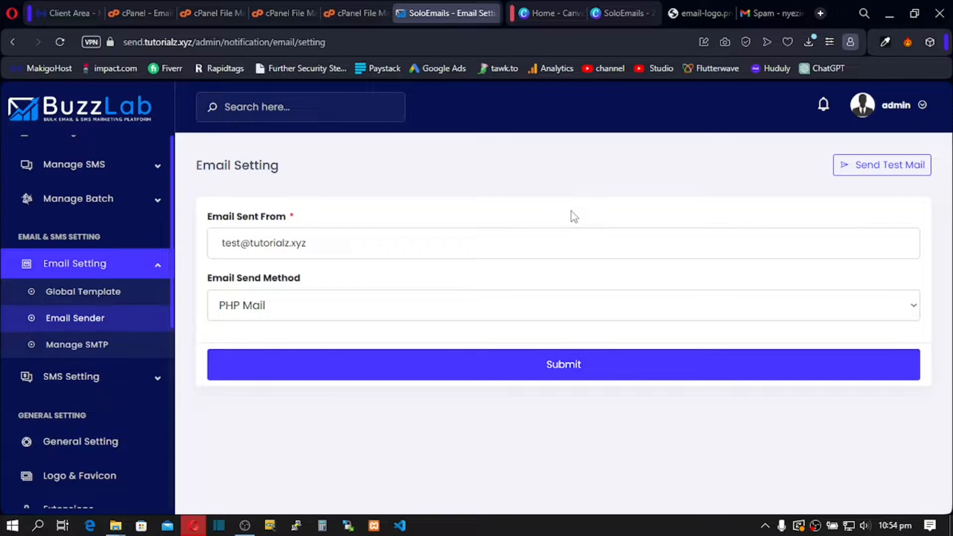
pyautogui.click(759, 14)
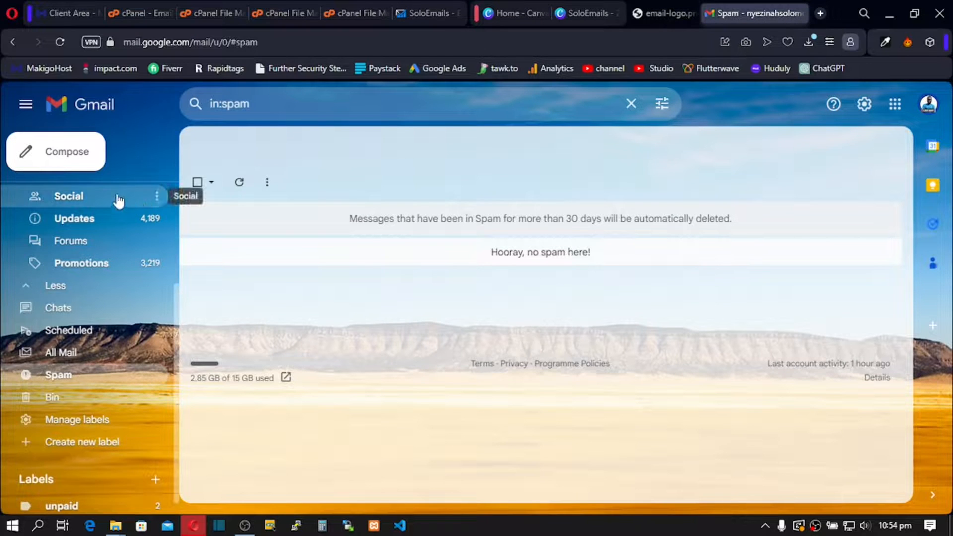
pyautogui.moveTo(350, 14)
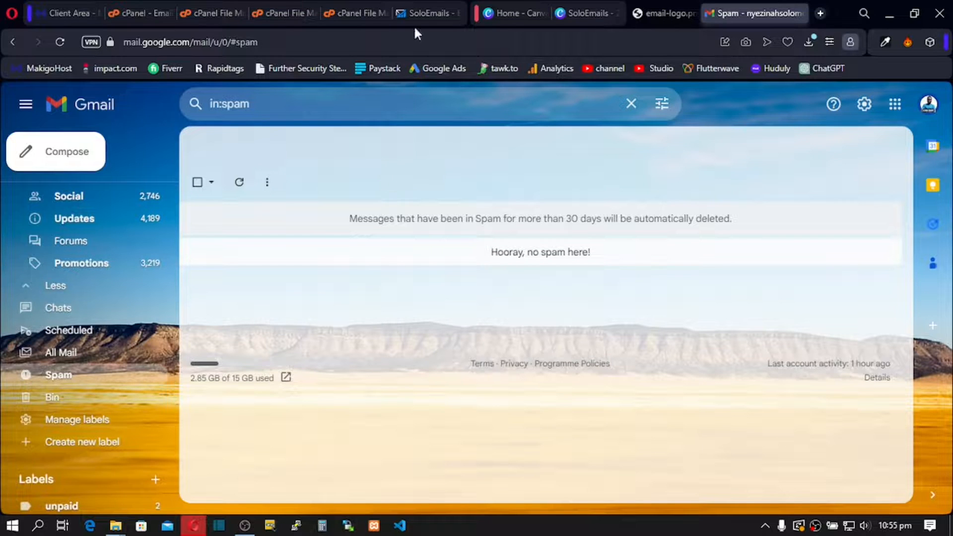
# Show the BuzzLab Dashboard's Available Email Sender list: Phpmail, Smtp, Mailjet and Sendgrid, all at 0
pyautogui.click(413, 10)
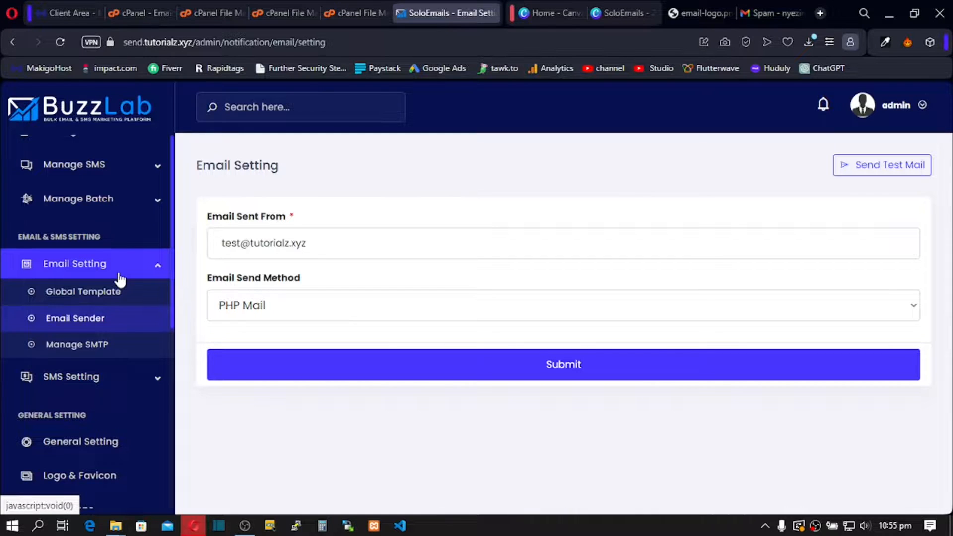
pyautogui.scroll(-3, 119, 280)
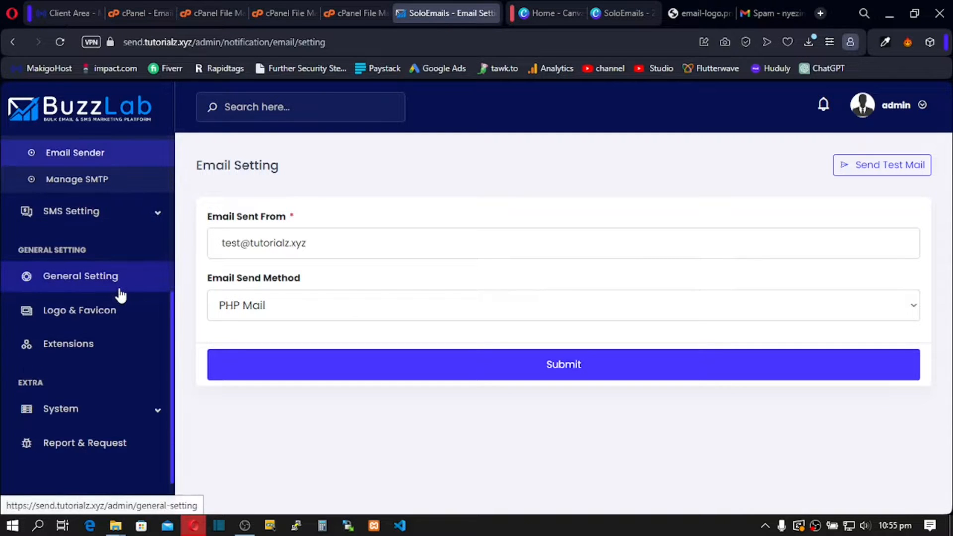
pyautogui.scroll(5, 155, 203)
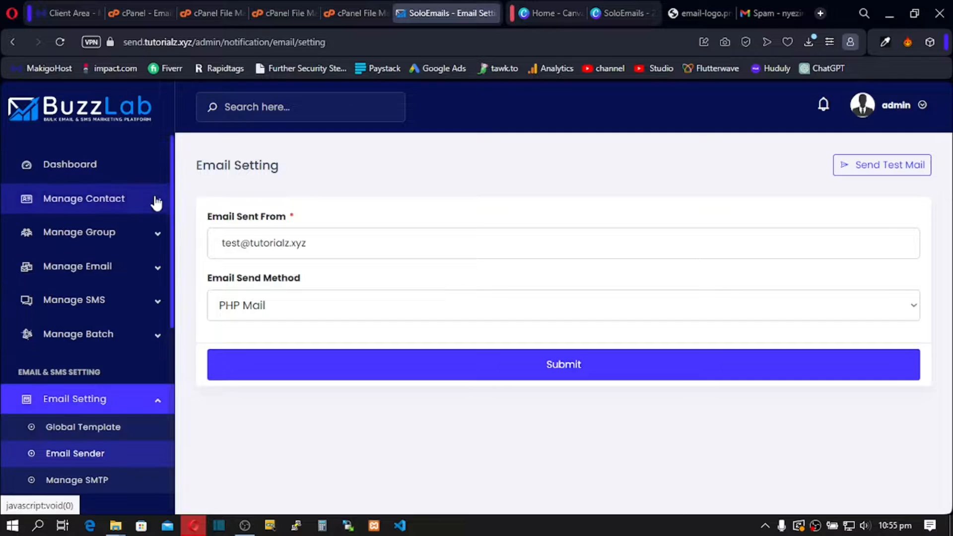
pyautogui.click(77, 173)
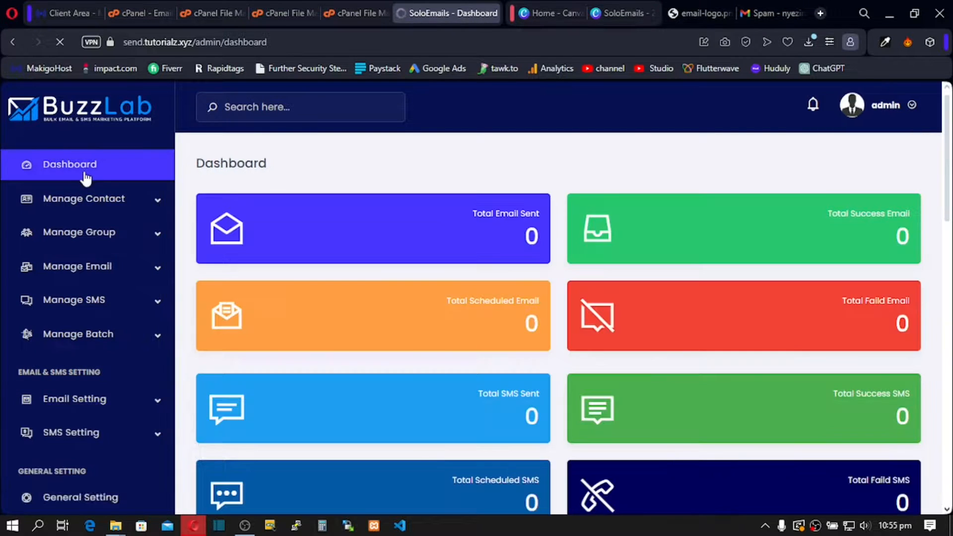
pyautogui.scroll(-10, 492, 280)
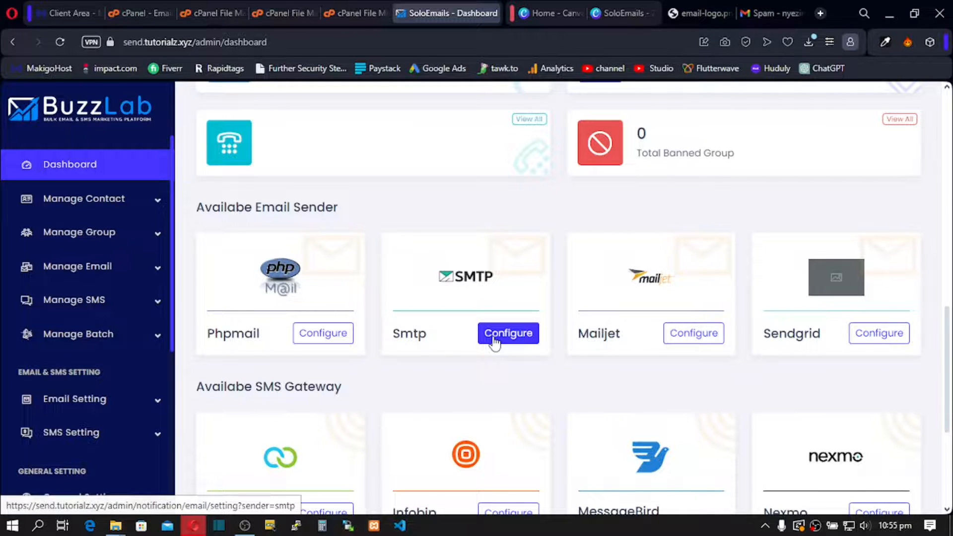
pyautogui.scroll(2, 494, 342)
# Choose SMTP as the sending method in BuzzLab's Email Setting
pyautogui.click(505, 415)
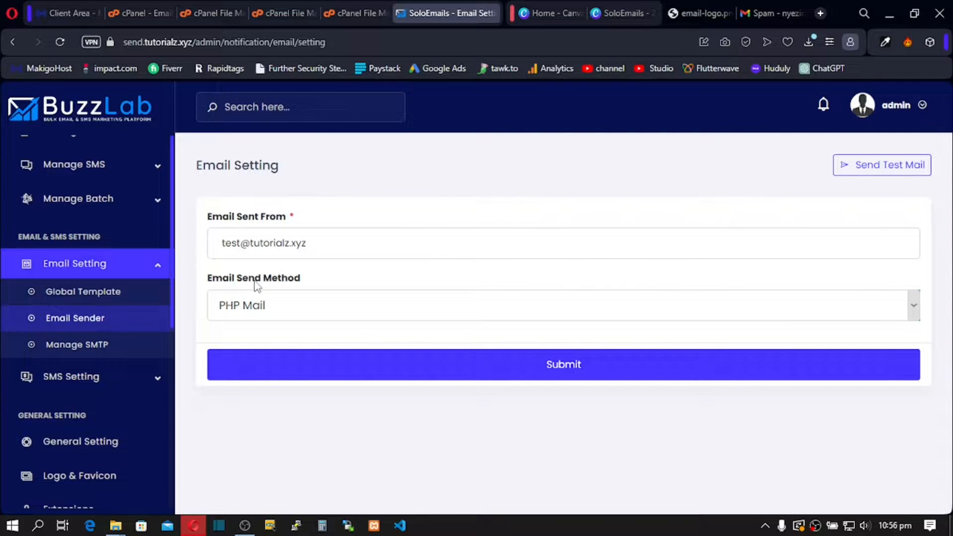
pyautogui.click(318, 306)
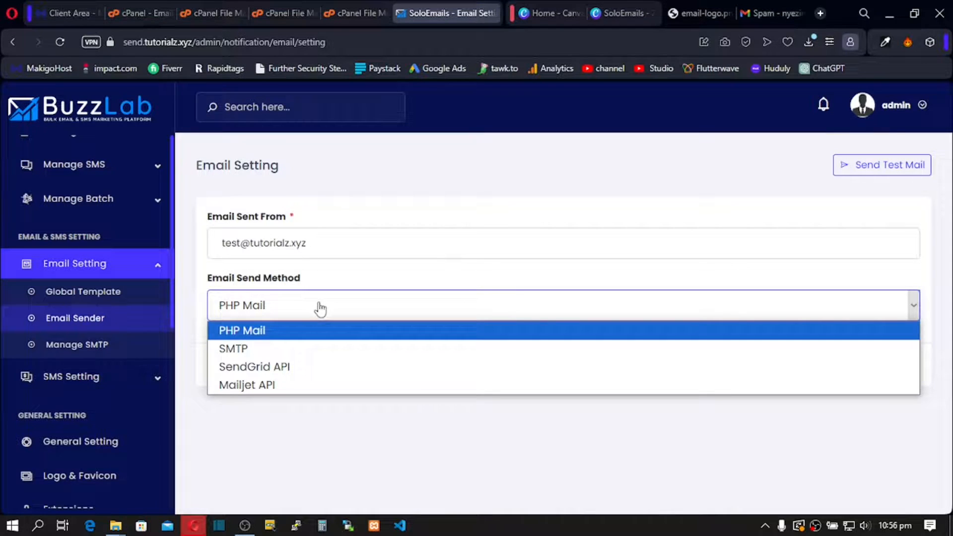
pyautogui.click(281, 351)
# Find the SMTP server dropdown empty, then go to the Manage SMTP page showing 'Data not found'
pyautogui.scroll(-2, 308, 343)
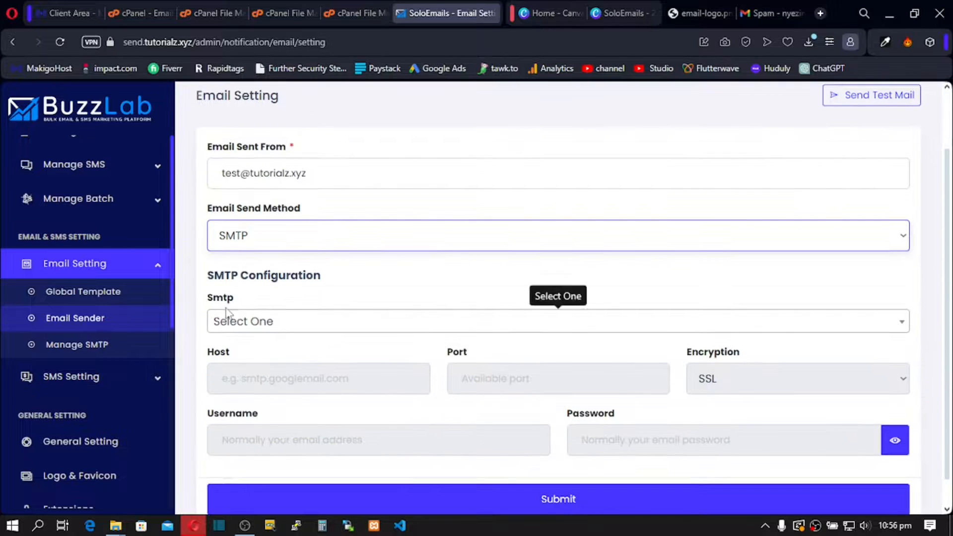
pyautogui.moveTo(208, 299)
pyautogui.mouseDown()
pyautogui.moveTo(228, 301)
pyautogui.moveTo(208, 302)
pyautogui.mouseUp()
pyautogui.click(237, 303)
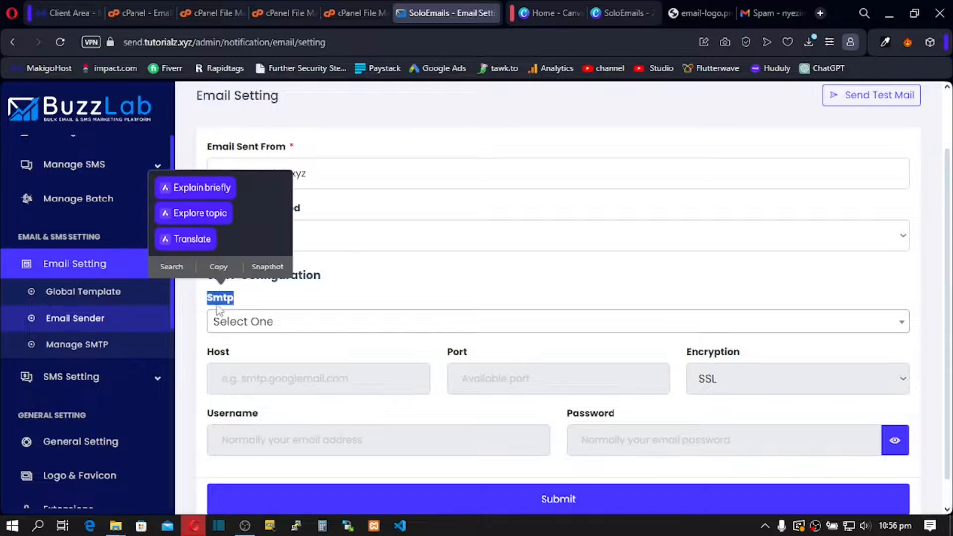
pyautogui.click(280, 327)
pyautogui.click(281, 329)
pyautogui.click(278, 330)
pyautogui.click(281, 347)
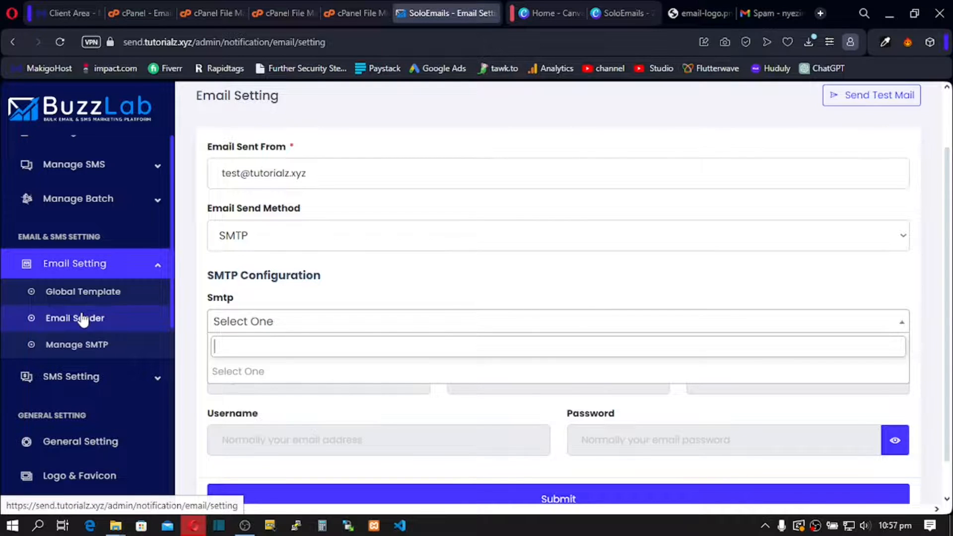
pyautogui.click(80, 347)
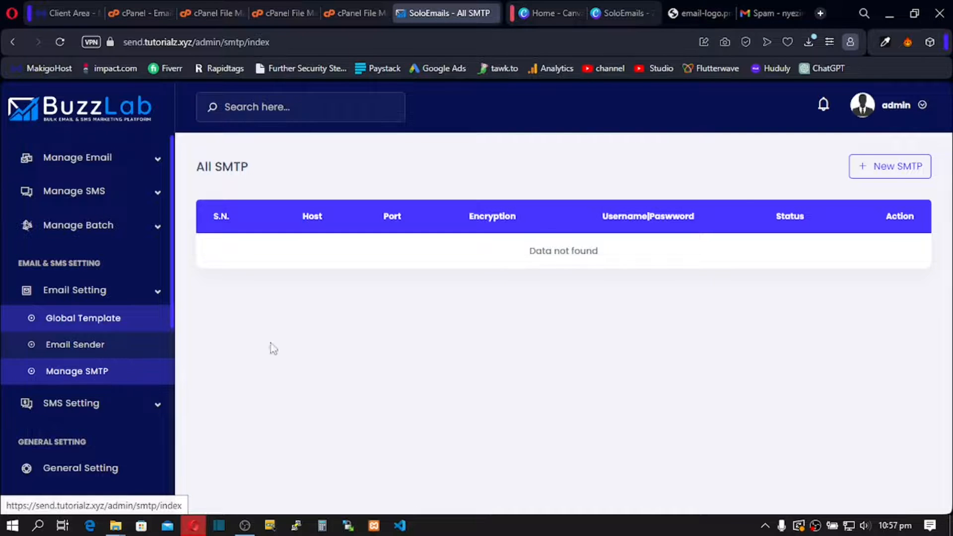
# Open the Add SMTP form with blank Host, Port, Username and Password and SSL preset
pyautogui.click(889, 167)
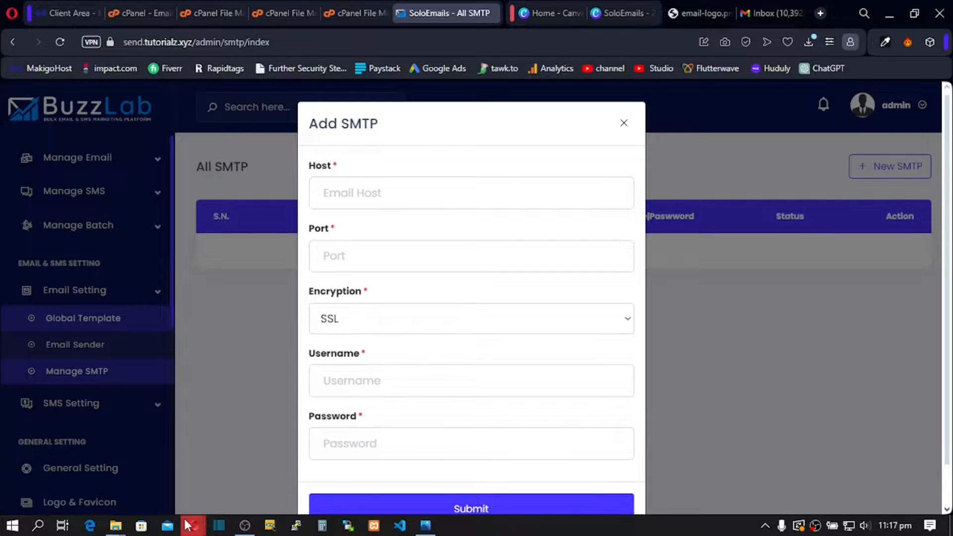
# Search smtp2go in the private Opera window, open smtp2go.com, then show Screenshot_15.png
pyautogui.moveTo(186, 525)
pyautogui.click(248, 477)
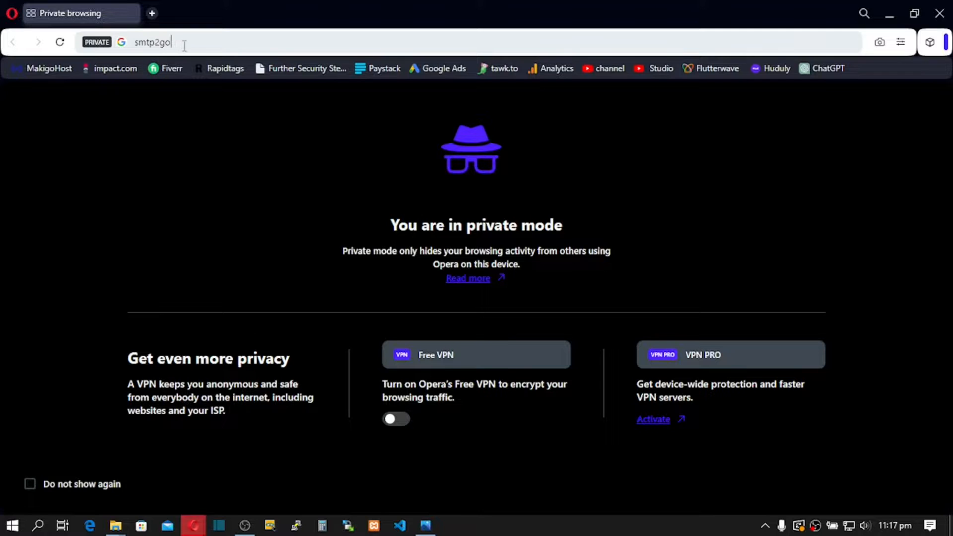
pyautogui.moveTo(184, 44); pyautogui.dragTo(141, 45)
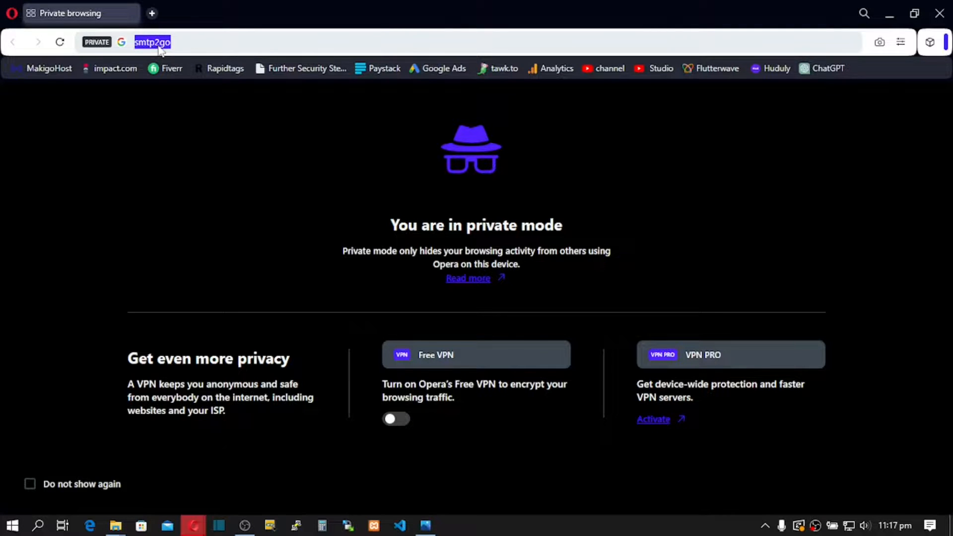
pyautogui.press('Return')
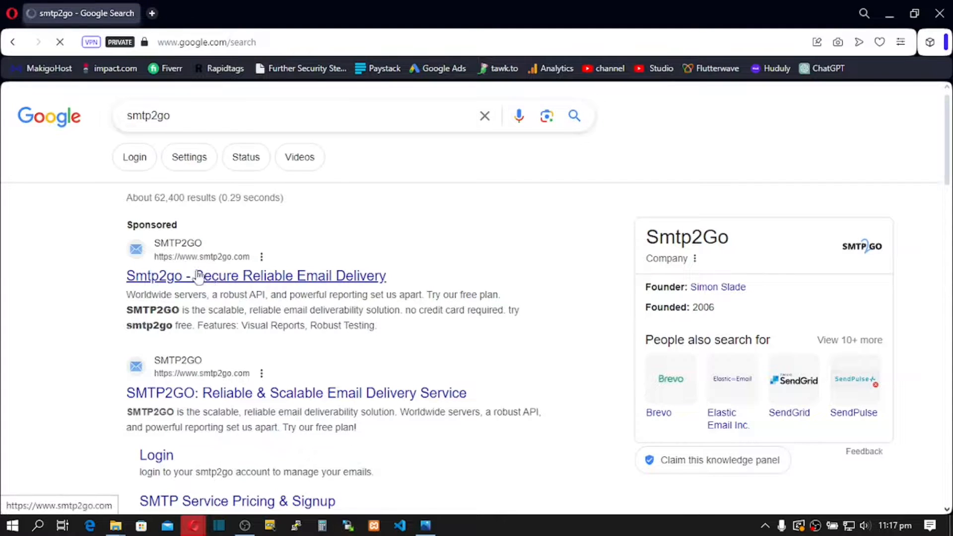
pyautogui.scroll(-1, 208, 281)
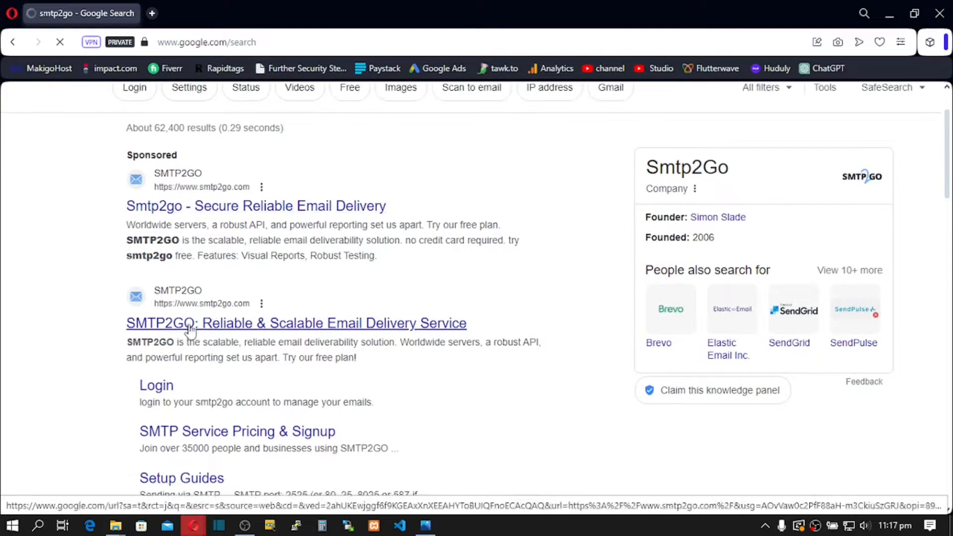
pyautogui.click(219, 325)
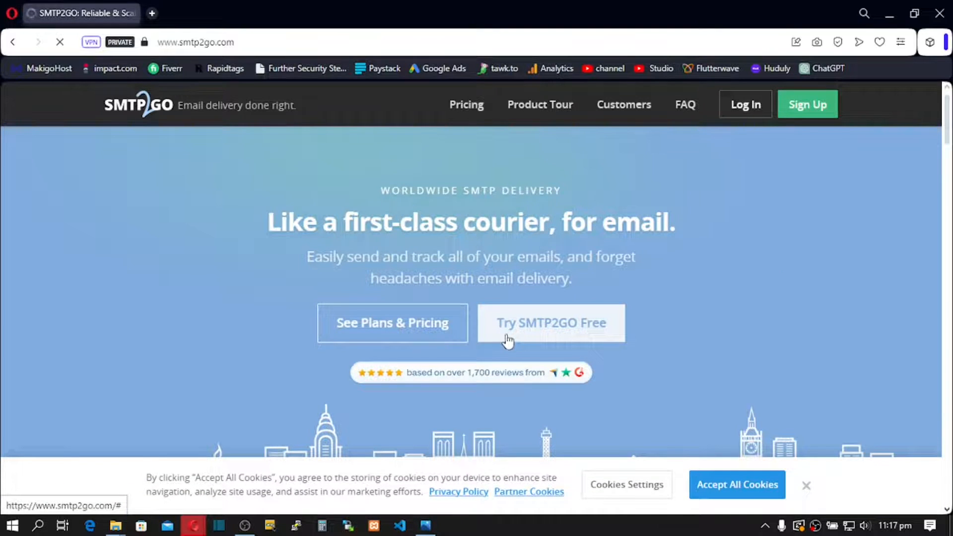
pyautogui.click(425, 526)
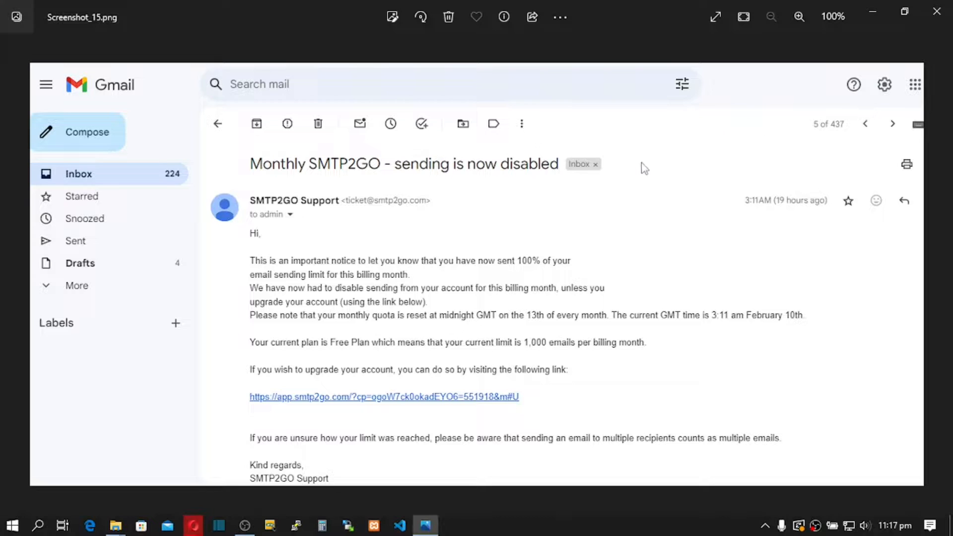
# Zoom in and out on the SMTP2GO 1,000-emails-per-month limit notice, then minimize Photos
pyautogui.scroll(3, 469, 270)
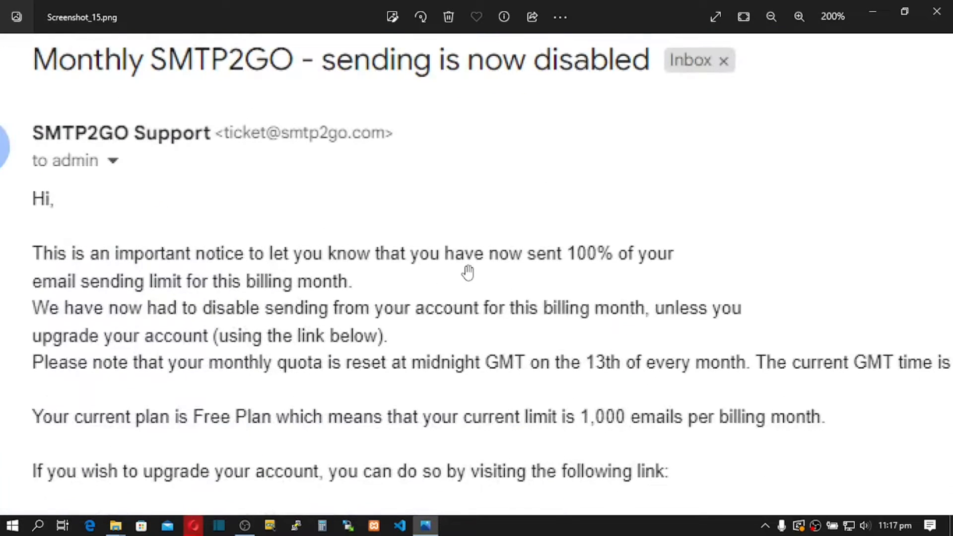
pyautogui.scroll(-3, 705, 241)
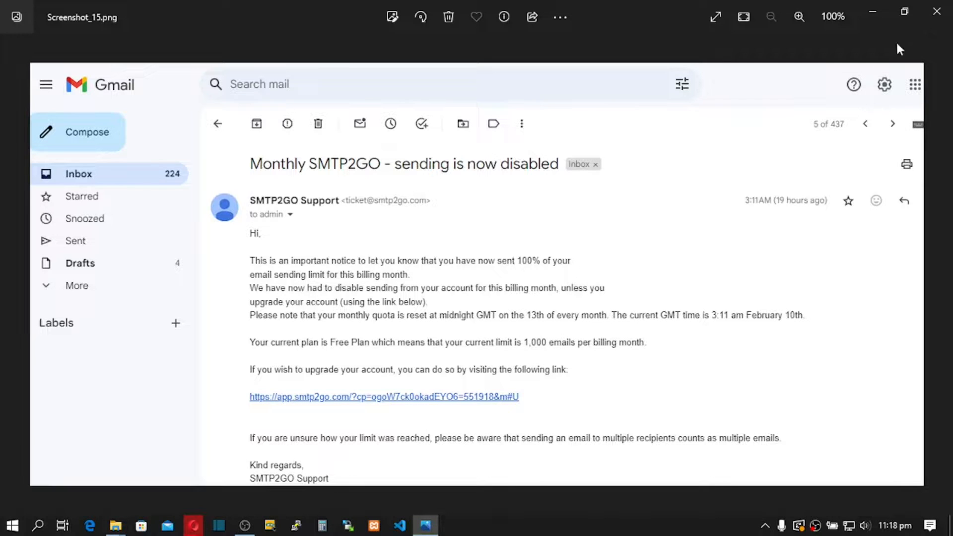
pyautogui.click(875, 11)
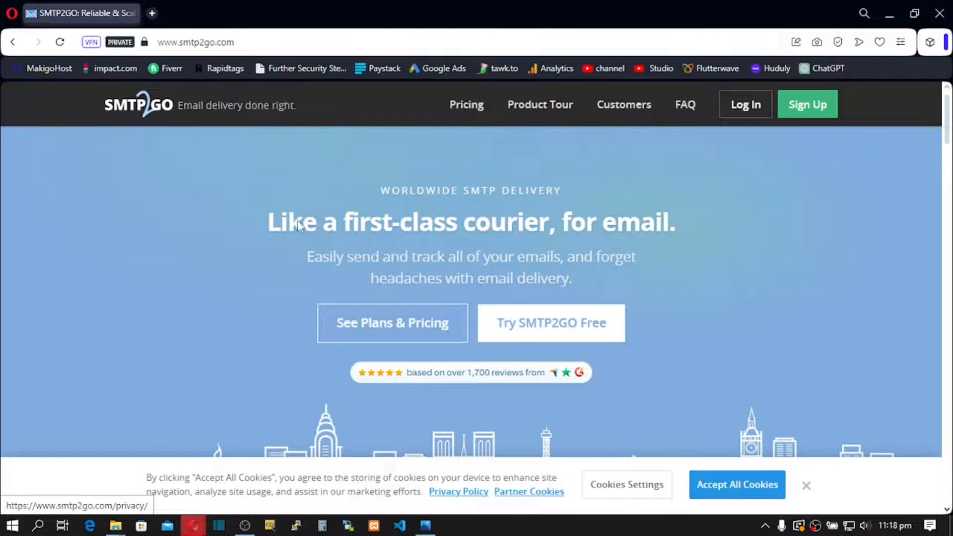
# Search 'sendinblue' in a new tab and scroll through Brevo's CRM Suite homepage
pyautogui.click(152, 14)
pyautogui.write('s')
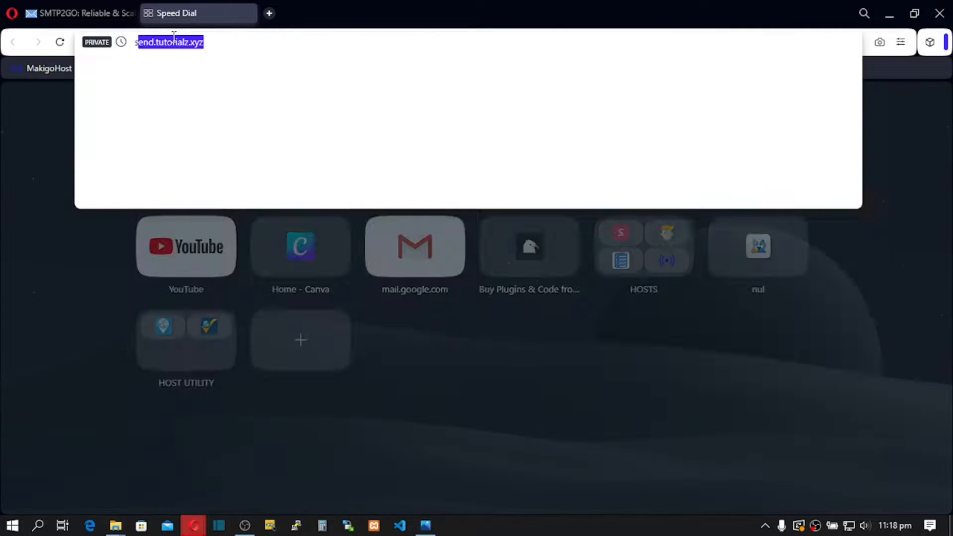
pyautogui.write('en')
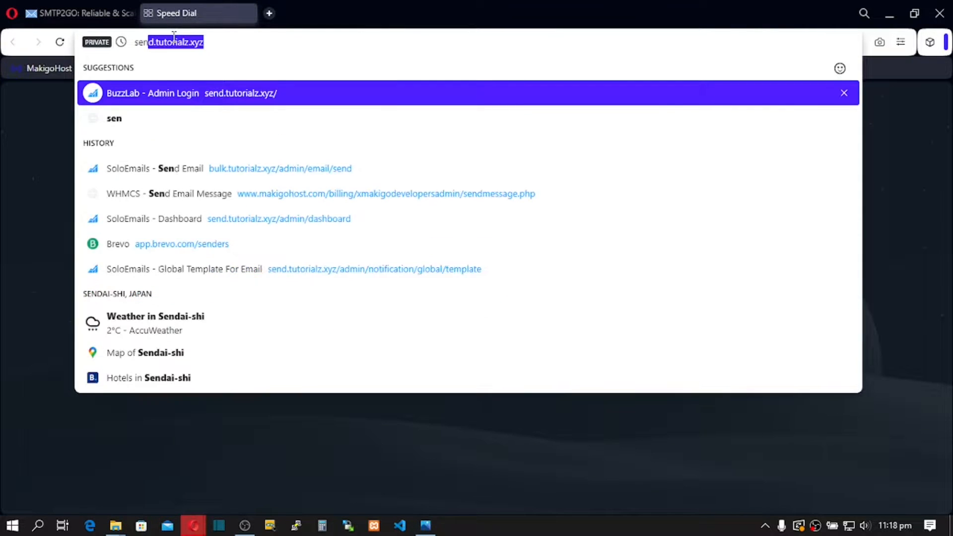
pyautogui.write('di')
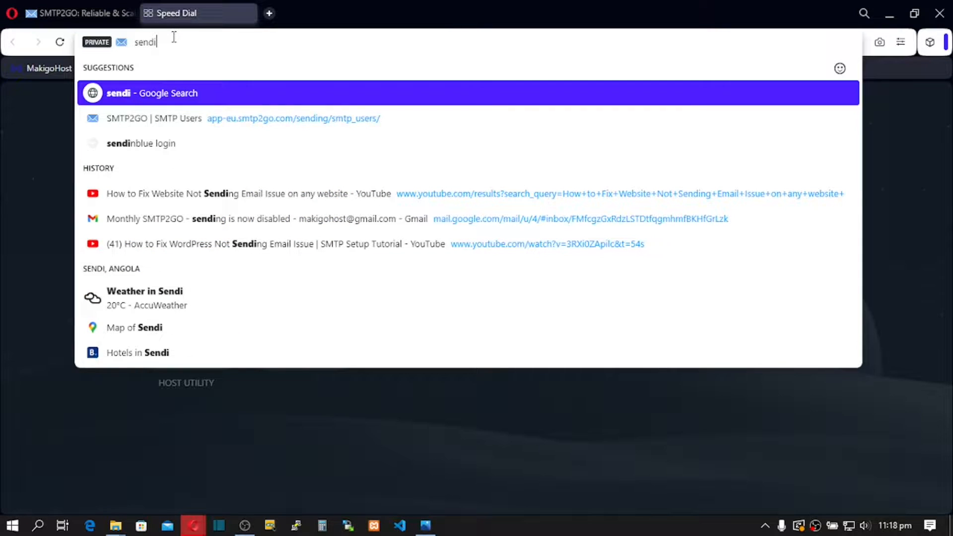
pyautogui.write('nblue')
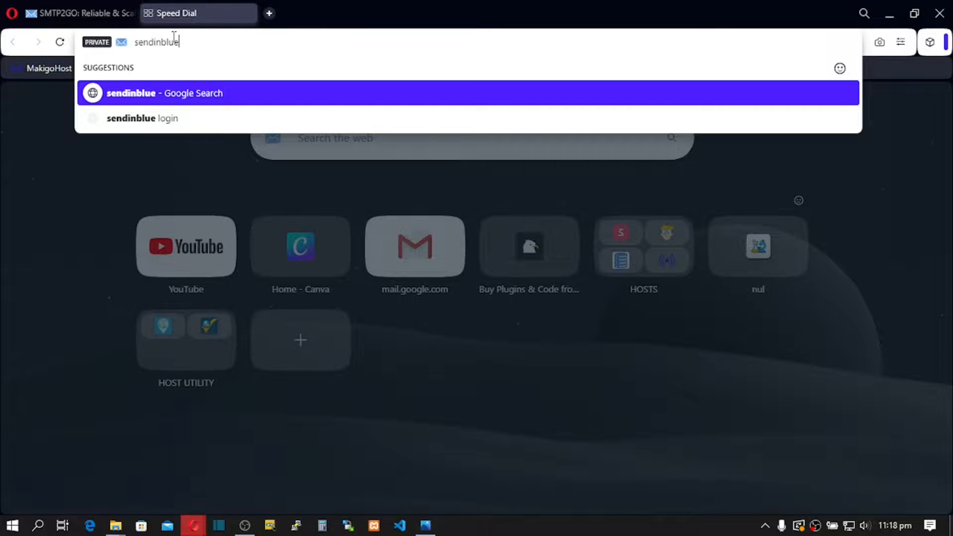
pyautogui.press('Return')
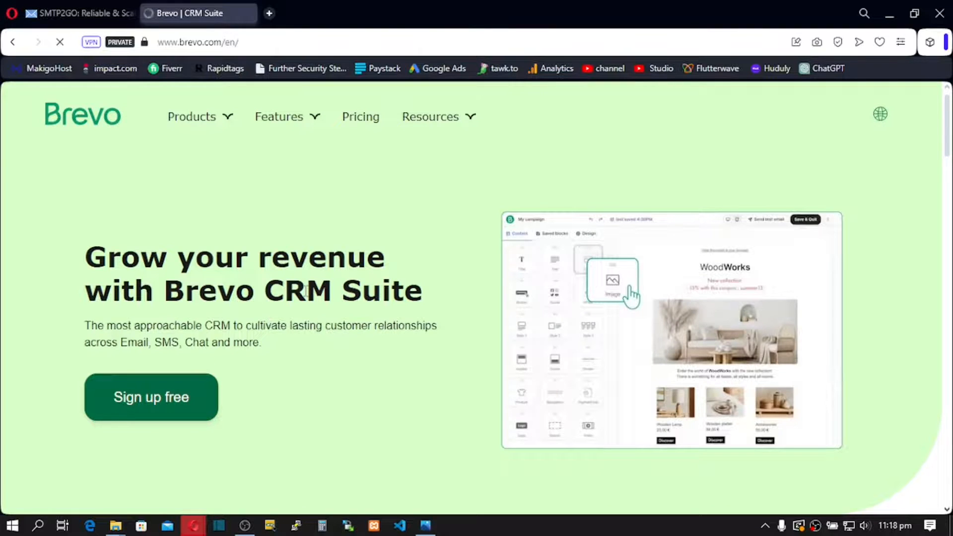
pyautogui.scroll(-5, 280, 305)
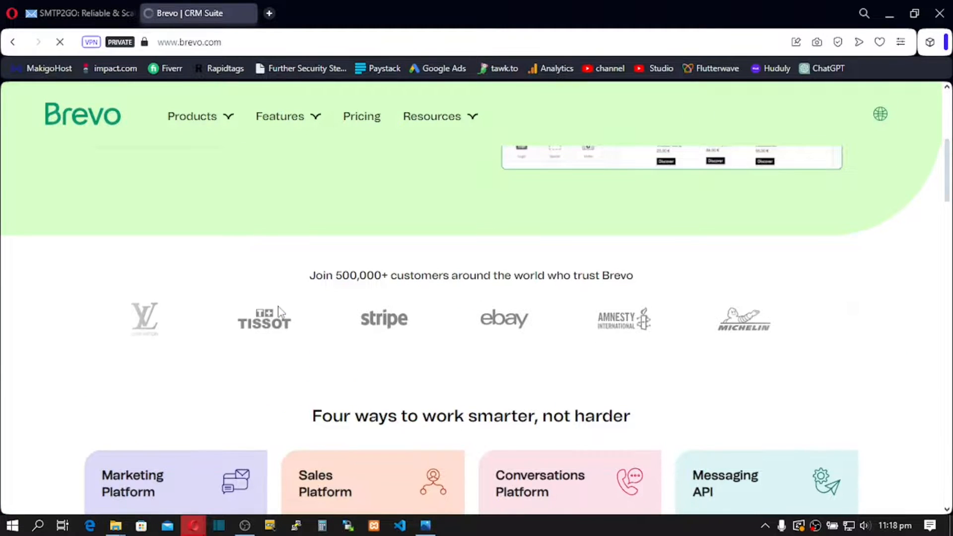
pyautogui.scroll(-12, 279, 311)
pyautogui.scroll(-10, 279, 312)
pyautogui.scroll(13, 278, 313)
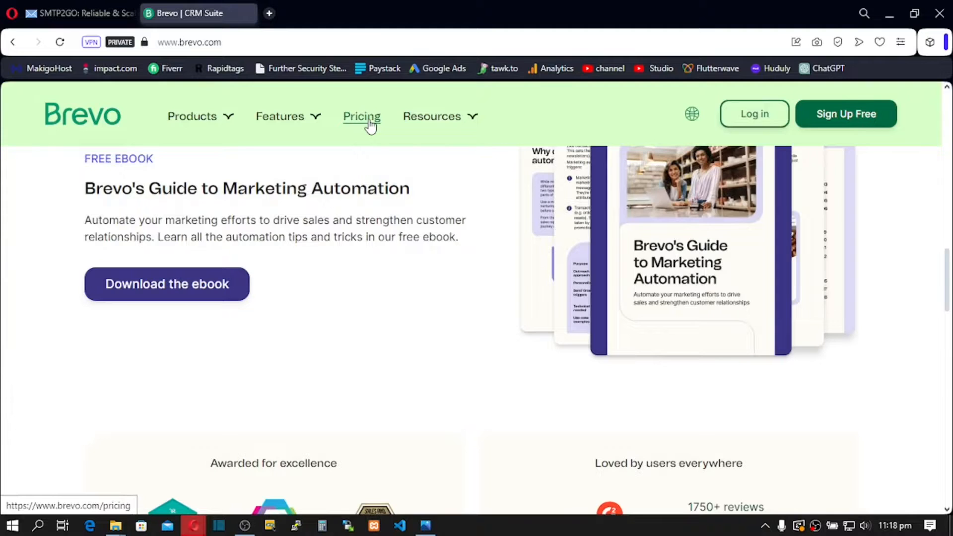
# Review Brevo's Free plan limit of 300 emails/day at 0 $/month, comparing with SMTP2GO
pyautogui.click(370, 126)
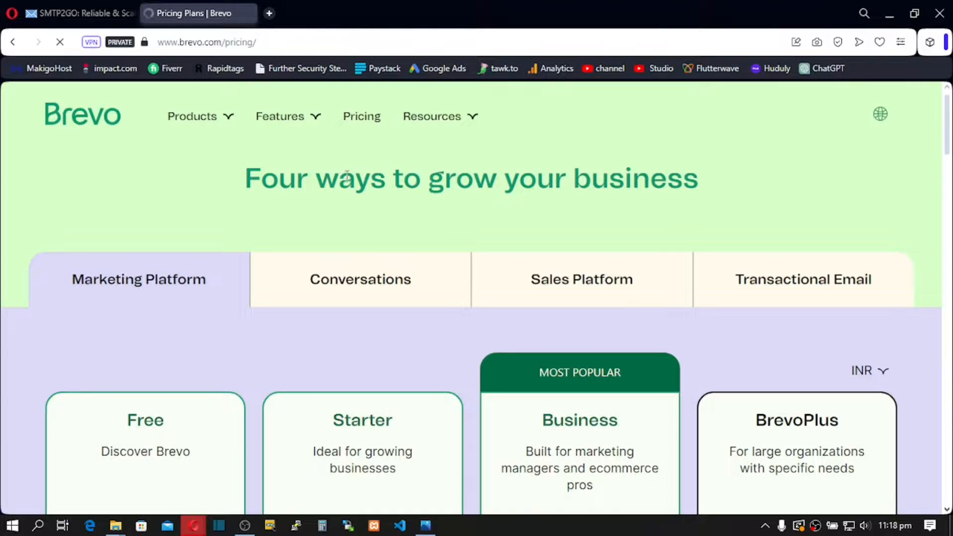
pyautogui.scroll(-6, 346, 173)
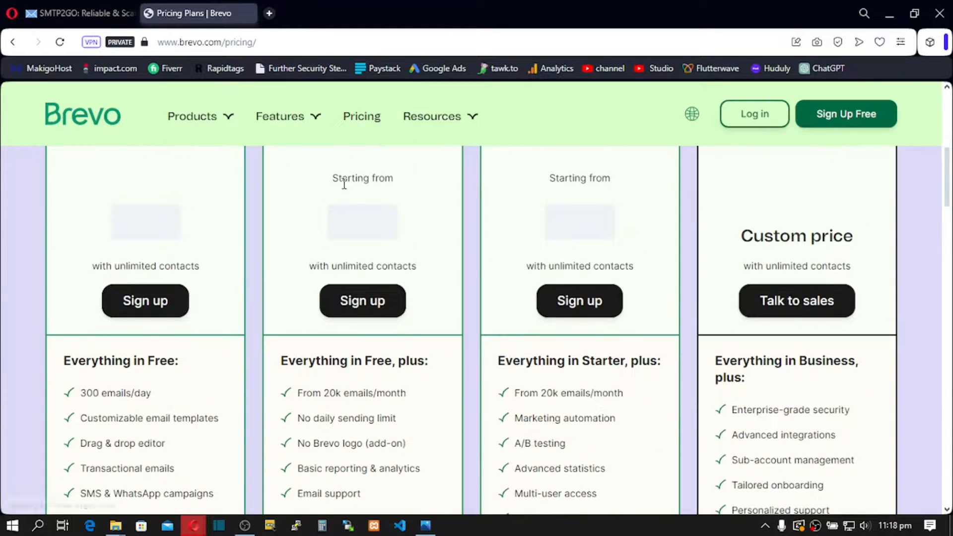
pyautogui.scroll(-3, 344, 184)
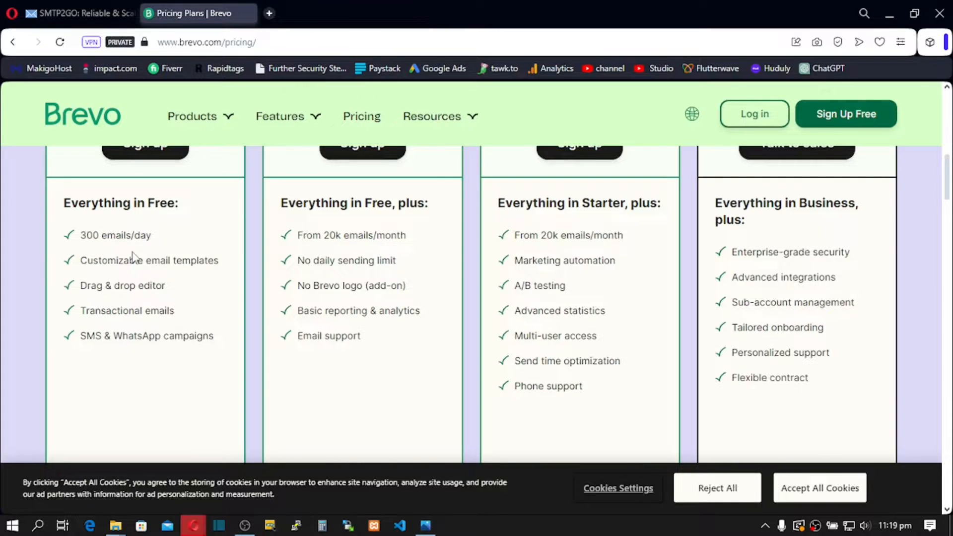
pyautogui.scroll(5, 134, 258)
pyautogui.scroll(3, 137, 263)
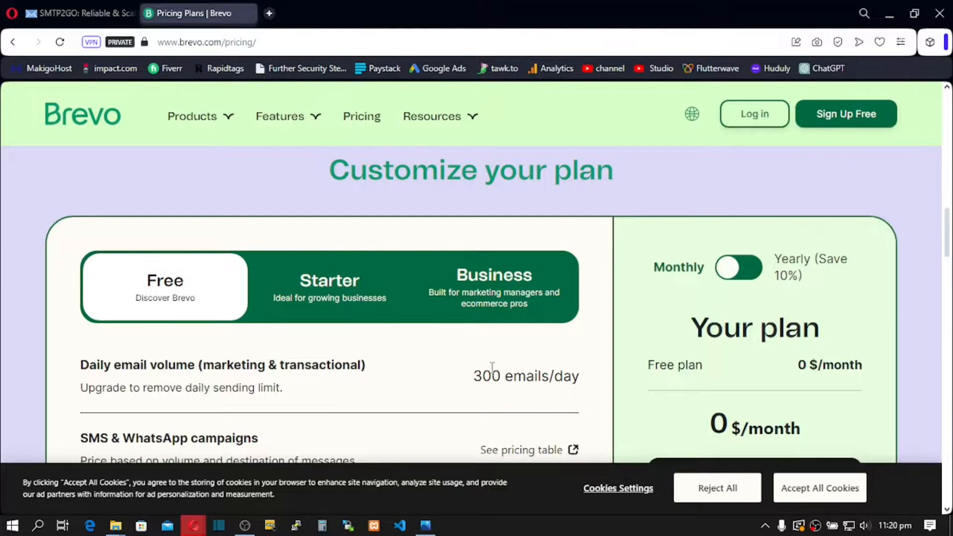
pyautogui.moveTo(474, 373); pyautogui.dragTo(500, 380)
pyautogui.click(464, 385)
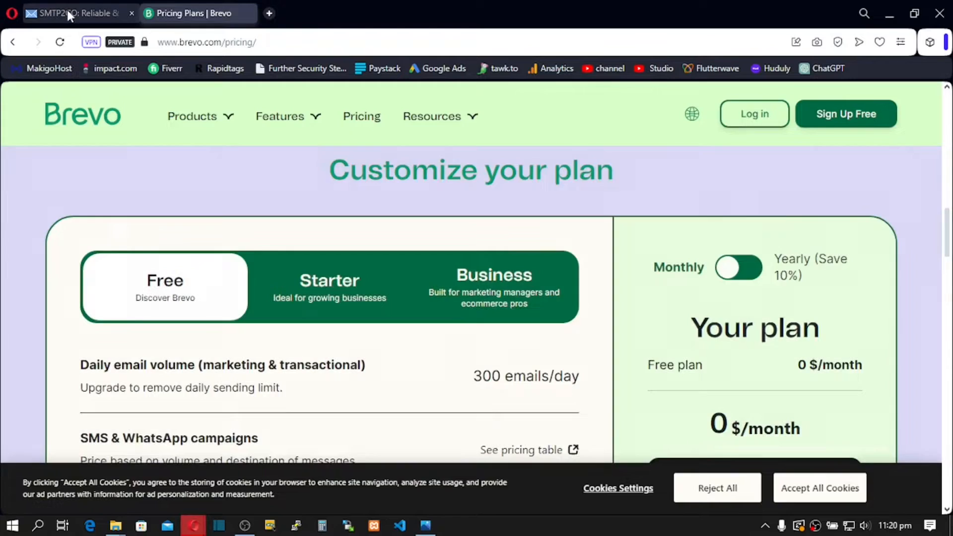
pyautogui.click(67, 11)
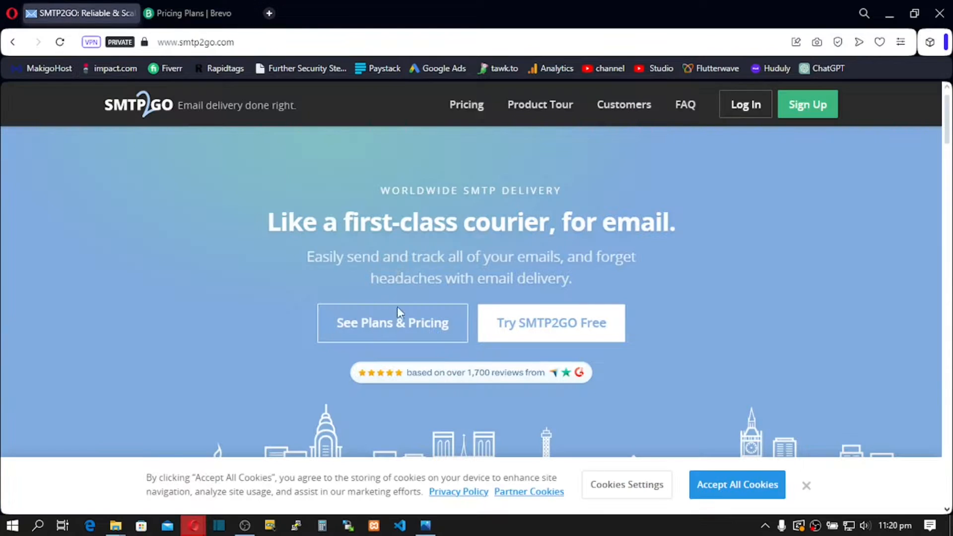
pyautogui.click(222, 12)
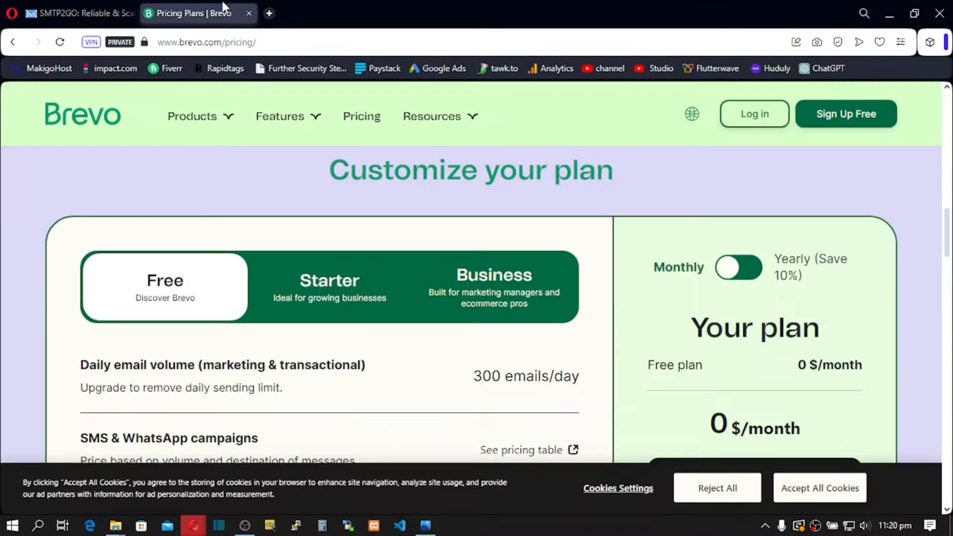
pyautogui.scroll(-3, 616, 323)
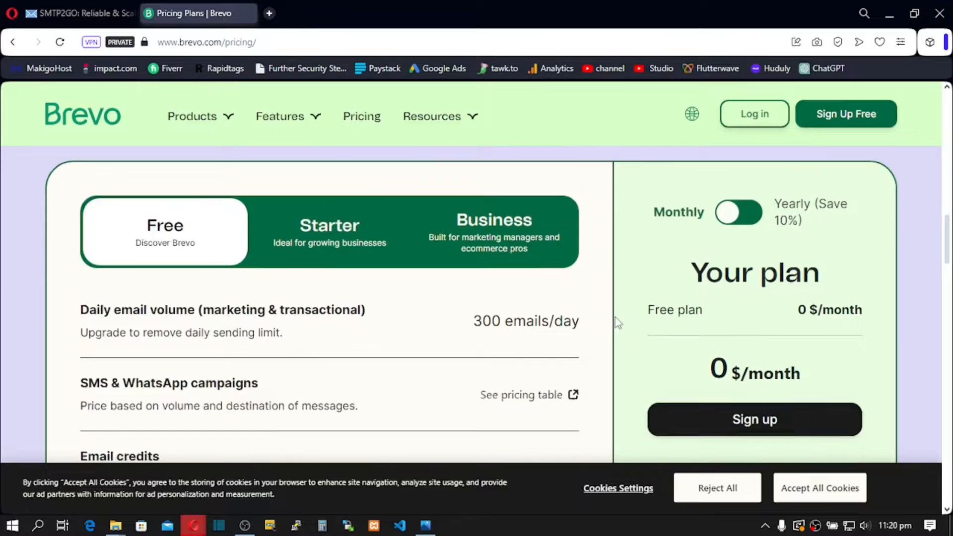
pyautogui.scroll(3, 615, 324)
pyautogui.scroll(-2, 616, 324)
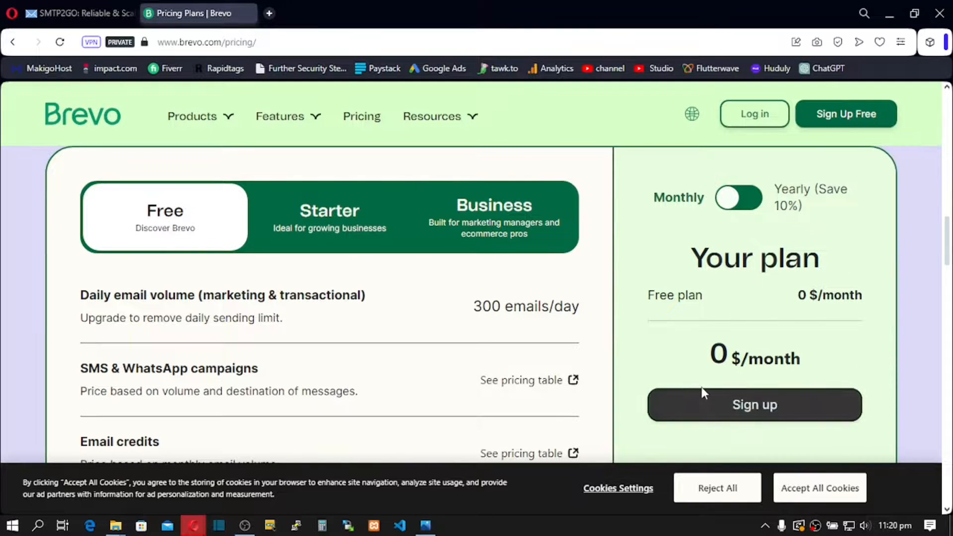
# Start the Brevo Free plan sign-up using a Google account and allow the sign-in
pyautogui.click(717, 412)
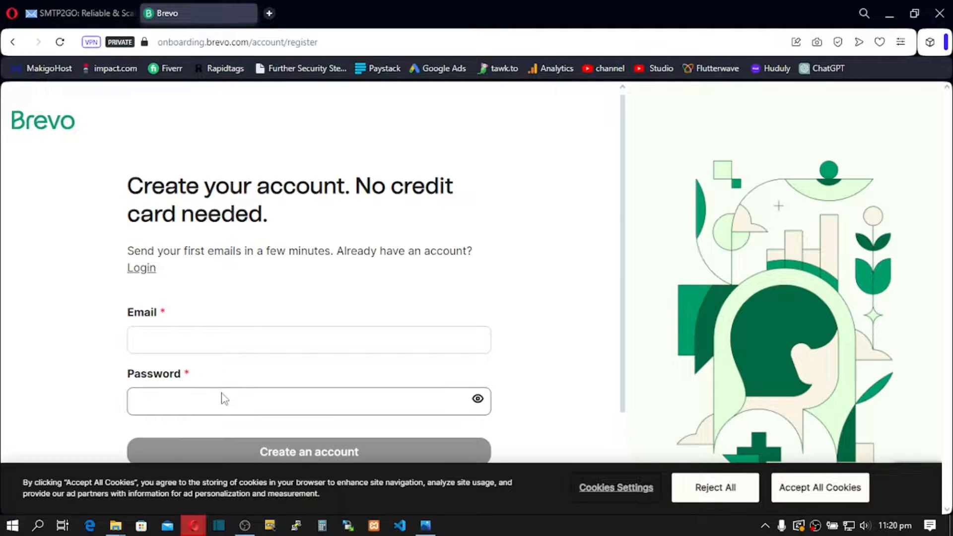
pyautogui.scroll(-3, 253, 404)
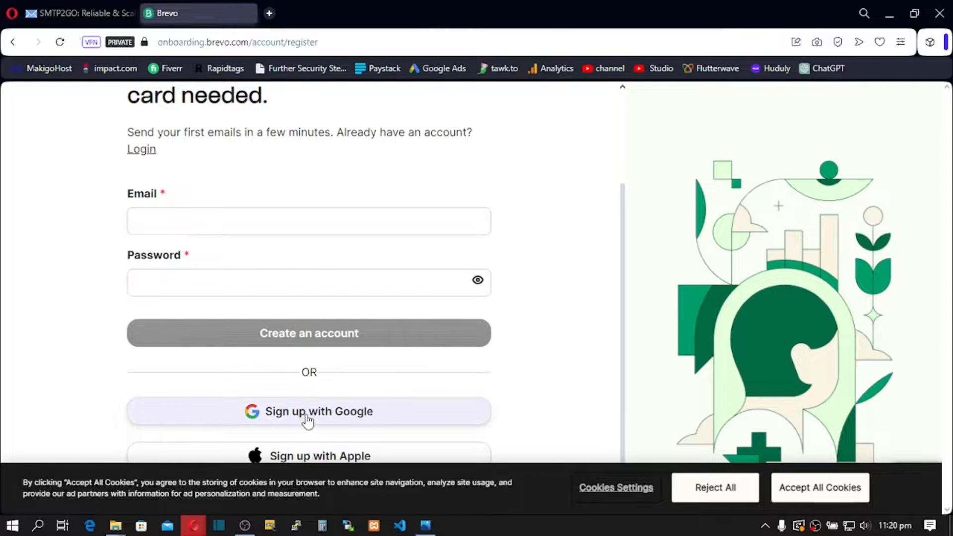
pyautogui.click(281, 416)
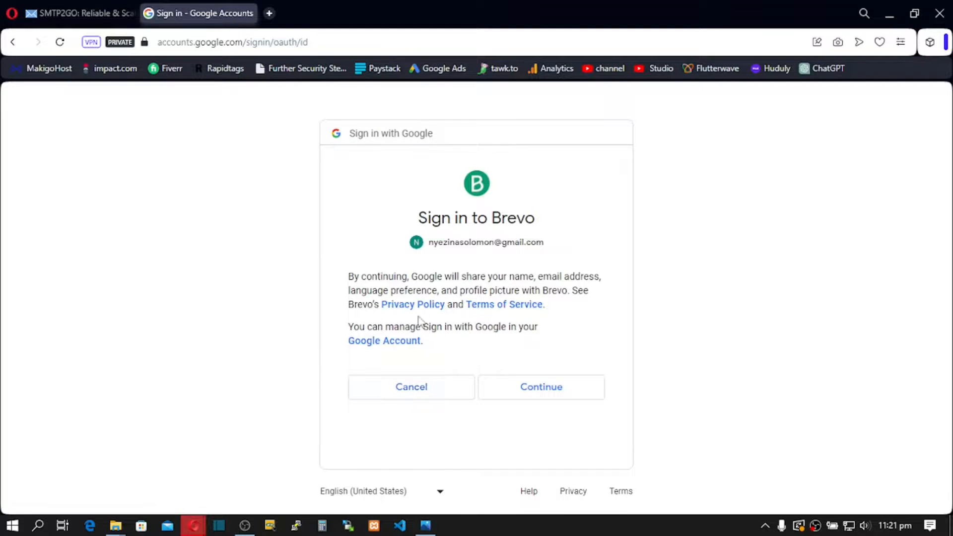
pyautogui.click(529, 390)
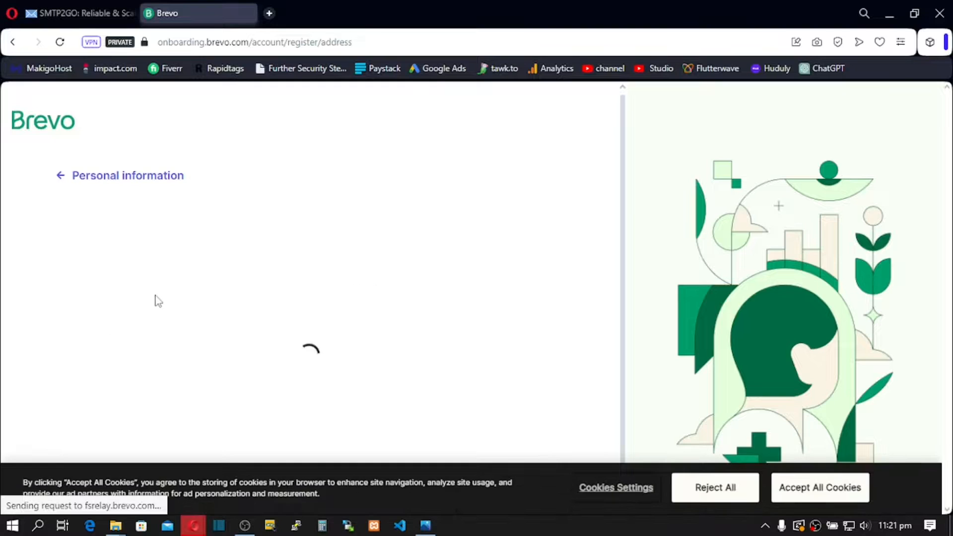
# Enter the company address, zipcode and city, choose country Ghana, and continue
pyautogui.scroll(-1, 169, 306)
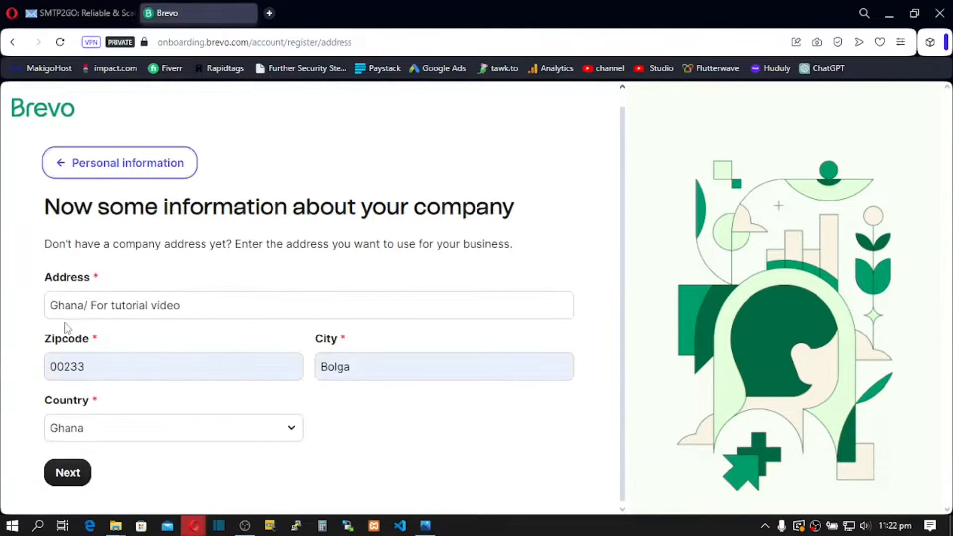
pyautogui.click(60, 306)
pyautogui.click(65, 474)
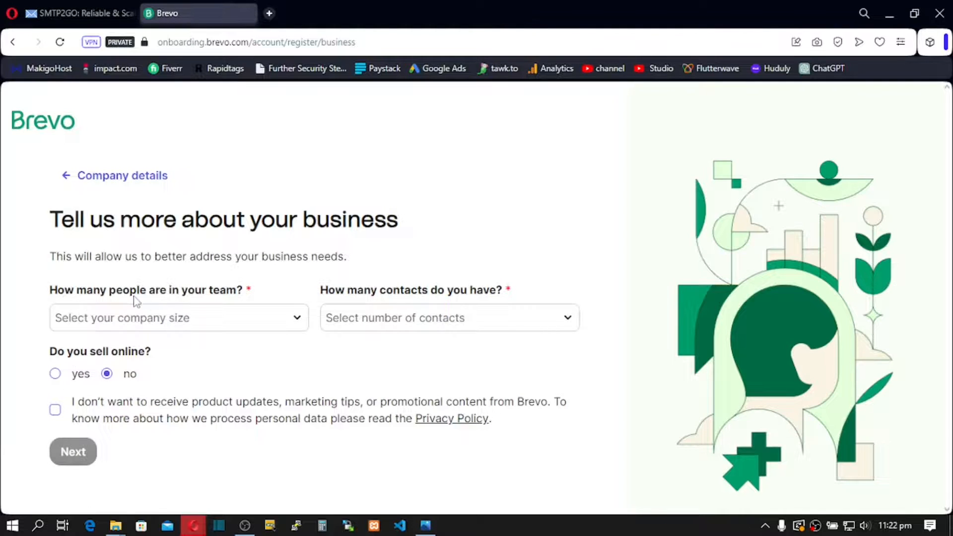
# Answer 0-1 employee, 1-300 contacts, yes to selling online, opt out of promotions, and submit
pyautogui.click(183, 319)
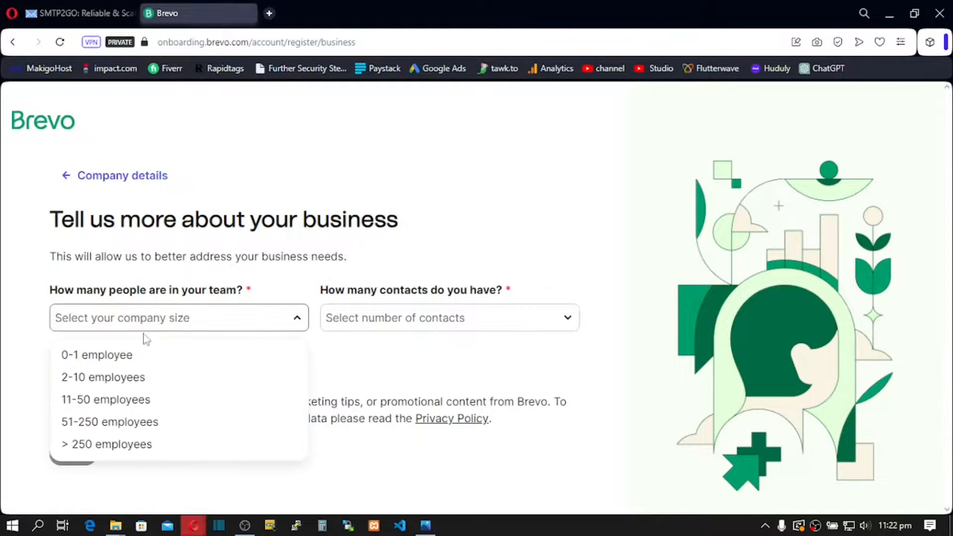
pyautogui.click(98, 360)
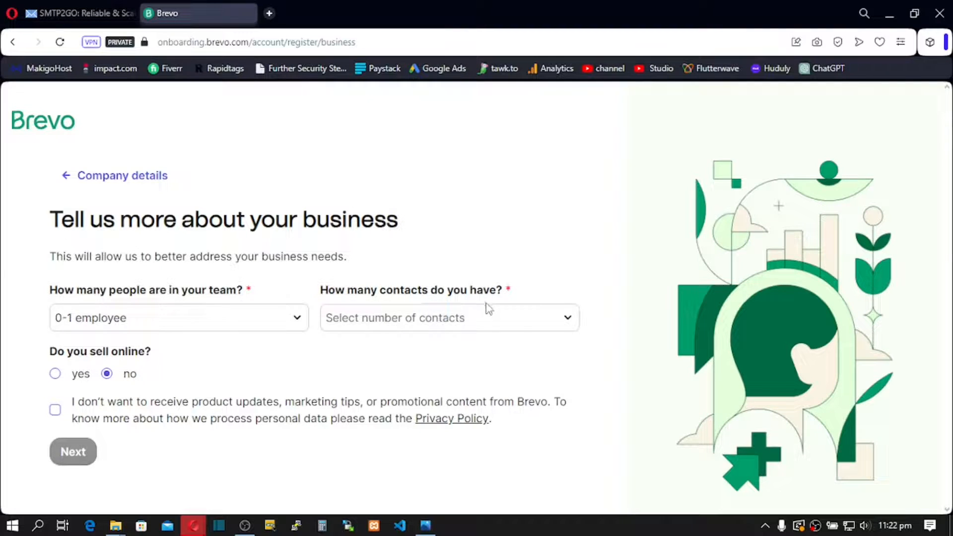
pyautogui.click(481, 318)
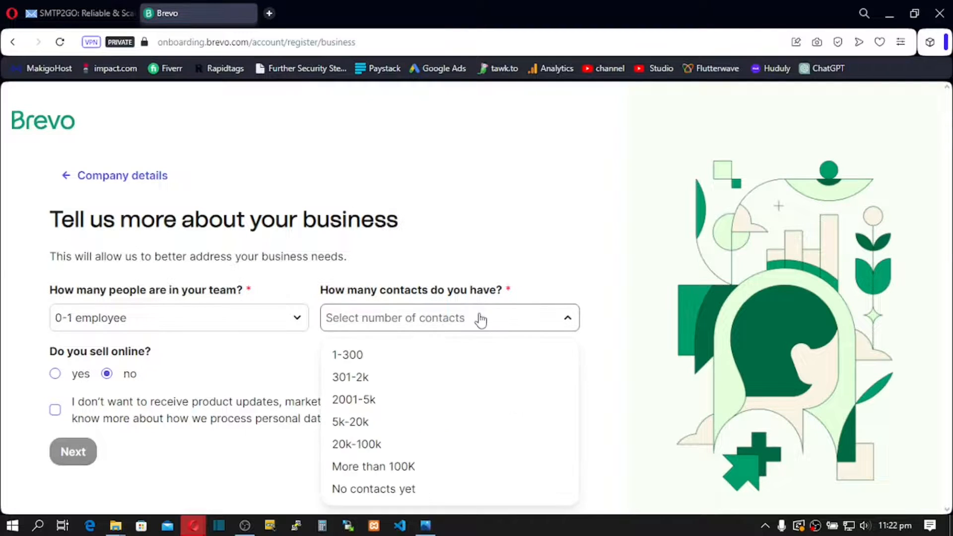
pyautogui.click(359, 358)
pyautogui.click(56, 374)
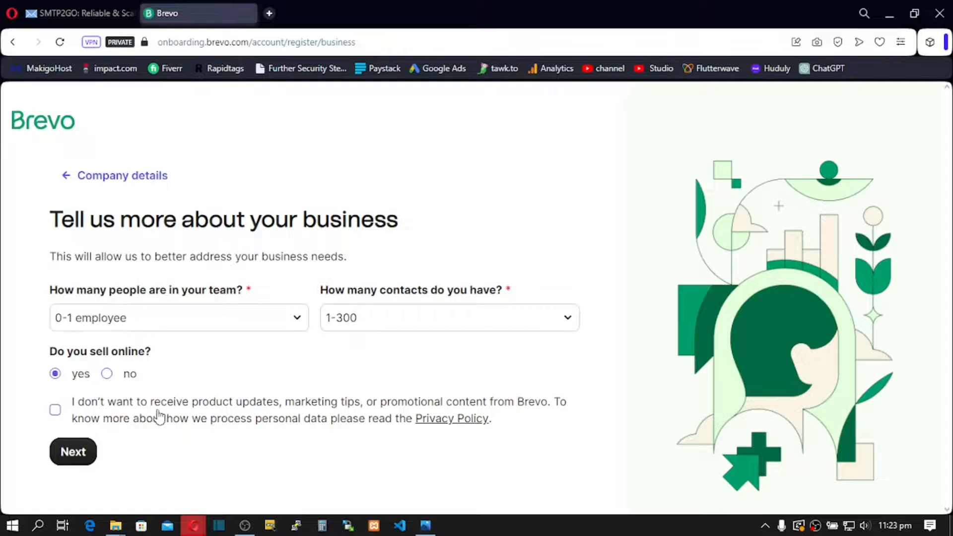
pyautogui.click(56, 410)
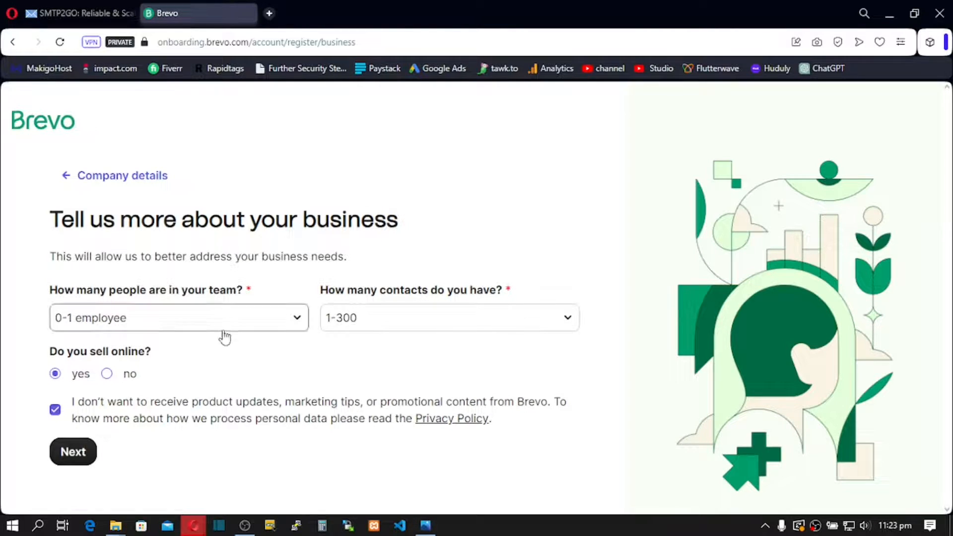
pyautogui.click(69, 458)
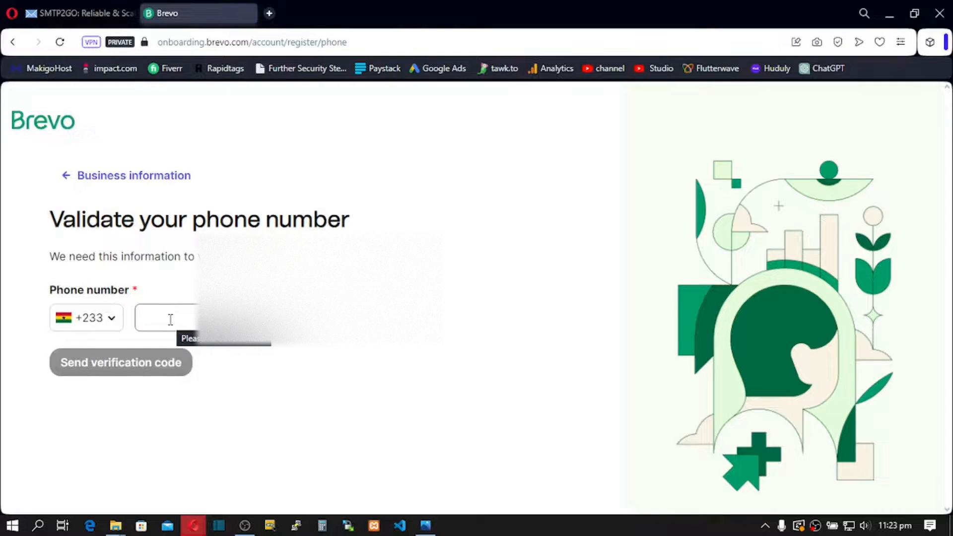
# Paste the account phone number and request a verification code by text
pyautogui.click(171, 319)
pyautogui.hotkey('ctrl', 'v')
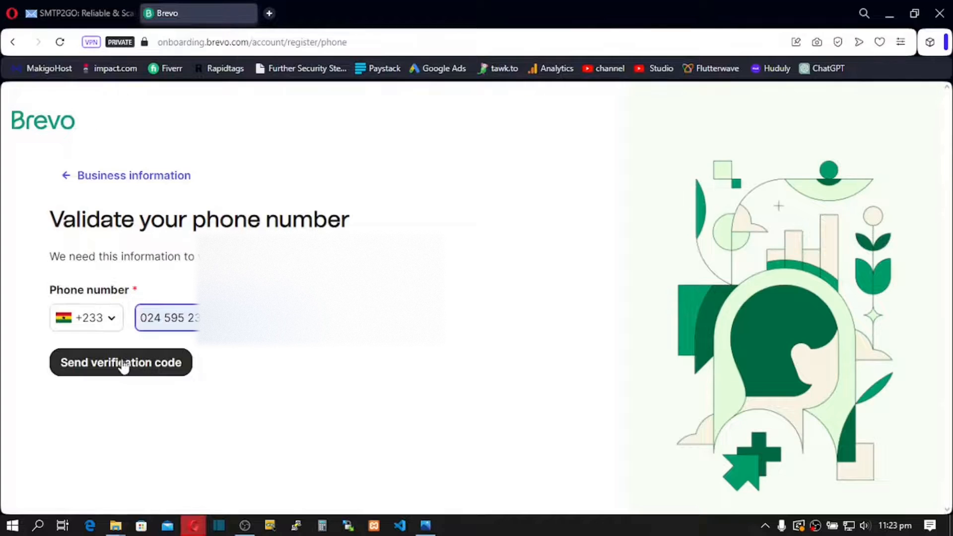
pyautogui.click(88, 366)
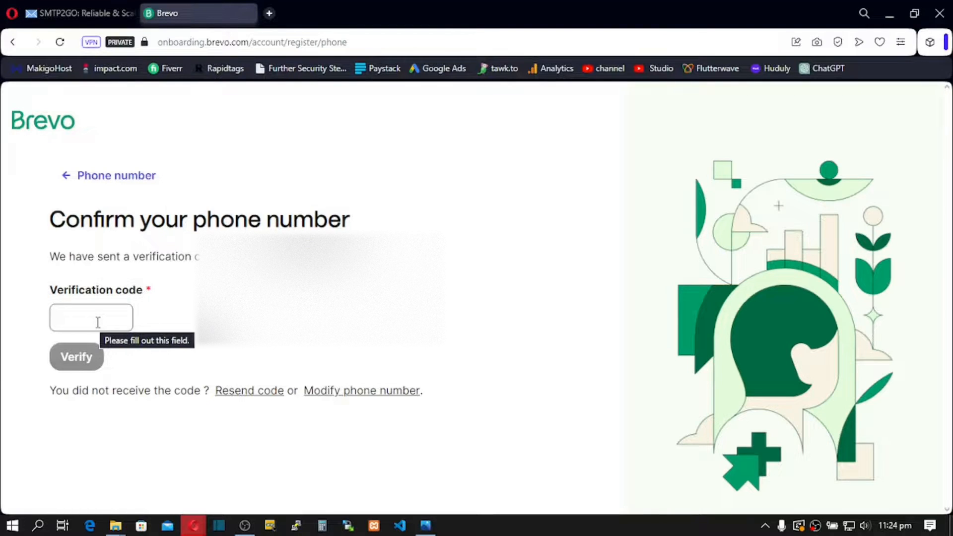
# Enter the texted verification code and submit it to verify the phone number
pyautogui.click(97, 323)
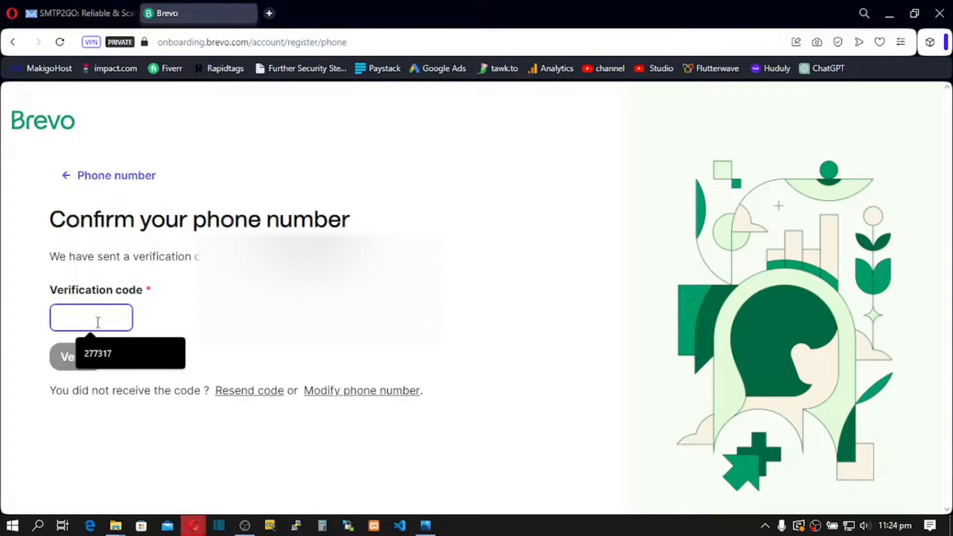
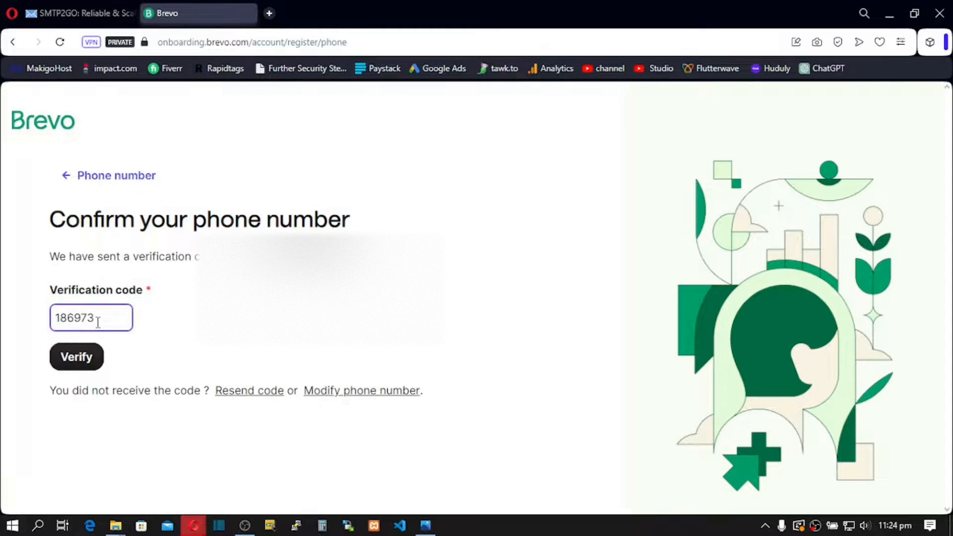
pyautogui.click(79, 354)
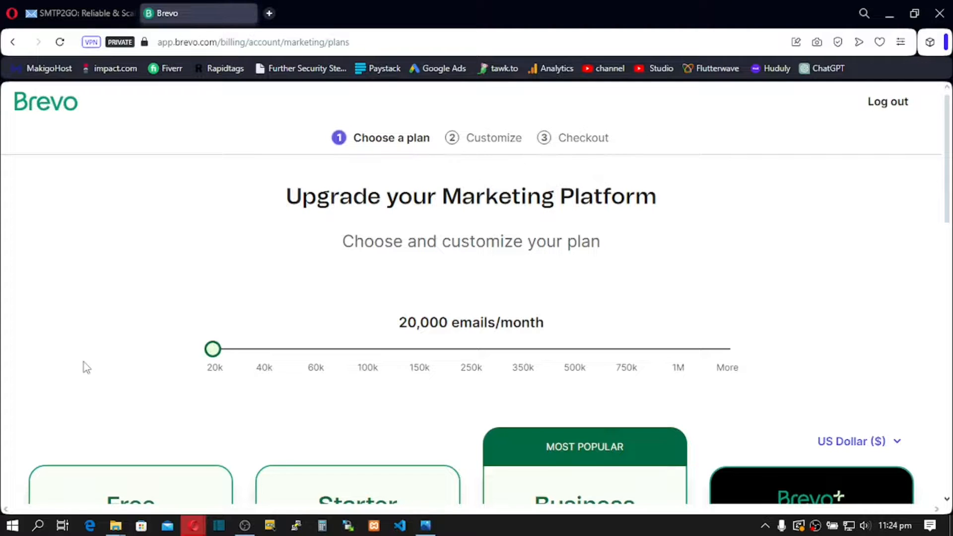
# Keep the Free plan, then go to Senders, Domains & Dedicated IPs > Senders and add a sender
pyautogui.scroll(-7, 336, 263)
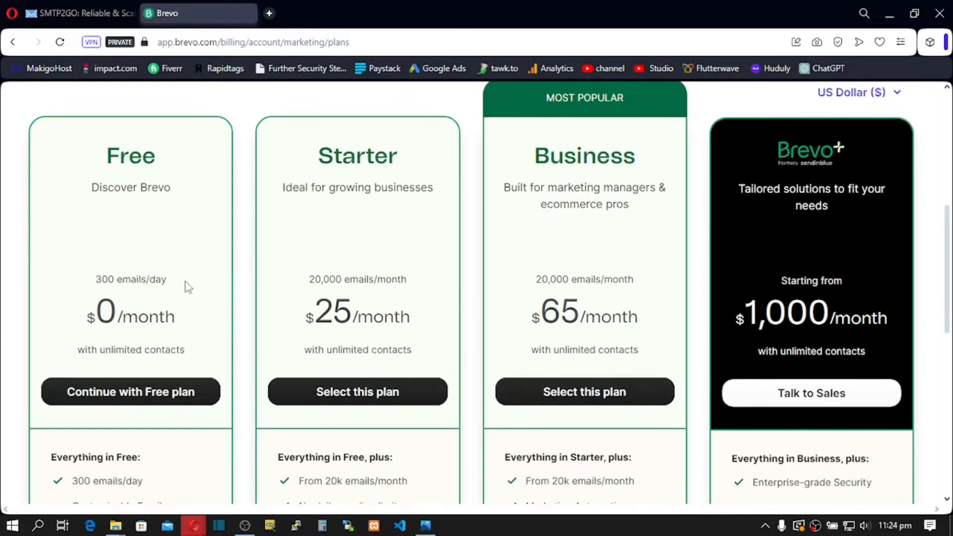
pyautogui.click(102, 401)
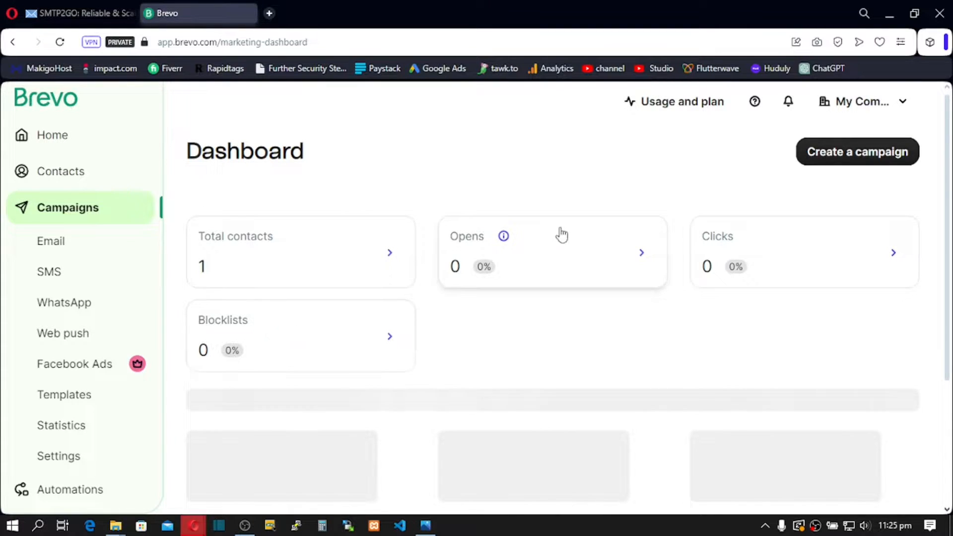
pyautogui.click(915, 104)
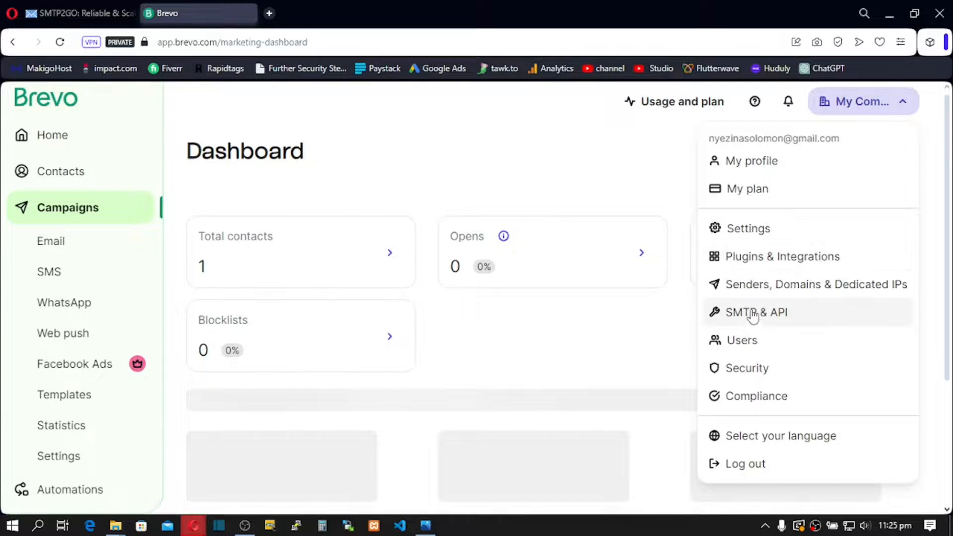
pyautogui.click(777, 288)
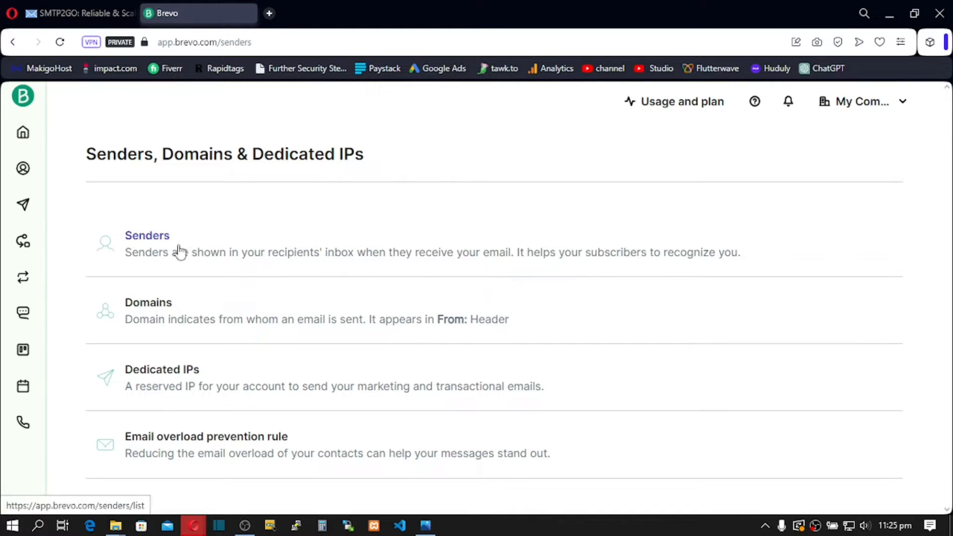
pyautogui.click(148, 241)
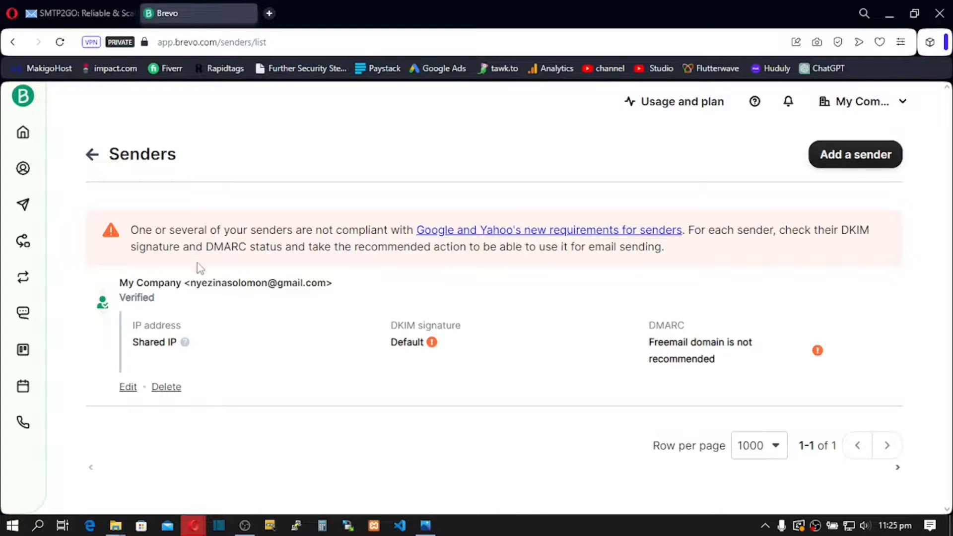
pyautogui.click(853, 158)
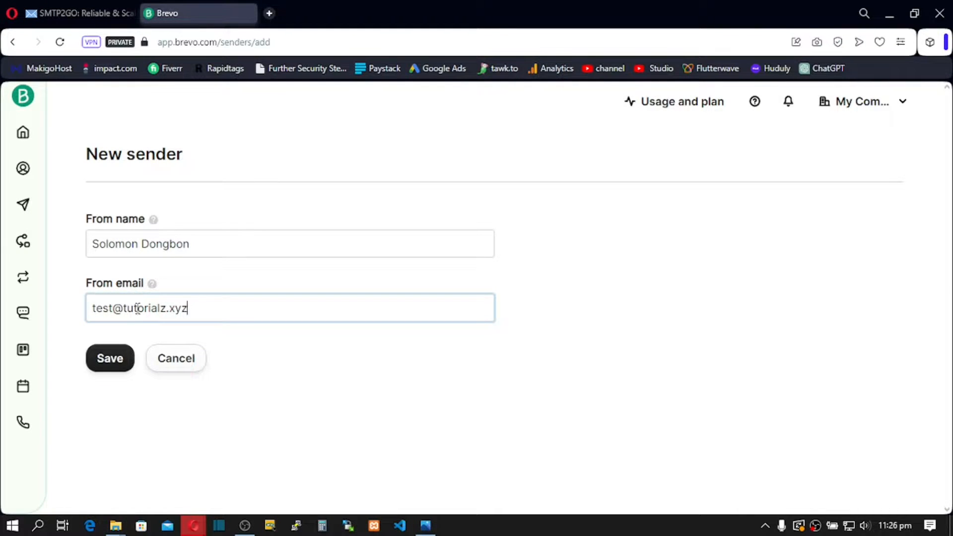
pyautogui.moveTo(121, 308); pyautogui.dragTo(79, 315)
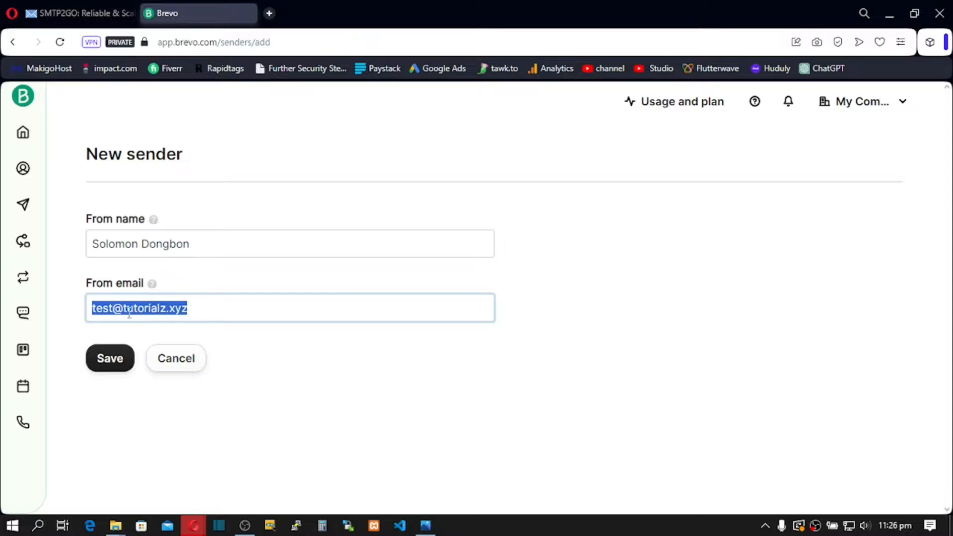
pyautogui.click(196, 307)
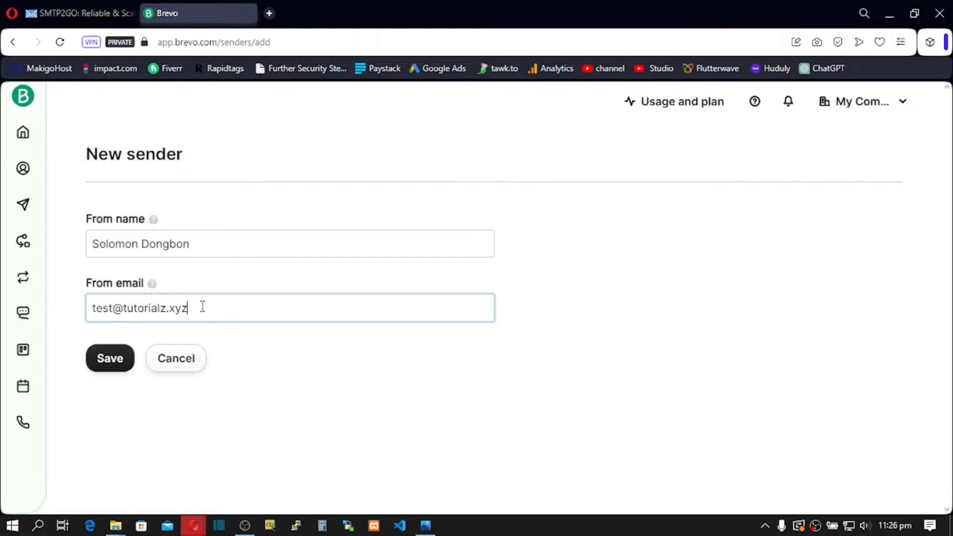
pyautogui.moveTo(202, 307); pyautogui.dragTo(78, 308)
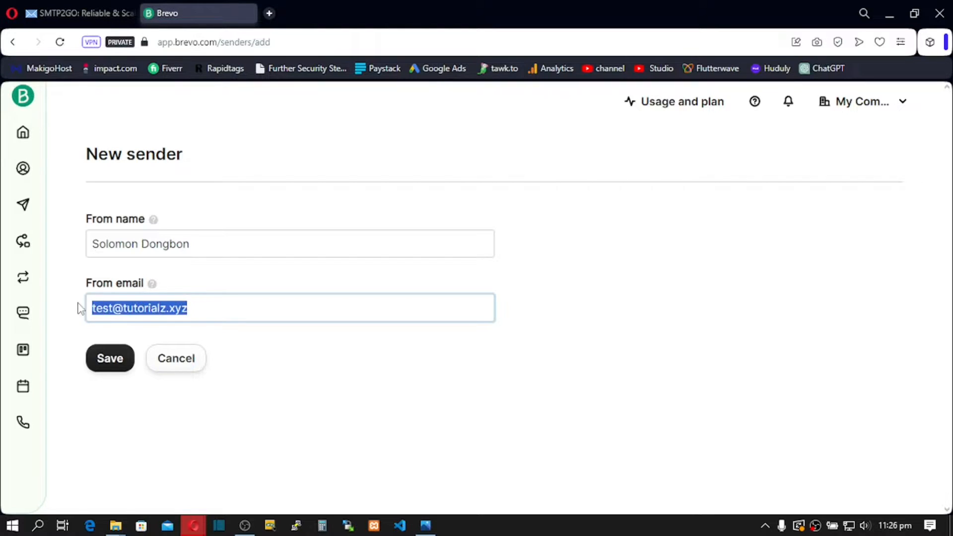
pyautogui.click(119, 309)
pyautogui.moveTo(192, 308); pyautogui.dragTo(92, 305)
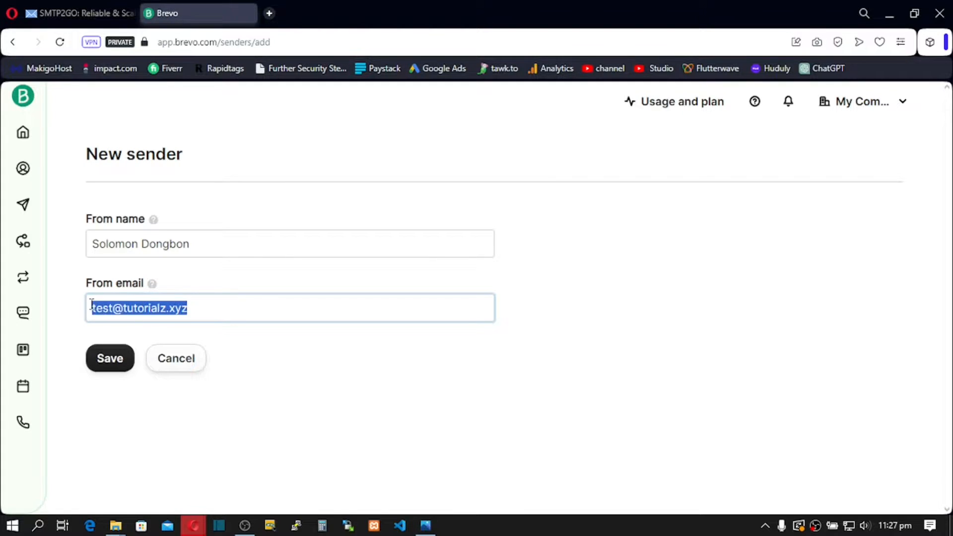
pyautogui.click(197, 309)
pyautogui.moveTo(198, 308); pyautogui.dragTo(123, 308)
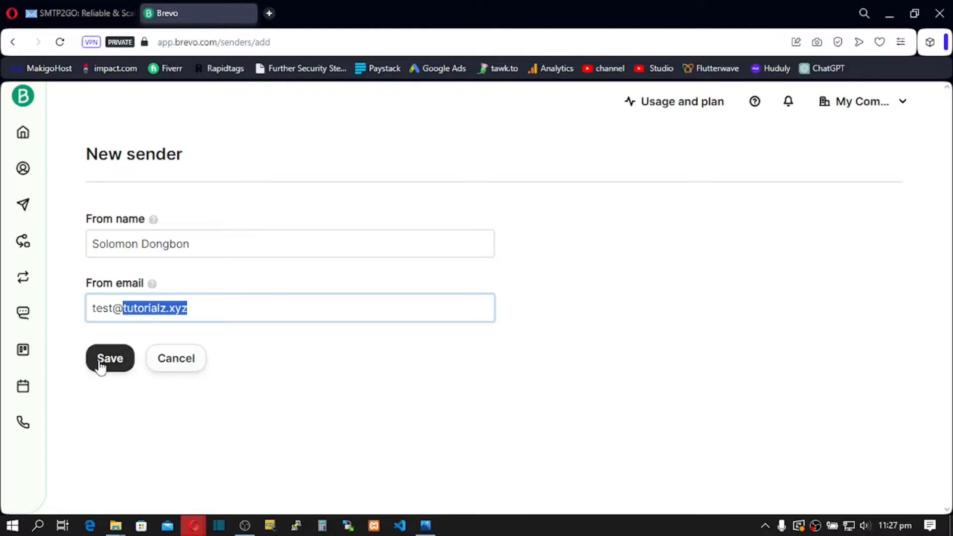
pyautogui.click(112, 307)
pyautogui.moveTo(187, 309); pyautogui.dragTo(112, 308)
# Save the new sender and highlight the address the verification code was sent to
pyautogui.click(105, 365)
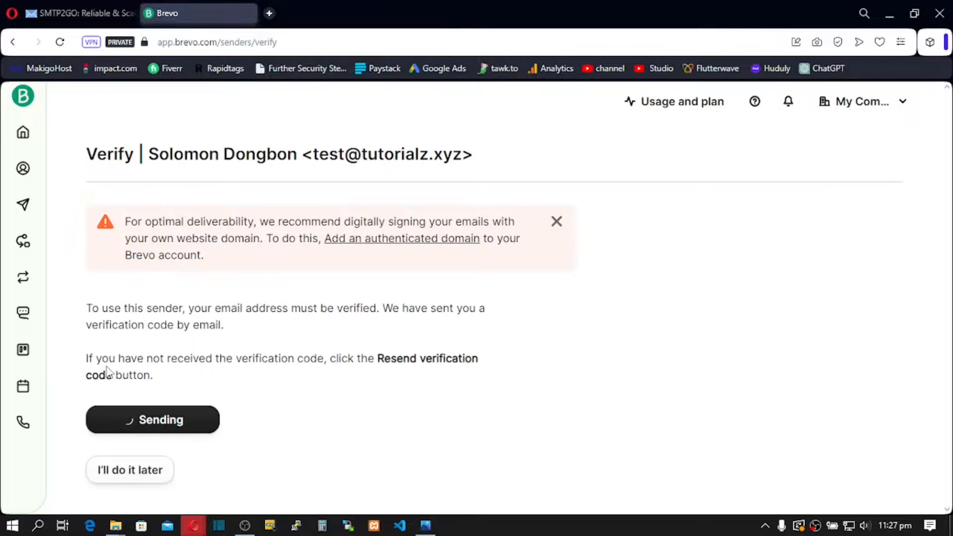
pyautogui.scroll(-1, 124, 341)
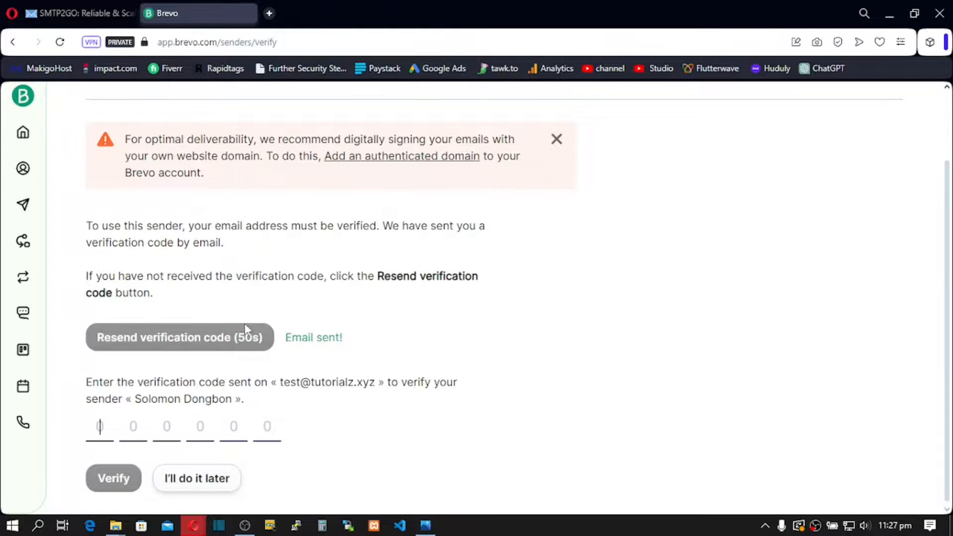
pyautogui.moveTo(281, 381); pyautogui.dragTo(377, 382)
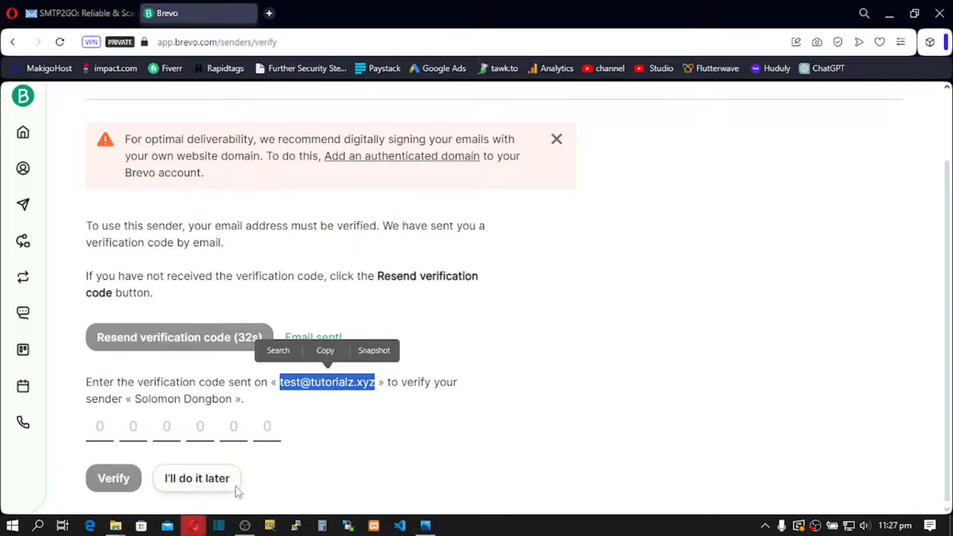
# From cPanel's email accounts list, open Webmail for the tutorialz.xyz test mailbox
pyautogui.moveTo(194, 525)
pyautogui.click(153, 479)
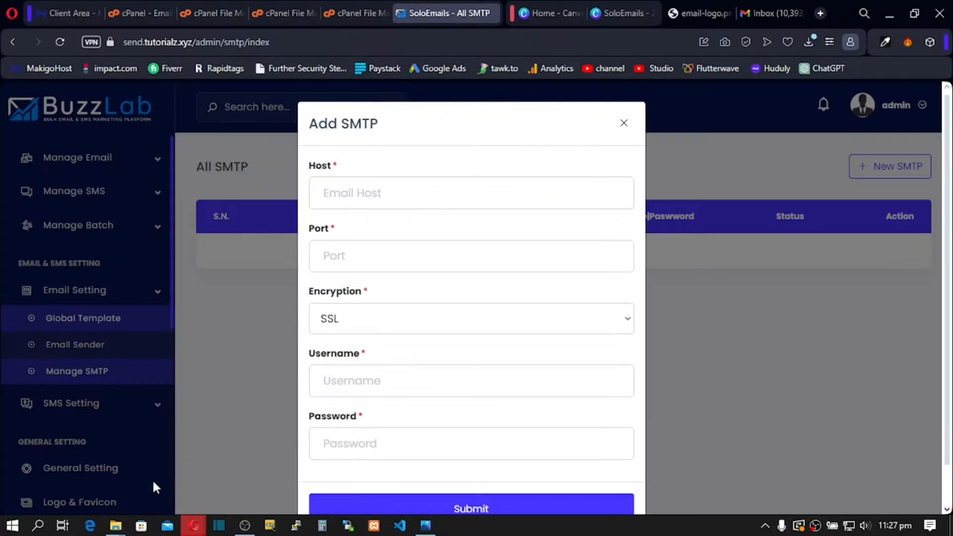
pyautogui.click(146, 4)
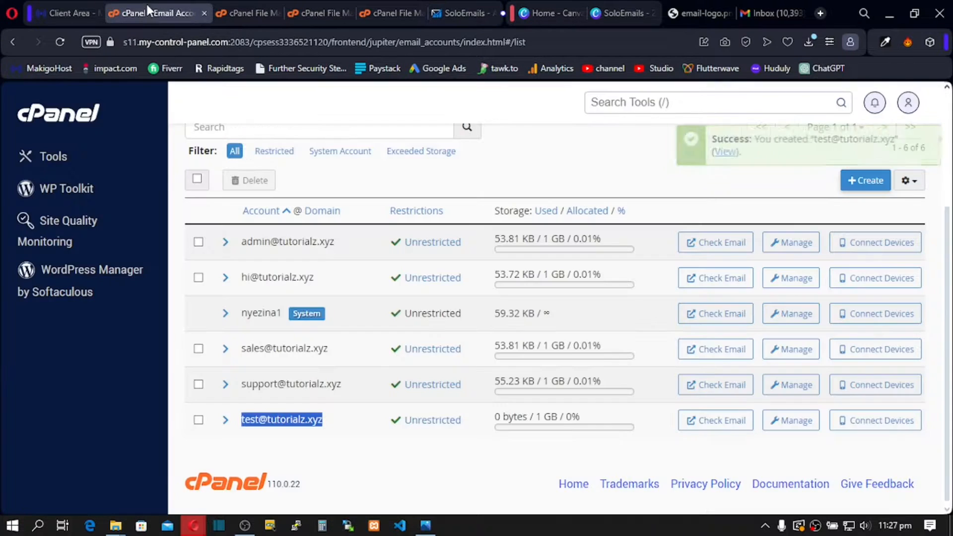
pyautogui.click(266, 436)
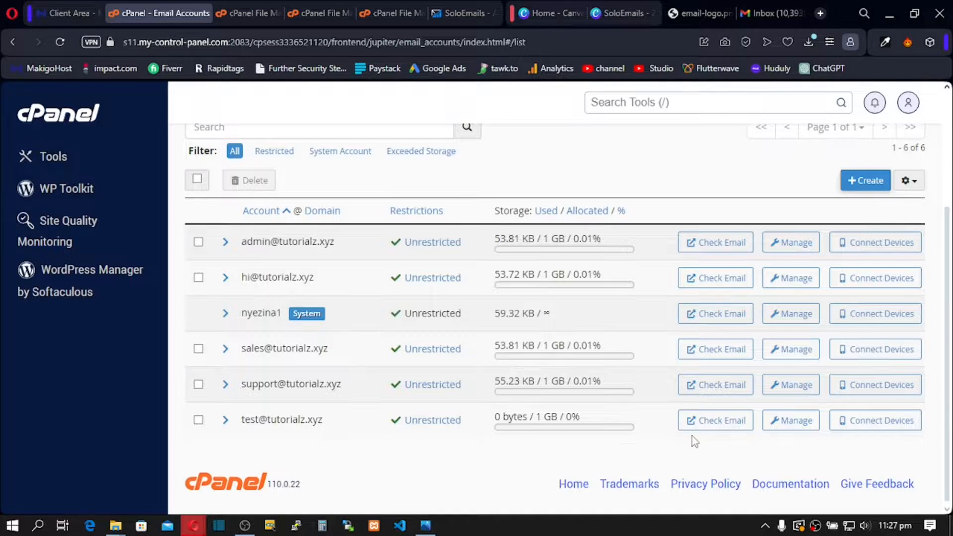
pyautogui.click(711, 422)
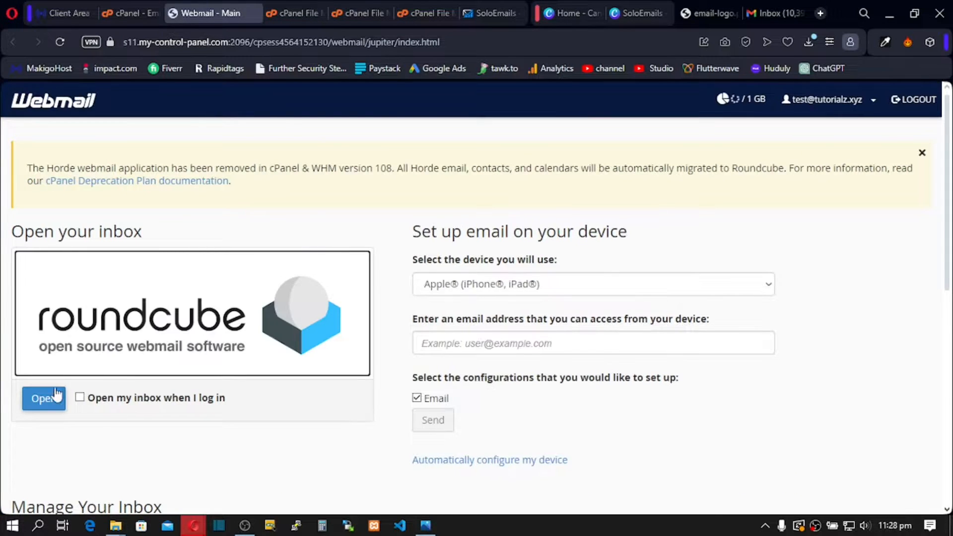
# Open Roundcube, open the '[Brevo] Activate Your New Sender' email, and copy its one-time code
pyautogui.click(79, 397)
pyautogui.click(53, 397)
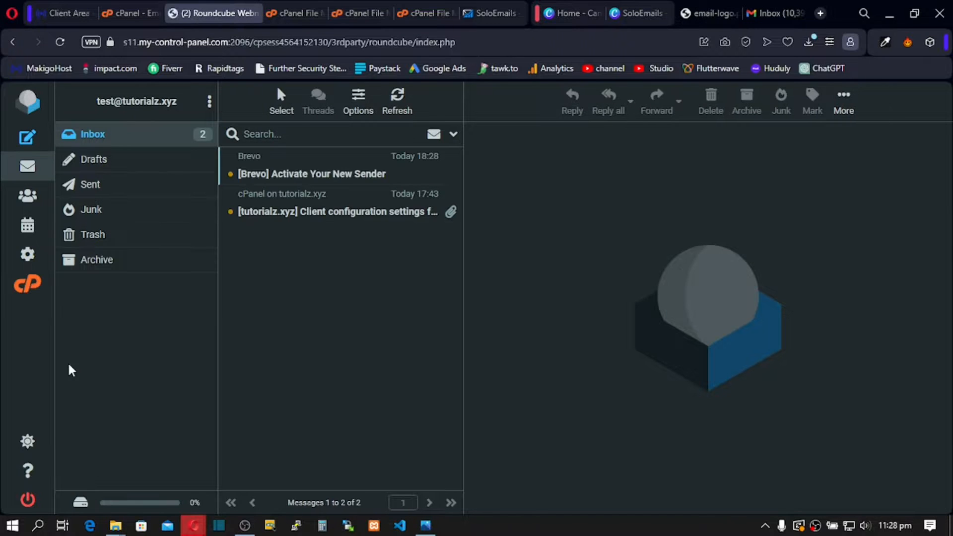
pyautogui.click(304, 176)
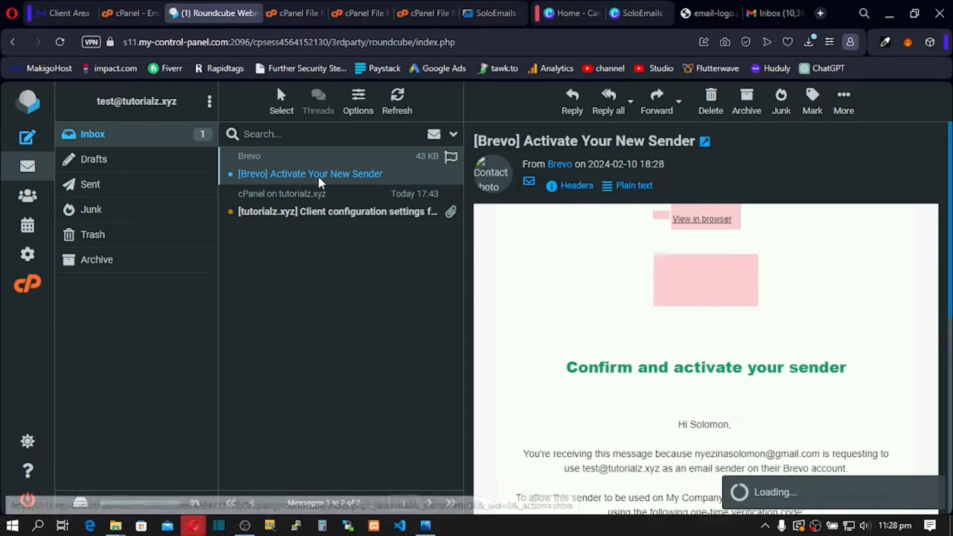
pyautogui.scroll(-3, 708, 349)
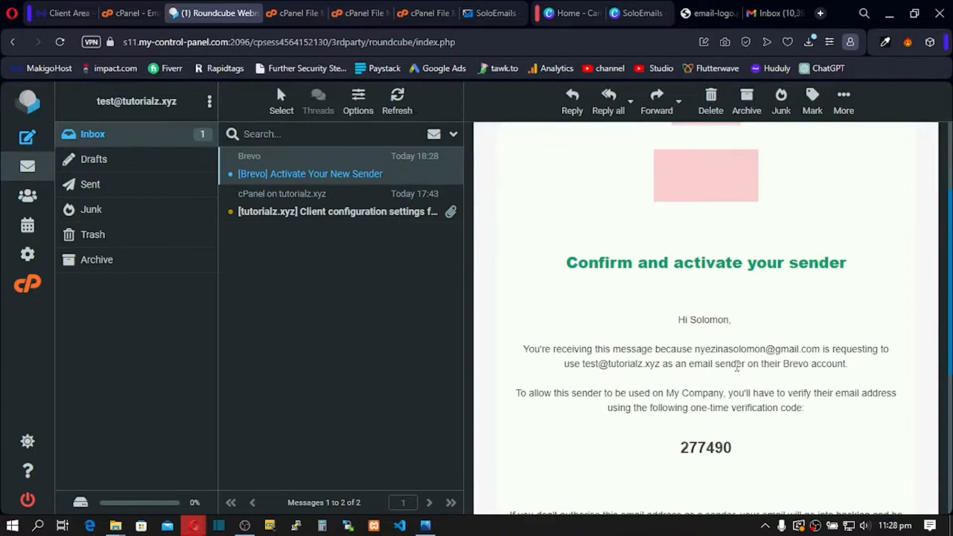
pyautogui.moveTo(736, 448); pyautogui.dragTo(678, 450)
pyautogui.click(703, 414)
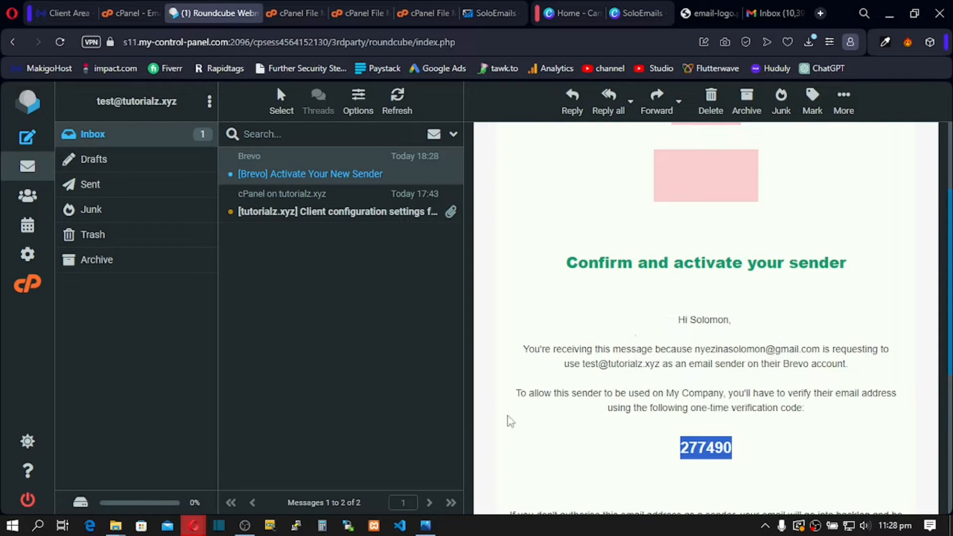
# Switch to the Brevo browser window and paste the verification code into a new tab
pyautogui.moveTo(194, 525)
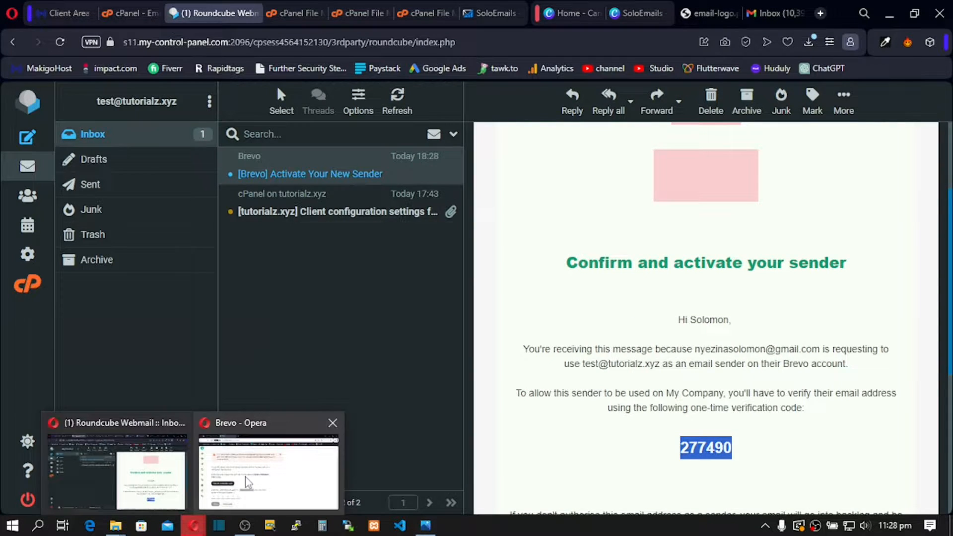
pyautogui.click(243, 481)
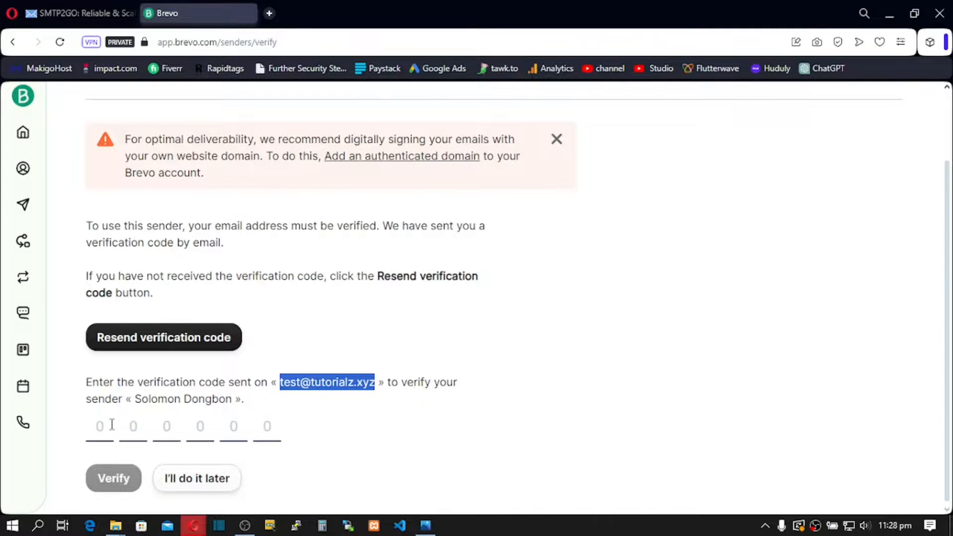
pyautogui.click(270, 13)
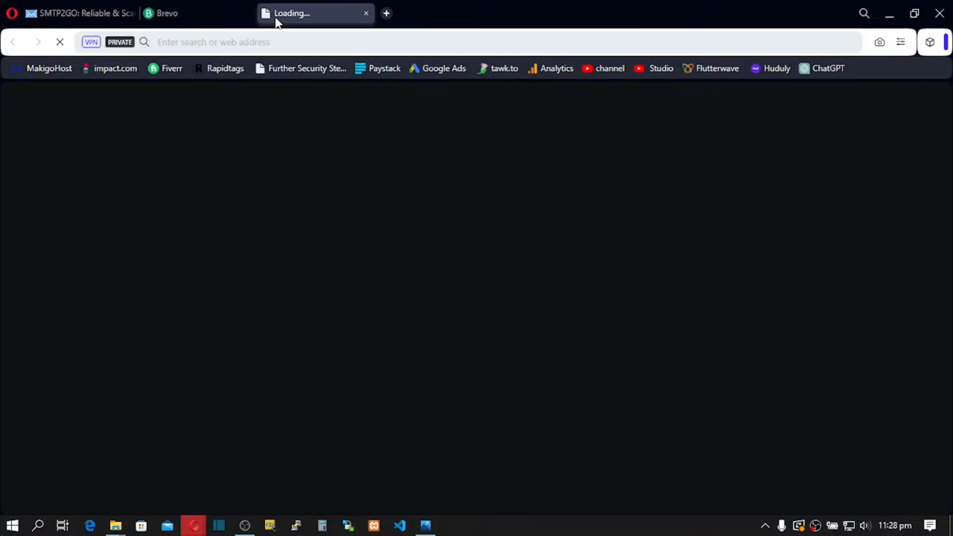
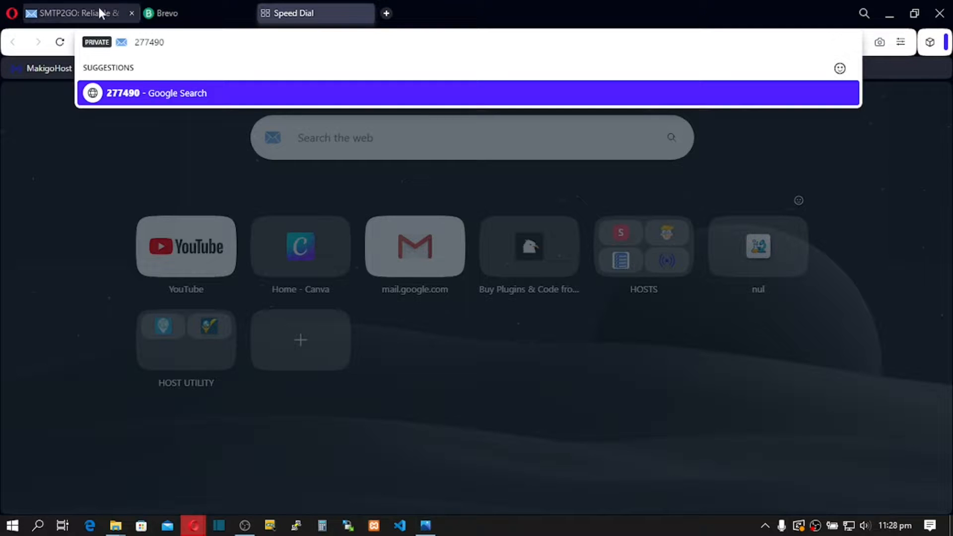
# Enter the six-digit one-time code on the Brevo sender verification page
pyautogui.click(193, 11)
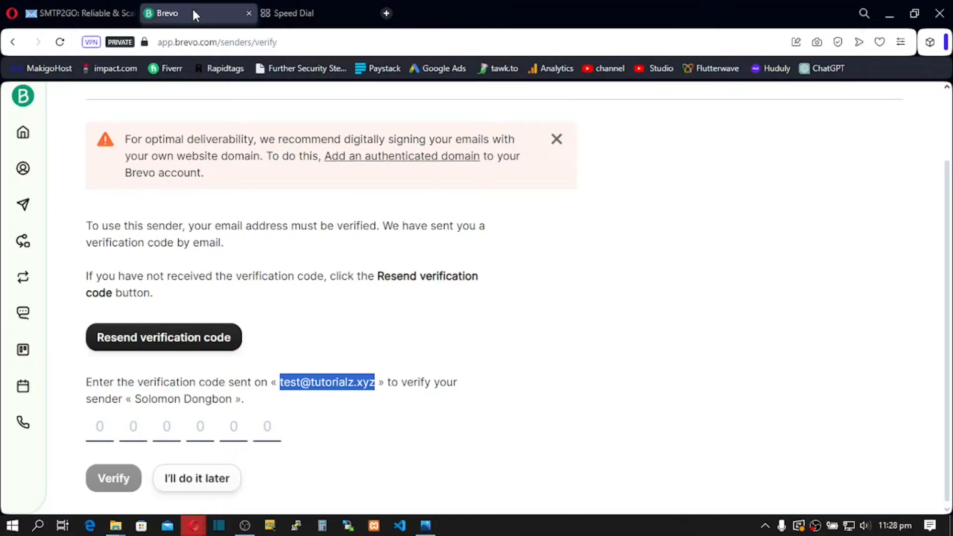
pyautogui.click(104, 426)
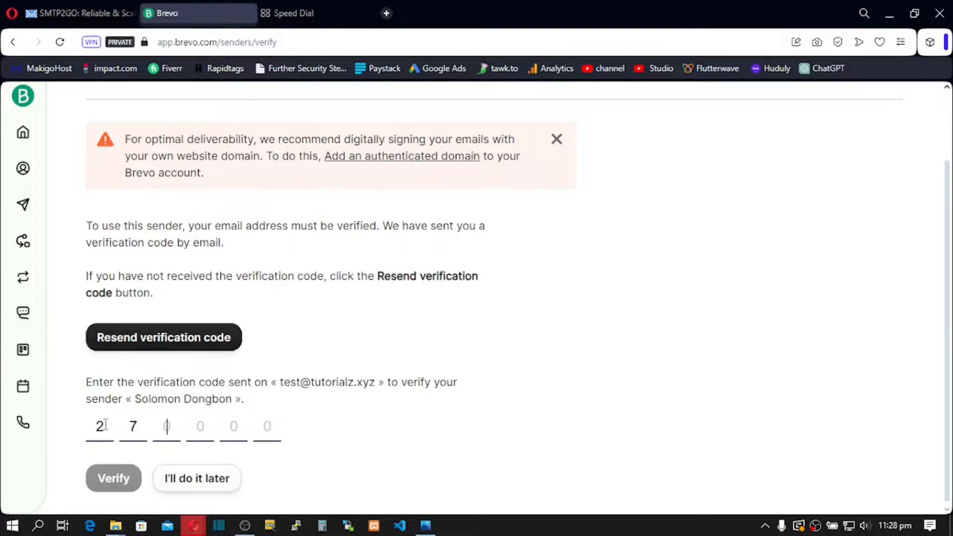
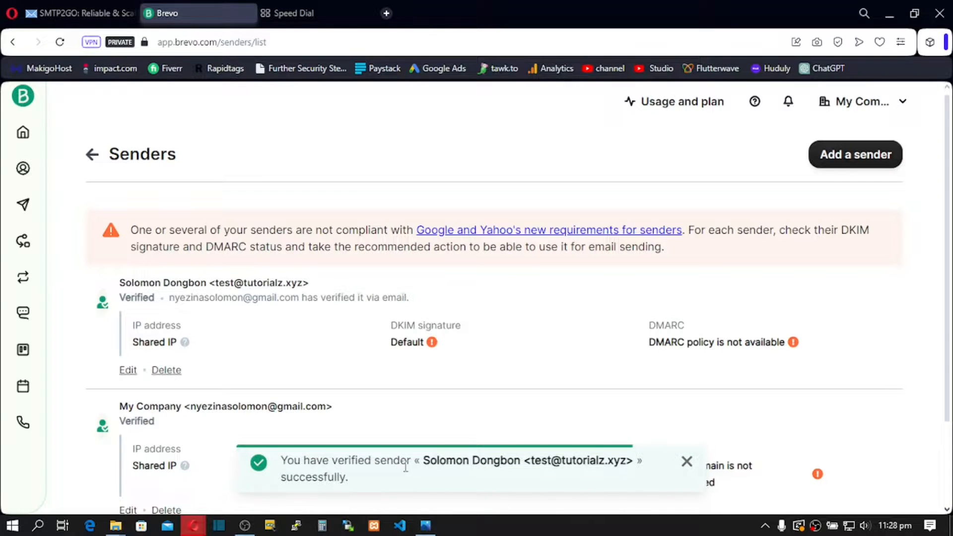
# Review the Senders list, pointing out each sender's Default DKIM signature status
pyautogui.scroll(-2, 412, 469)
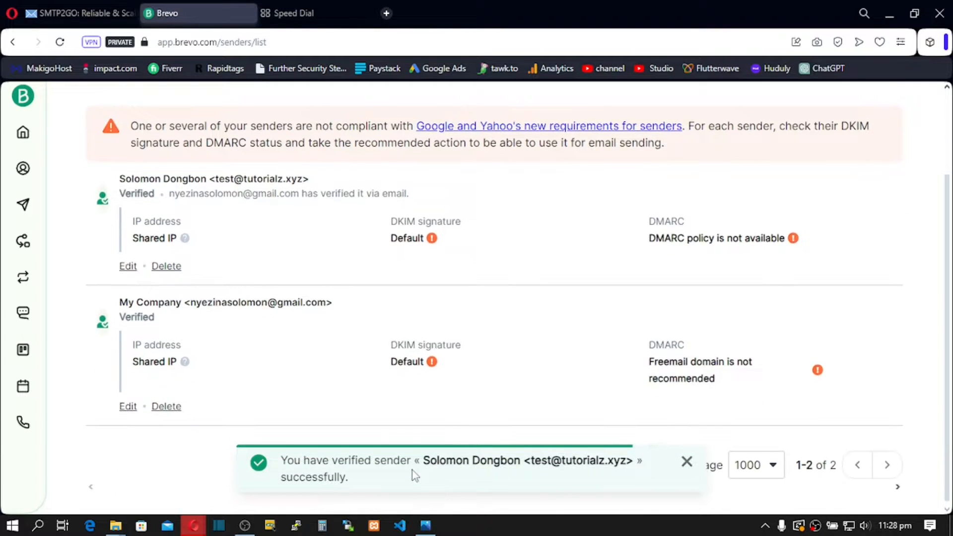
pyautogui.moveTo(392, 238); pyautogui.dragTo(425, 239)
pyautogui.click(392, 239)
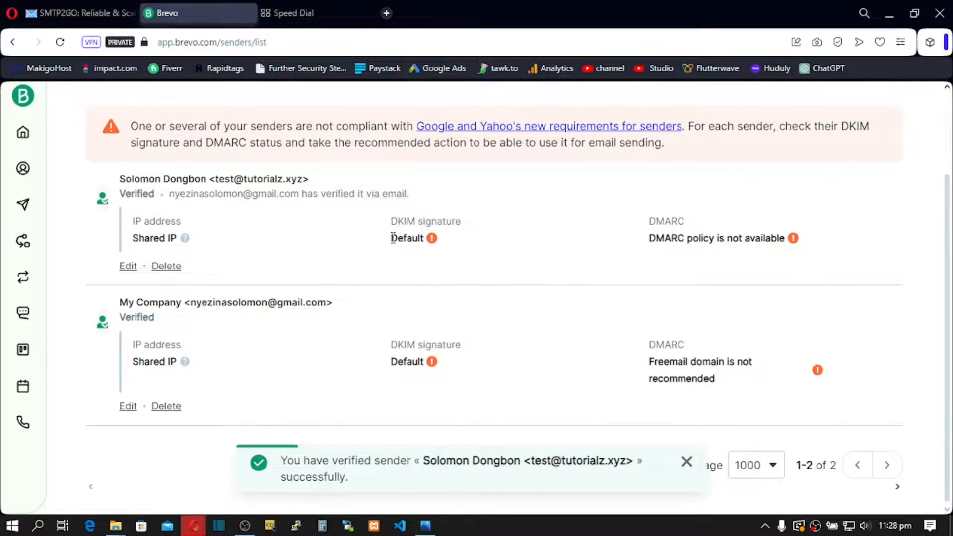
pyautogui.moveTo(404, 220); pyautogui.dragTo(435, 219)
pyautogui.moveTo(405, 346); pyautogui.dragTo(437, 343)
pyautogui.moveTo(392, 220); pyautogui.dragTo(431, 220)
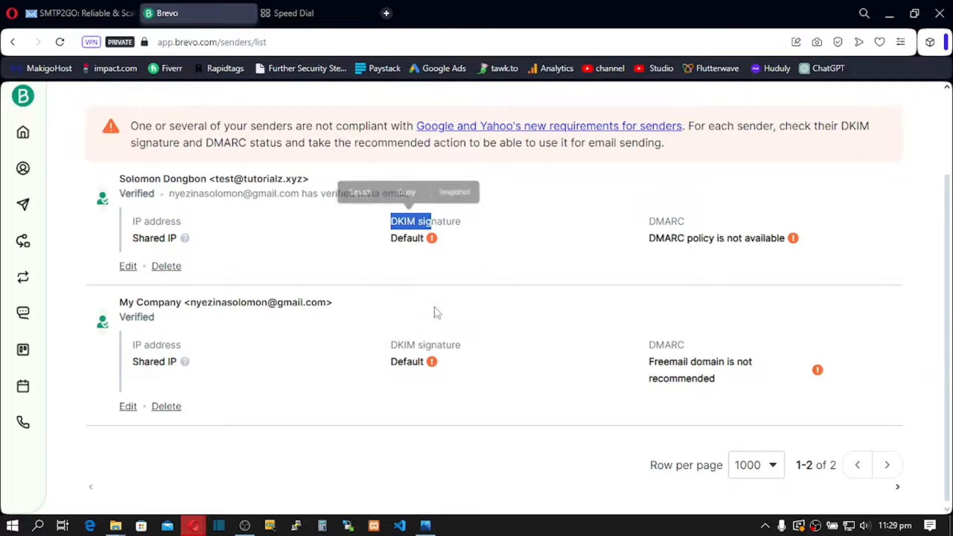
pyautogui.moveTo(407, 345); pyautogui.dragTo(461, 345)
pyautogui.moveTo(391, 220); pyautogui.dragTo(405, 220)
pyautogui.click(422, 218)
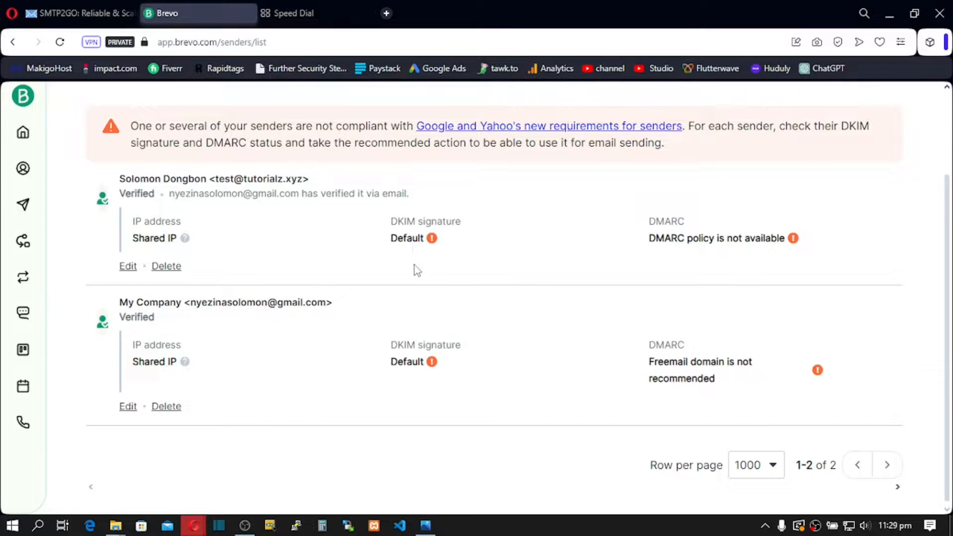
pyautogui.scroll(2, 415, 265)
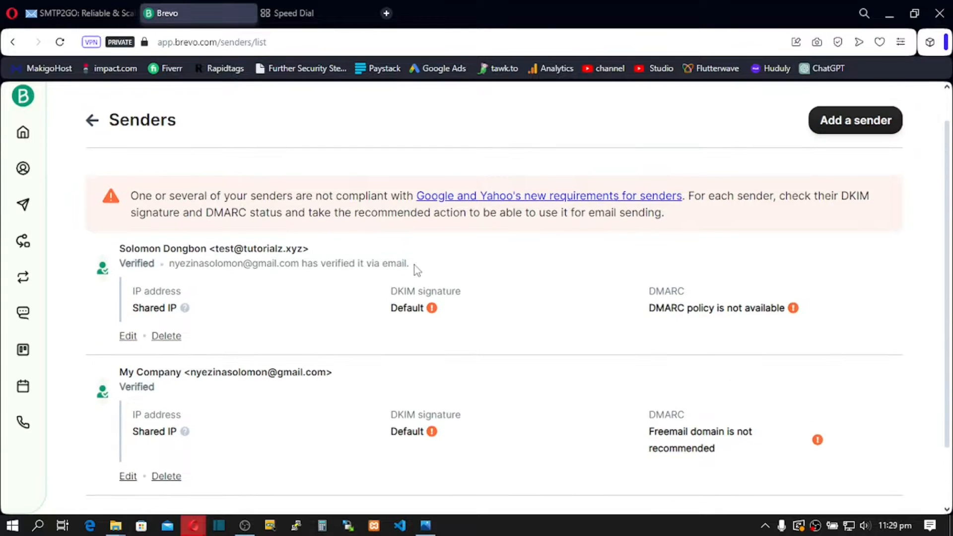
pyautogui.scroll(-2, 415, 265)
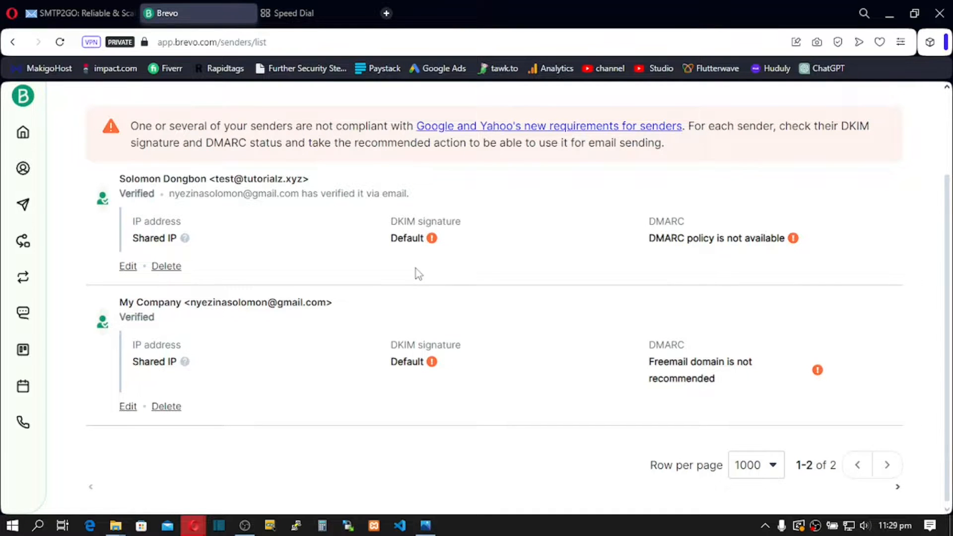
pyautogui.scroll(2, 417, 273)
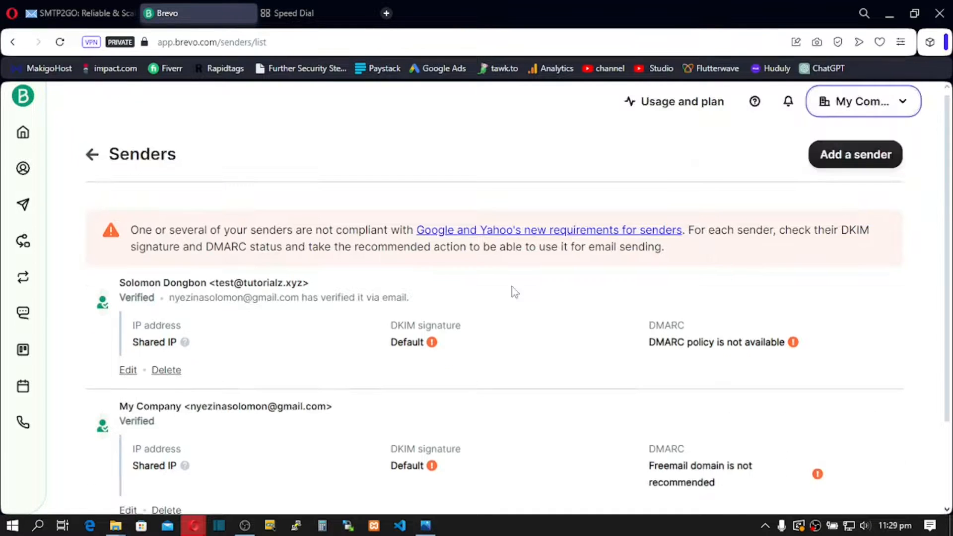
# Go to Senders, Domains & Dedicated IPs > Domains, add a domain and type tutorialz.xyz
pyautogui.click(900, 106)
pyautogui.click(752, 288)
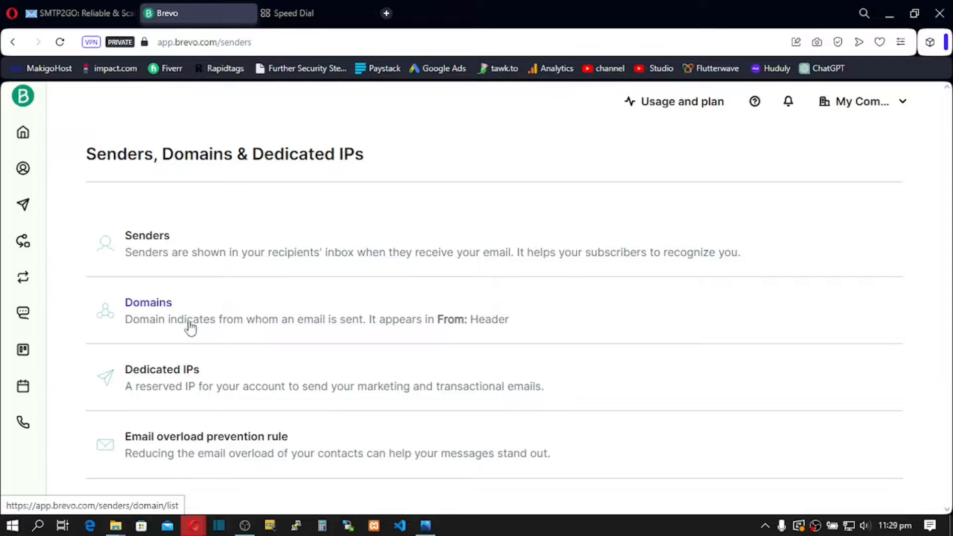
pyautogui.click(165, 305)
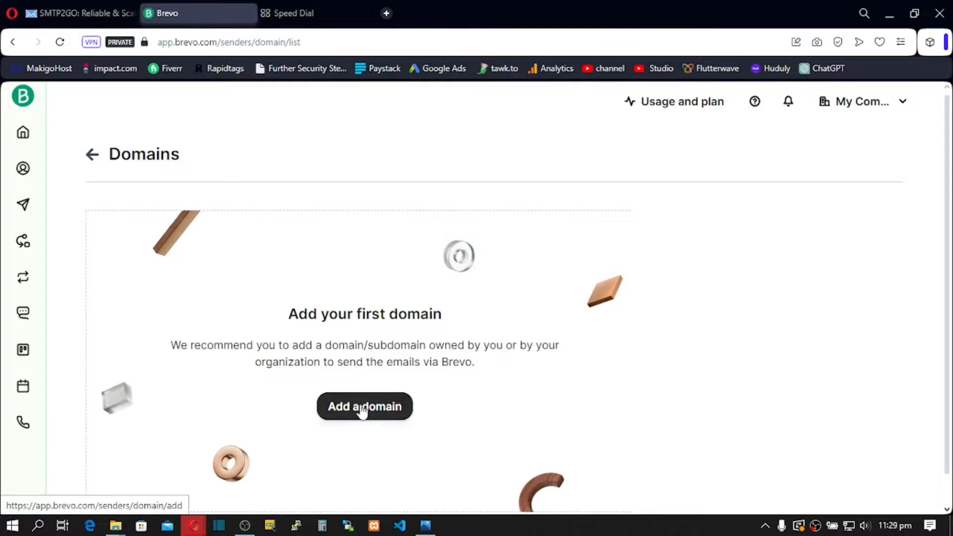
pyautogui.click(360, 406)
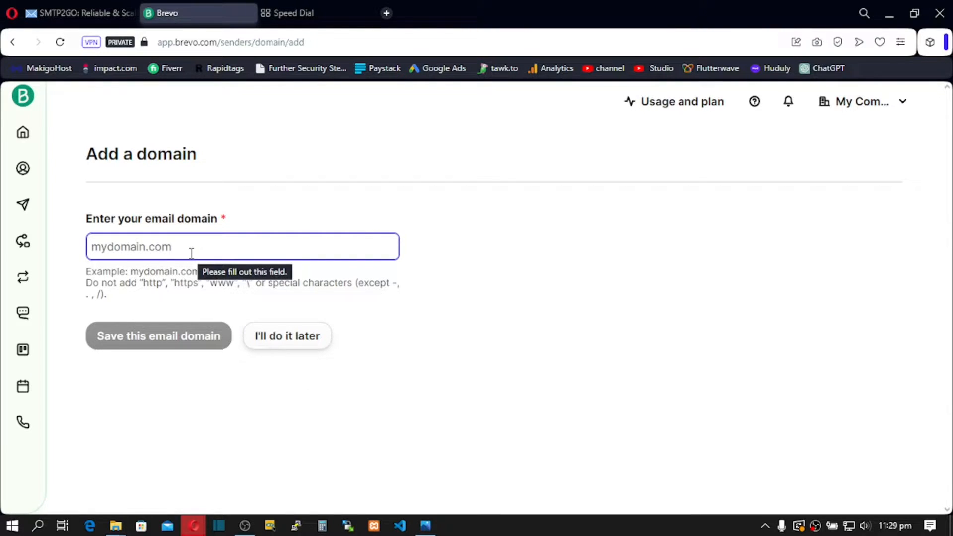
pyautogui.write('tutori')
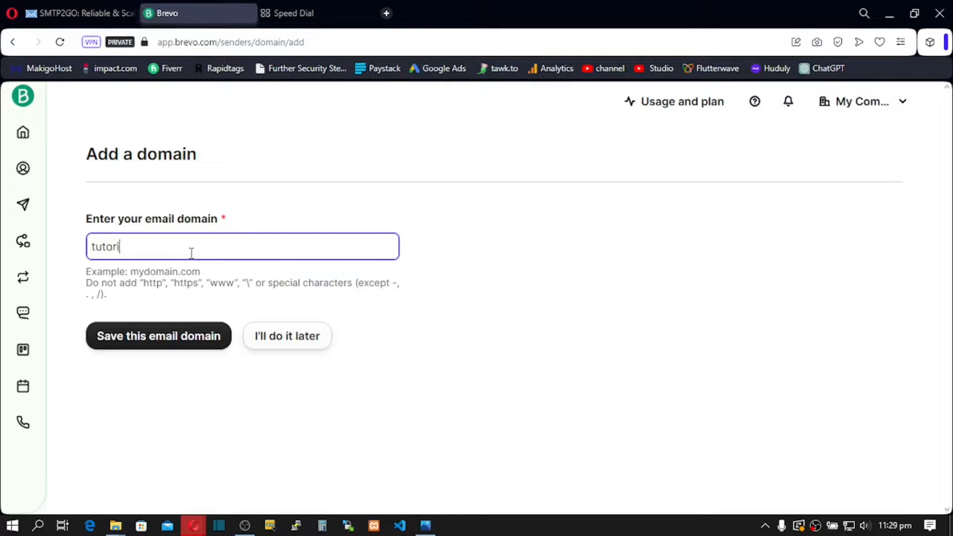
pyautogui.write('alz')
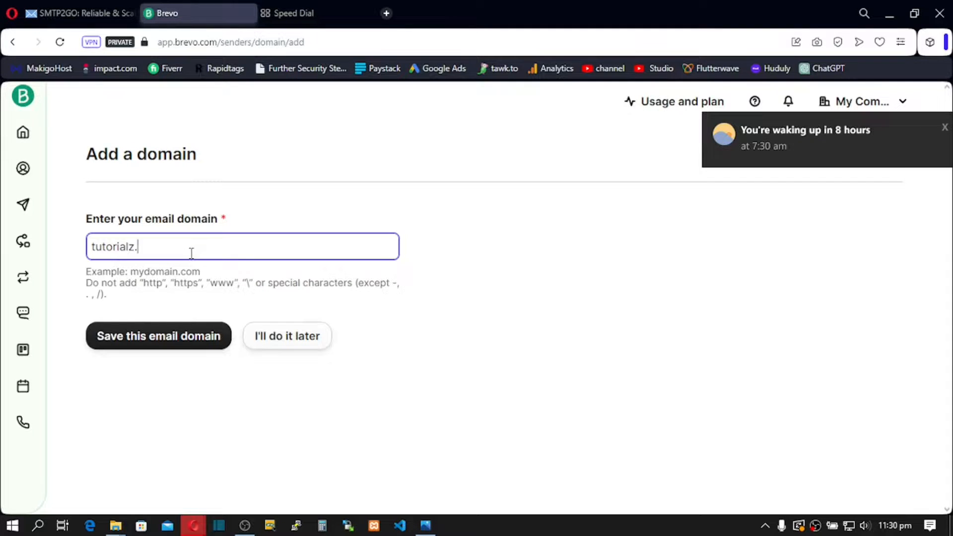
pyautogui.write('.xyz')
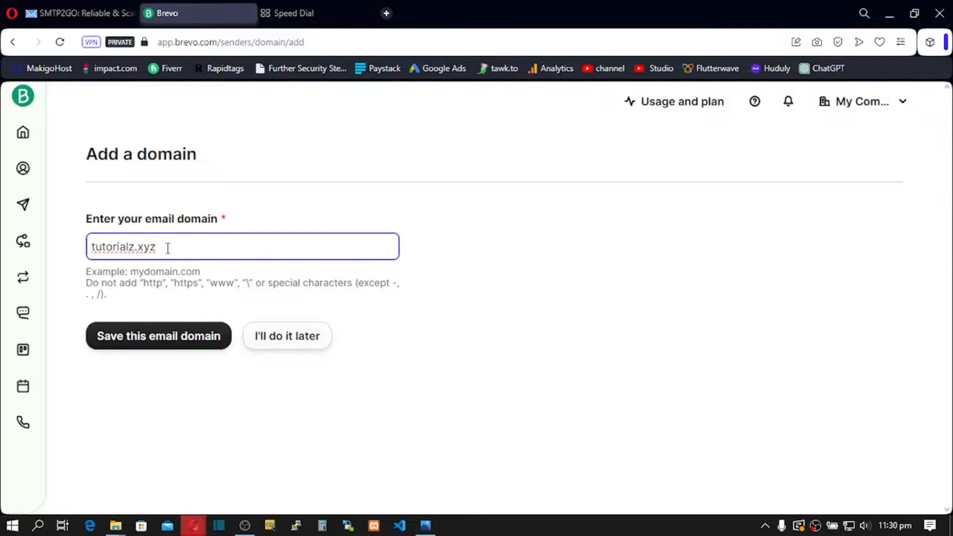
# Highlight the .xyz extension of the entered domain and refocus the domain field
pyautogui.moveTo(156, 247)
pyautogui.mouseDown()
pyautogui.moveTo(138, 247)
pyautogui.moveTo(158, 246)
pyautogui.mouseUp()
pyautogui.click(140, 247)
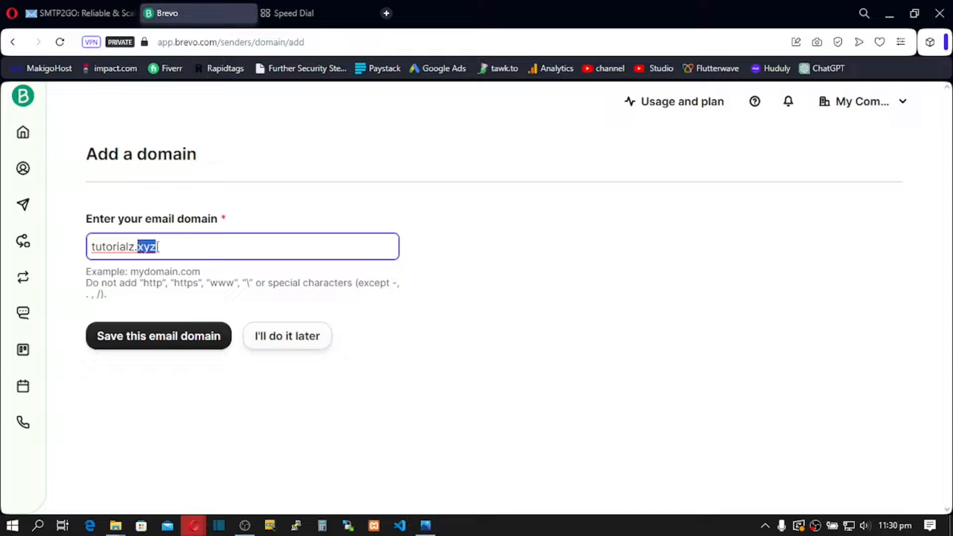
pyautogui.click(153, 288)
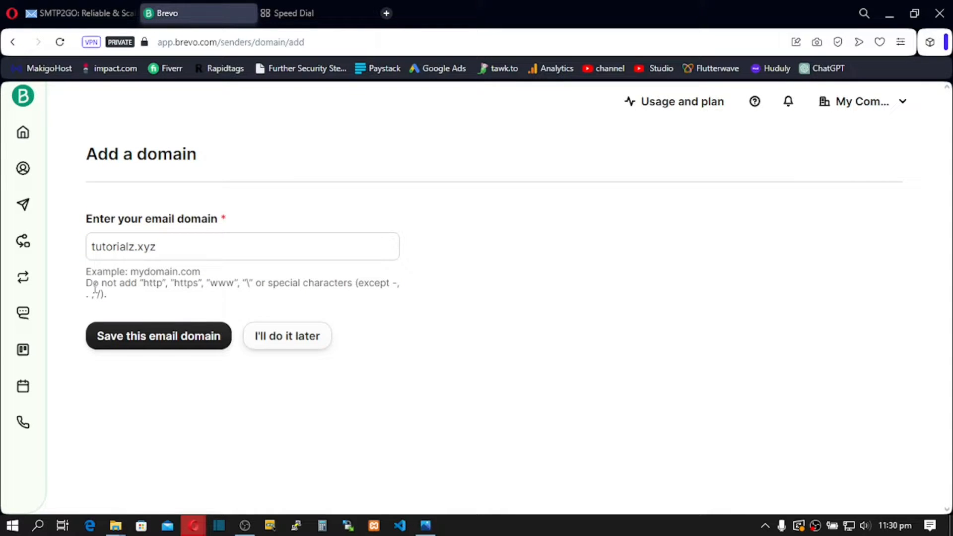
pyautogui.click(98, 245)
# Save tutorialz.xyz as a domain and copy the Brevo code TXT value from the Authenticate page
pyautogui.click(126, 343)
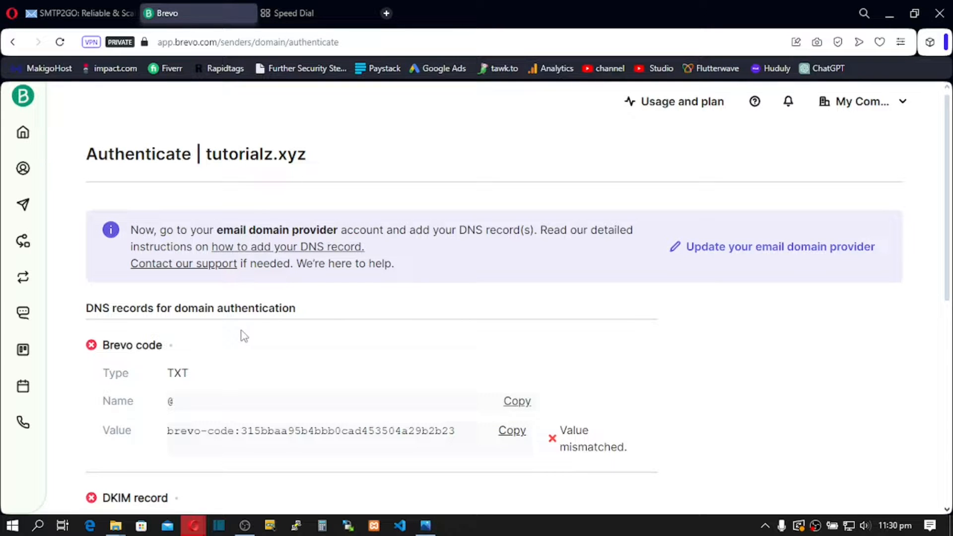
pyautogui.scroll(-8, 243, 336)
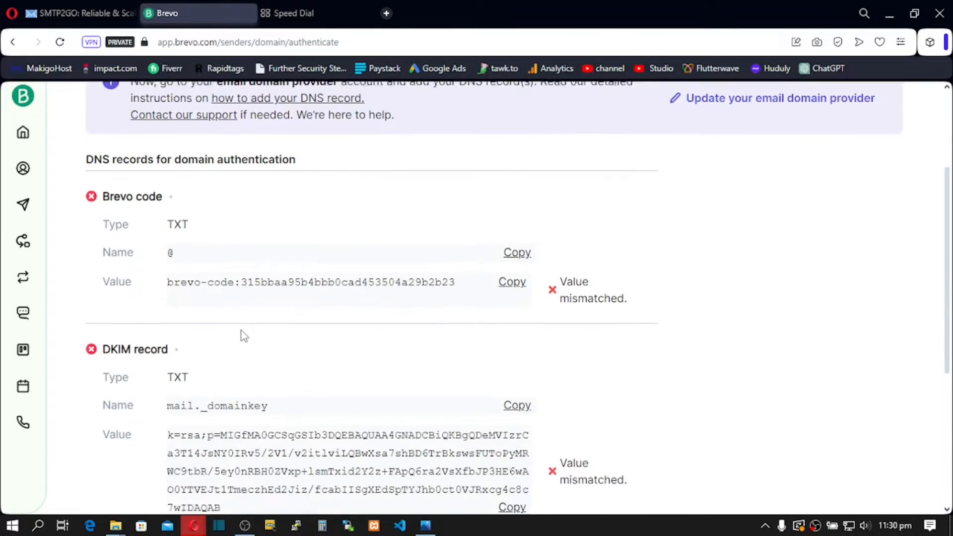
pyautogui.scroll(10, 243, 336)
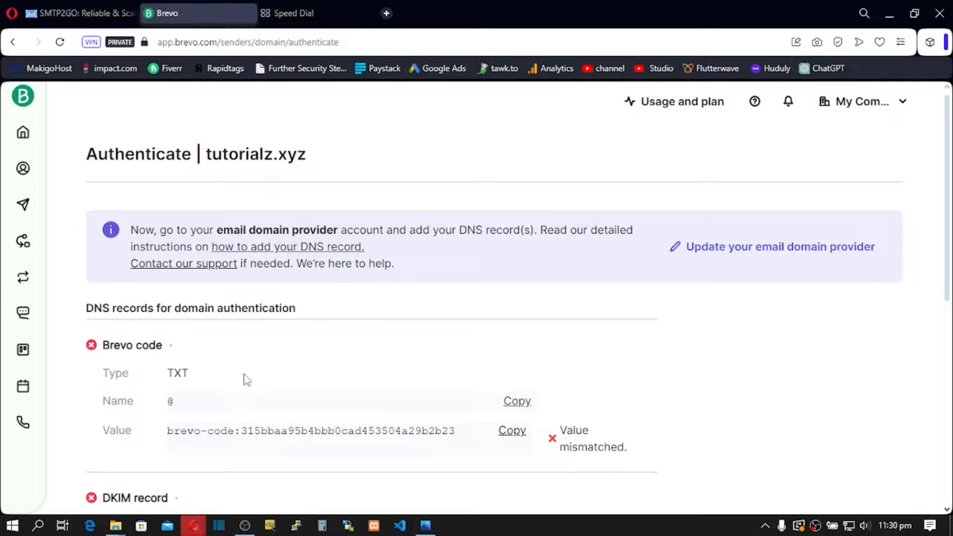
pyautogui.scroll(-1, 313, 367)
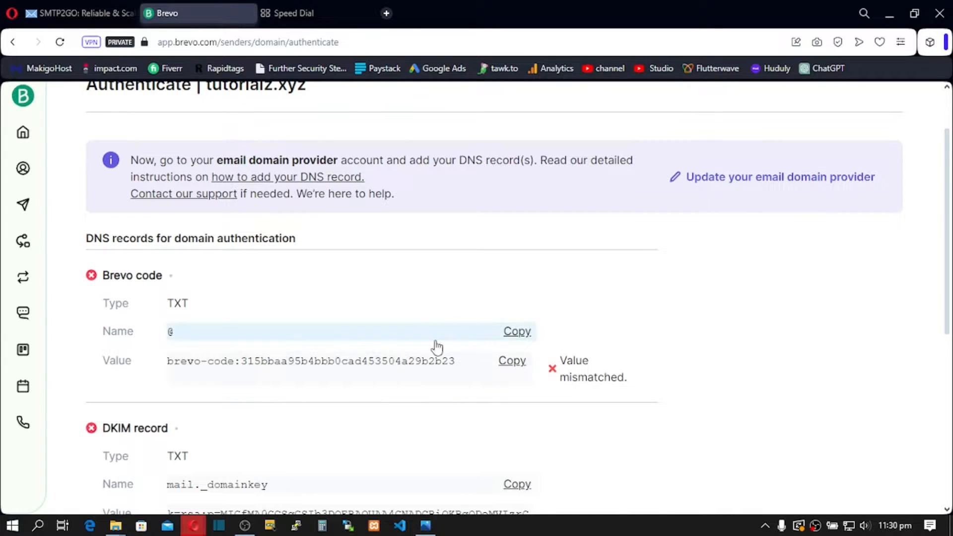
pyautogui.click(513, 367)
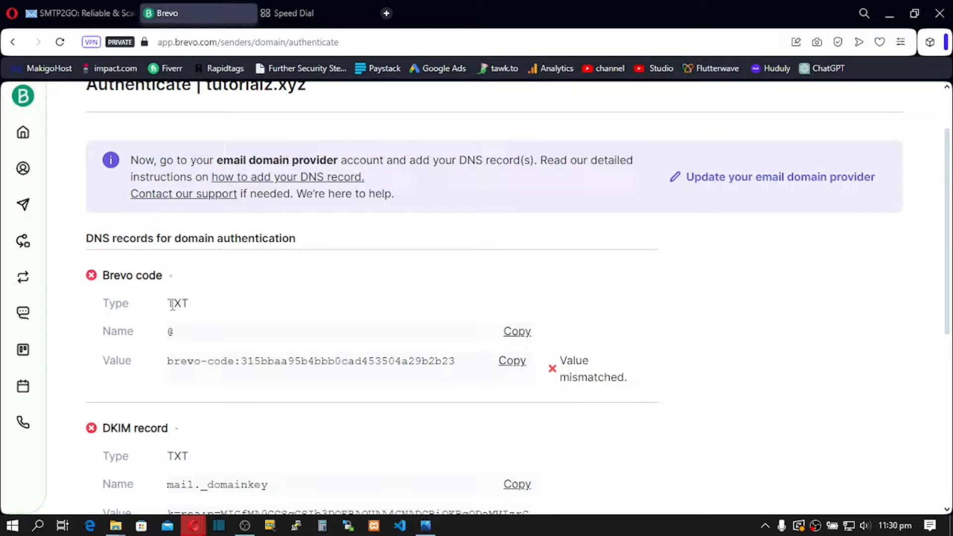
# Find the Zone Editor by searching cPanel's tools for 'dns', then open it
pyautogui.moveTo(194, 529)
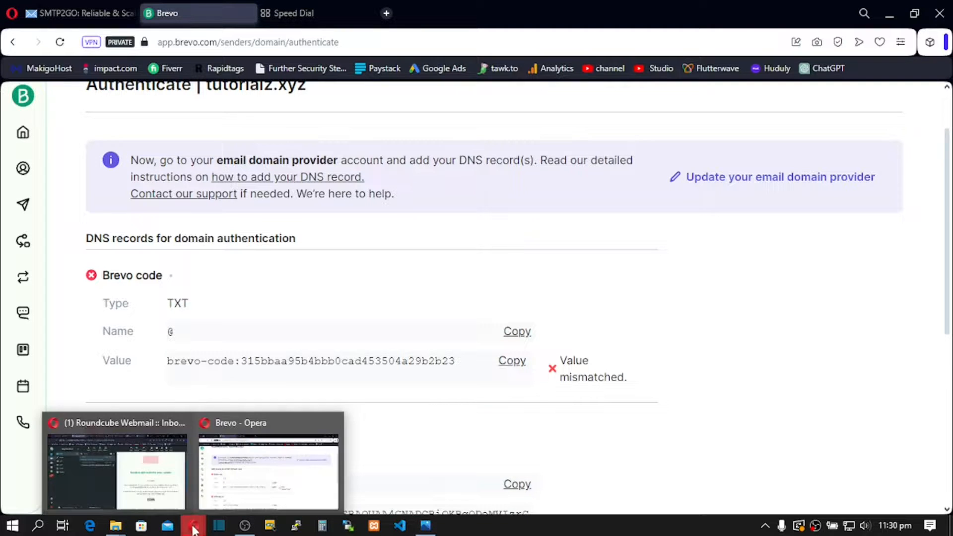
pyautogui.click(135, 485)
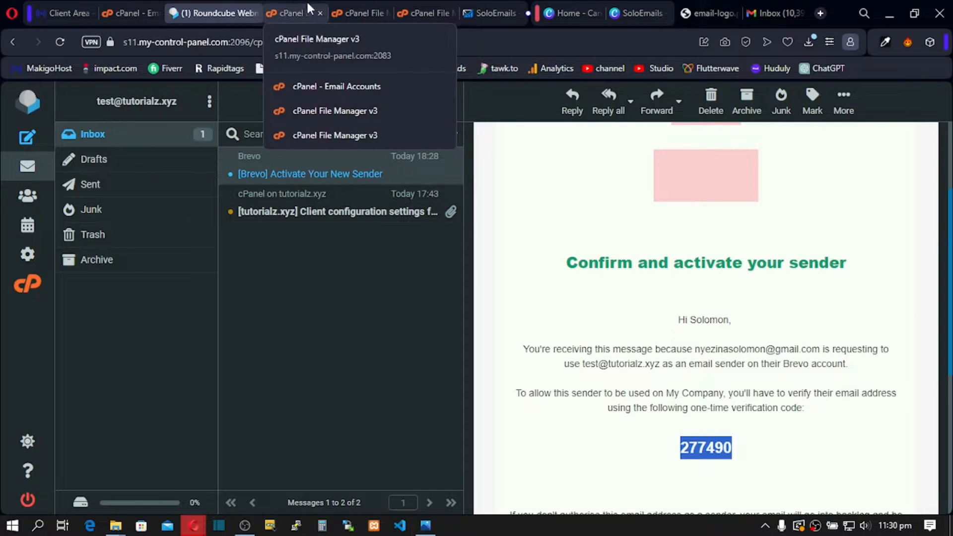
pyautogui.click(293, 11)
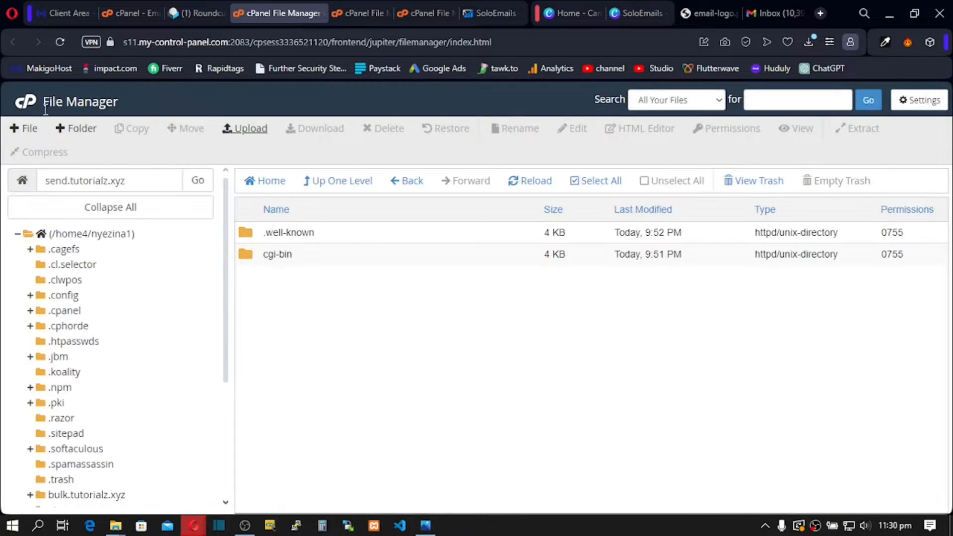
pyautogui.click(28, 108)
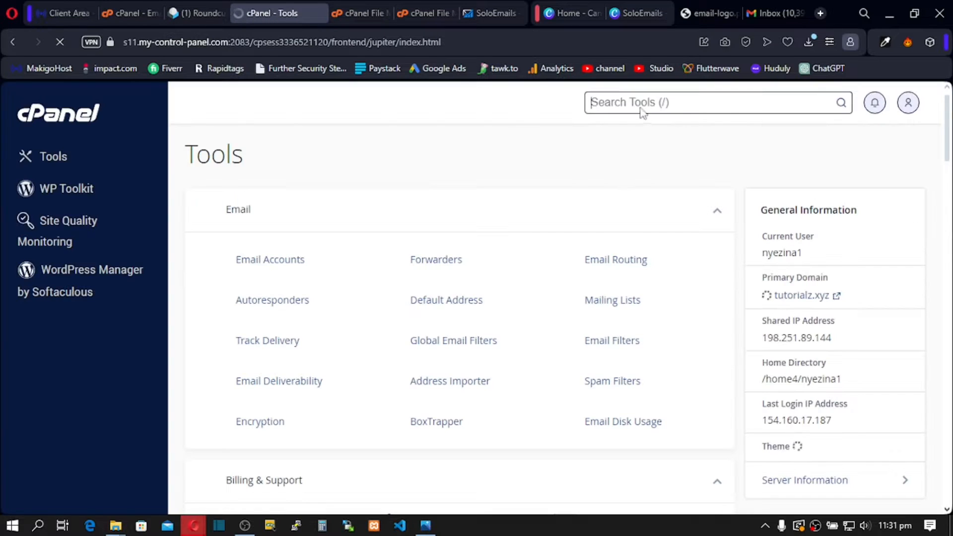
pyautogui.click(638, 104)
pyautogui.write('dns')
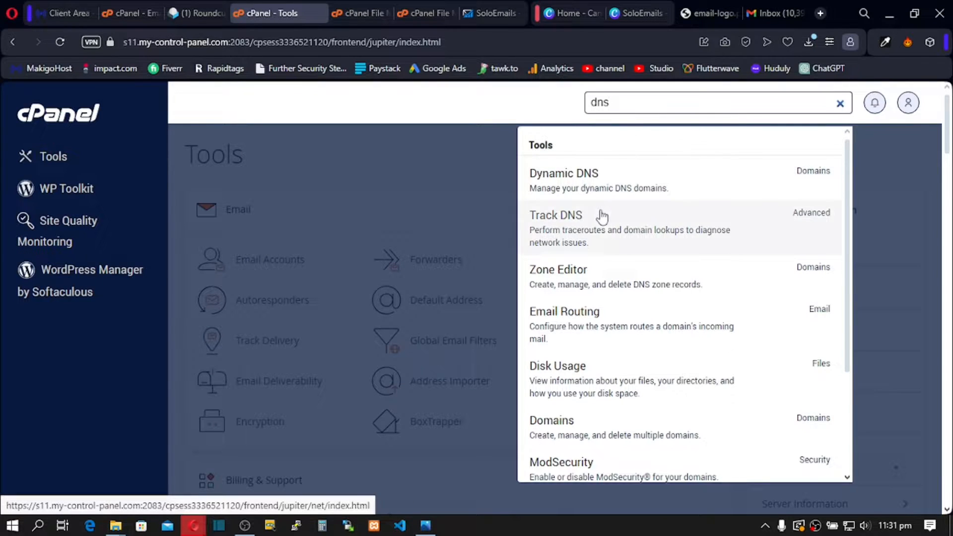
pyautogui.click(587, 289)
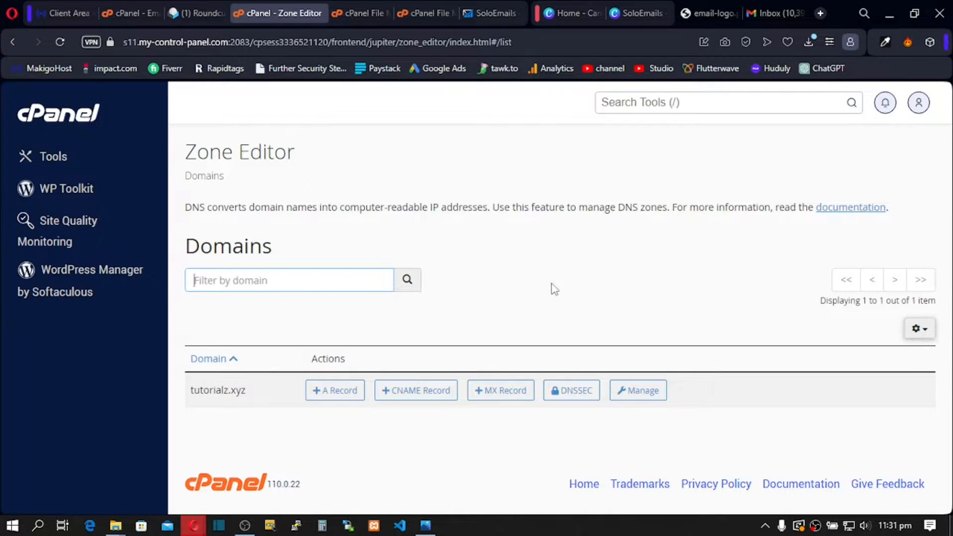
# Open the DNS zone records for tutorialz.xyz without adding an A record
pyautogui.click(924, 332)
pyautogui.click(922, 330)
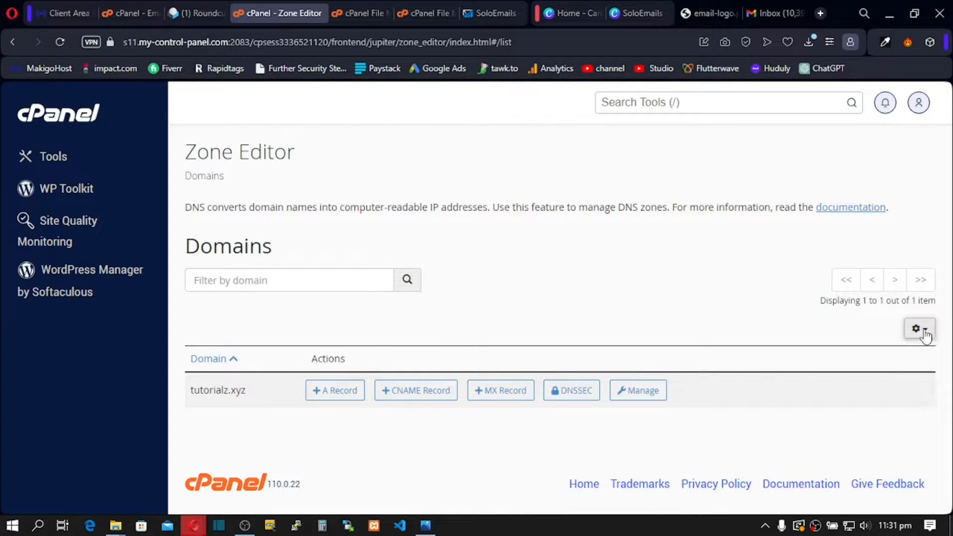
pyautogui.click(339, 392)
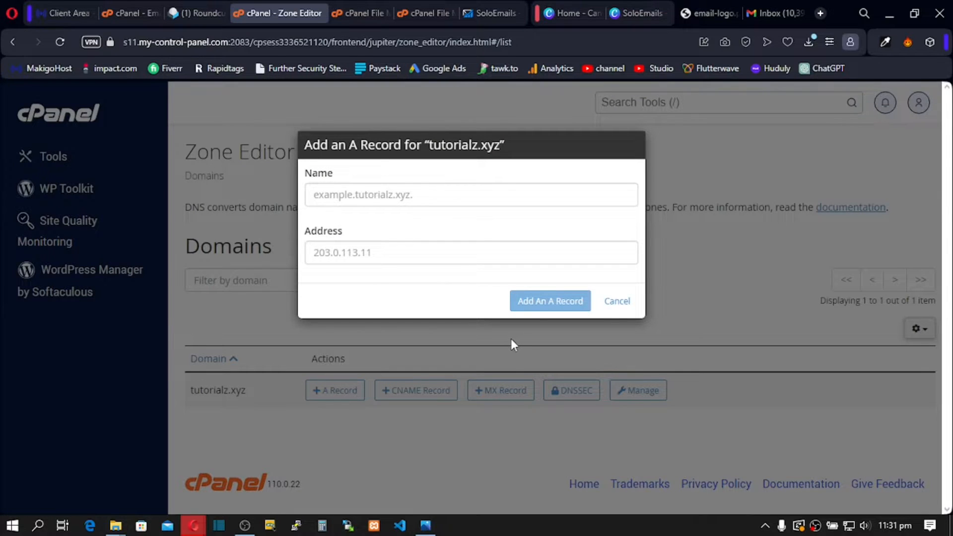
pyautogui.click(617, 302)
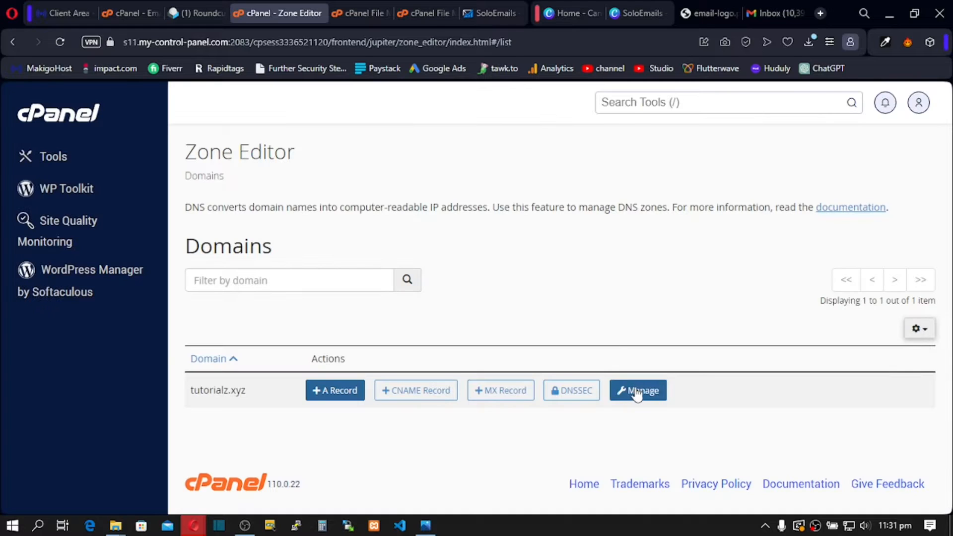
pyautogui.click(635, 390)
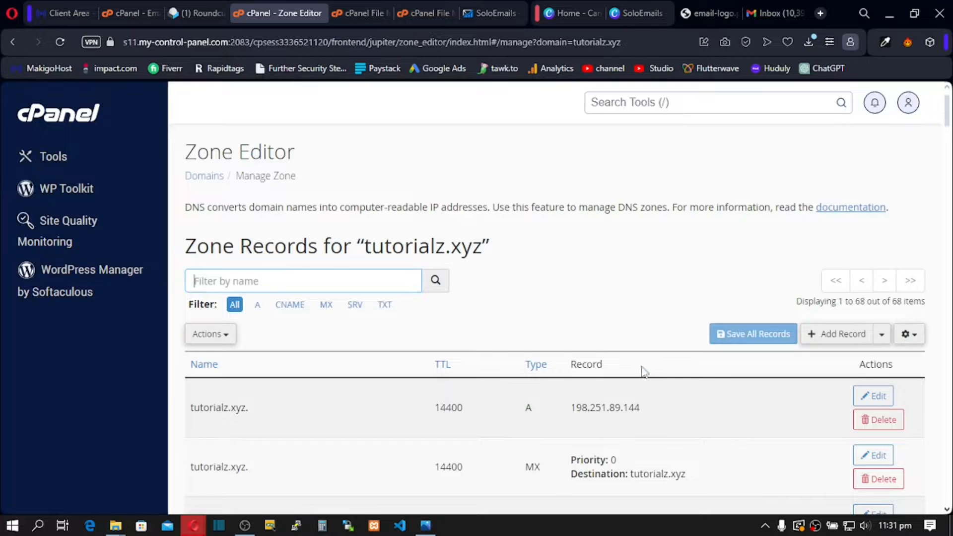
# Start a new TXT record and paste Brevo's verification code as its text
pyautogui.scroll(-3, 640, 369)
pyautogui.scroll(1, 640, 369)
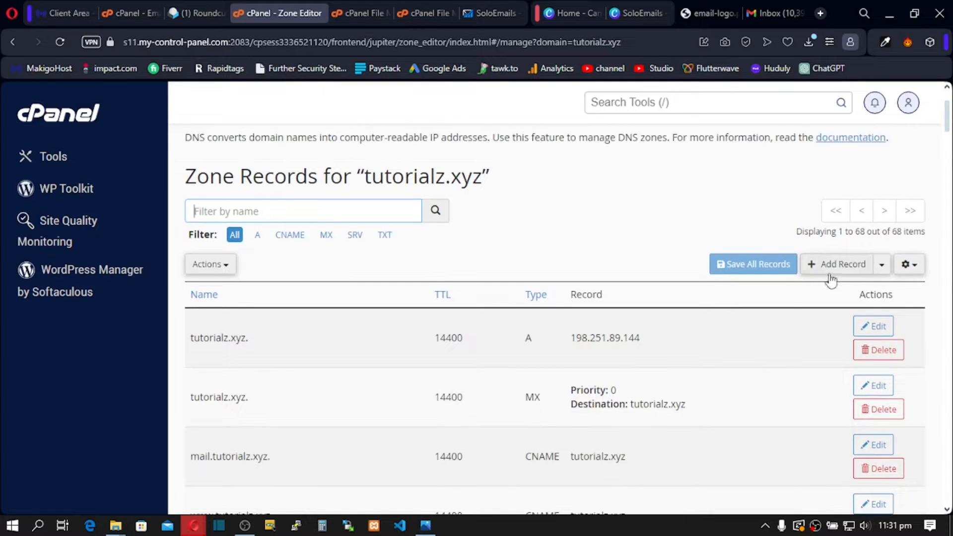
pyautogui.click(881, 264)
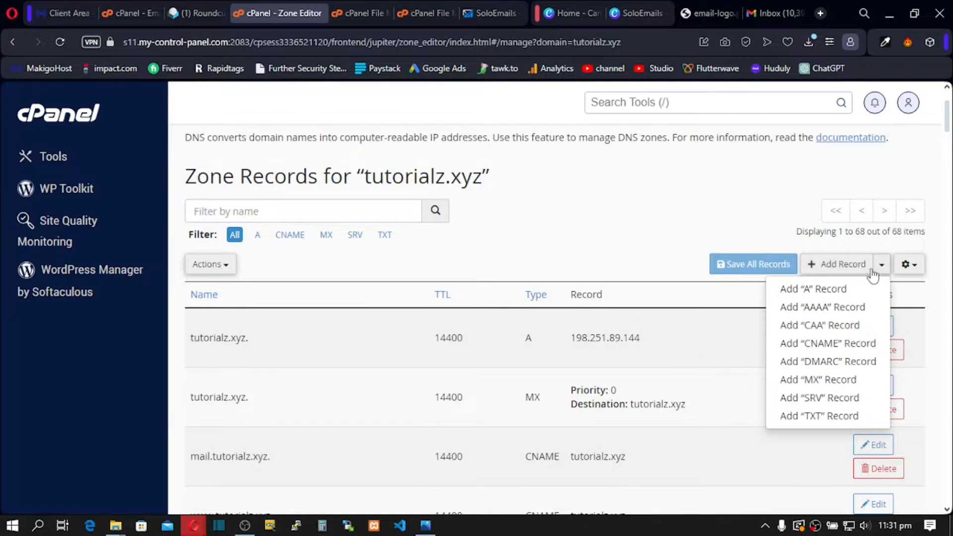
pyautogui.click(814, 417)
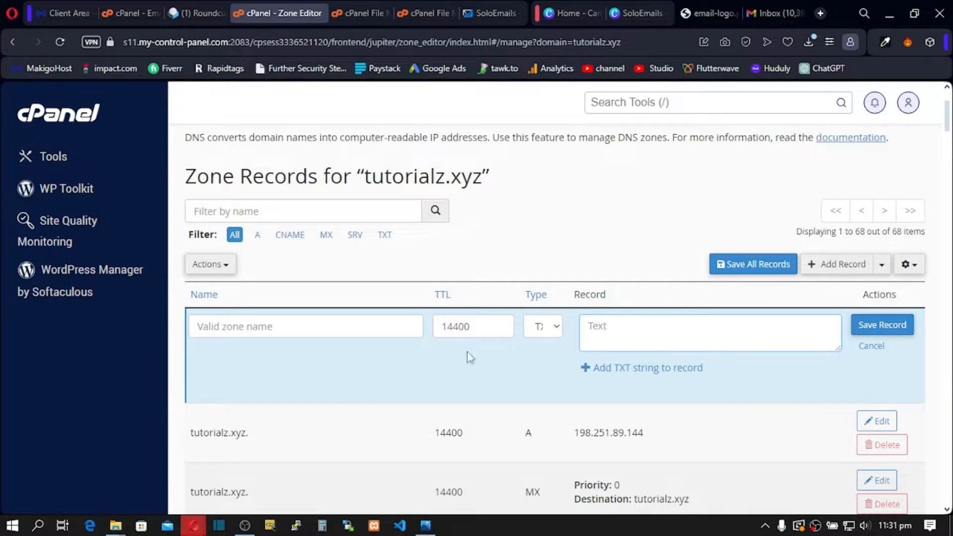
pyautogui.moveTo(194, 527)
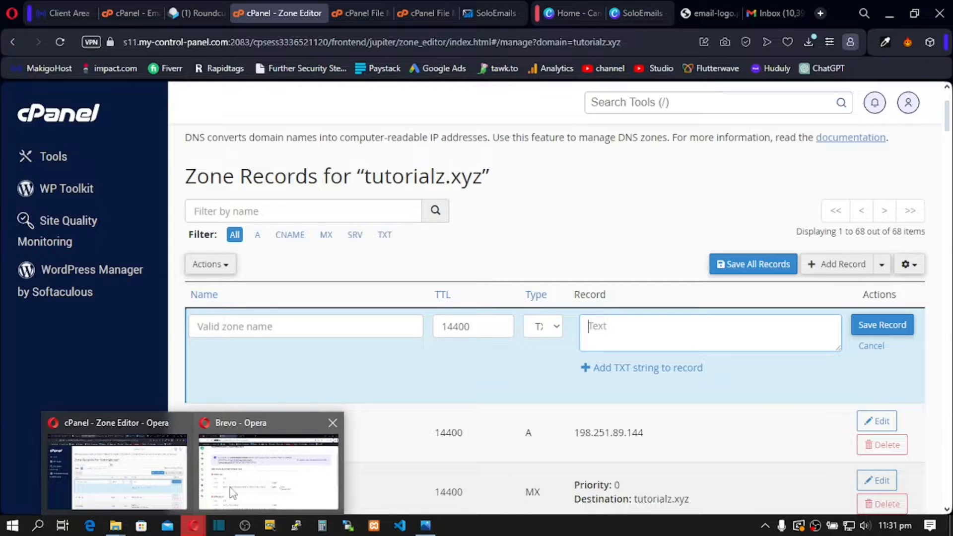
pyautogui.click(258, 484)
pyautogui.click(520, 367)
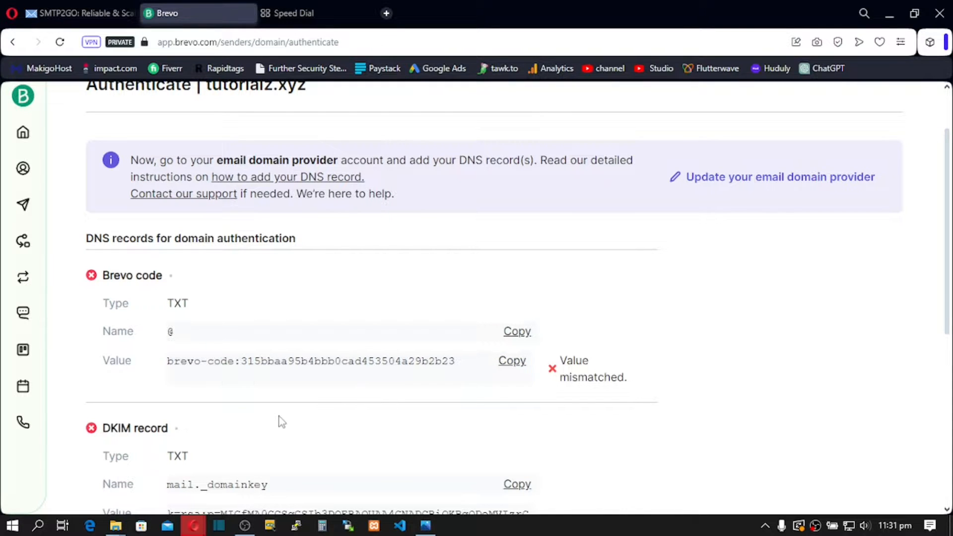
pyautogui.moveTo(193, 526)
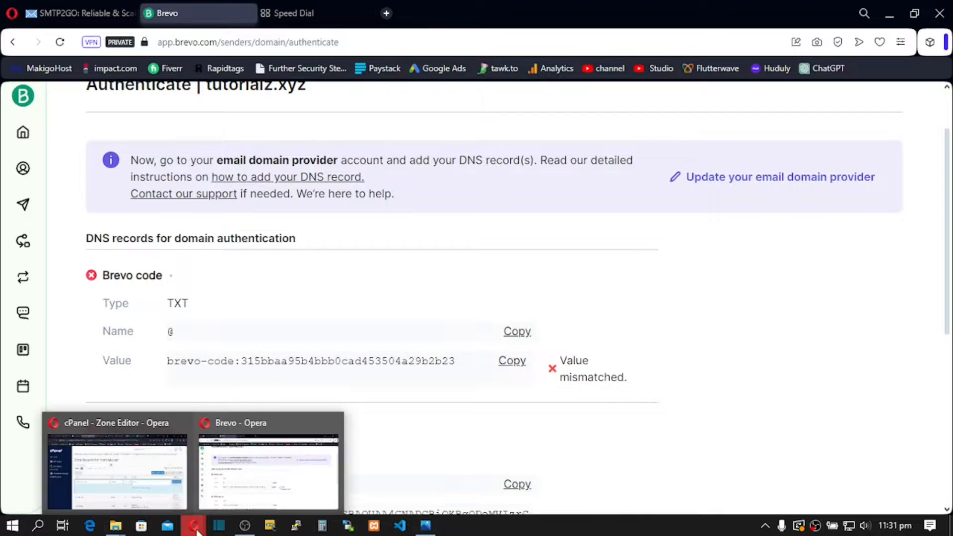
pyautogui.click(160, 479)
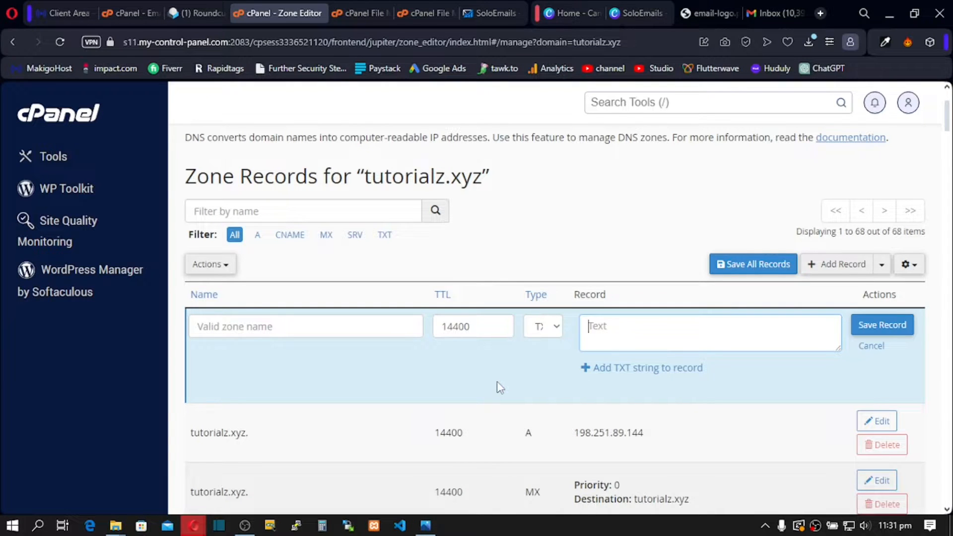
pyautogui.hotkey('ctrl', 'v')
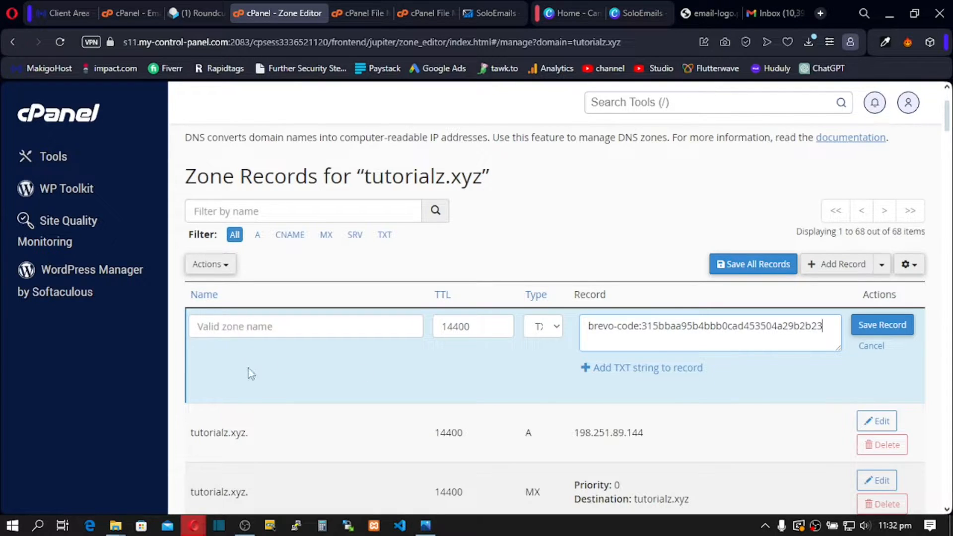
# Name the TXT record tutorialz.xyz and save it, bringing the zone to 69 records
pyautogui.moveTo(247, 432); pyautogui.dragTo(189, 433)
pyautogui.click(223, 411)
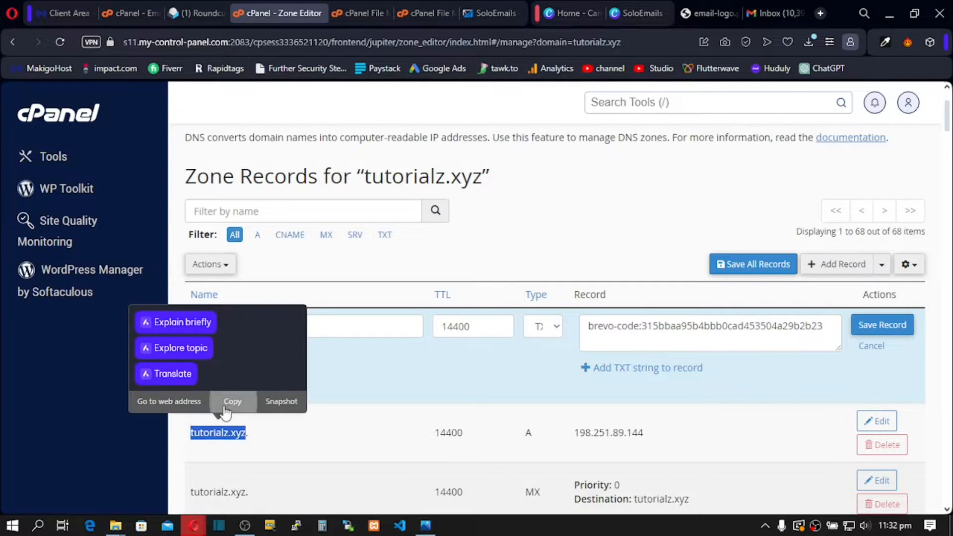
pyautogui.click(231, 327)
pyautogui.hotkey('ctrl', 'v')
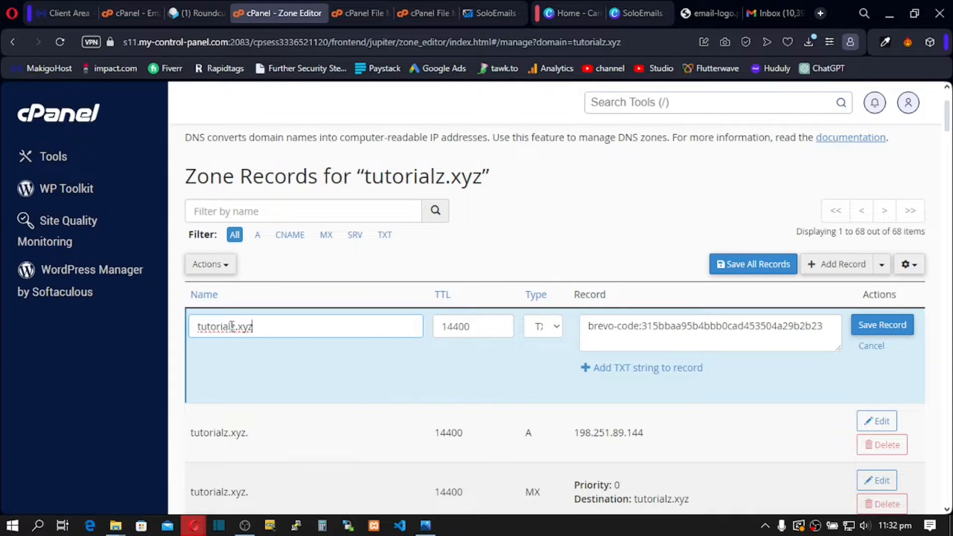
pyautogui.click(883, 325)
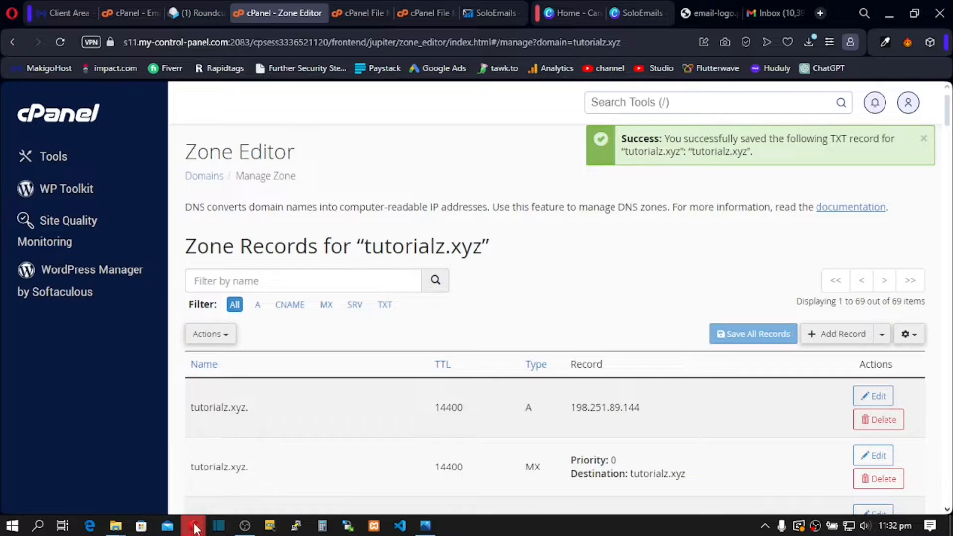
# Copy the DKIM name from Brevo and start a TXT record named mail._domainkey
pyautogui.moveTo(193, 525)
pyautogui.click(251, 477)
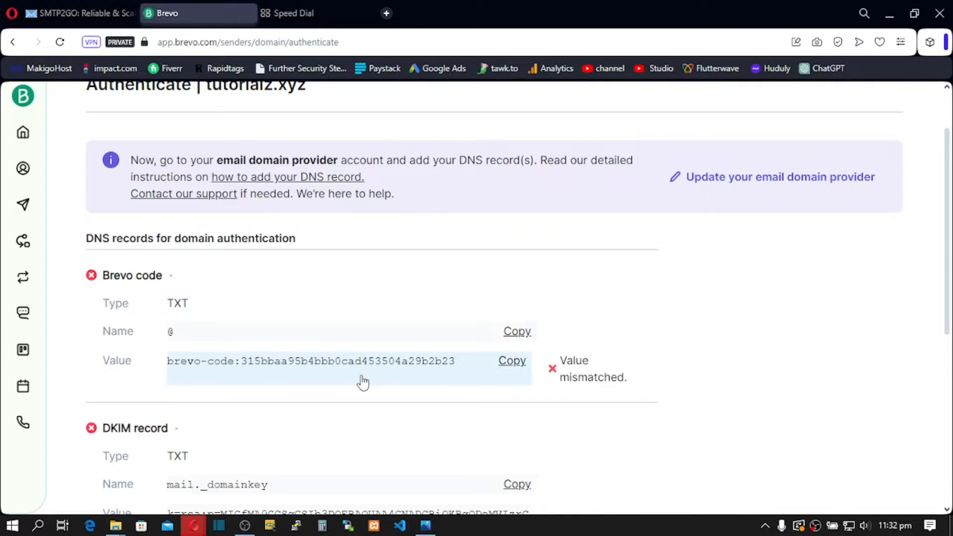
pyautogui.scroll(-3, 362, 383)
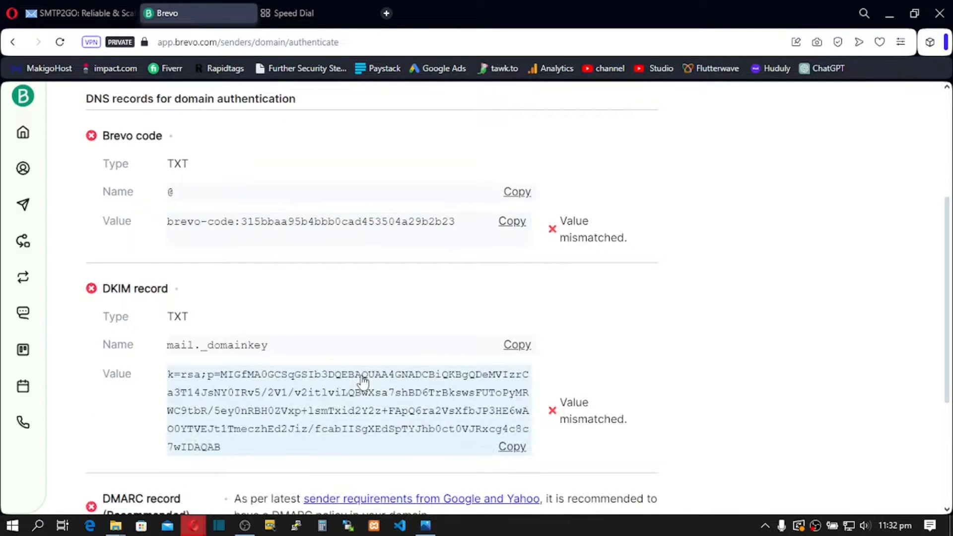
pyautogui.click(517, 347)
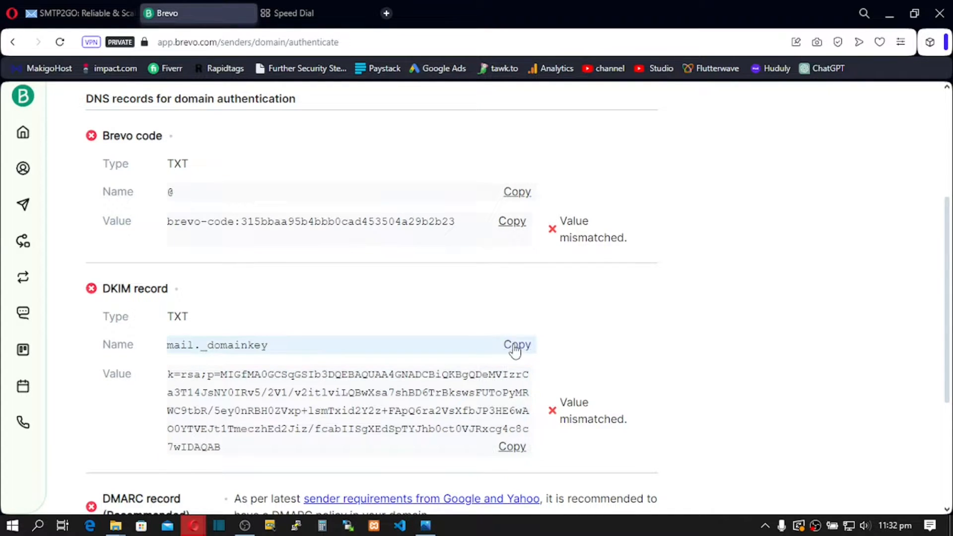
pyautogui.moveTo(195, 523)
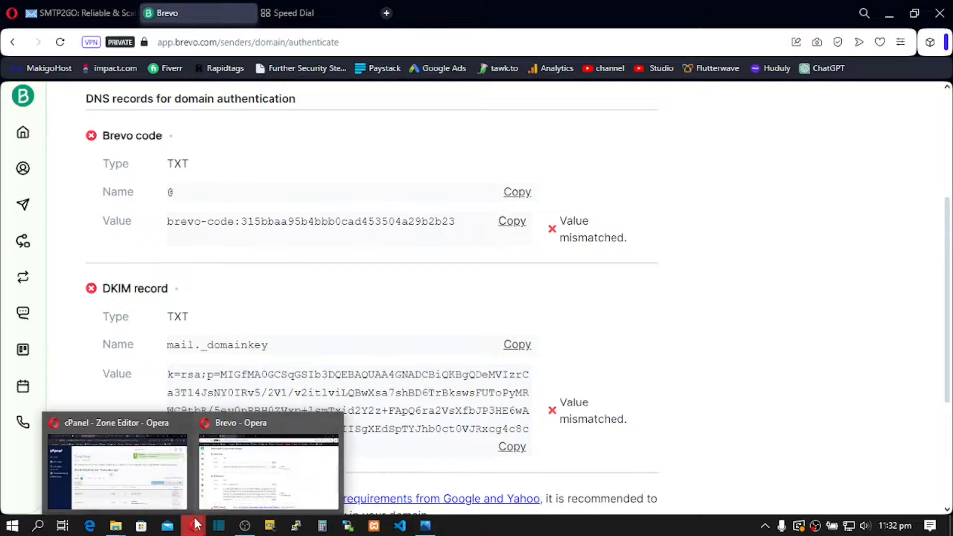
pyautogui.click(145, 423)
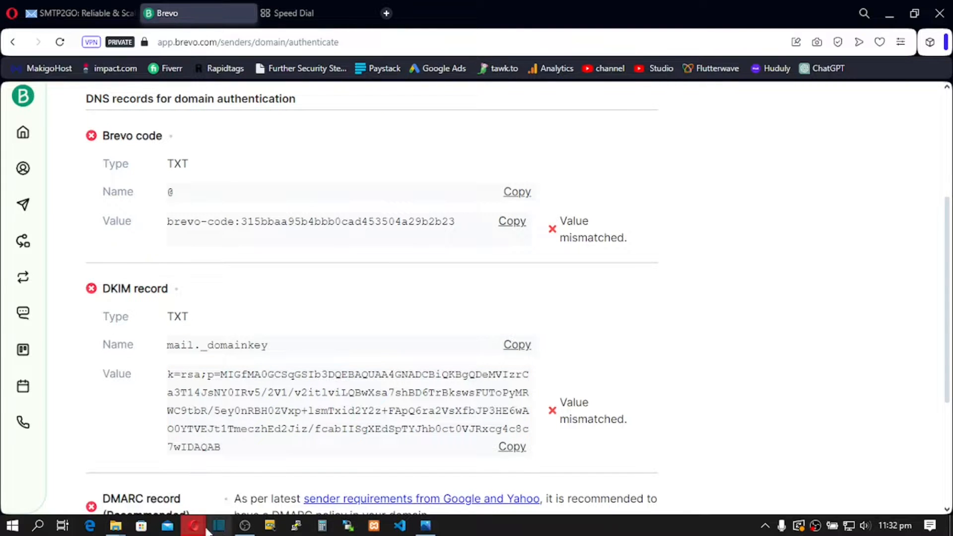
pyautogui.moveTo(196, 530)
pyautogui.click(131, 488)
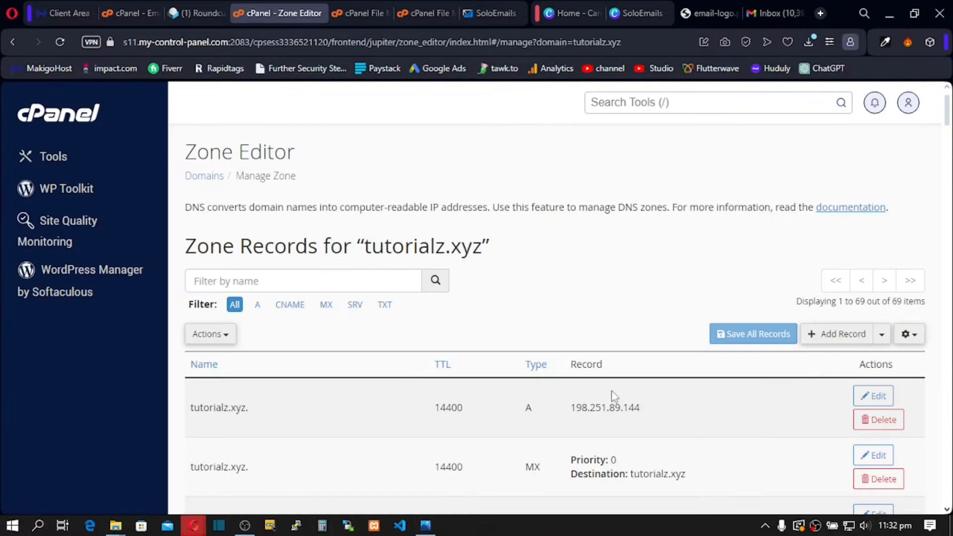
pyautogui.click(880, 335)
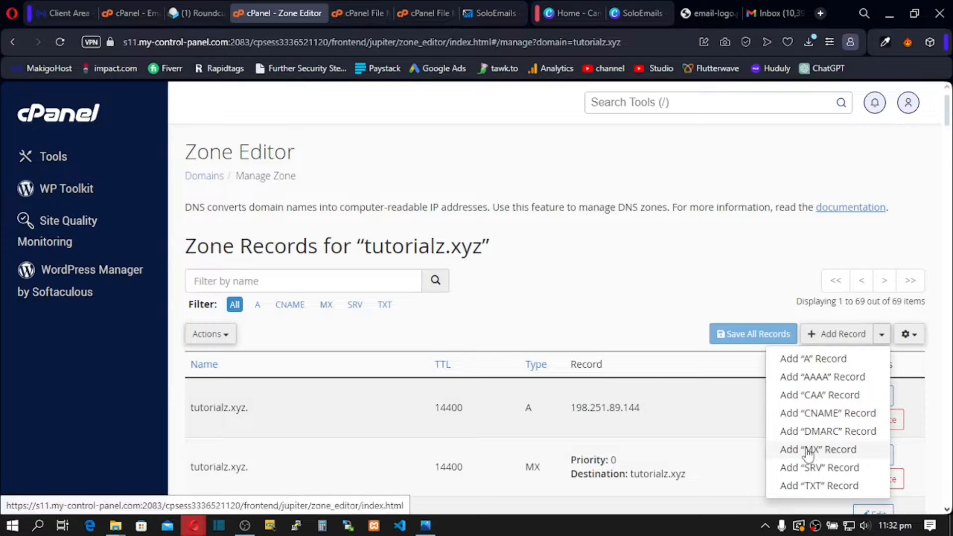
pyautogui.click(806, 486)
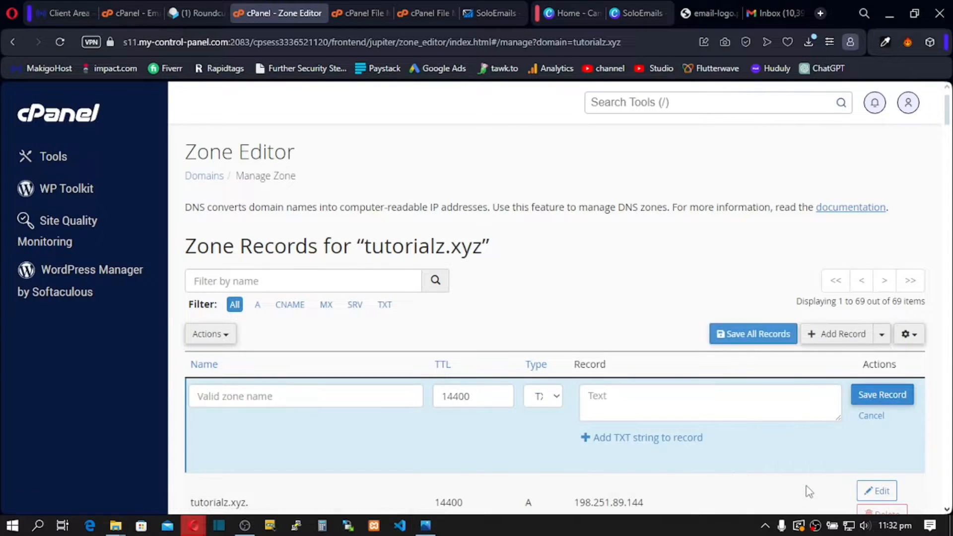
pyautogui.click(277, 398)
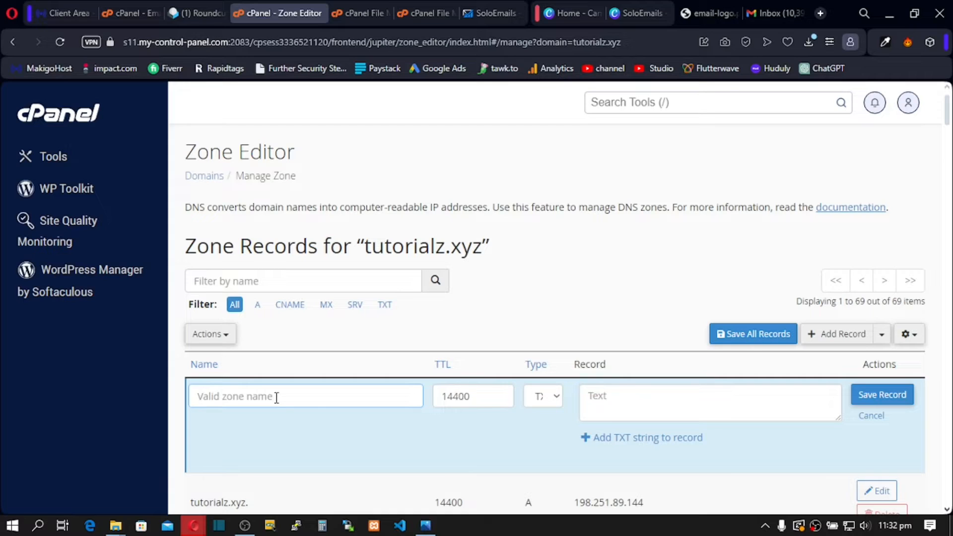
pyautogui.hotkey('ctrl', 'v')
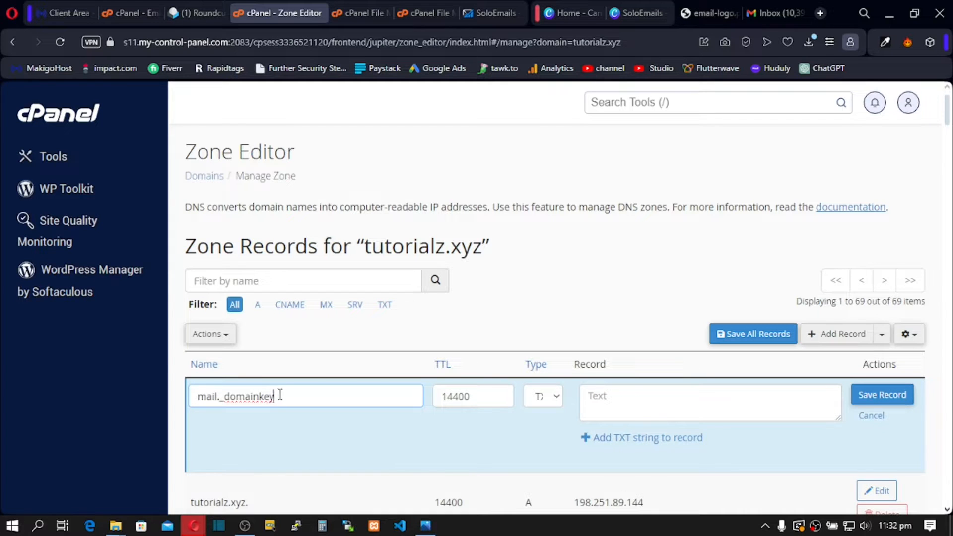
# Paste Brevo's DKIM key as the record text and save, making 70 records
pyautogui.moveTo(203, 525)
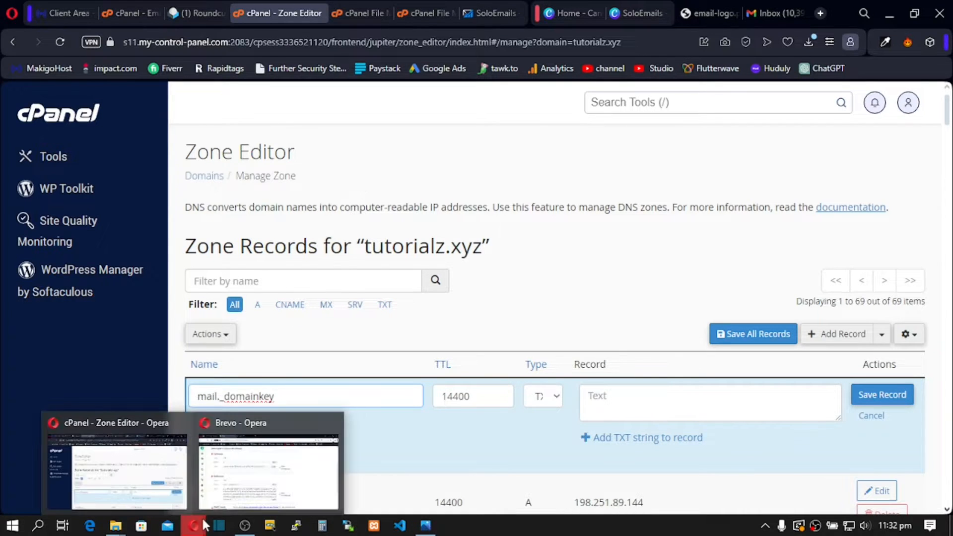
pyautogui.click(224, 483)
pyautogui.click(513, 448)
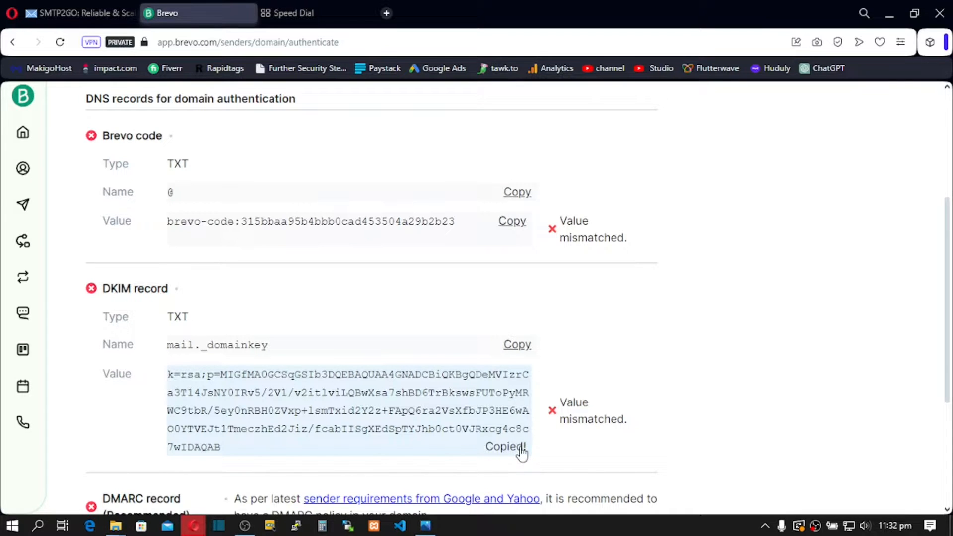
pyautogui.moveTo(192, 524)
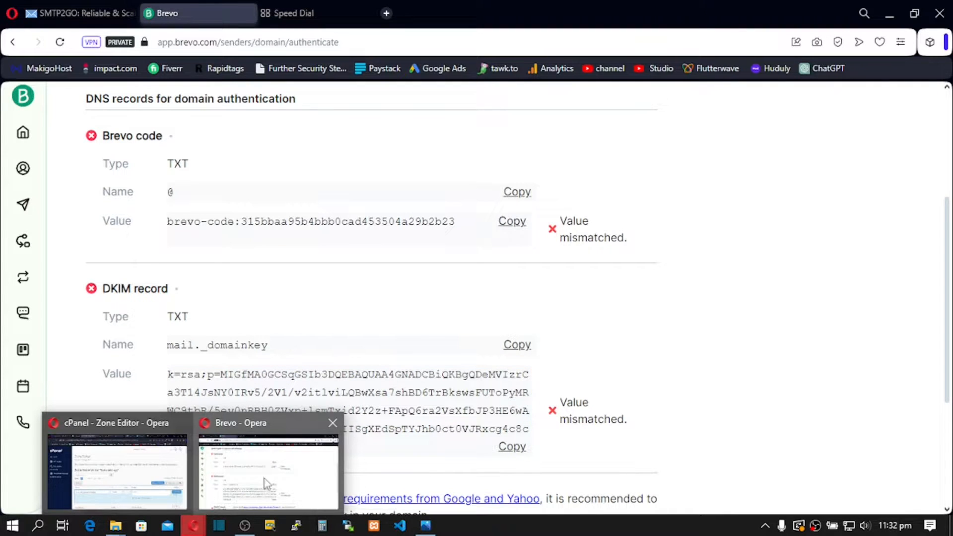
pyautogui.click(148, 476)
pyautogui.click(623, 400)
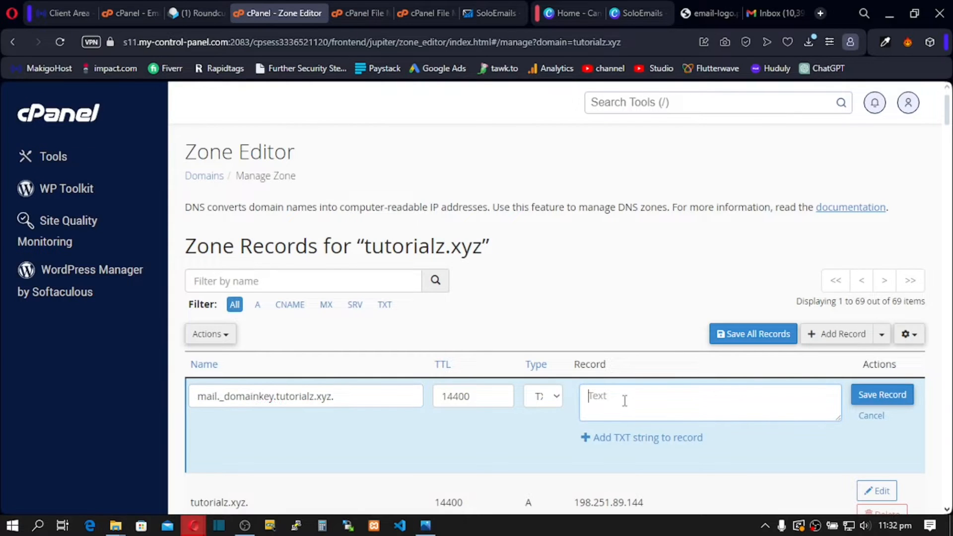
pyautogui.hotkey('ctrl', 'v')
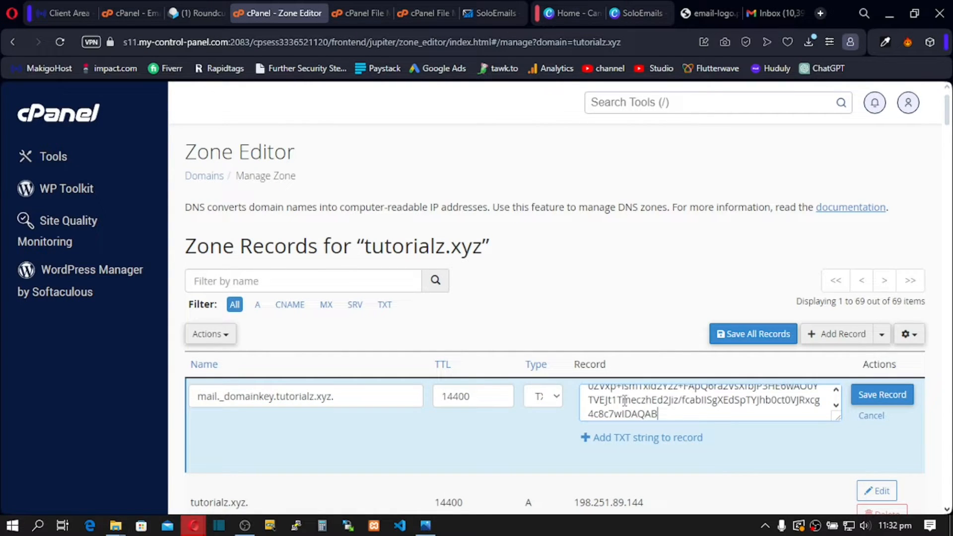
pyautogui.click(881, 395)
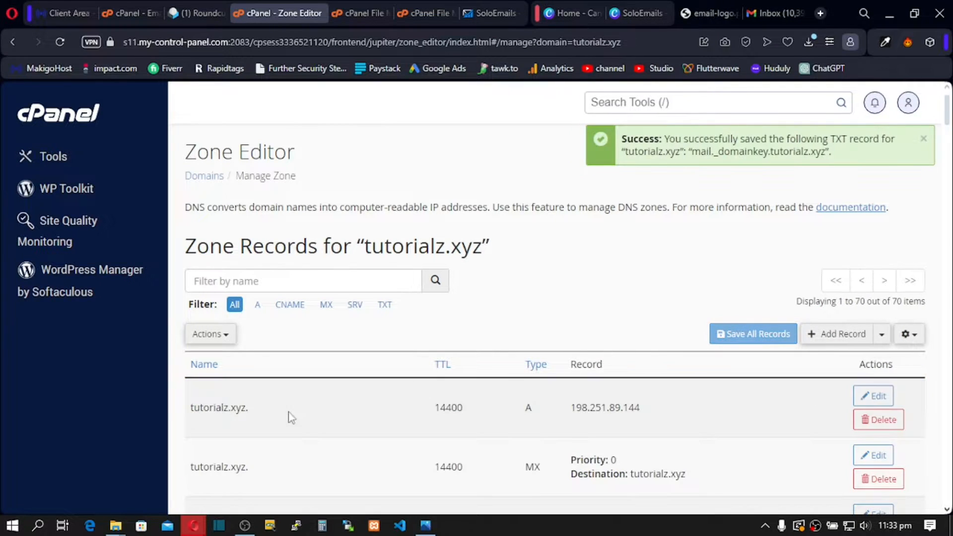
# Copy the DMARC name from Brevo and start a TXT record named _dmarc
pyautogui.moveTo(195, 524)
pyautogui.click(256, 479)
pyautogui.scroll(-2, 358, 404)
pyautogui.scroll(-4, 357, 405)
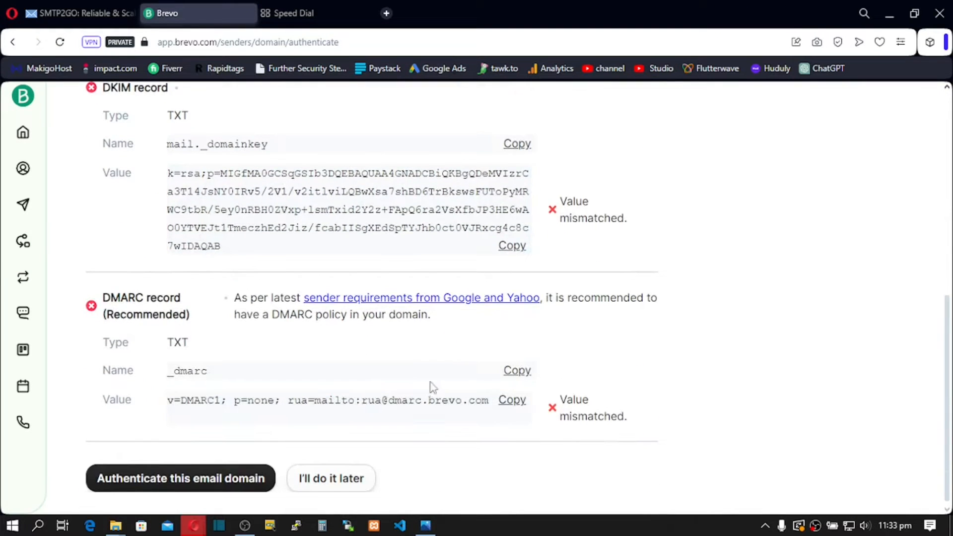
pyautogui.click(511, 378)
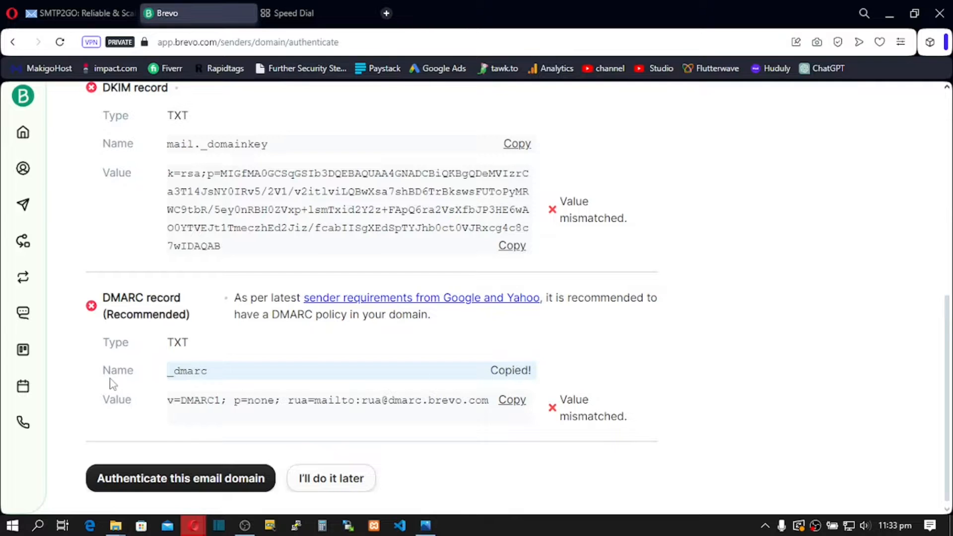
pyautogui.moveTo(193, 525)
pyautogui.click(147, 484)
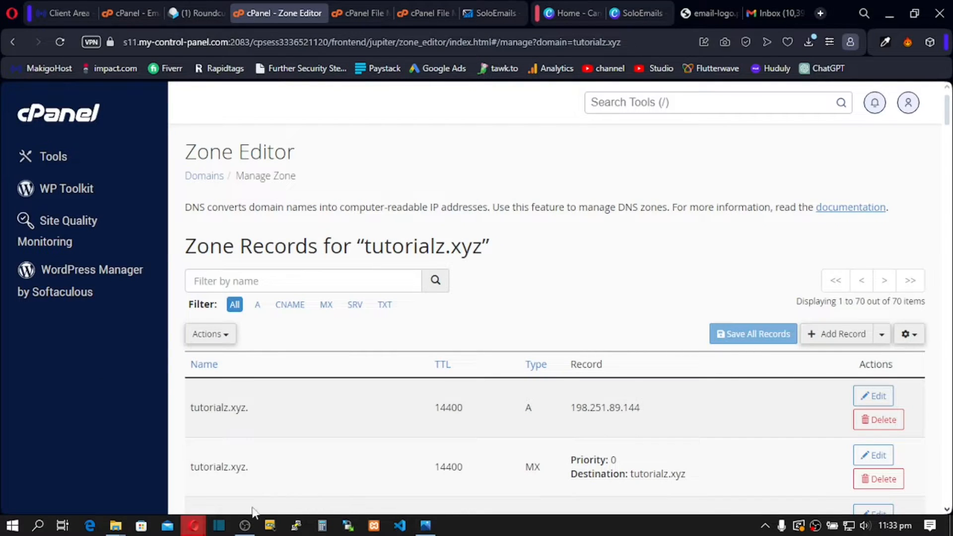
pyautogui.moveTo(191, 520)
pyautogui.click(266, 479)
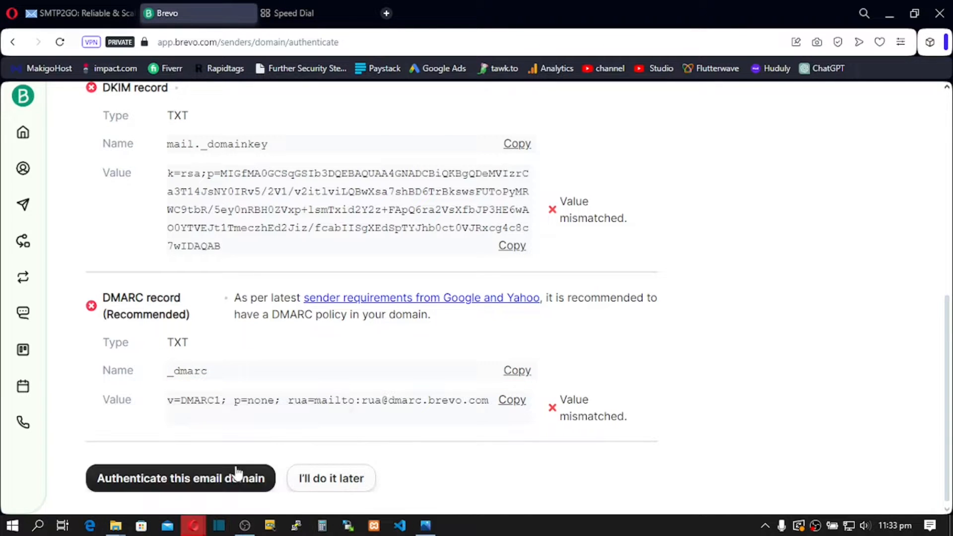
pyautogui.moveTo(194, 525)
pyautogui.click(135, 479)
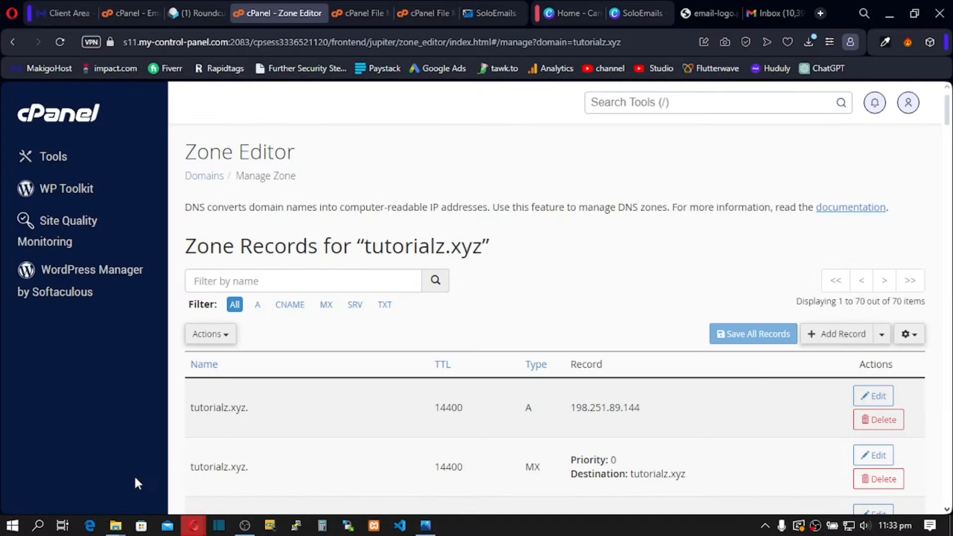
pyautogui.click(882, 334)
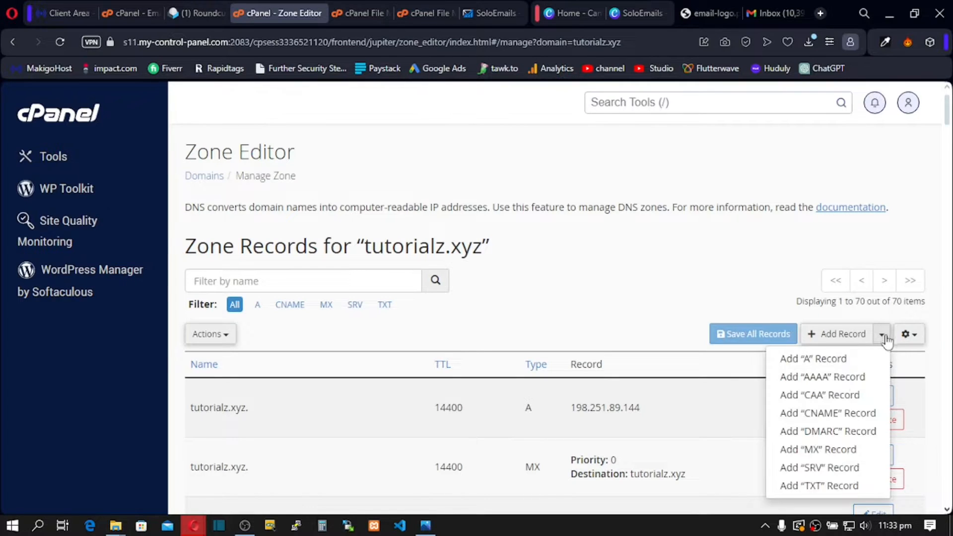
pyautogui.click(819, 486)
pyautogui.click(314, 390)
pyautogui.hotkey('ctrl', 'v')
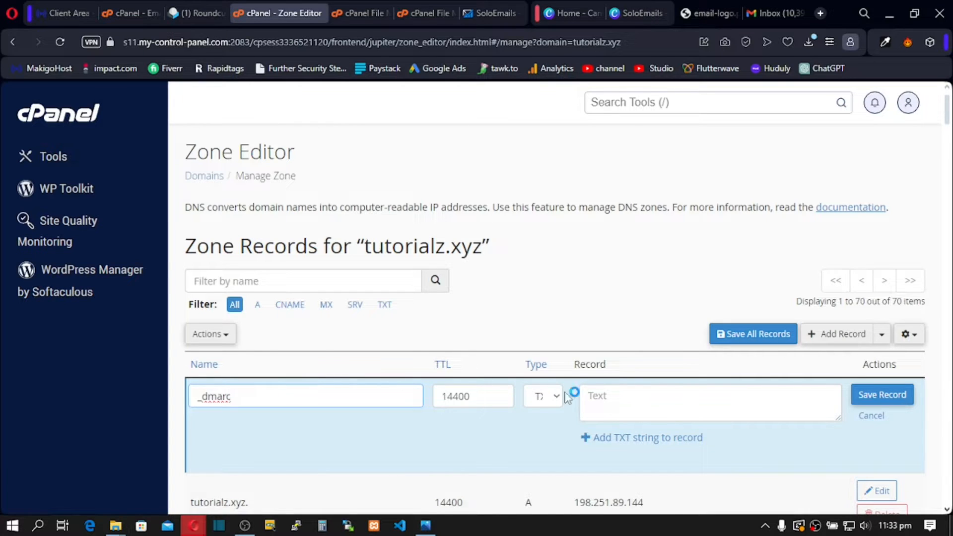
# Paste Brevo's DMARC policy value as the record text and save, making 71 records
pyautogui.moveTo(191, 525)
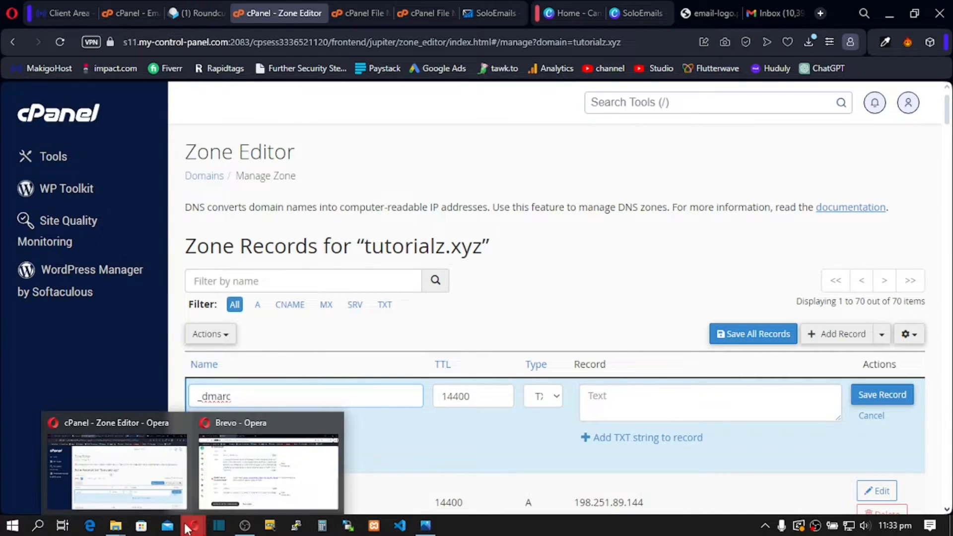
pyautogui.click(256, 479)
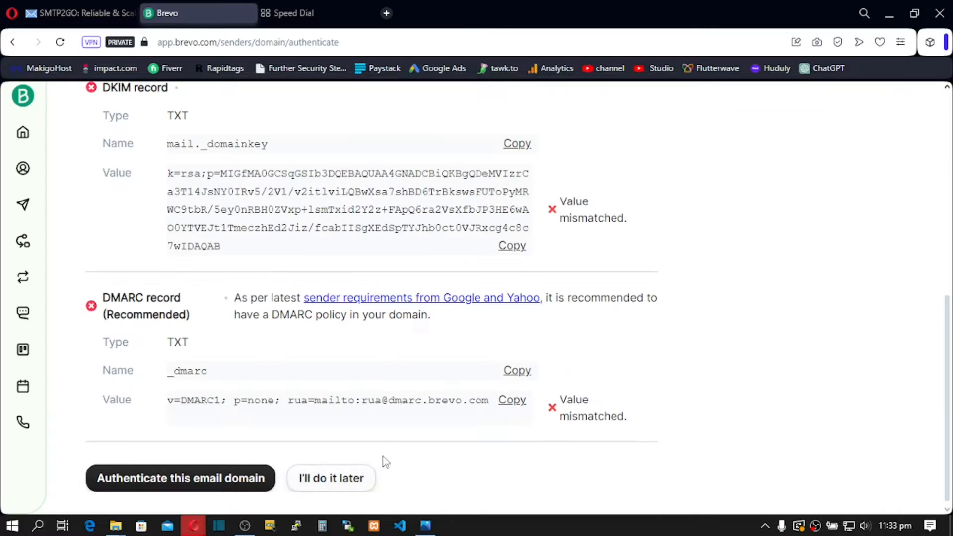
pyautogui.click(512, 400)
pyautogui.moveTo(194, 525)
pyautogui.moveTo(138, 481)
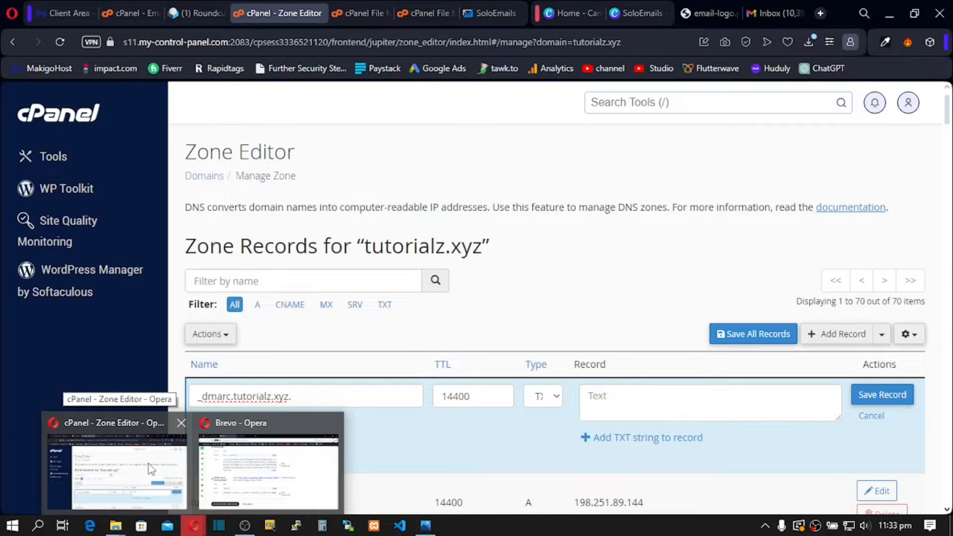
pyautogui.click(148, 463)
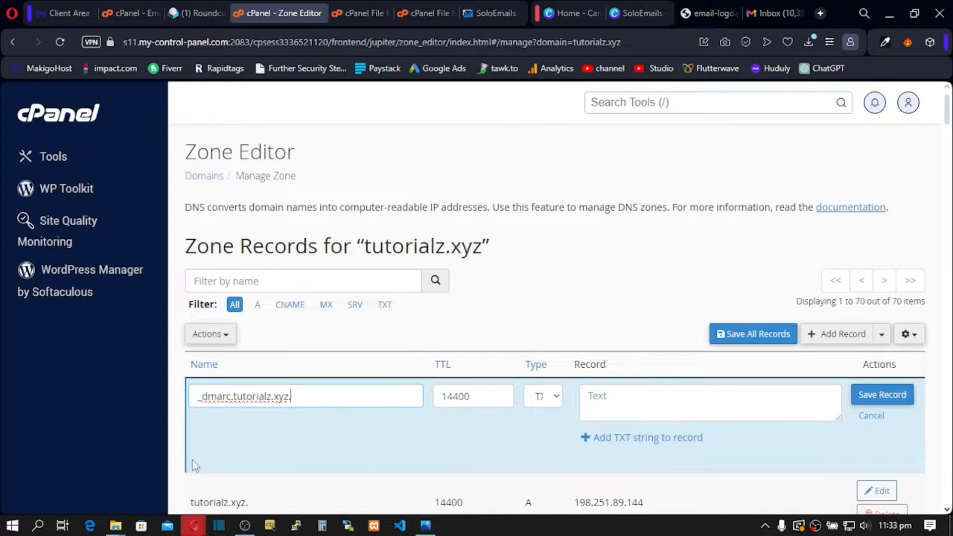
pyautogui.click(634, 400)
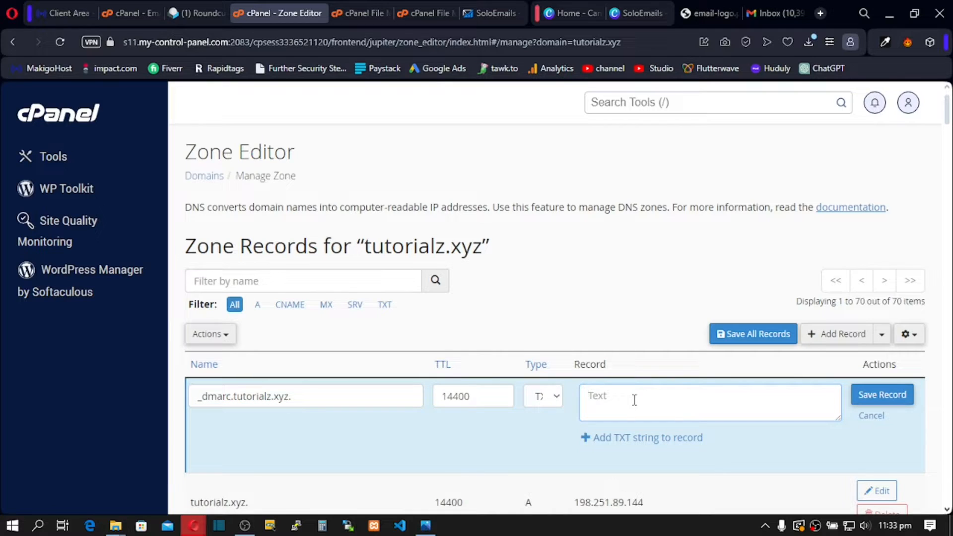
pyautogui.hotkey('ctrl', 'v')
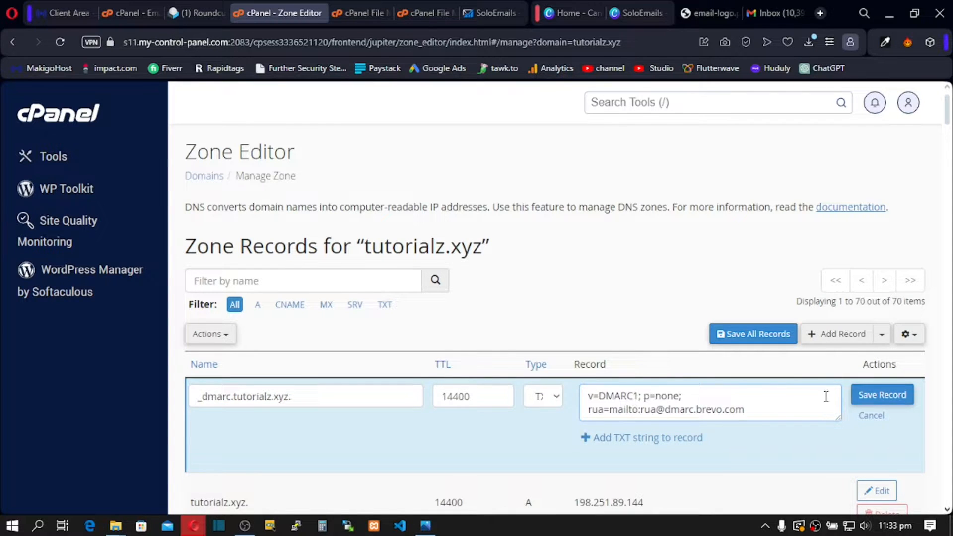
pyautogui.click(875, 400)
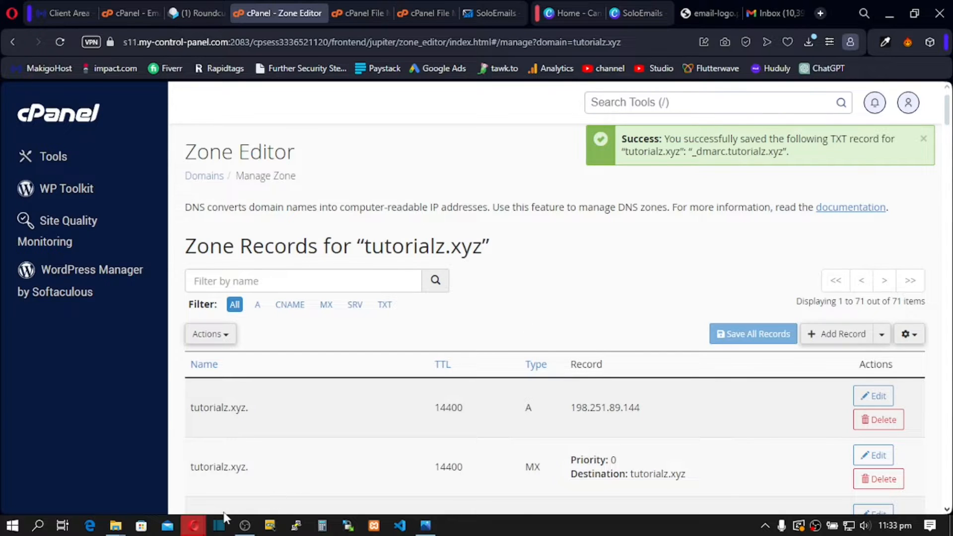
pyautogui.moveTo(224, 518)
pyautogui.click(287, 469)
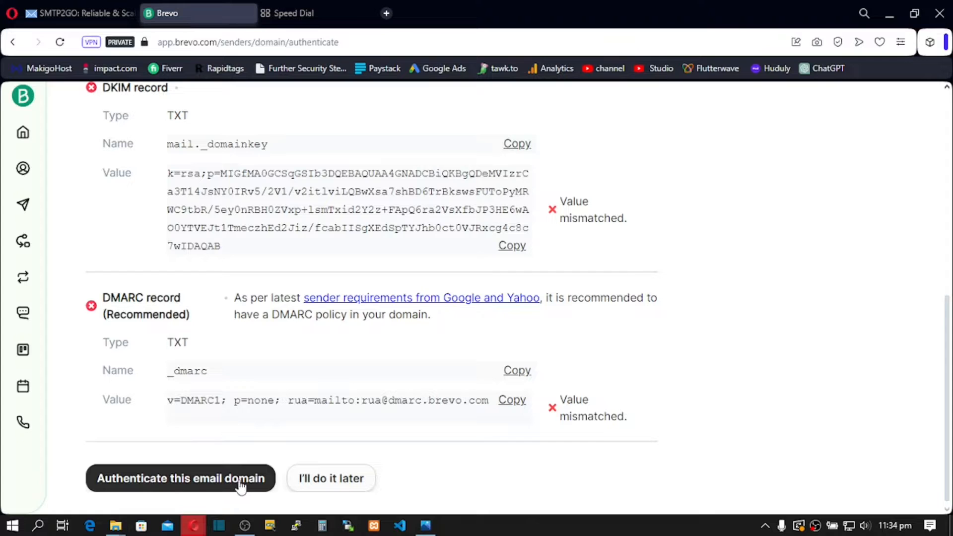
# Authenticate tutorialz.xyz in Brevo and confirm its sender shows DKIM tutorialz.xyz and DMARC configured
pyautogui.click(197, 479)
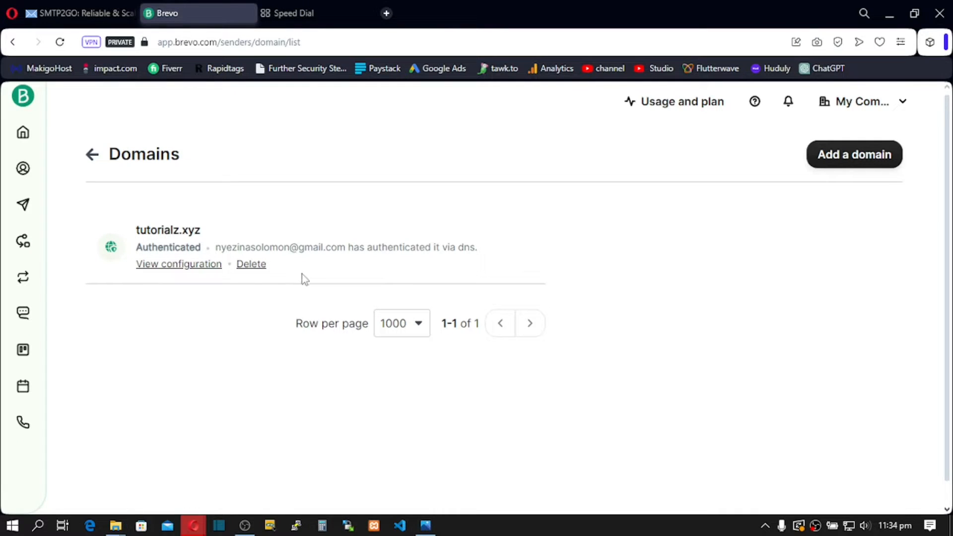
pyautogui.click(903, 102)
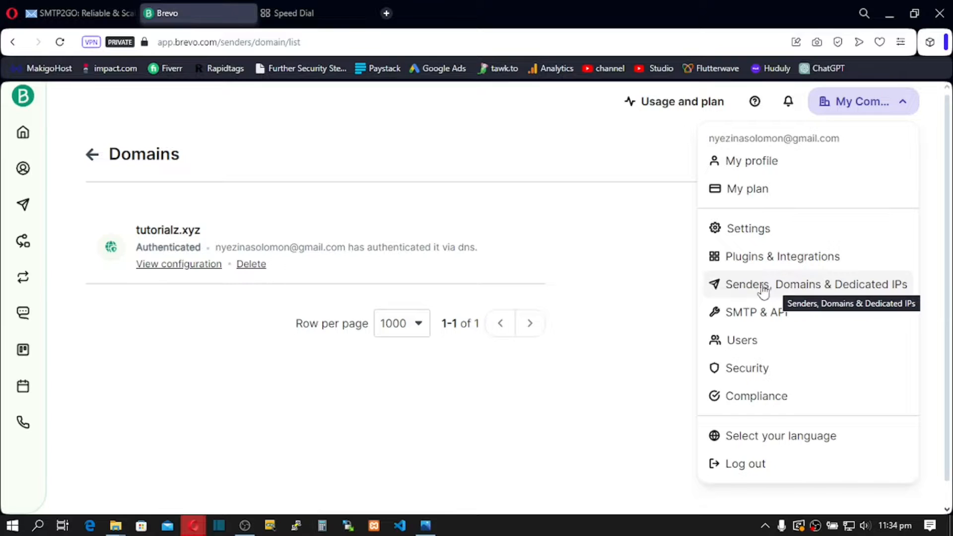
pyautogui.click(744, 293)
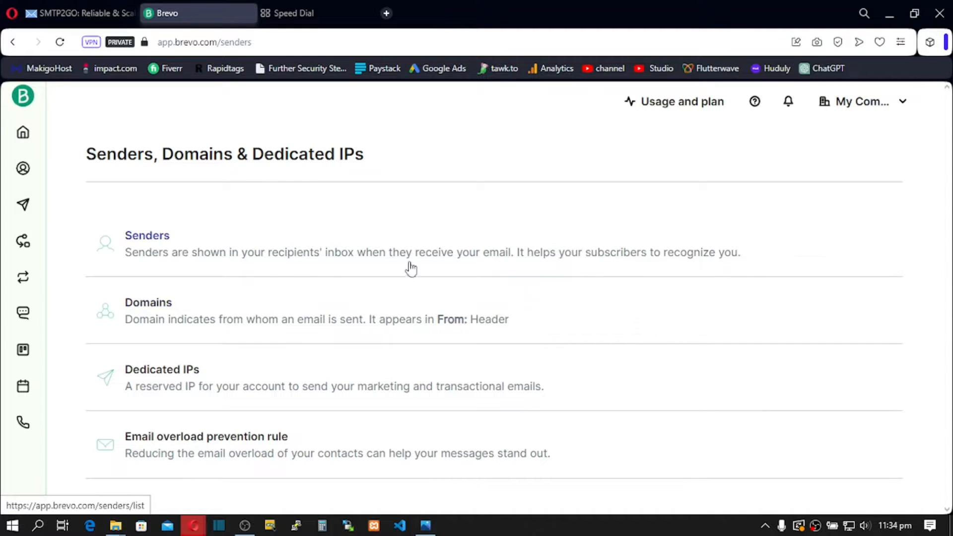
pyautogui.click(145, 242)
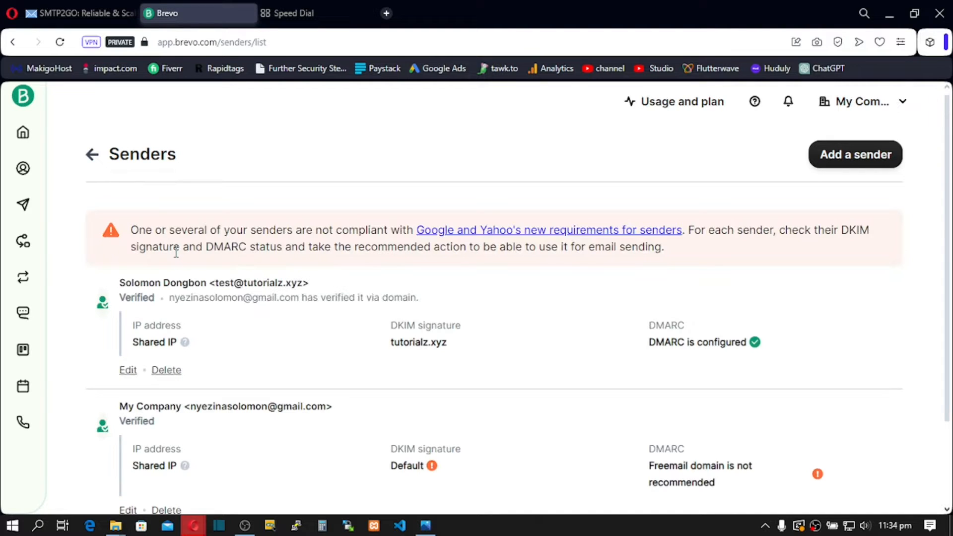
pyautogui.moveTo(665, 344); pyautogui.dragTo(747, 343)
pyautogui.moveTo(392, 356); pyautogui.dragTo(409, 342)
pyautogui.scroll(-1, 415, 385)
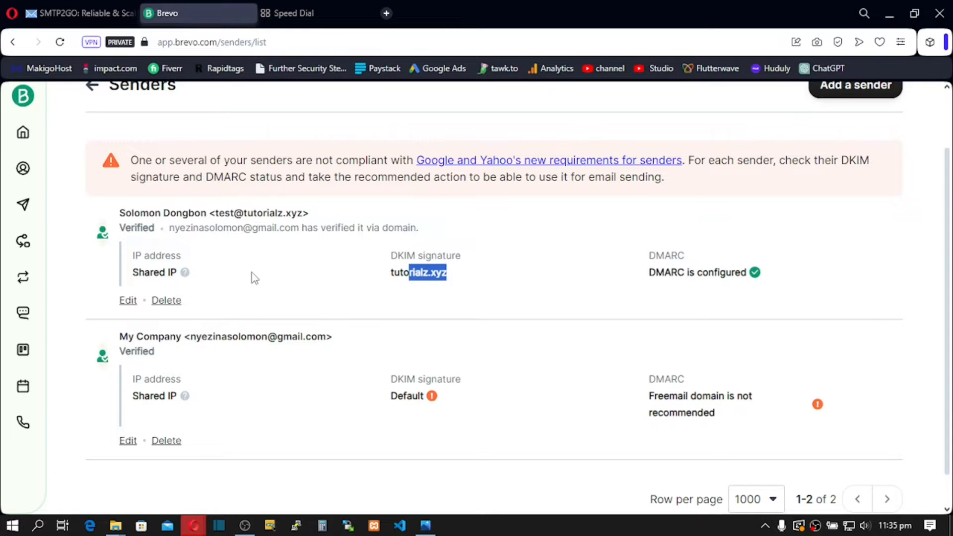
# Open Brevo's SMTP & API page showing server smtp-relay.brevo.com, port 587 and login
pyautogui.scroll(2, 744, 248)
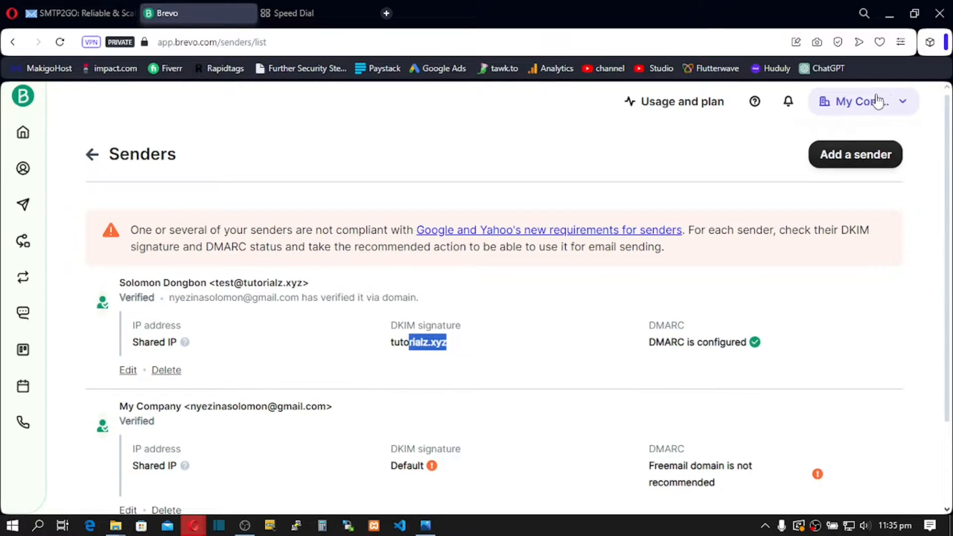
pyautogui.click(891, 102)
pyautogui.click(744, 313)
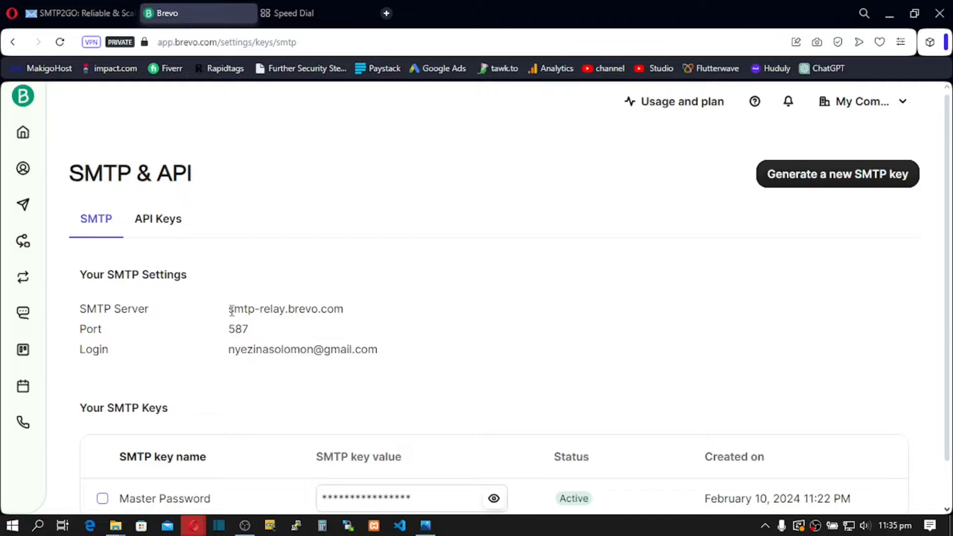
# Copy smtp-relay.brevo.com from Brevo into the SMTP host field of BuzzLab's Add SMTP form
pyautogui.moveTo(231, 310); pyautogui.dragTo(347, 303)
pyautogui.click(293, 281)
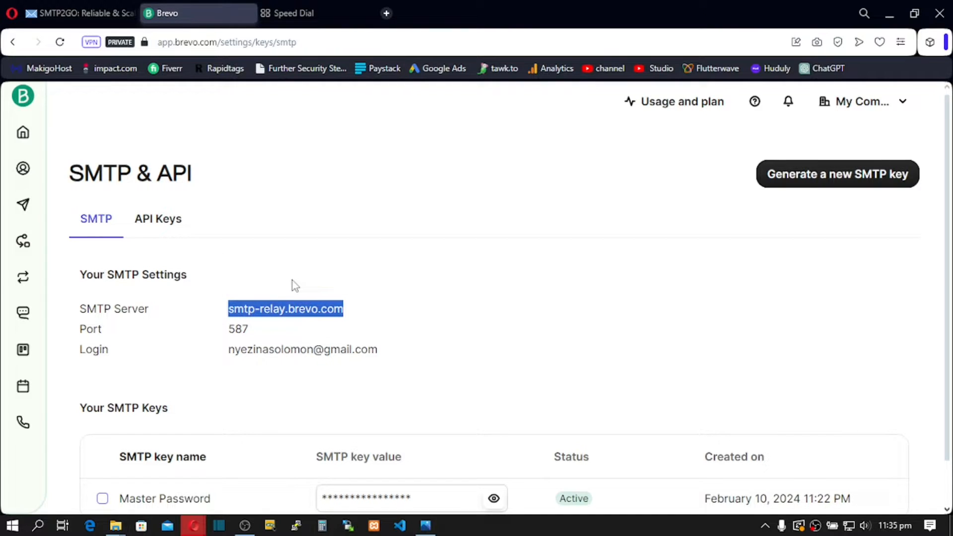
pyautogui.moveTo(194, 530)
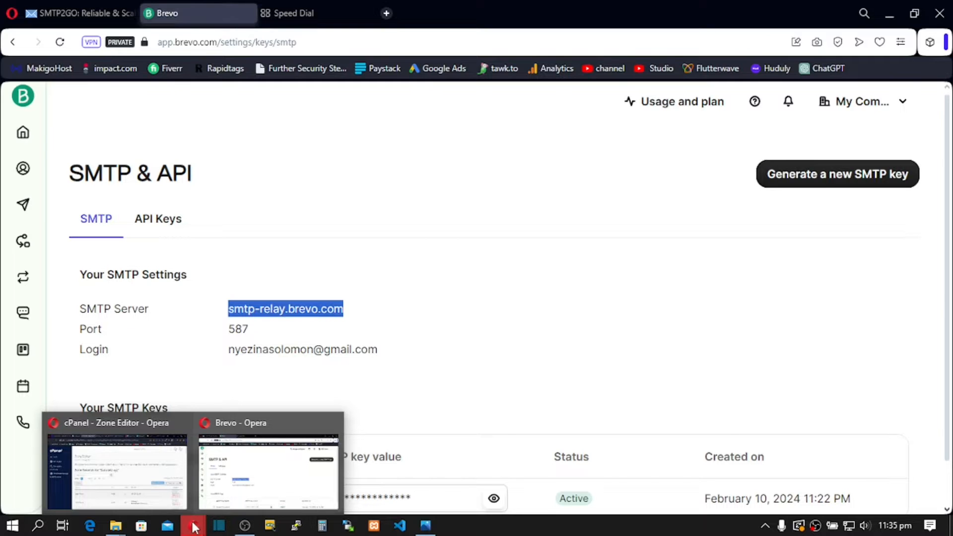
pyautogui.click(142, 477)
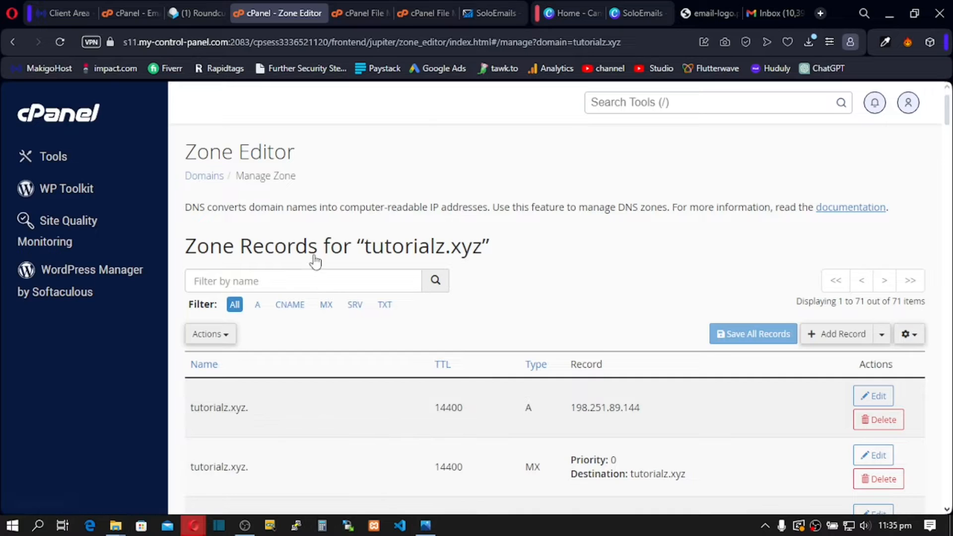
pyautogui.click(487, 13)
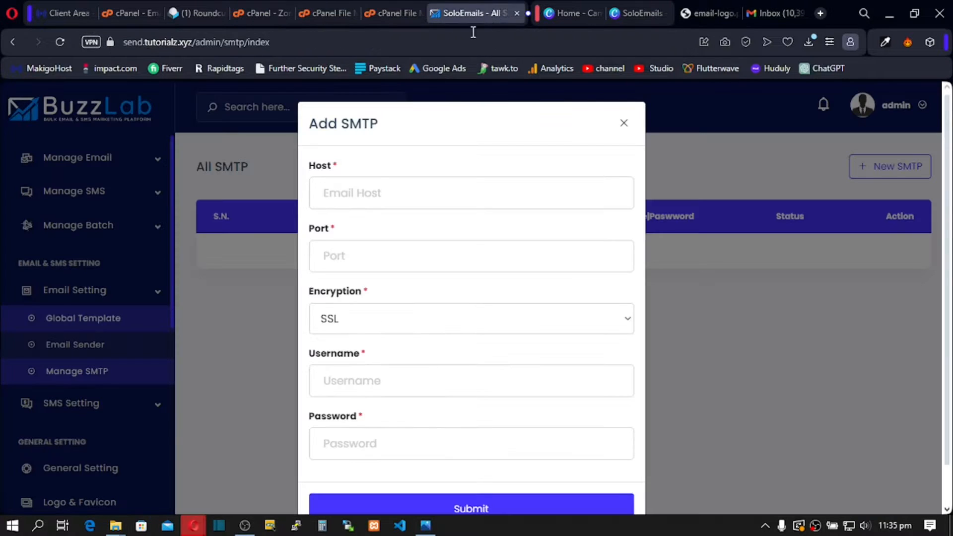
pyautogui.click(352, 193)
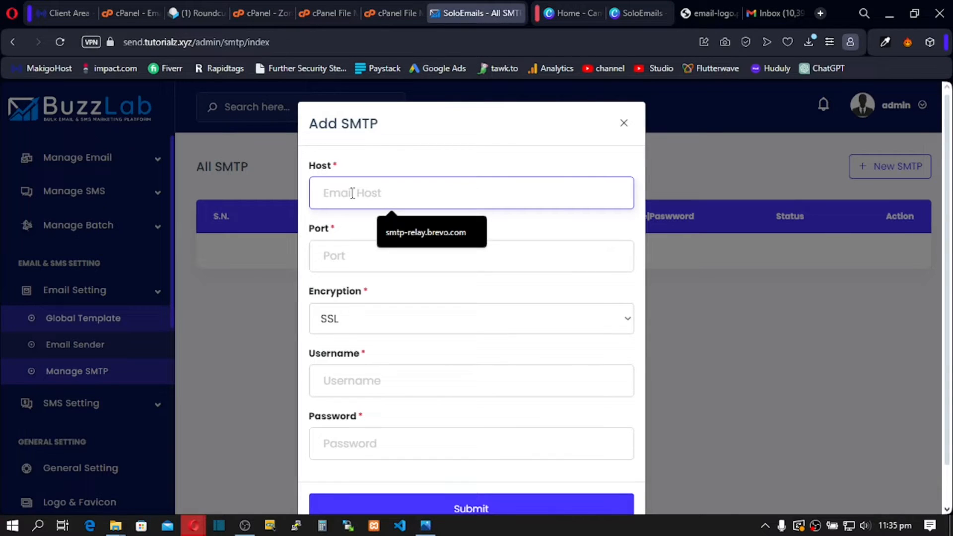
pyautogui.press('Down')
pyautogui.press('Return')
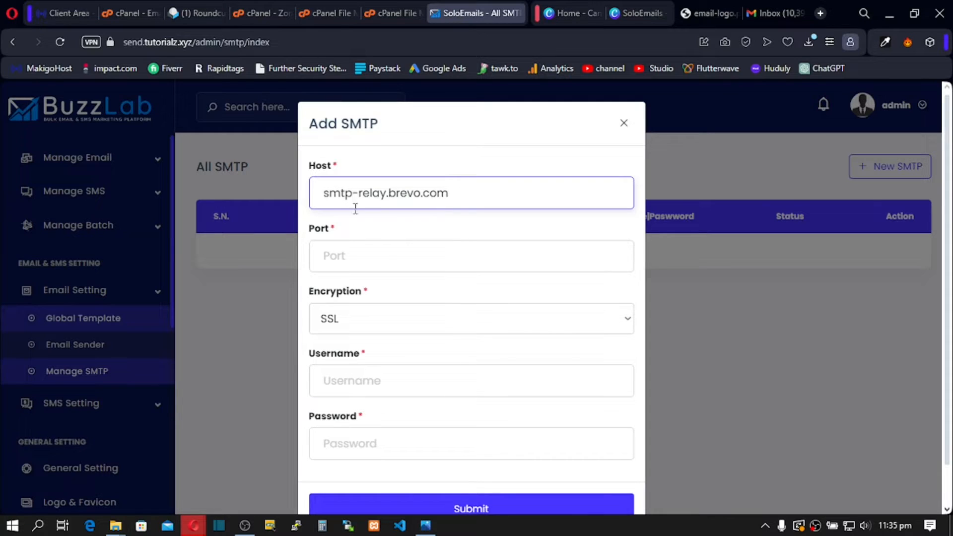
# Set the form's port to 587 and its encryption to TLS
pyautogui.moveTo(193, 526)
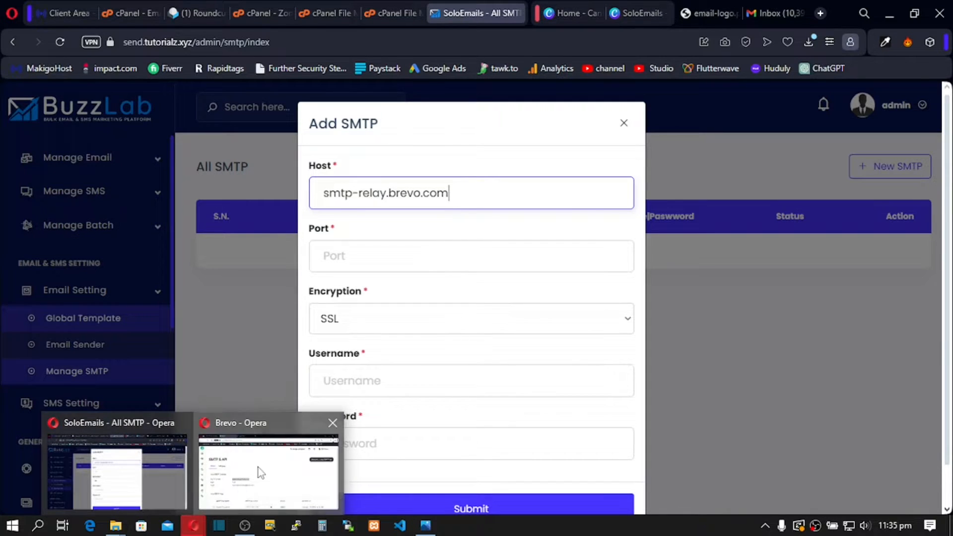
pyautogui.click(257, 420)
pyautogui.moveTo(248, 332); pyautogui.dragTo(228, 329)
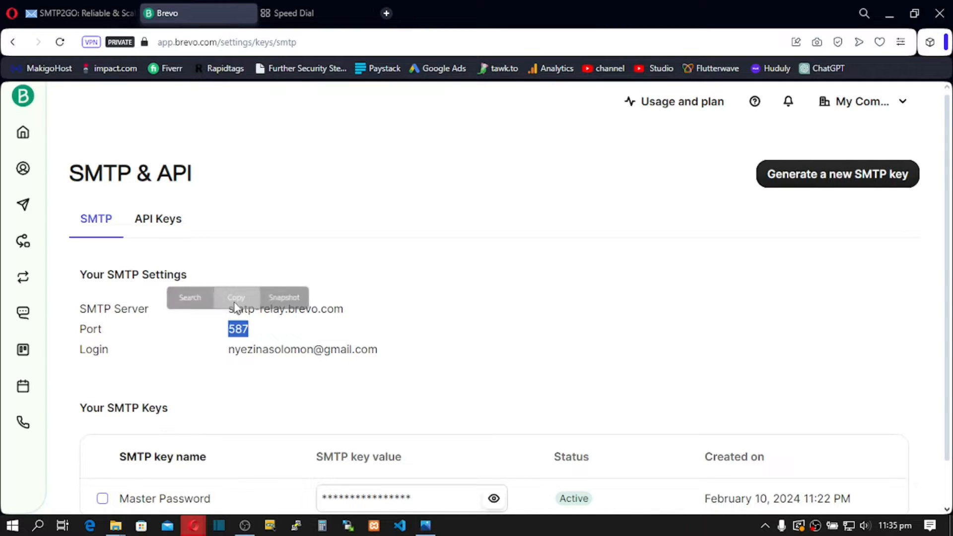
pyautogui.moveTo(191, 526)
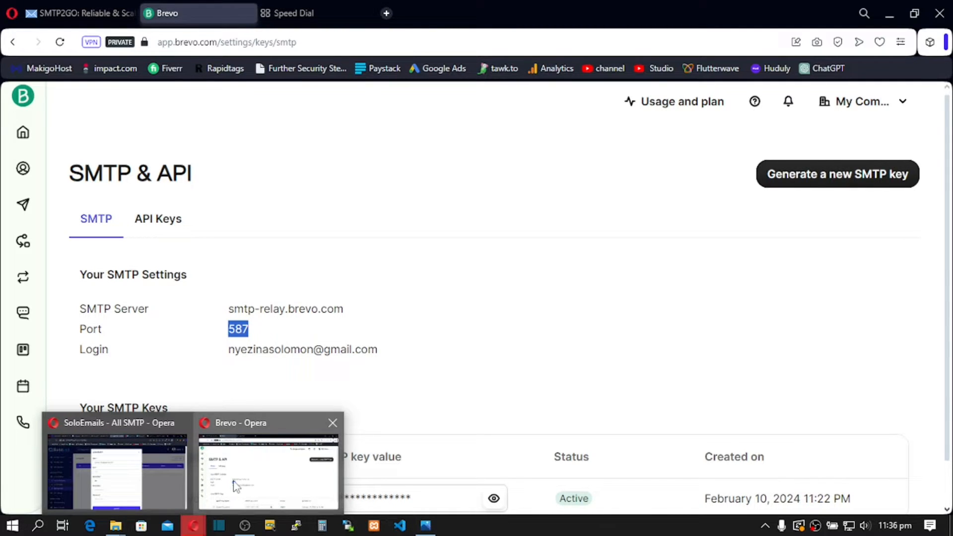
pyautogui.click(153, 476)
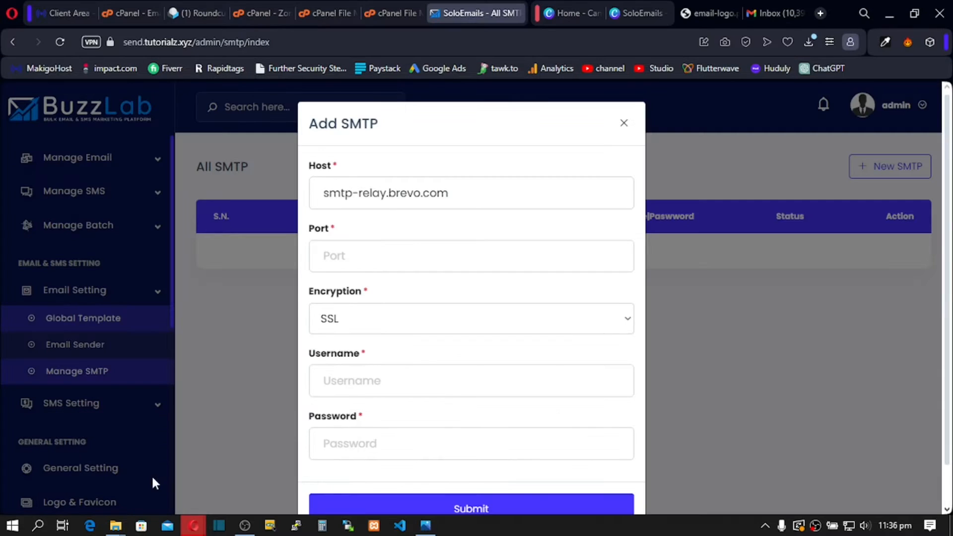
pyautogui.click(335, 257)
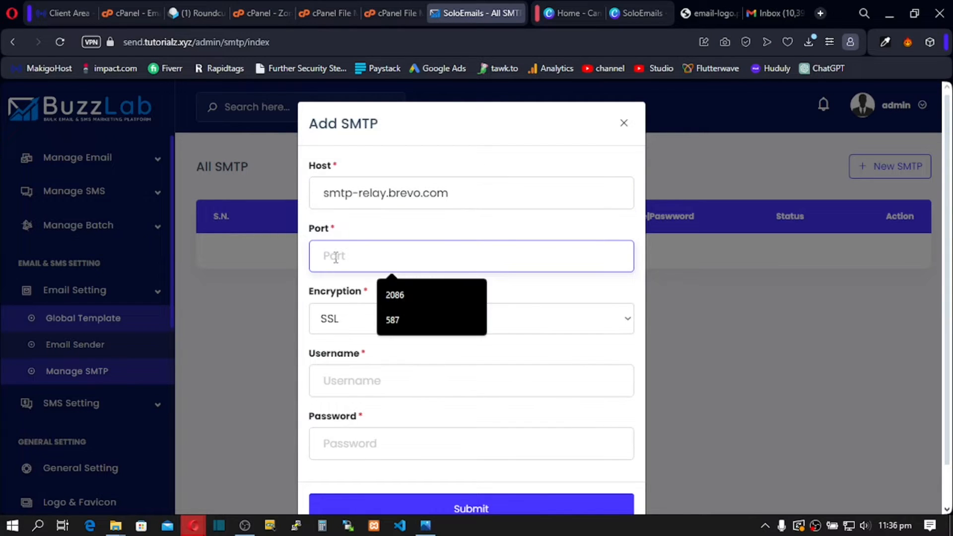
pyautogui.click(392, 320)
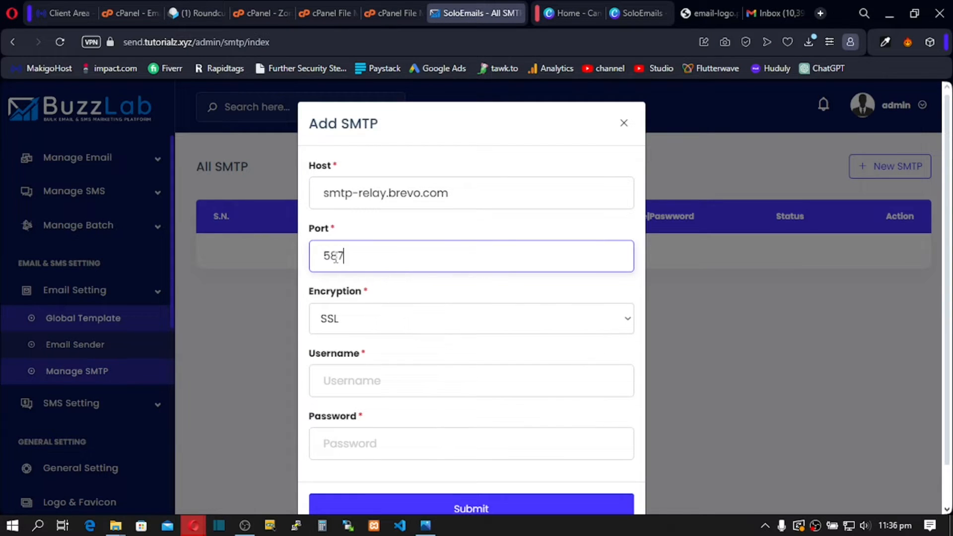
pyautogui.click(349, 330)
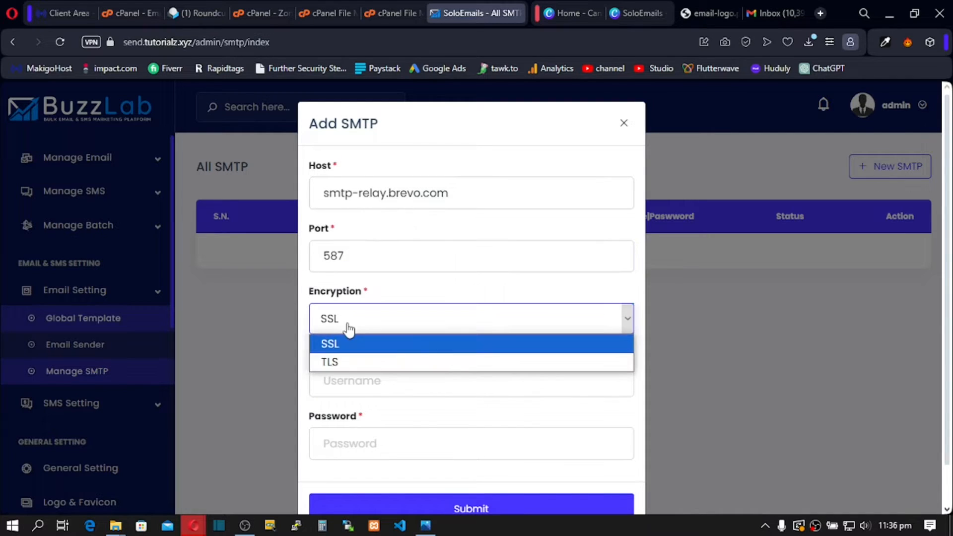
pyautogui.click(348, 367)
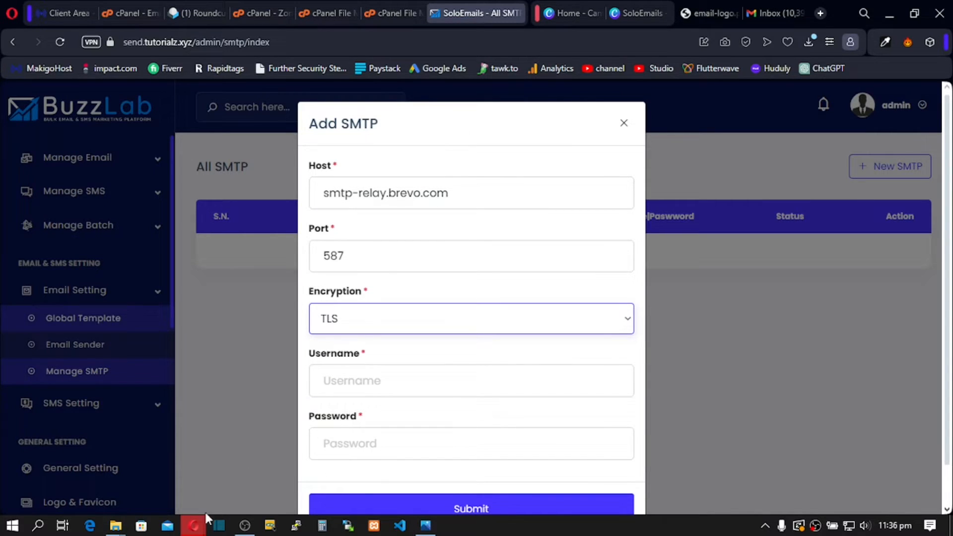
# Copy the Brevo SMTP login address and fill it in as the username
pyautogui.moveTo(204, 524)
pyautogui.click(266, 465)
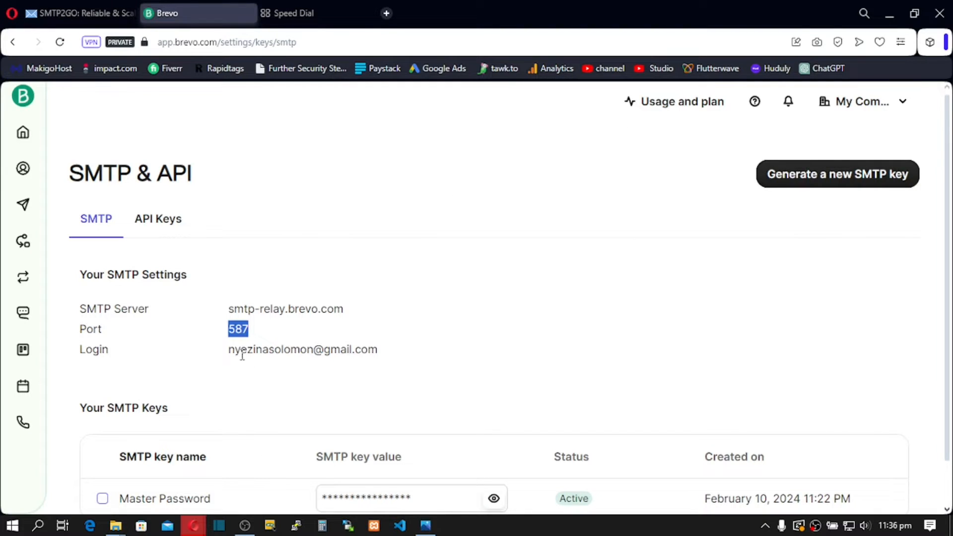
pyautogui.moveTo(229, 349); pyautogui.dragTo(382, 355)
pyautogui.click(289, 323)
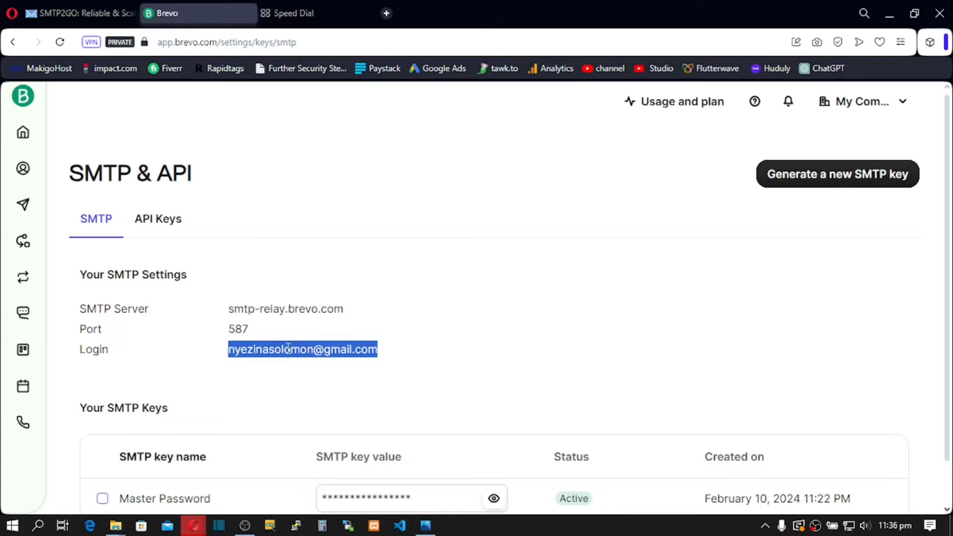
pyautogui.moveTo(201, 524)
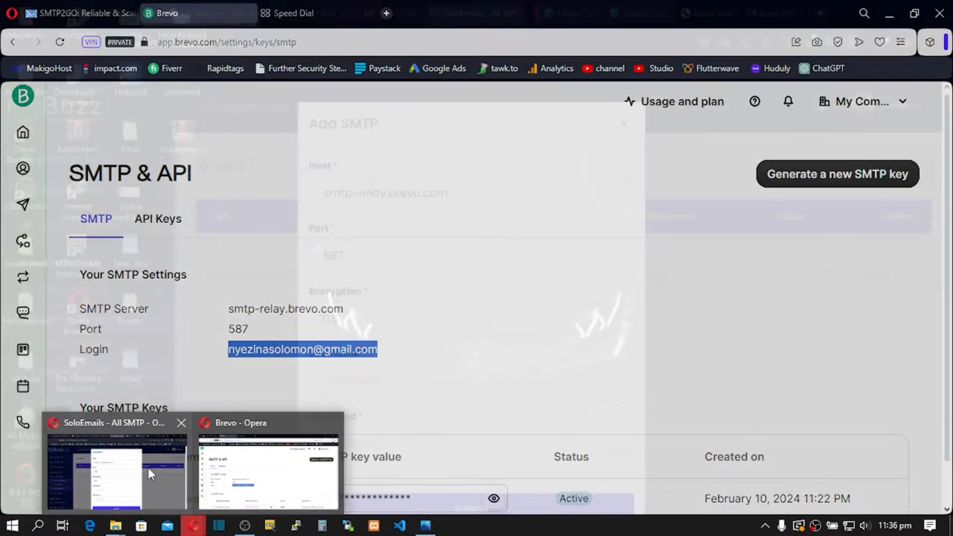
pyautogui.click(147, 468)
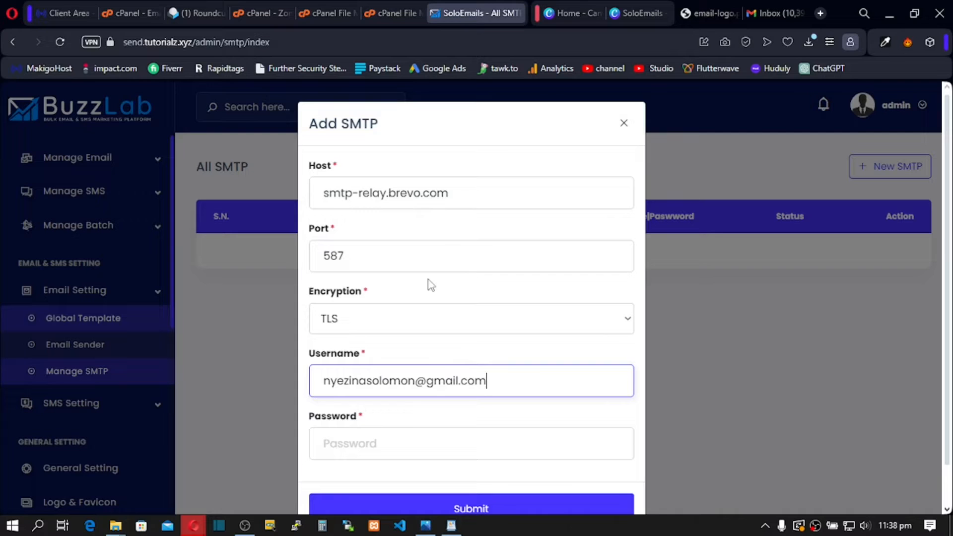
pyautogui.moveTo(191, 523)
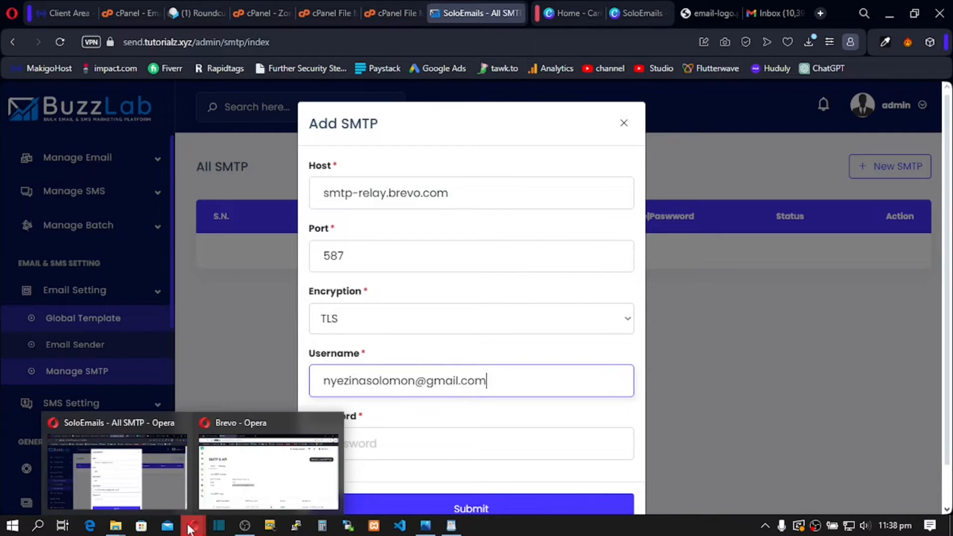
pyautogui.click(248, 456)
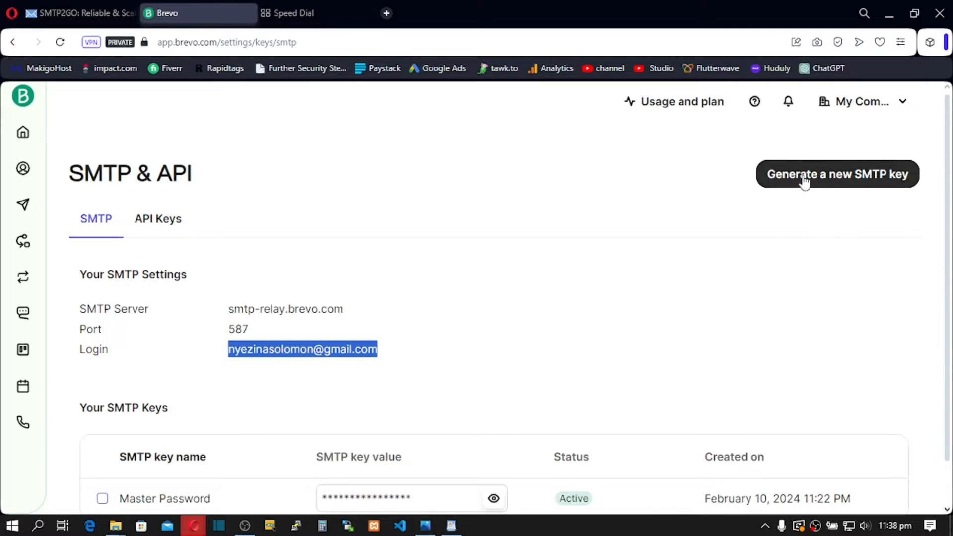
# Generate a new Brevo SMTP key named 'tutoria' and copy its value
pyautogui.click(874, 181)
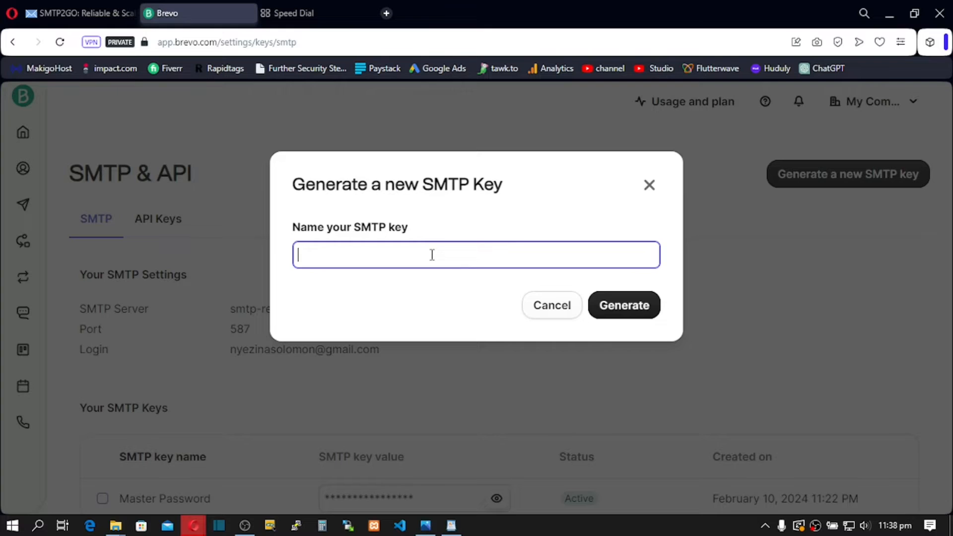
pyautogui.write('tutoria')
pyautogui.click(625, 307)
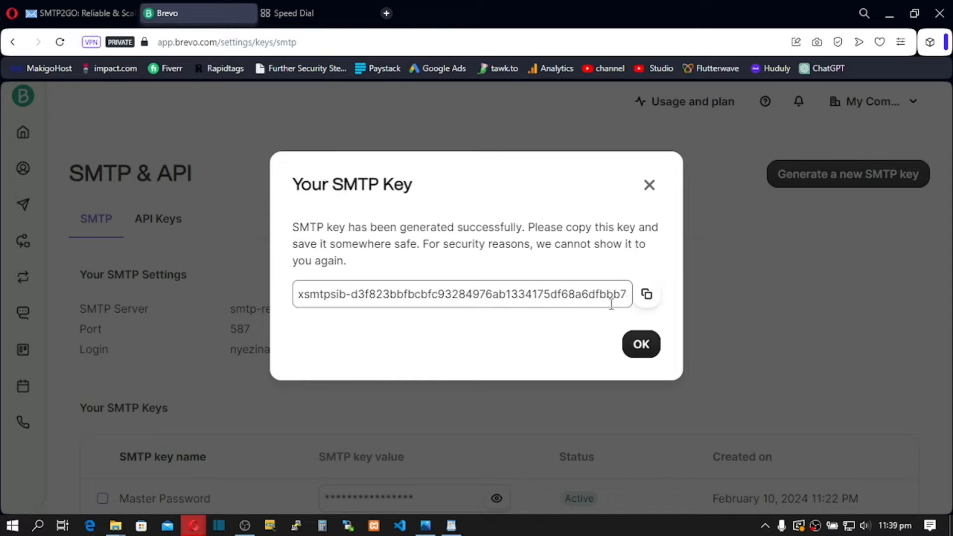
pyautogui.click(646, 295)
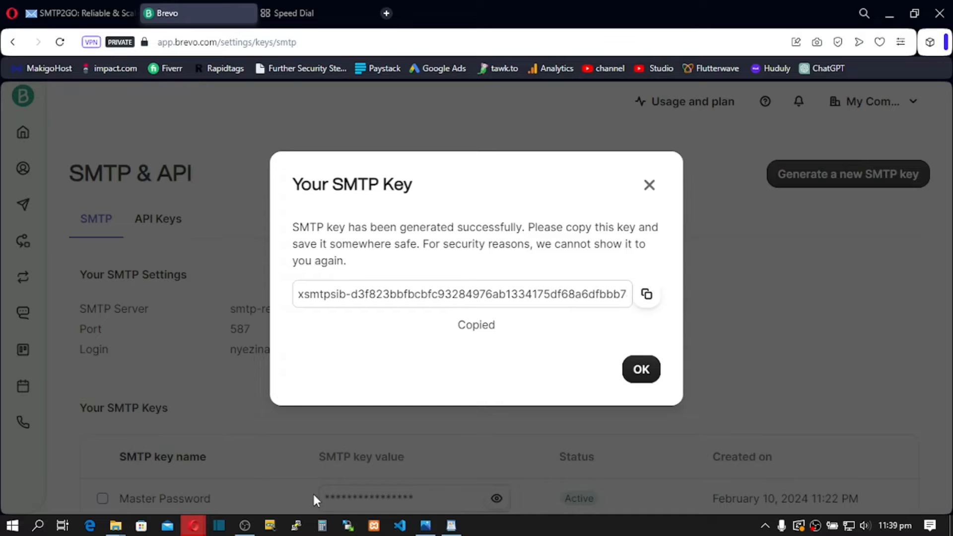
# Paste the new SMTP key into the Add SMTP form's Password field
pyautogui.moveTo(194, 525)
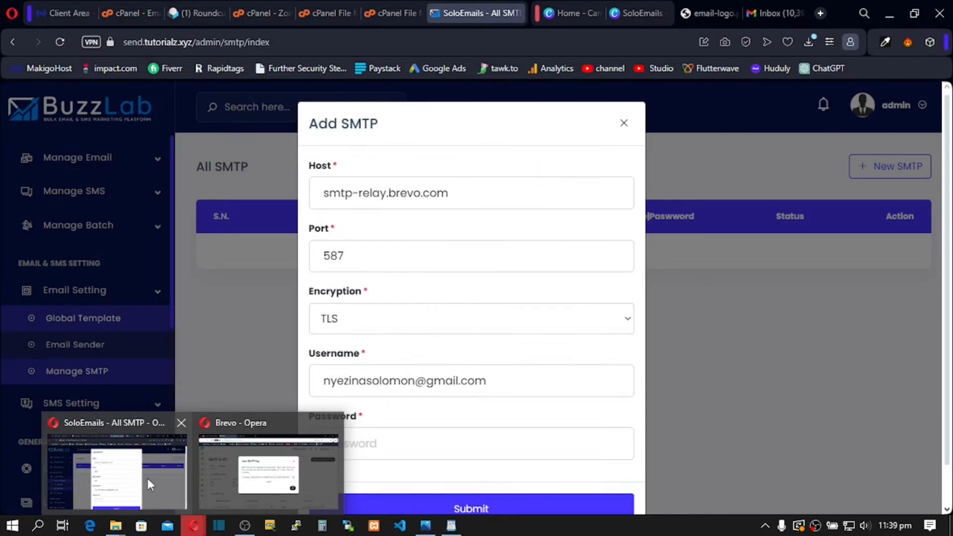
pyautogui.click(147, 478)
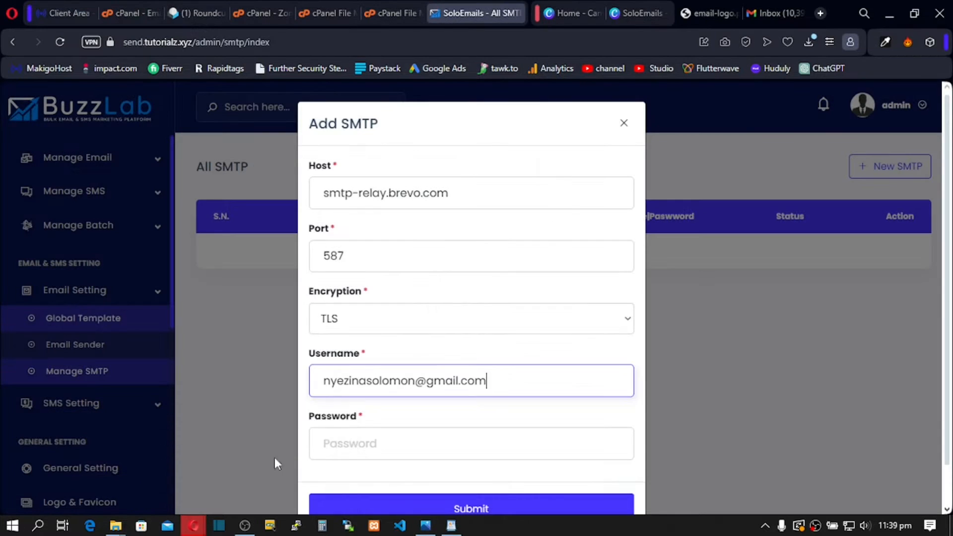
pyautogui.click(335, 447)
pyautogui.hotkey('ctrl', 'v')
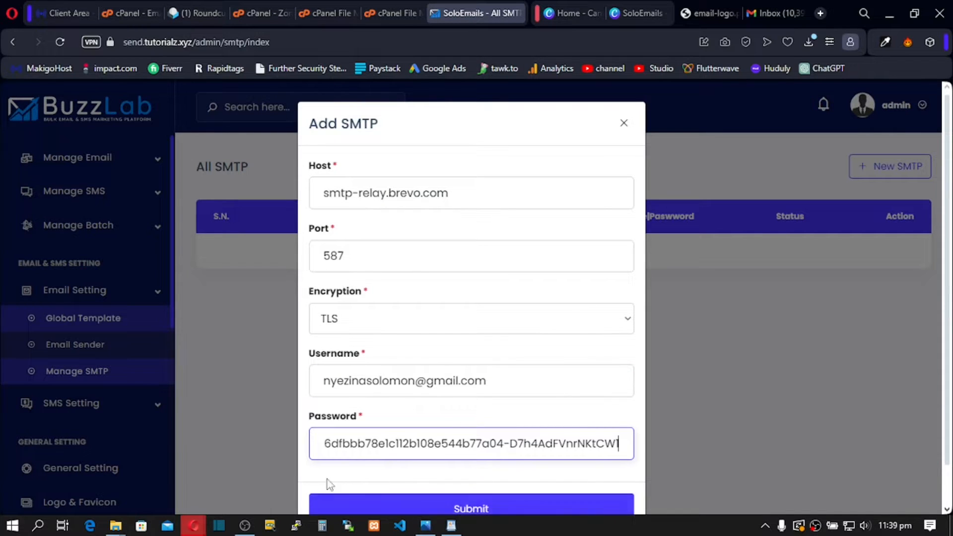
pyautogui.moveTo(199, 523)
pyautogui.click(249, 471)
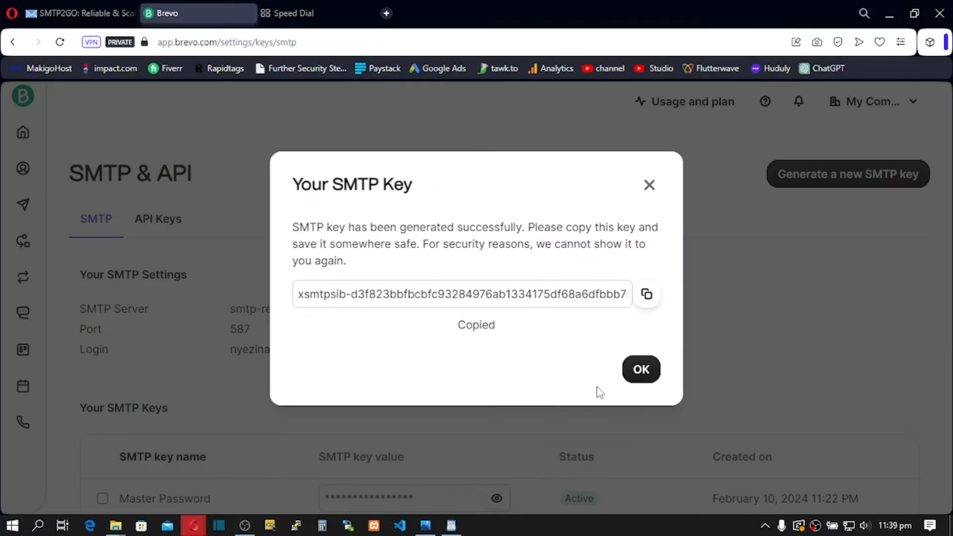
# Dismiss Brevo's key notice and submit the smtp-relay.brevo.com server, port 587, TLS, in BuzzLab
pyautogui.click(632, 378)
pyautogui.scroll(-2, 554, 376)
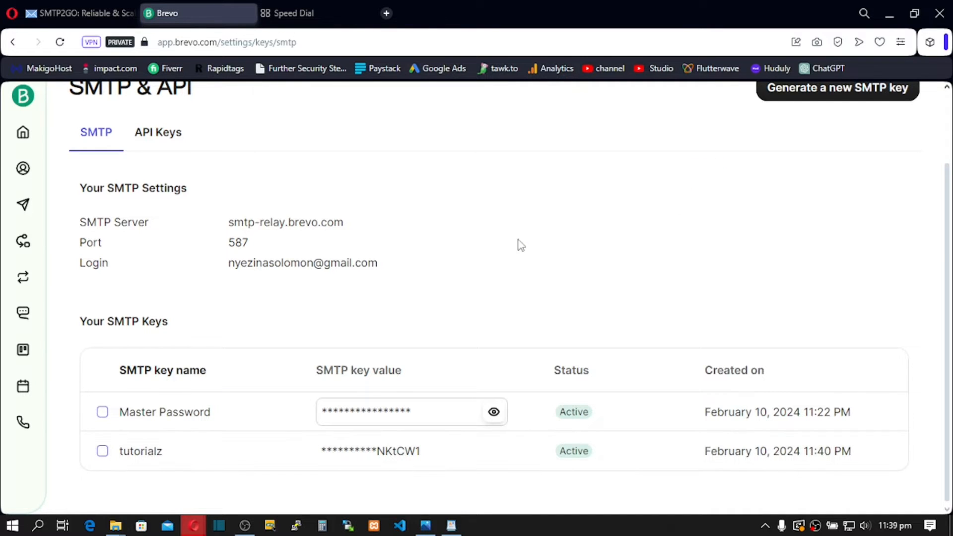
pyautogui.moveTo(193, 525)
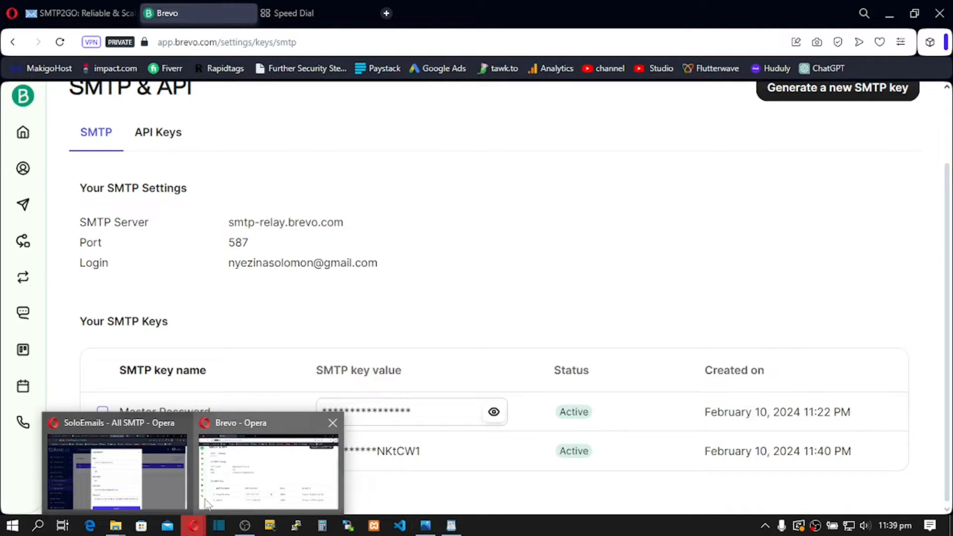
pyautogui.click(130, 484)
pyautogui.click(438, 507)
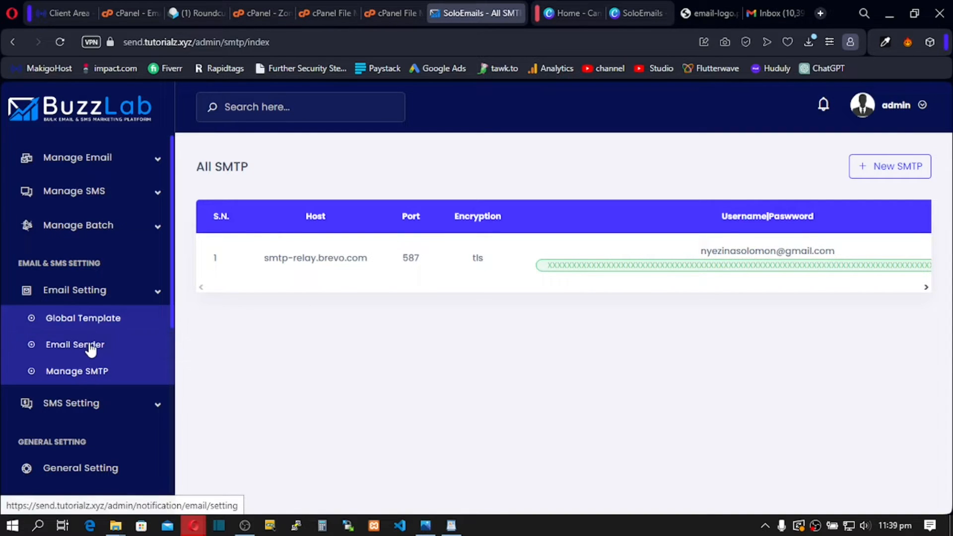
pyautogui.scroll(3, 109, 292)
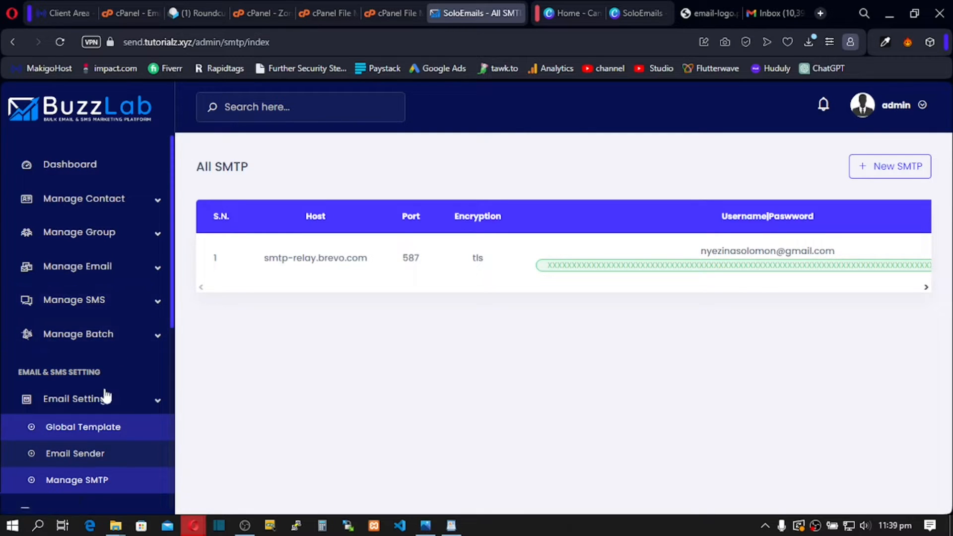
# Under Email Sender, set the send method to SMTP using smtp-relay.brevo.com and save
pyautogui.click(153, 401)
pyautogui.click(156, 400)
pyautogui.click(159, 401)
pyautogui.click(159, 400)
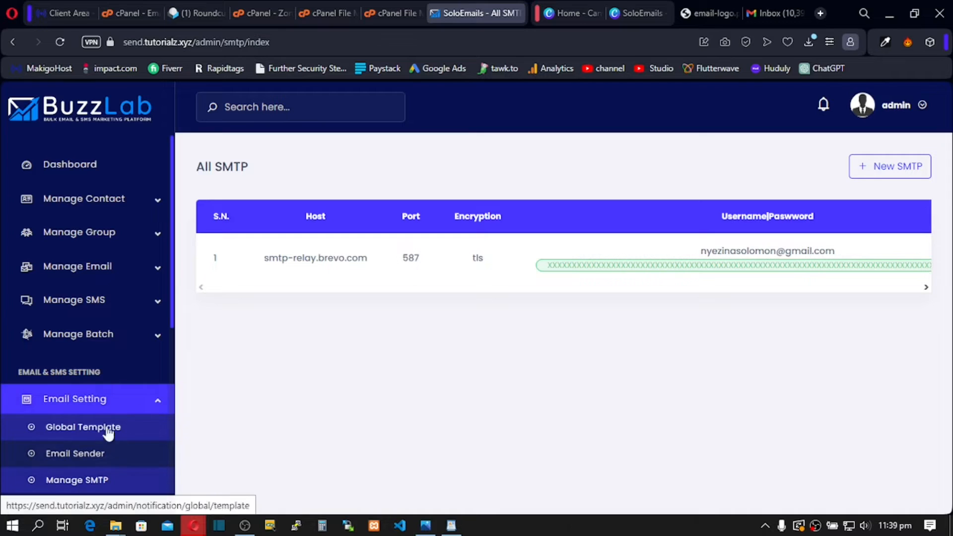
pyautogui.click(80, 455)
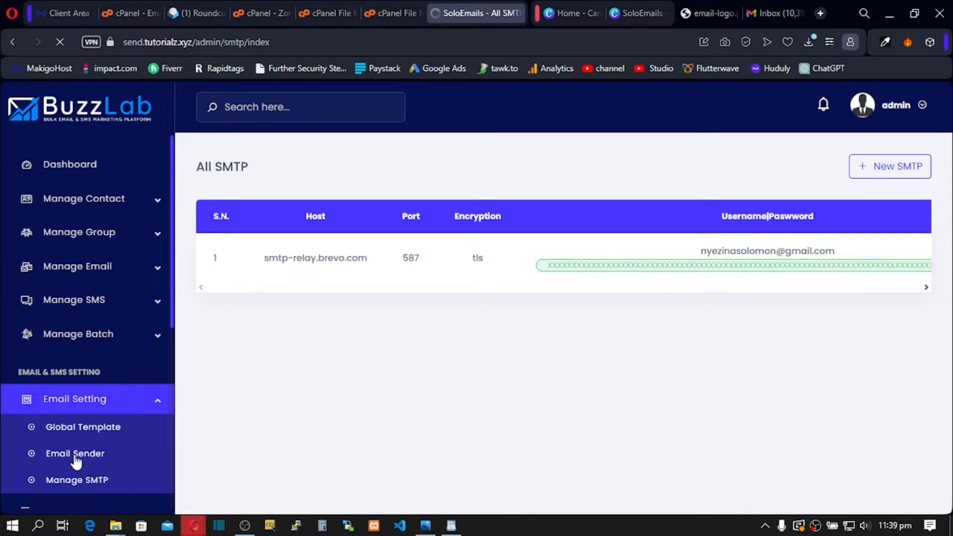
pyautogui.click(266, 312)
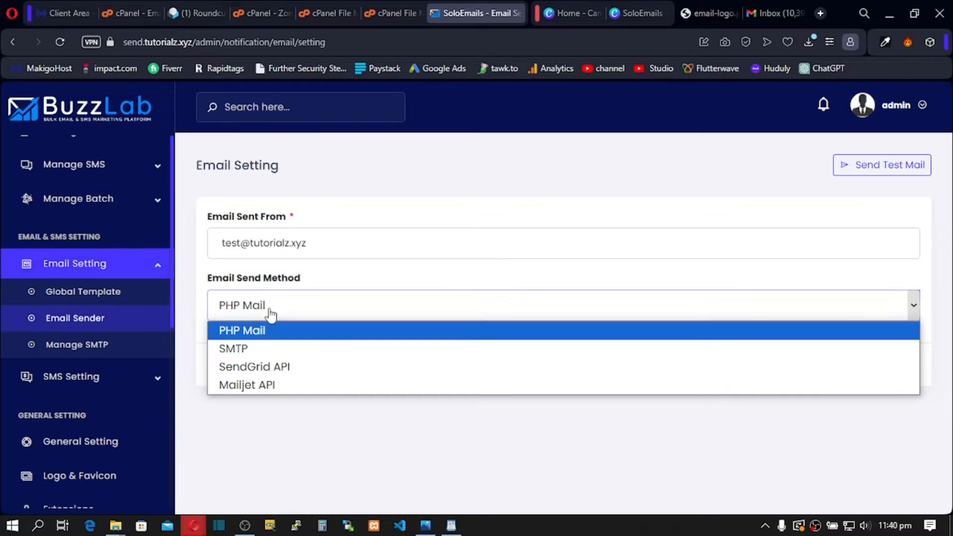
pyautogui.click(254, 357)
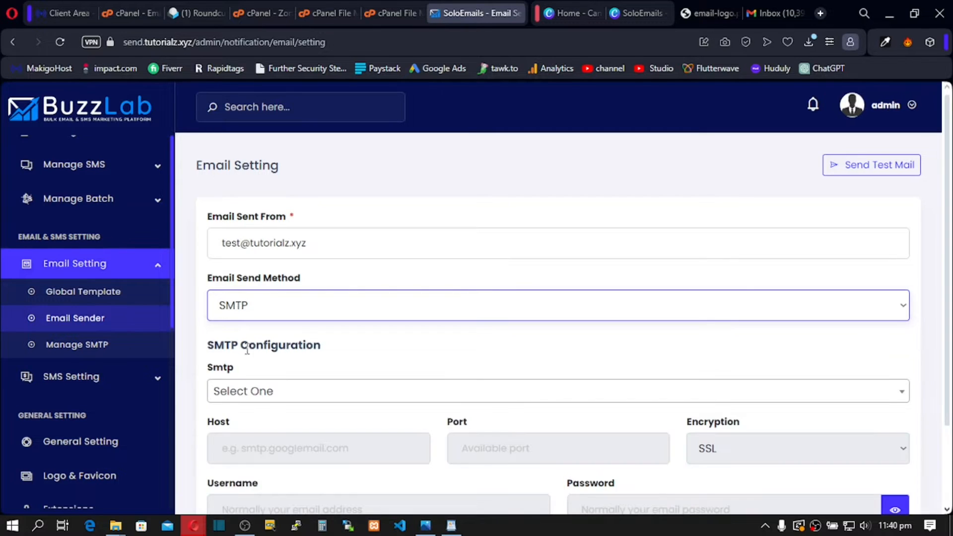
pyautogui.scroll(-2, 253, 354)
pyautogui.click(293, 298)
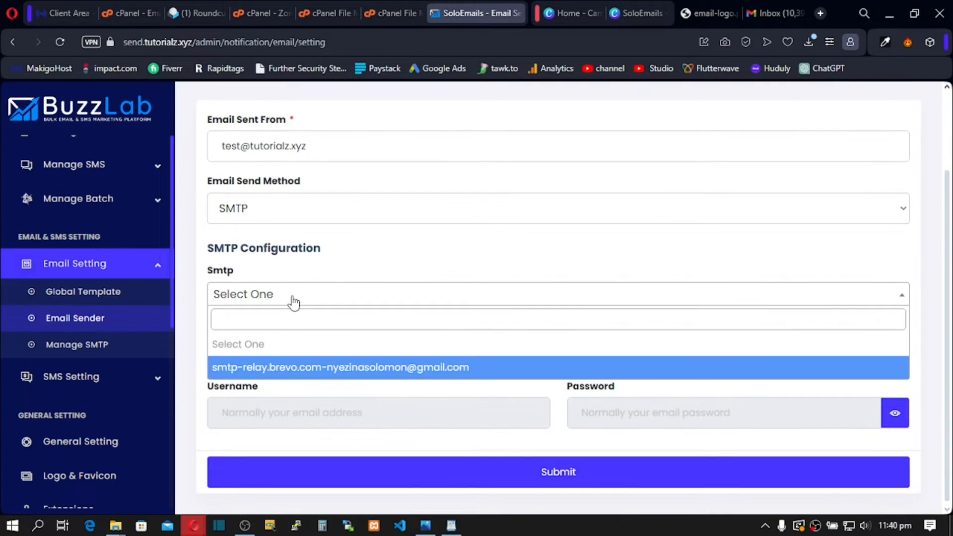
pyautogui.click(279, 367)
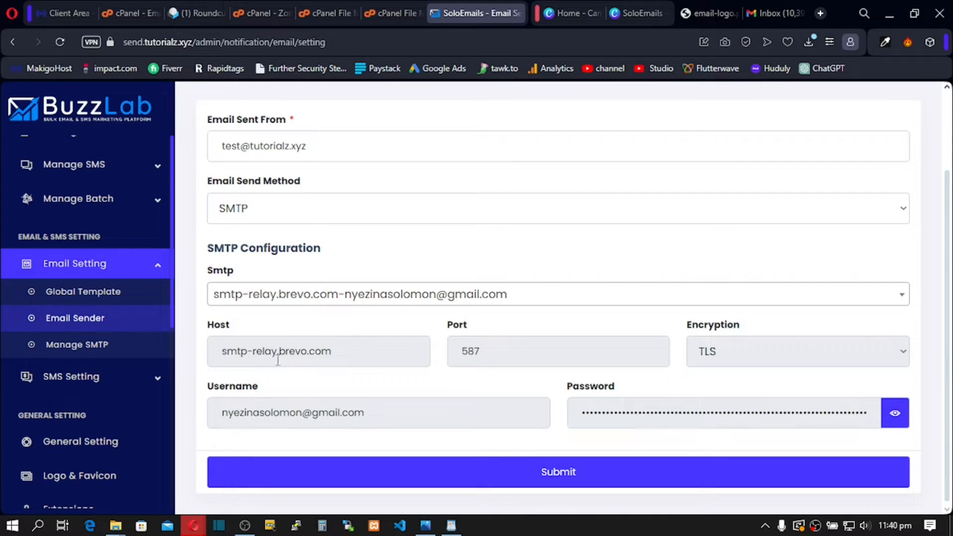
pyautogui.click(471, 480)
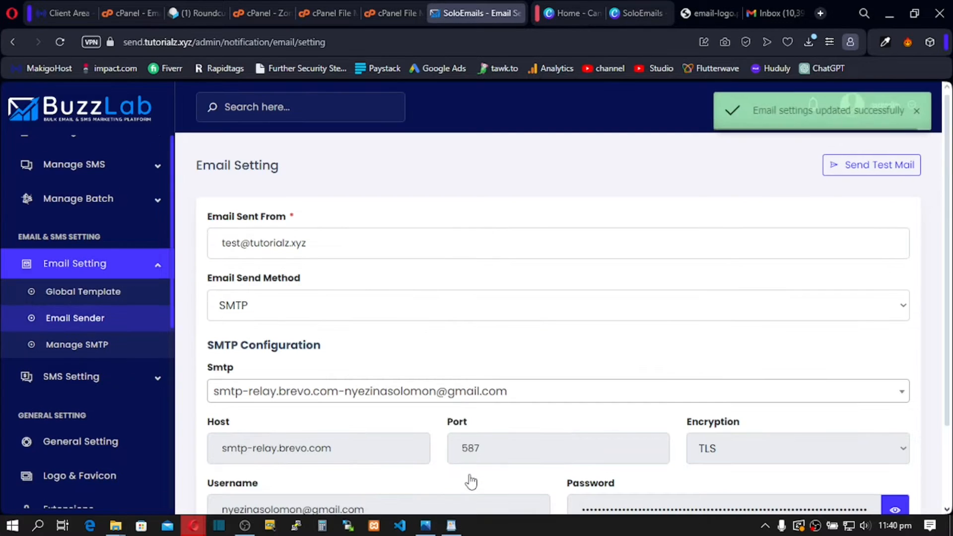
# Send a BuzzLab test mail to the Gmail address, then switch to the Gmail inbox
pyautogui.click(864, 174)
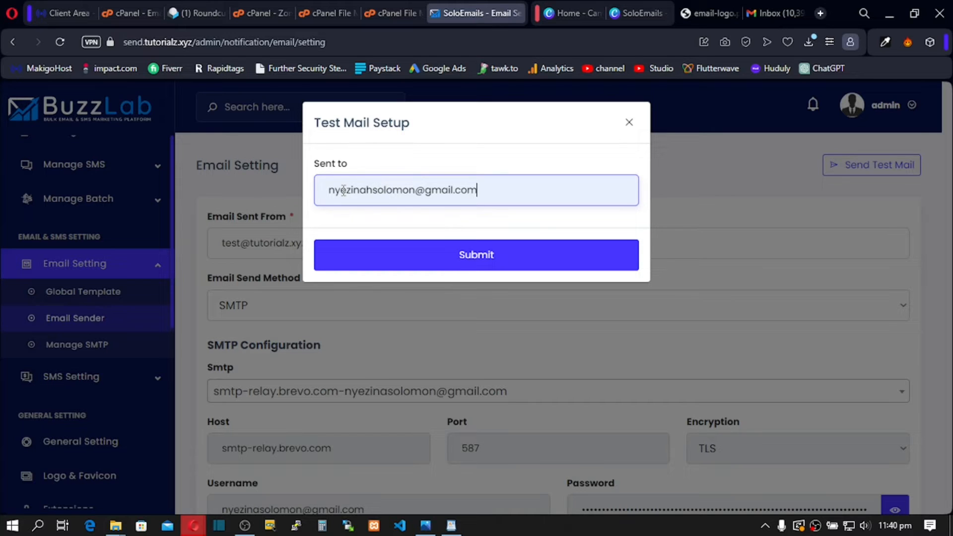
pyautogui.click(469, 258)
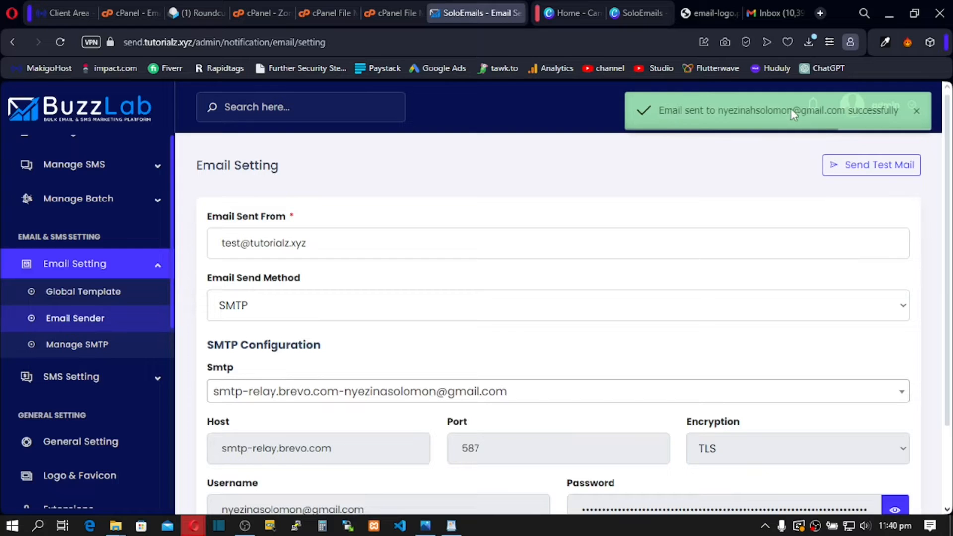
pyautogui.click(770, 10)
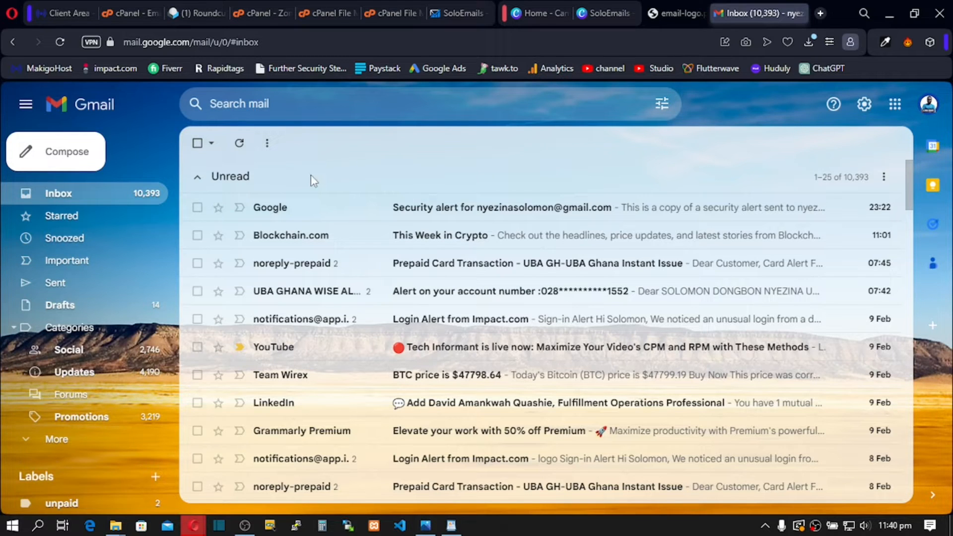
# Refresh Gmail and open the 'SMTP Configuration Success' email from SoloEmails
pyautogui.click(241, 145)
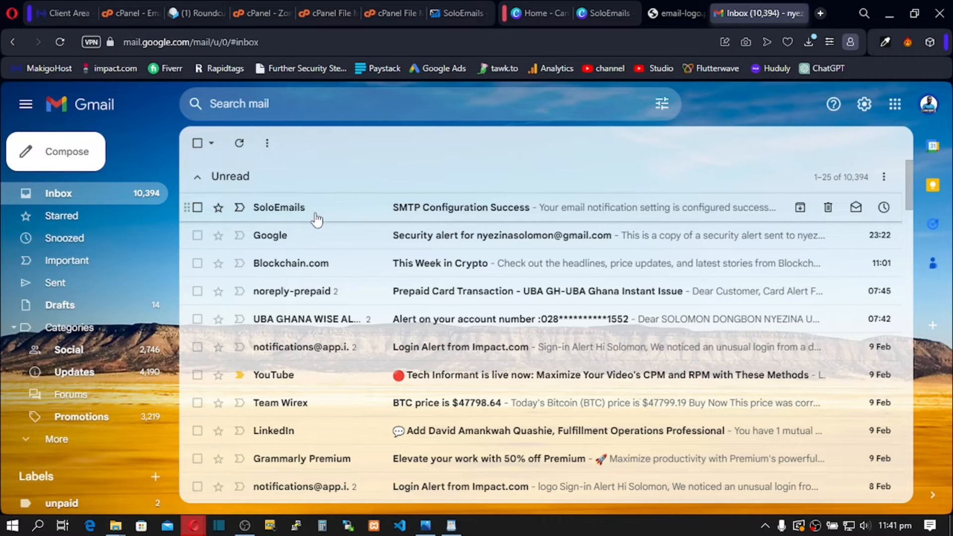
pyautogui.click(298, 214)
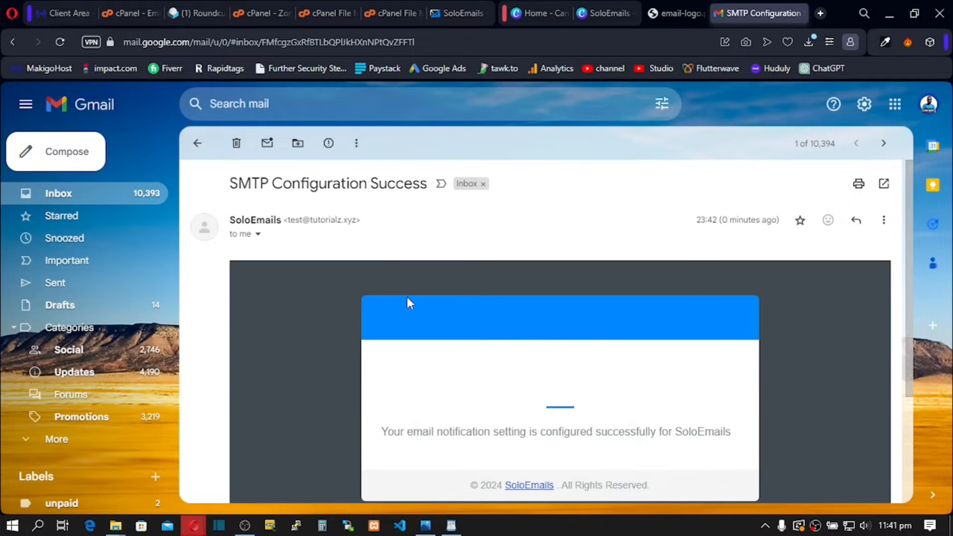
pyautogui.scroll(-2, 408, 304)
pyautogui.scroll(4, 408, 303)
pyautogui.scroll(-3, 408, 304)
pyautogui.scroll(3, 410, 306)
pyautogui.scroll(-3, 409, 304)
pyautogui.scroll(3, 409, 303)
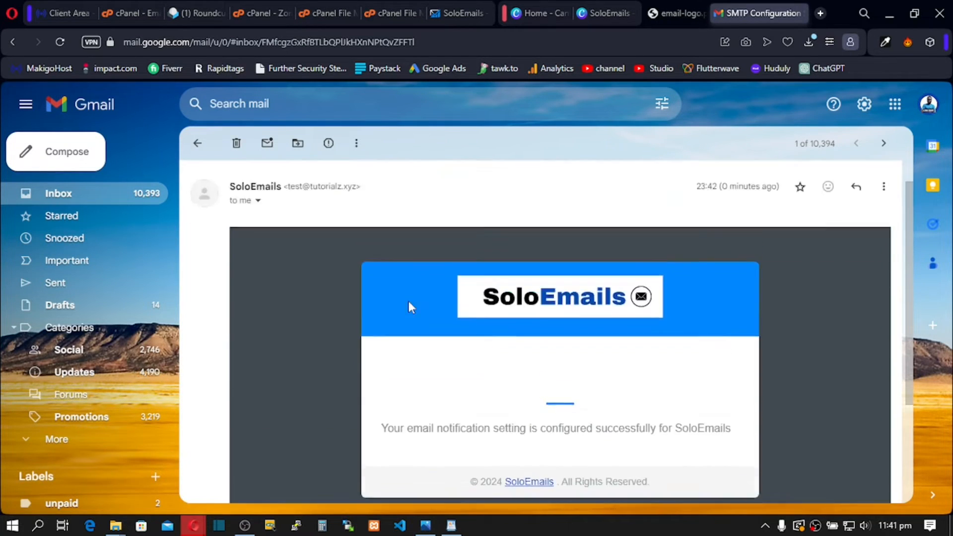
pyautogui.scroll(-3, 409, 303)
pyautogui.scroll(3, 409, 304)
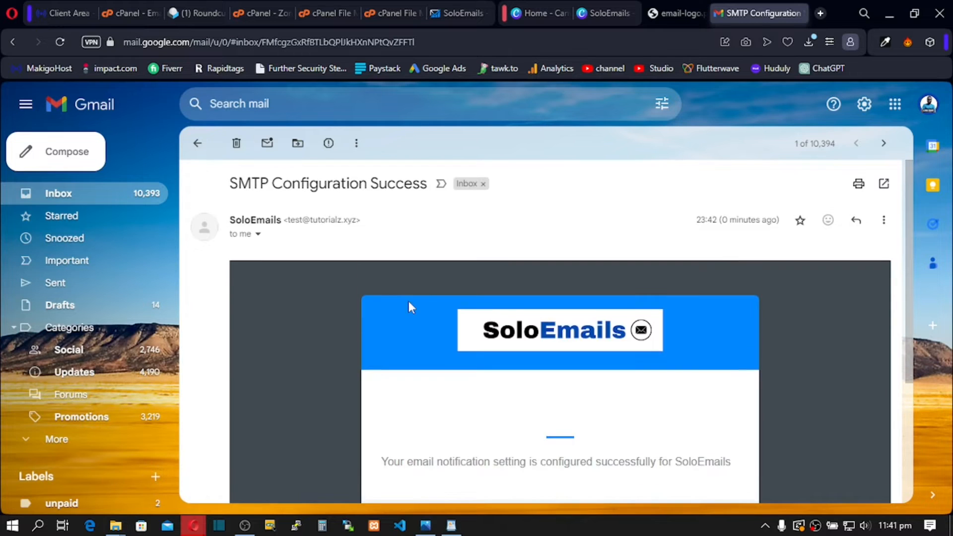
pyautogui.scroll(-2, 538, 283)
pyautogui.scroll(1, 501, 307)
pyautogui.scroll(2, 502, 306)
pyautogui.moveTo(203, 520)
pyautogui.click(253, 492)
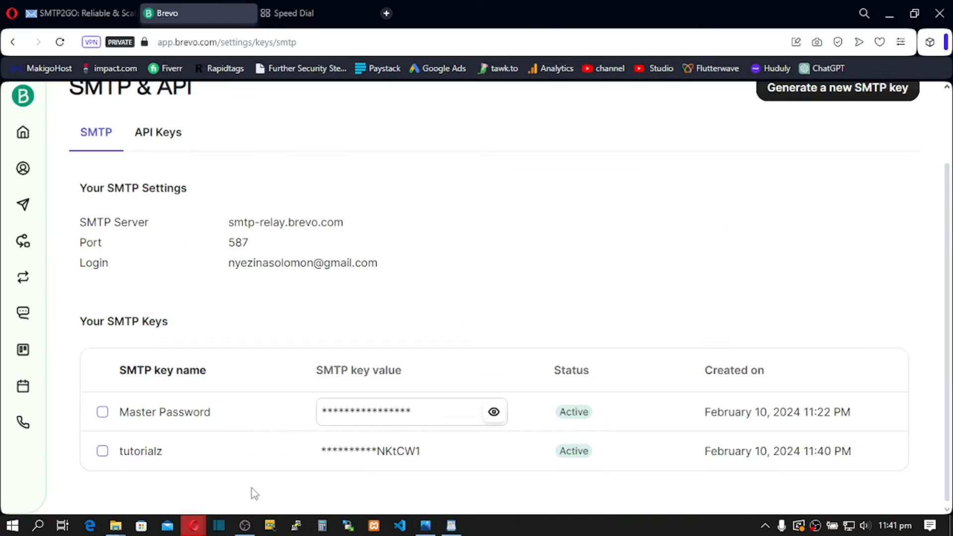
pyautogui.scroll(2, 370, 255)
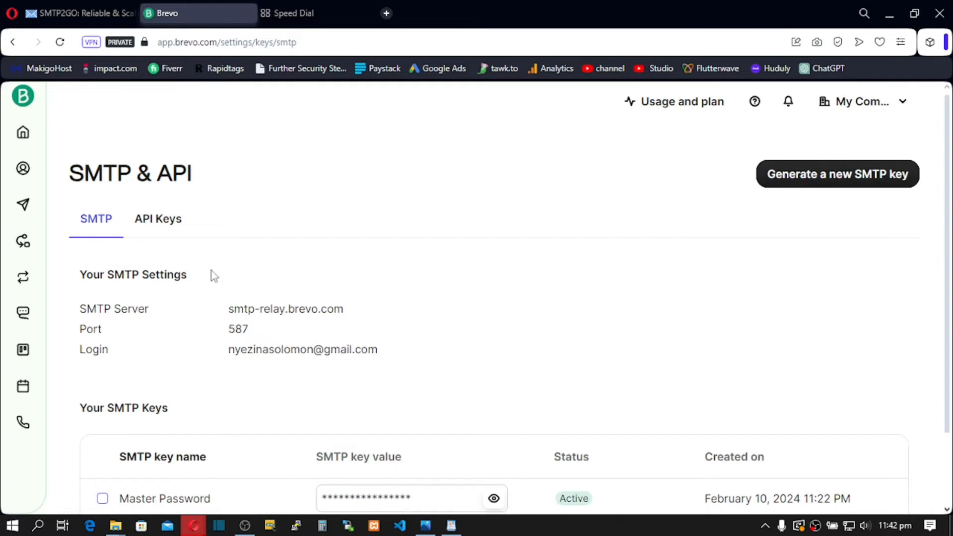
pyautogui.moveTo(193, 525)
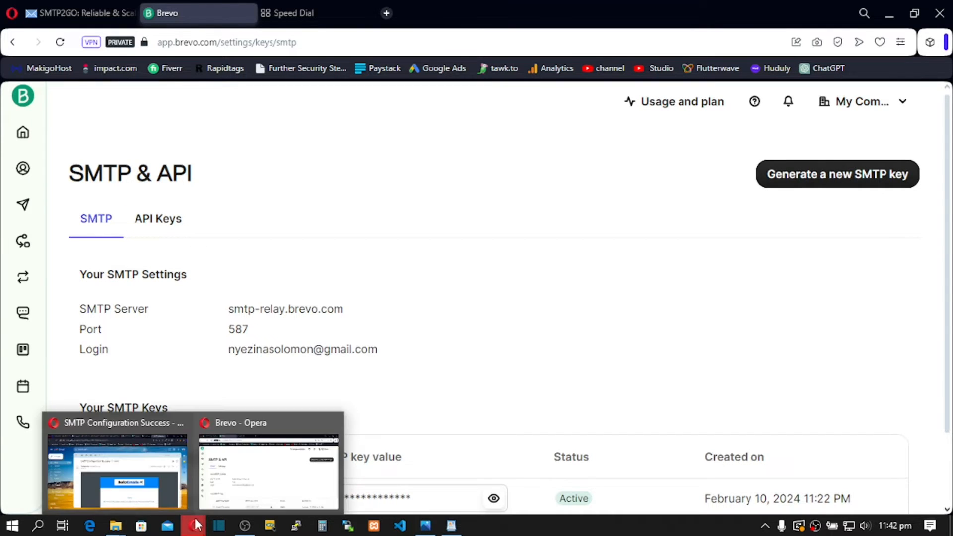
pyautogui.click(128, 469)
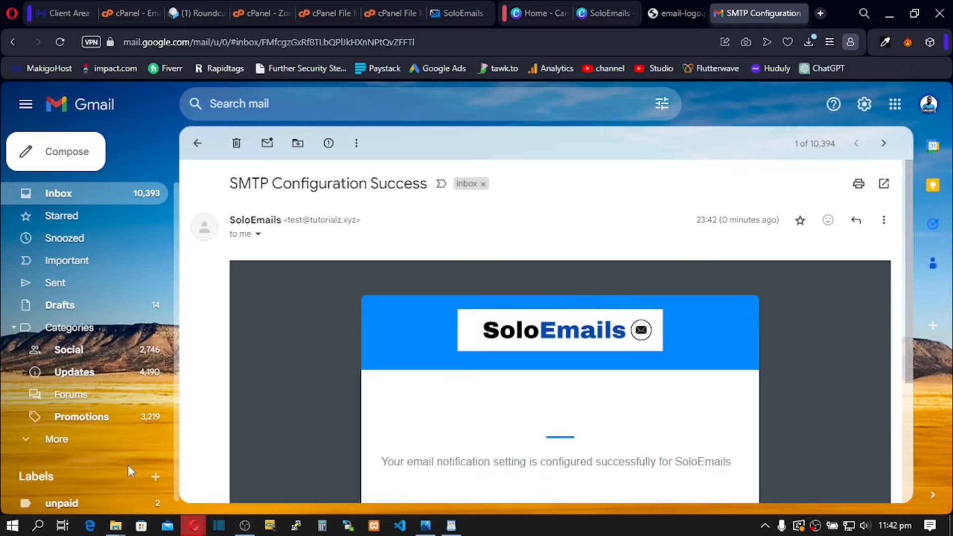
# Find no contacts available on the Send Email page, then open Manage Contact > Email Contact
pyautogui.click(441, 14)
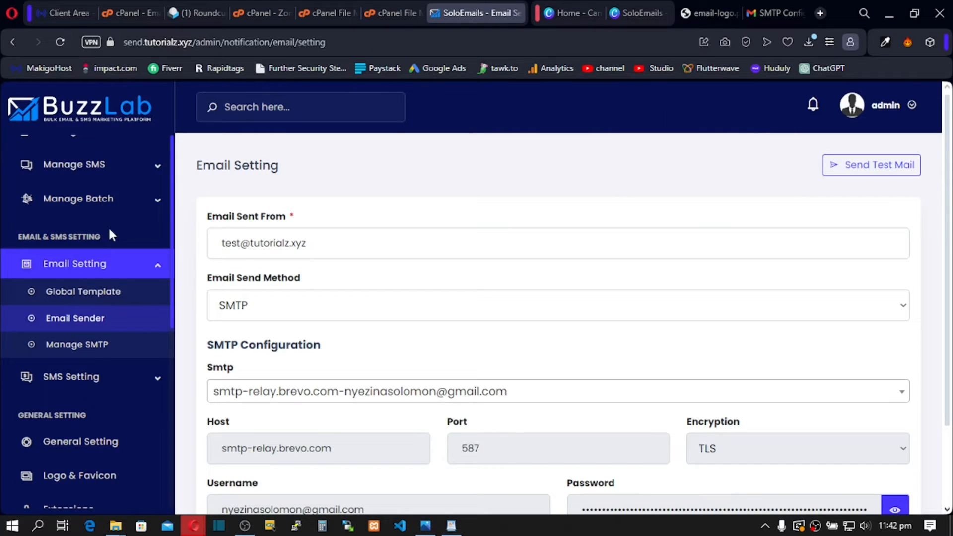
pyautogui.scroll(3, 114, 234)
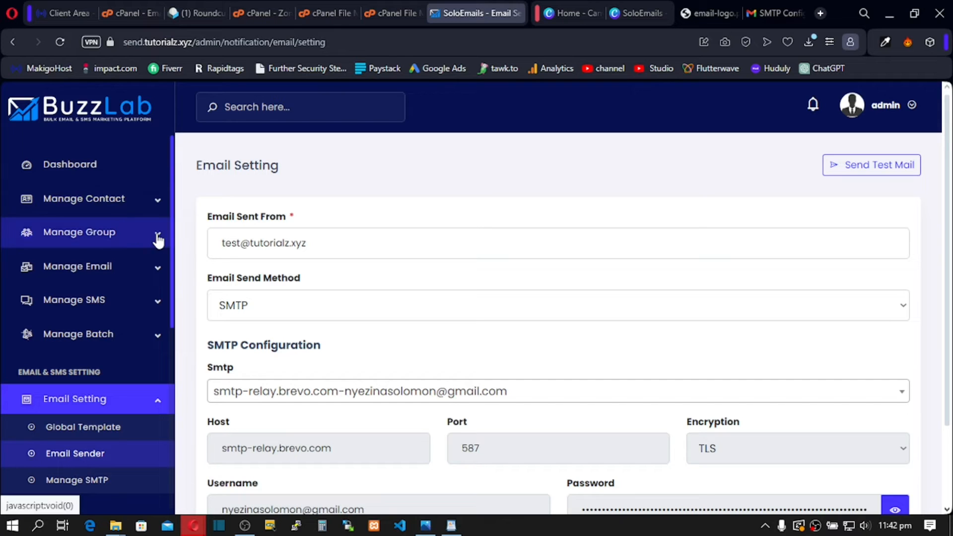
pyautogui.click(155, 268)
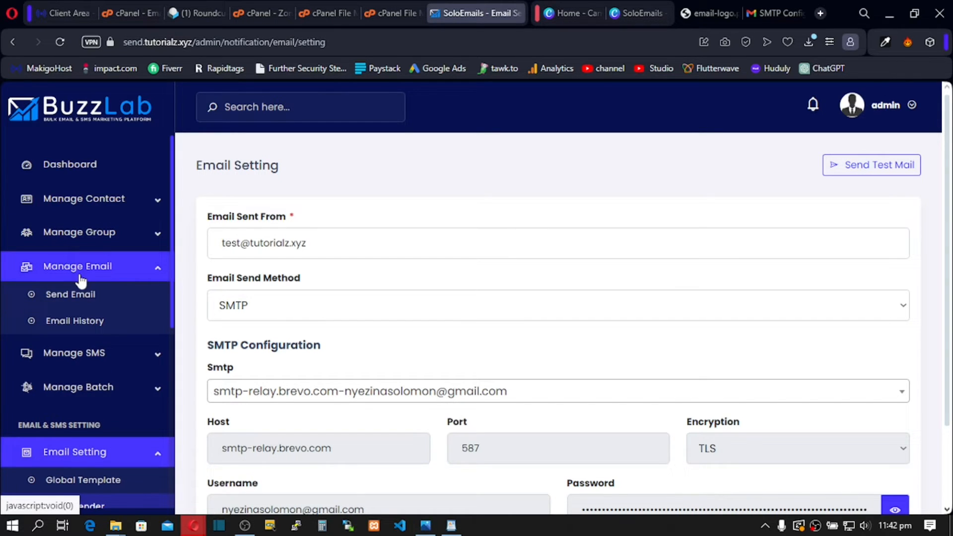
pyautogui.click(83, 300)
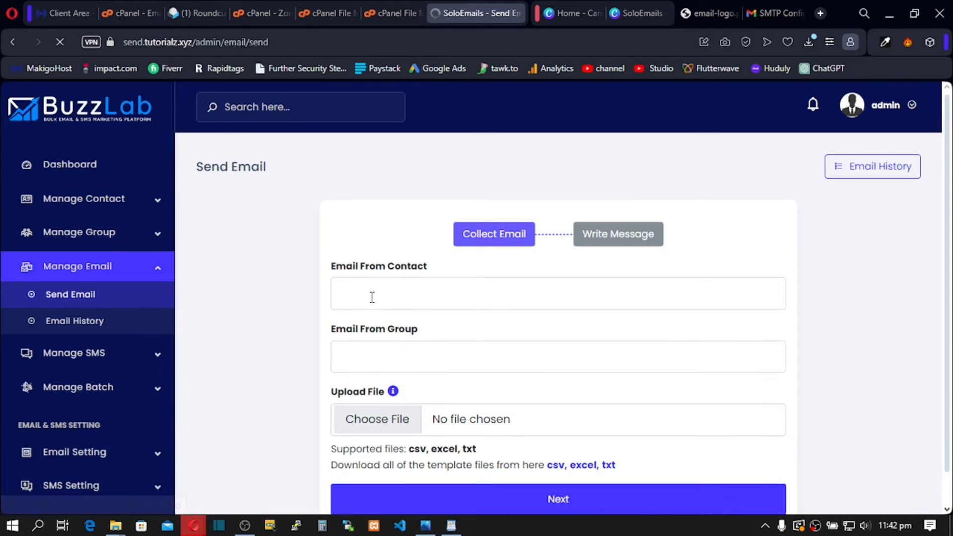
pyautogui.click(373, 359)
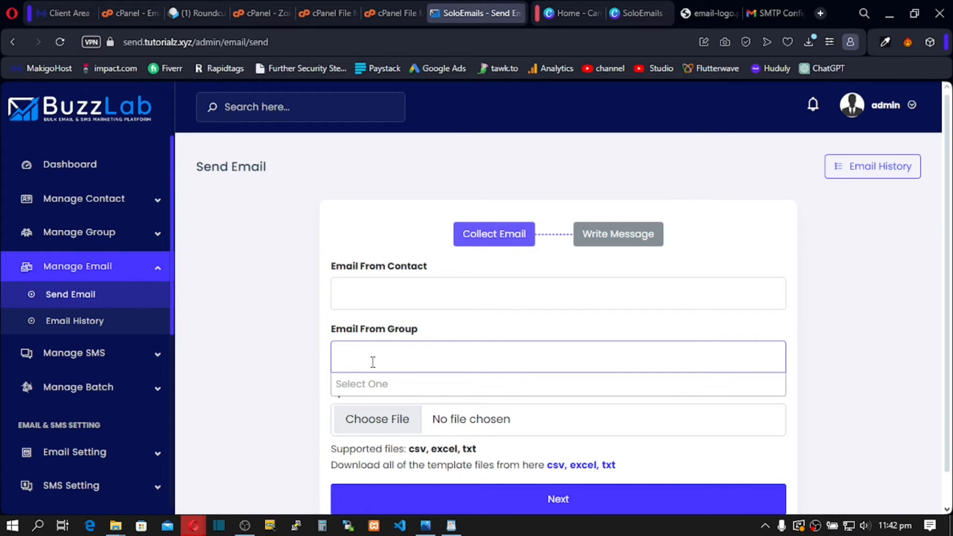
pyautogui.scroll(-1, 378, 360)
pyautogui.click(390, 256)
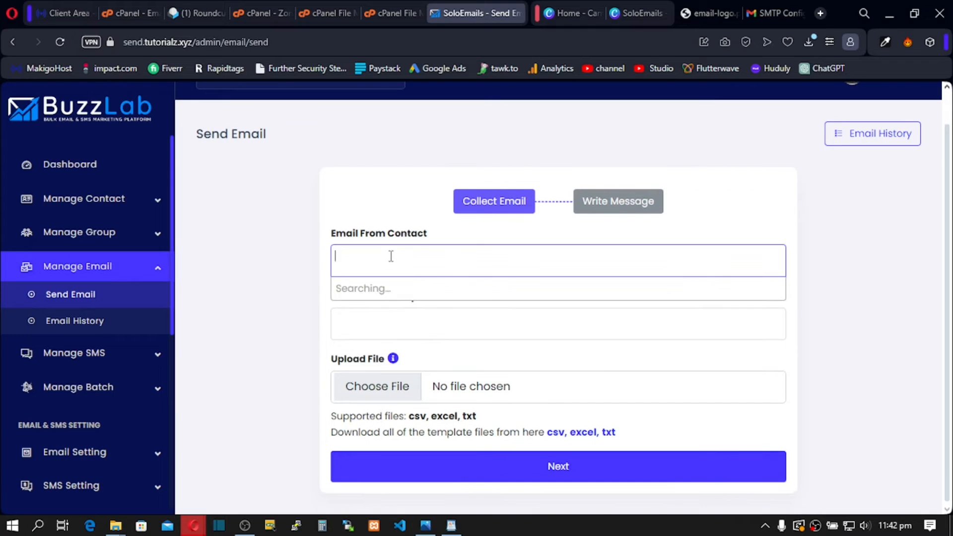
pyautogui.click(300, 275)
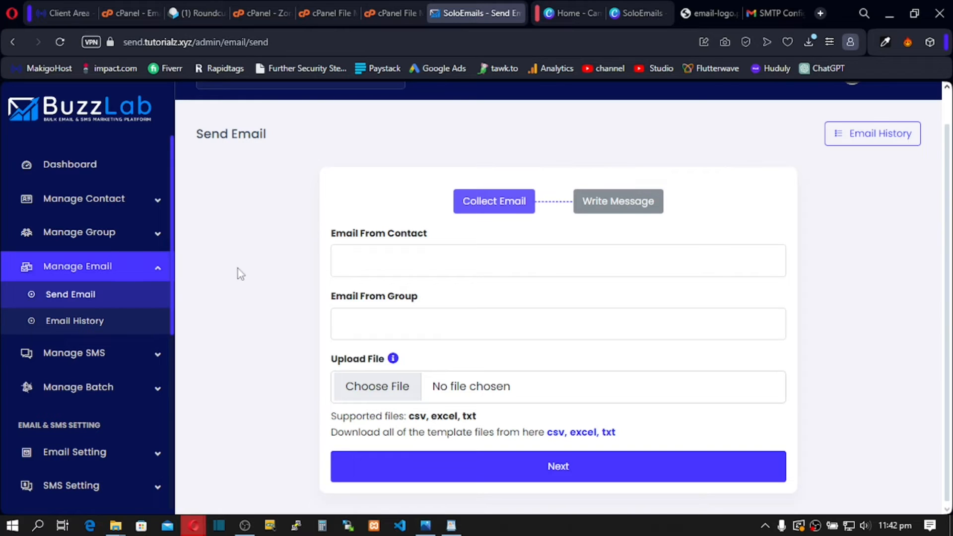
pyautogui.click(157, 209)
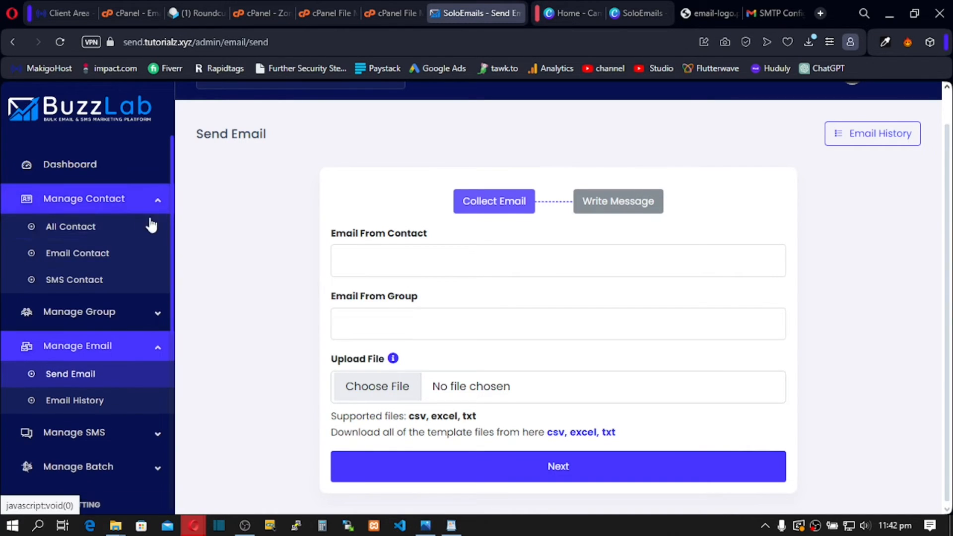
pyautogui.click(92, 256)
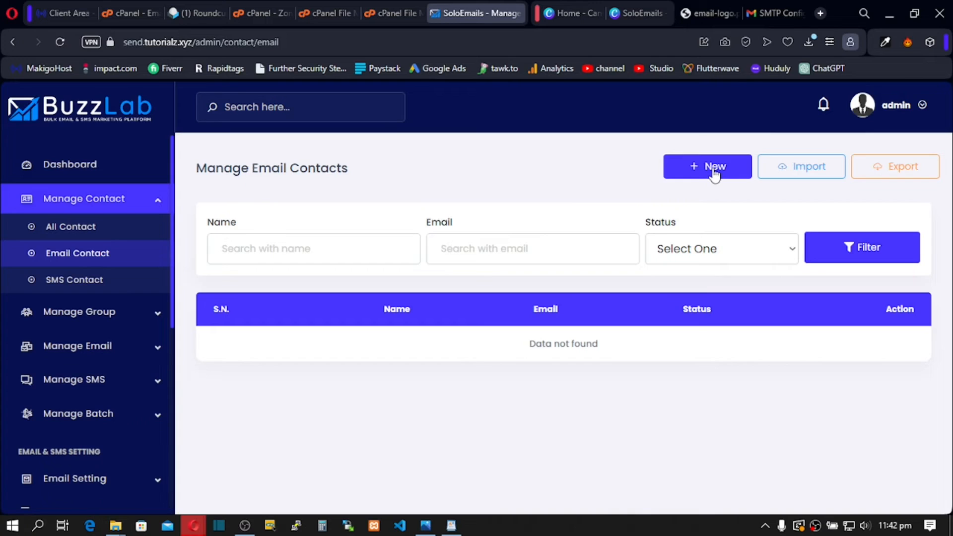
# Add a new email contact with the contact's name and pasted Gmail address
pyautogui.click(715, 171)
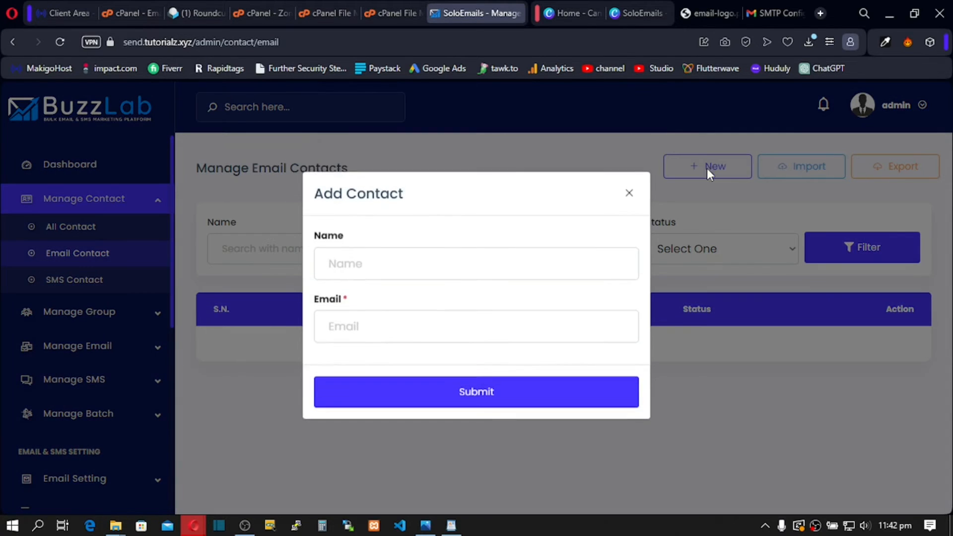
pyautogui.click(351, 263)
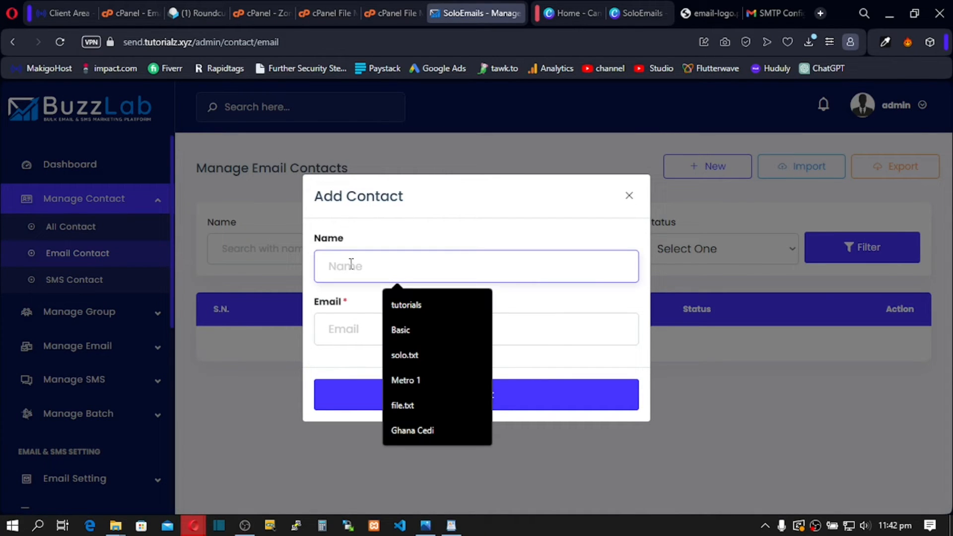
pyautogui.write('solo')
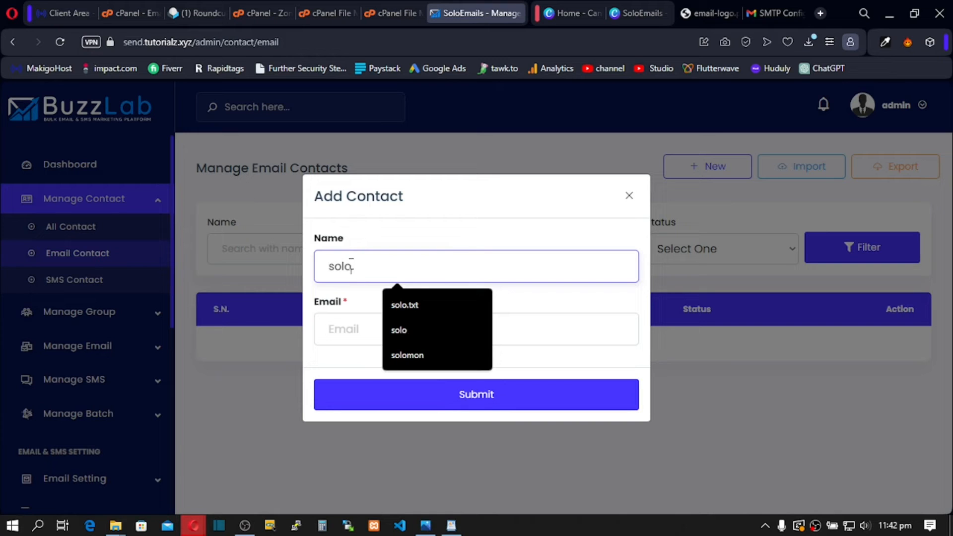
pyautogui.click(436, 356)
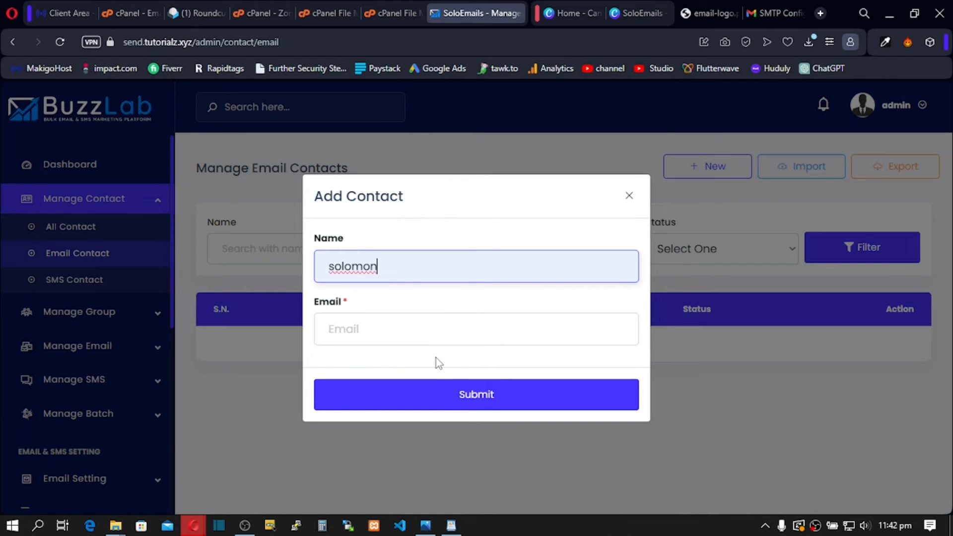
pyautogui.press('Tab')
pyautogui.hotkey('ctrl', 'v')
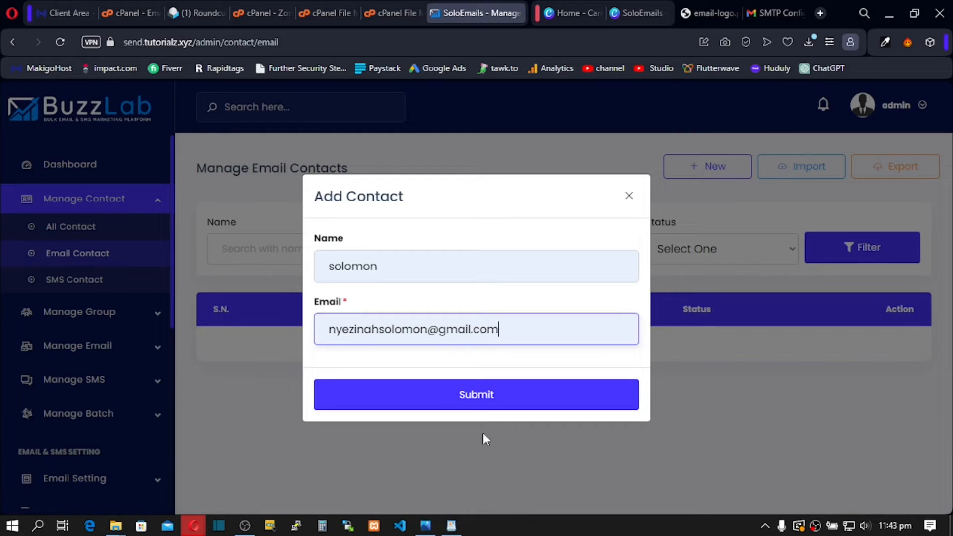
pyautogui.click(477, 403)
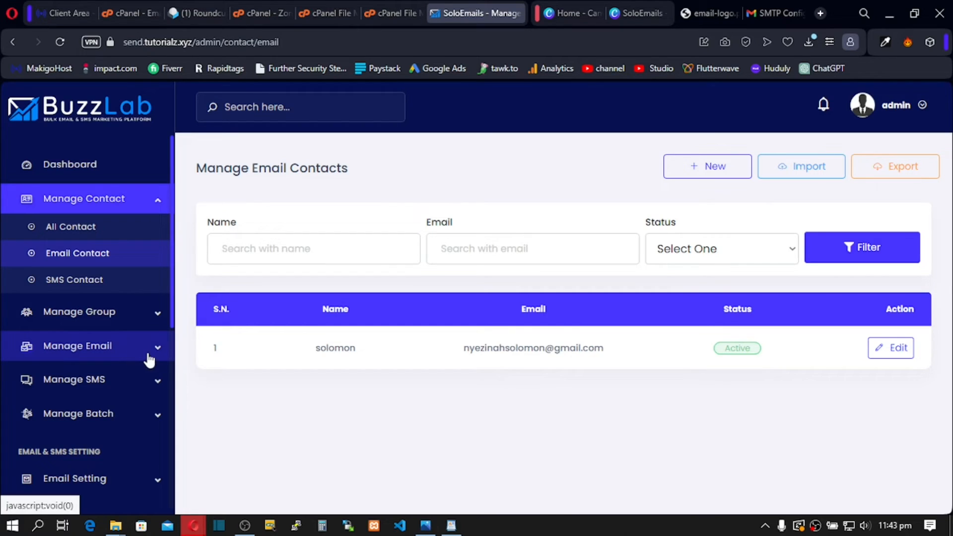
pyautogui.click(156, 357)
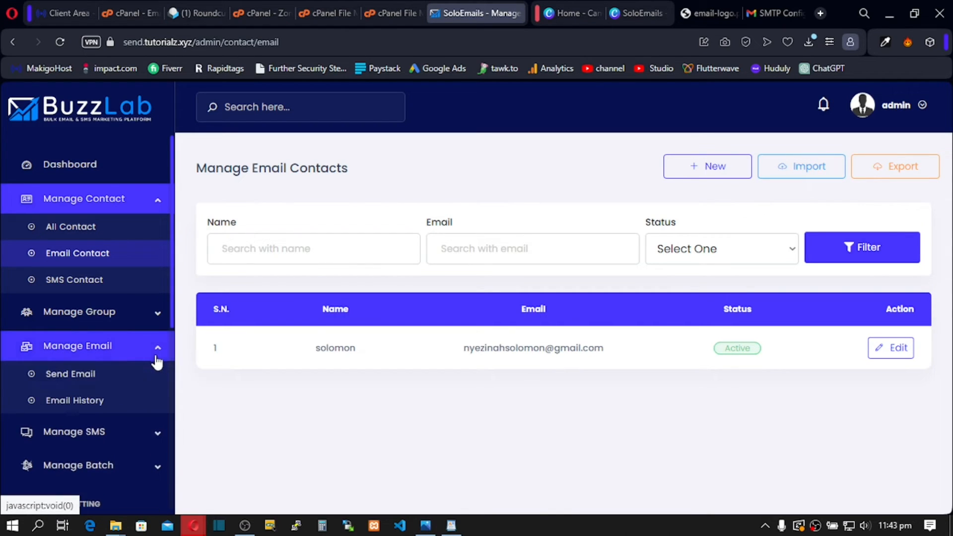
# Start a new email on the Send Email page with the new contact as recipient
pyautogui.click(97, 374)
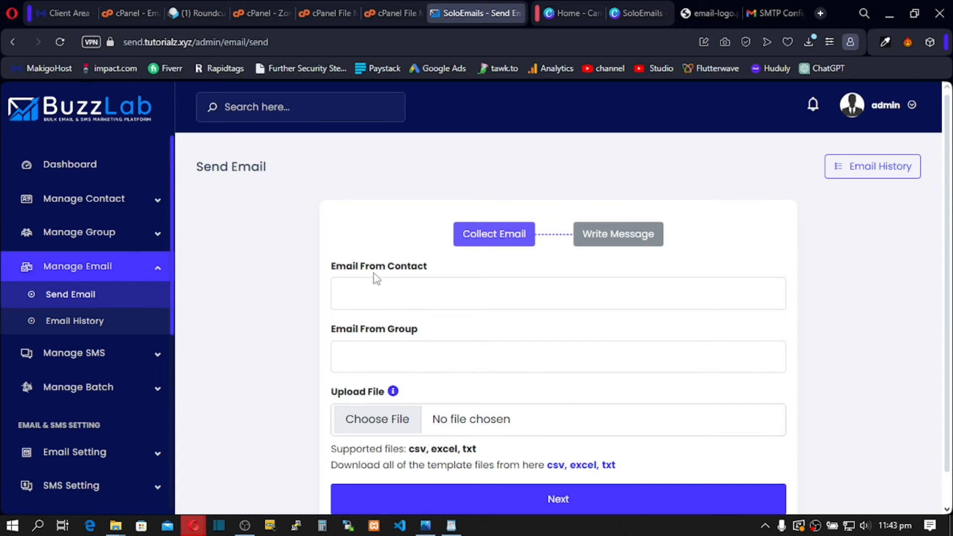
pyautogui.click(361, 296)
pyautogui.click(370, 325)
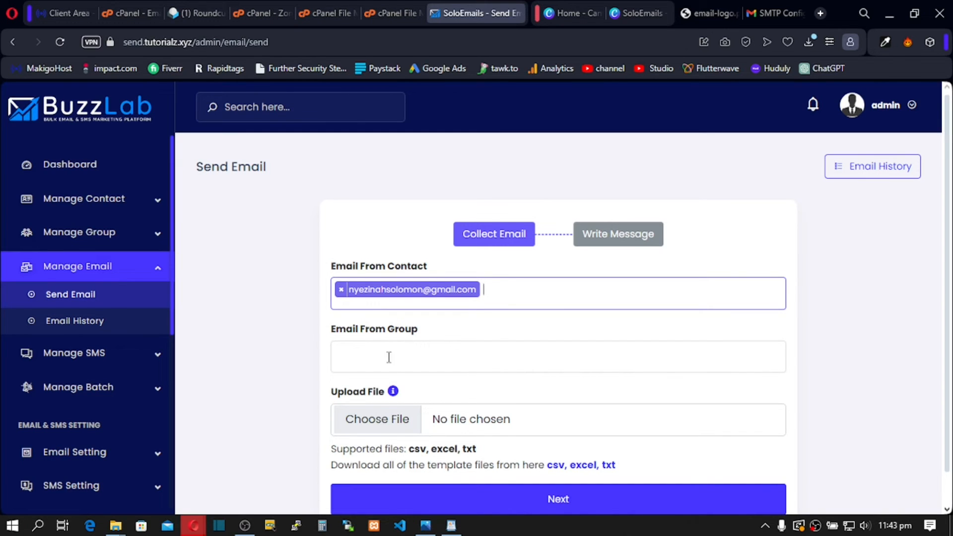
pyautogui.scroll(-1, 450, 352)
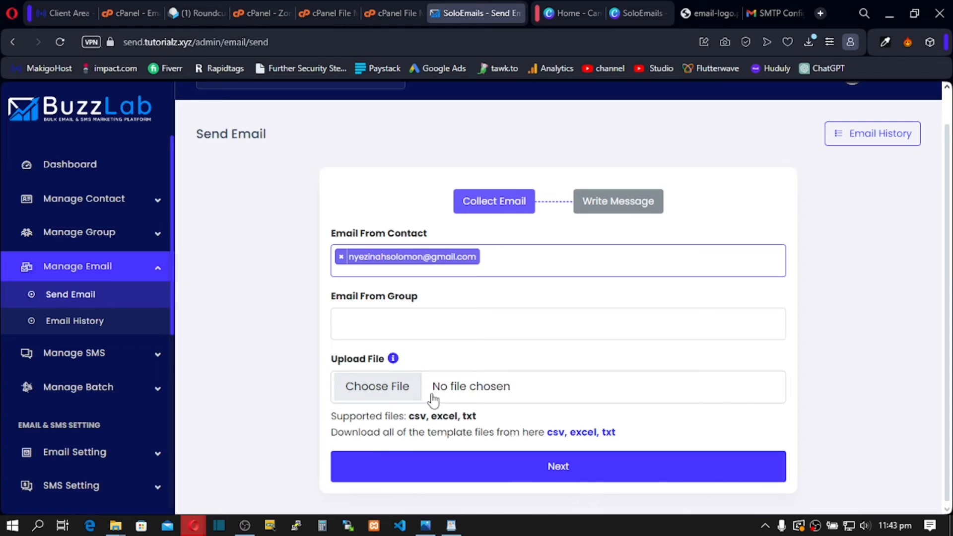
pyautogui.click(473, 469)
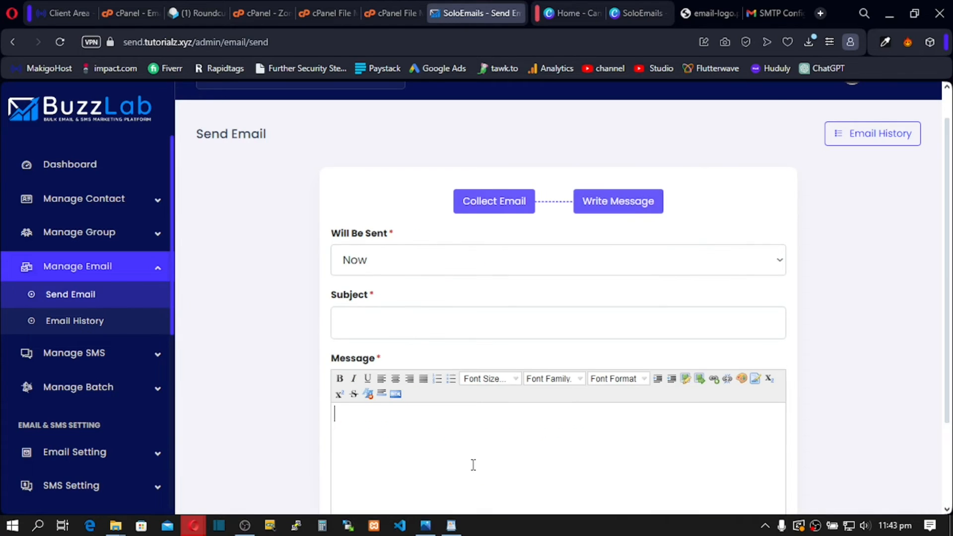
# Send it with subject 'Test Email 2' and a short test message signed with the sender's name
pyautogui.click(361, 319)
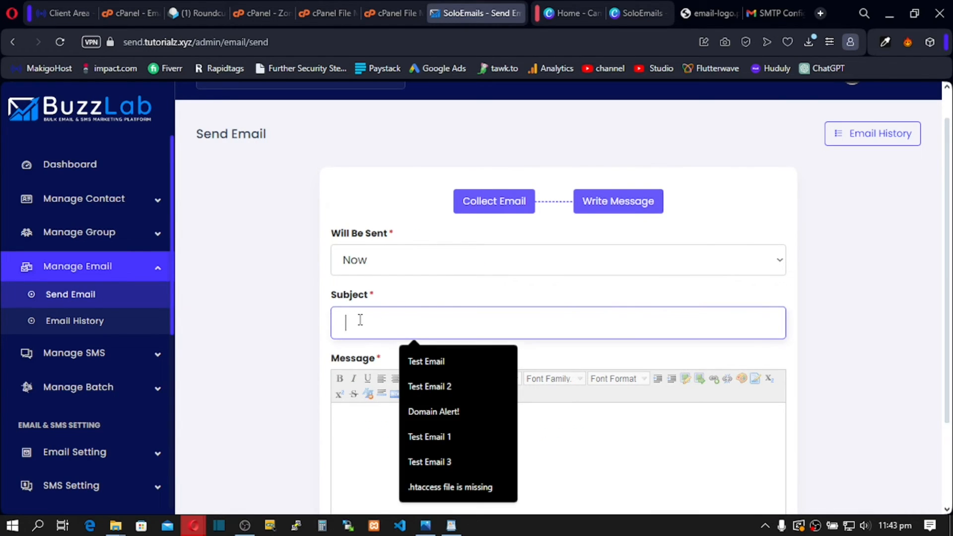
pyautogui.write('E')
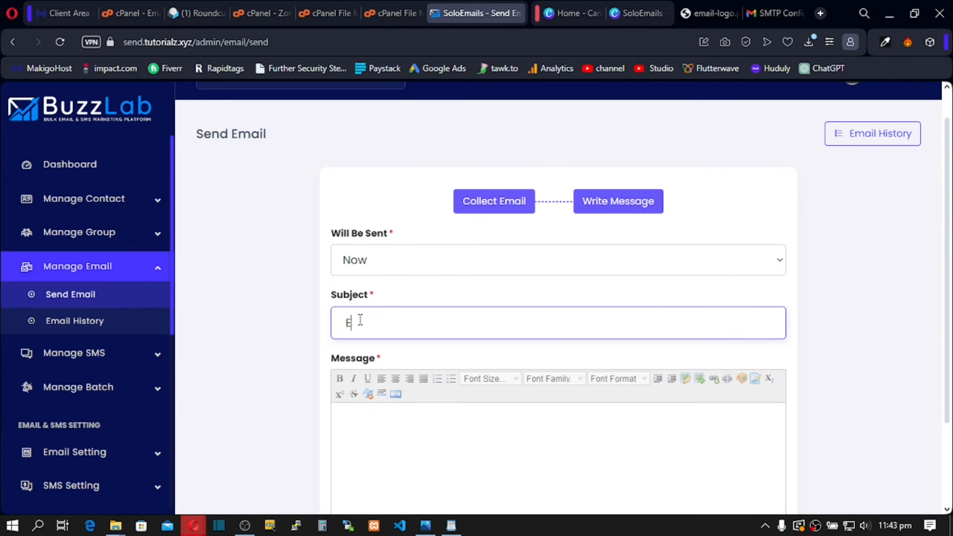
pyautogui.write('t Email 2')
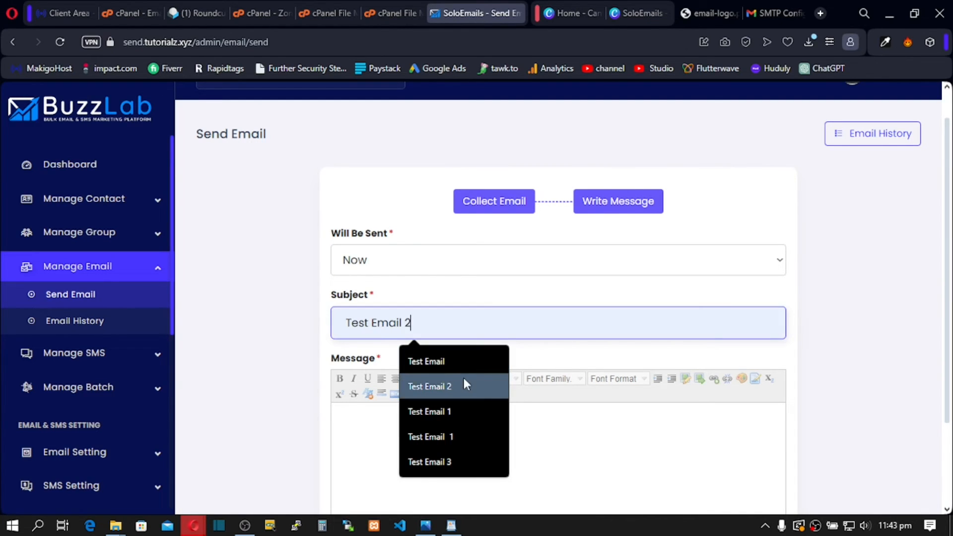
pyautogui.click(462, 385)
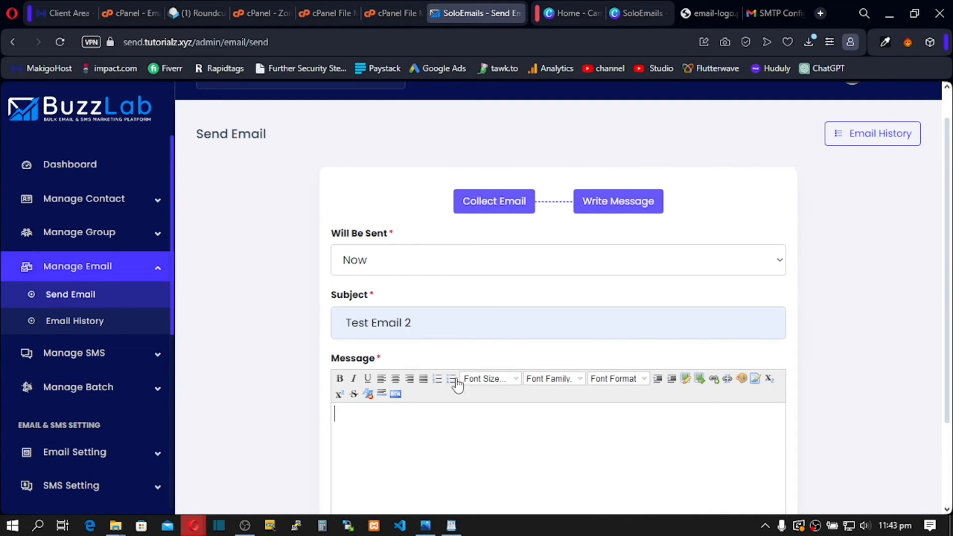
pyautogui.click(392, 415)
pyautogui.write('This is a test email from s')
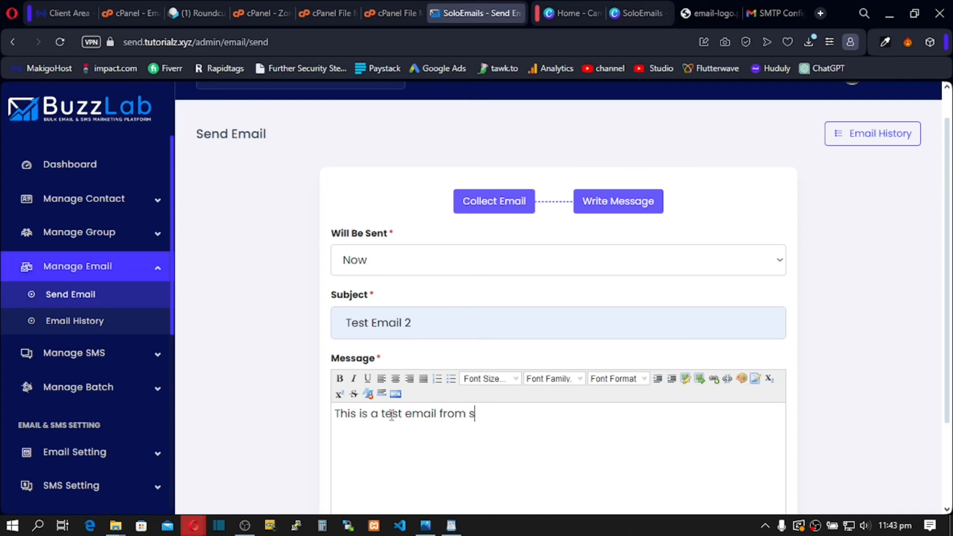
pyautogui.write('oomm')
pyautogui.press('BackSpace')
pyautogui.press('BackSpace')
pyautogui.write('omp')
pyautogui.write('on')
pyautogui.scroll(-2, 387, 397)
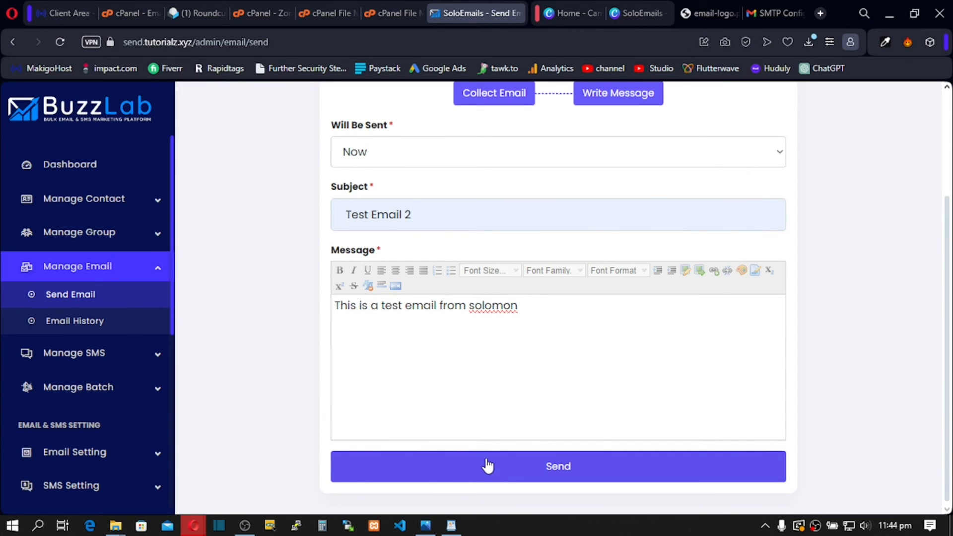
pyautogui.click(487, 466)
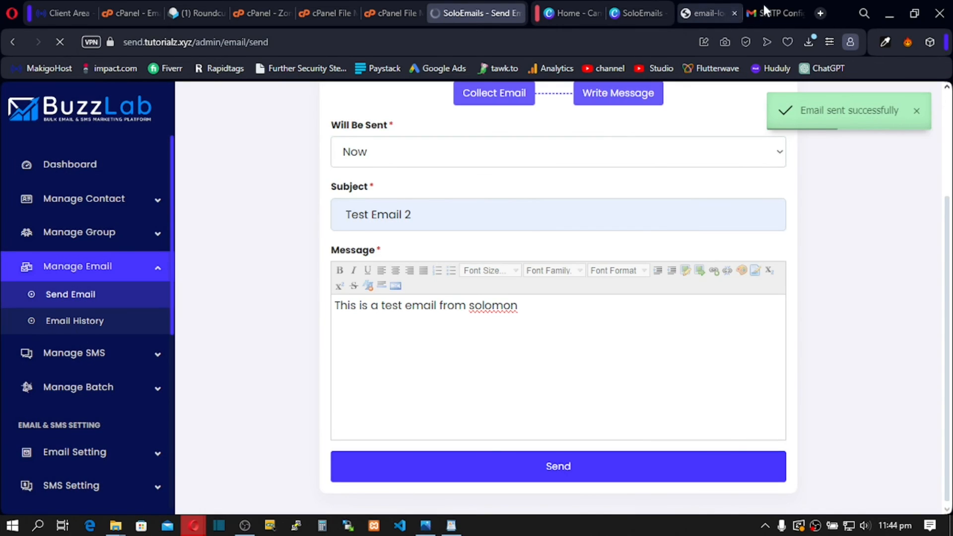
# In the Gmail inbox, open SoloEmails' 'Test Email 2' message and scroll through its contents
pyautogui.click(763, 12)
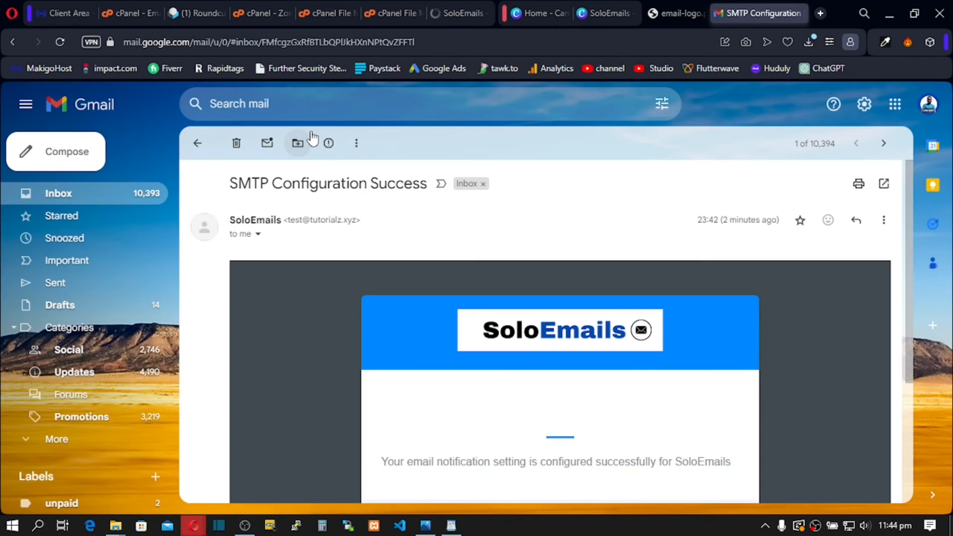
pyautogui.click(197, 145)
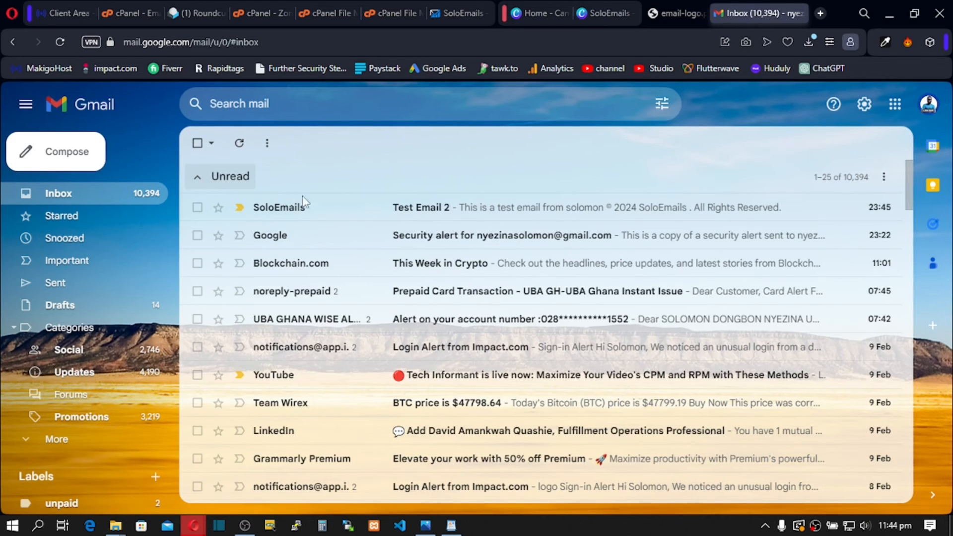
pyautogui.click(363, 213)
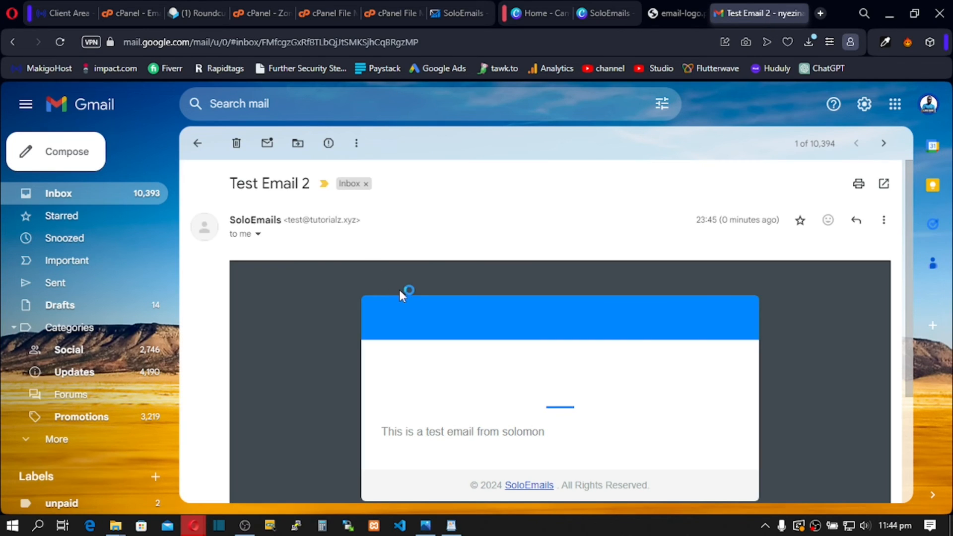
pyautogui.scroll(-1, 400, 290)
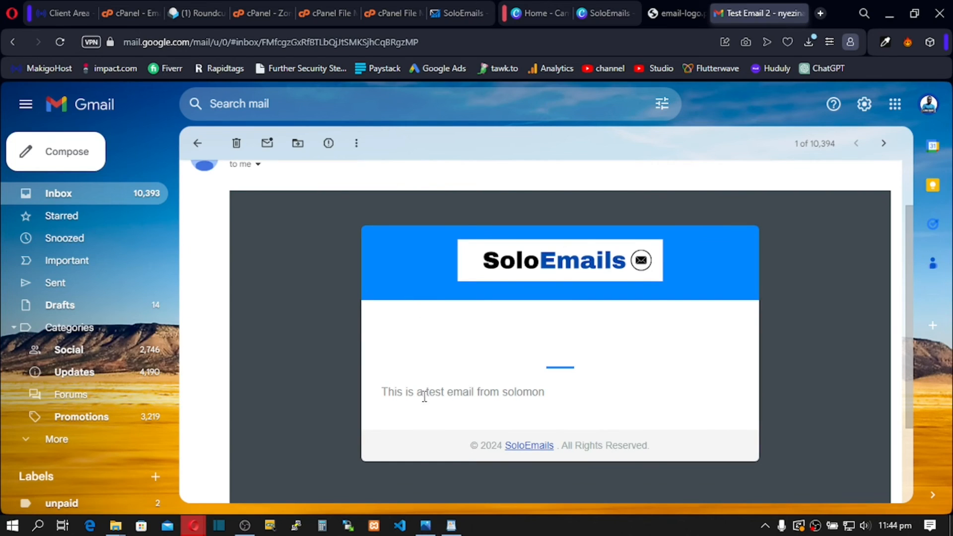